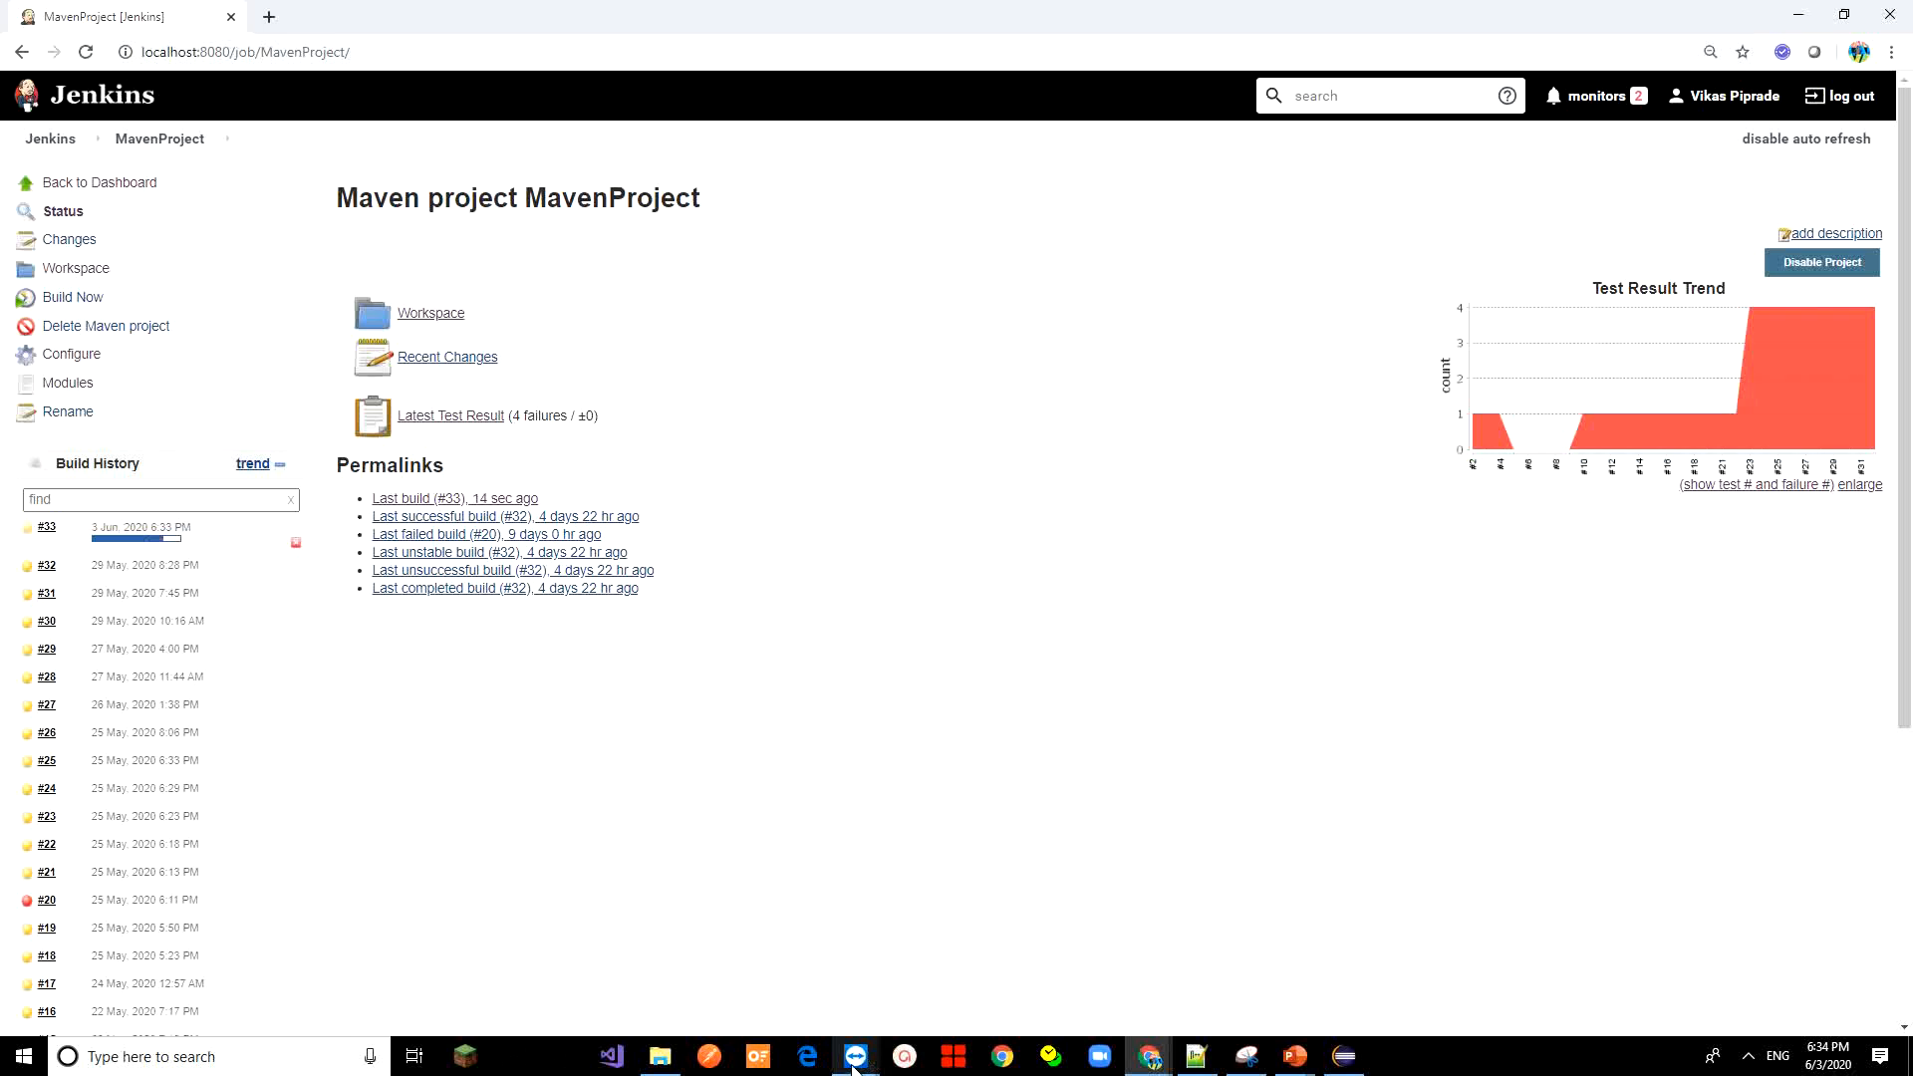
Bring the remote Eclipse session forward, showing pom.xml and the TestNG console's 2 runs, 2 failures
mouse_move(864, 1061)
left_click(982, 981)
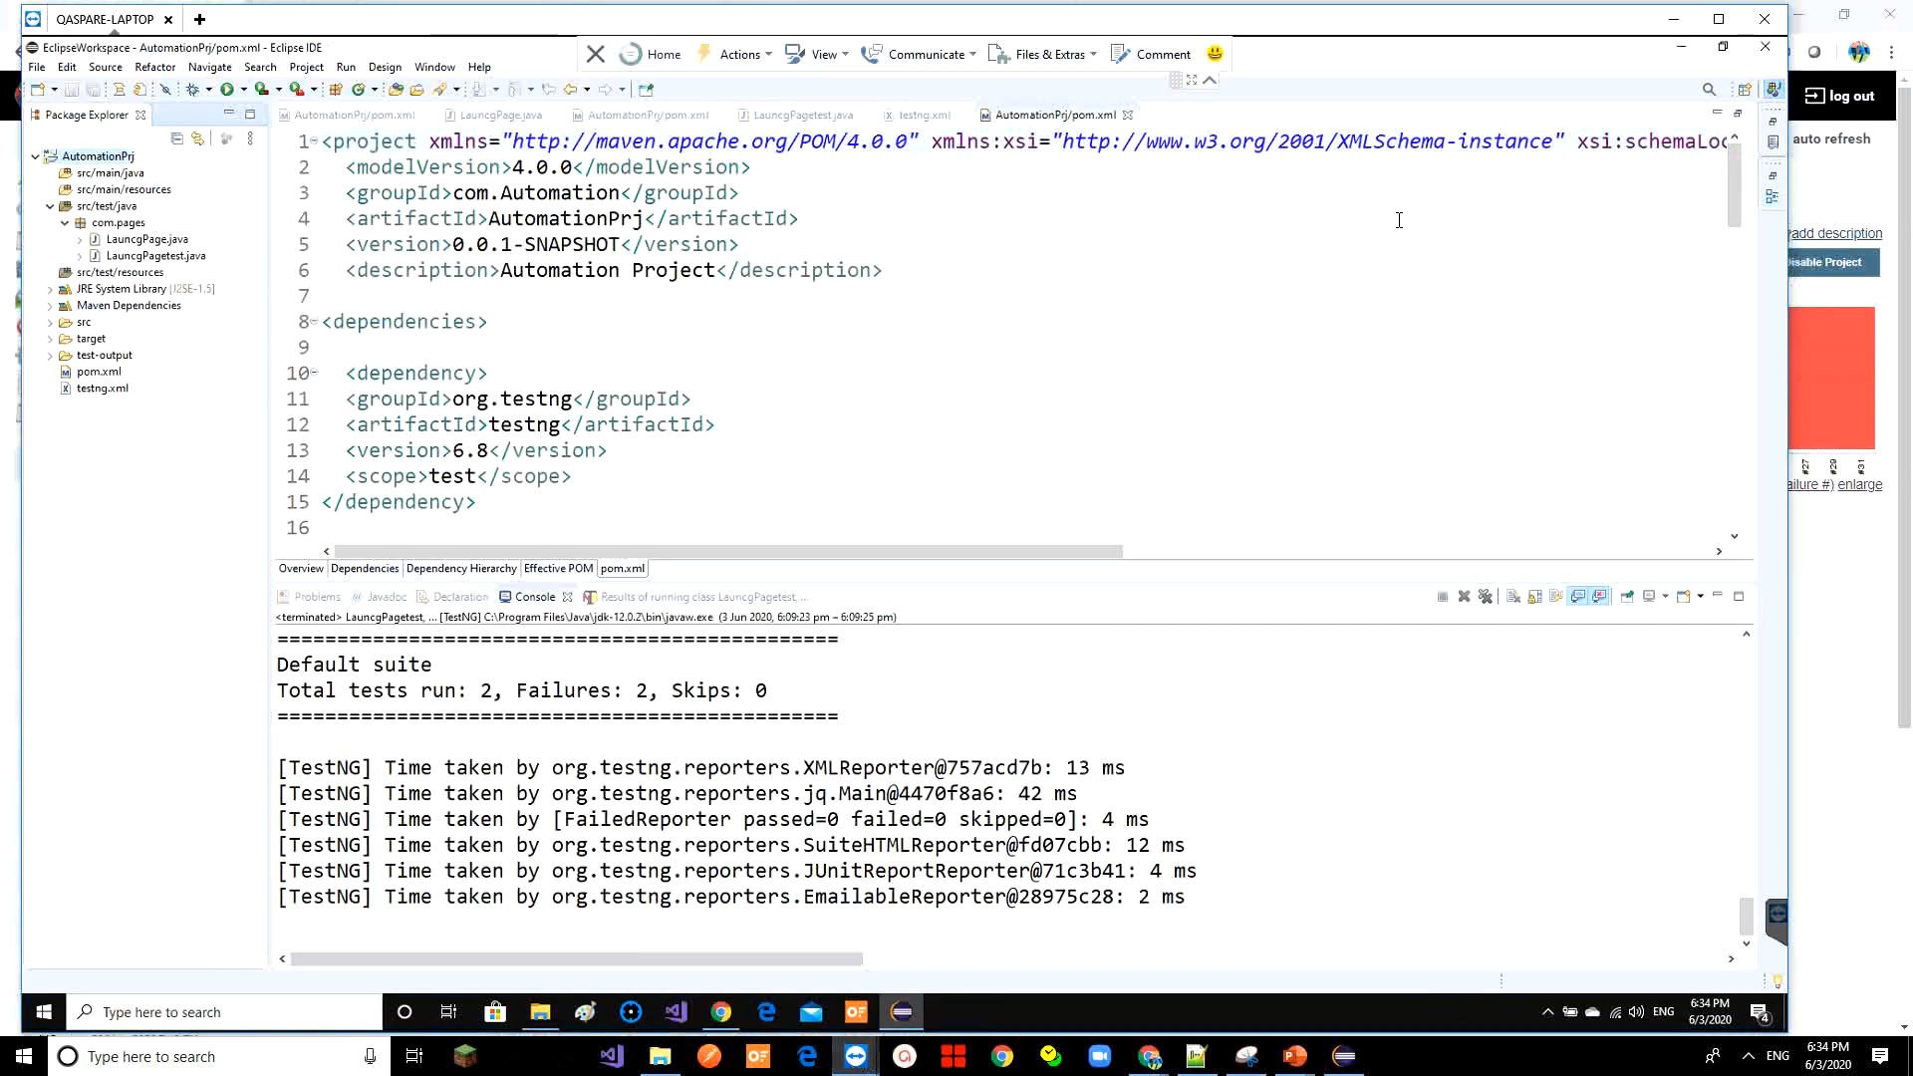
left_click(1801, 35)
left_click(1801, 27)
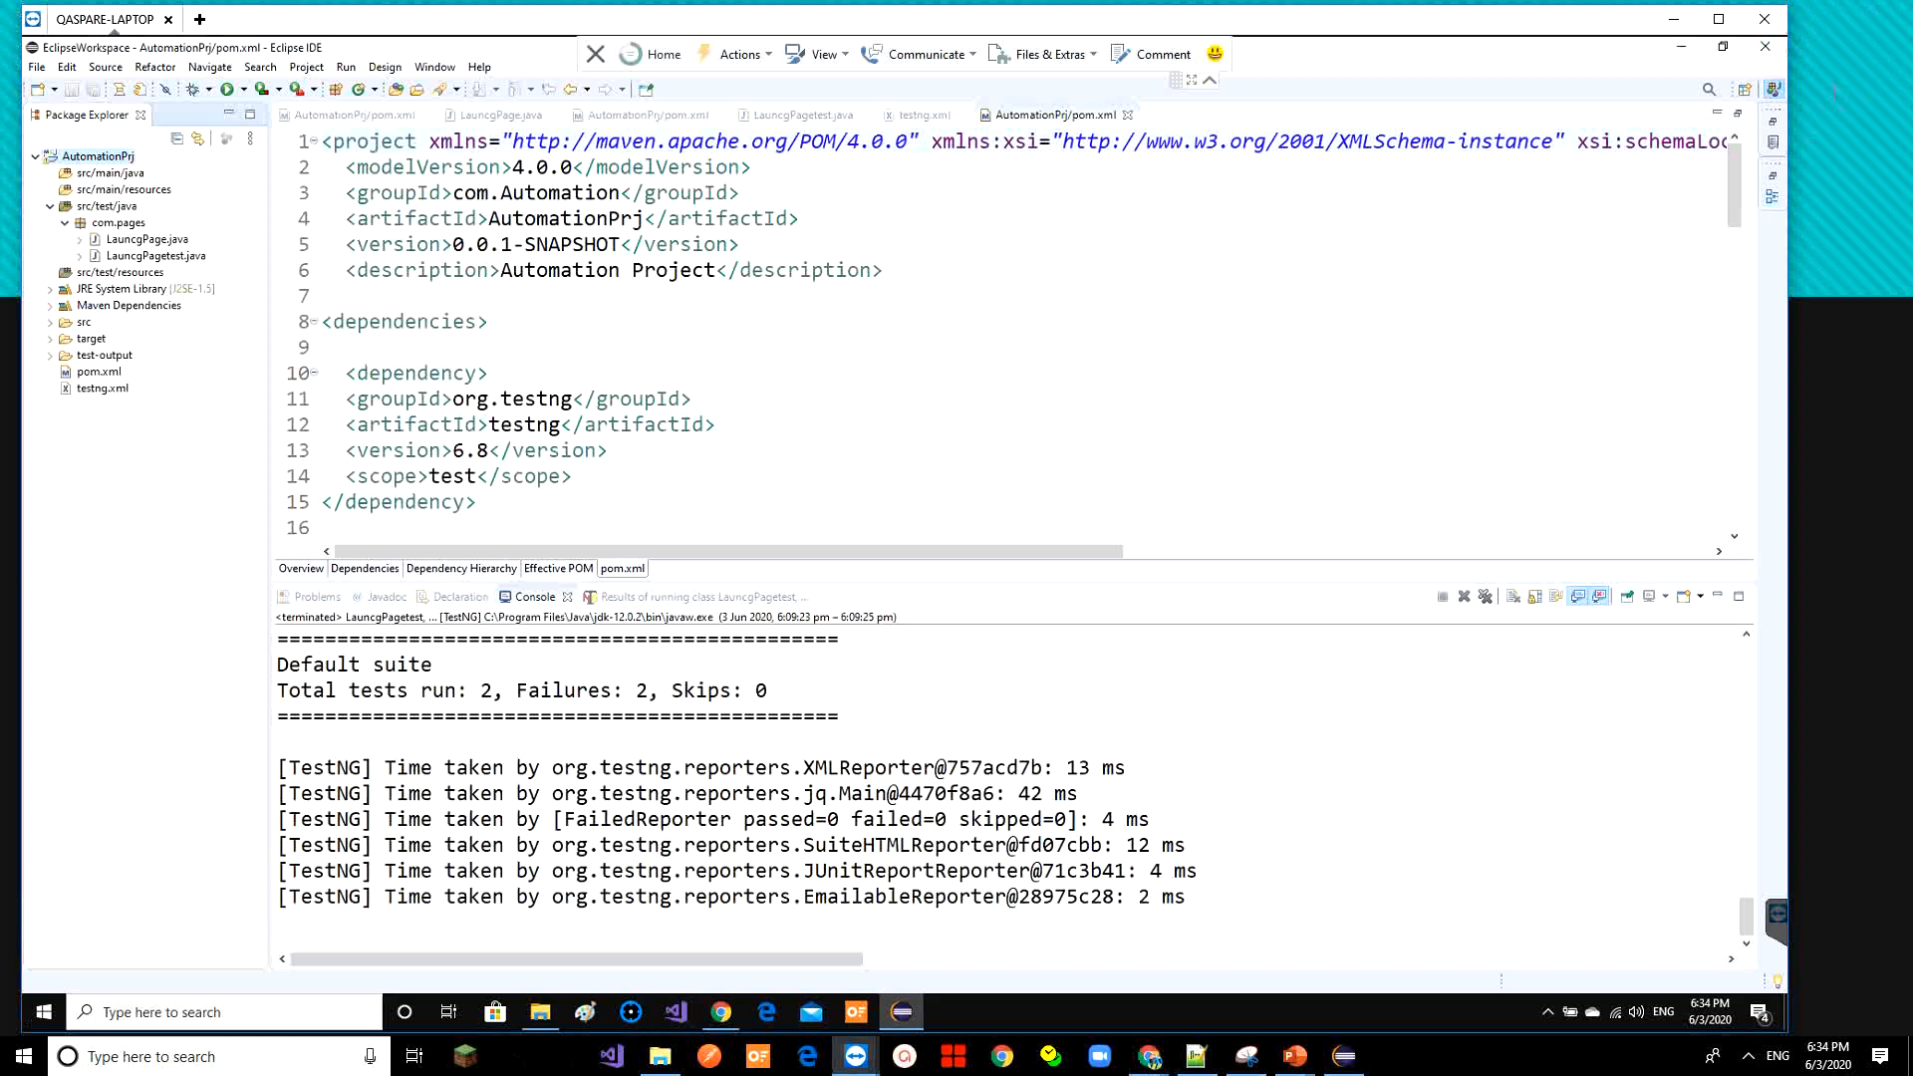
left_click(1819, 89)
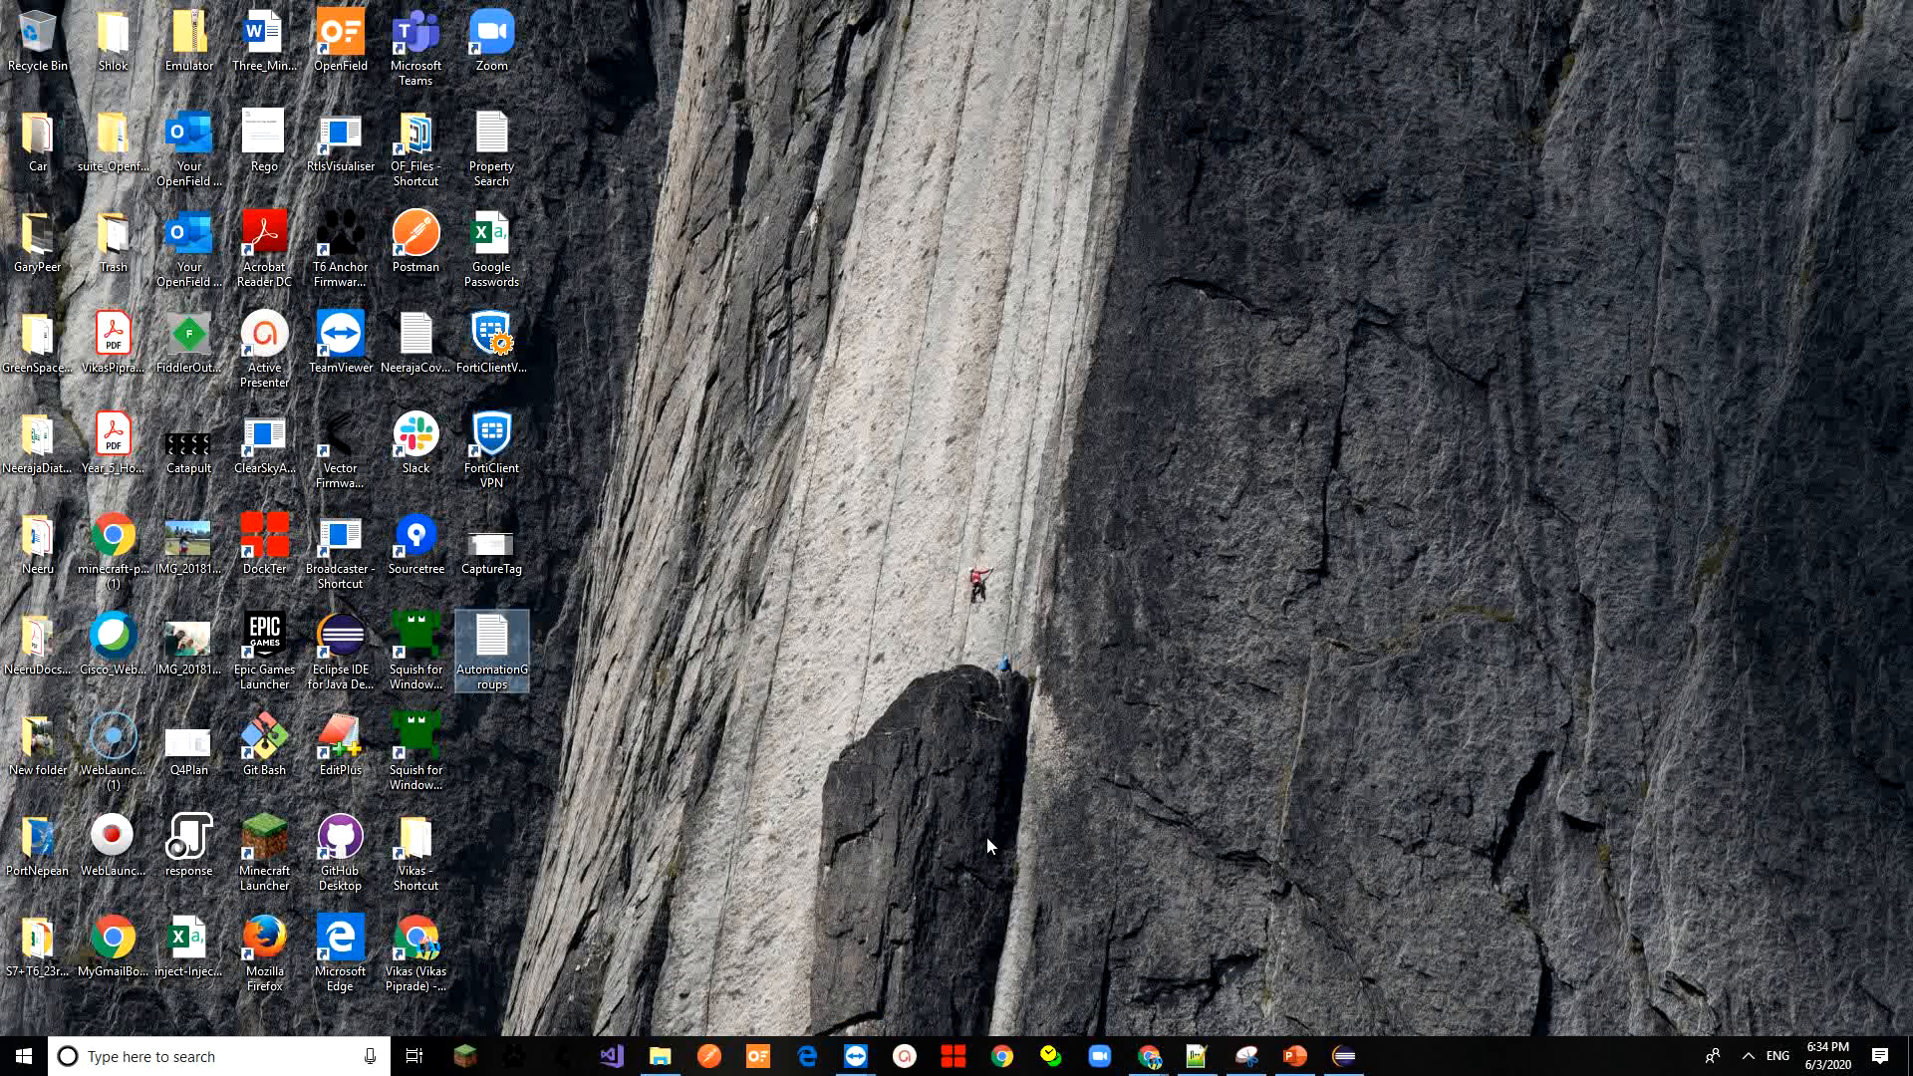
mouse_move(863, 1063)
left_click(947, 956)
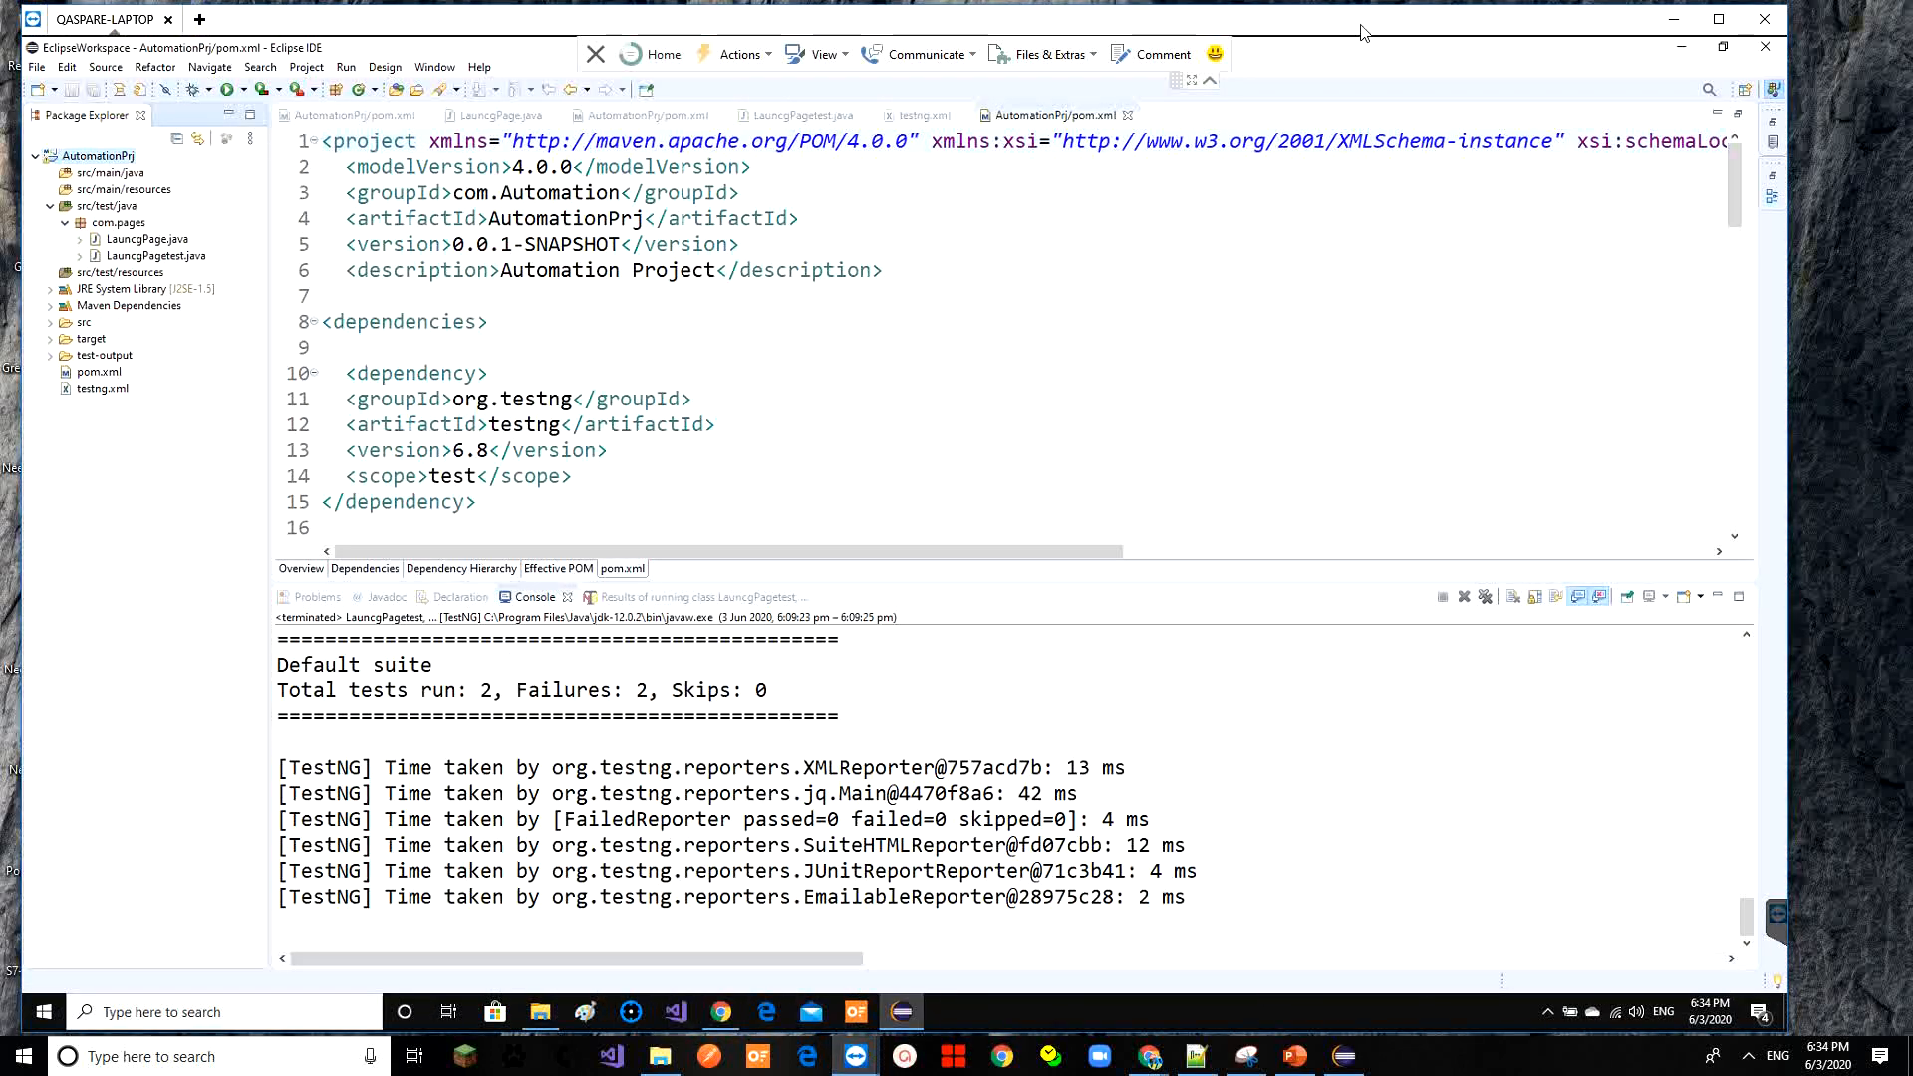
left_click_drag(1361, 31, 1353, 44)
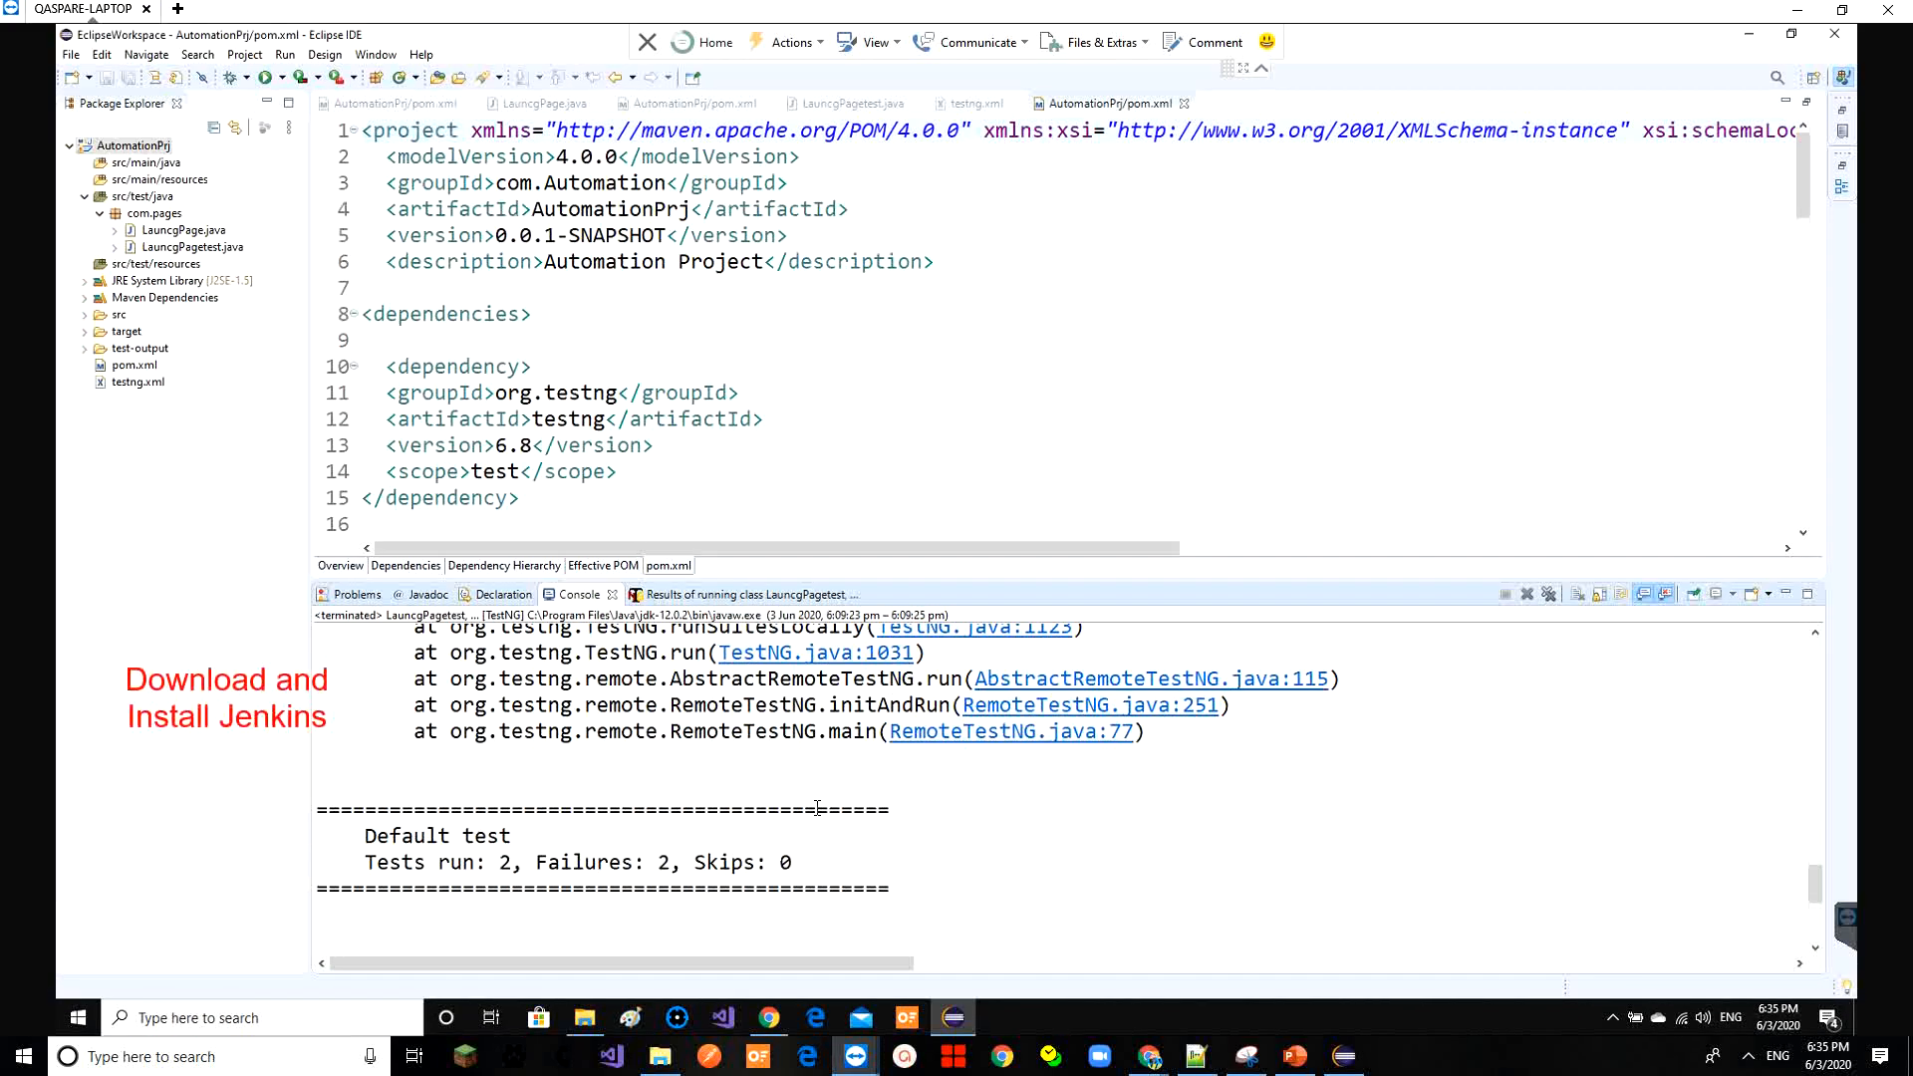
Search 'jenkins download' in a new Chrome tab and open the jenkins.io download page
left_click(768, 1017)
left_click(533, 45)
type("jenkinsdownload")
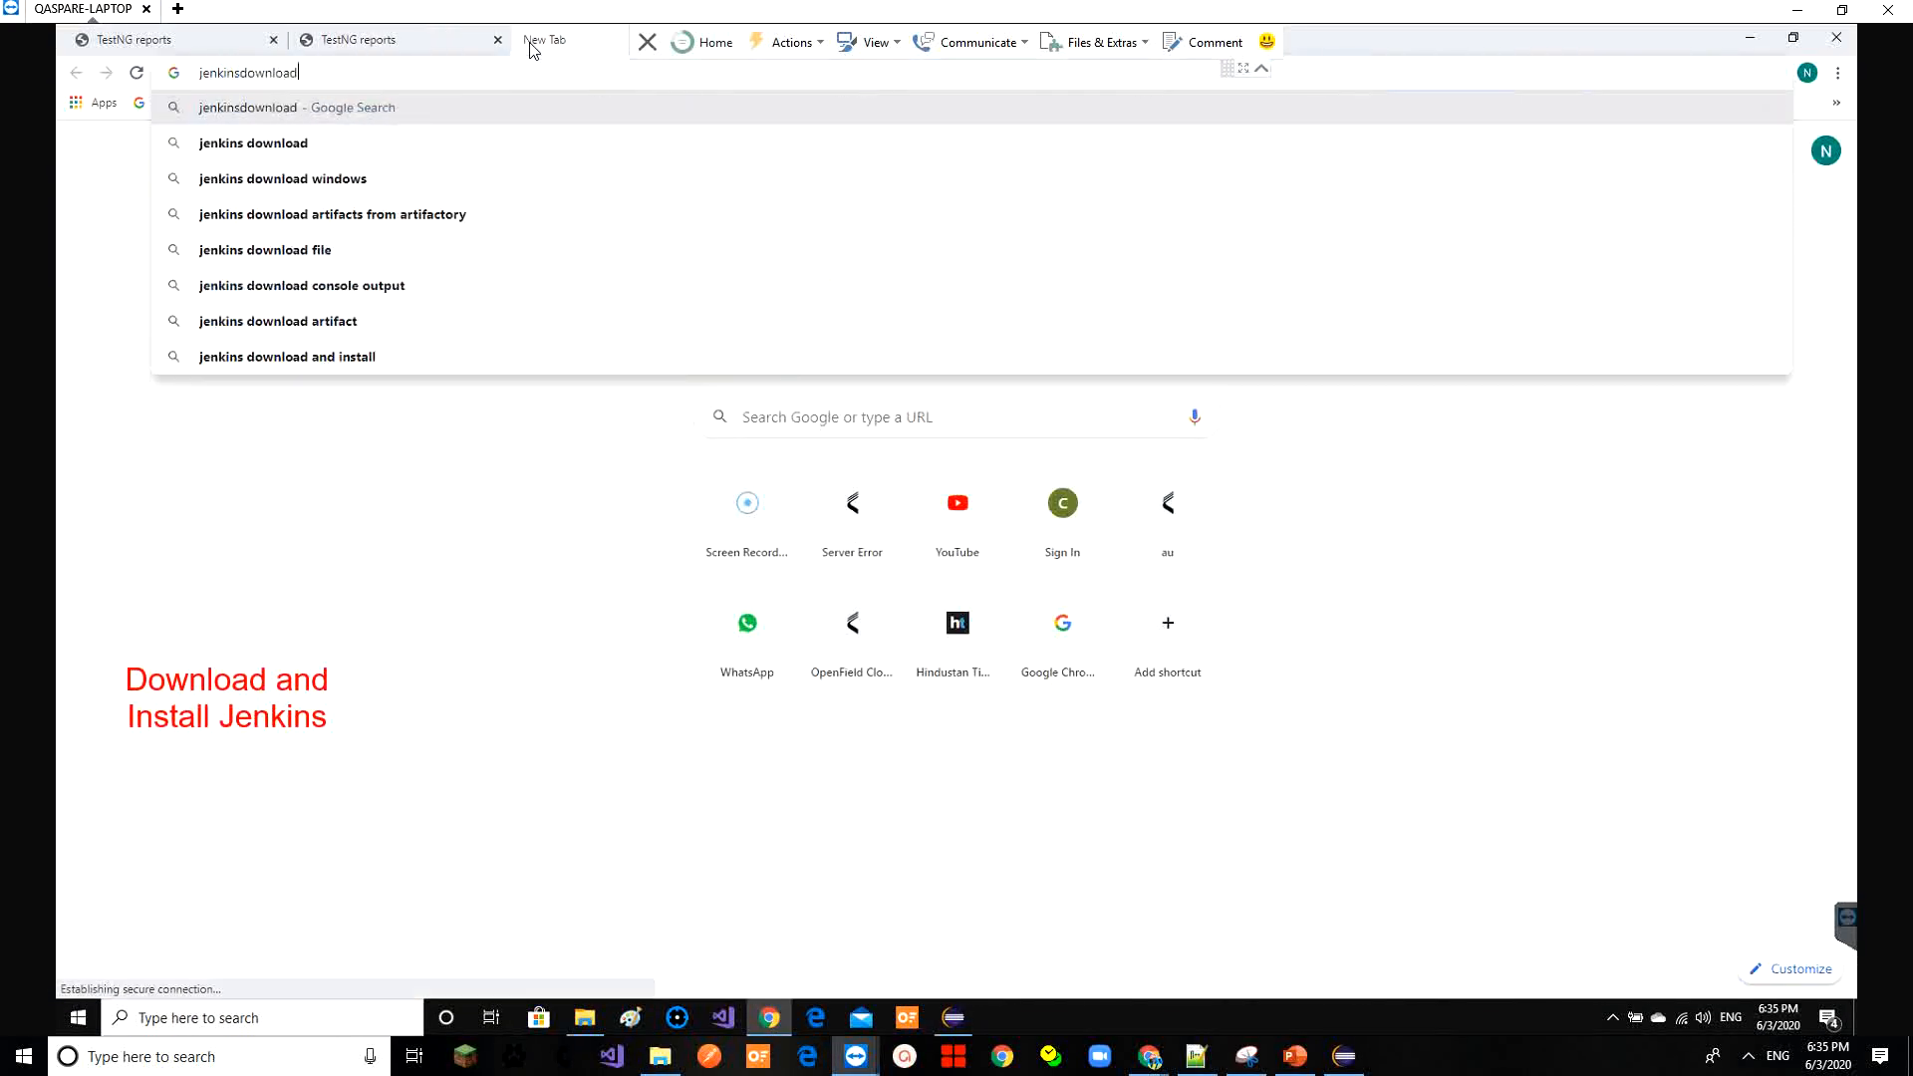
key("Return")
left_click(362, 322)
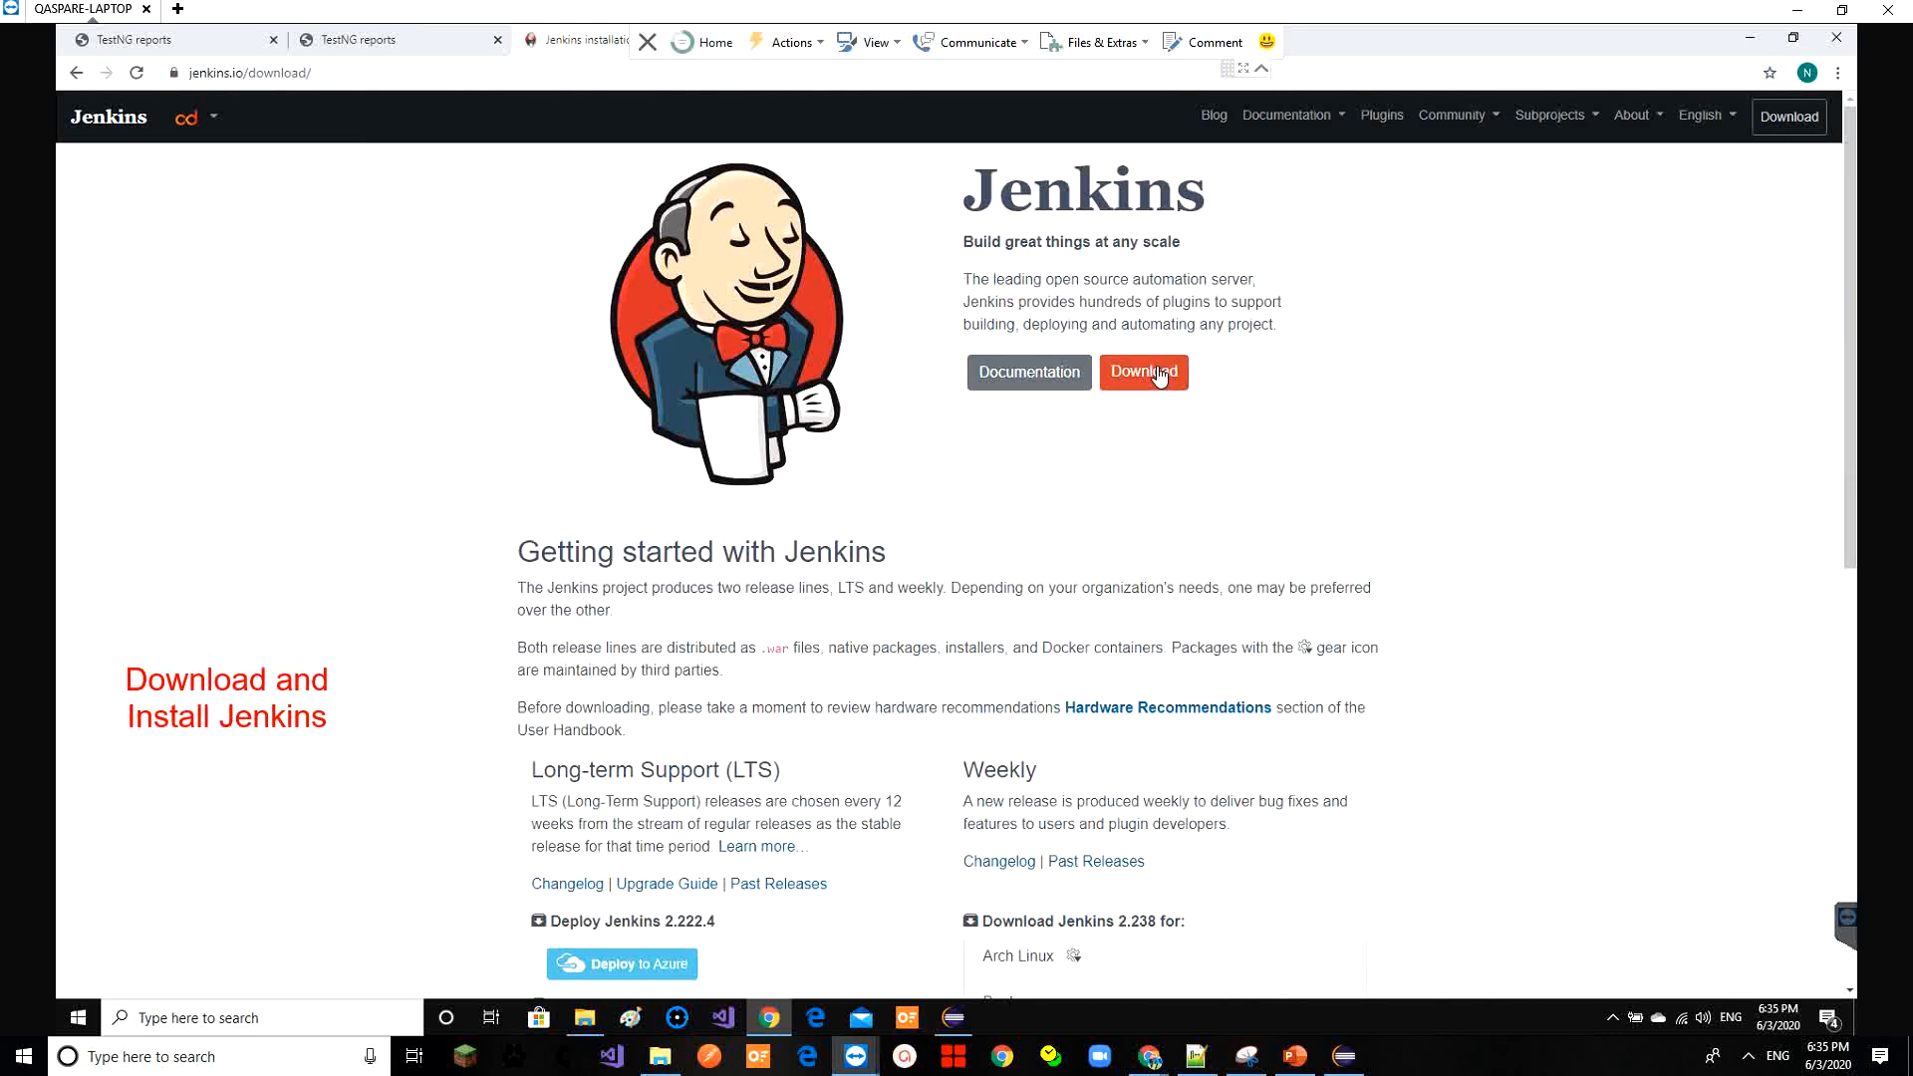
Download the Jenkins 2.222.4 long-term-support Windows installer, jenkins-2.222.4.zip
left_click(1793, 36)
left_click(1785, 245)
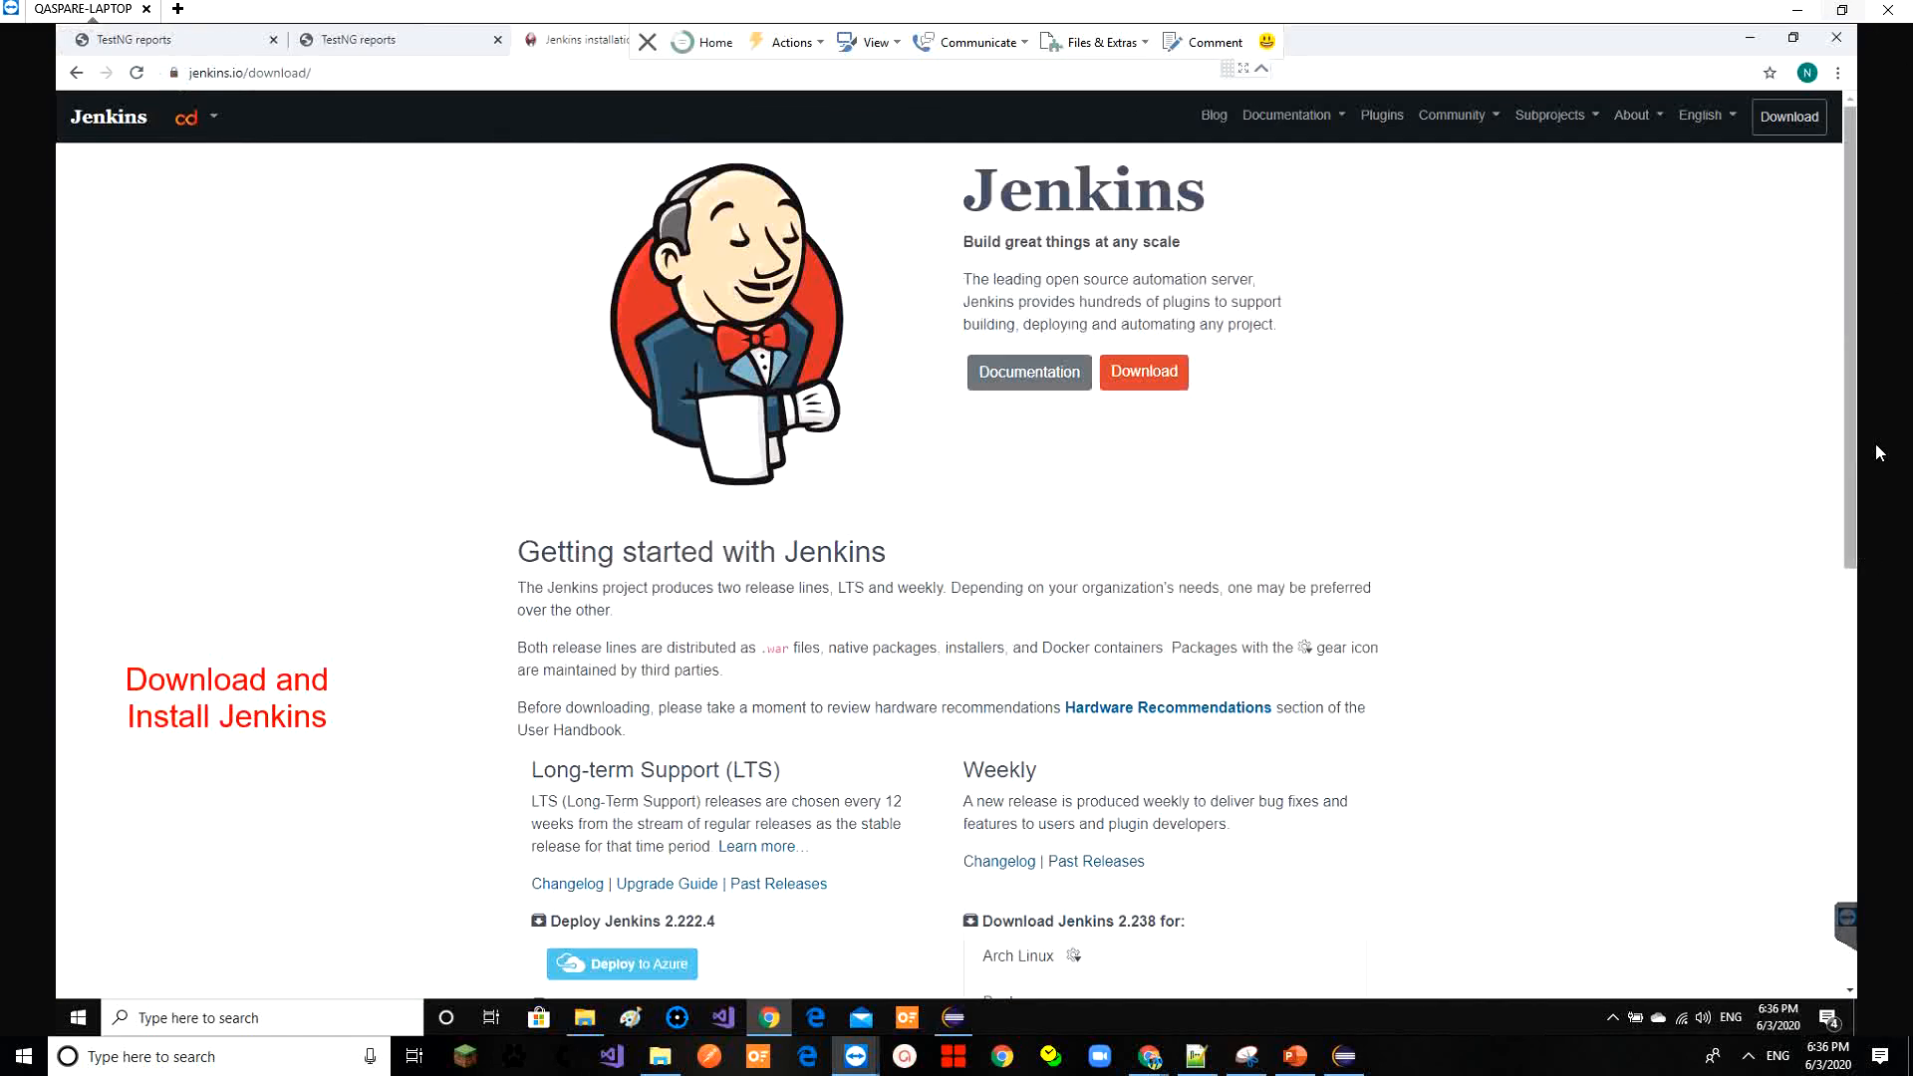
scroll(1879, 453, "down", 6)
left_click(586, 803)
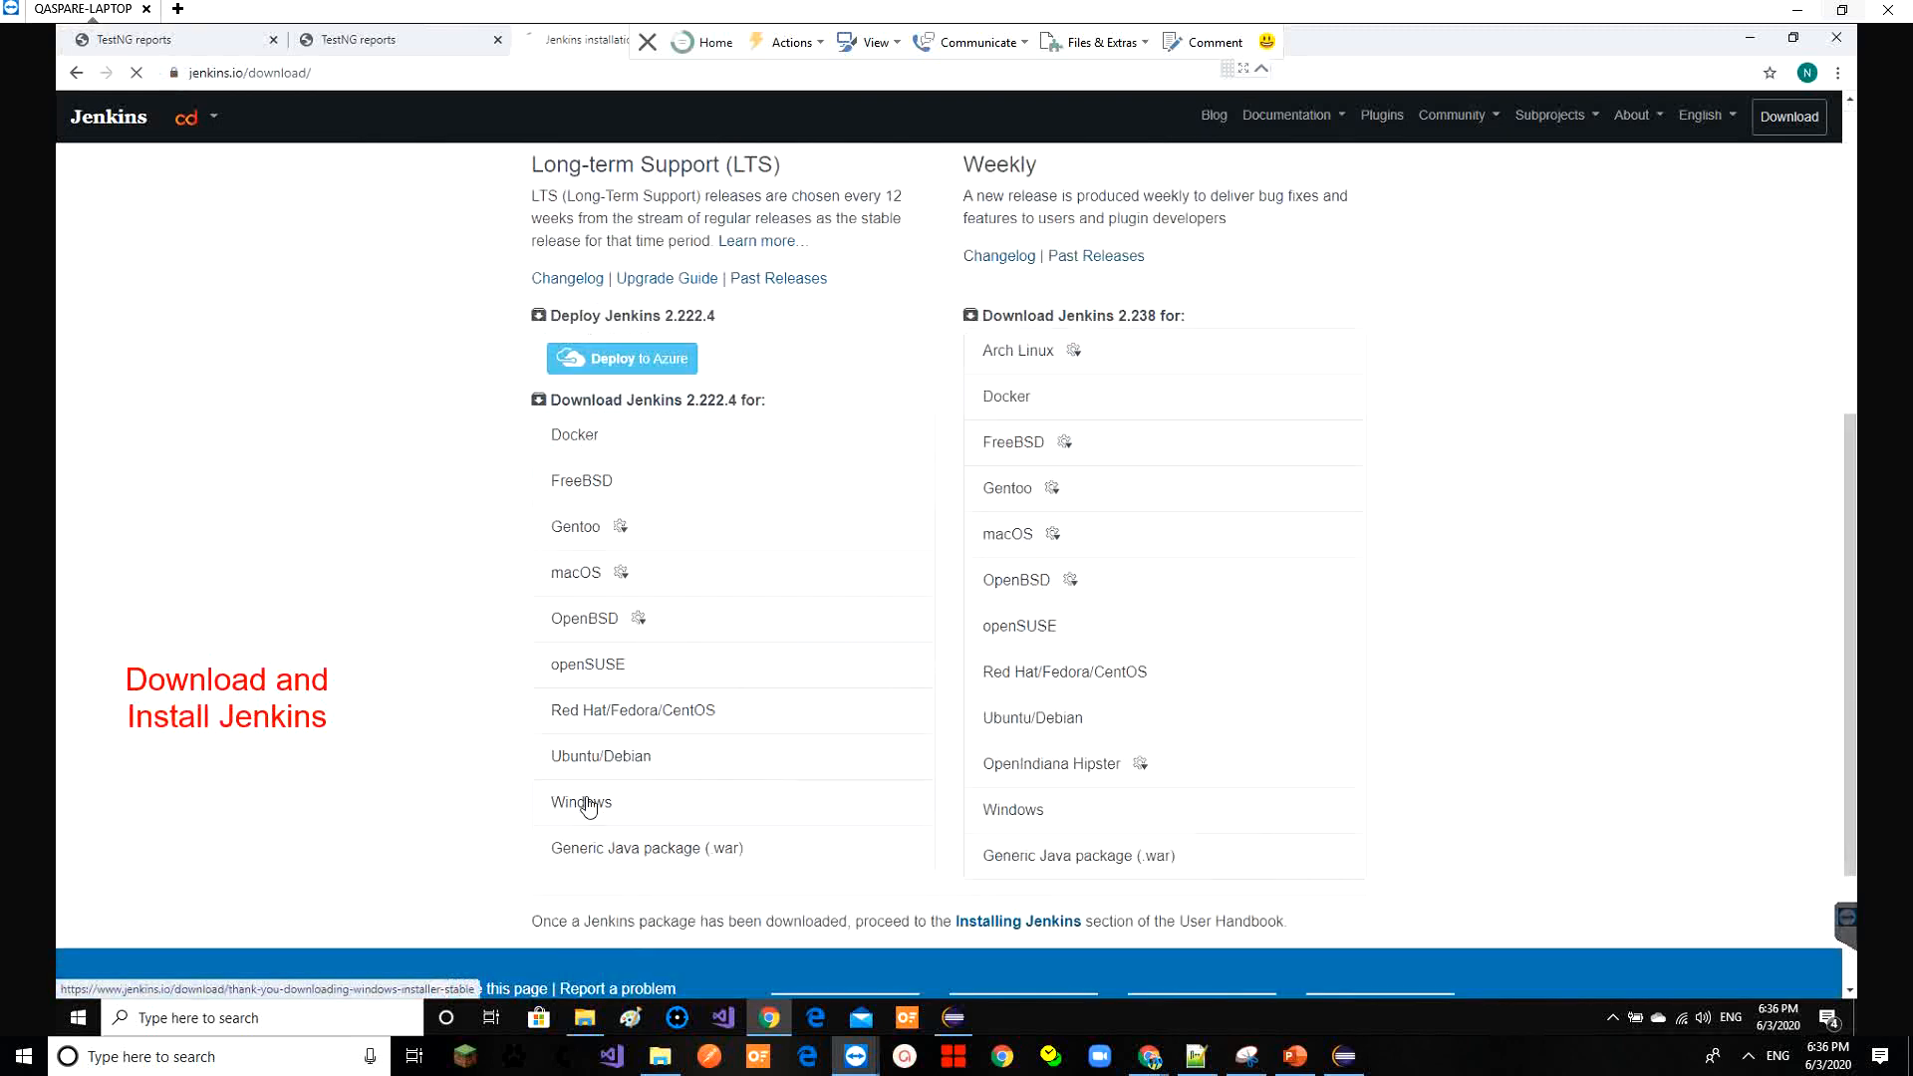
left_click(1841, 9)
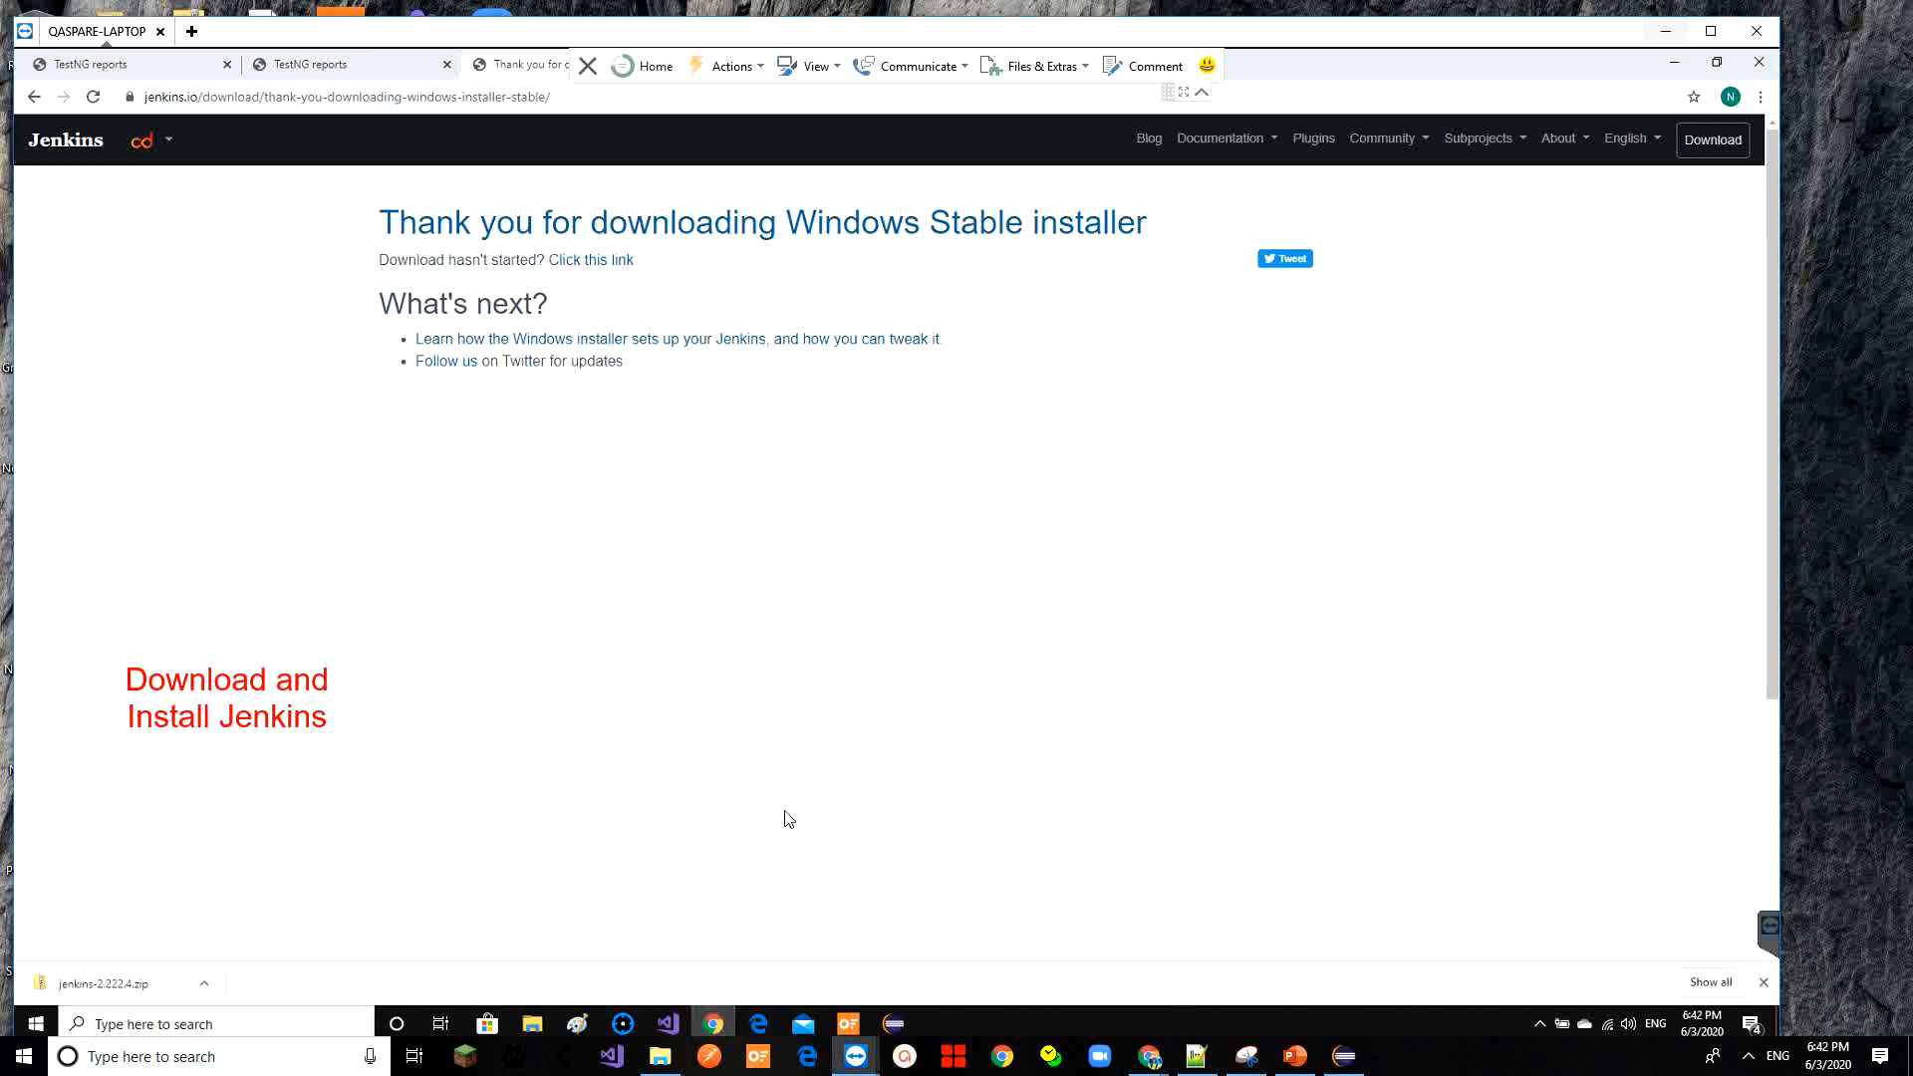
Paste the Jenkins zip into E:\Automation\Installable\Jenkins and extract it there
left_click(204, 983)
left_click(239, 920)
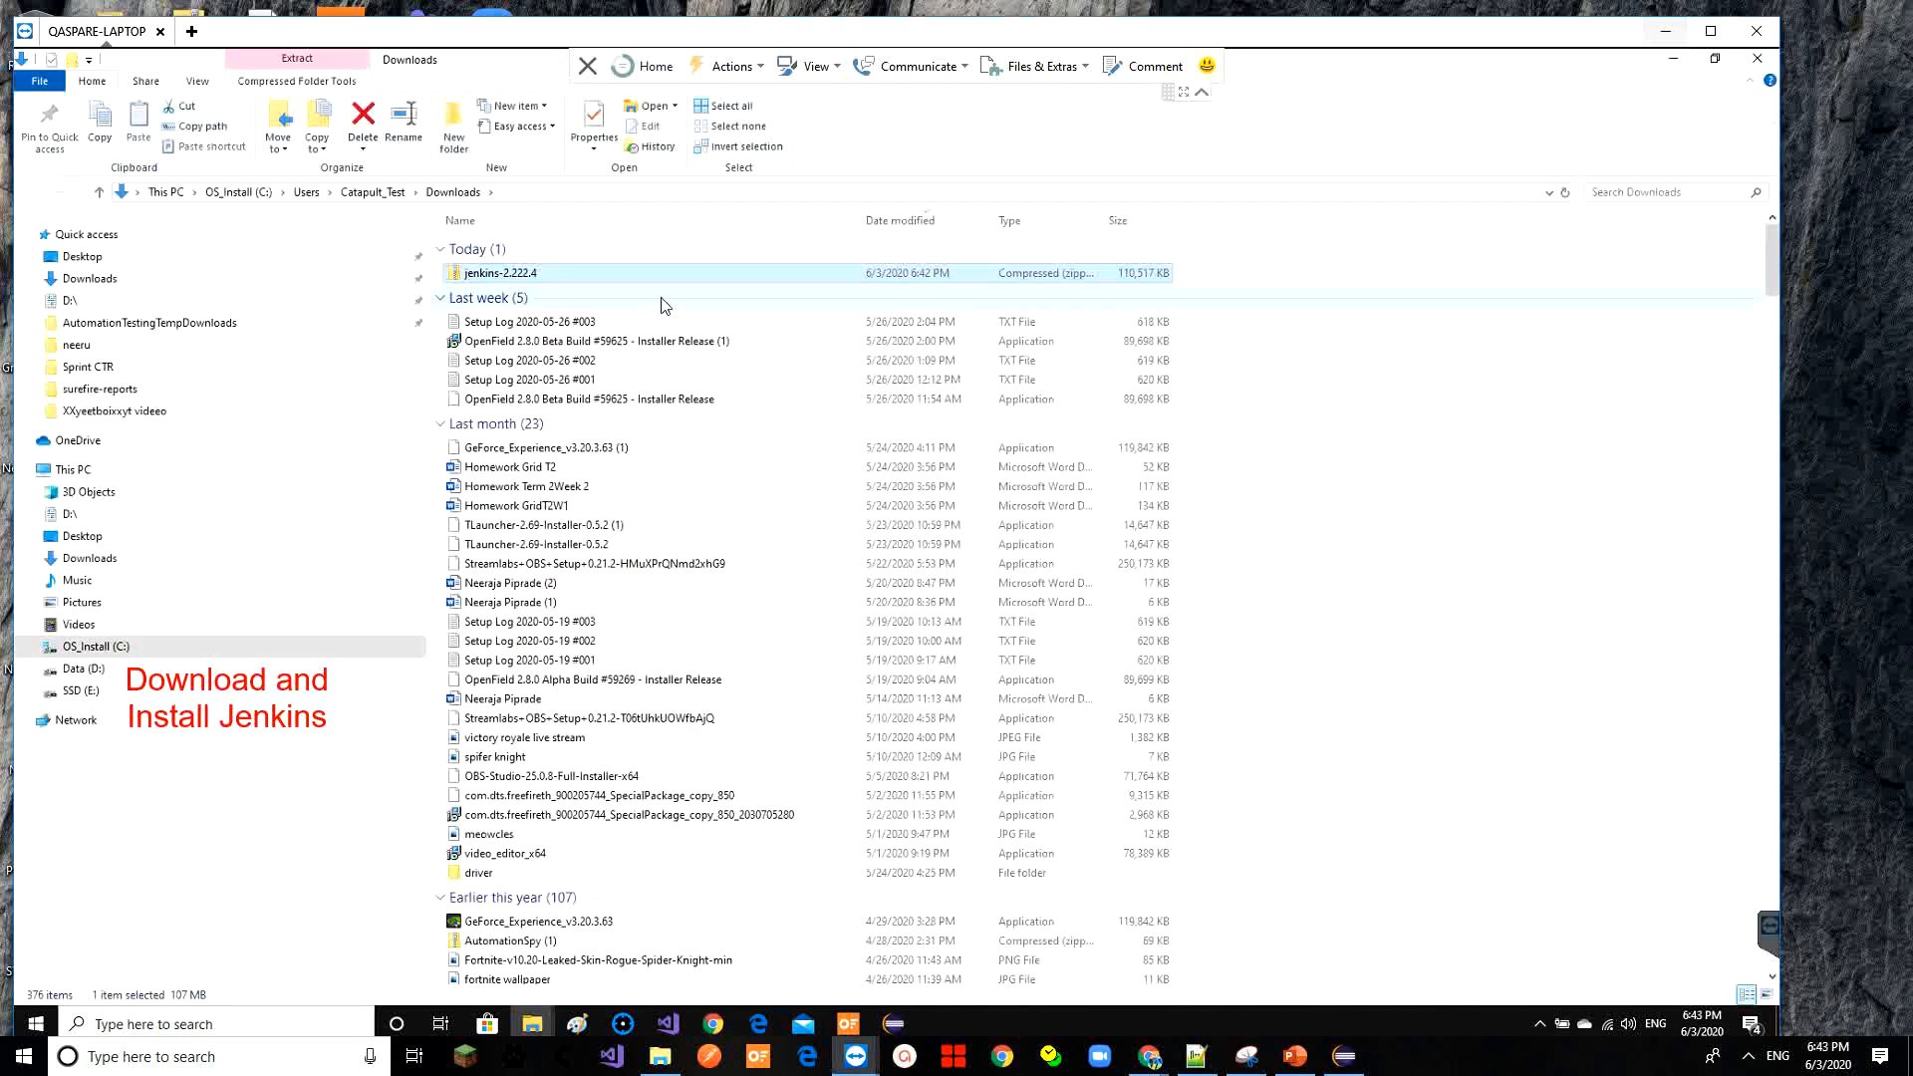
left_click(80, 690)
double_click(493, 286)
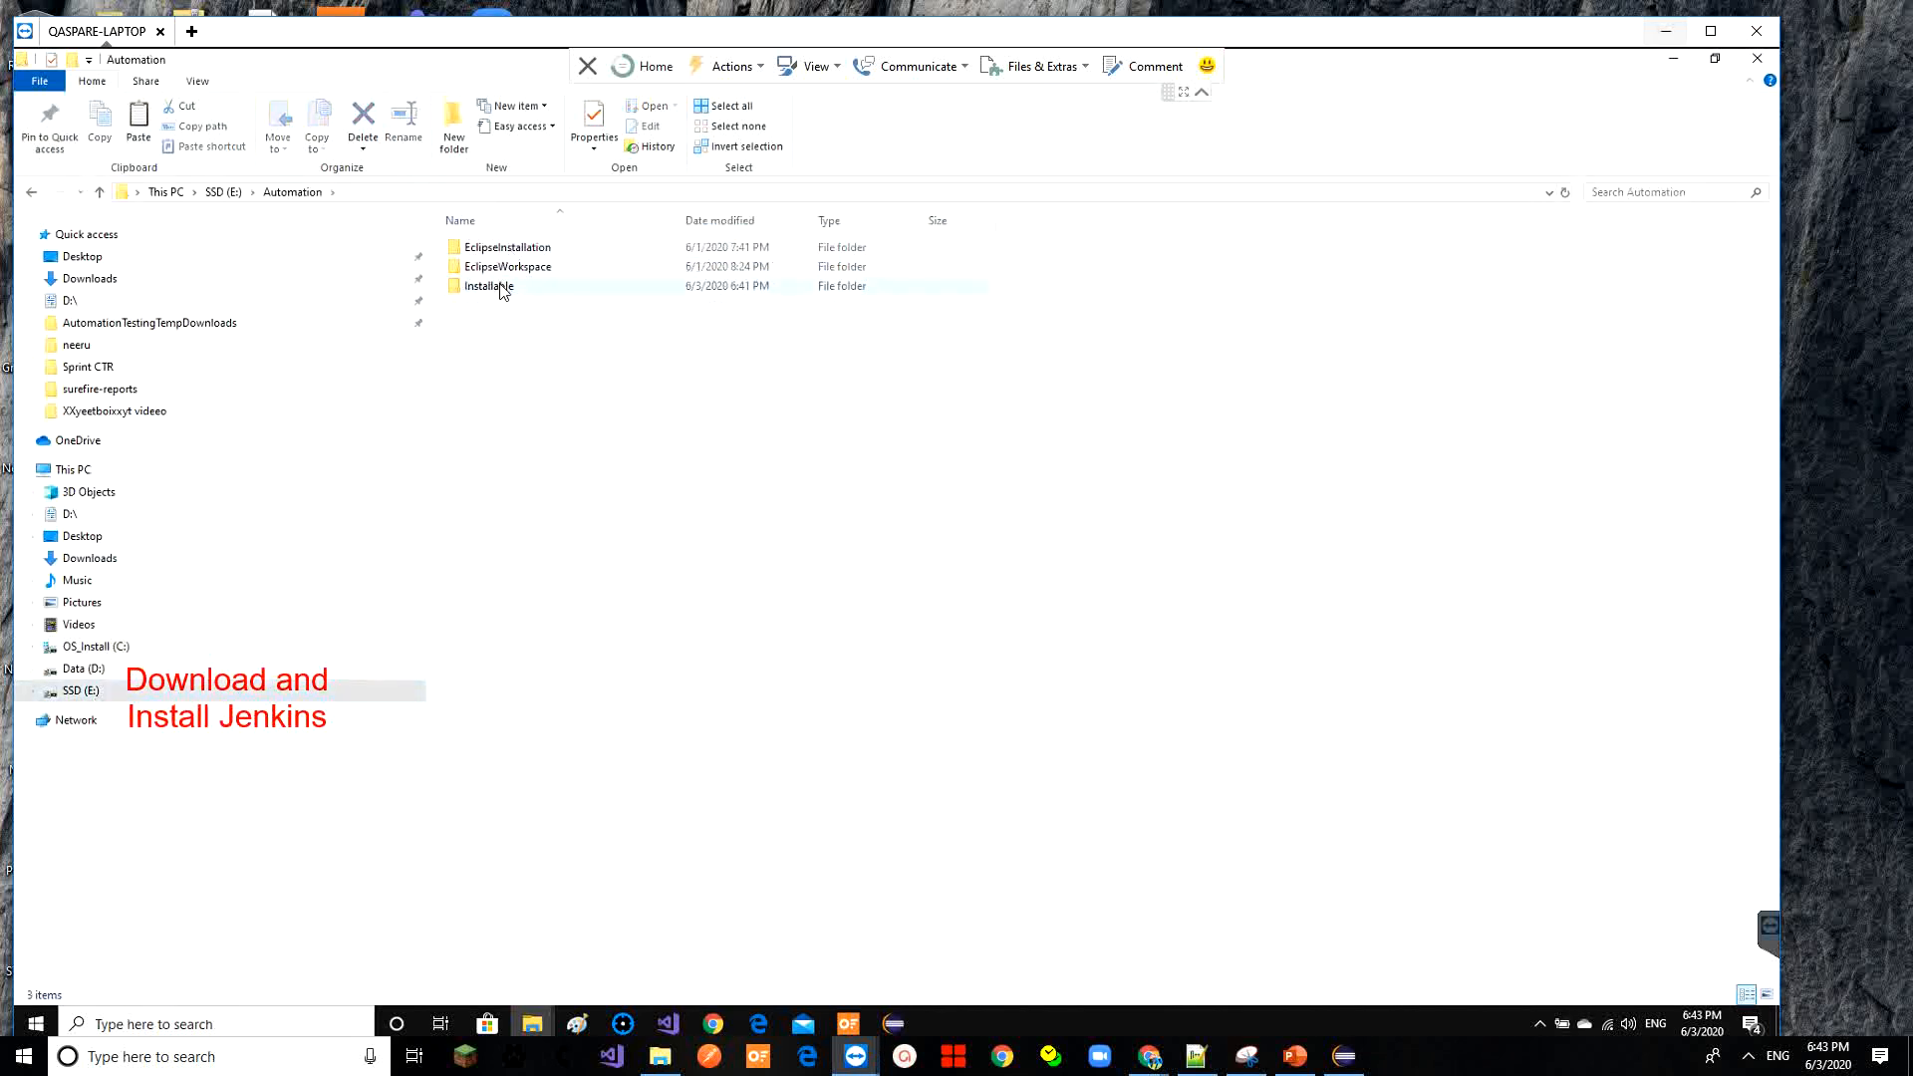
double_click(498, 286)
double_click(498, 307)
key("ctrl+v")
right_click(513, 249)
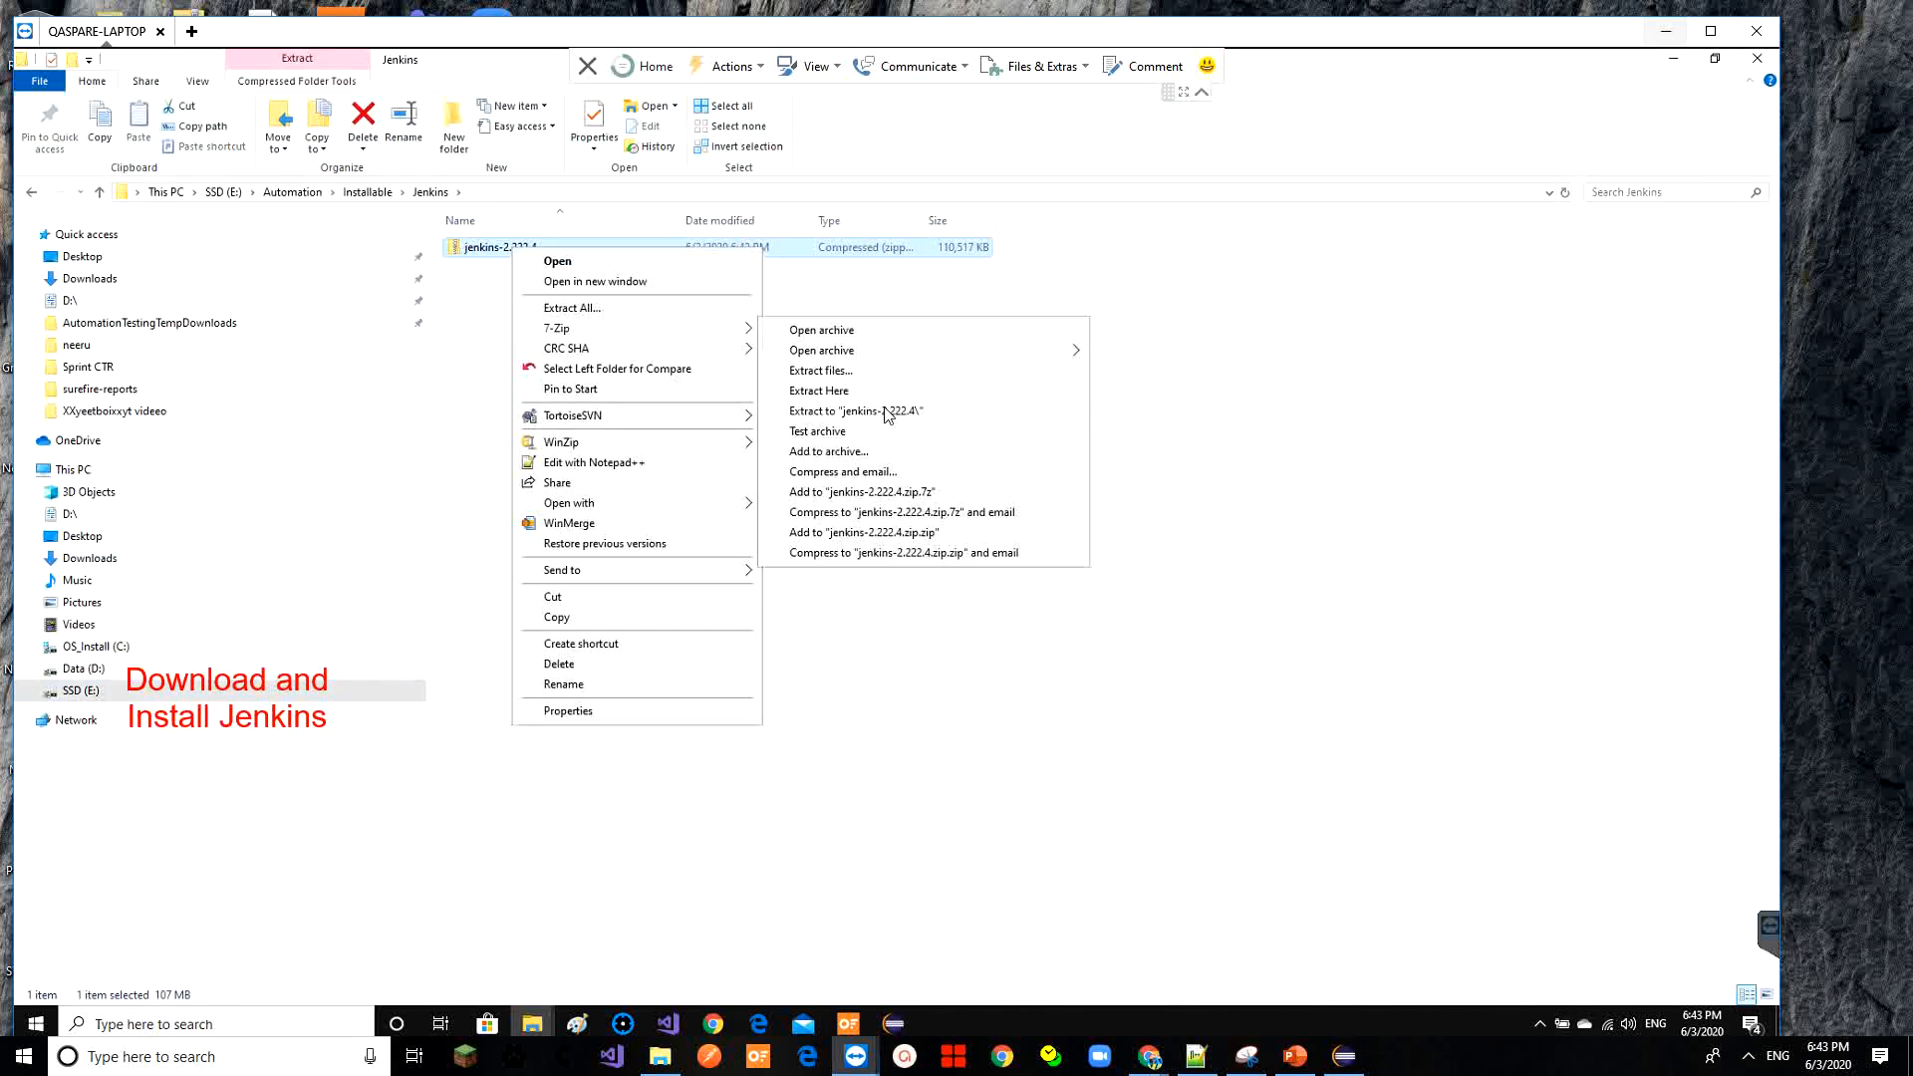
key("Escape")
Run jenkins.msi and complete setup with the default install folder
double_click(536, 251)
double_click(536, 251)
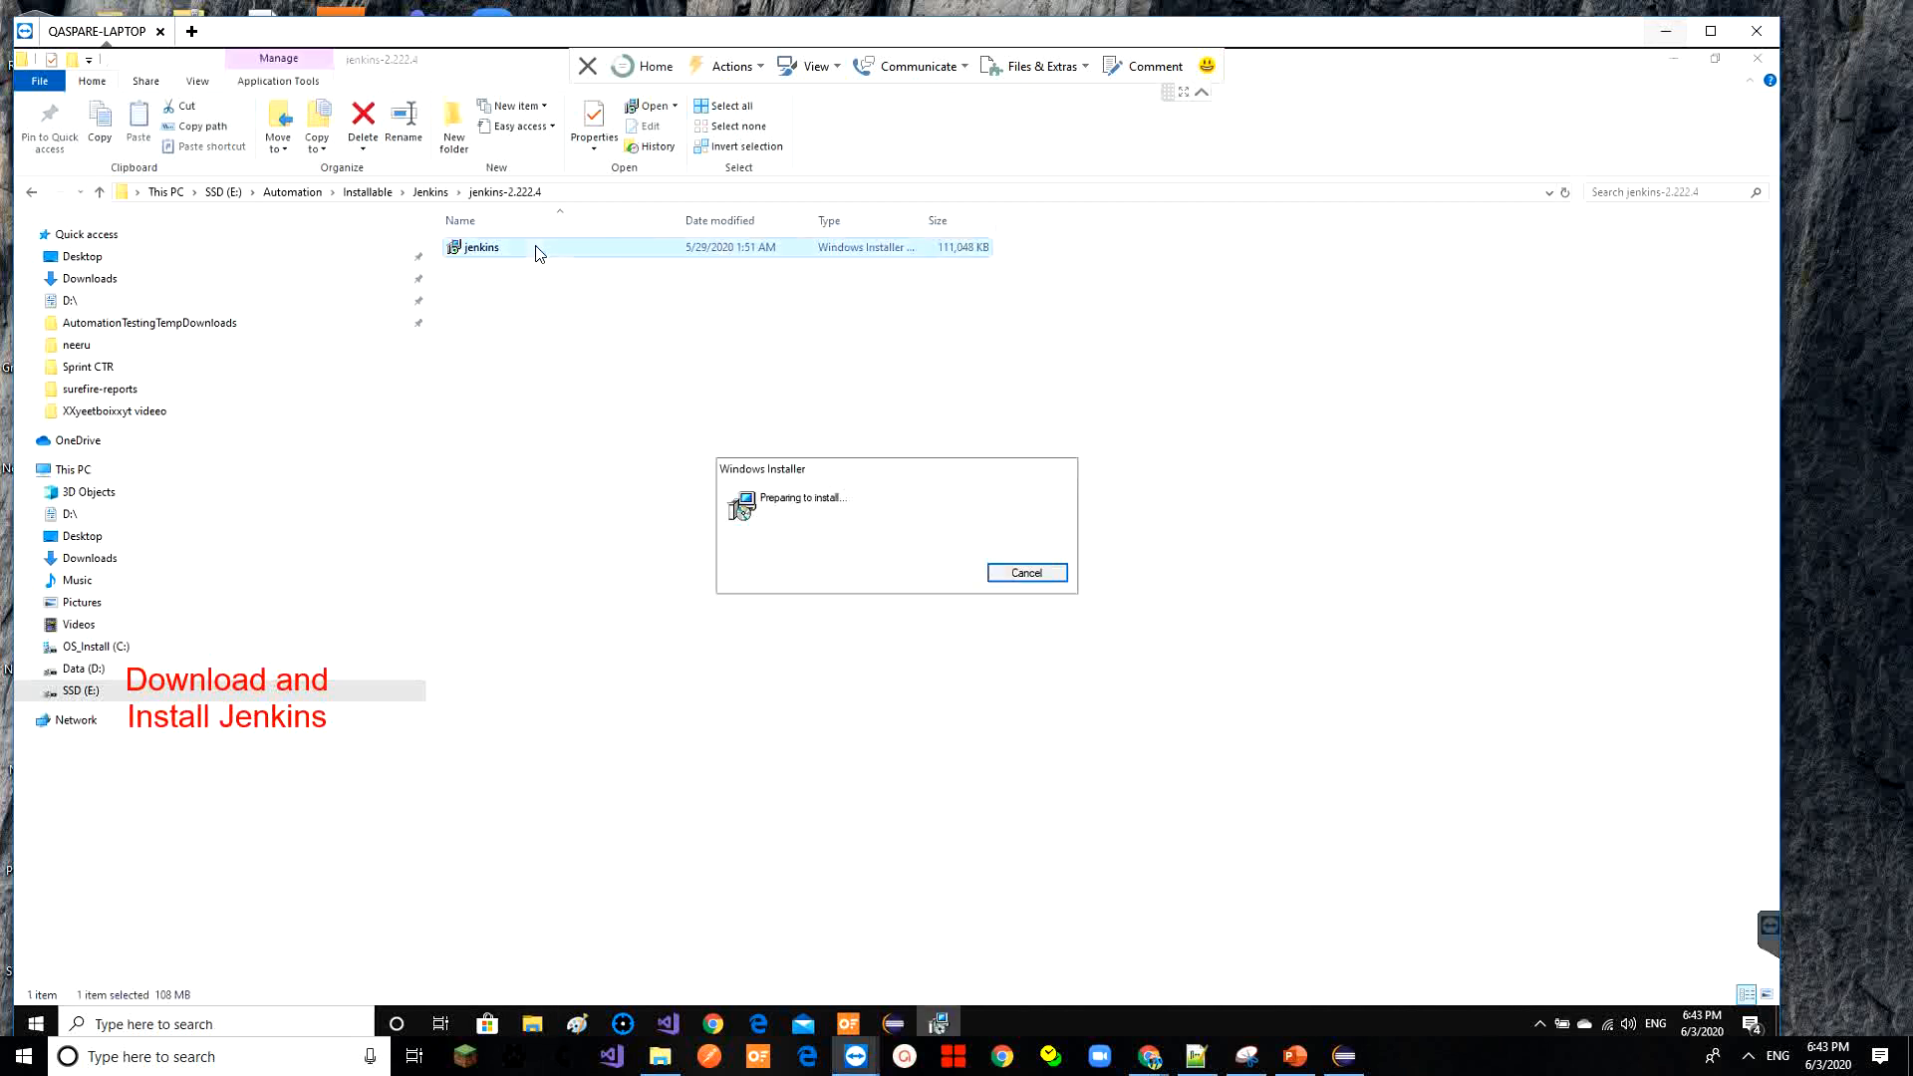
left_click(991, 680)
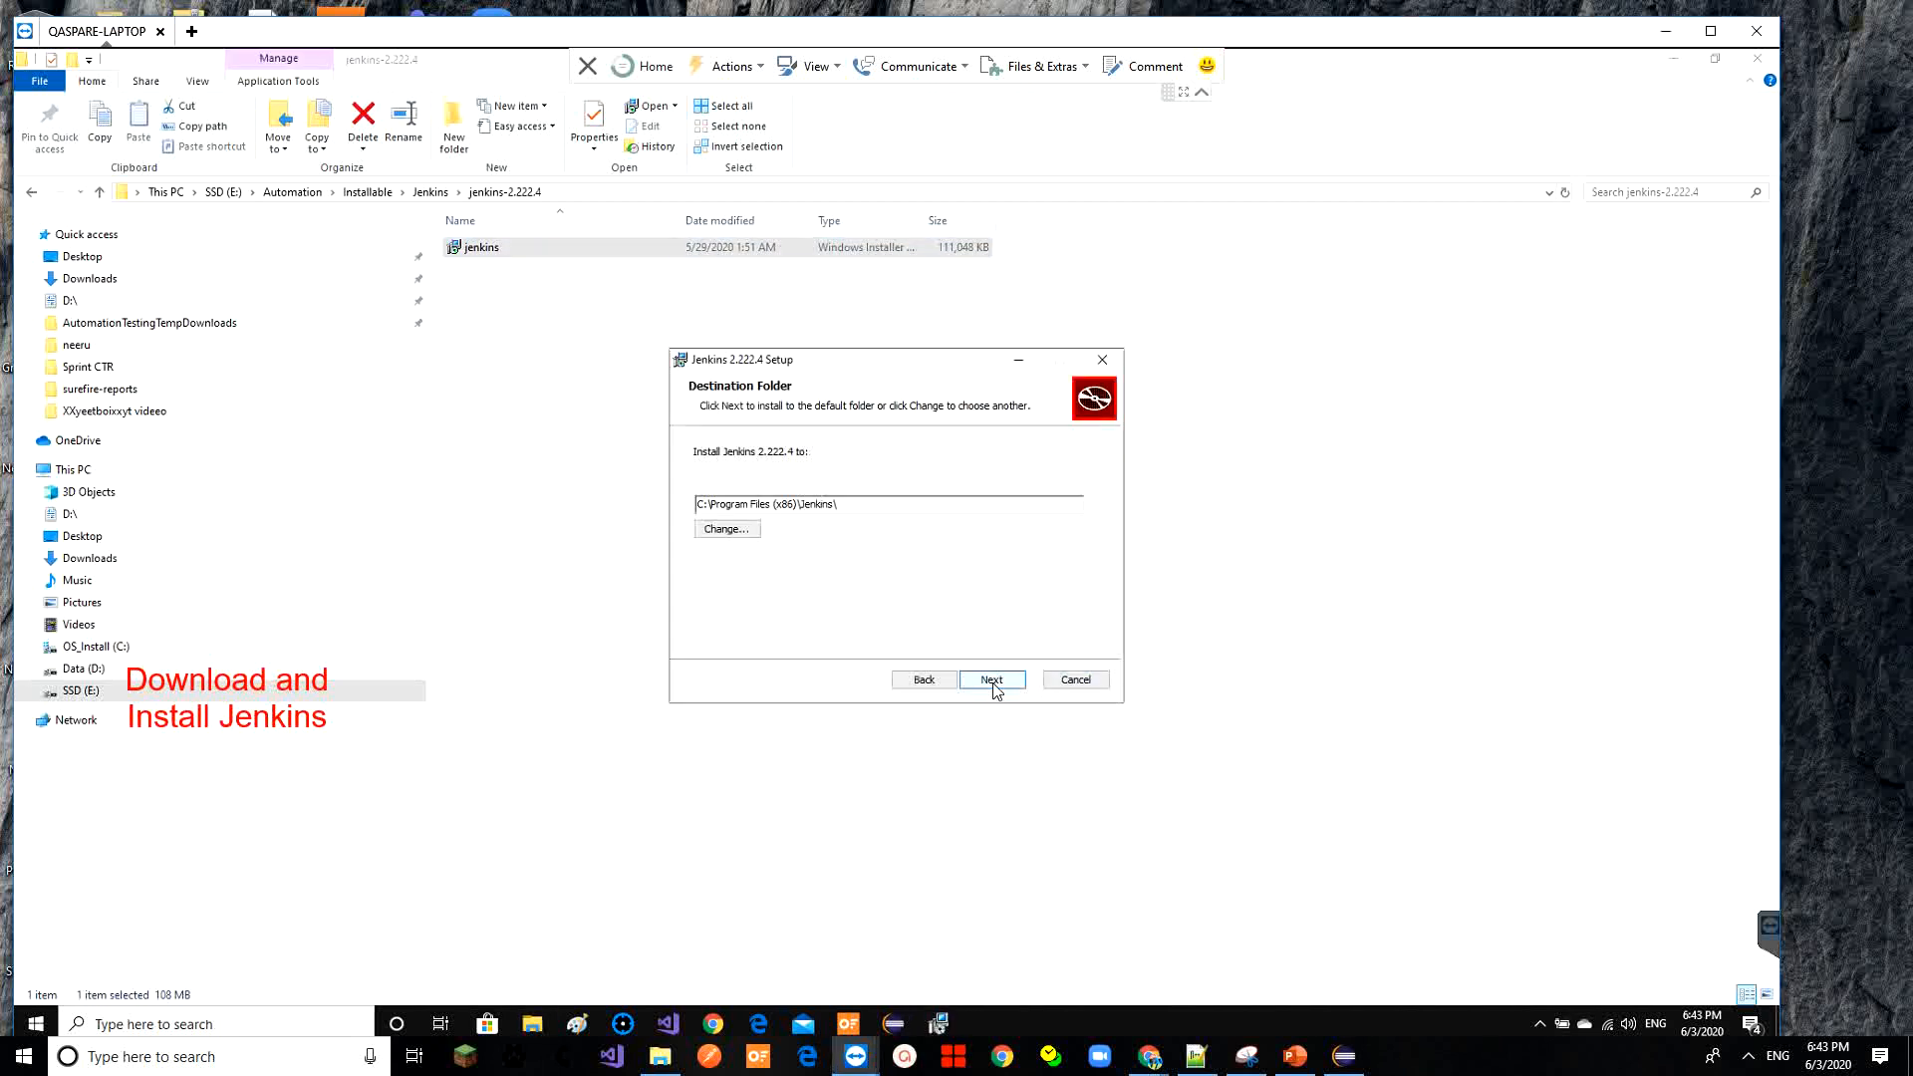
left_click(991, 680)
left_click(991, 679)
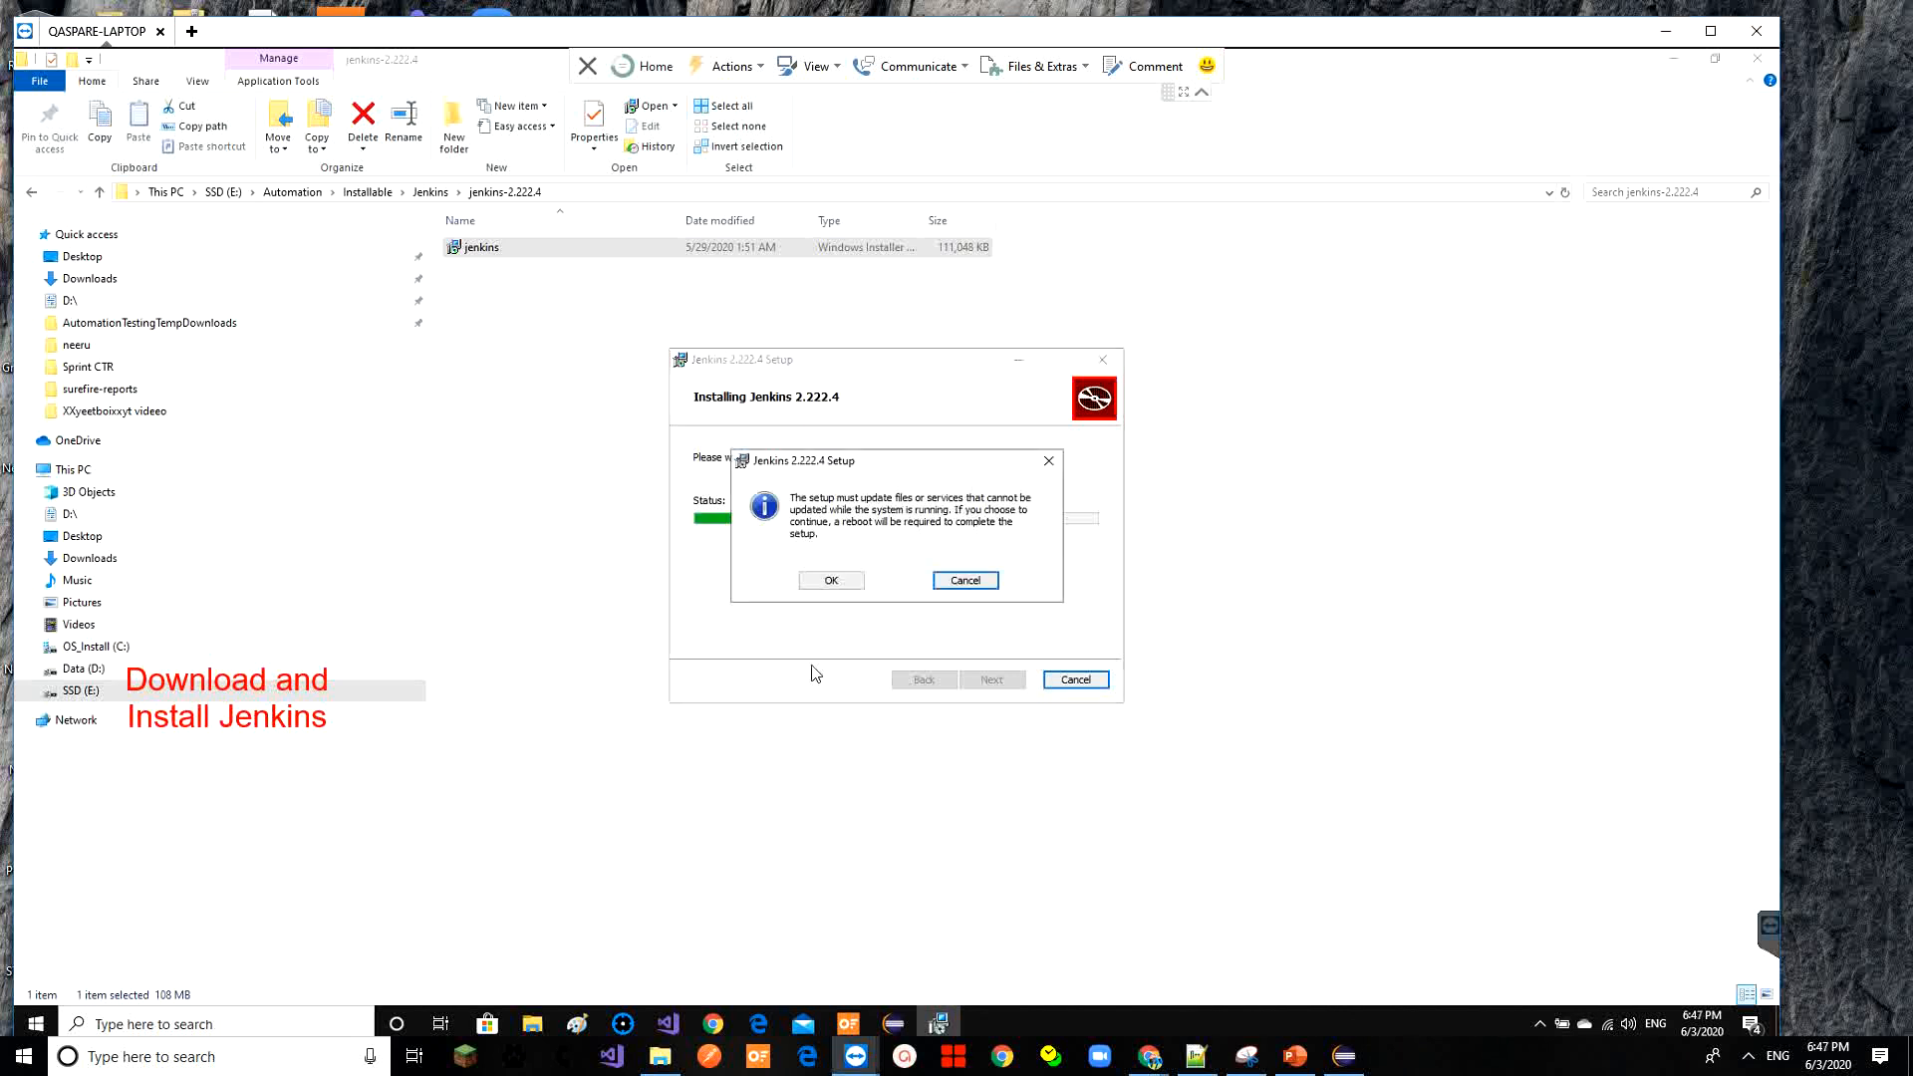
left_click(832, 581)
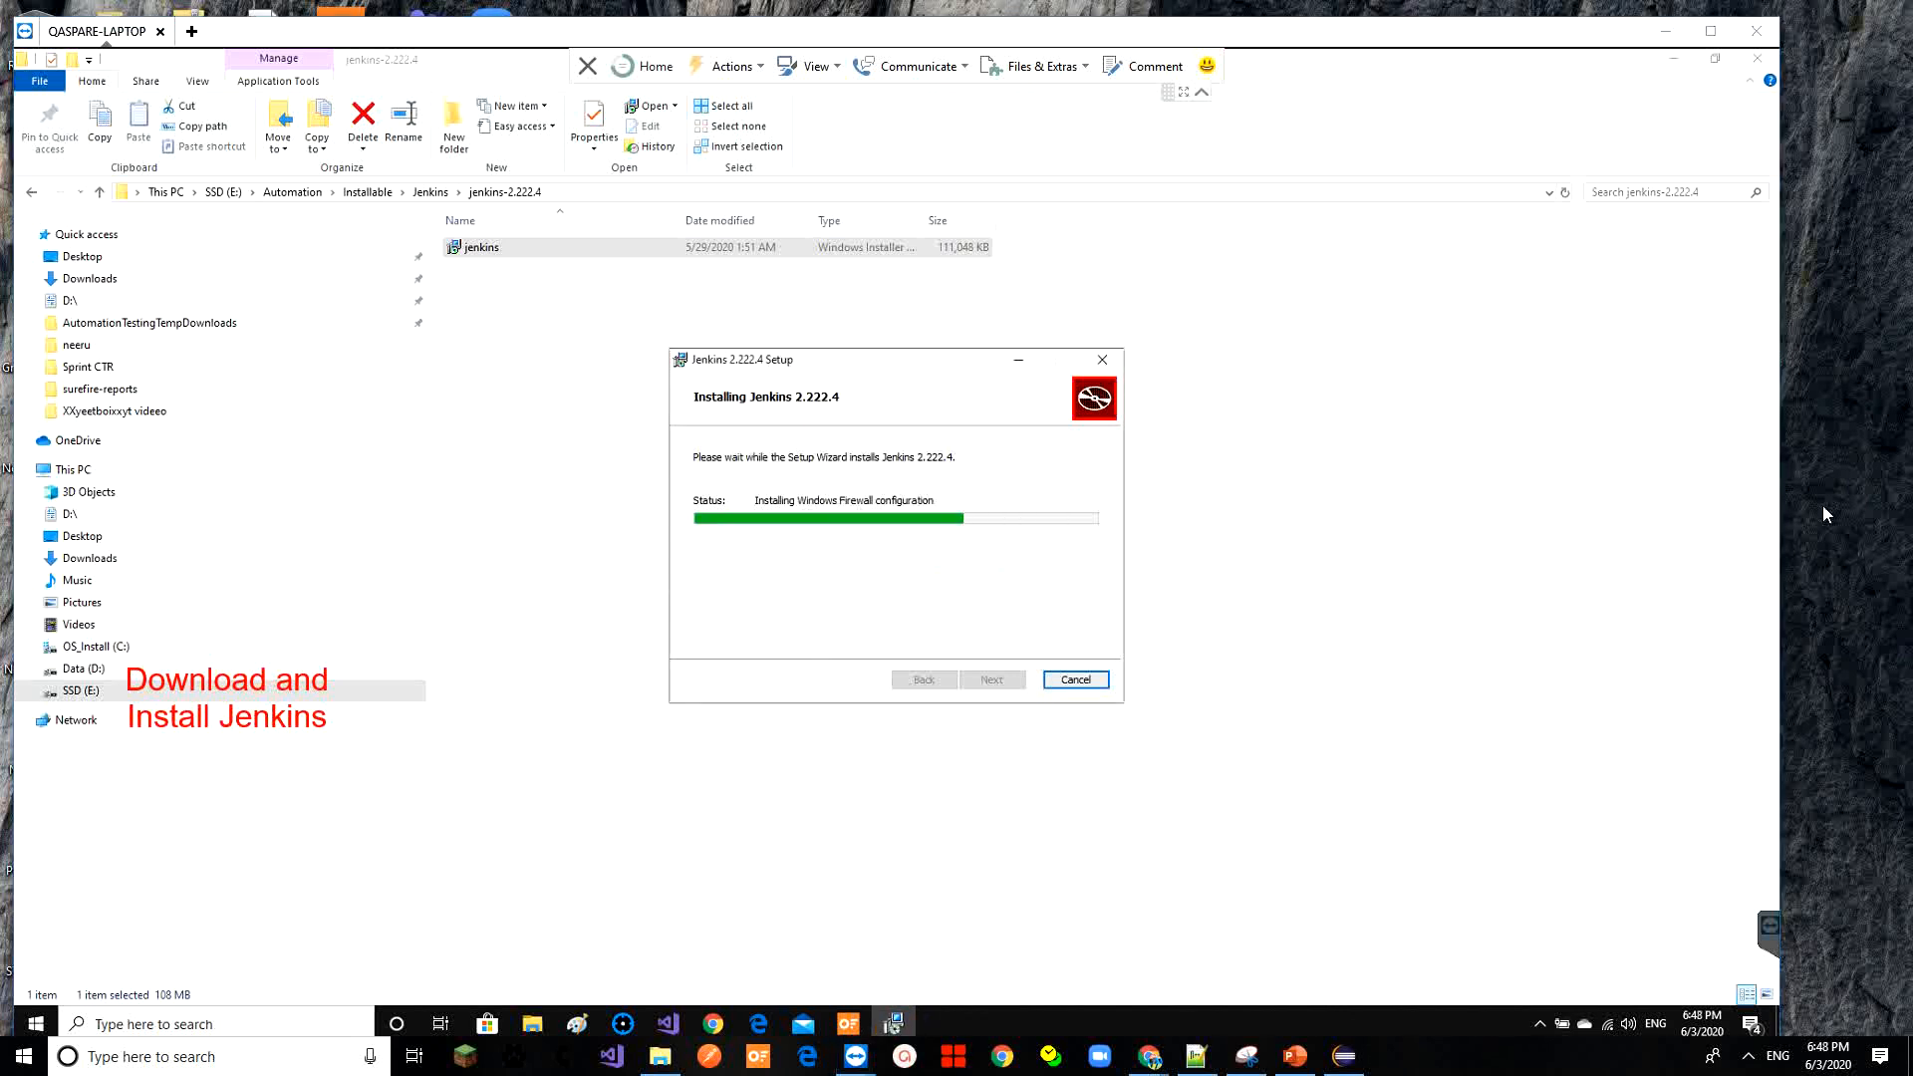
left_click(991, 679)
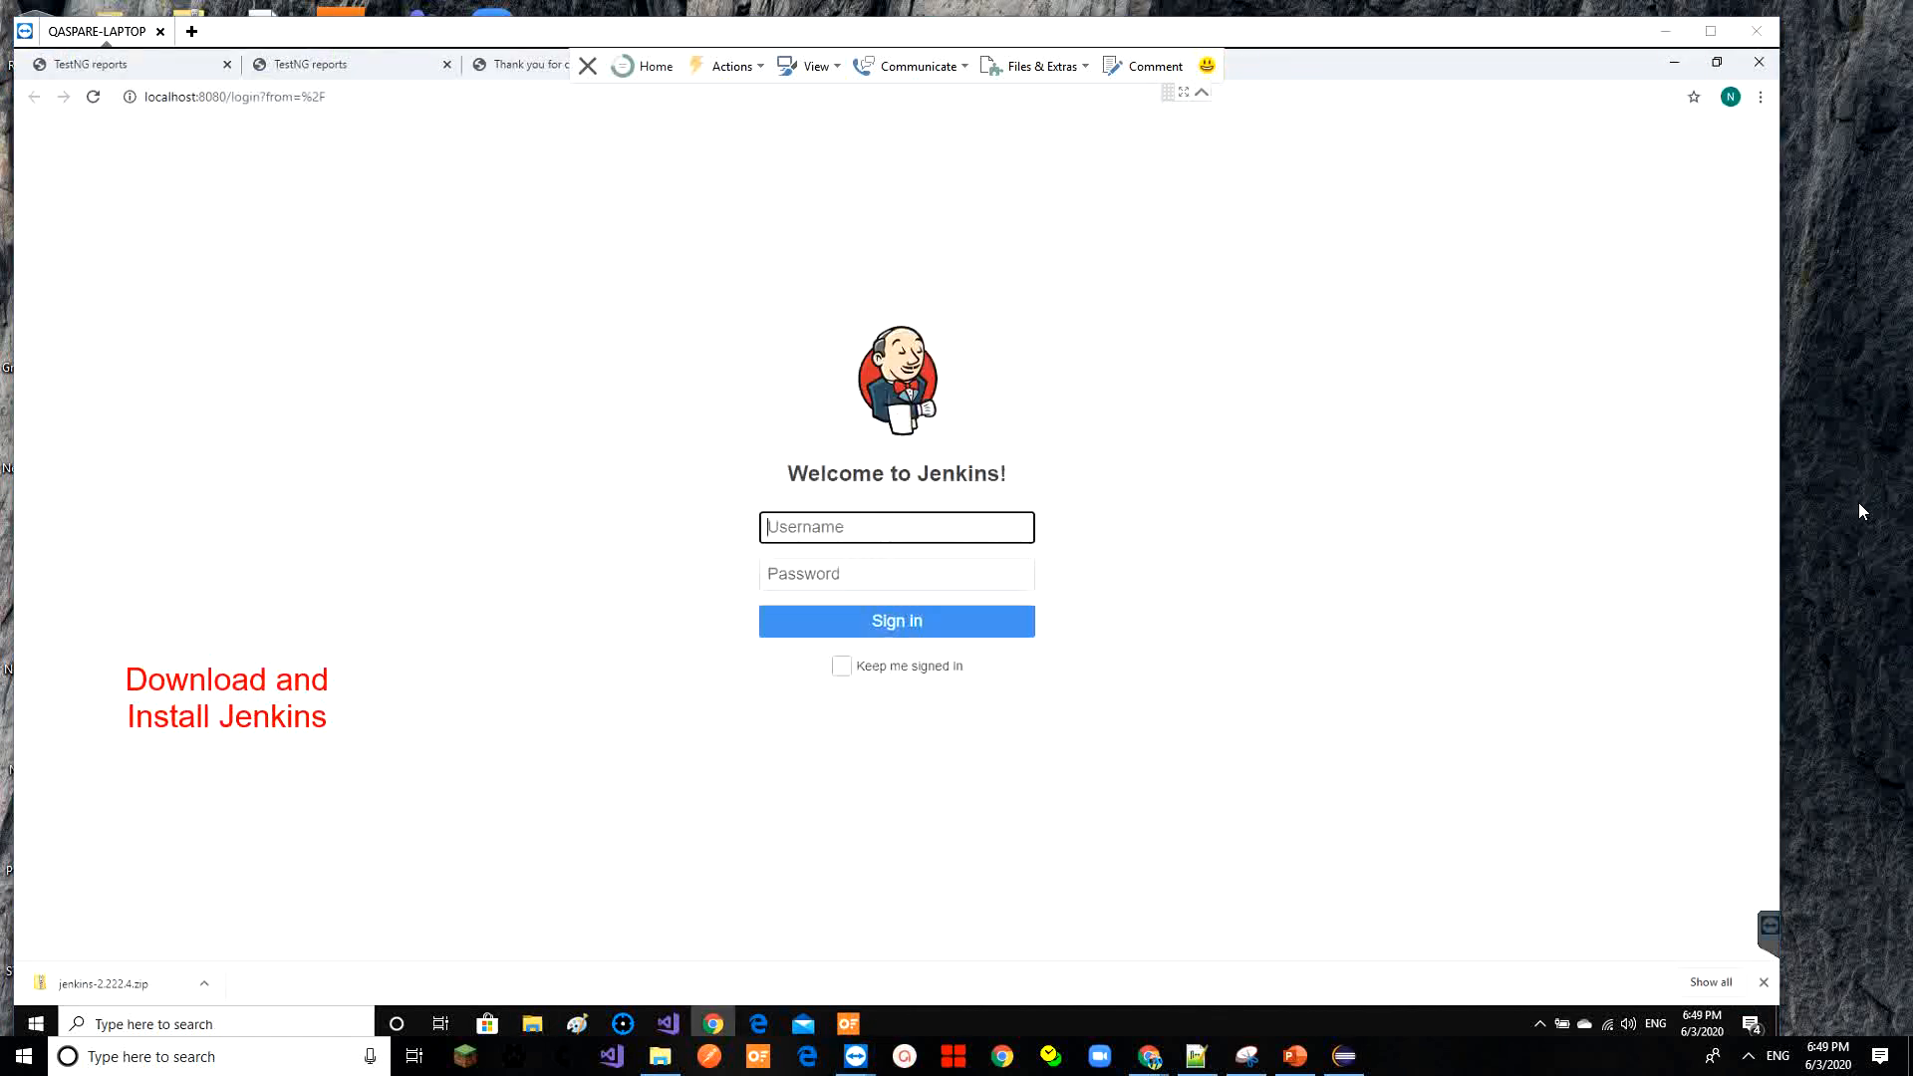
Enter the Jenkins username and password with Keep me signed in ticked, and submit
left_click(965, 518)
type("vikas")
key("Tab")
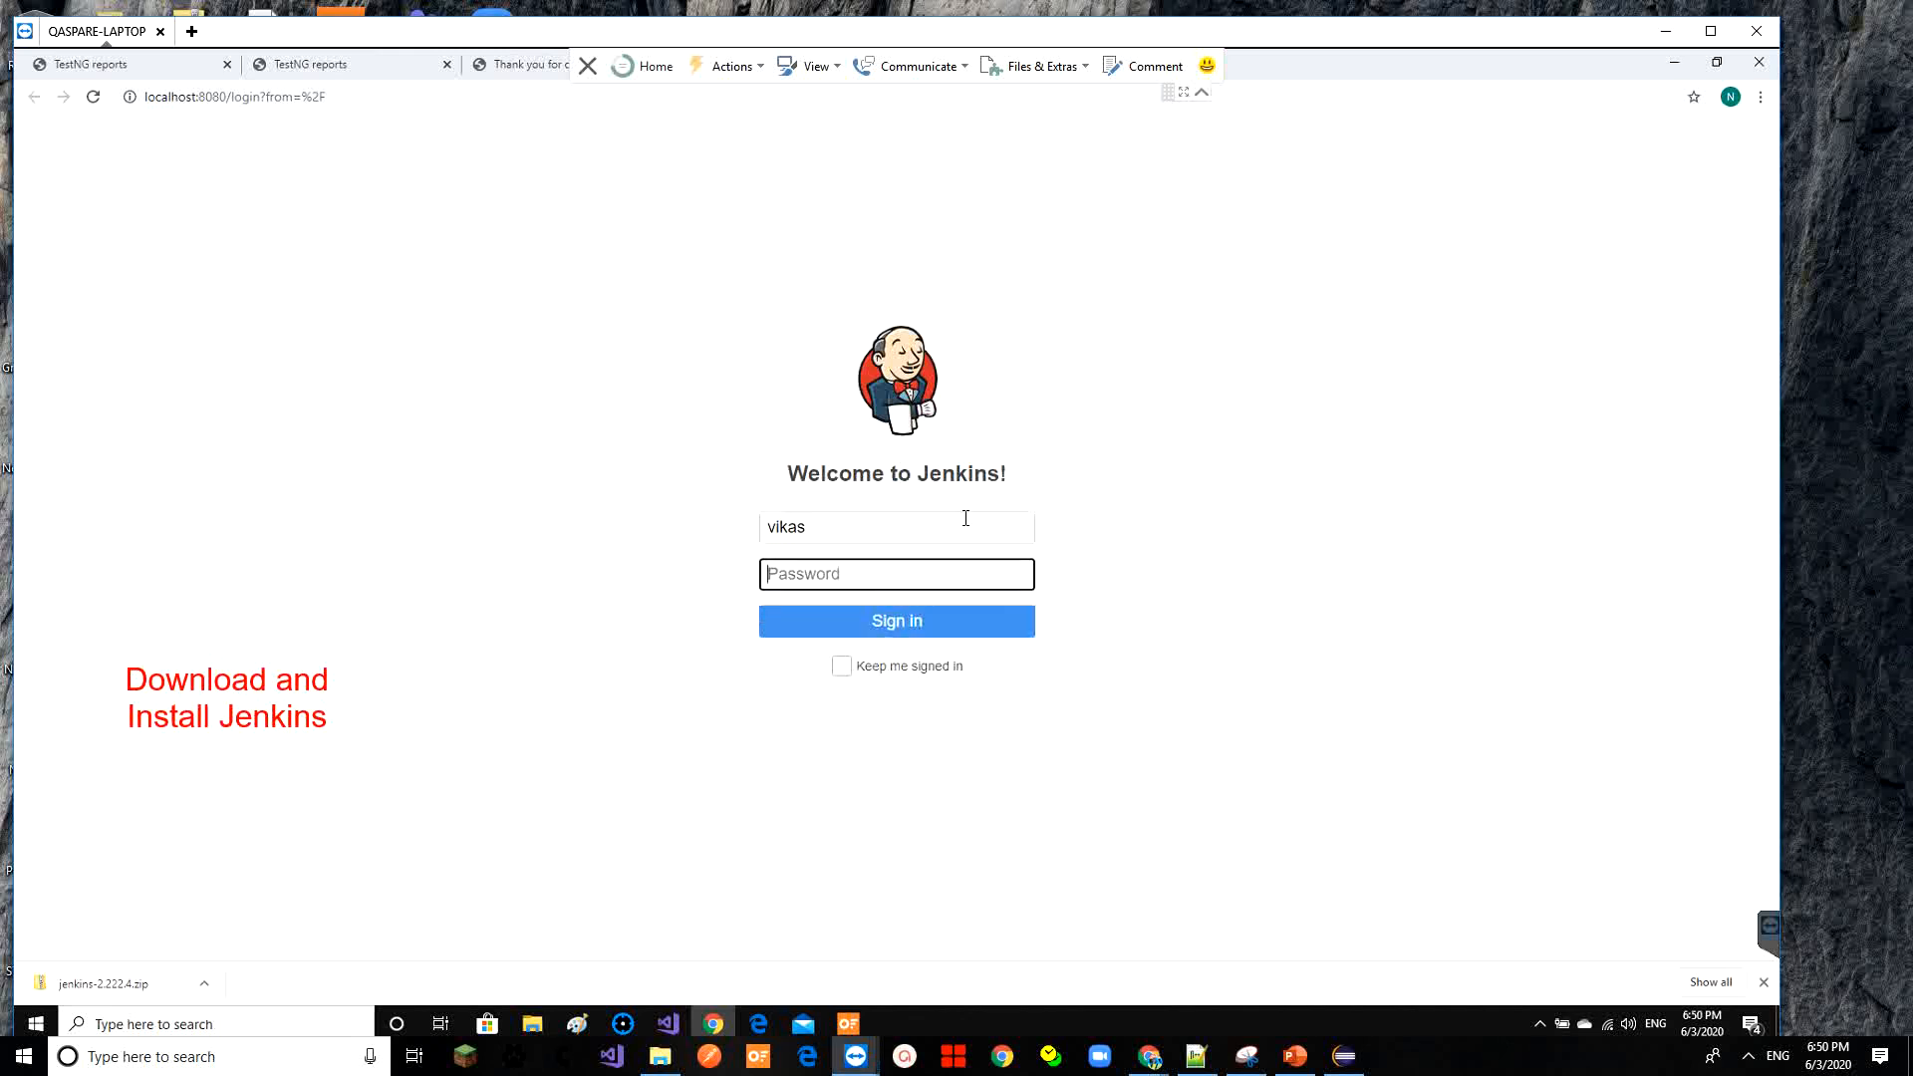
type("********")
left_click(842, 665)
left_click(892, 620)
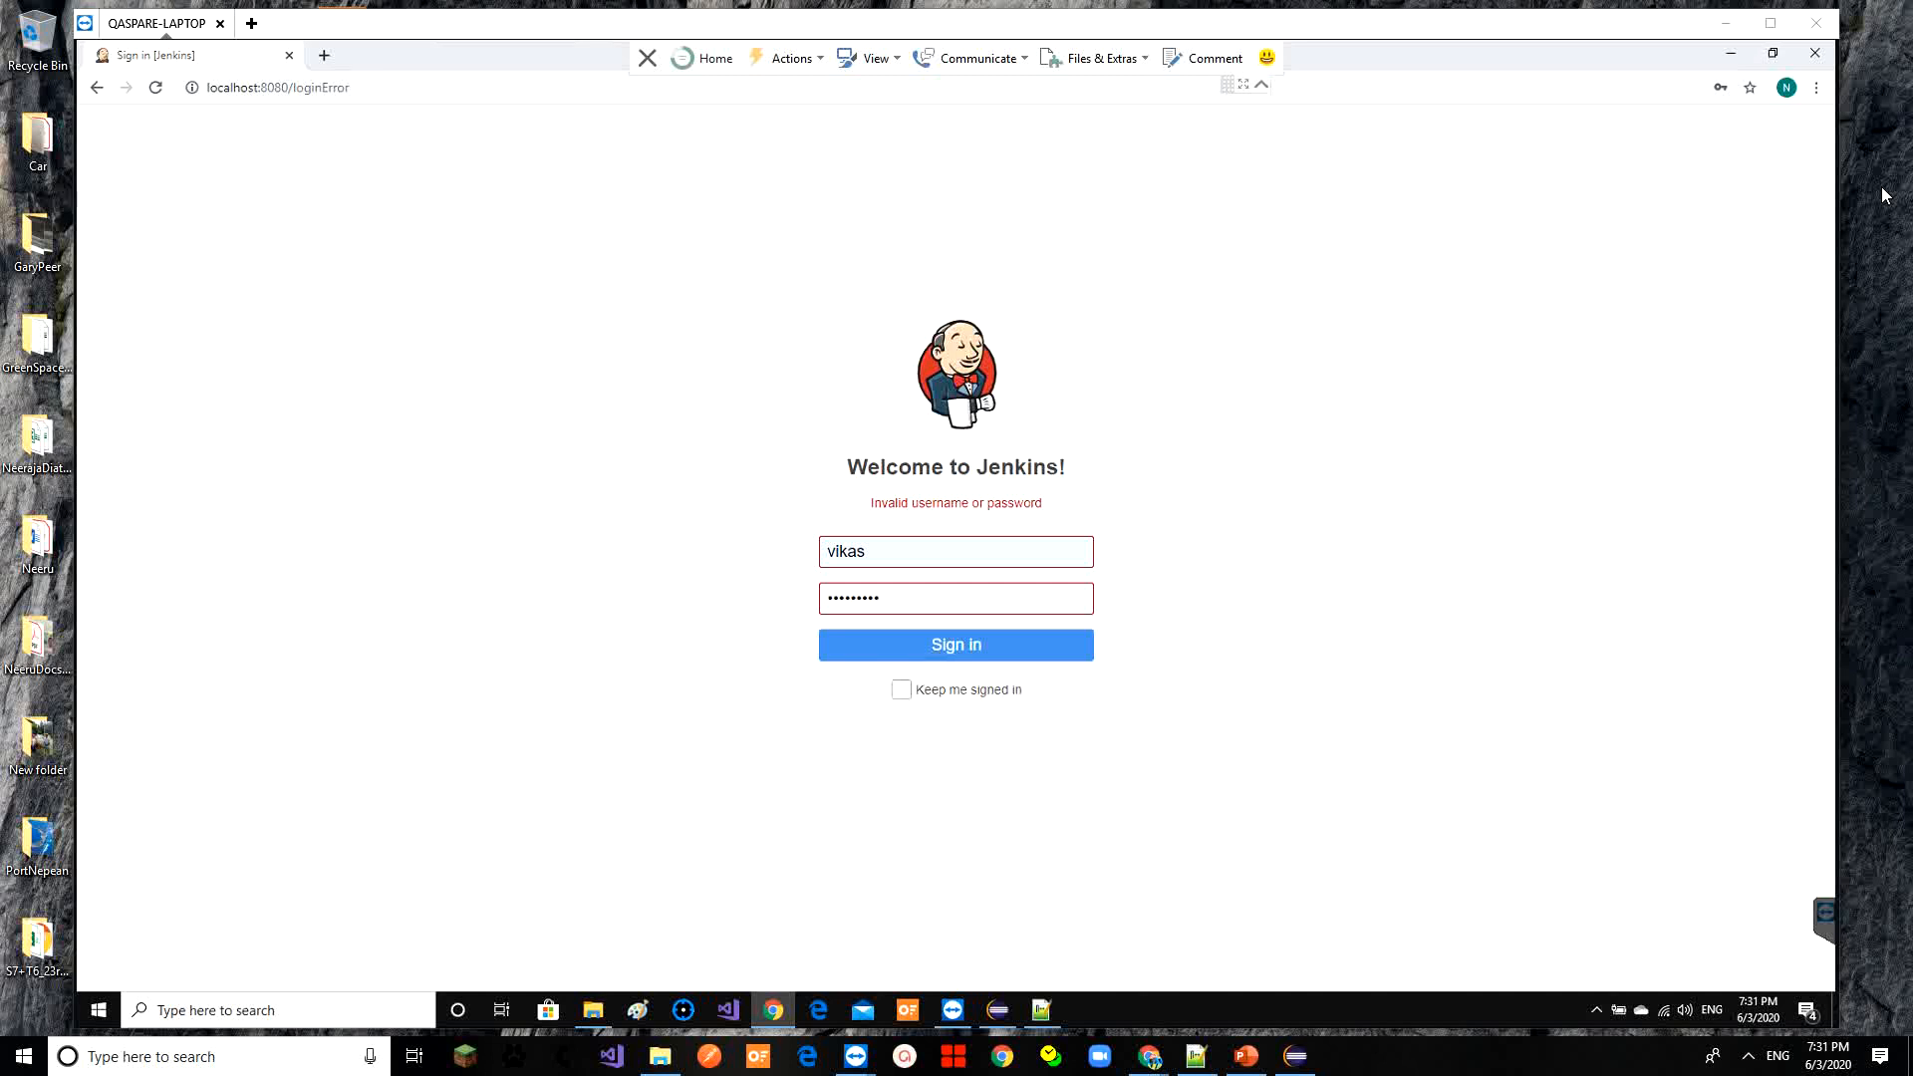
After the login error, sign in again using Chrome's saved Jenkins credentials
double_click(897, 557)
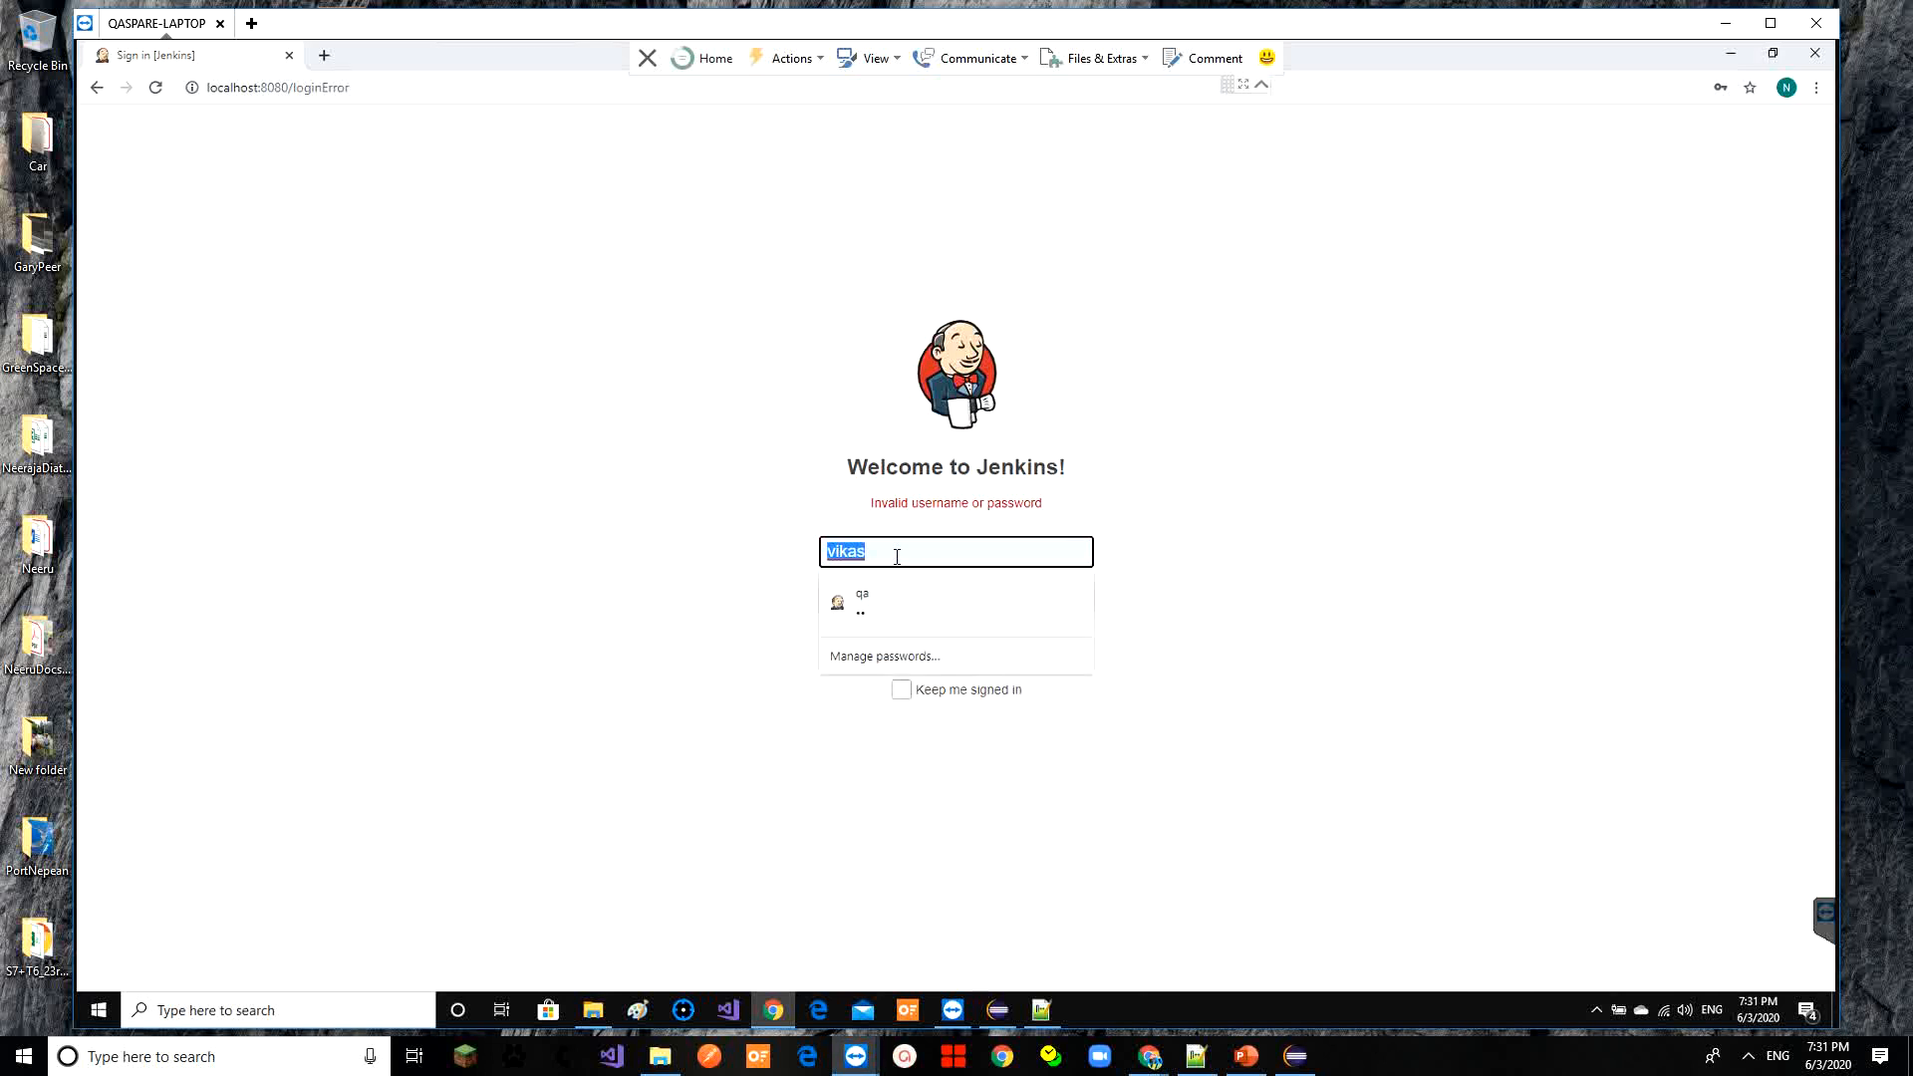
key("Down")
key("Return")
type("••")
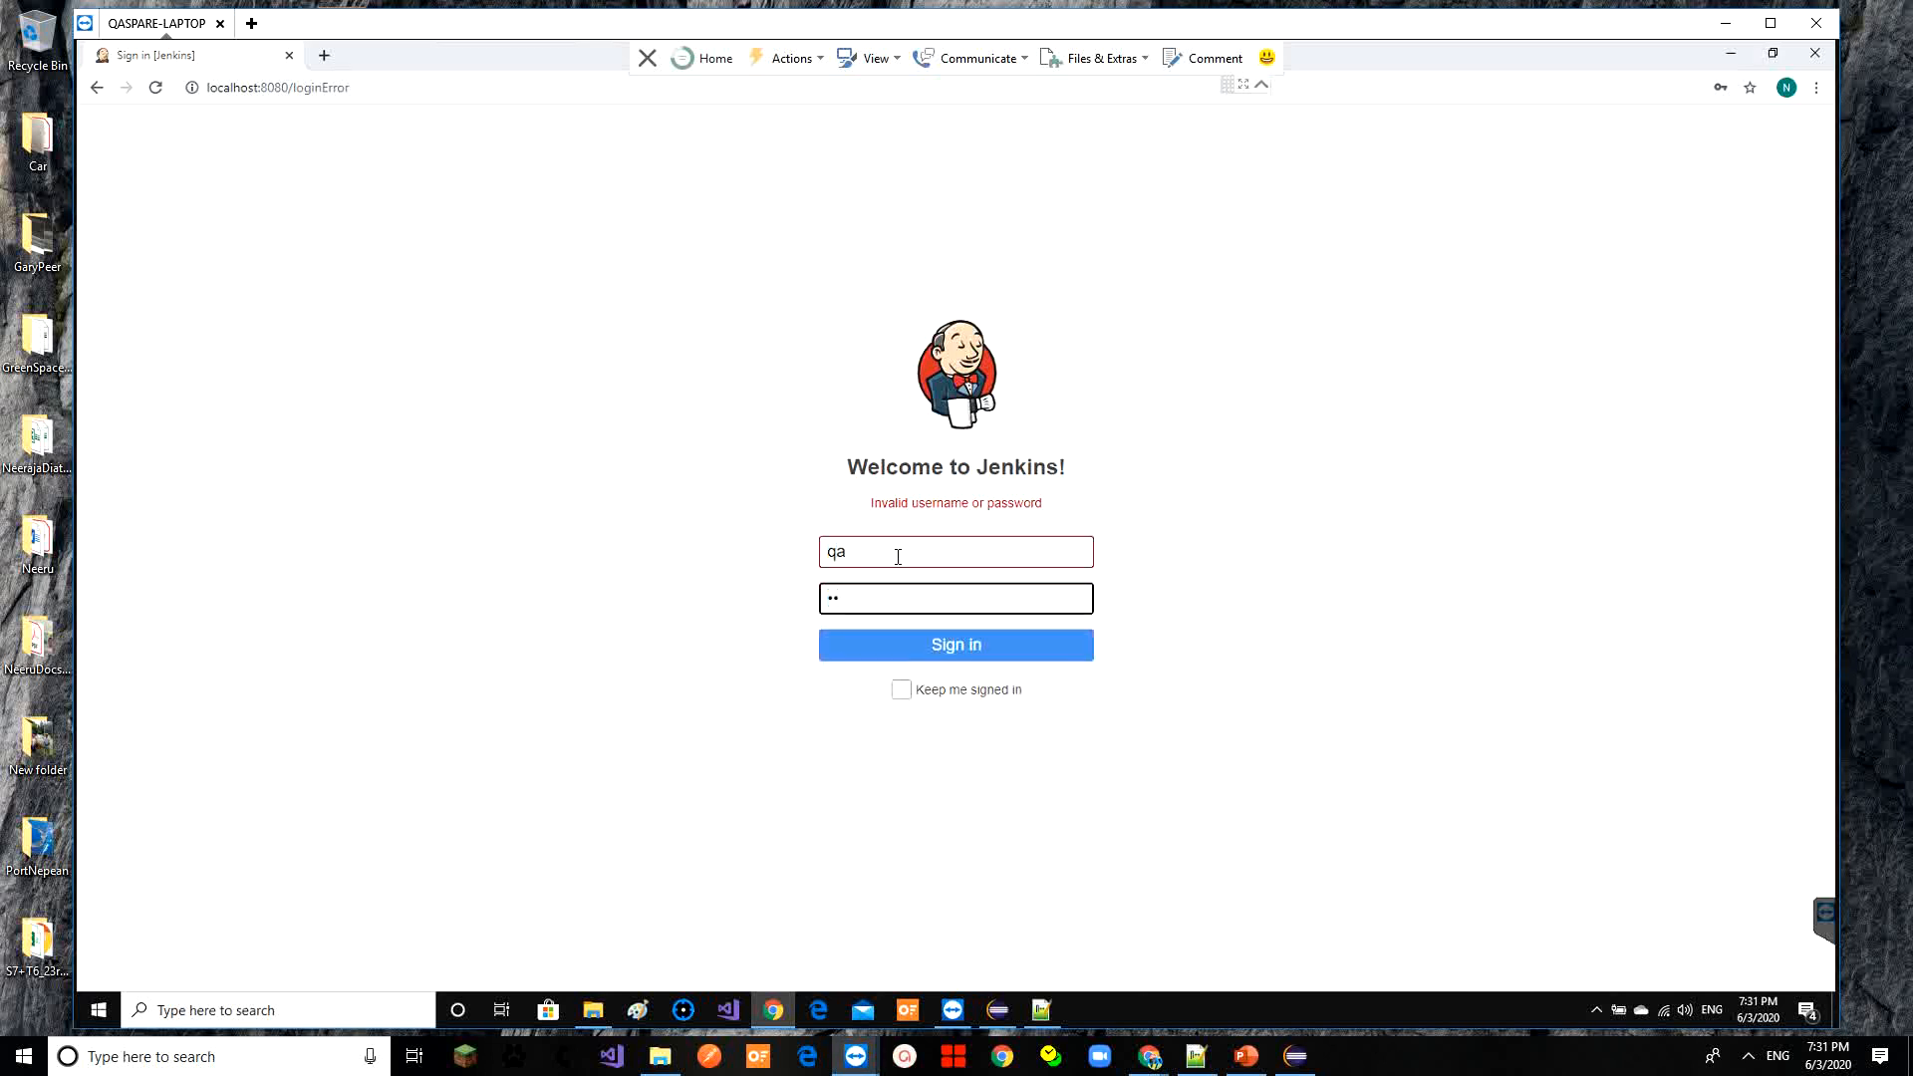
left_click(900, 689)
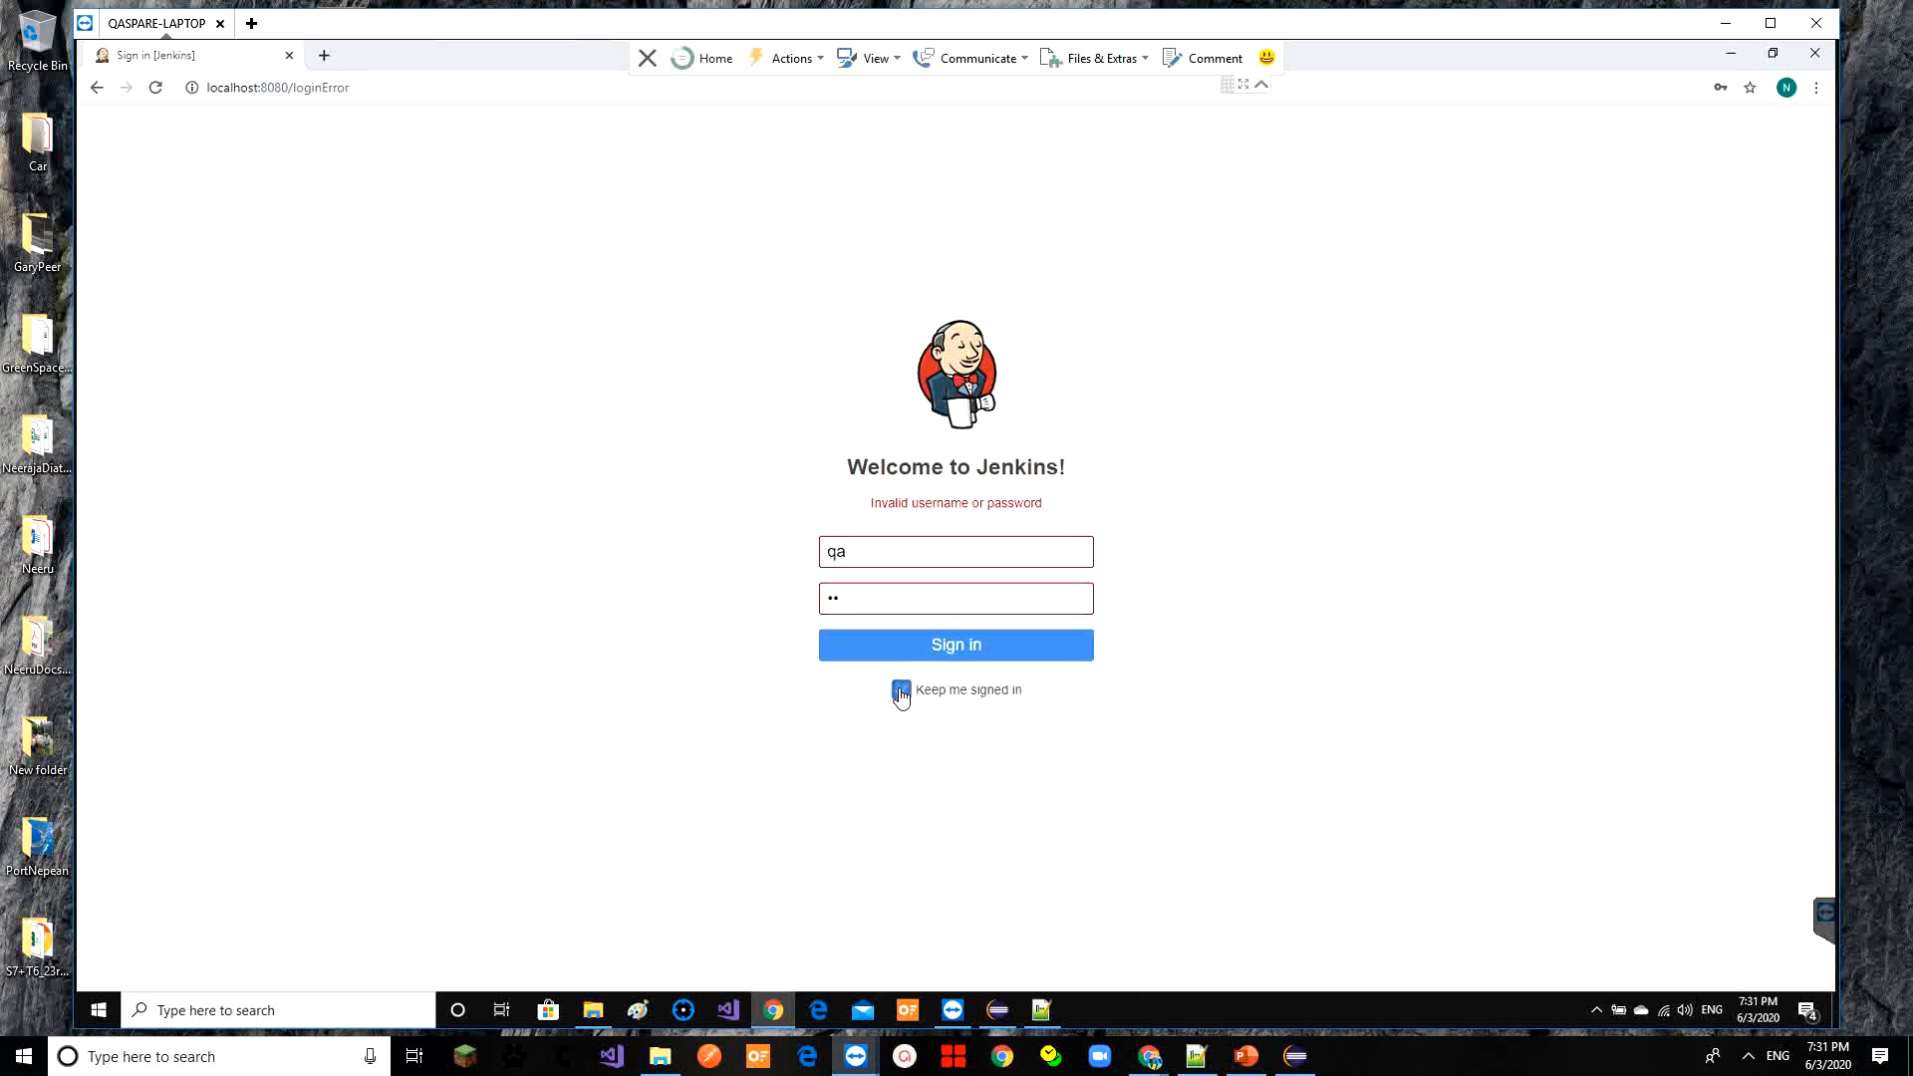
left_click(948, 646)
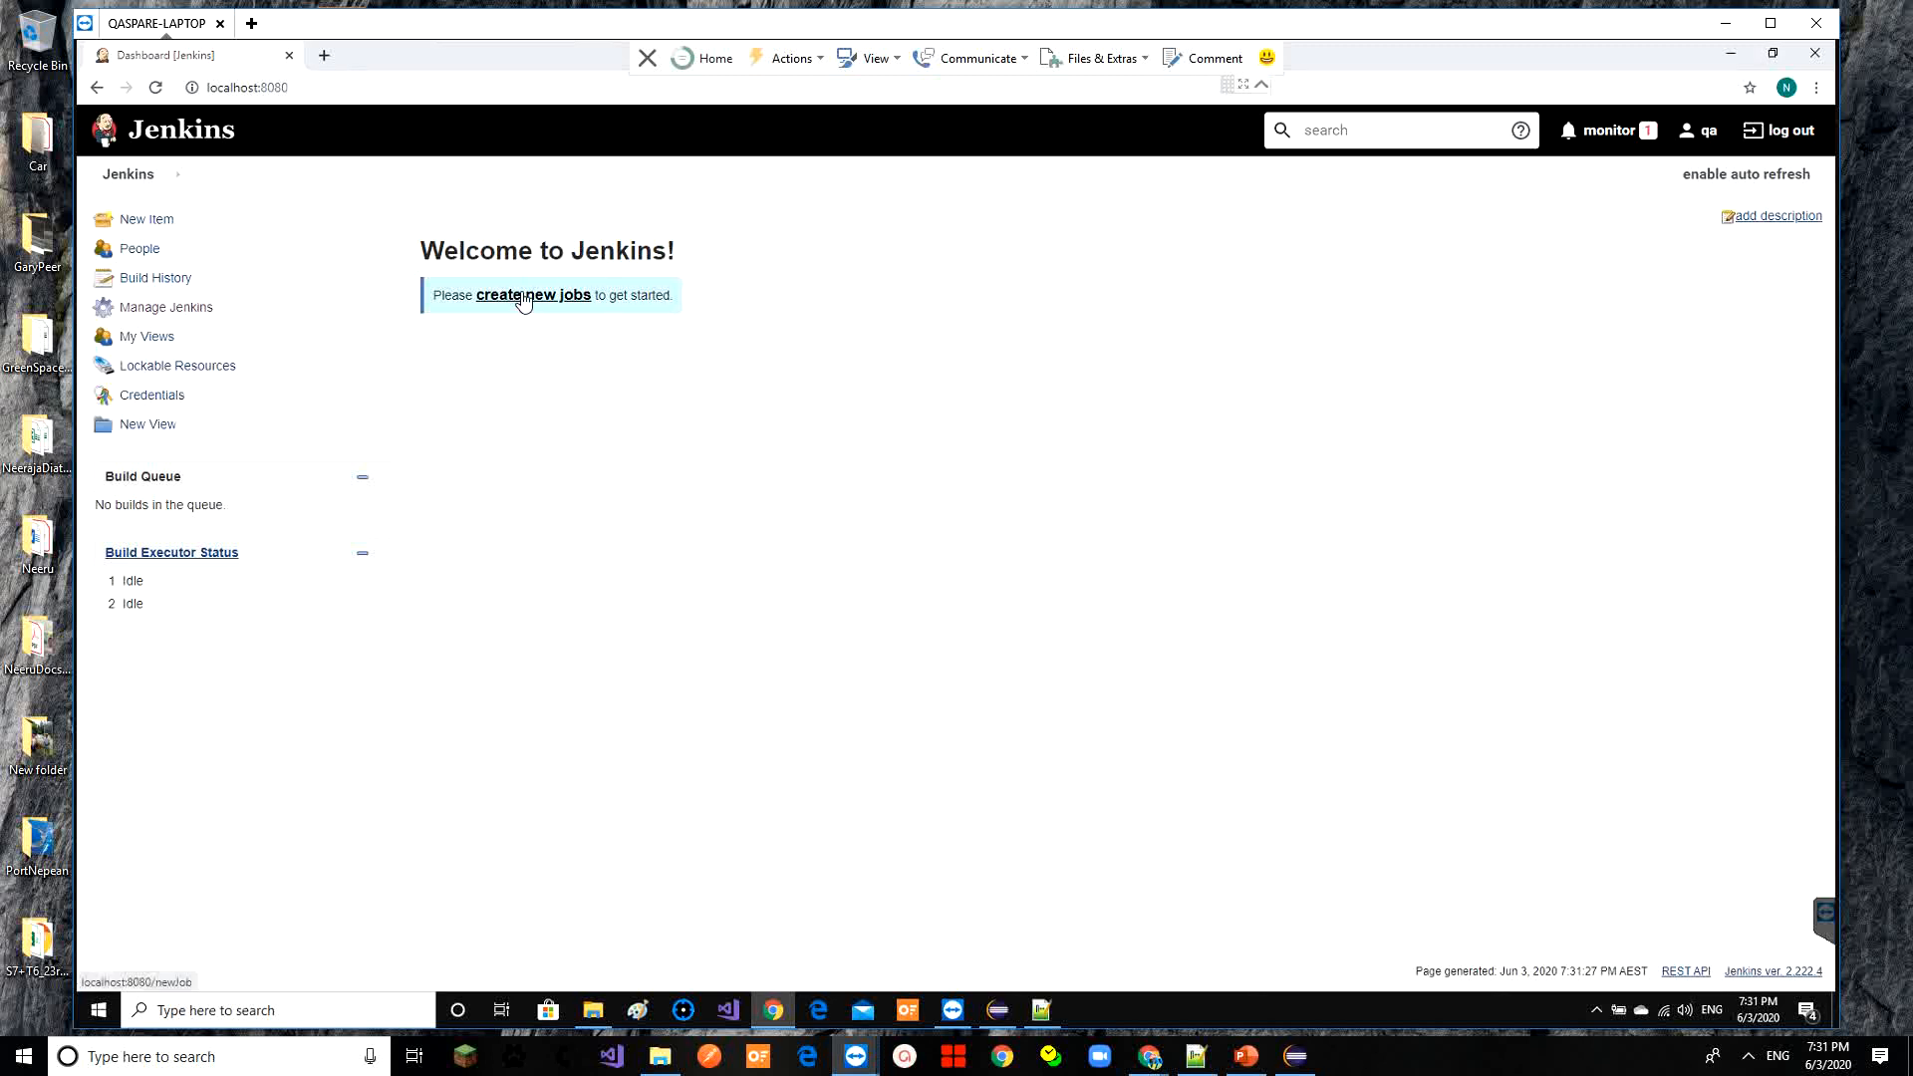
left_click(998, 1012)
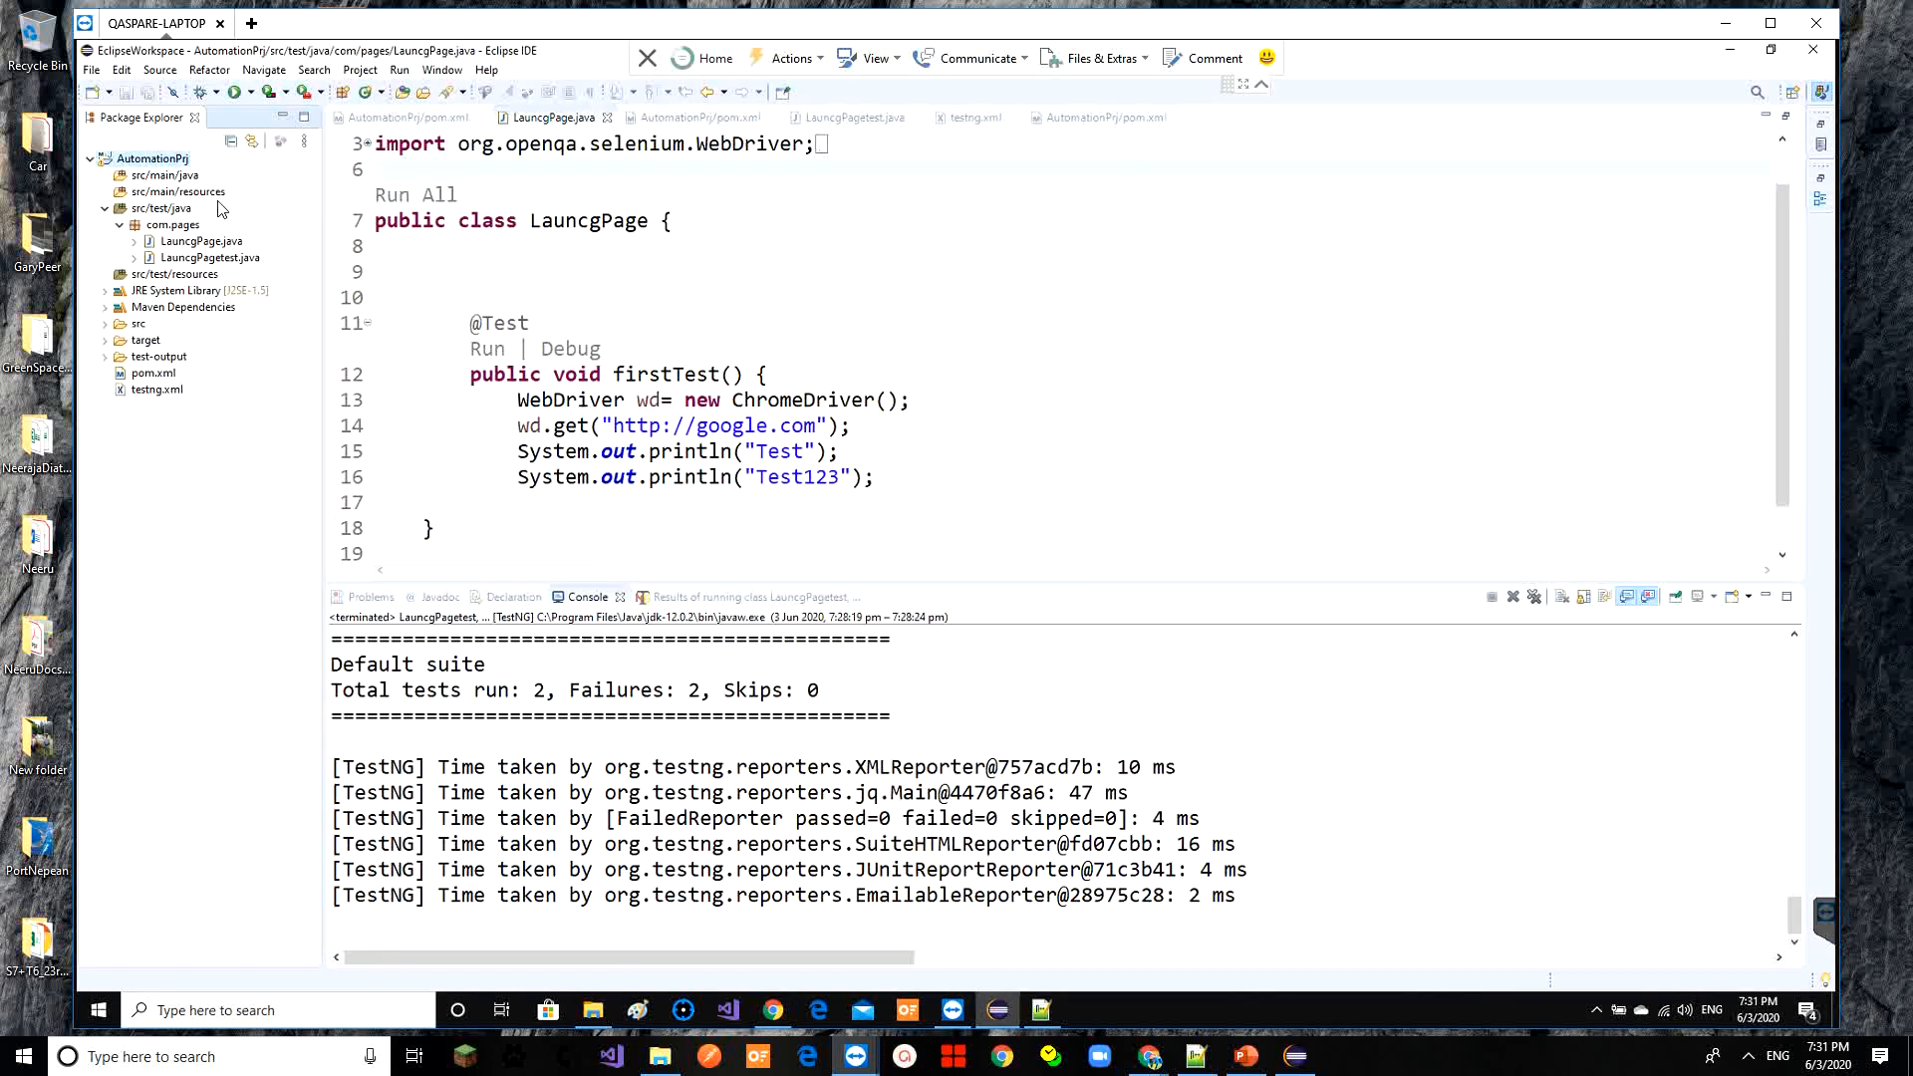
left_click(1732, 54)
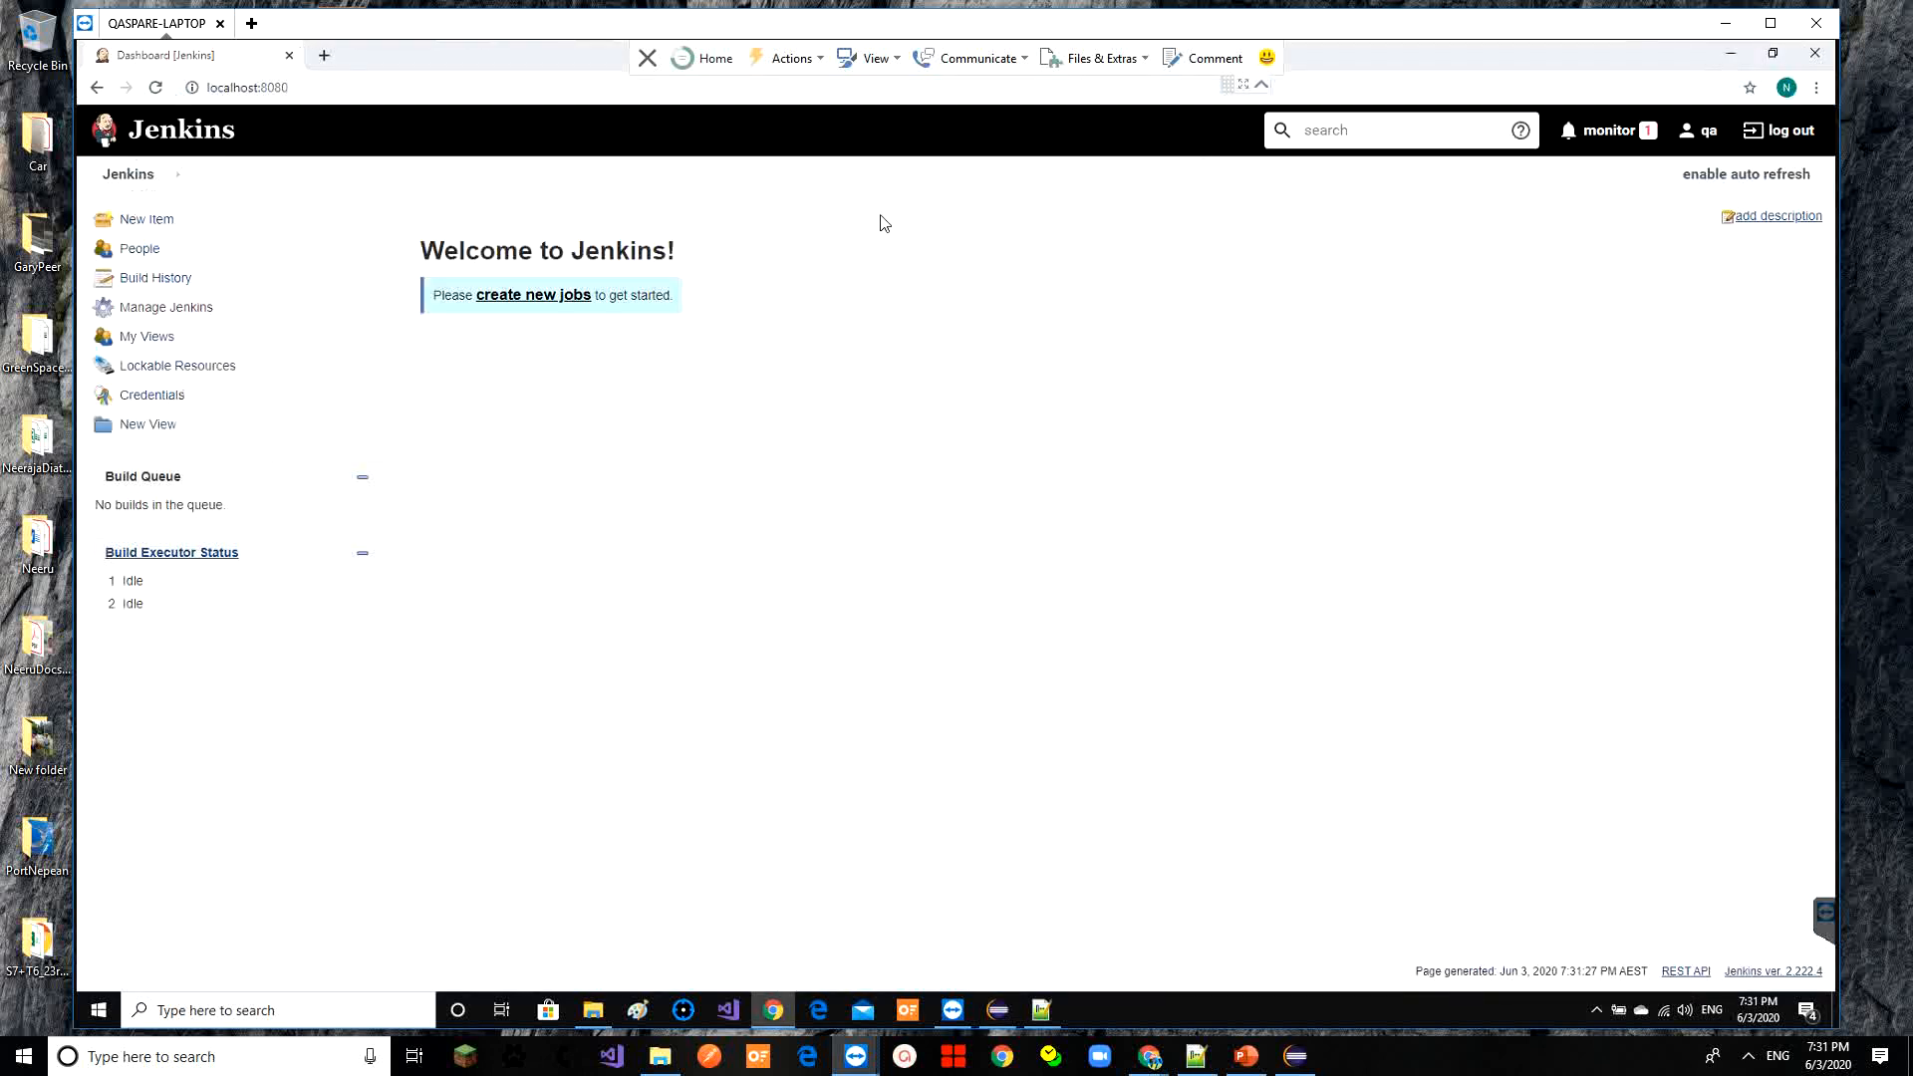
left_click(554, 310)
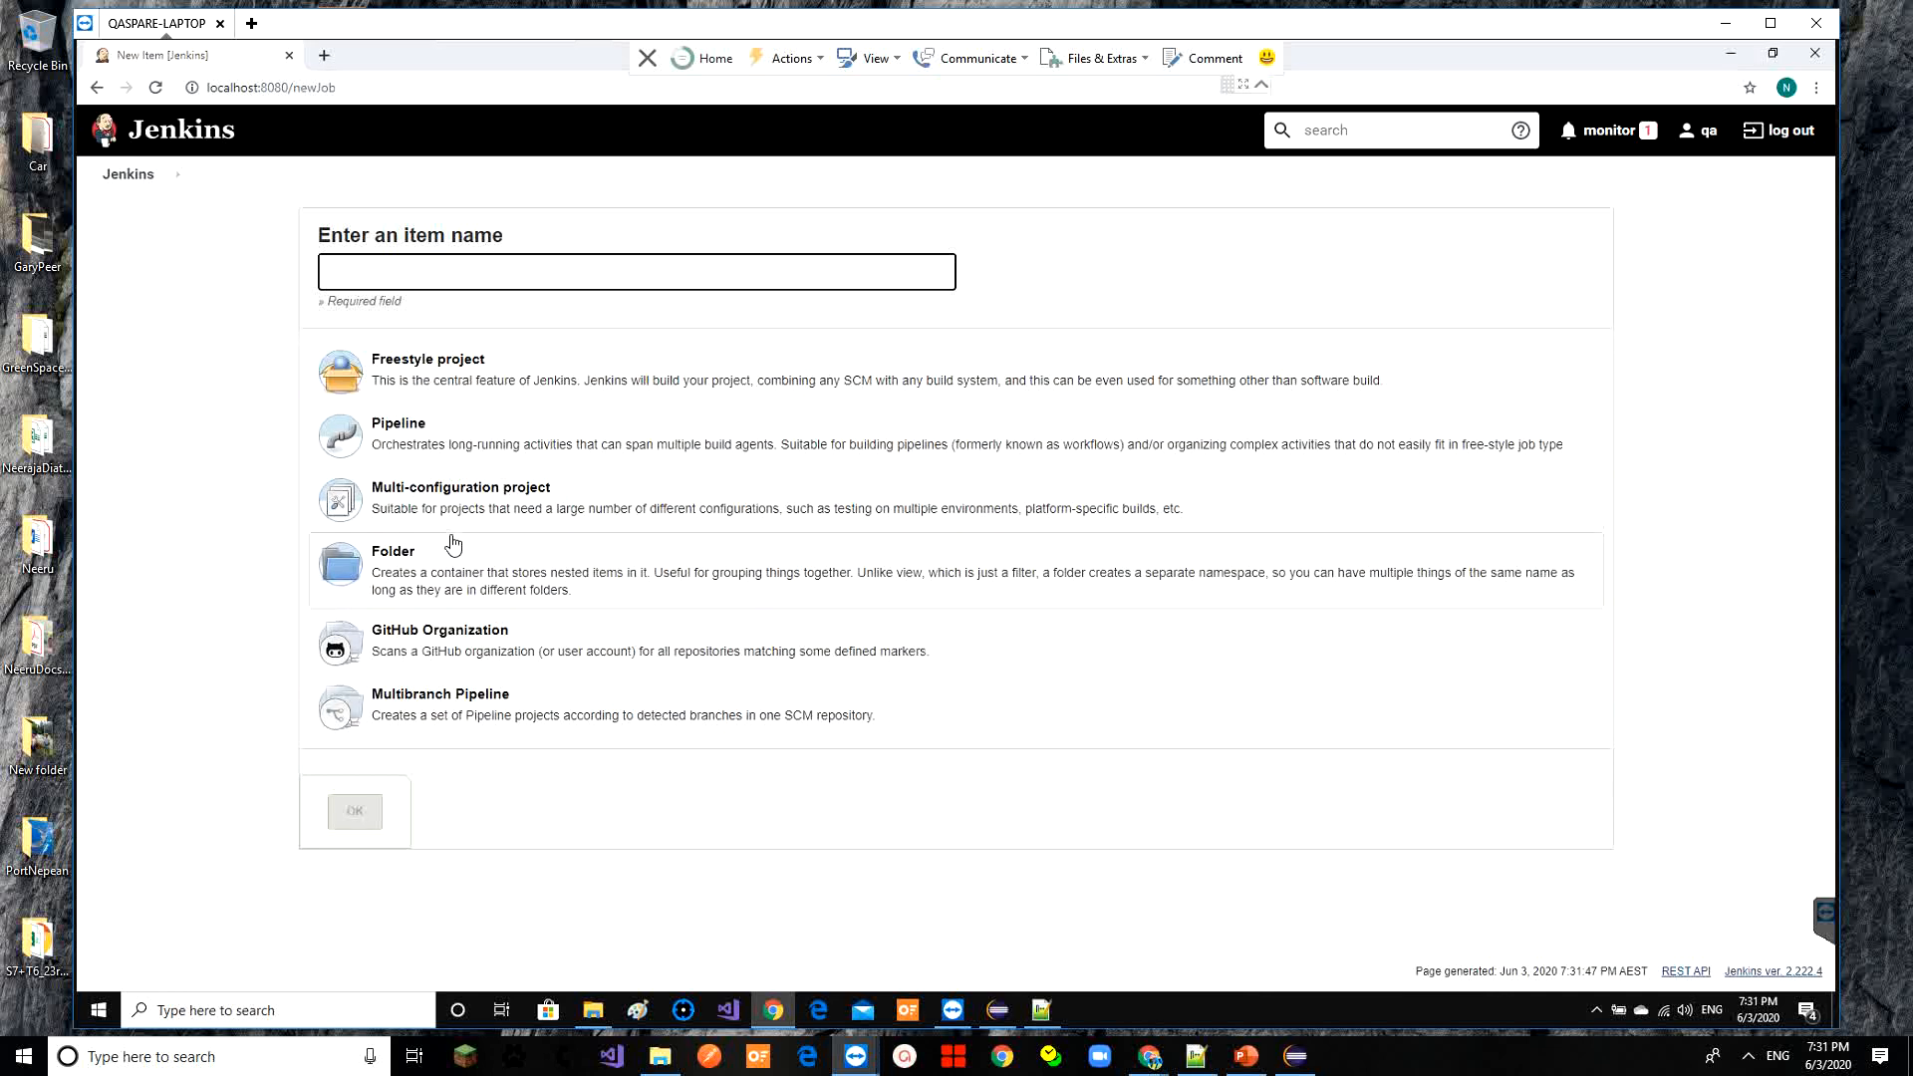
left_click(141, 182)
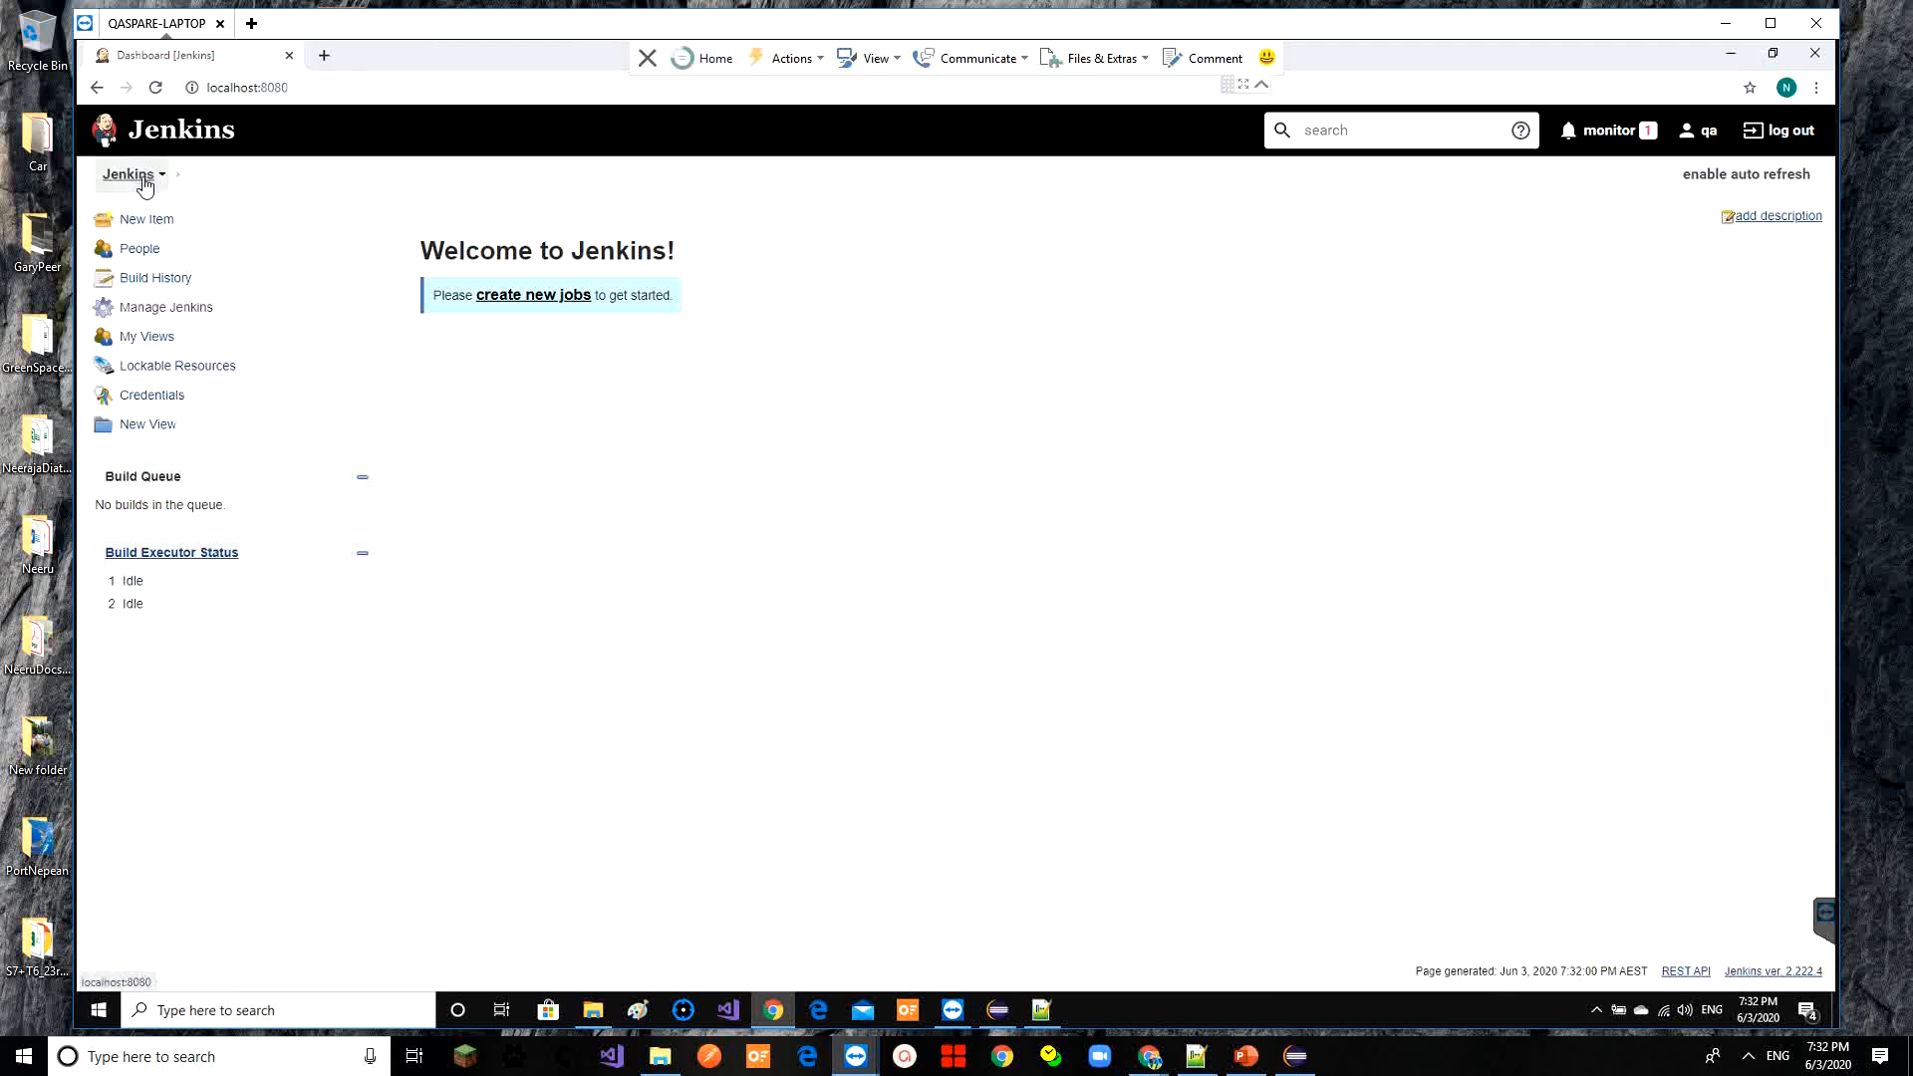
In Manage Jenkins > Plugin Manager > Available, filter by 'mave' and tick Maven Integration
left_click(152, 315)
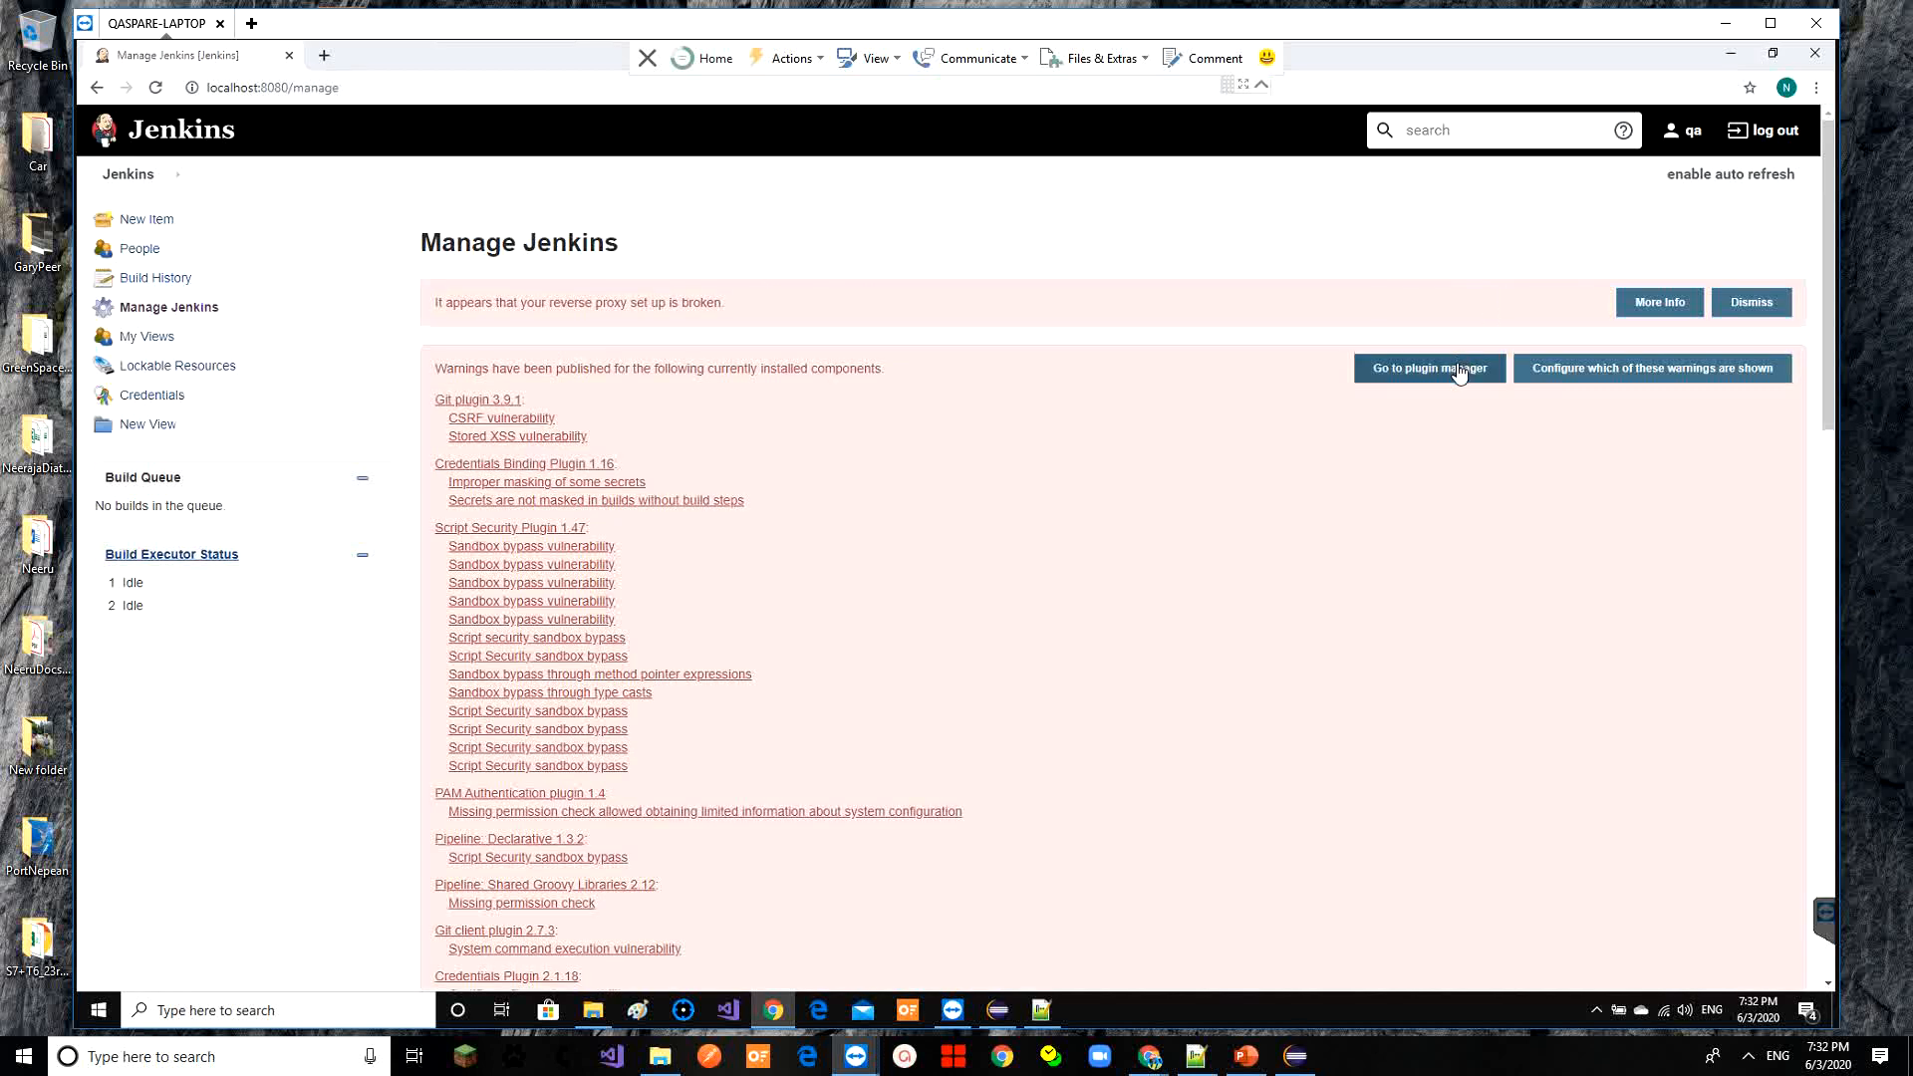
left_click(1459, 371)
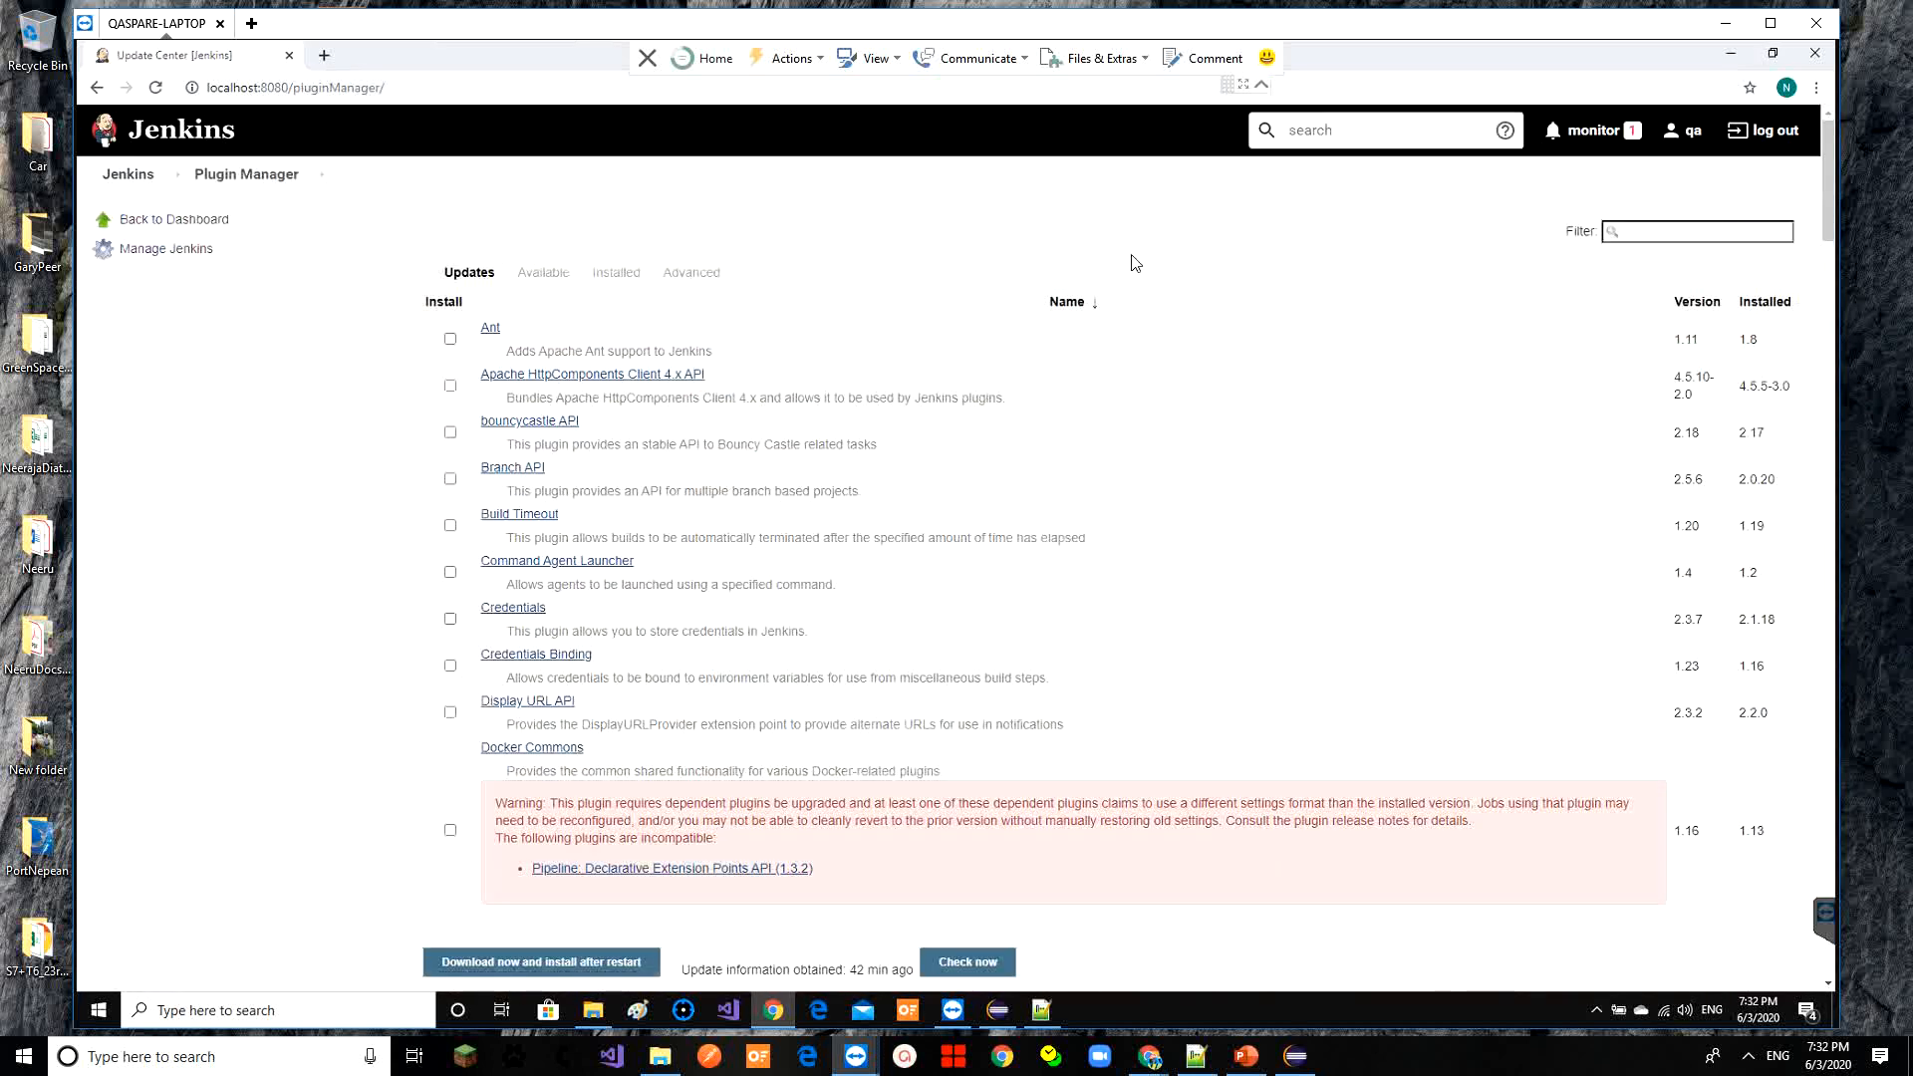
left_click(531, 282)
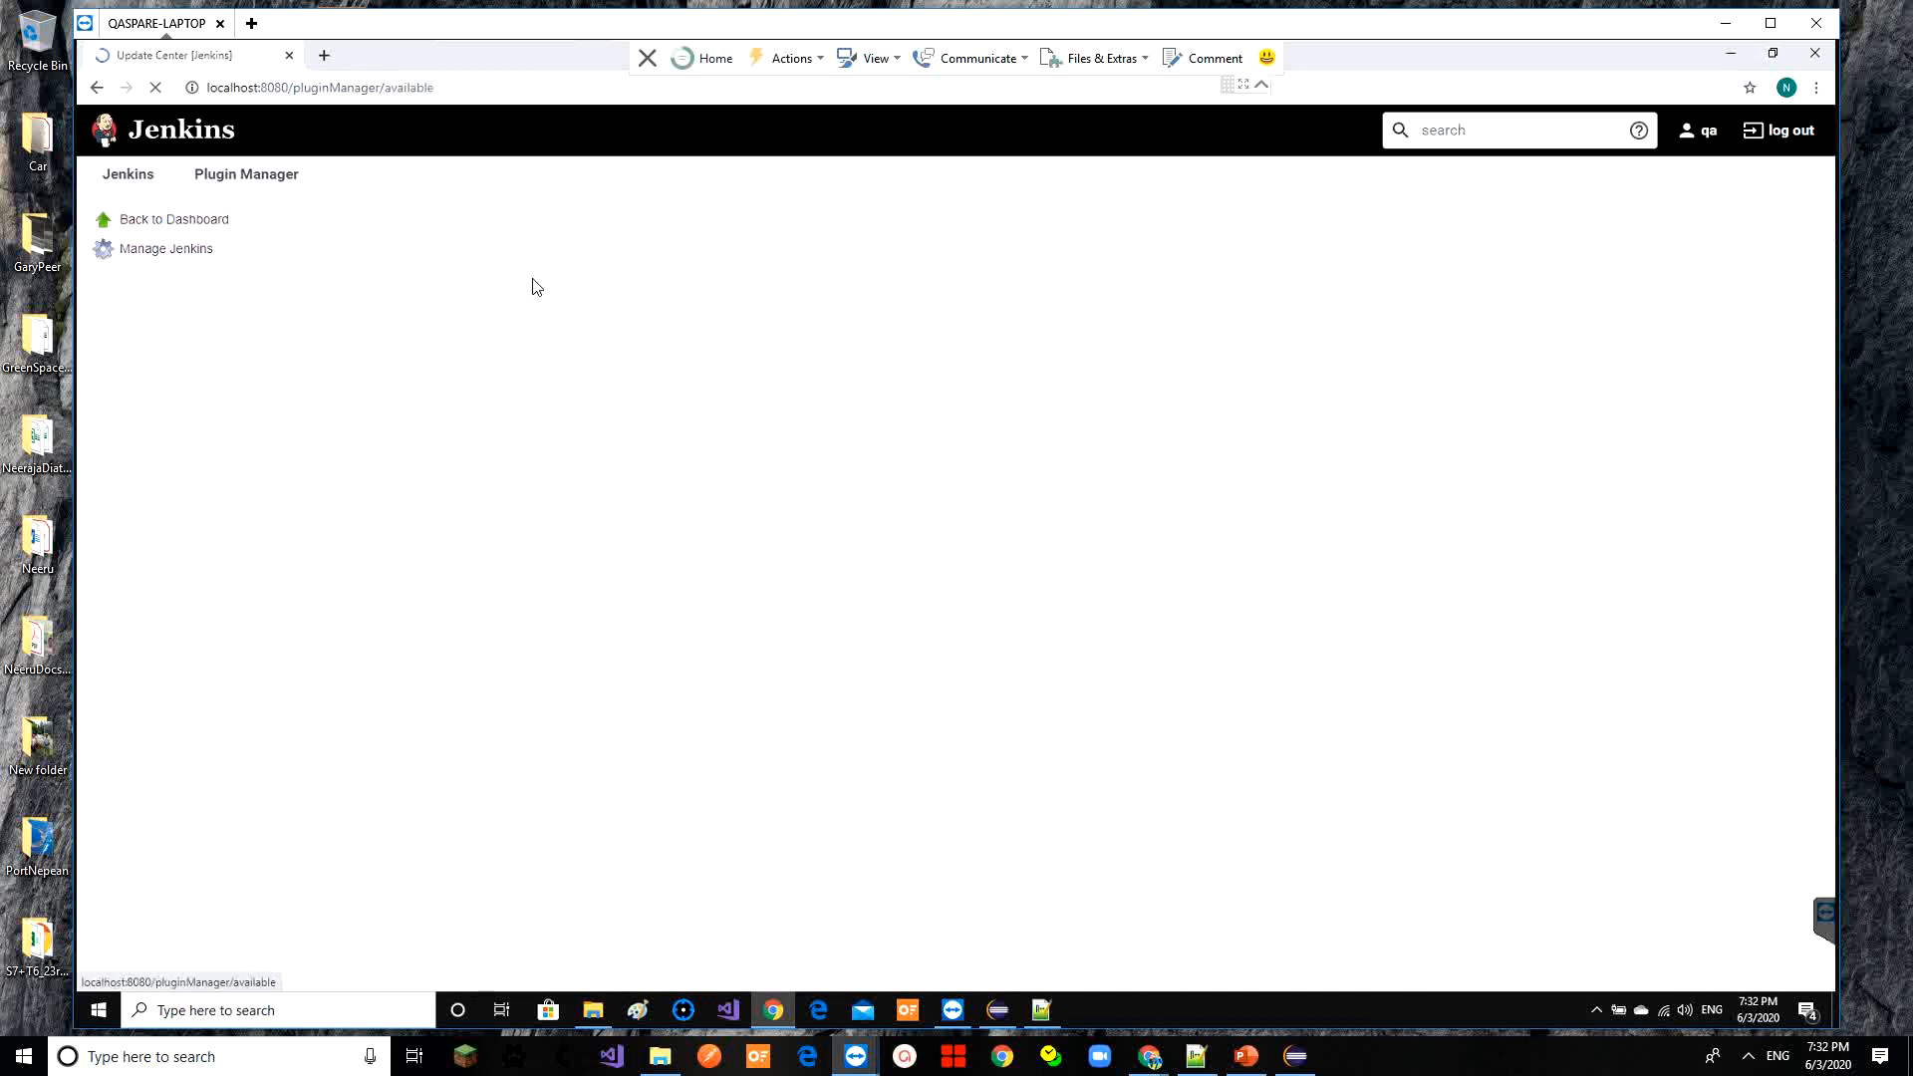
left_click(1653, 237)
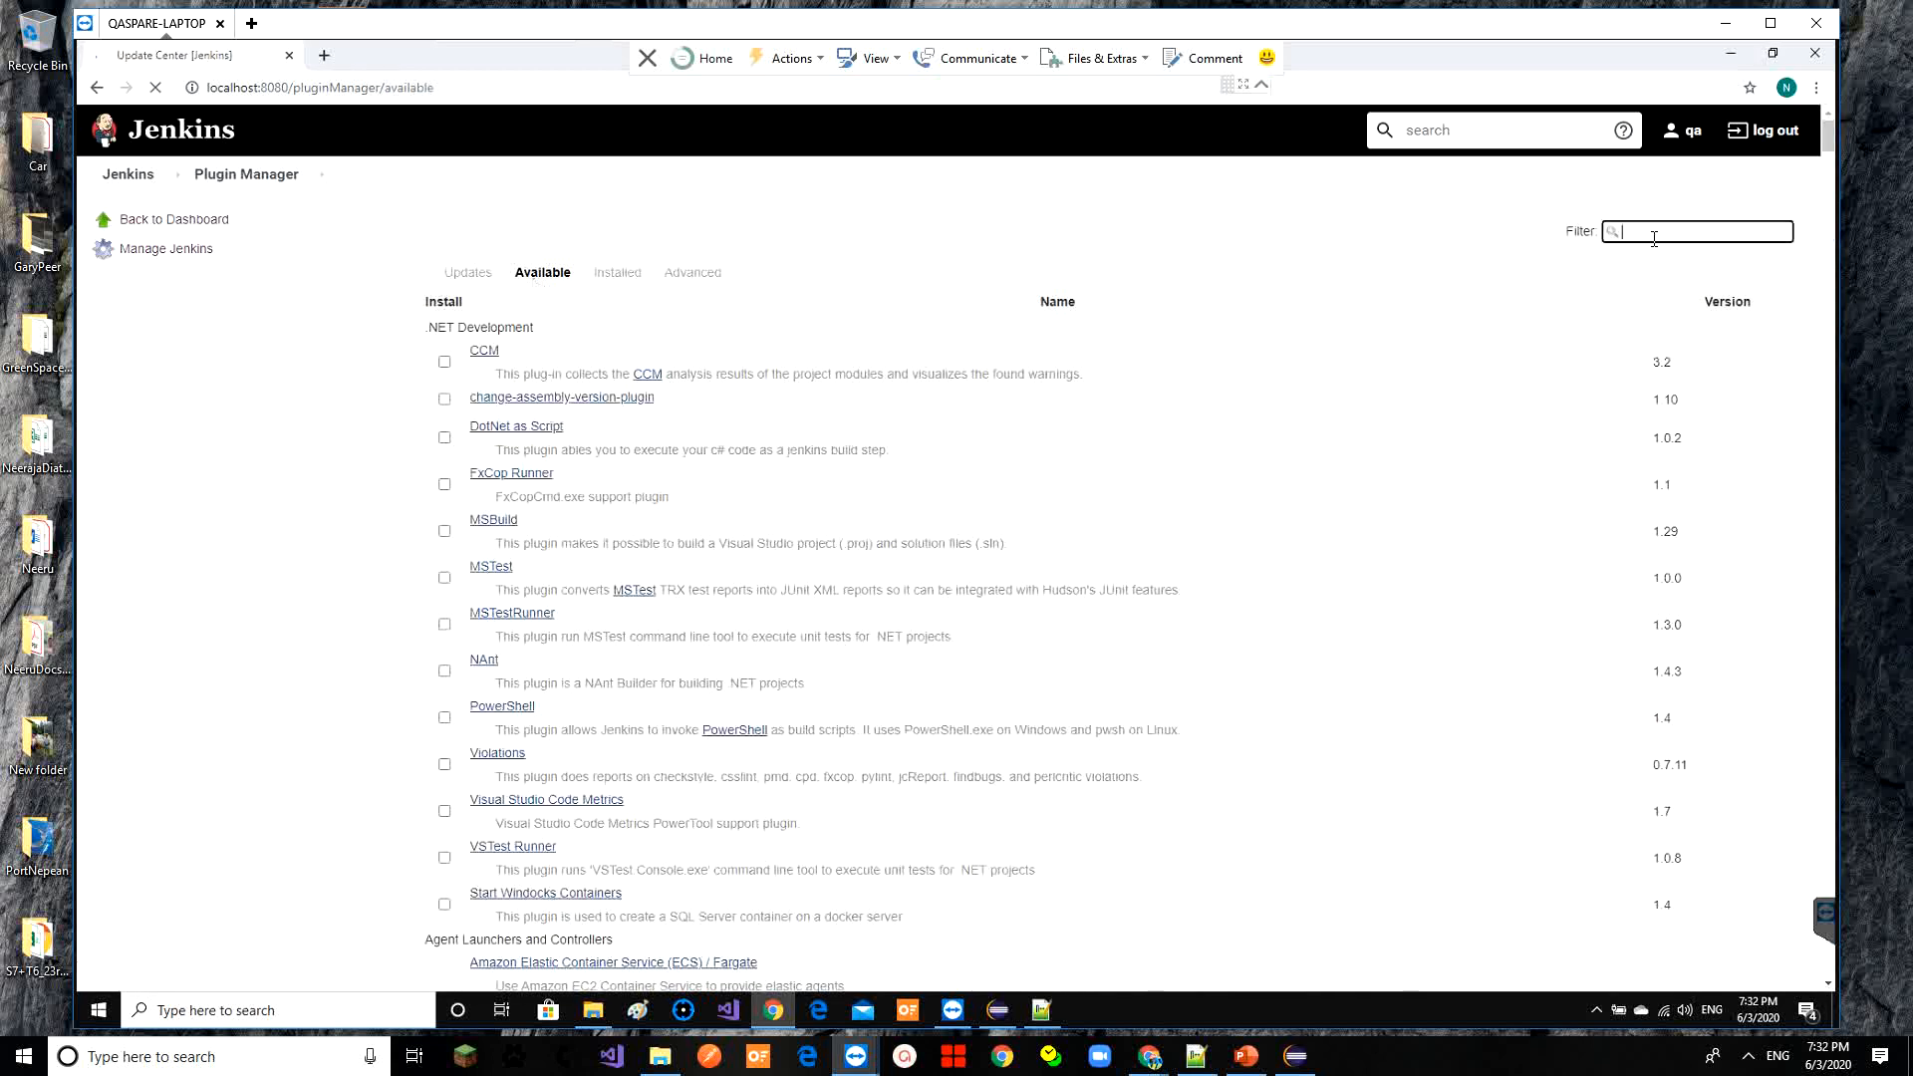
type("maven")
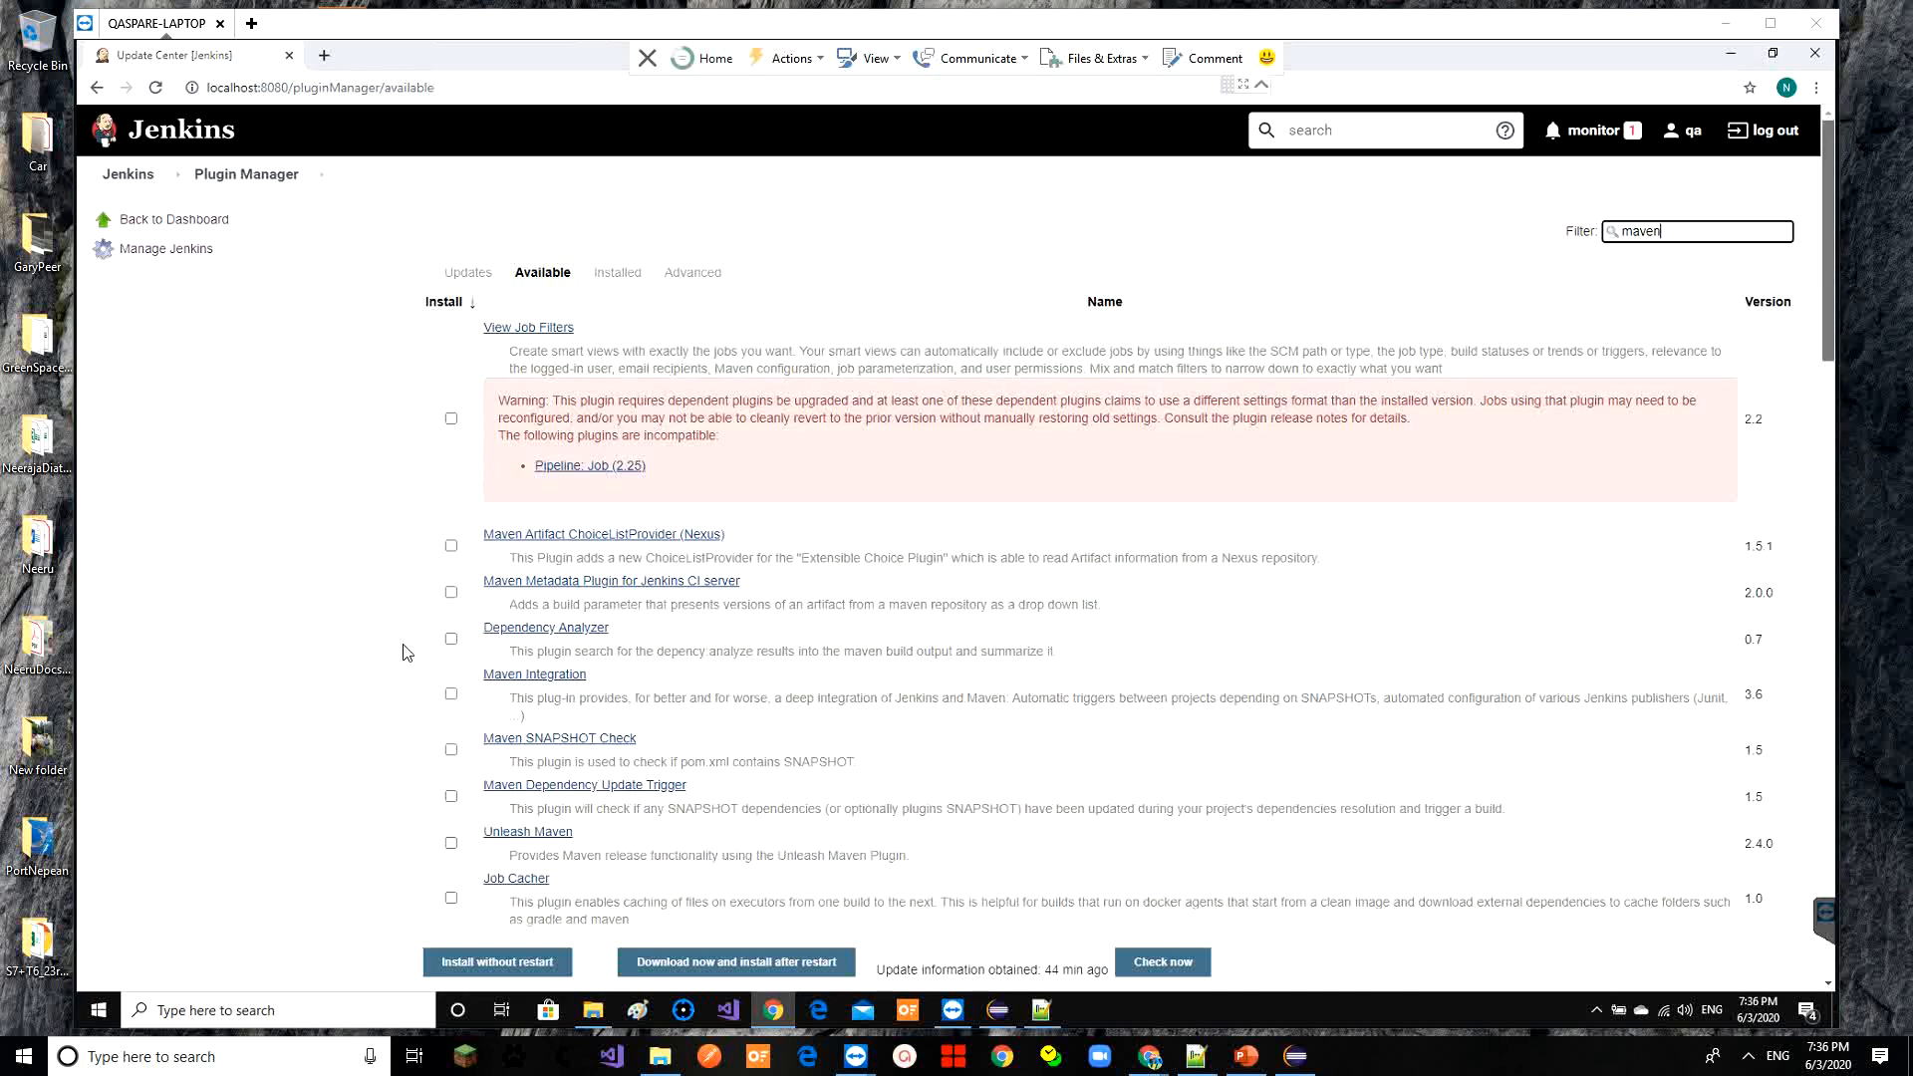
left_click(452, 694)
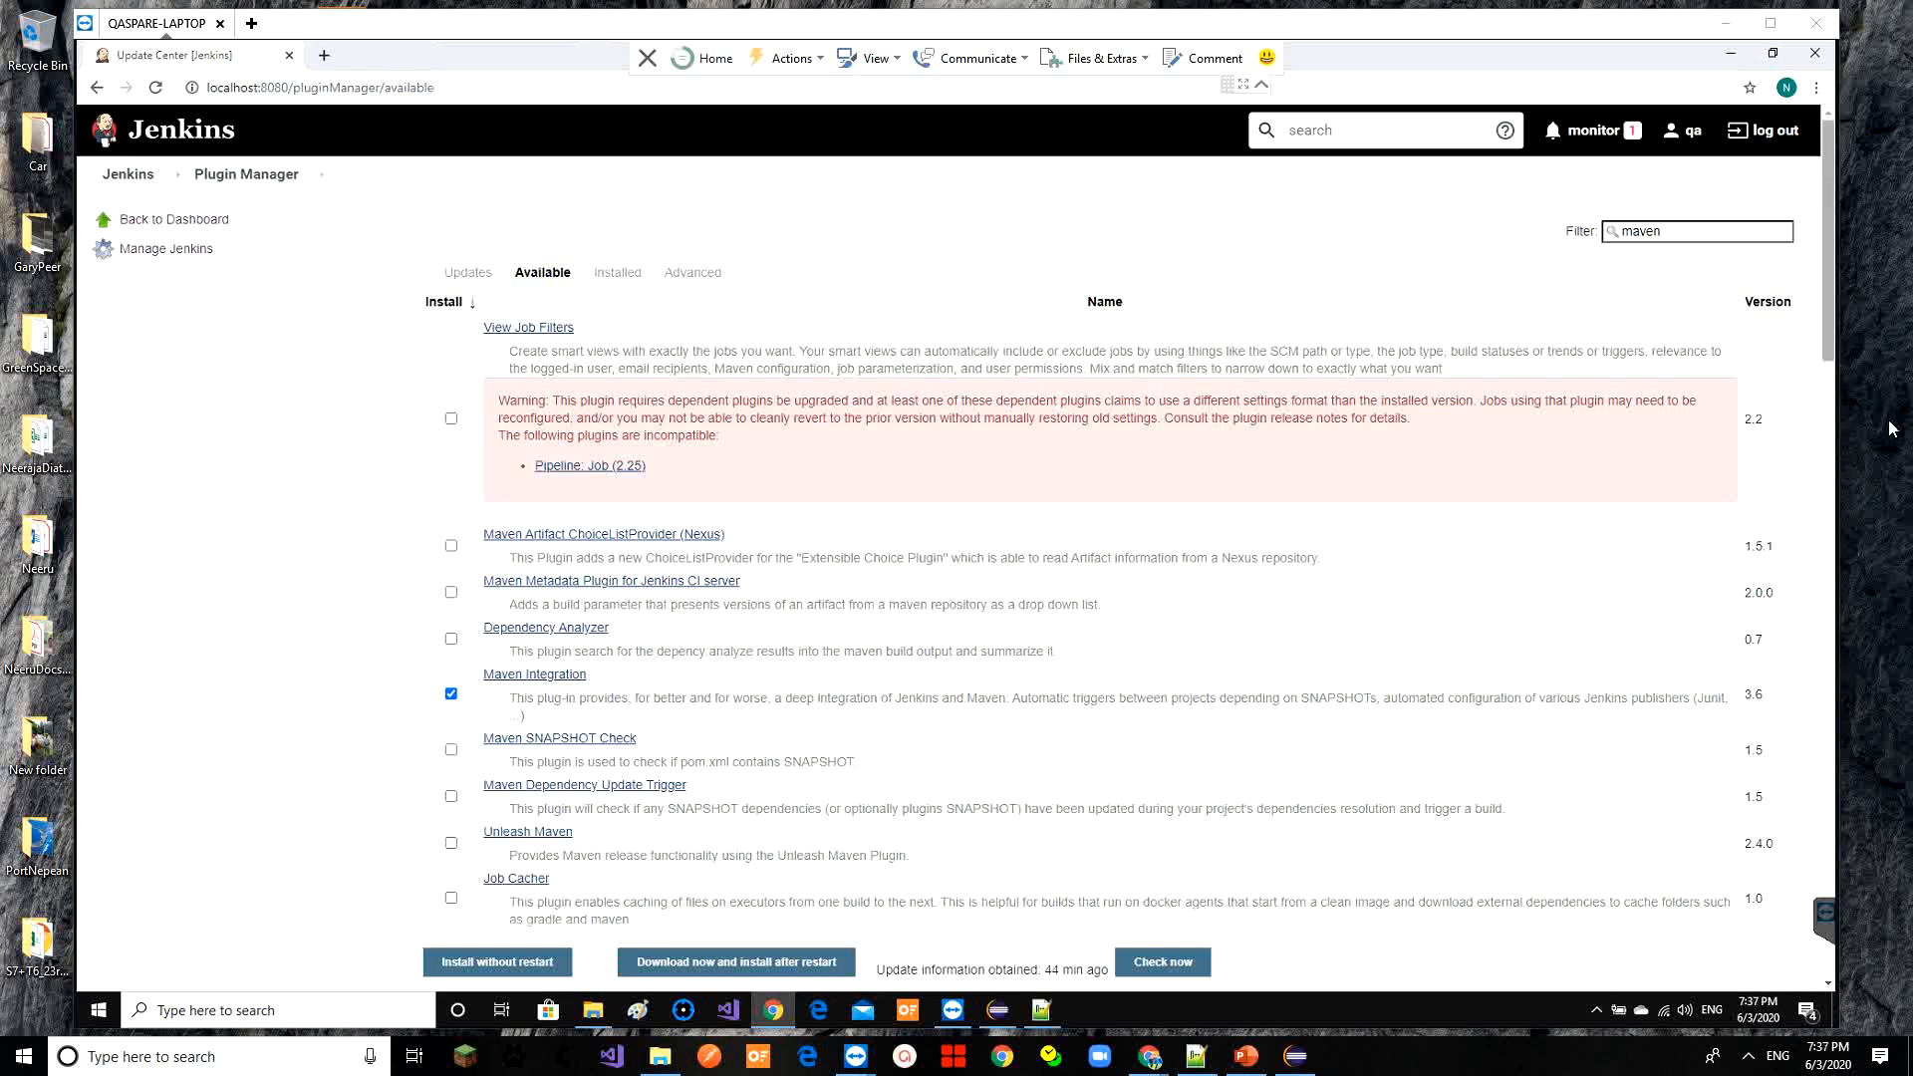
Install Maven Integration without restart, then go from the dashboard to create a new job
left_click(475, 963)
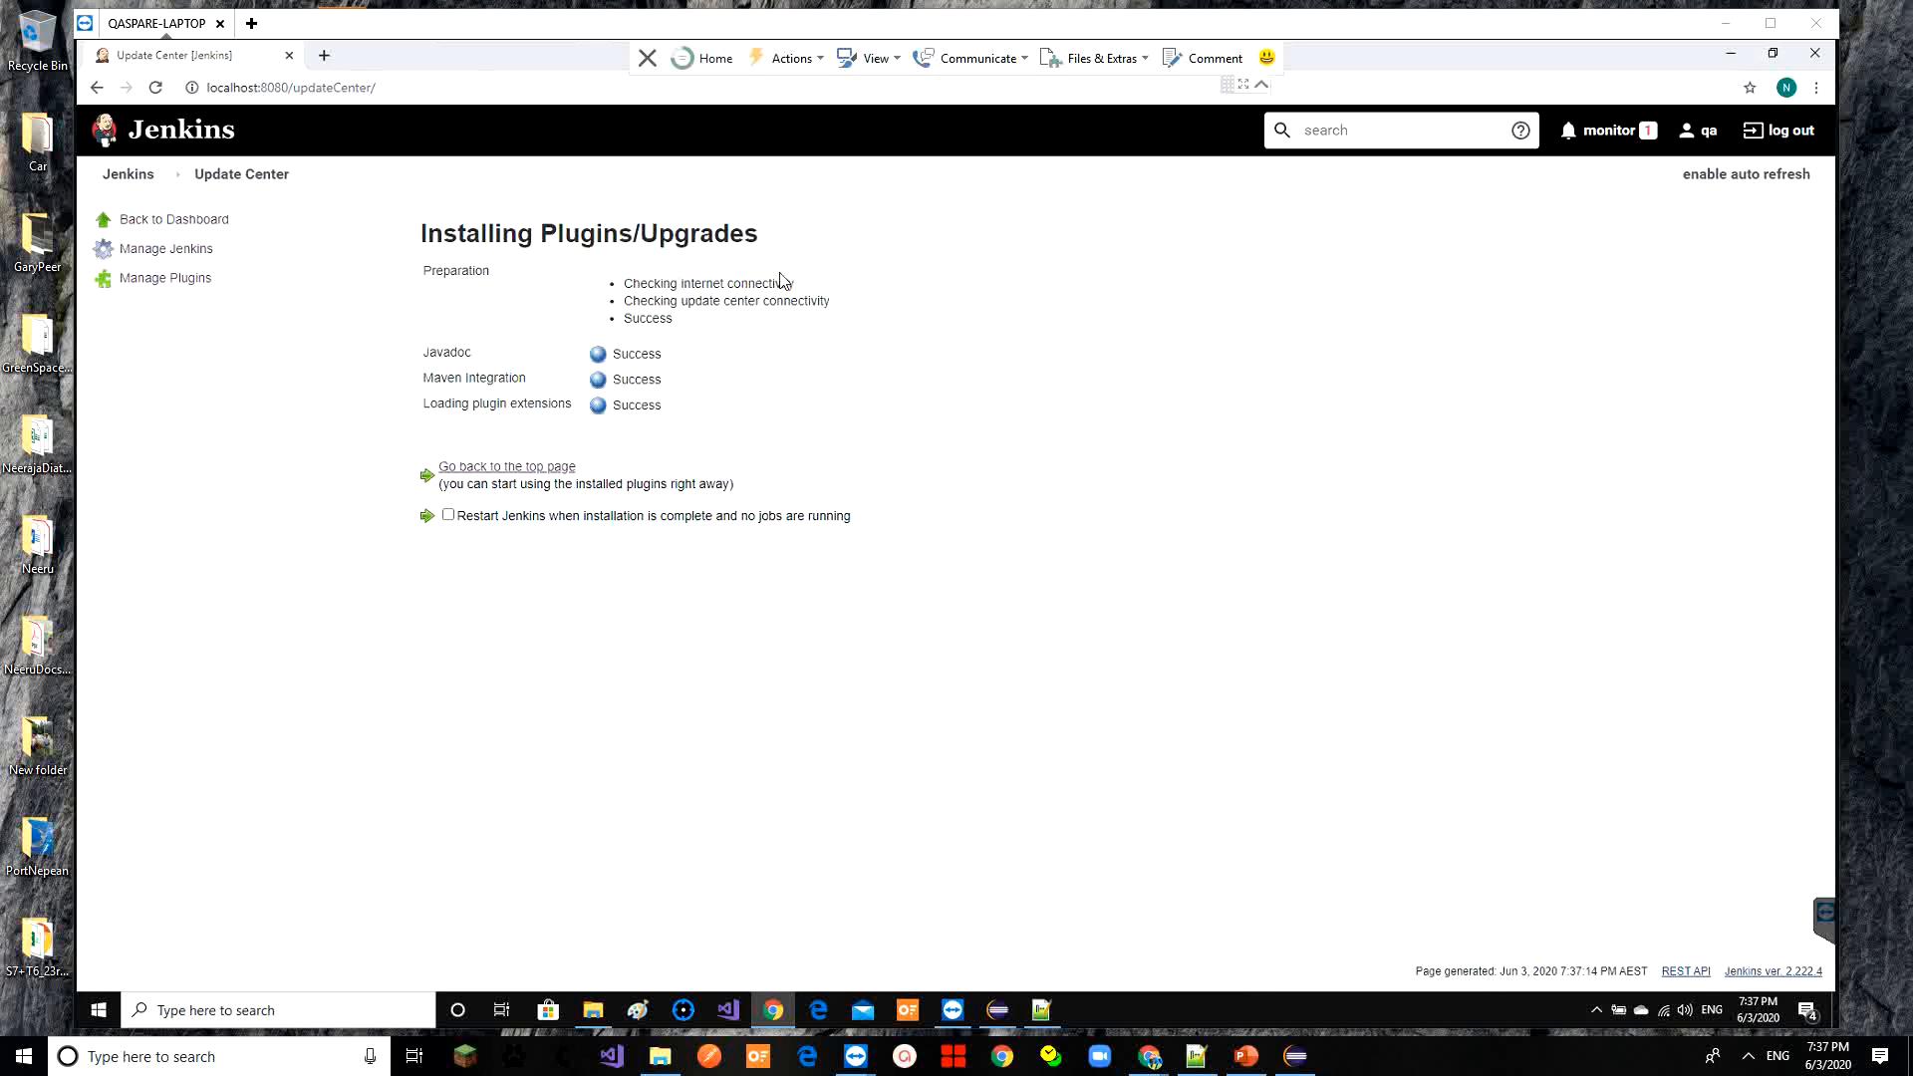
left_click(139, 174)
left_click(563, 297)
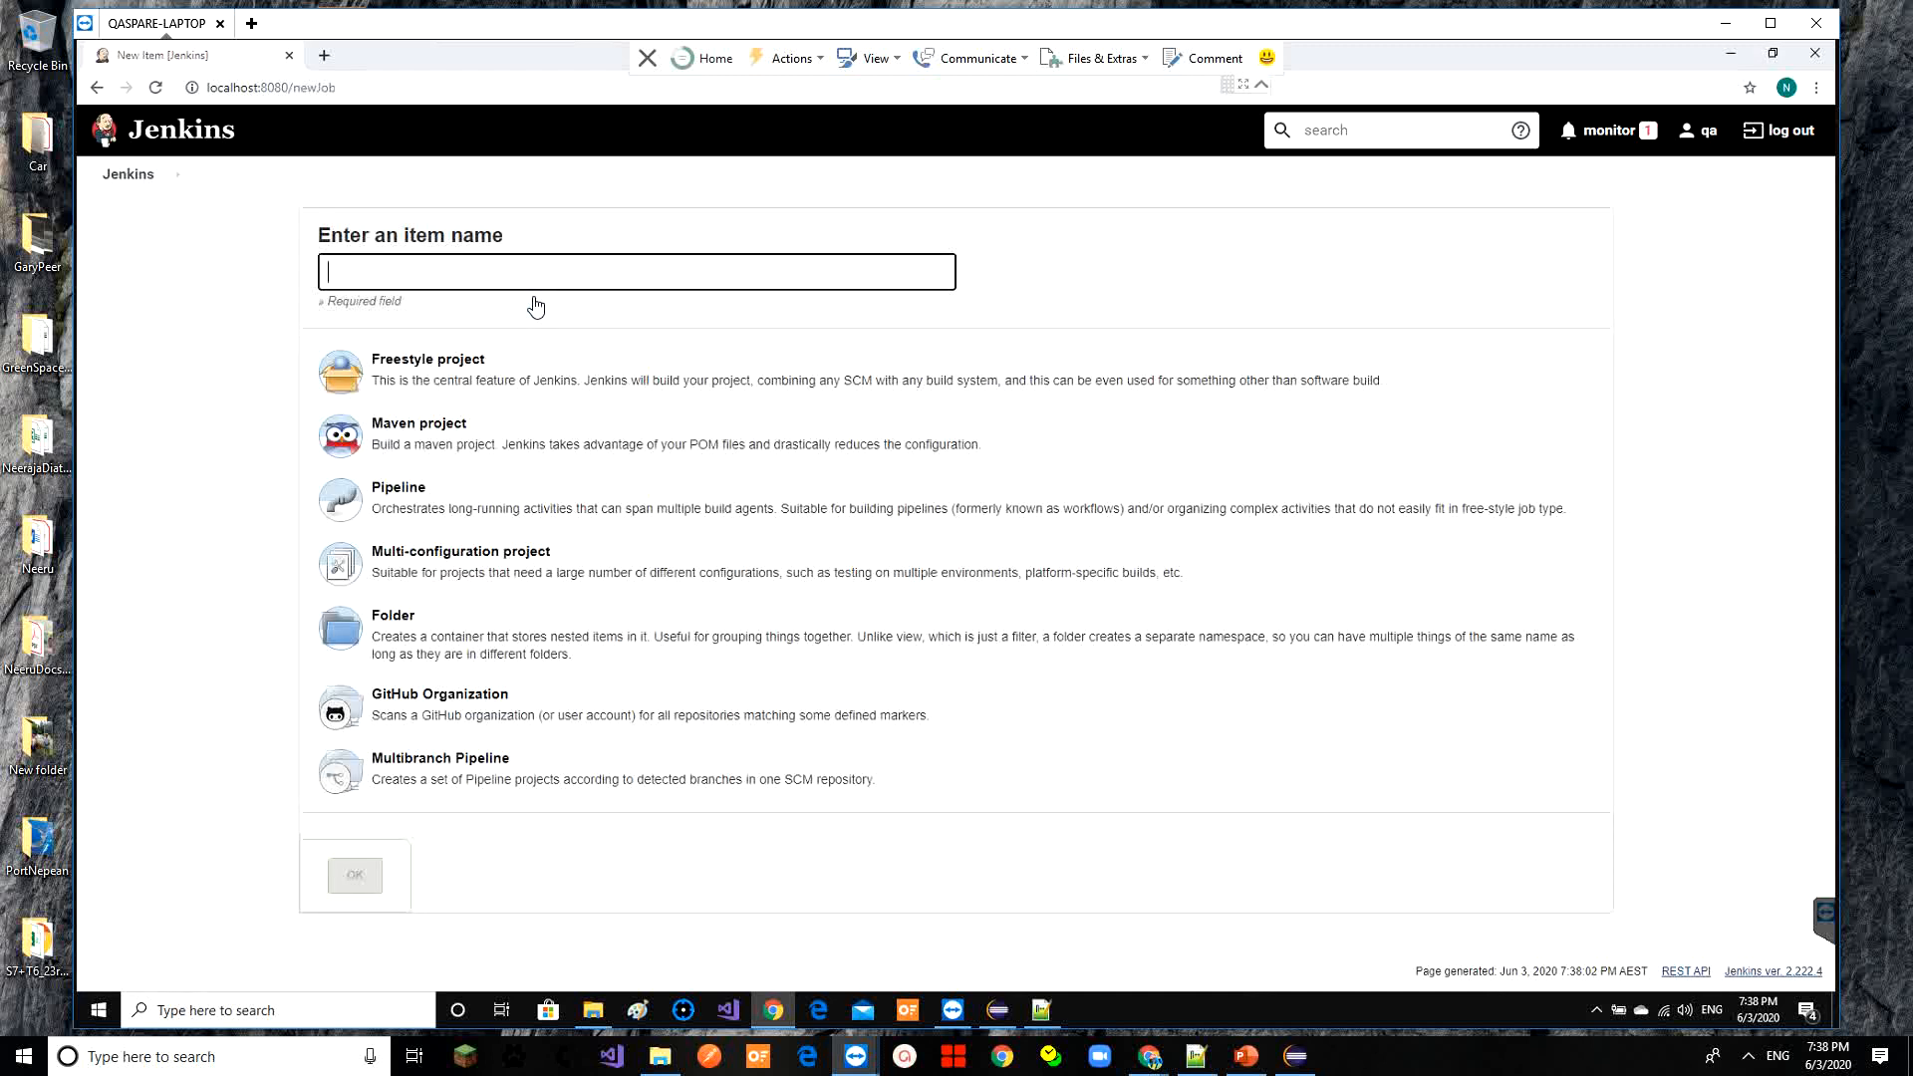
Choose Maven project, name it SeleniumWebAutomation (correcting the typed 'AutomationSelenium'), and confirm
left_click(453, 440)
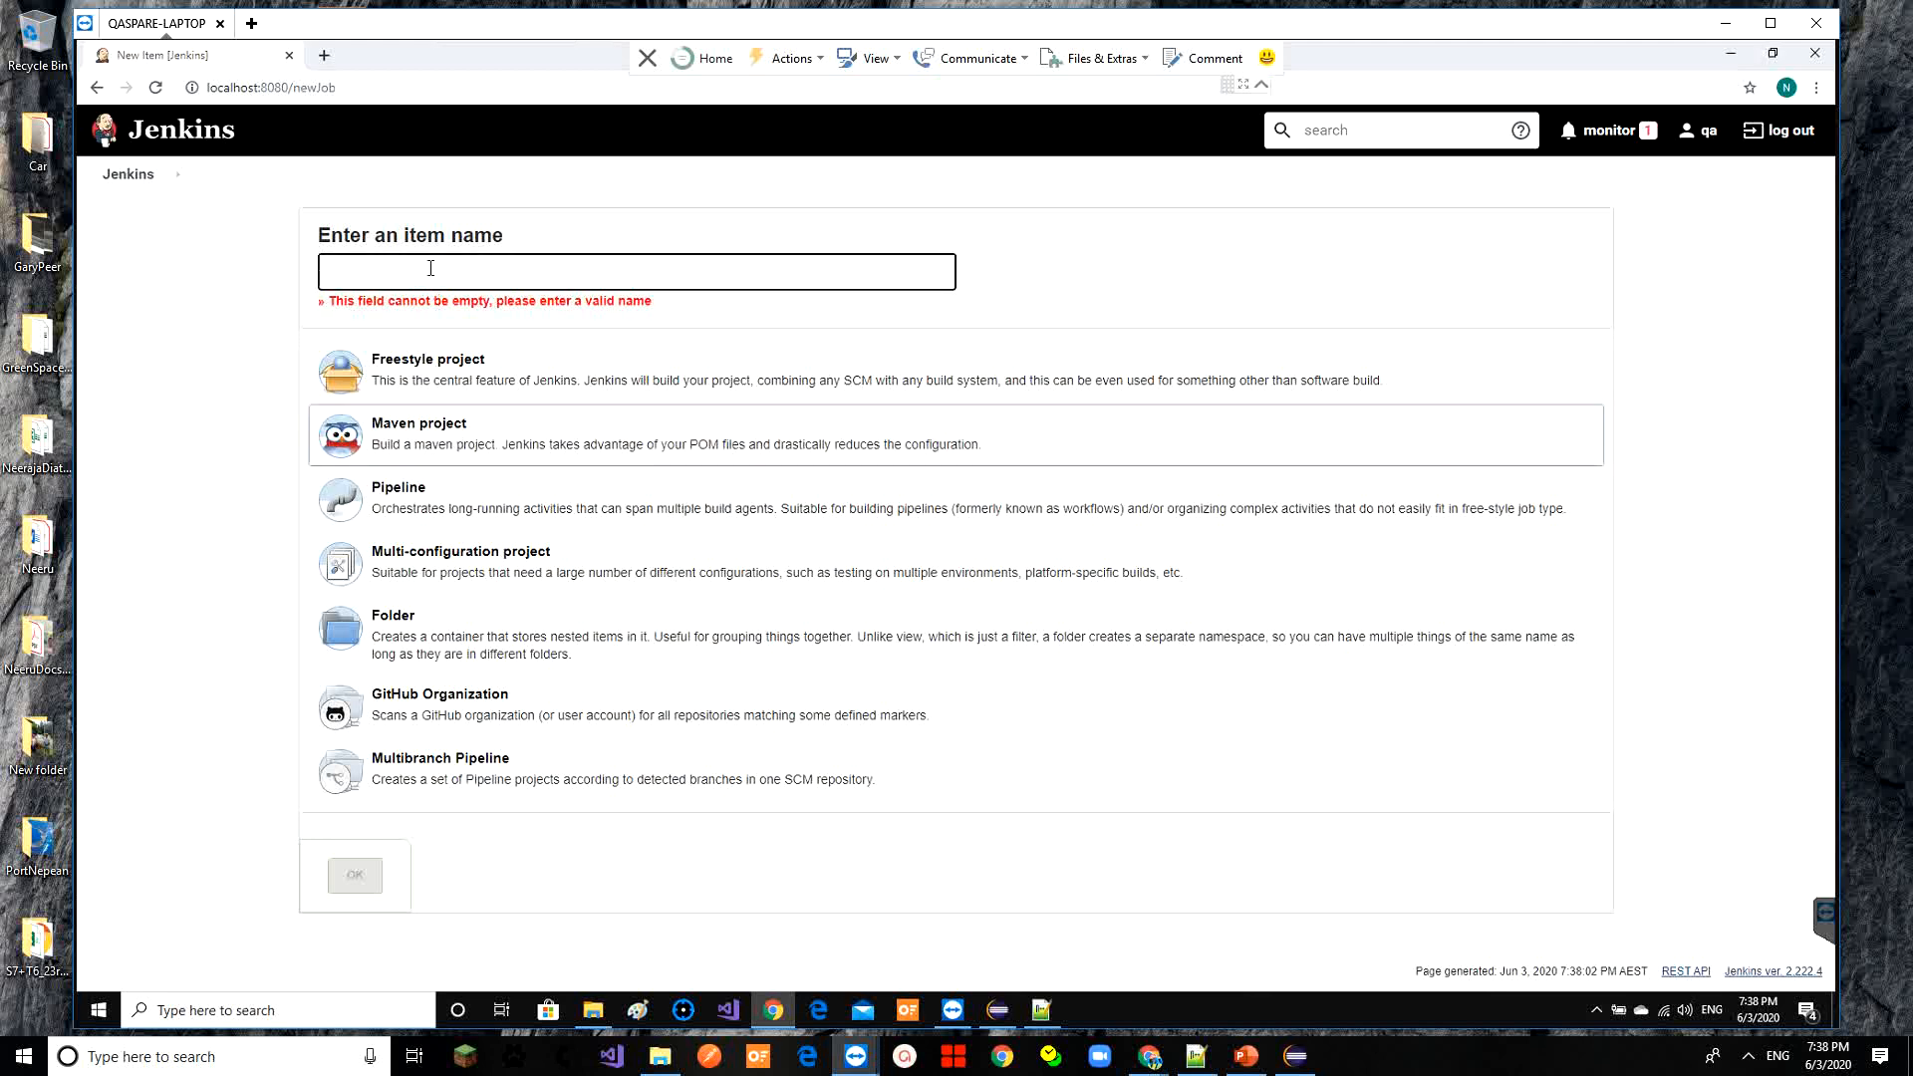
type("Automa")
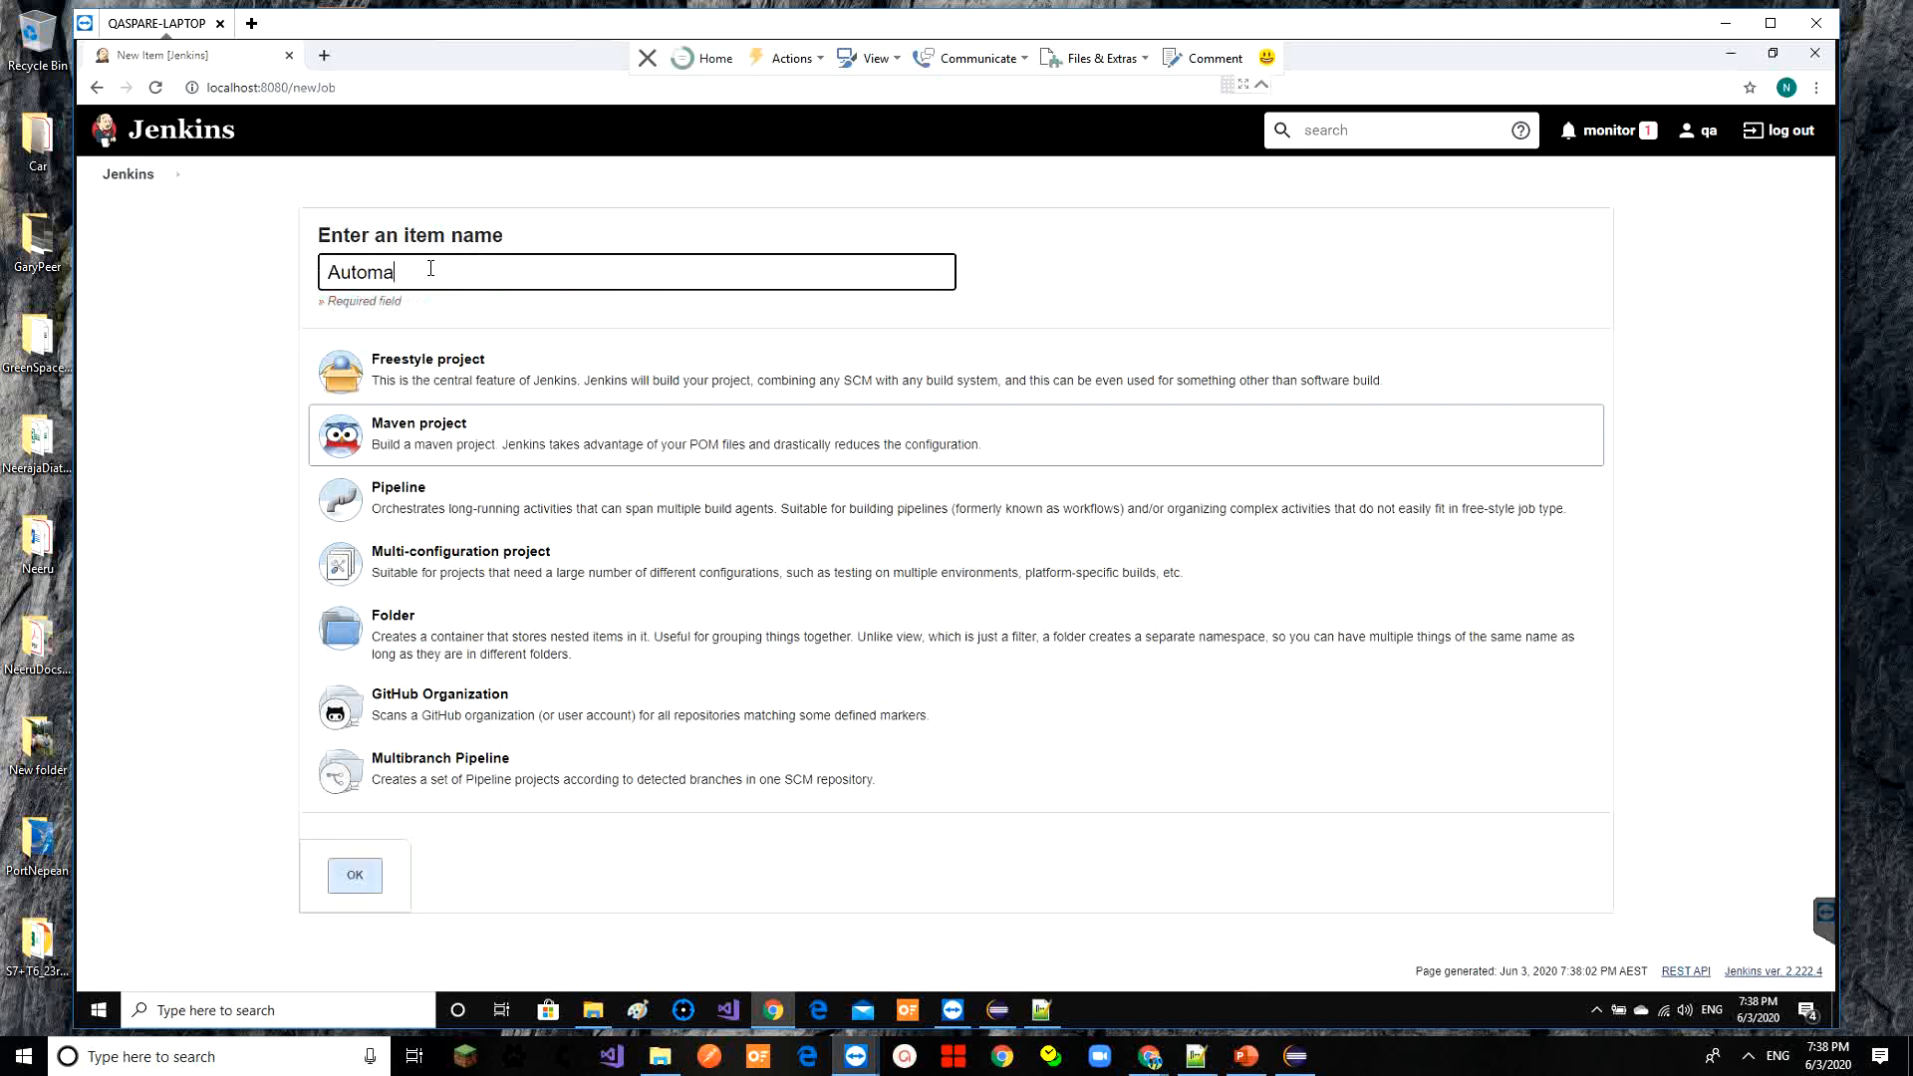
type("tion")
type("Selenium")
key("End")
key("Right")
key("Right")
type("Web")
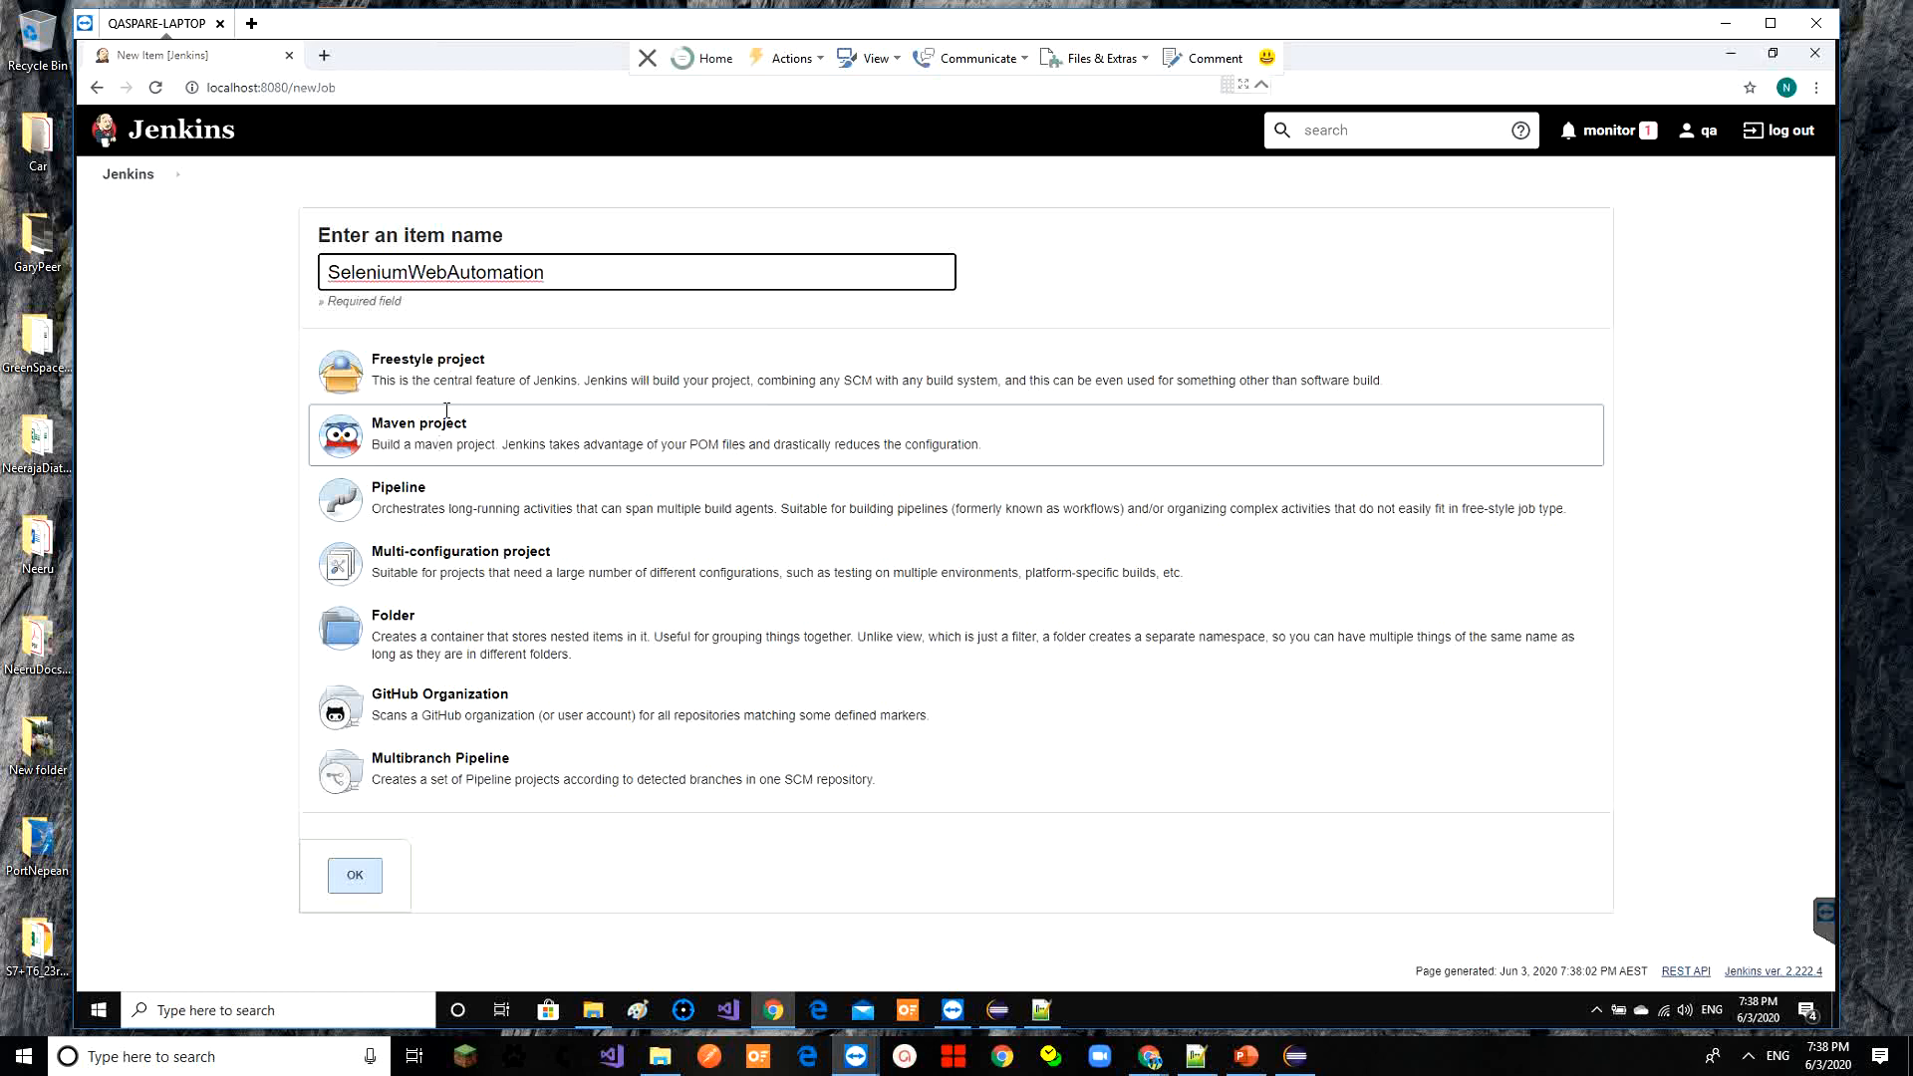
double_click(511, 269)
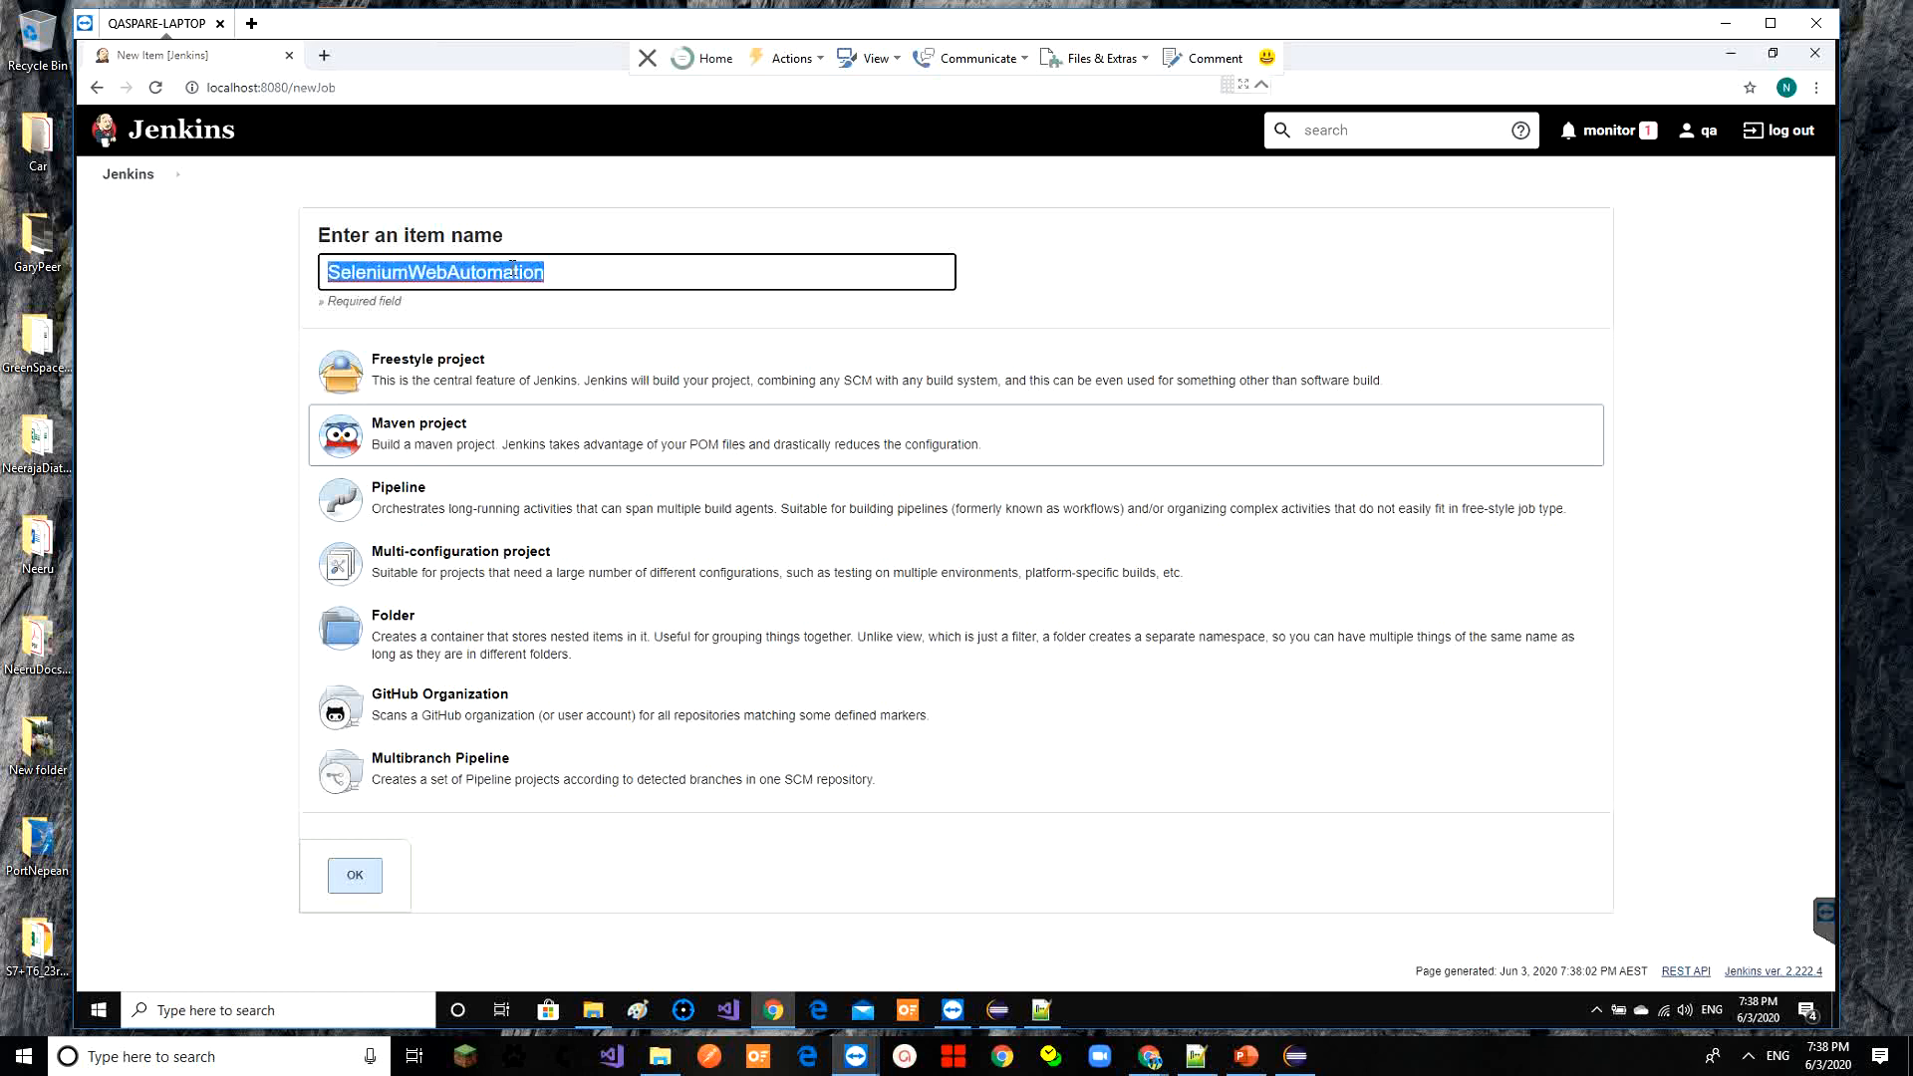
left_click(453, 453)
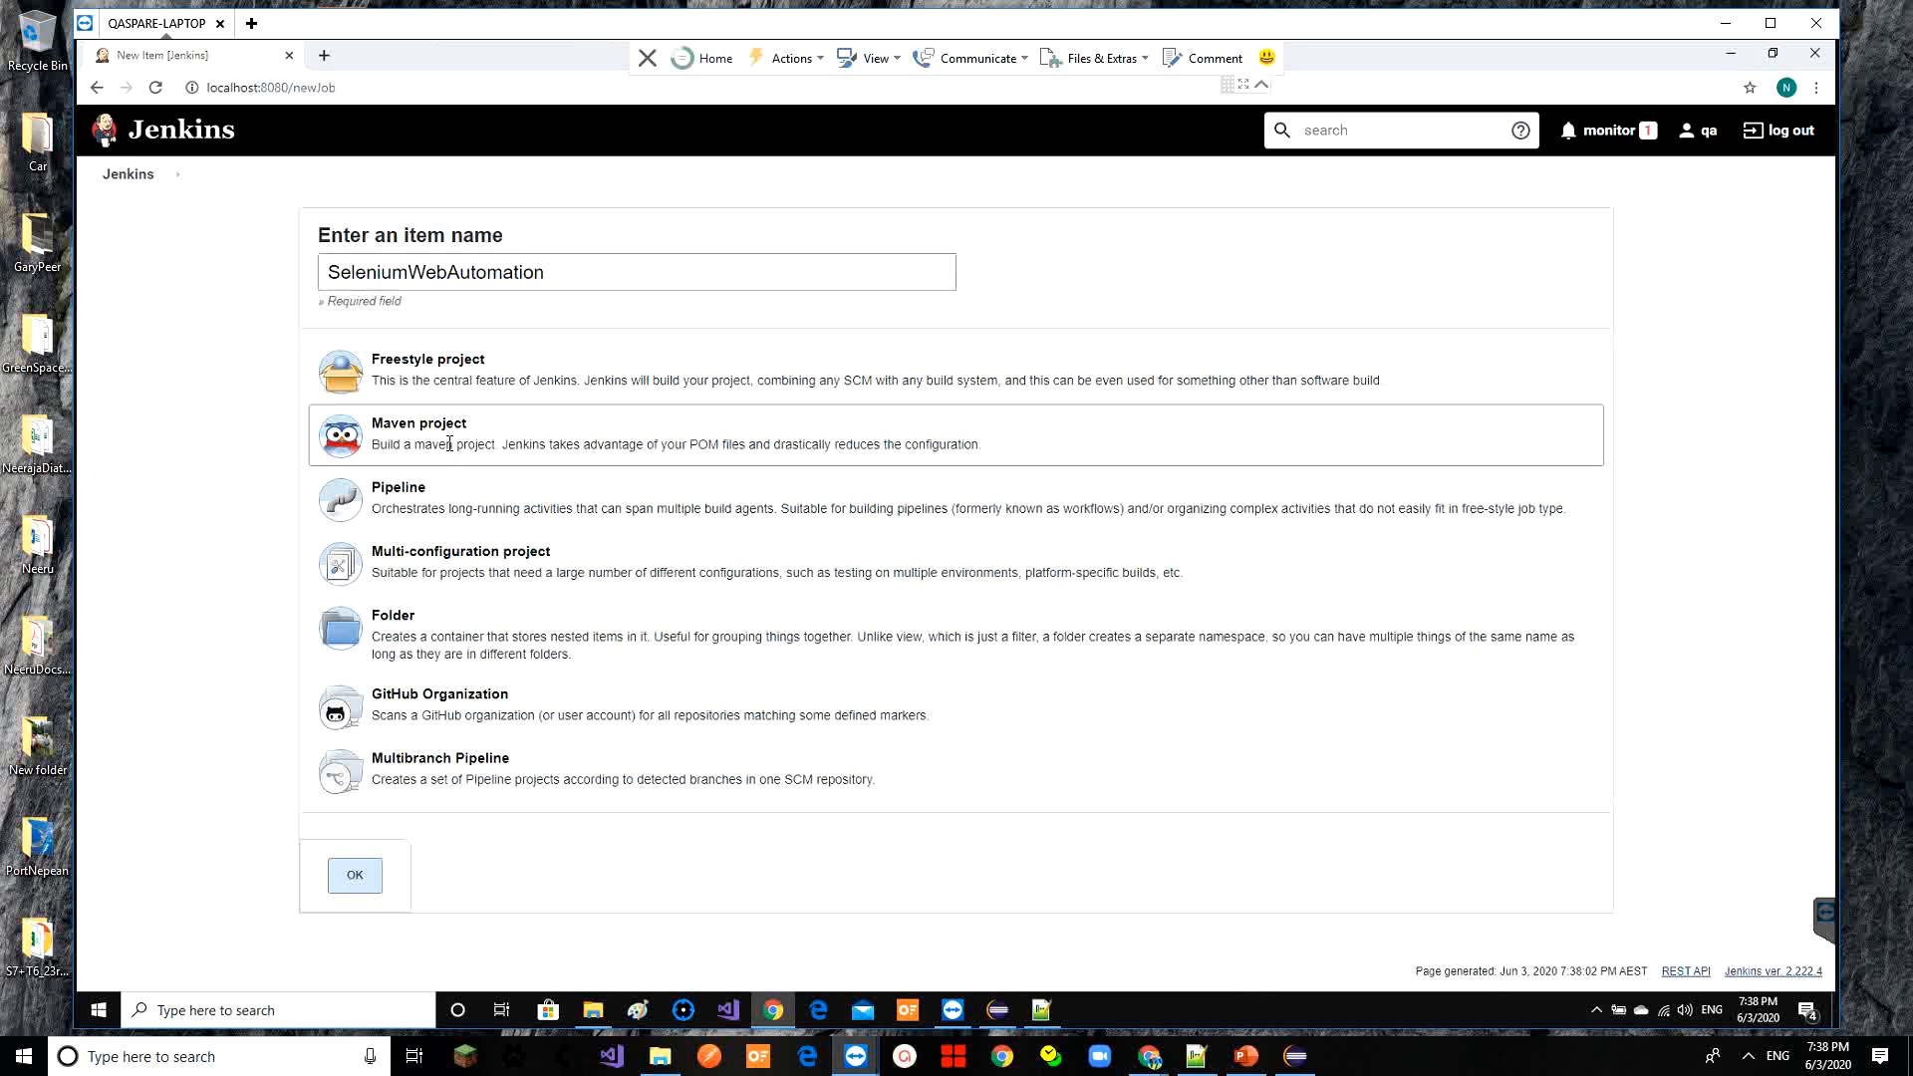
left_click(357, 878)
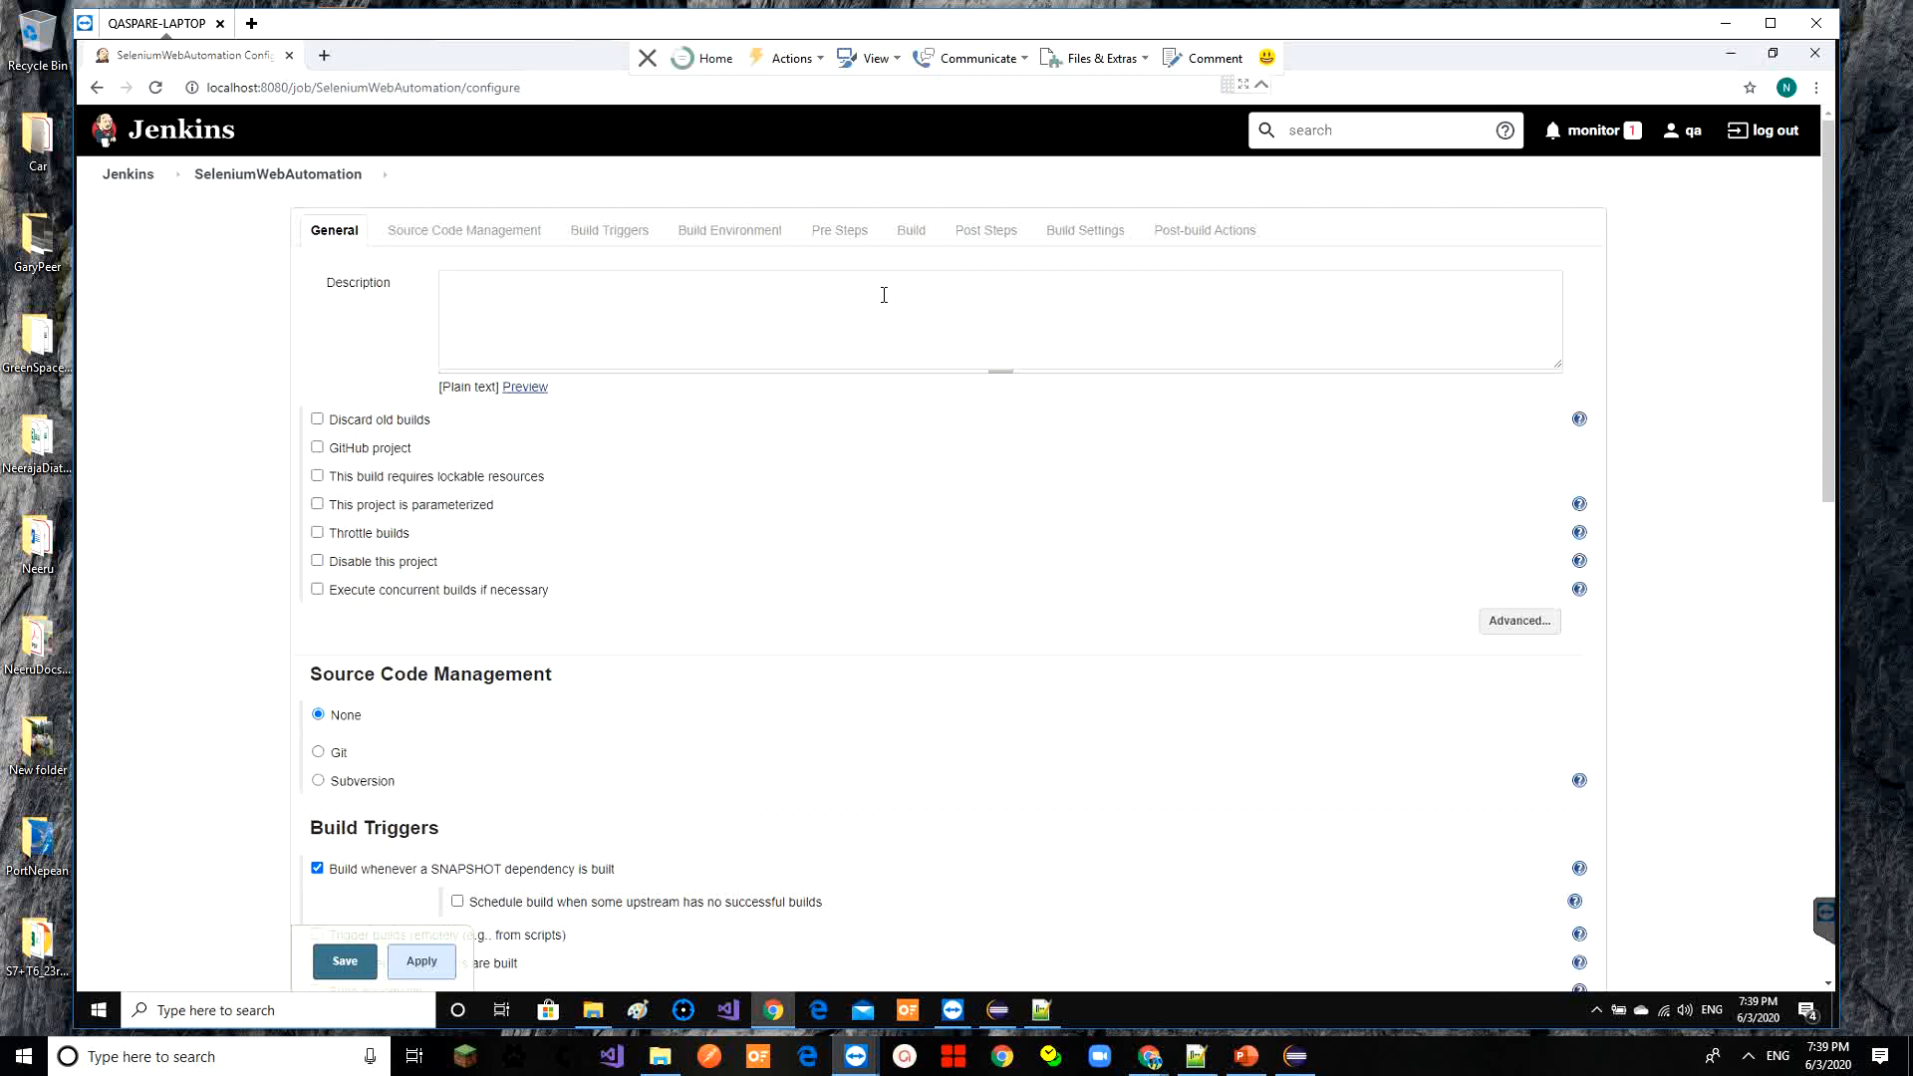
Jump to the Build section of SeleniumWebAutomation's configuration, briefly checking Eclipse in between
left_click(917, 244)
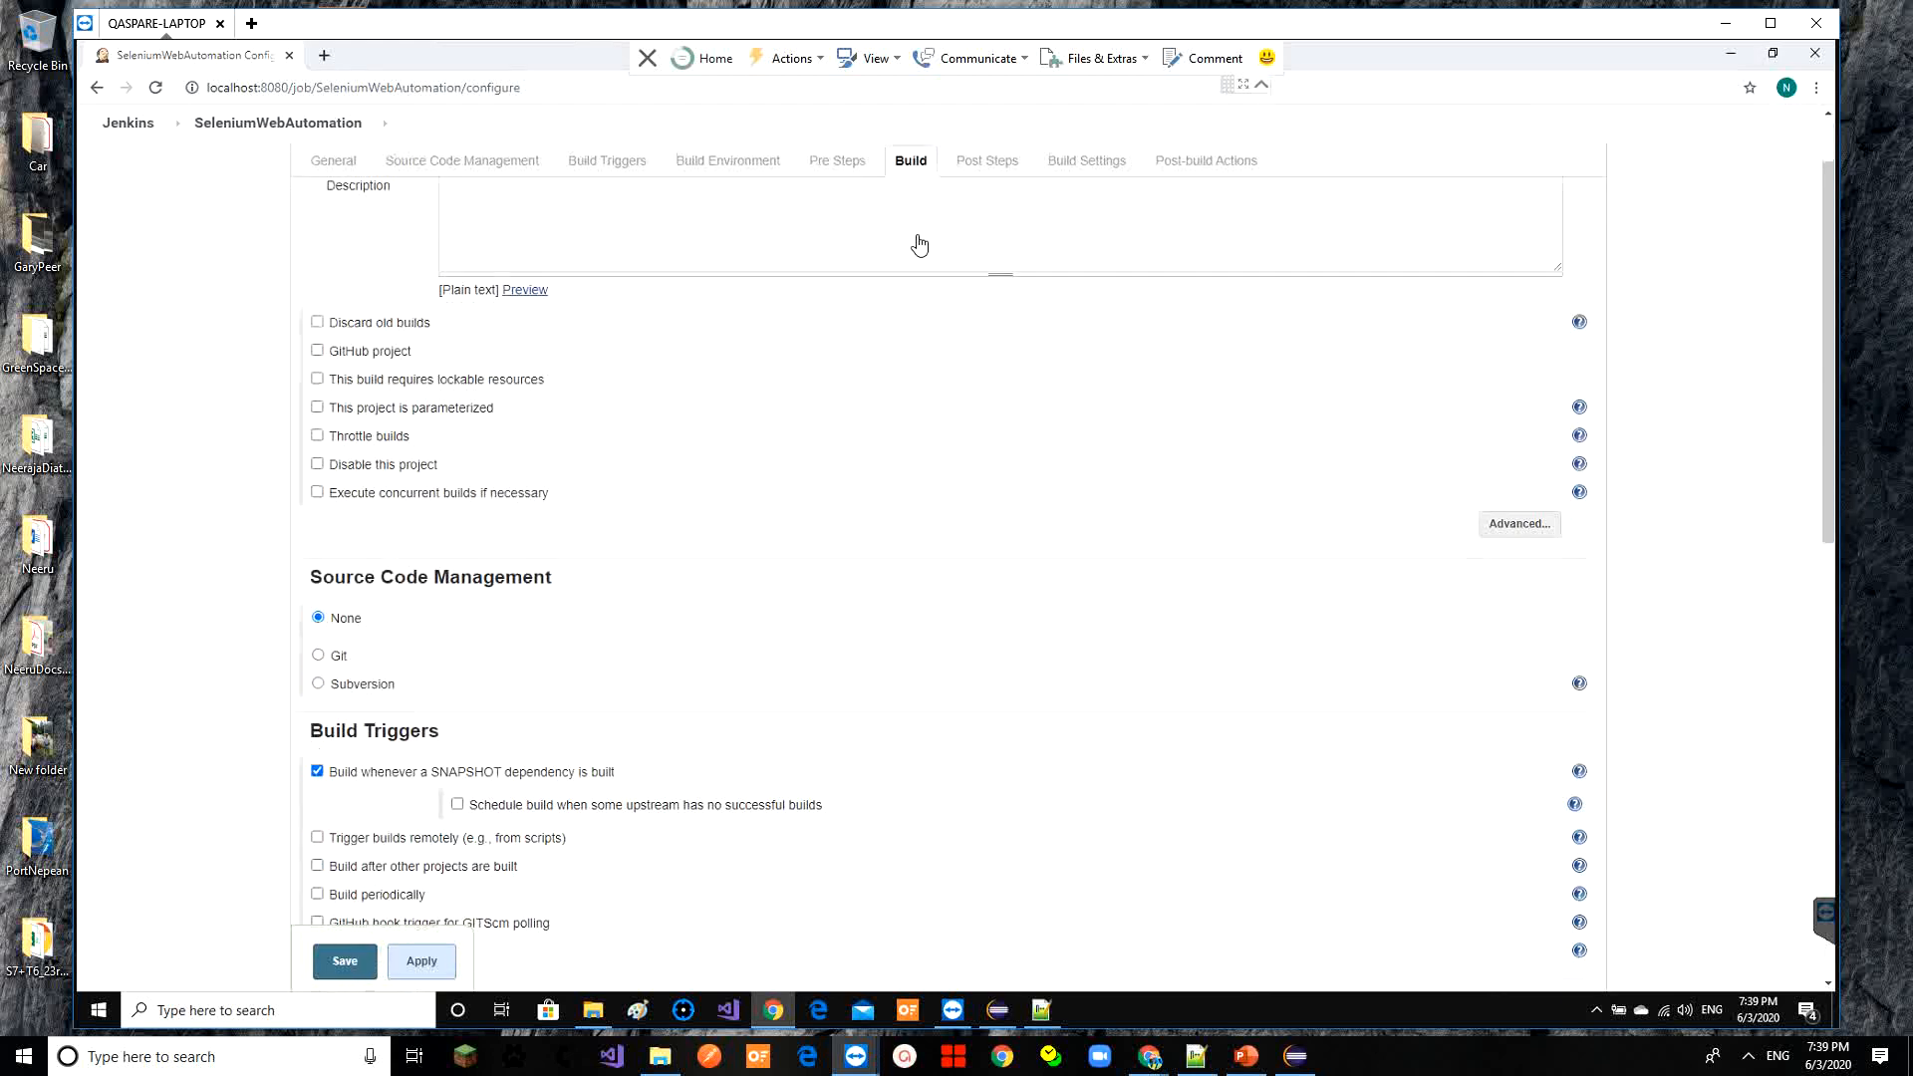
left_click(998, 1010)
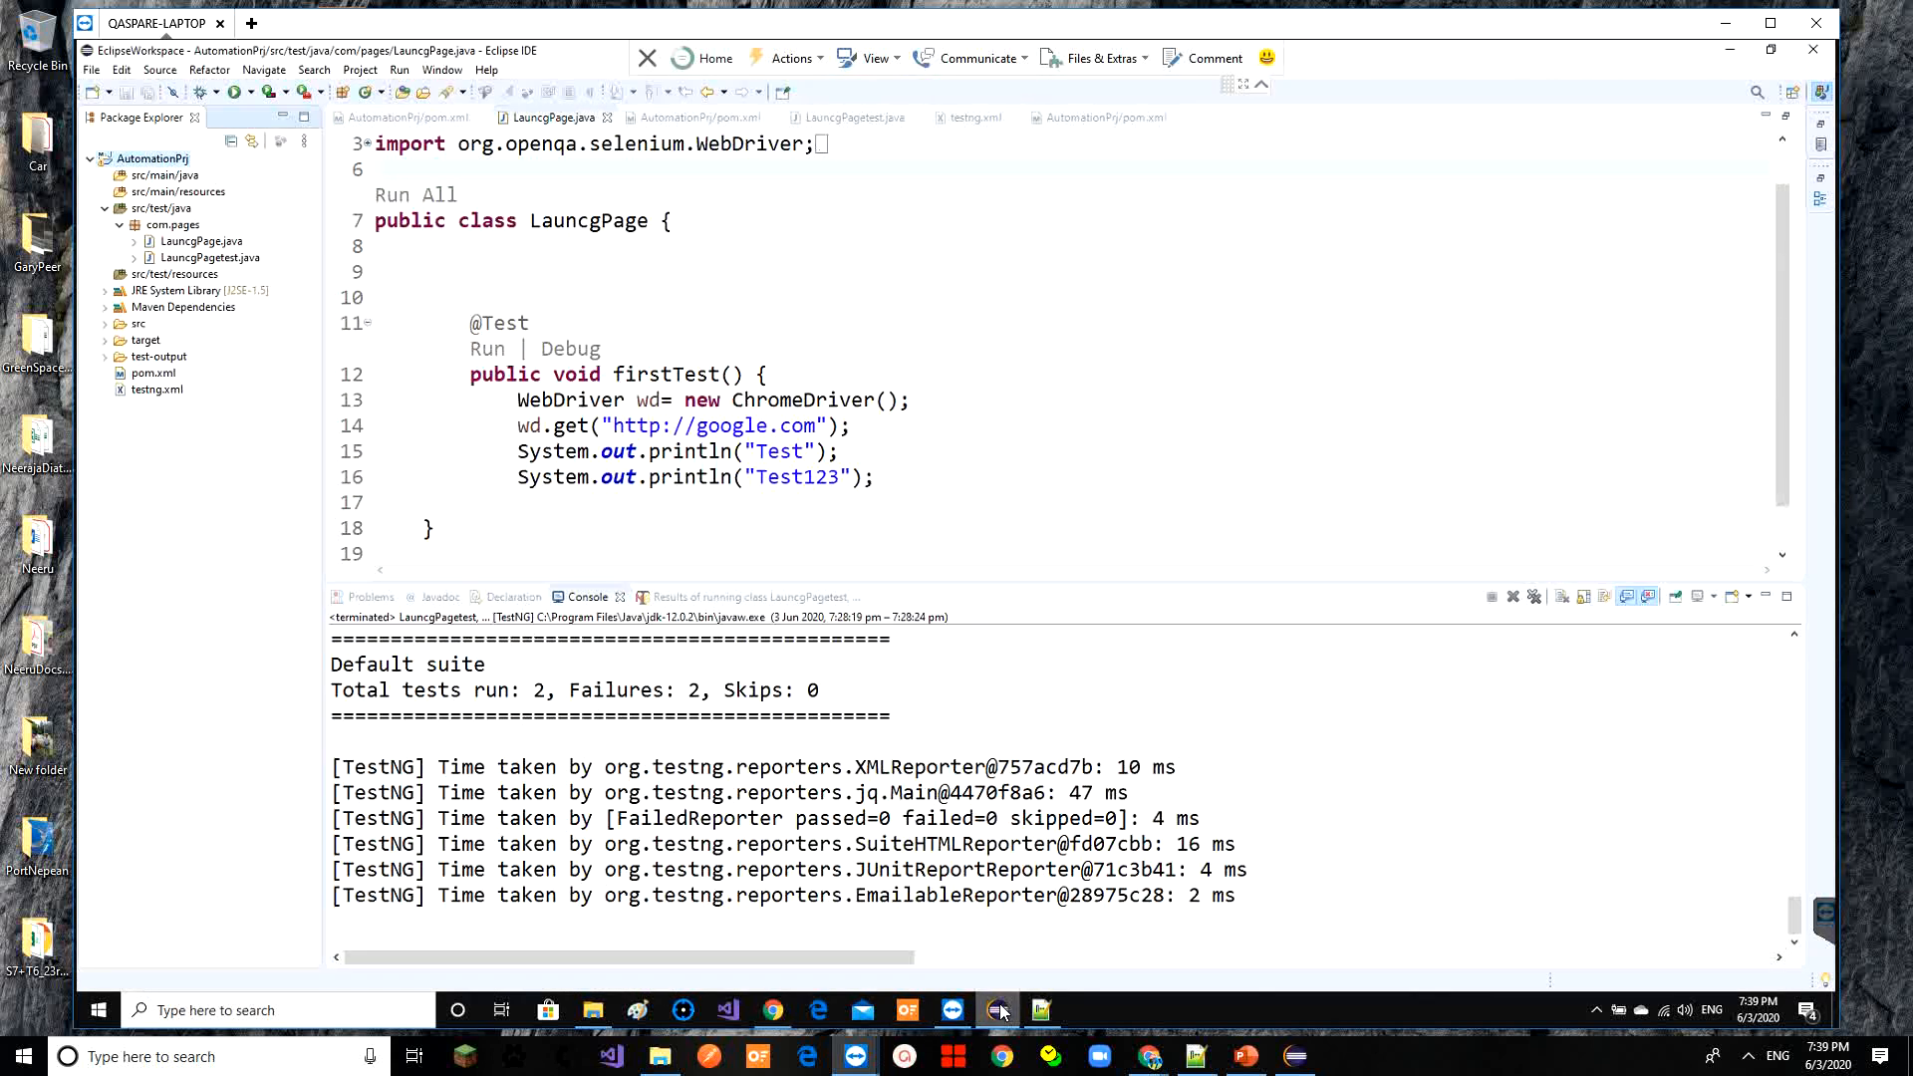
left_click(1730, 50)
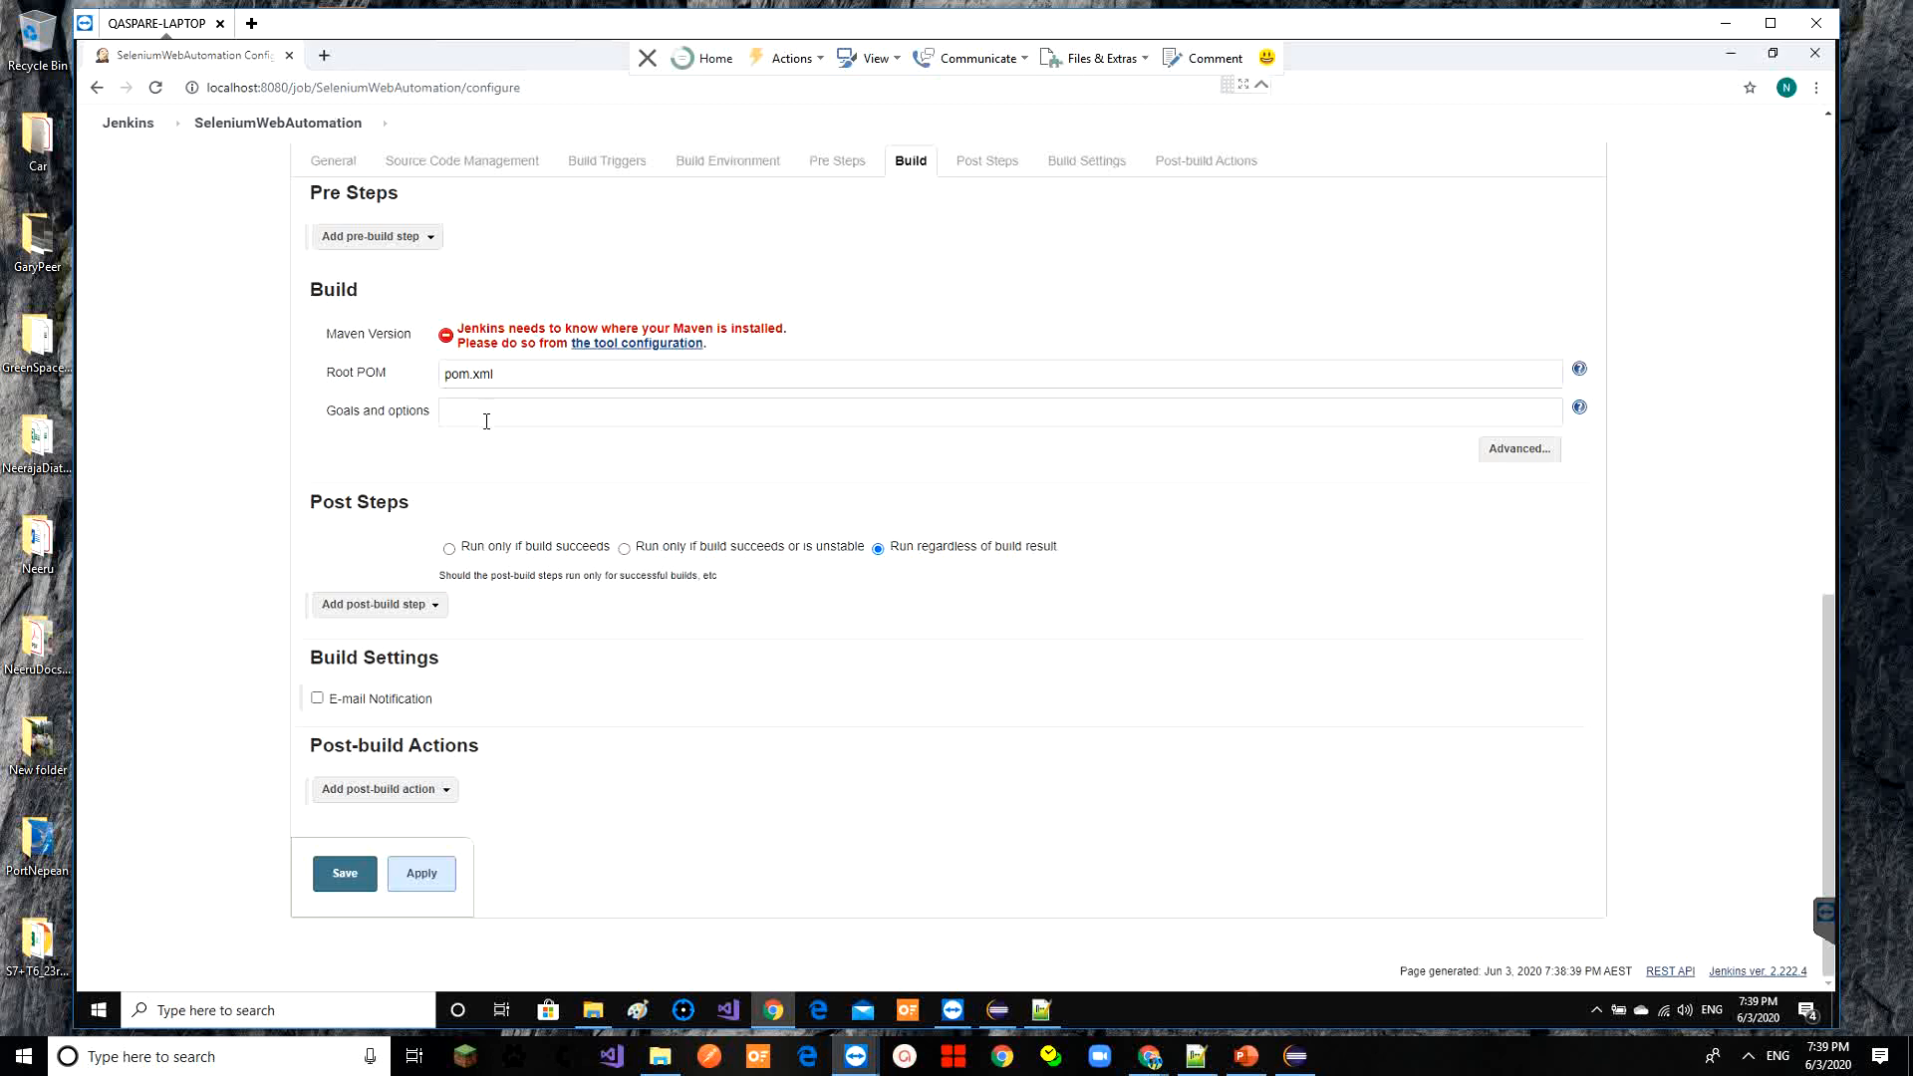
Open pom.xml in Eclipse and review the surefire plugin configuration
left_click(998, 1010)
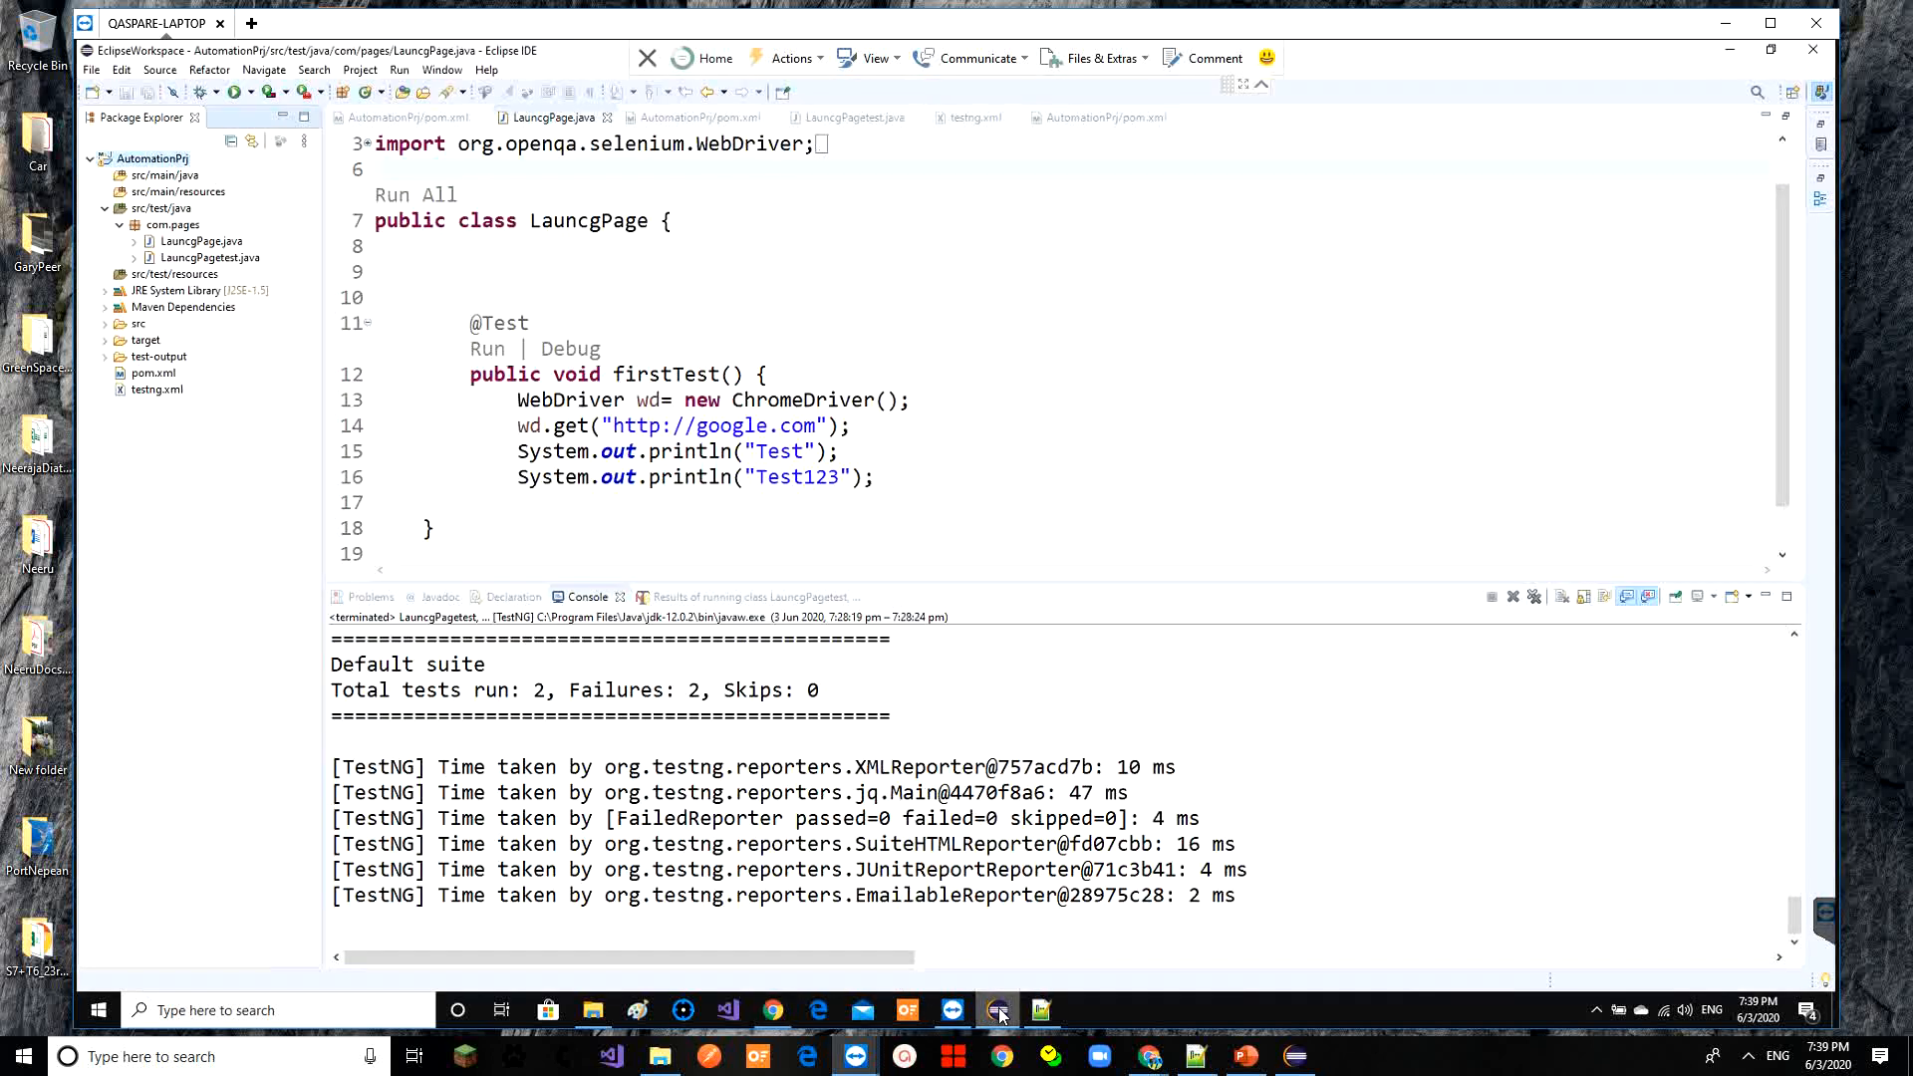
double_click(154, 376)
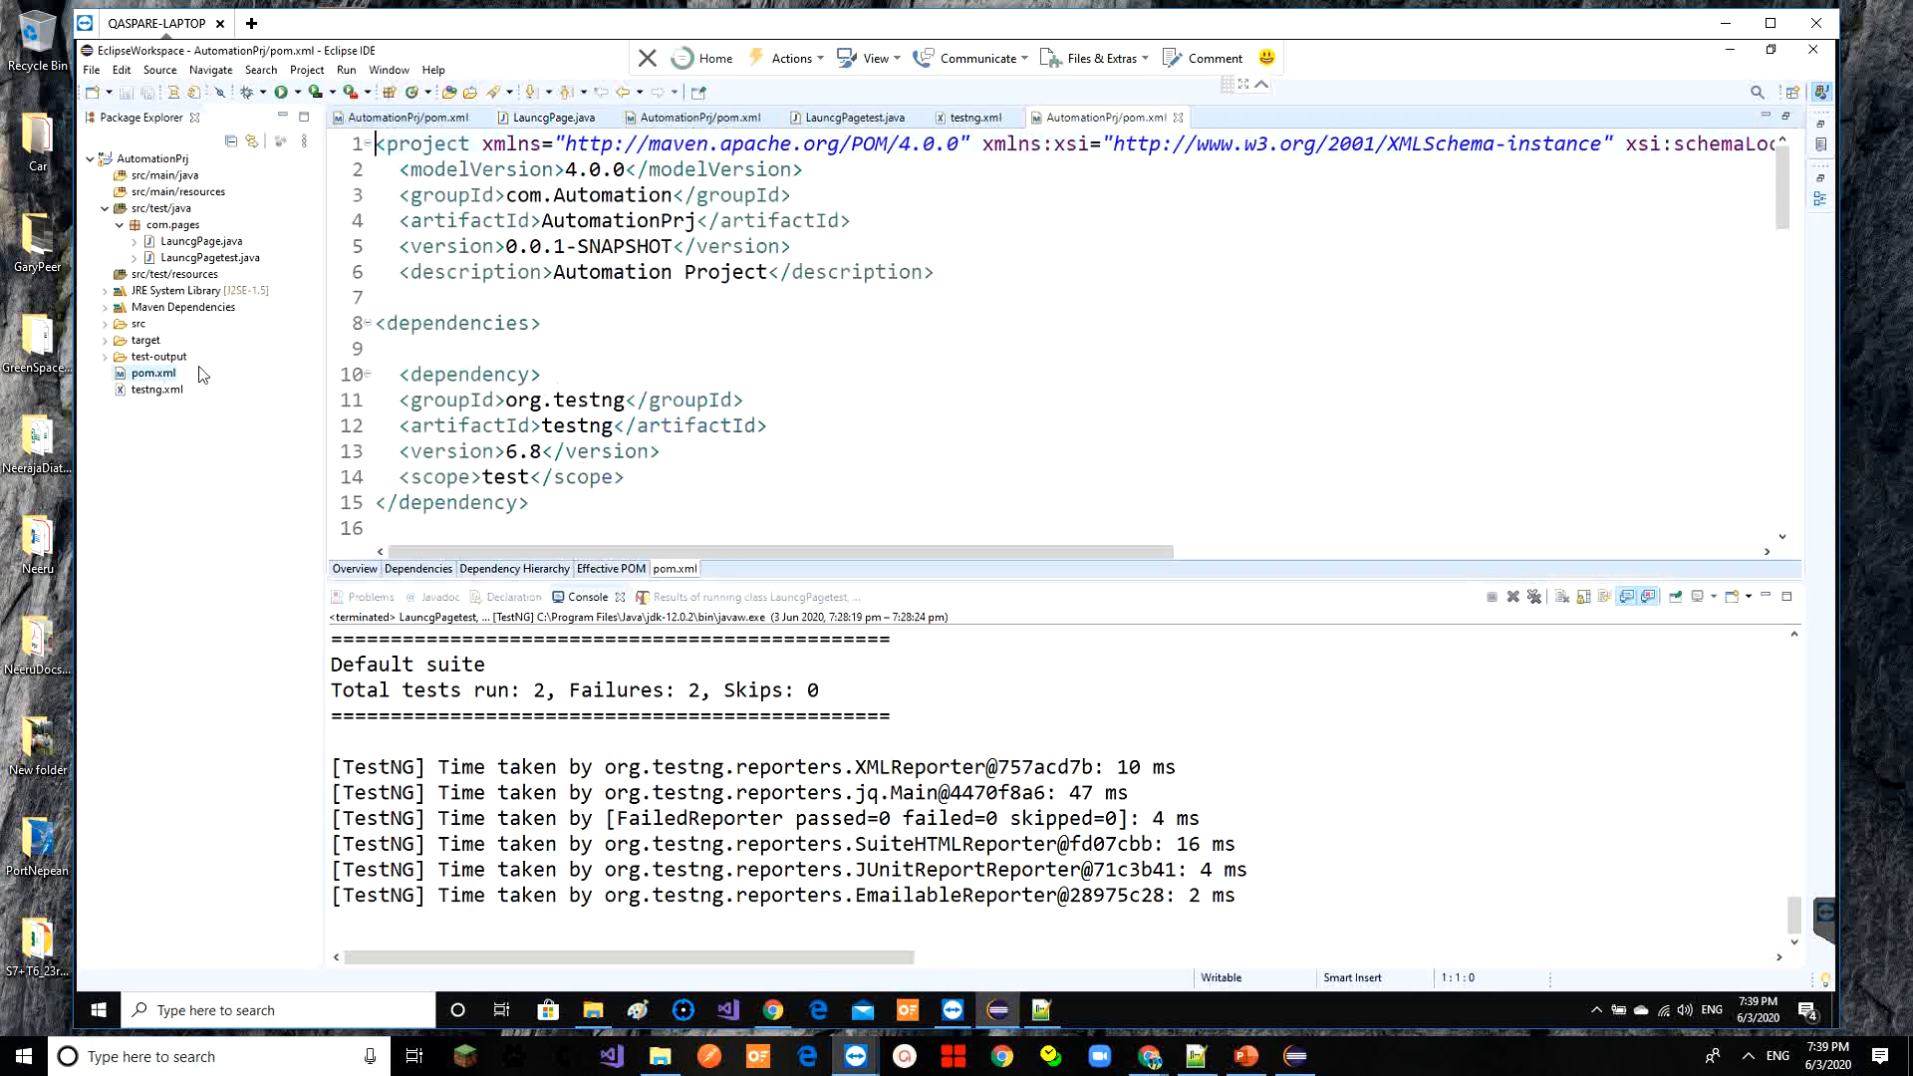
left_click(631, 381)
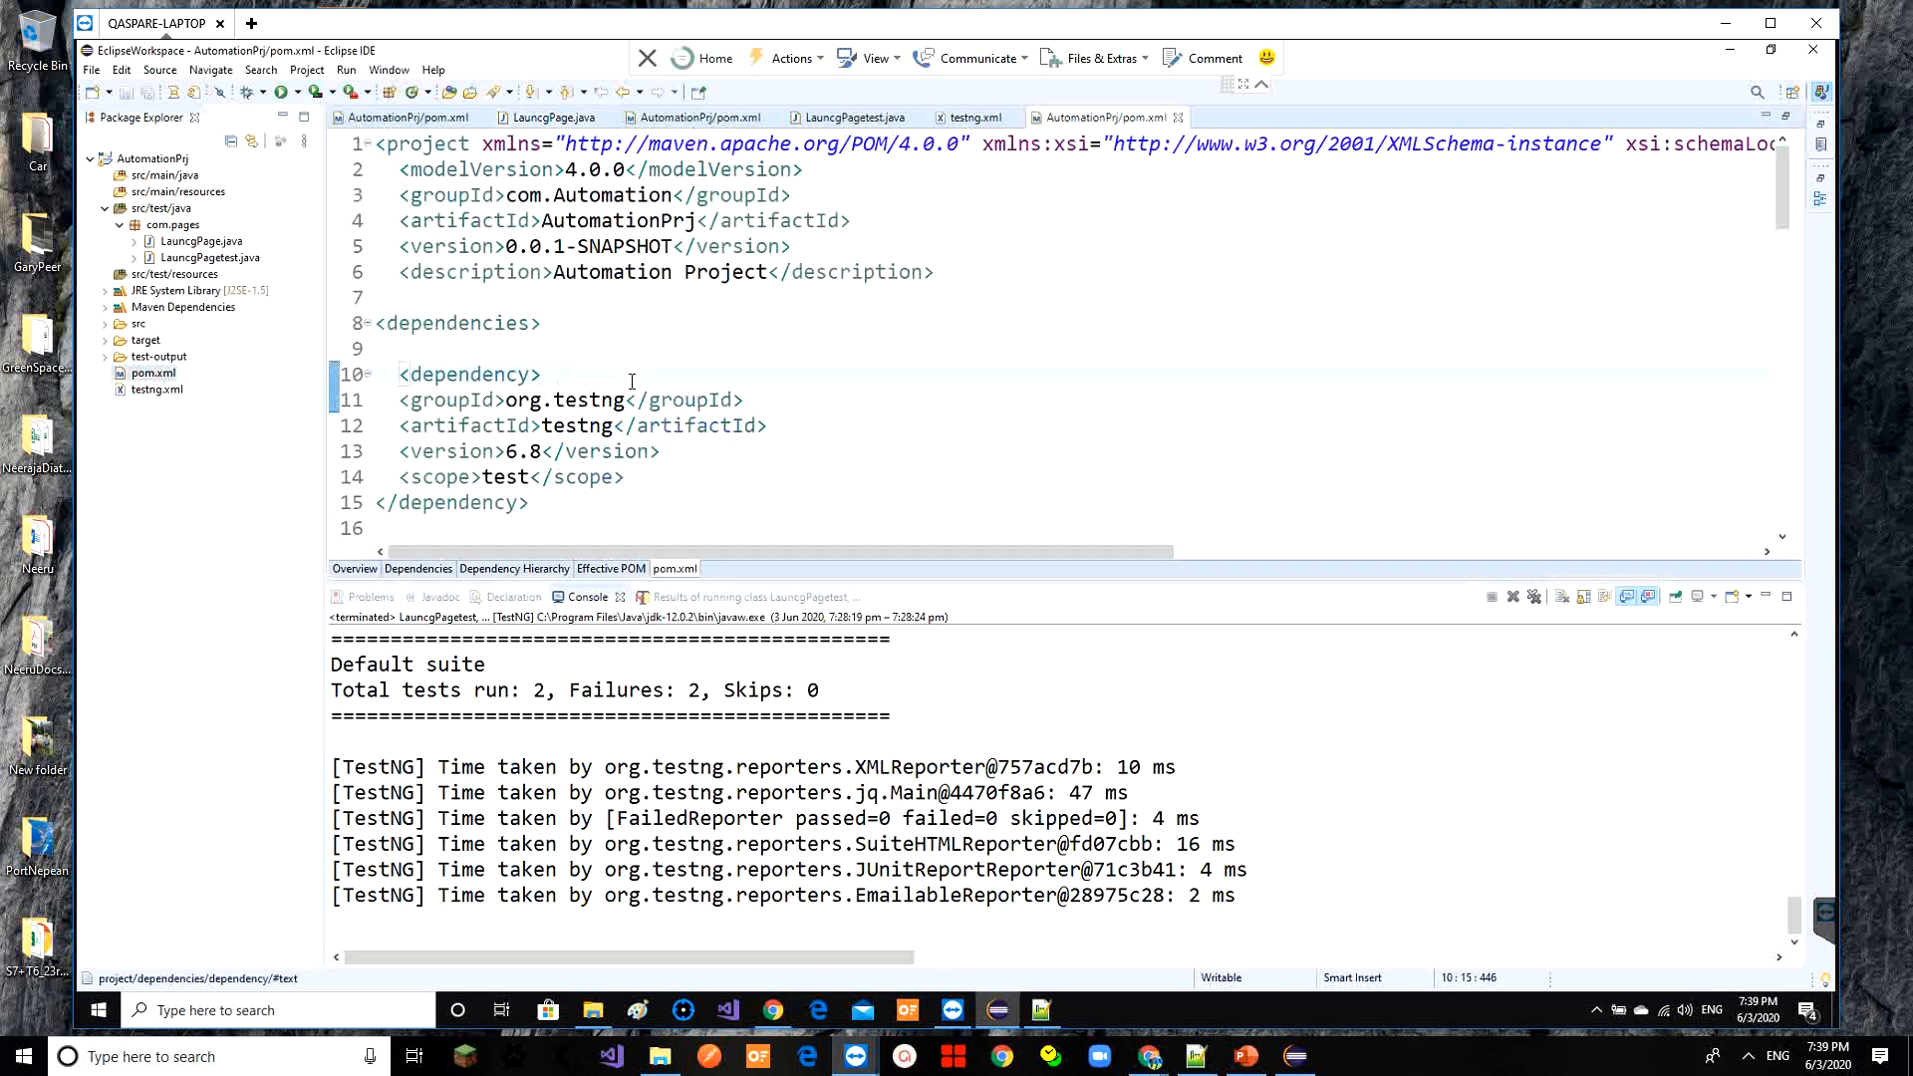
key("Down")
key("Down")
key("Down")
key("Down")
key("Down")
key("Down")
key("Down")
key("Down")
key("Down")
key("Down")
key("Down")
key("Down")
key("Down")
key("Down")
key("Down")
key("Down")
key("Down")
key("Down")
key("Down")
key("Down")
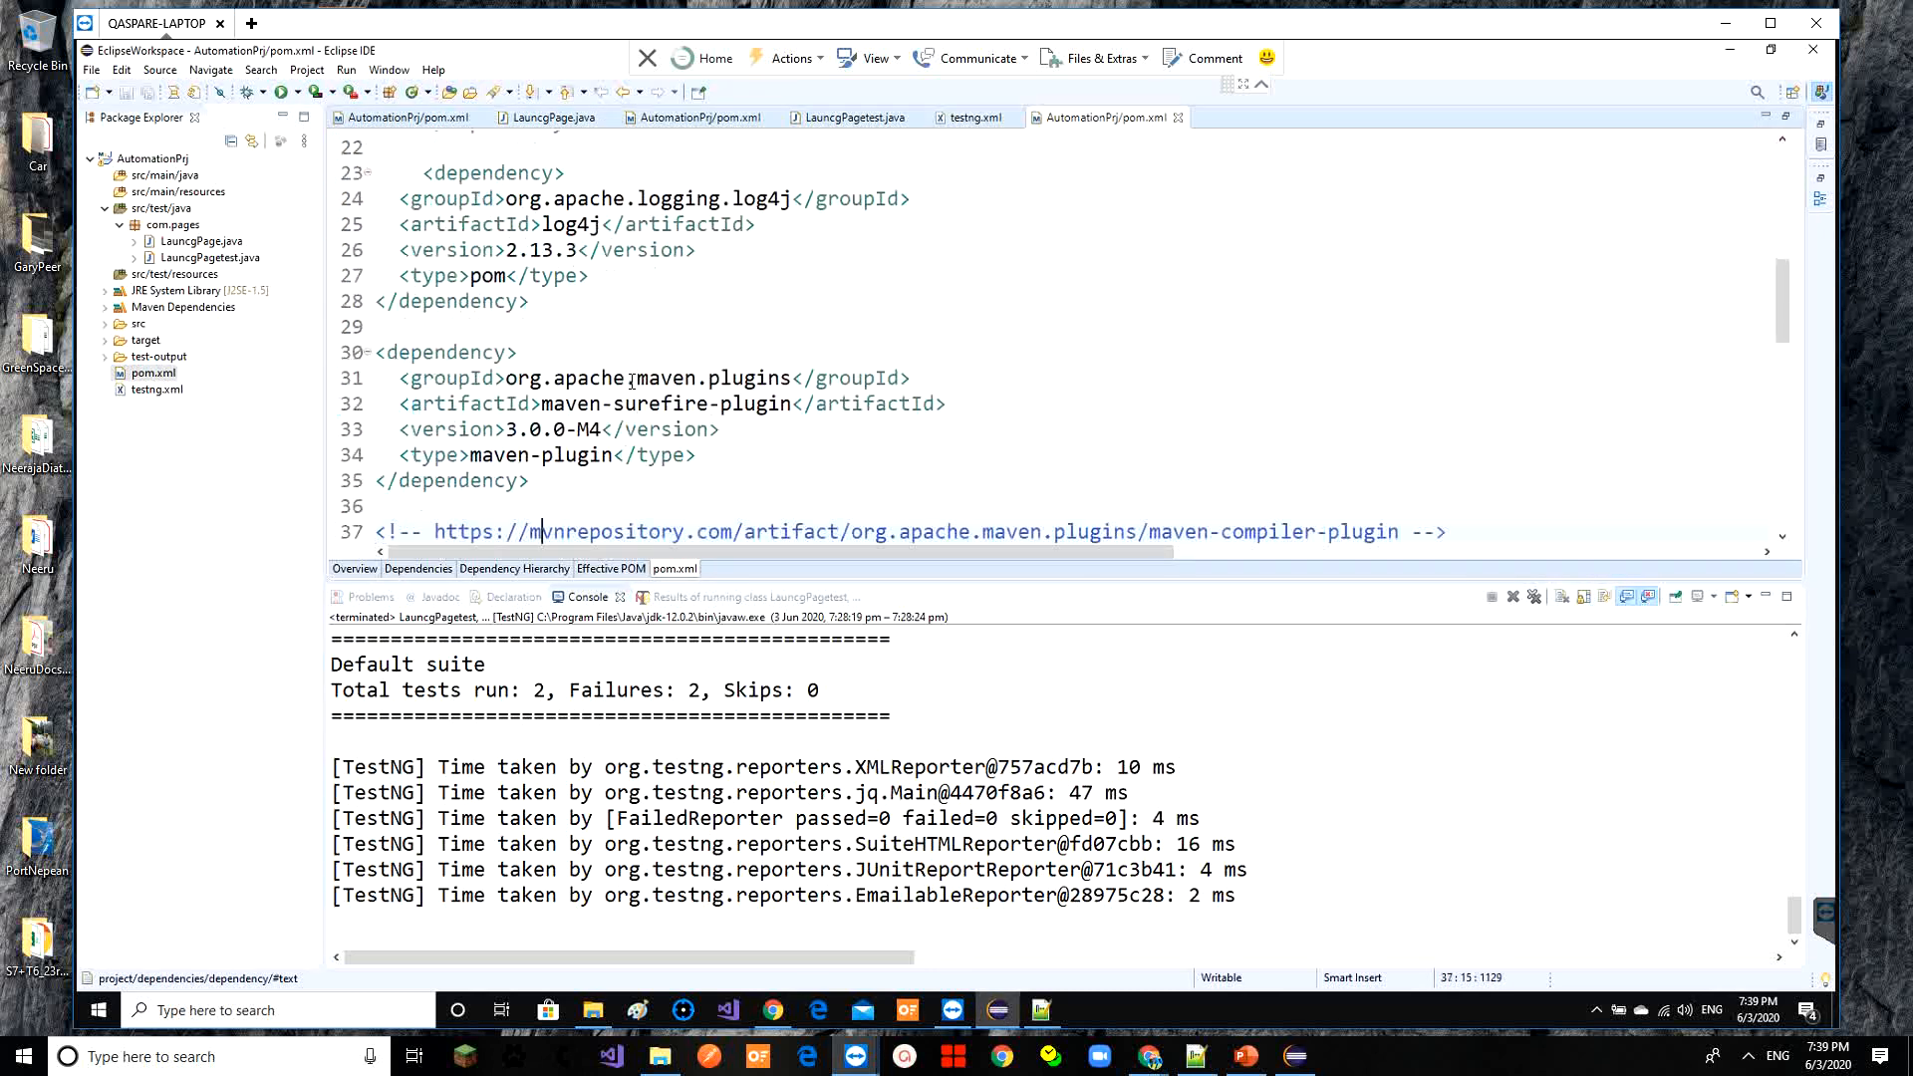
key("Down")
key("Down")
key("Down")
key("Down")
key("Down")
key("Down")
key("Down")
key("Down")
key("Down")
key("Down")
key("Down")
key("Down")
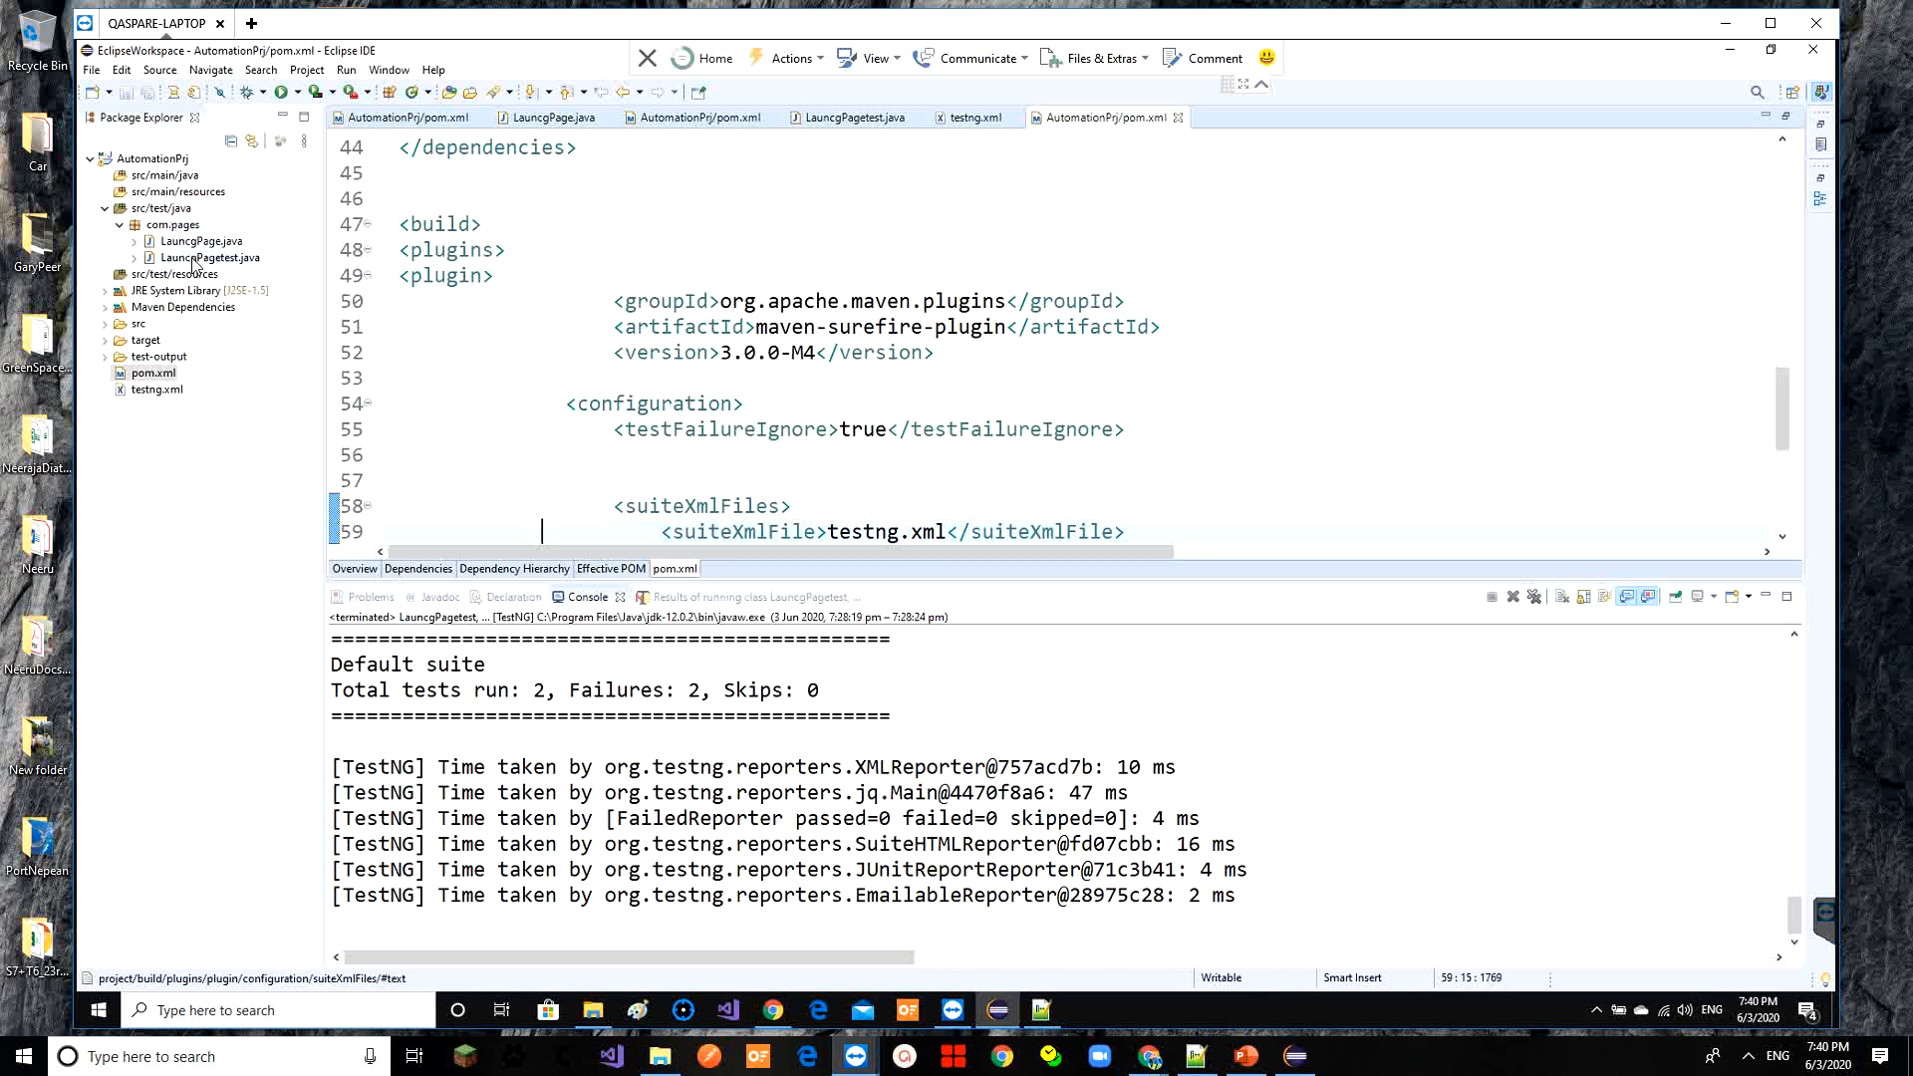
double_click(872, 331)
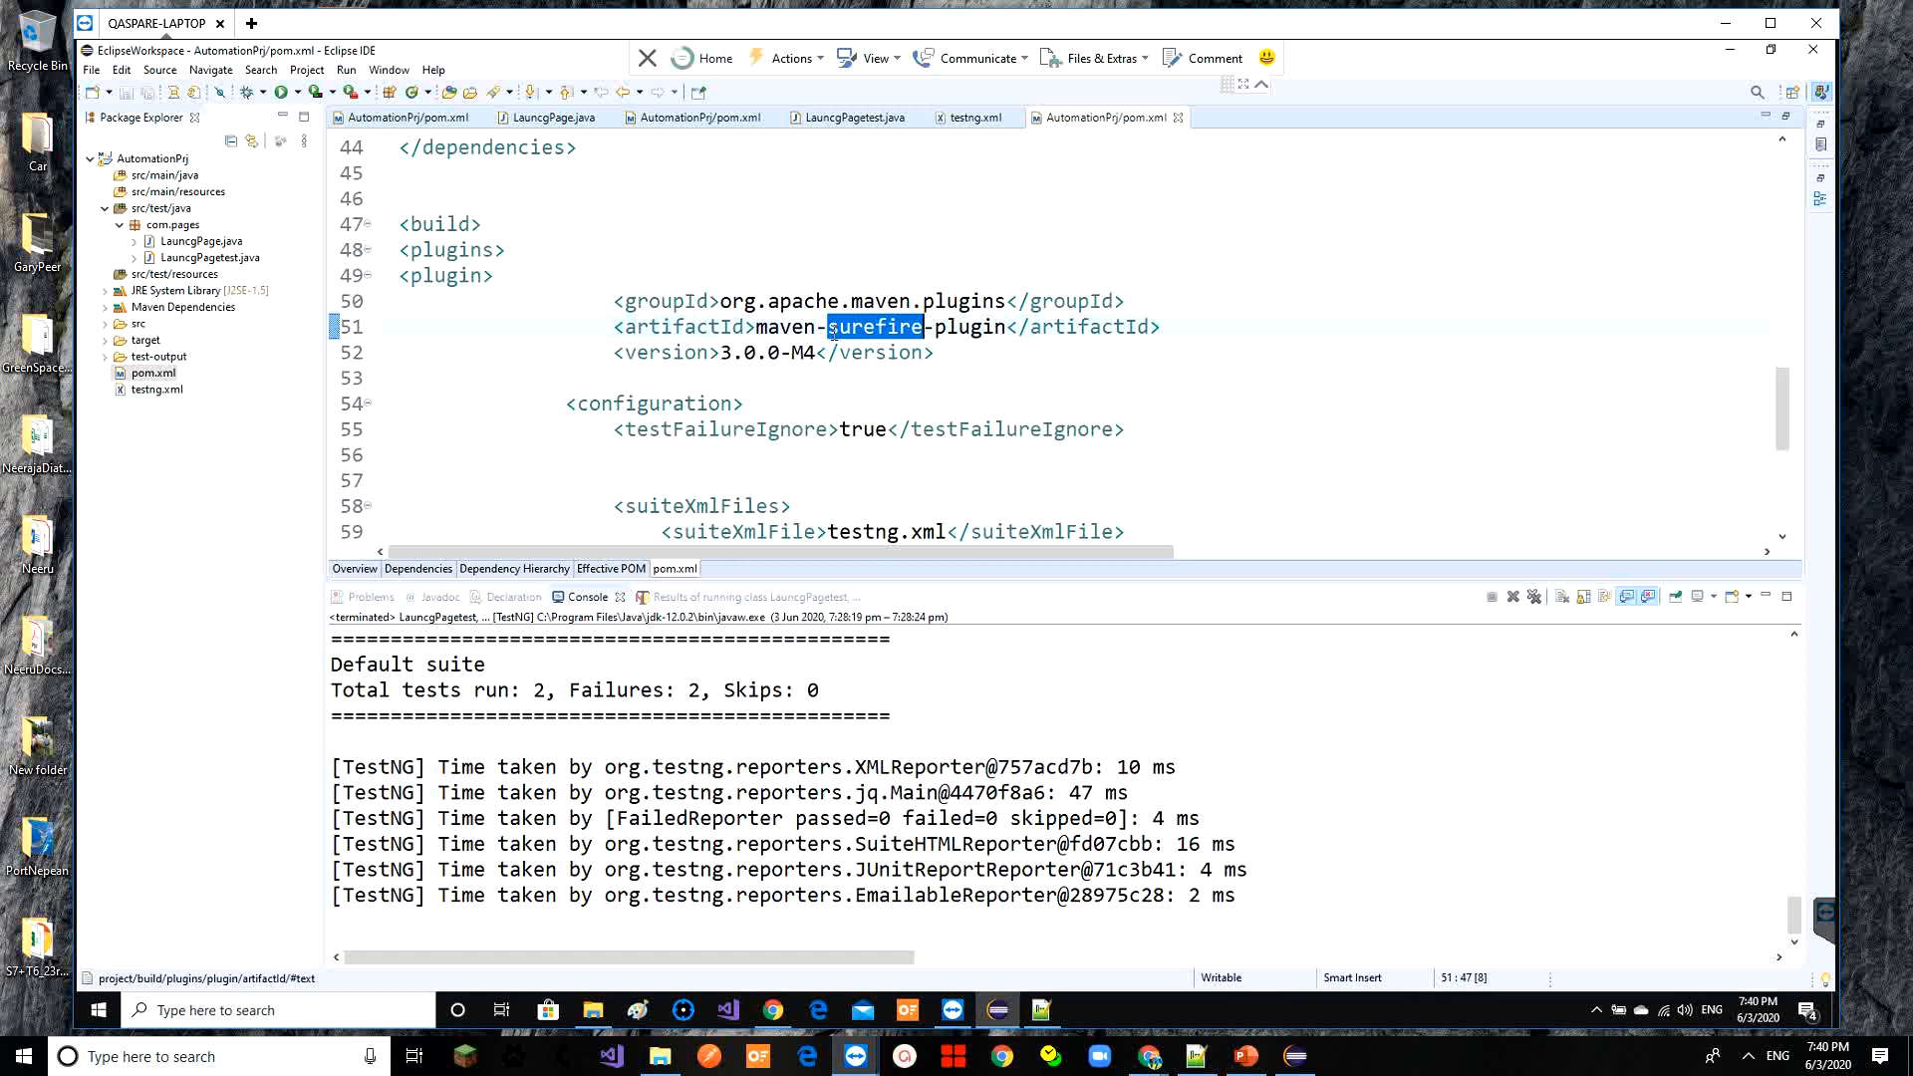
Enter 'test' as the Maven goal in Jenkins' Goals and options
left_click(1729, 50)
left_click(841, 416)
type("test")
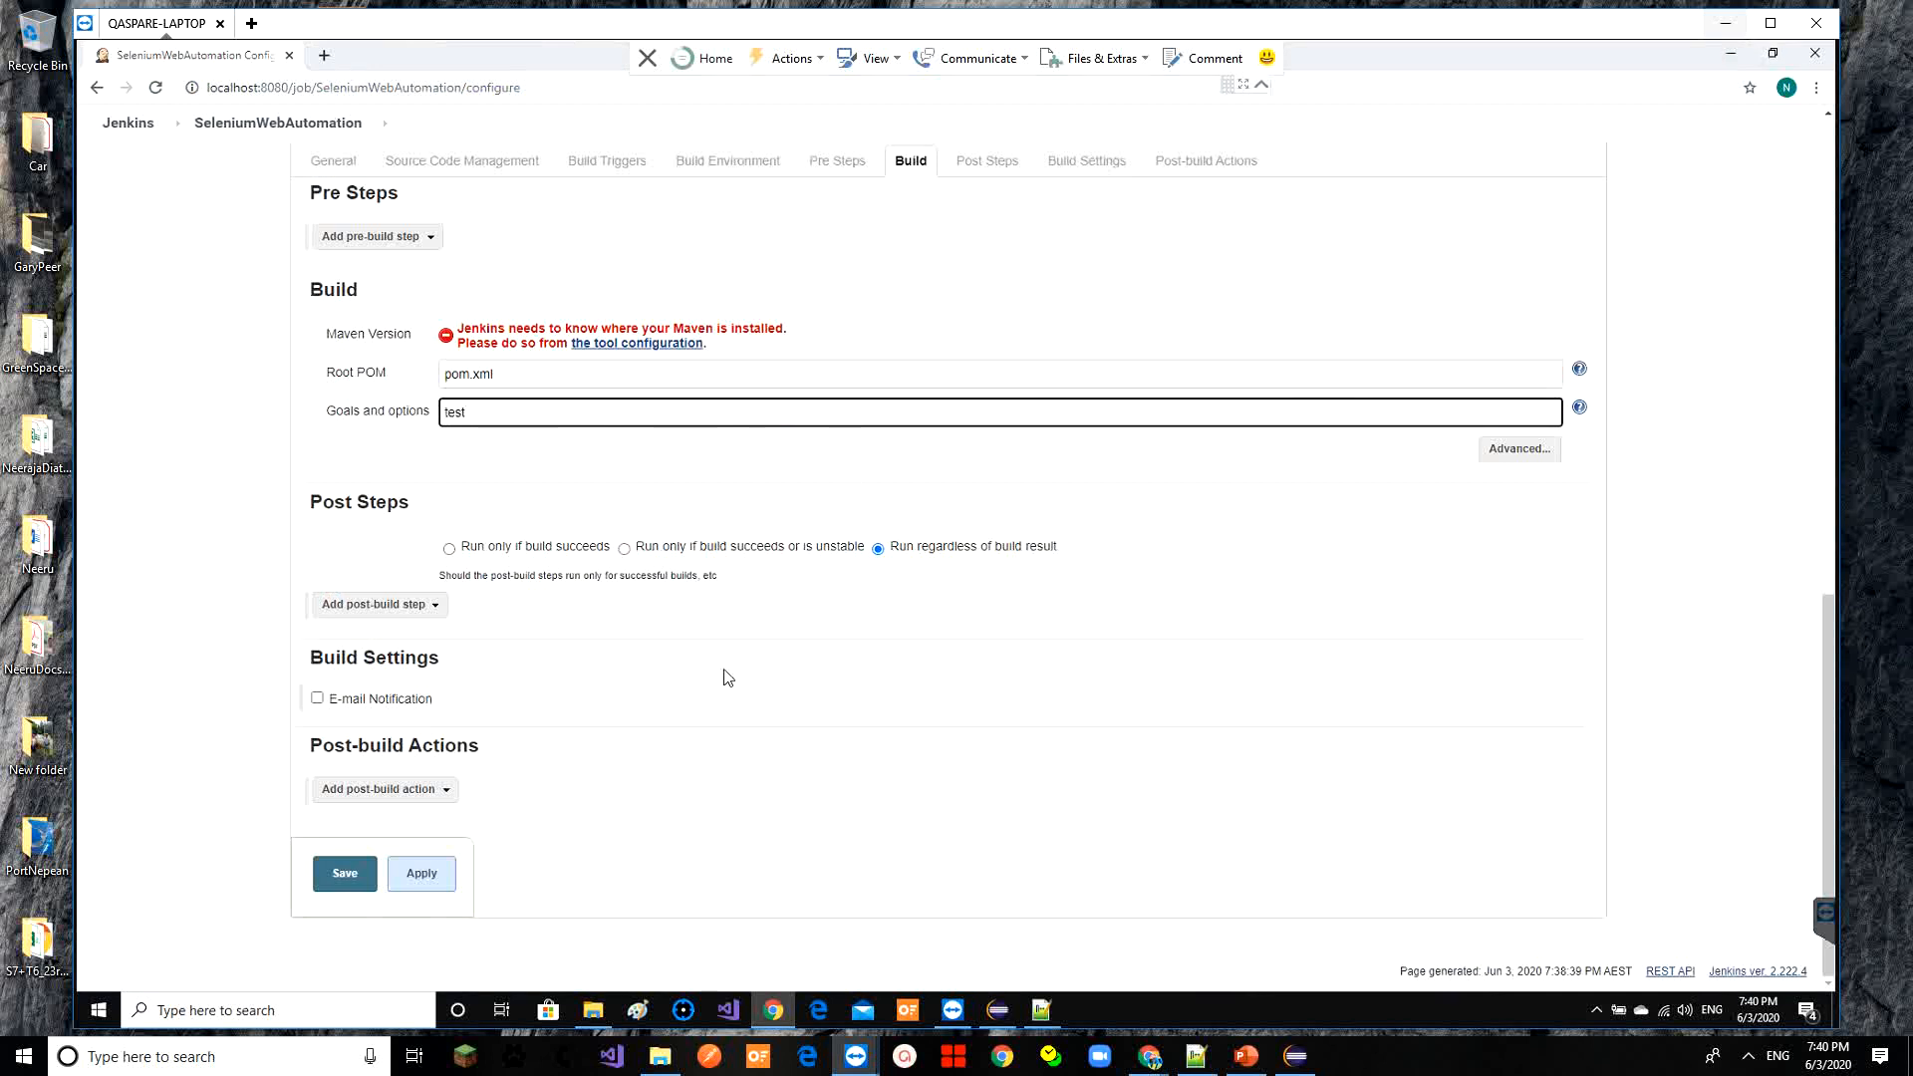
Browse to E:\Automation\EclipseWorkspace\AutomationPrj and copy its folder path from the address bar
left_click(594, 1009)
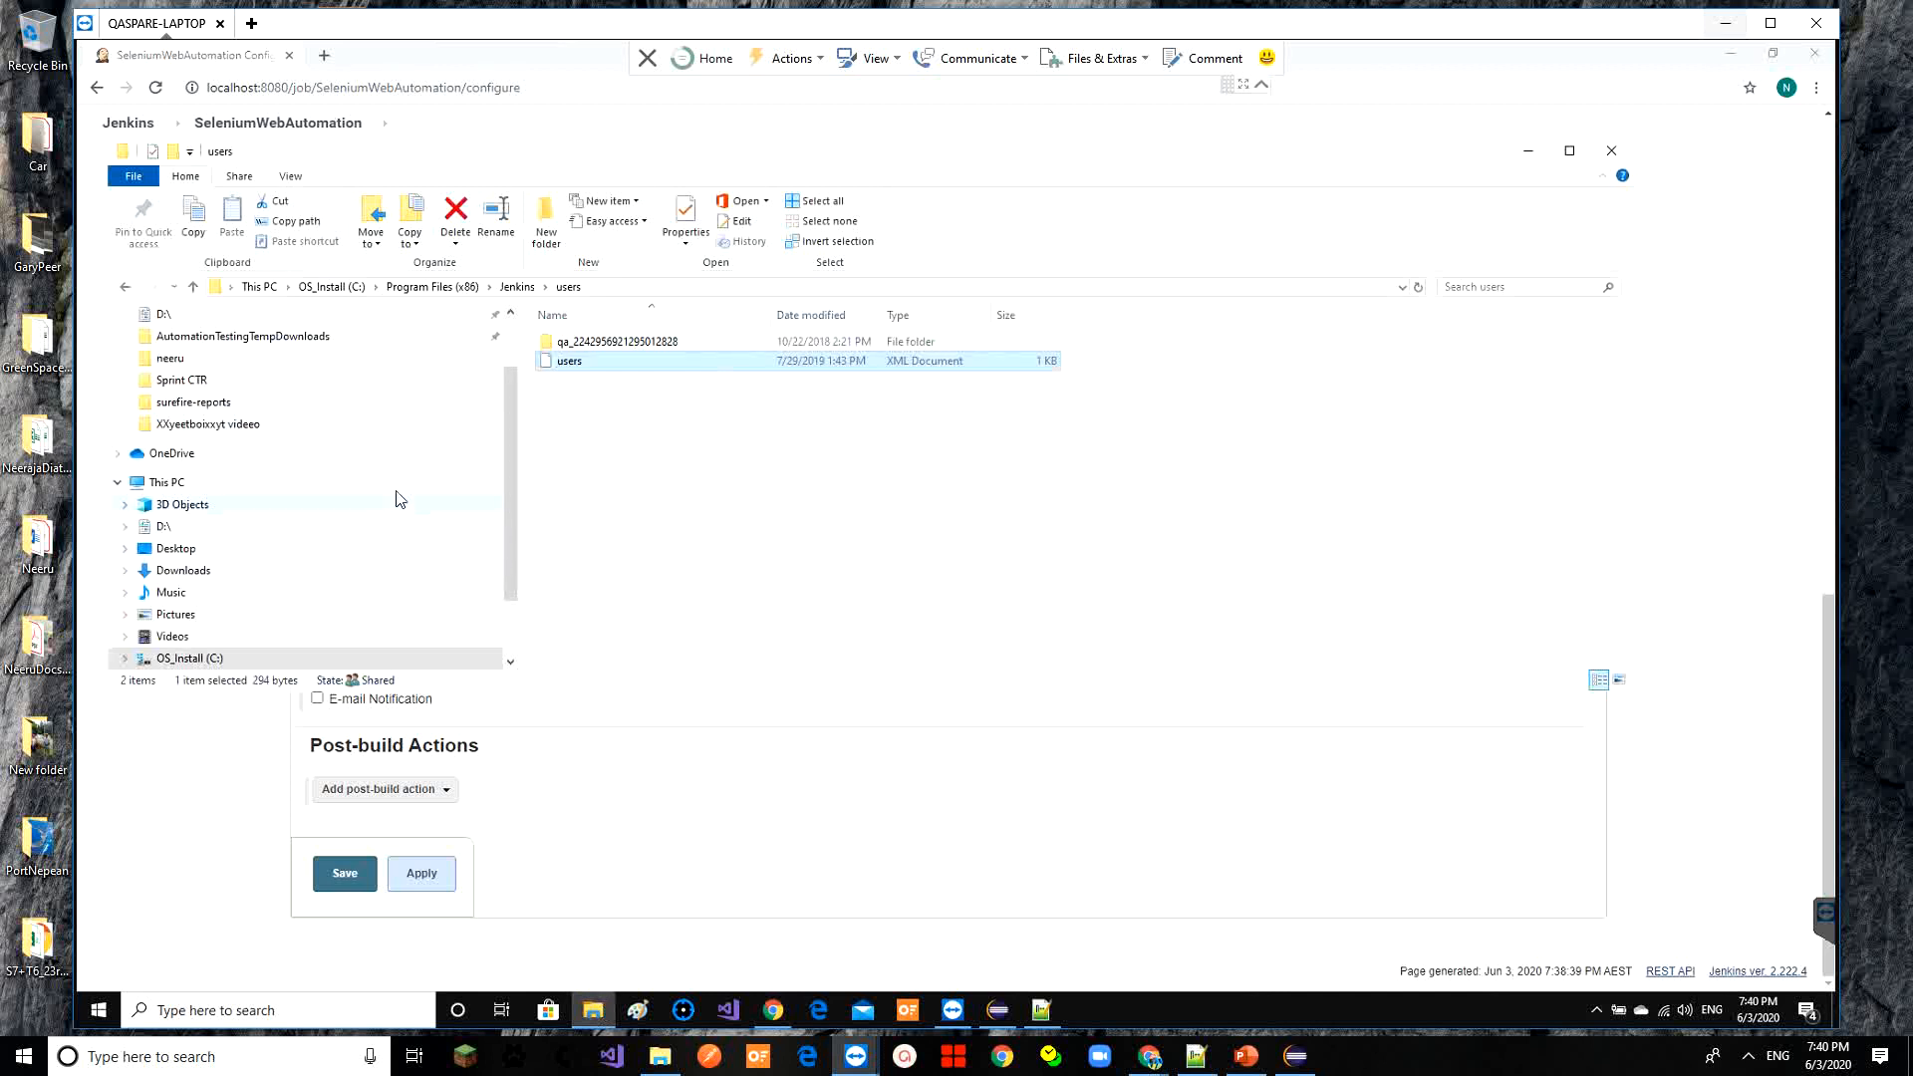
left_click(214, 657)
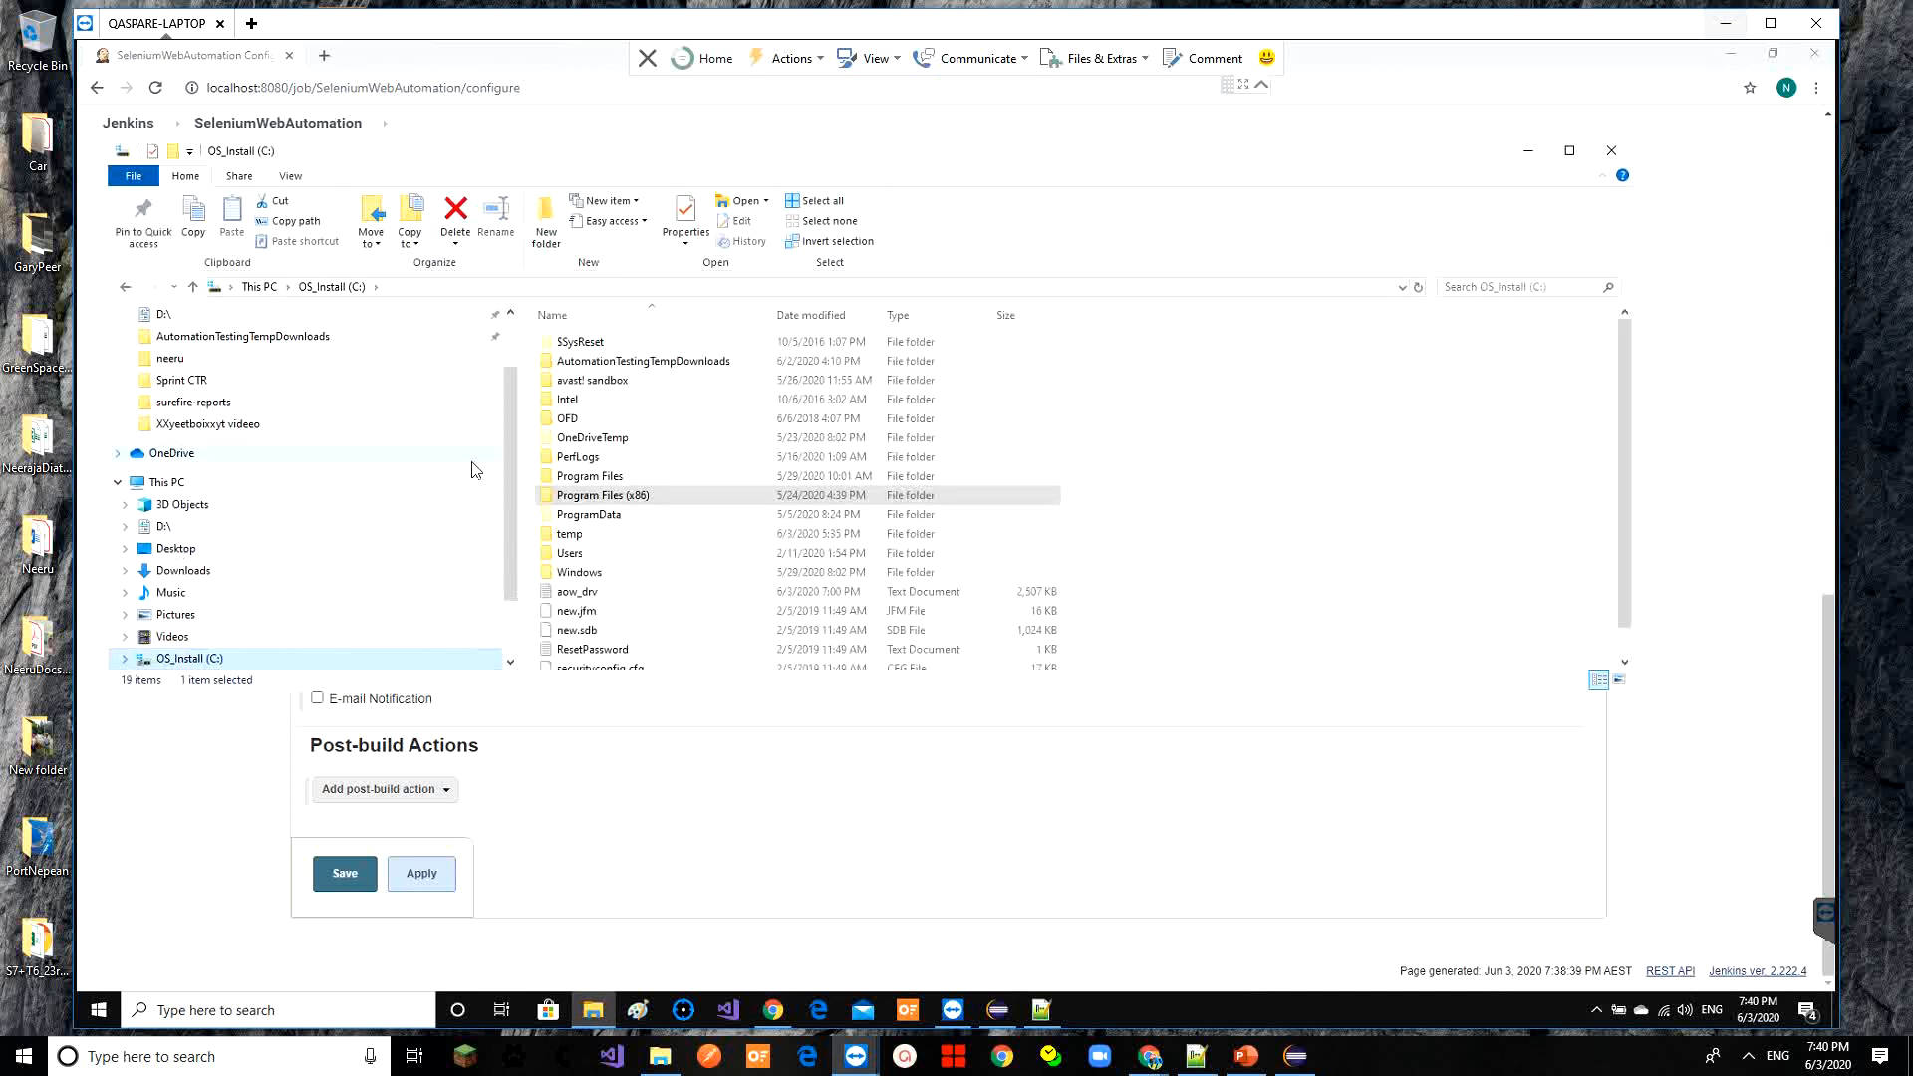
scroll(506, 467, "down", 2)
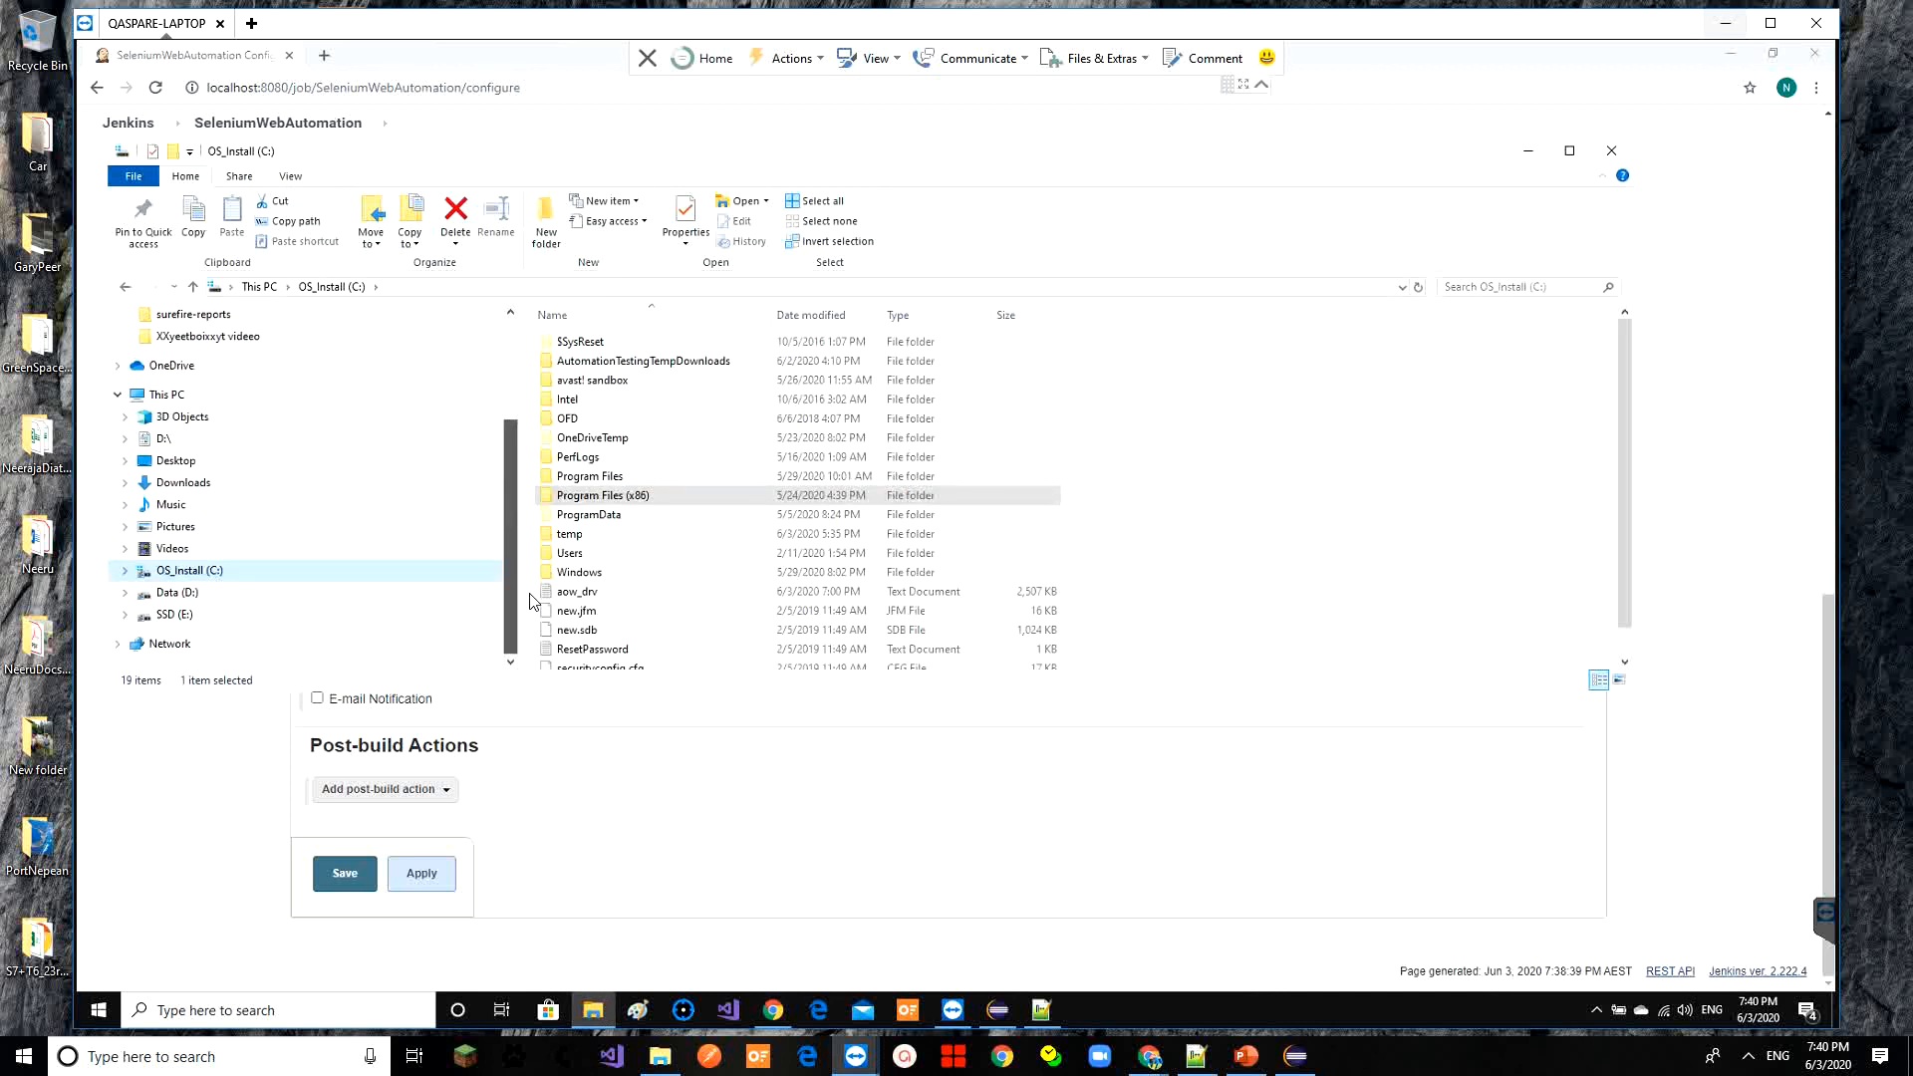
left_click(188, 620)
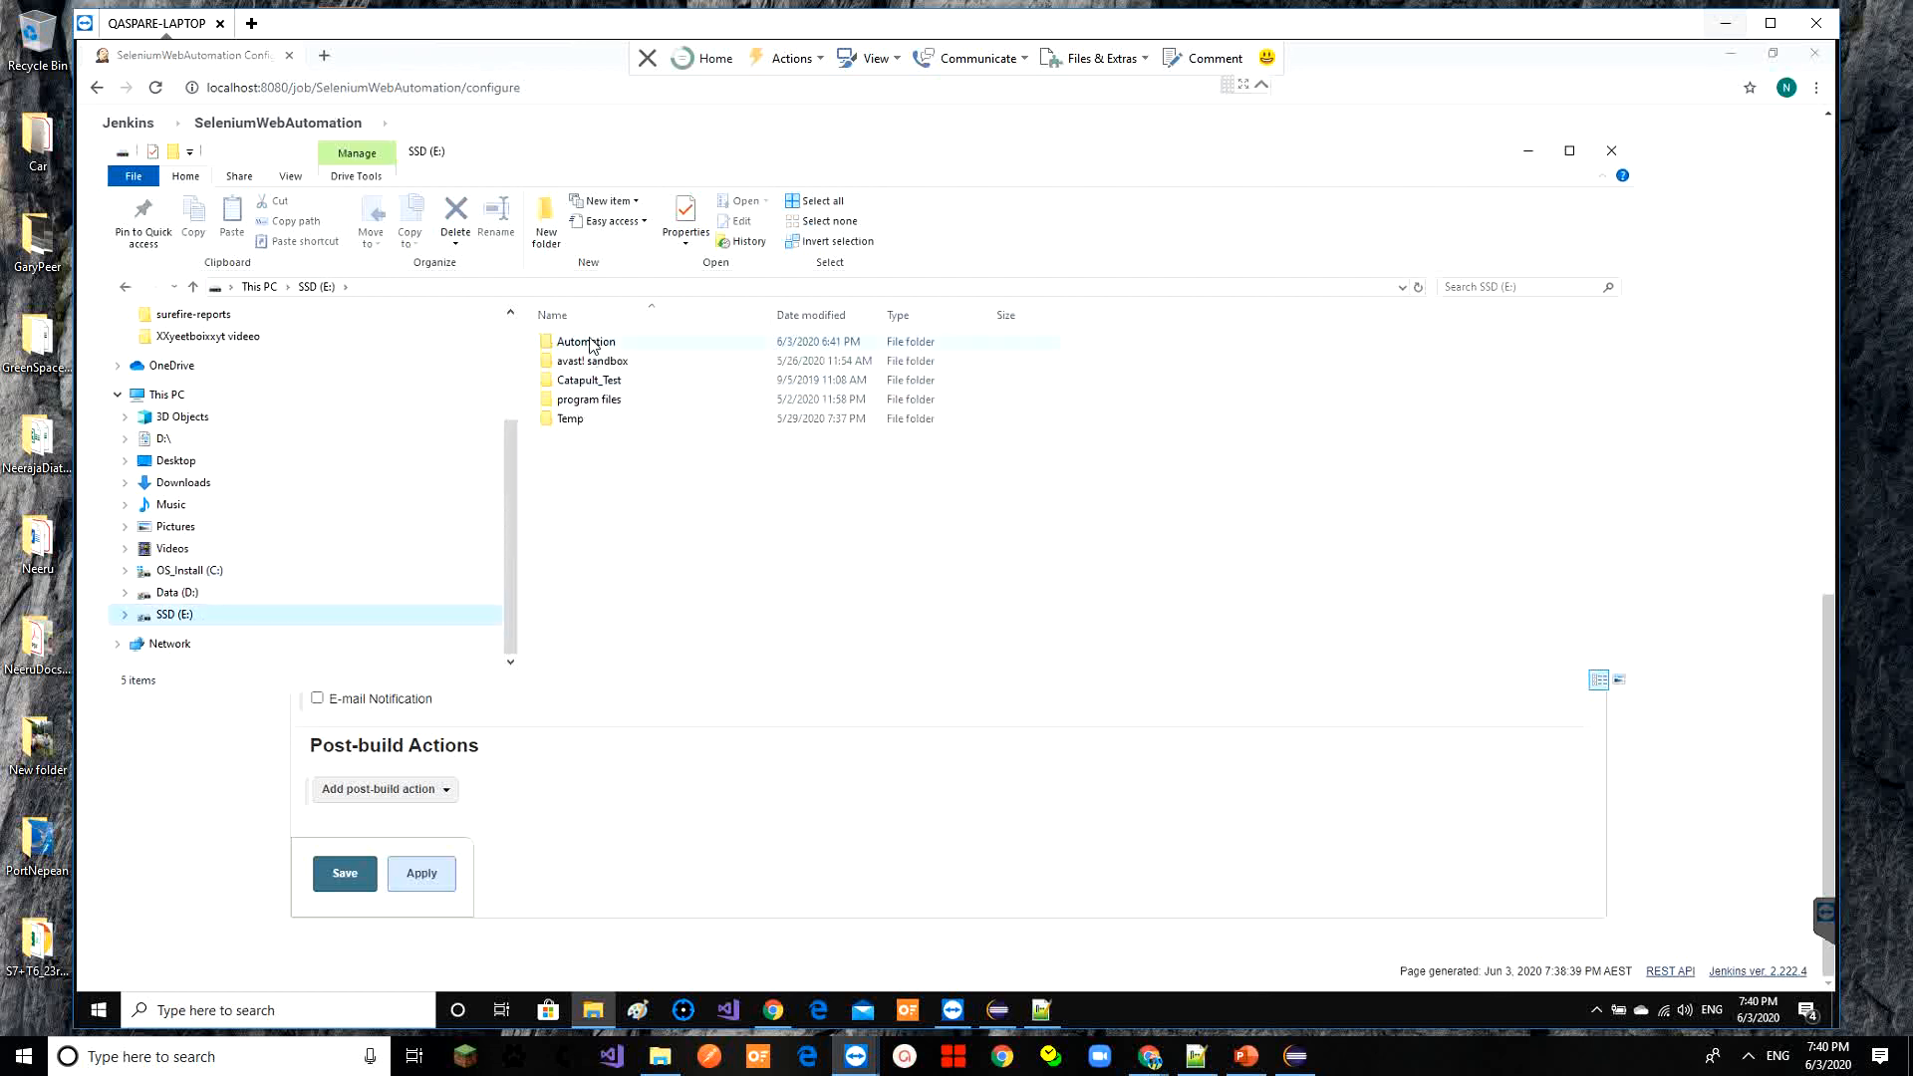
double_click(591, 342)
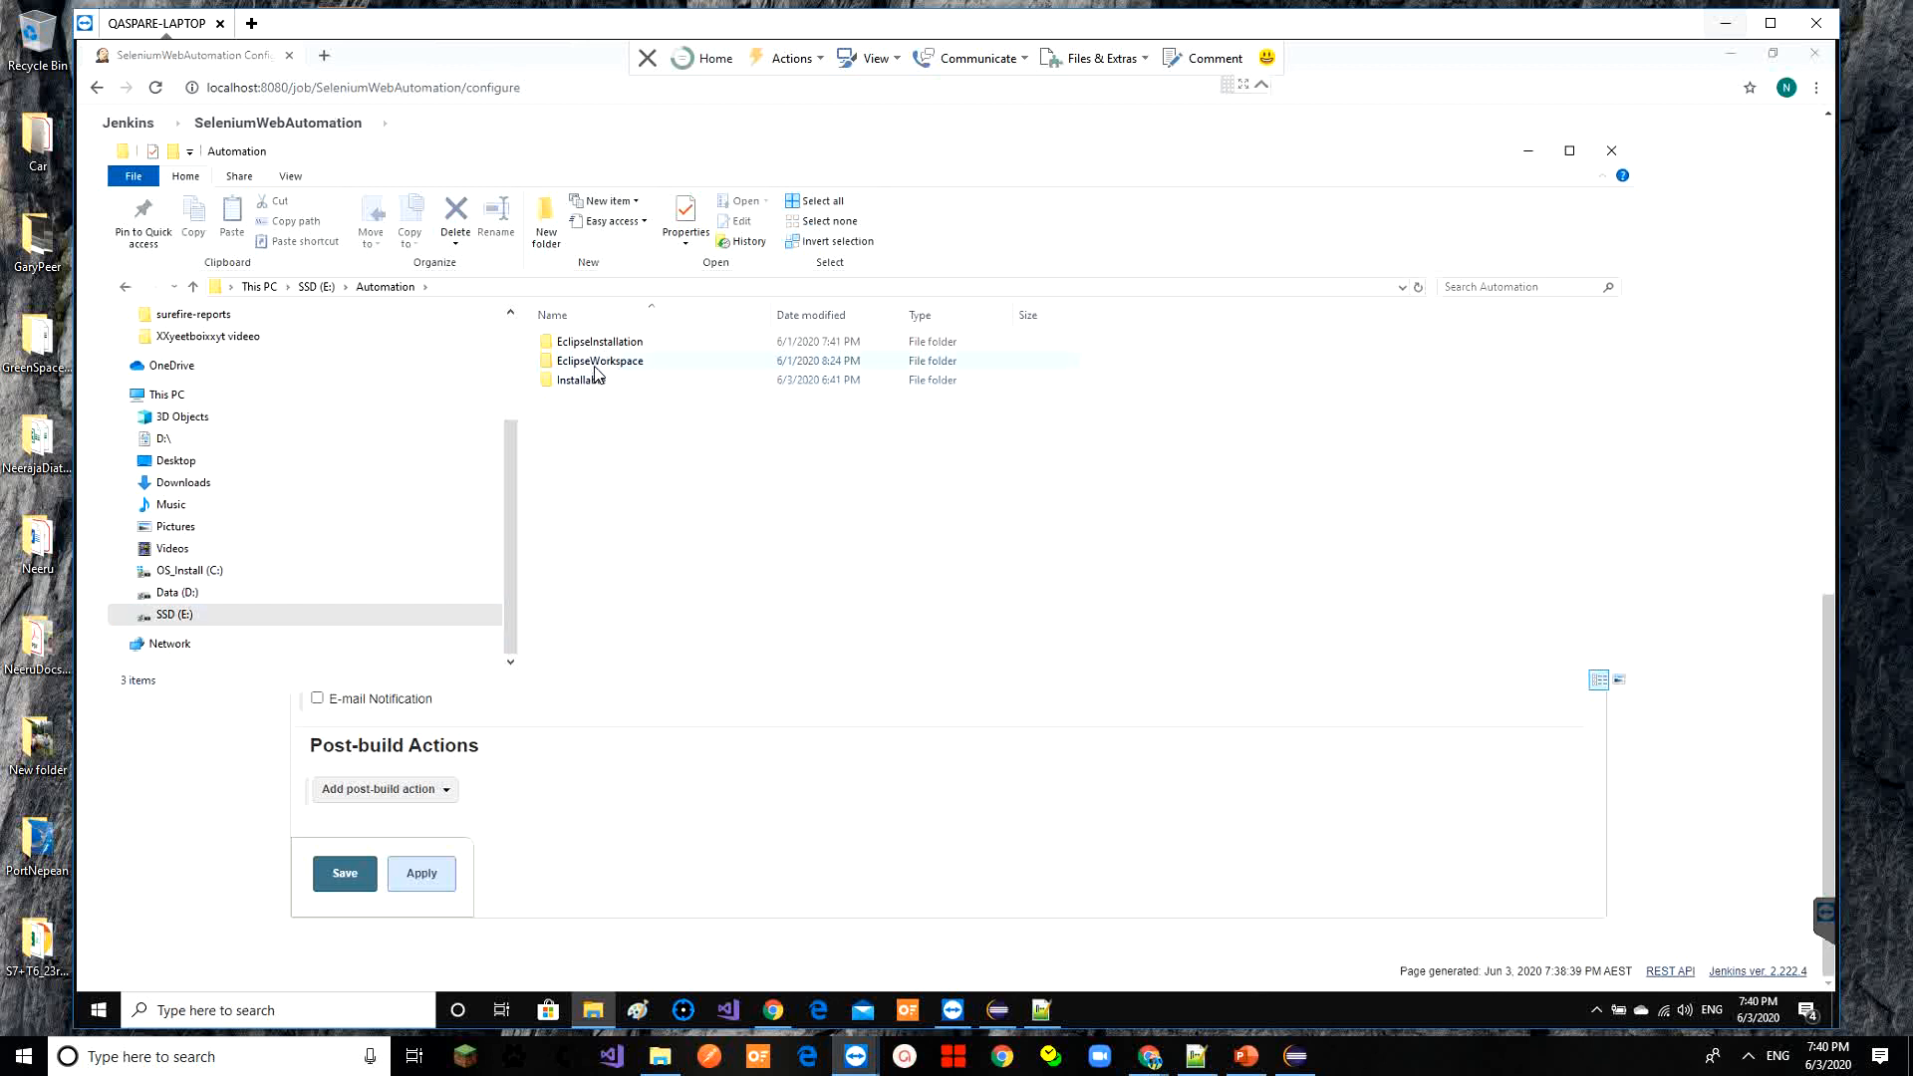
double_click(595, 365)
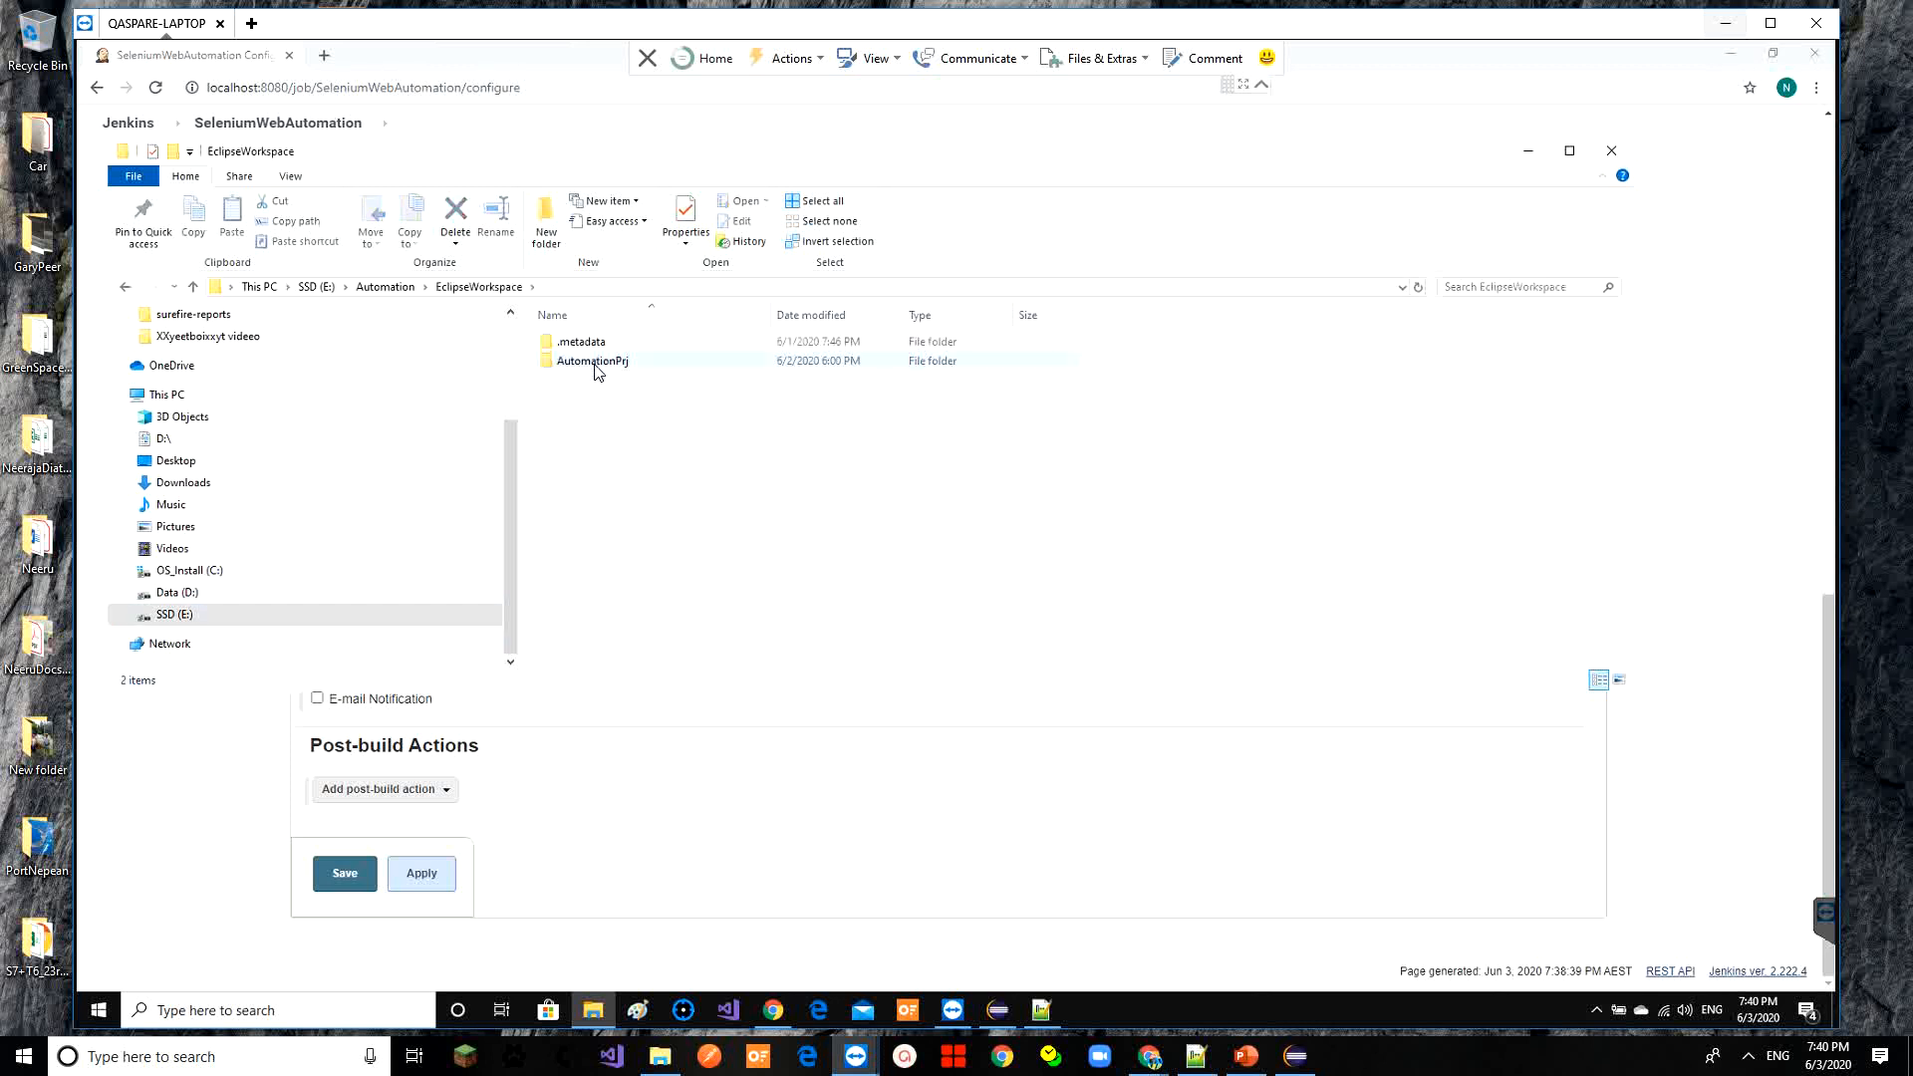
double_click(593, 361)
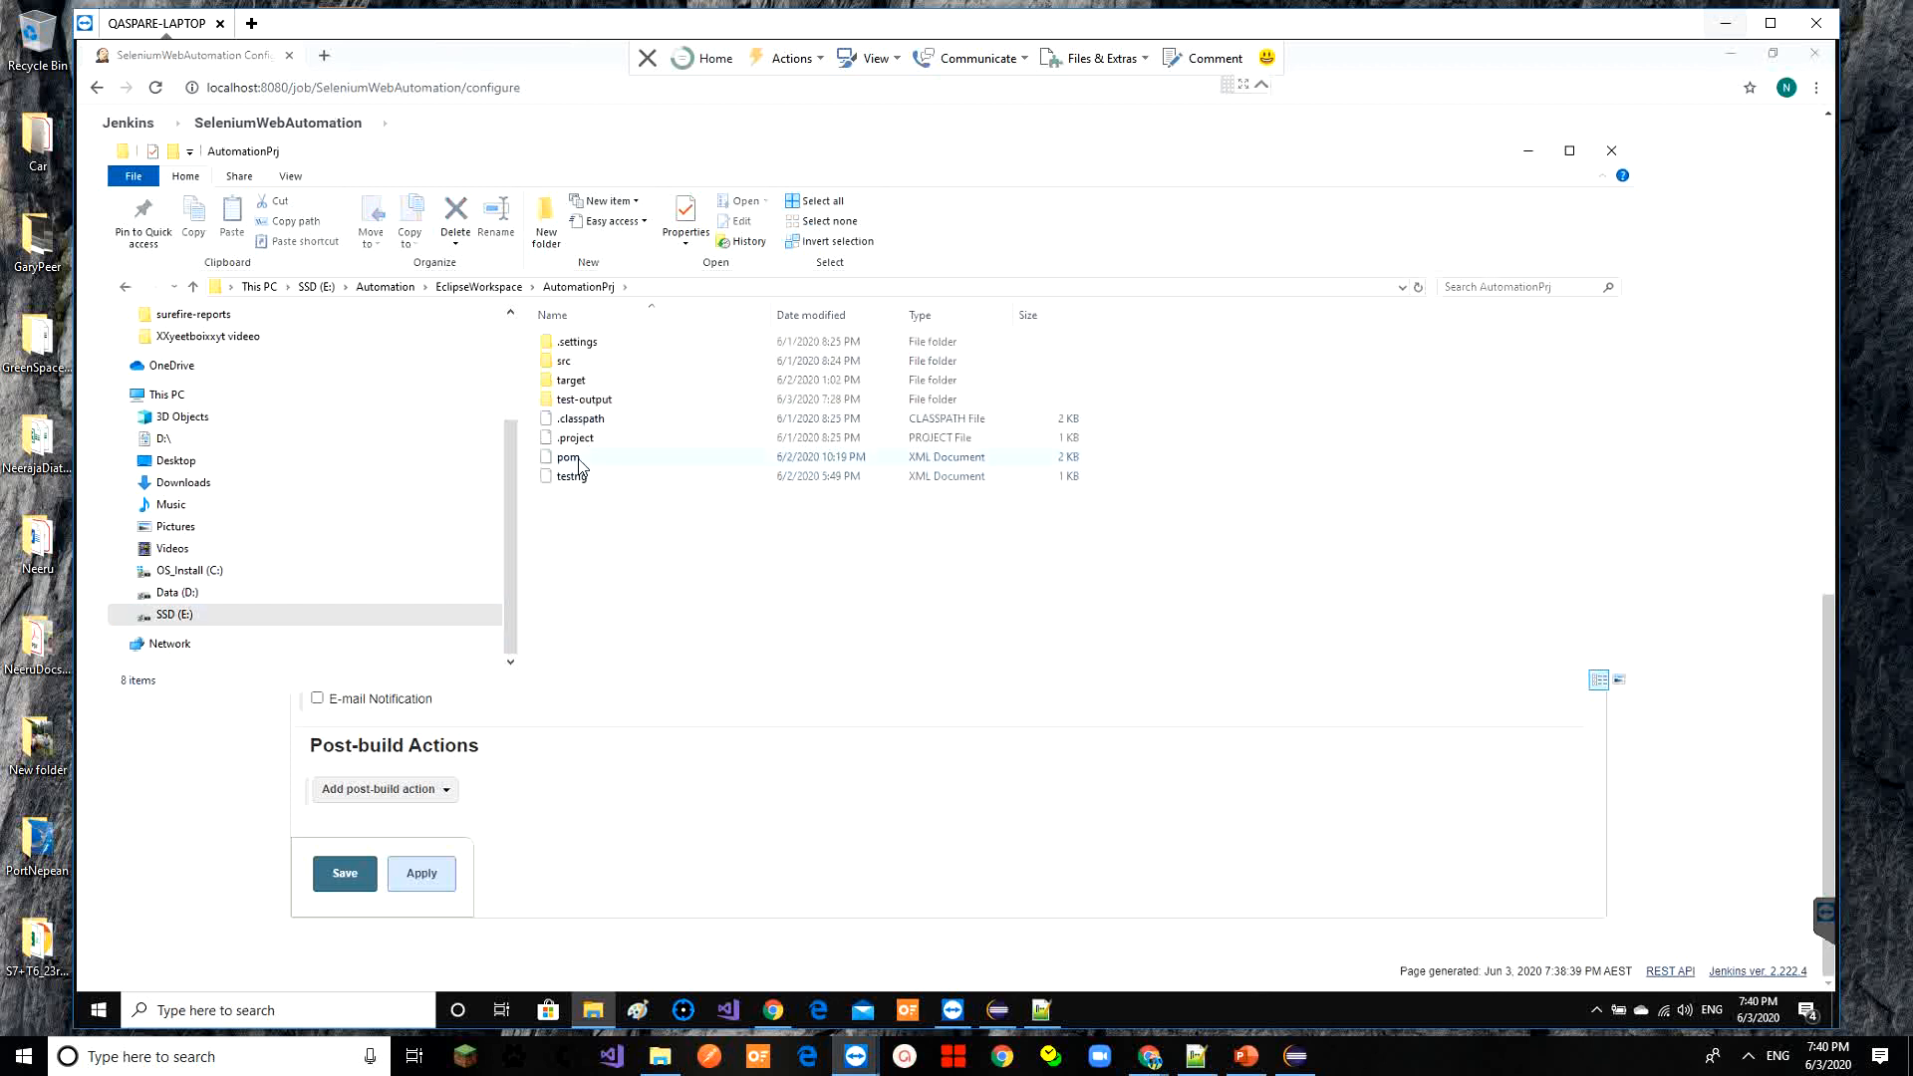
left_click(578, 459)
left_click(736, 286)
key("ctrl+c")
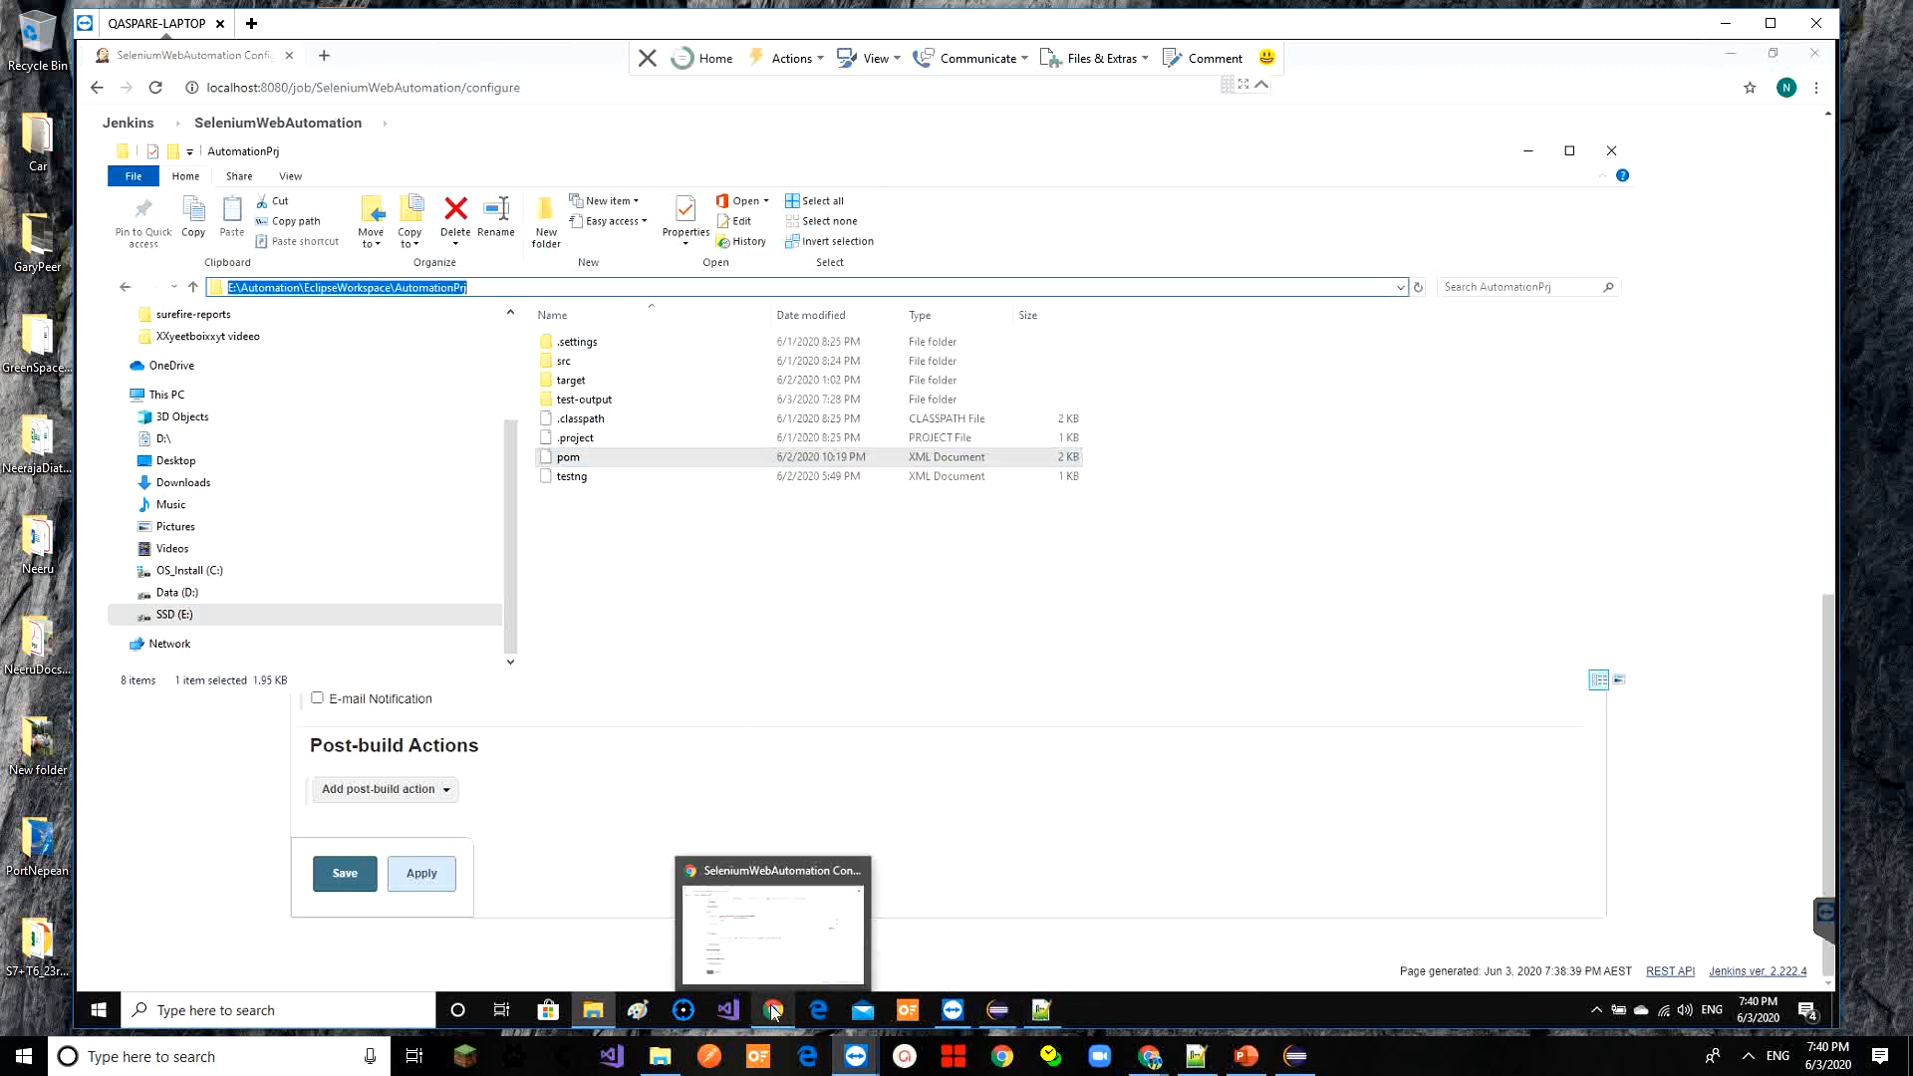
left_click(797, 958)
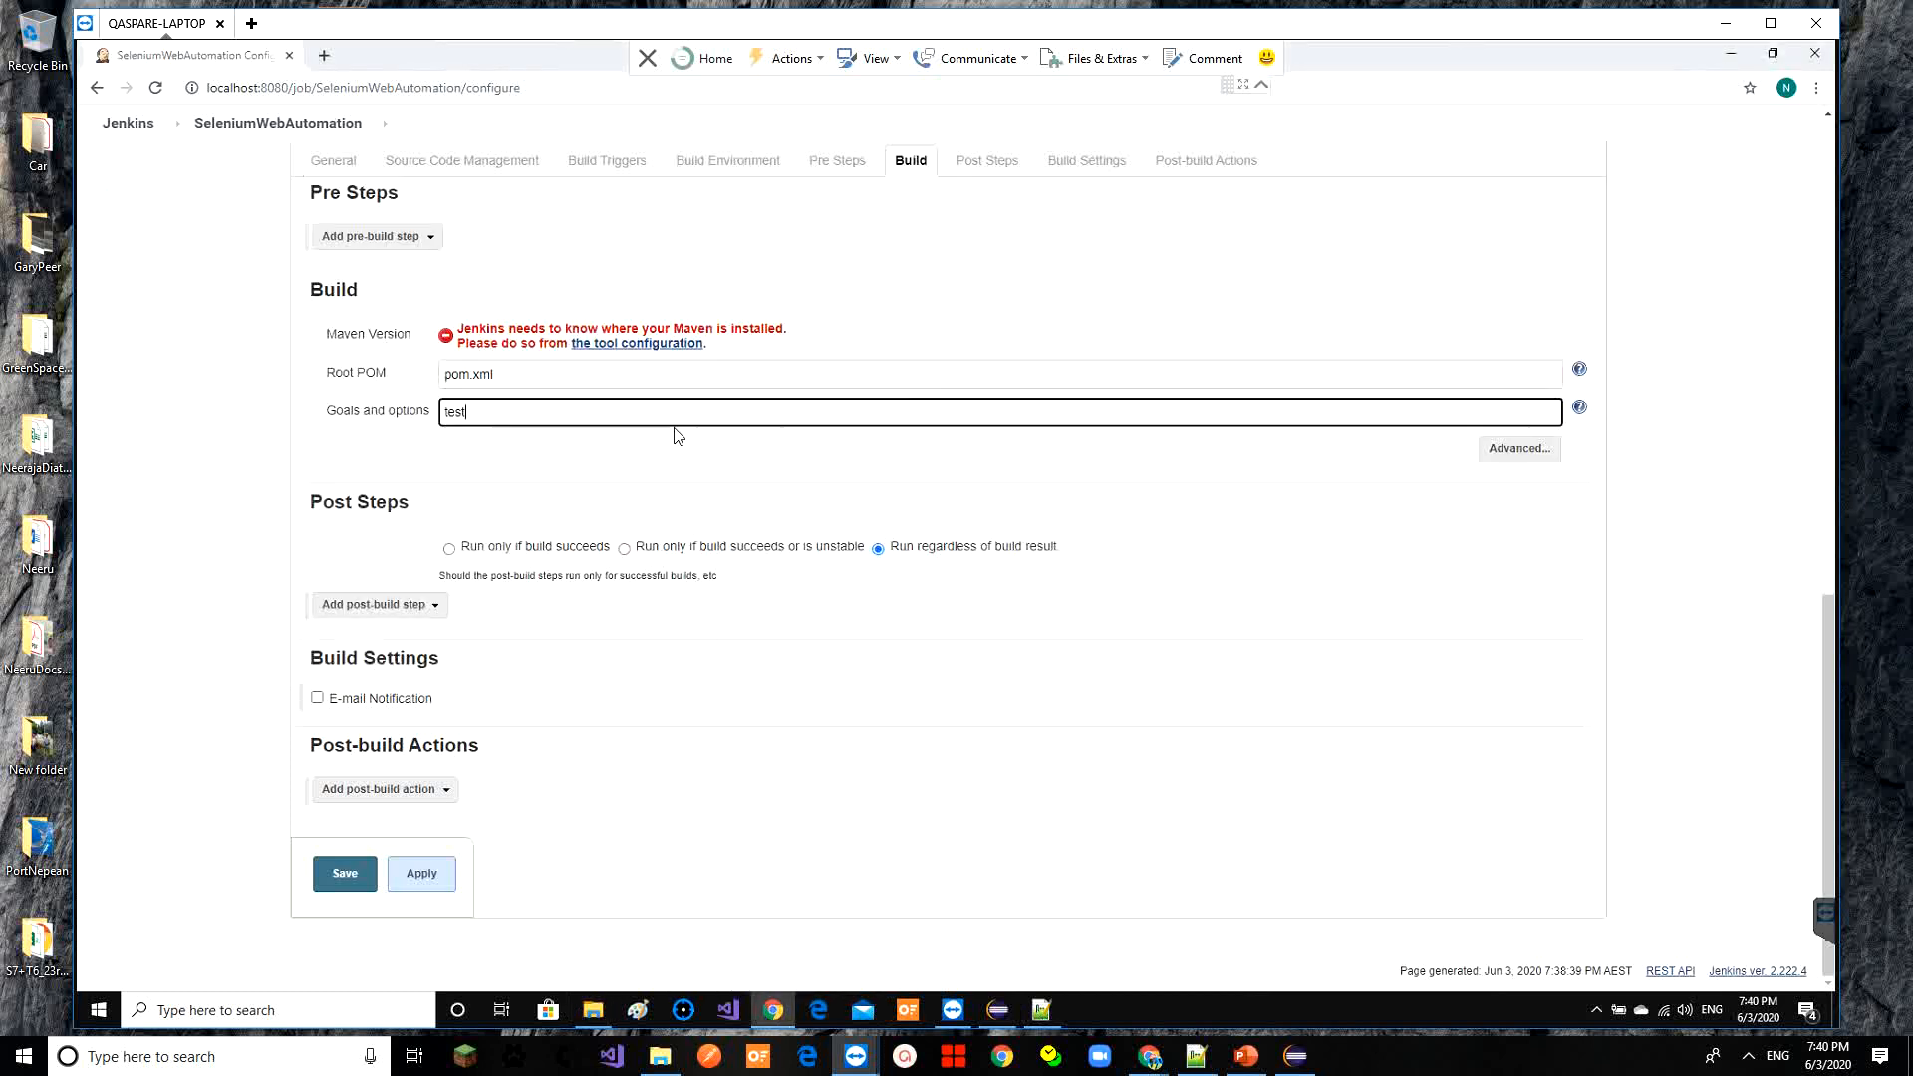
Set the Root POM to the pasted AutomationPrj folder path with a backslash before pom.xml, then save
left_click(550, 380)
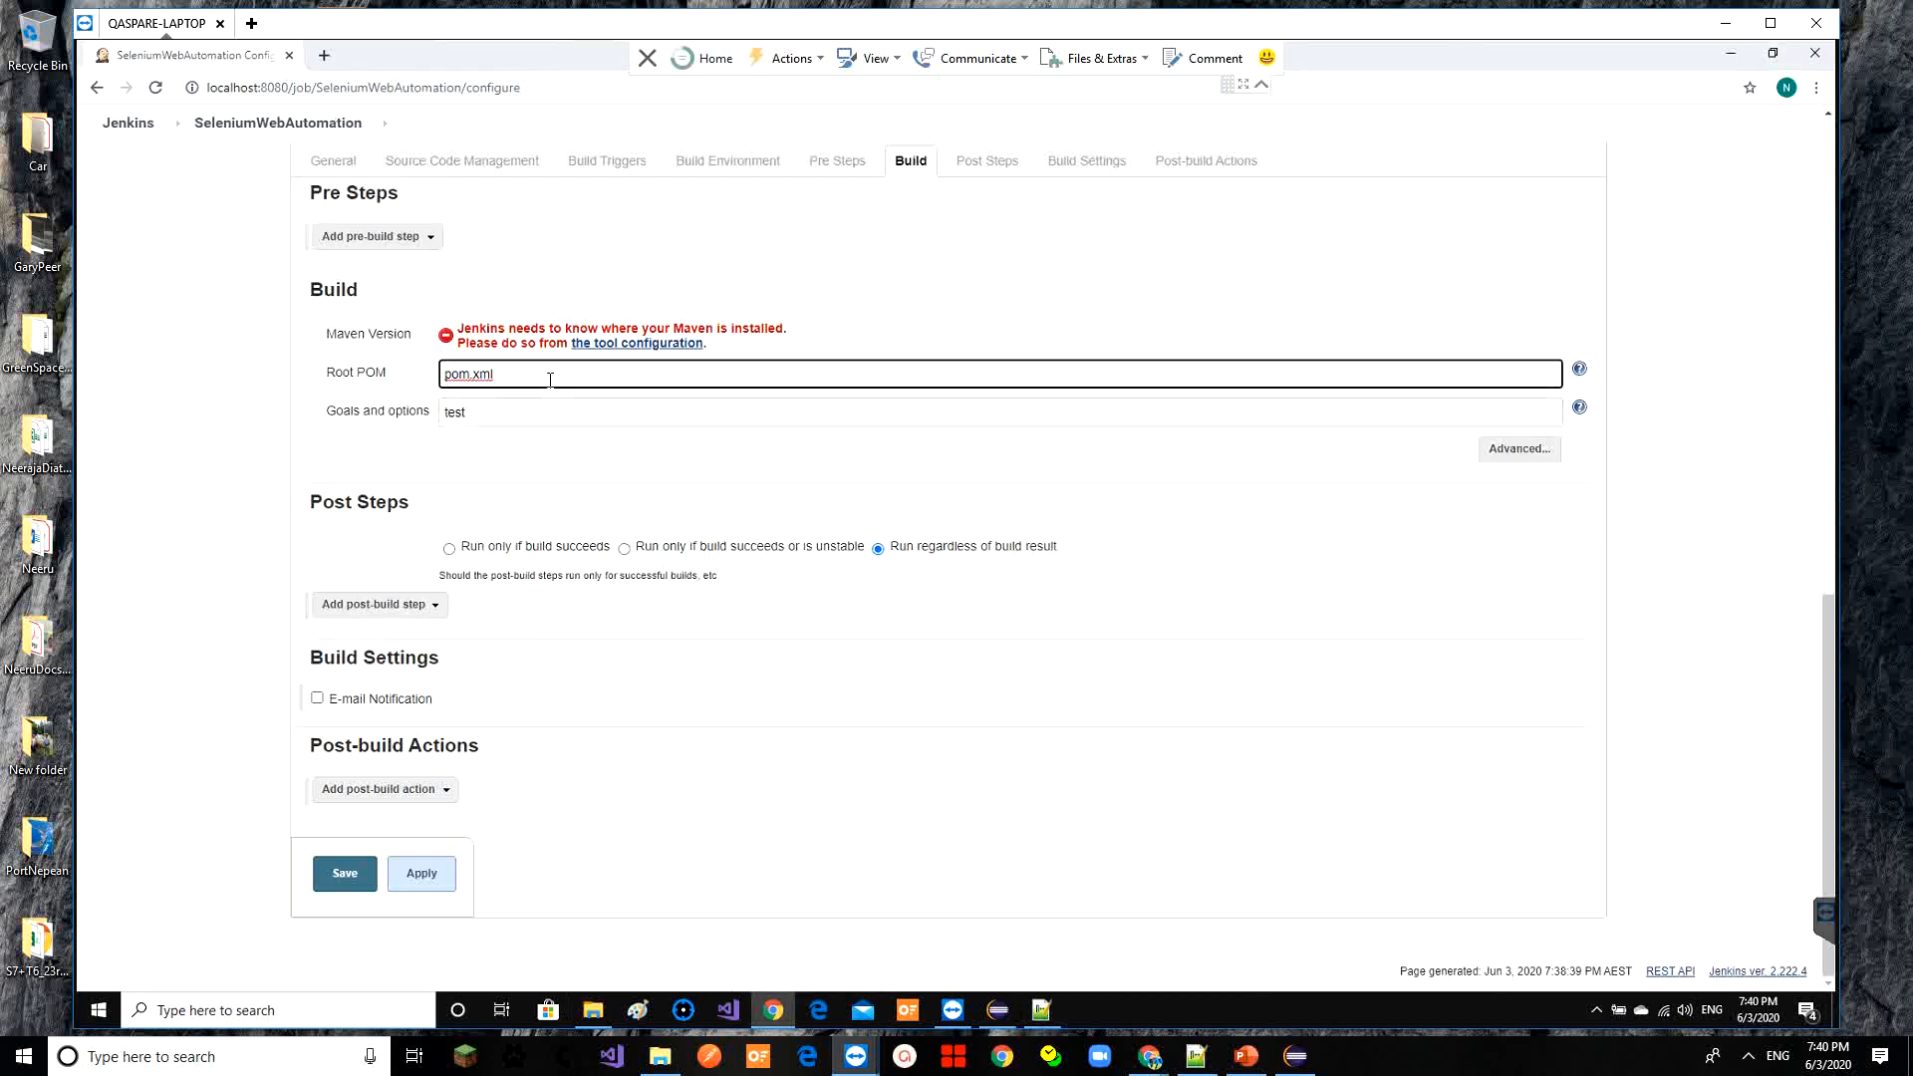
key("ctrl+v")
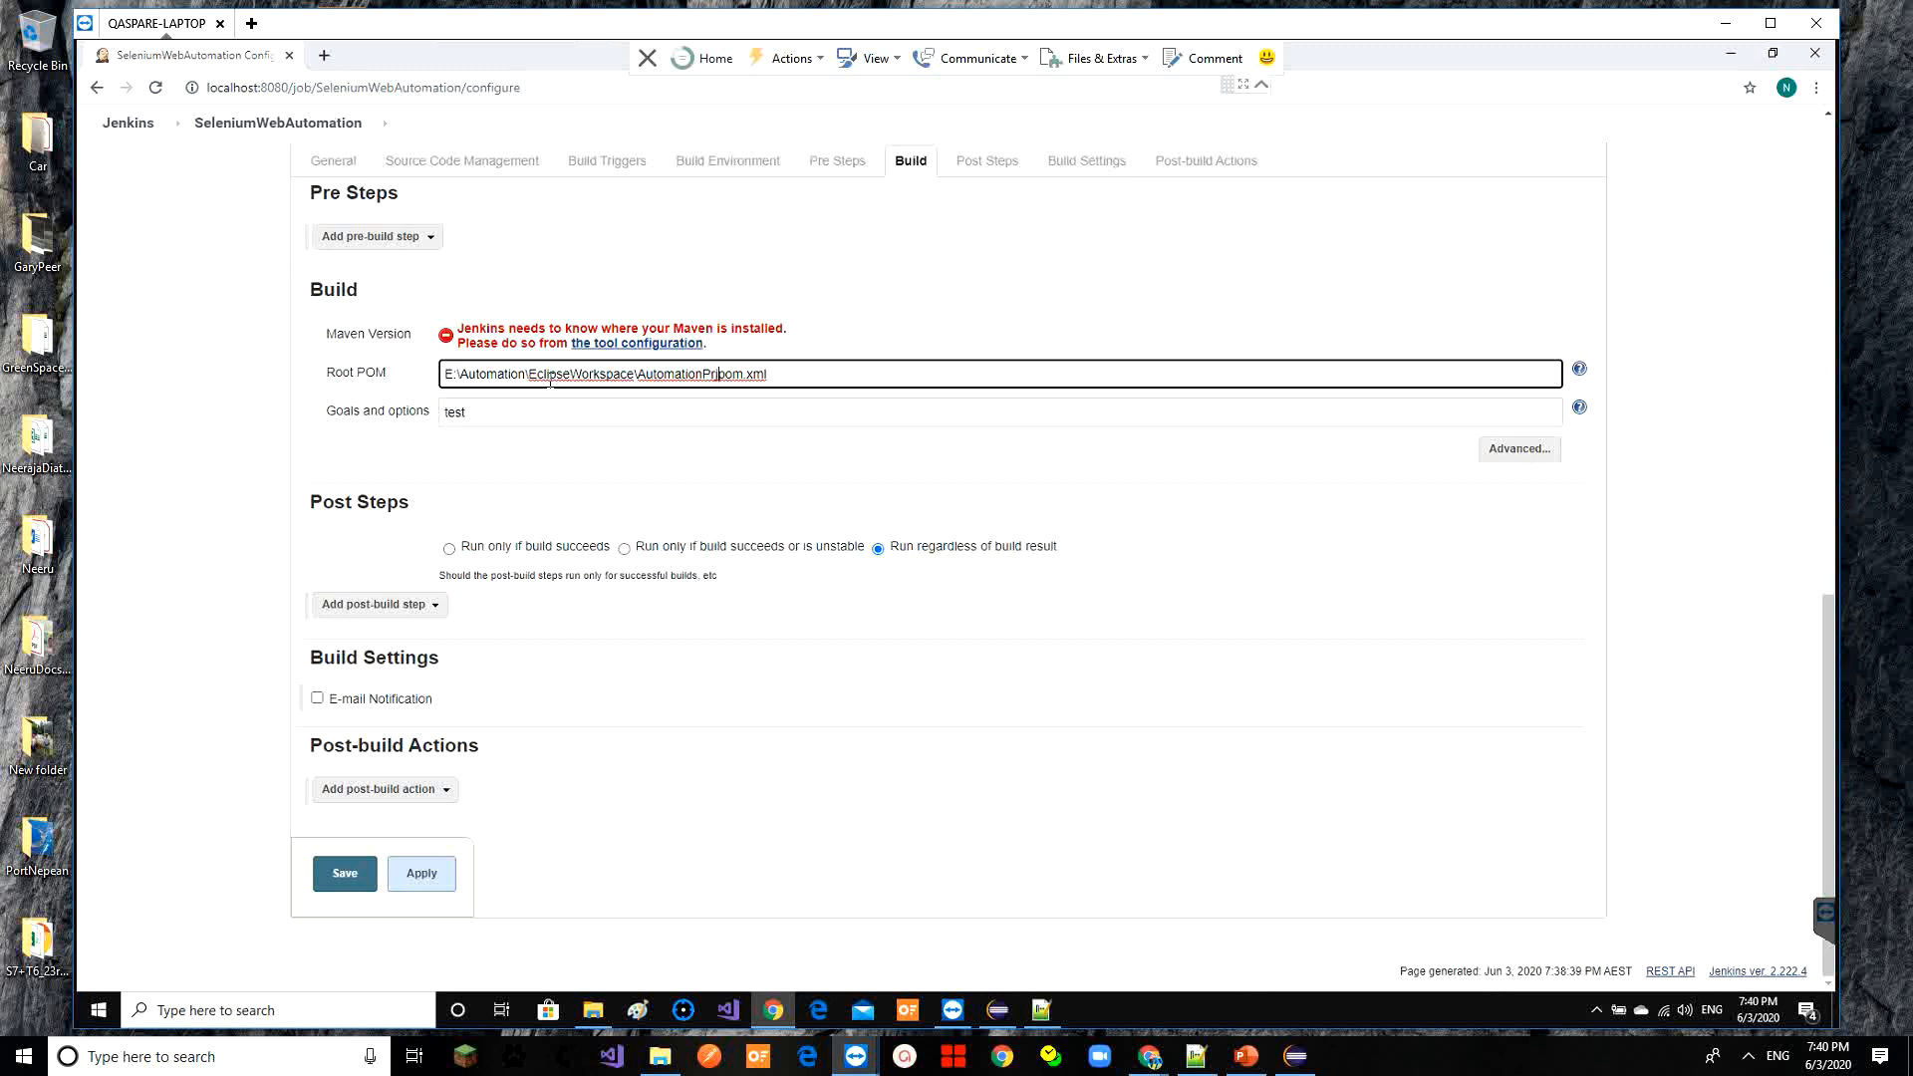
type("j/")
key("BackSpace")
type("\\")
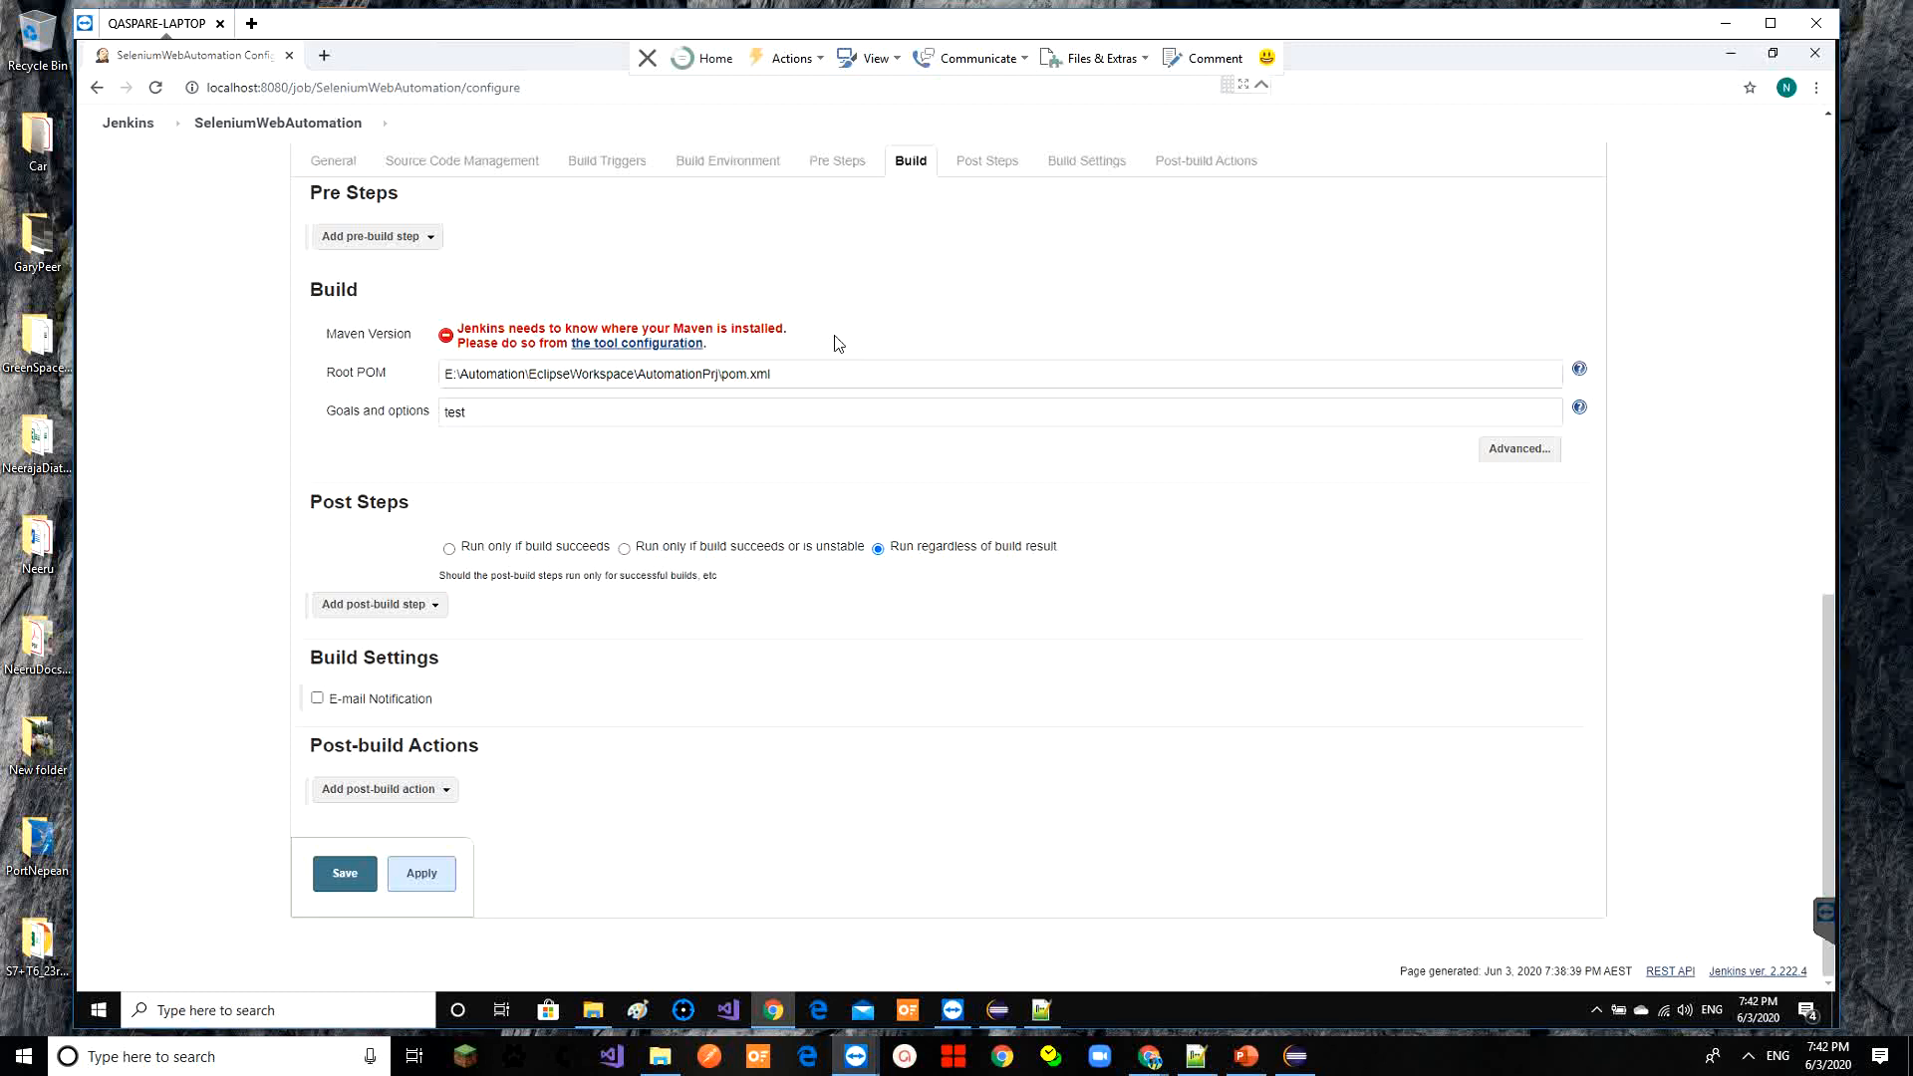
left_click(355, 859)
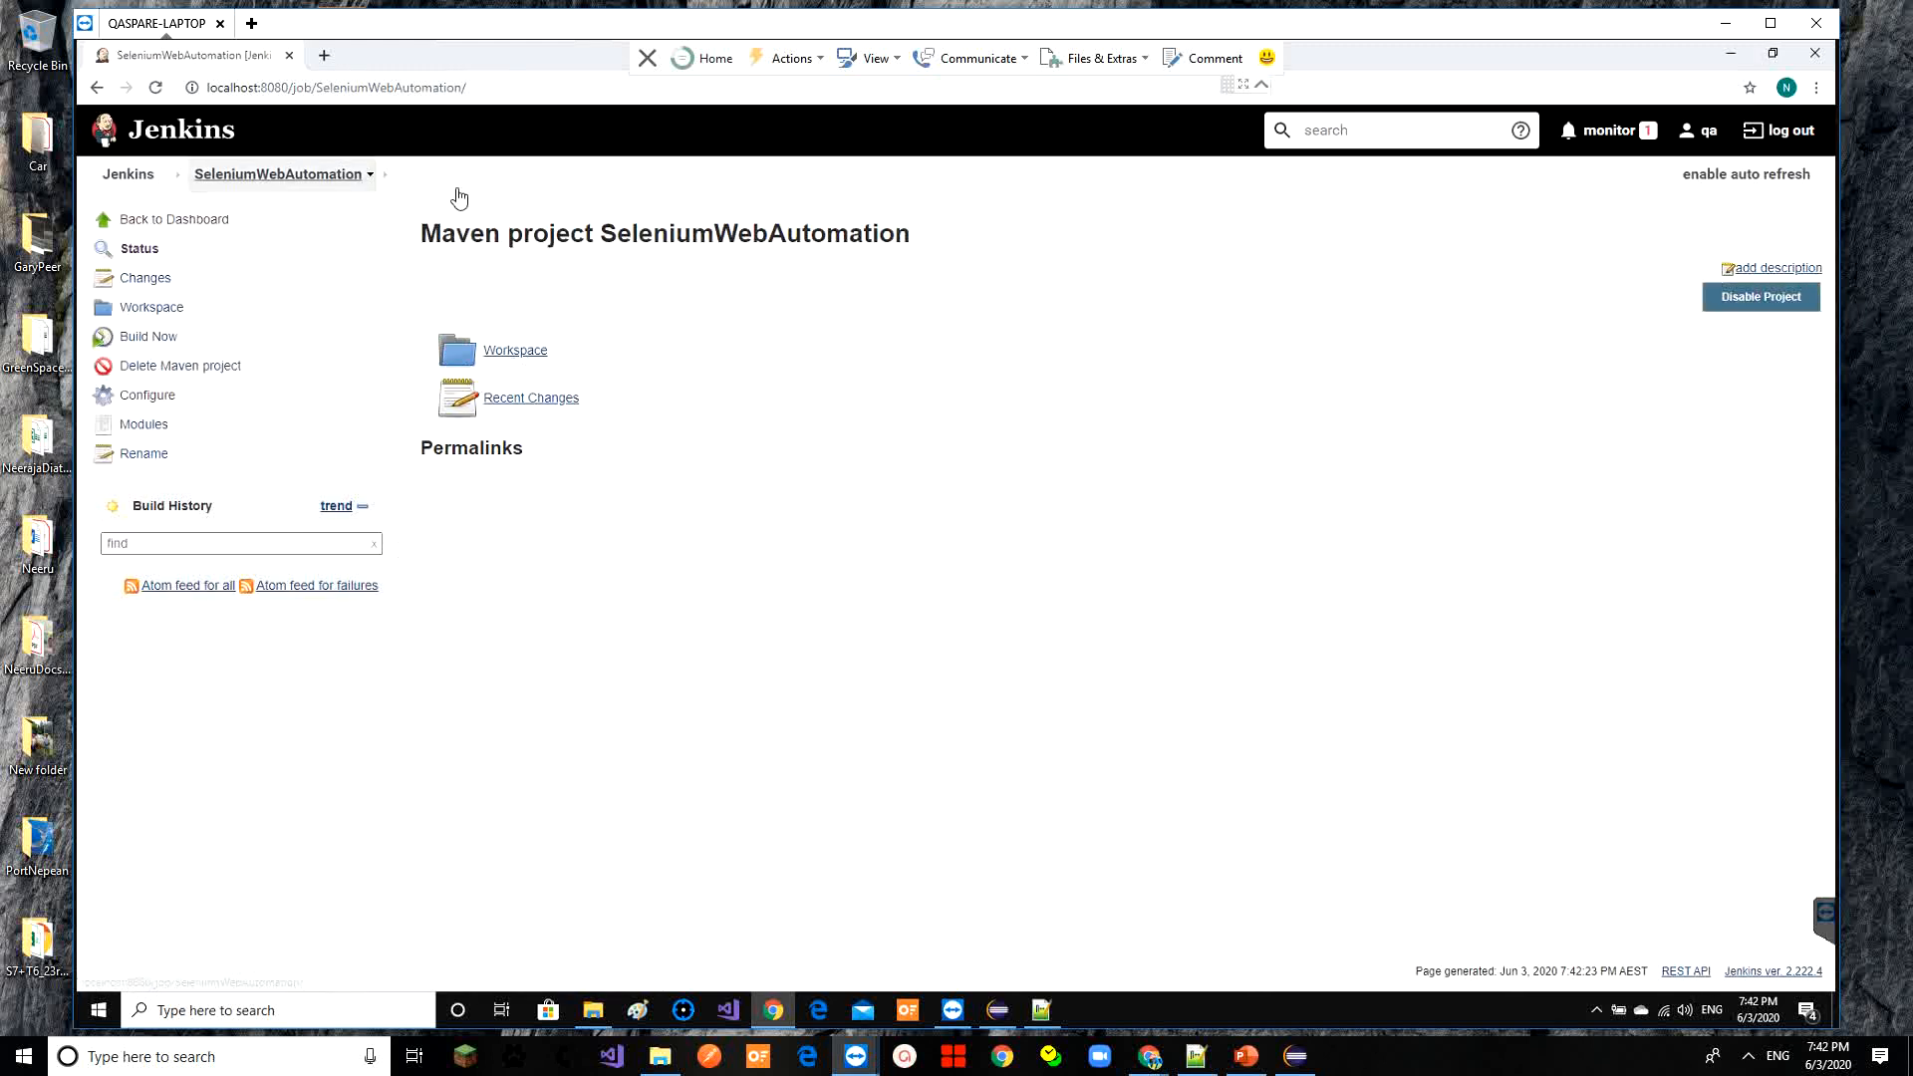
left_click(1886, 438)
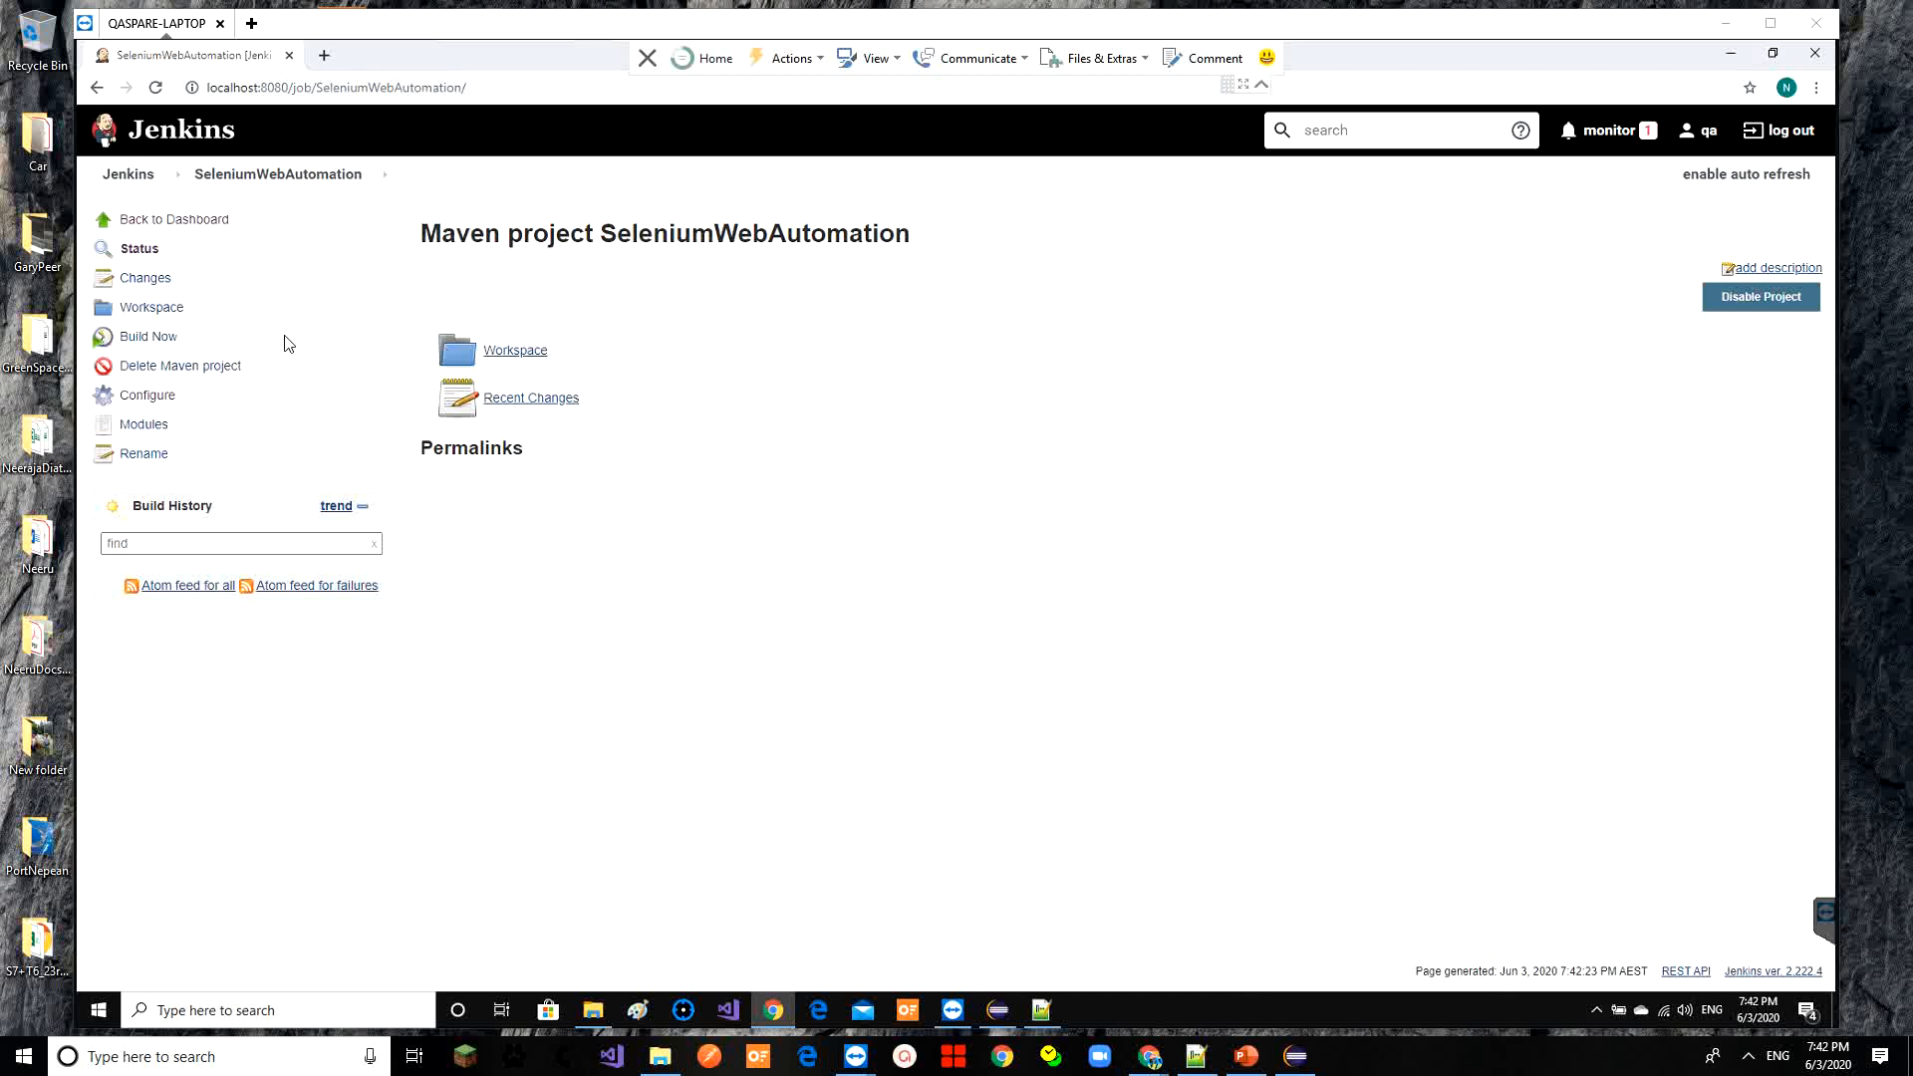
Run build #1 and highlight the 'no Maven installation' error in its console output
left_click(149, 340)
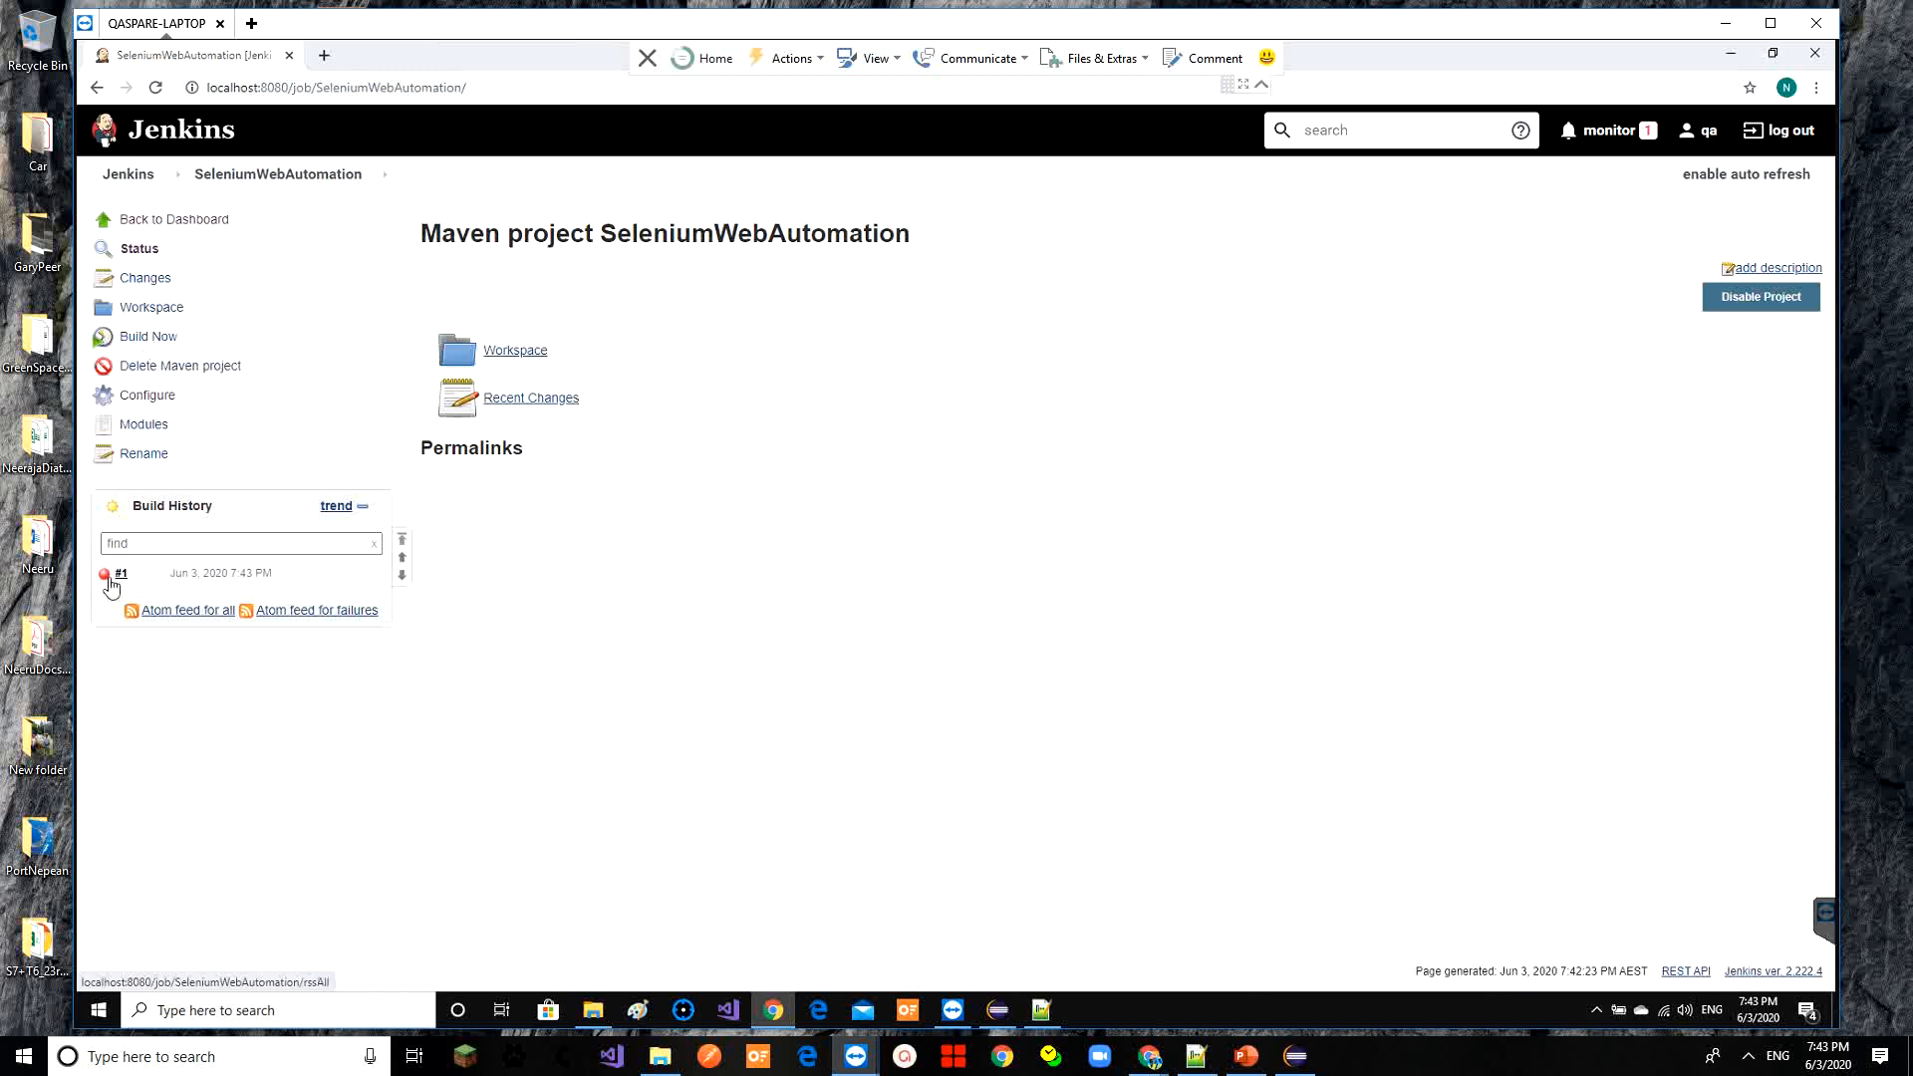
left_click(121, 575)
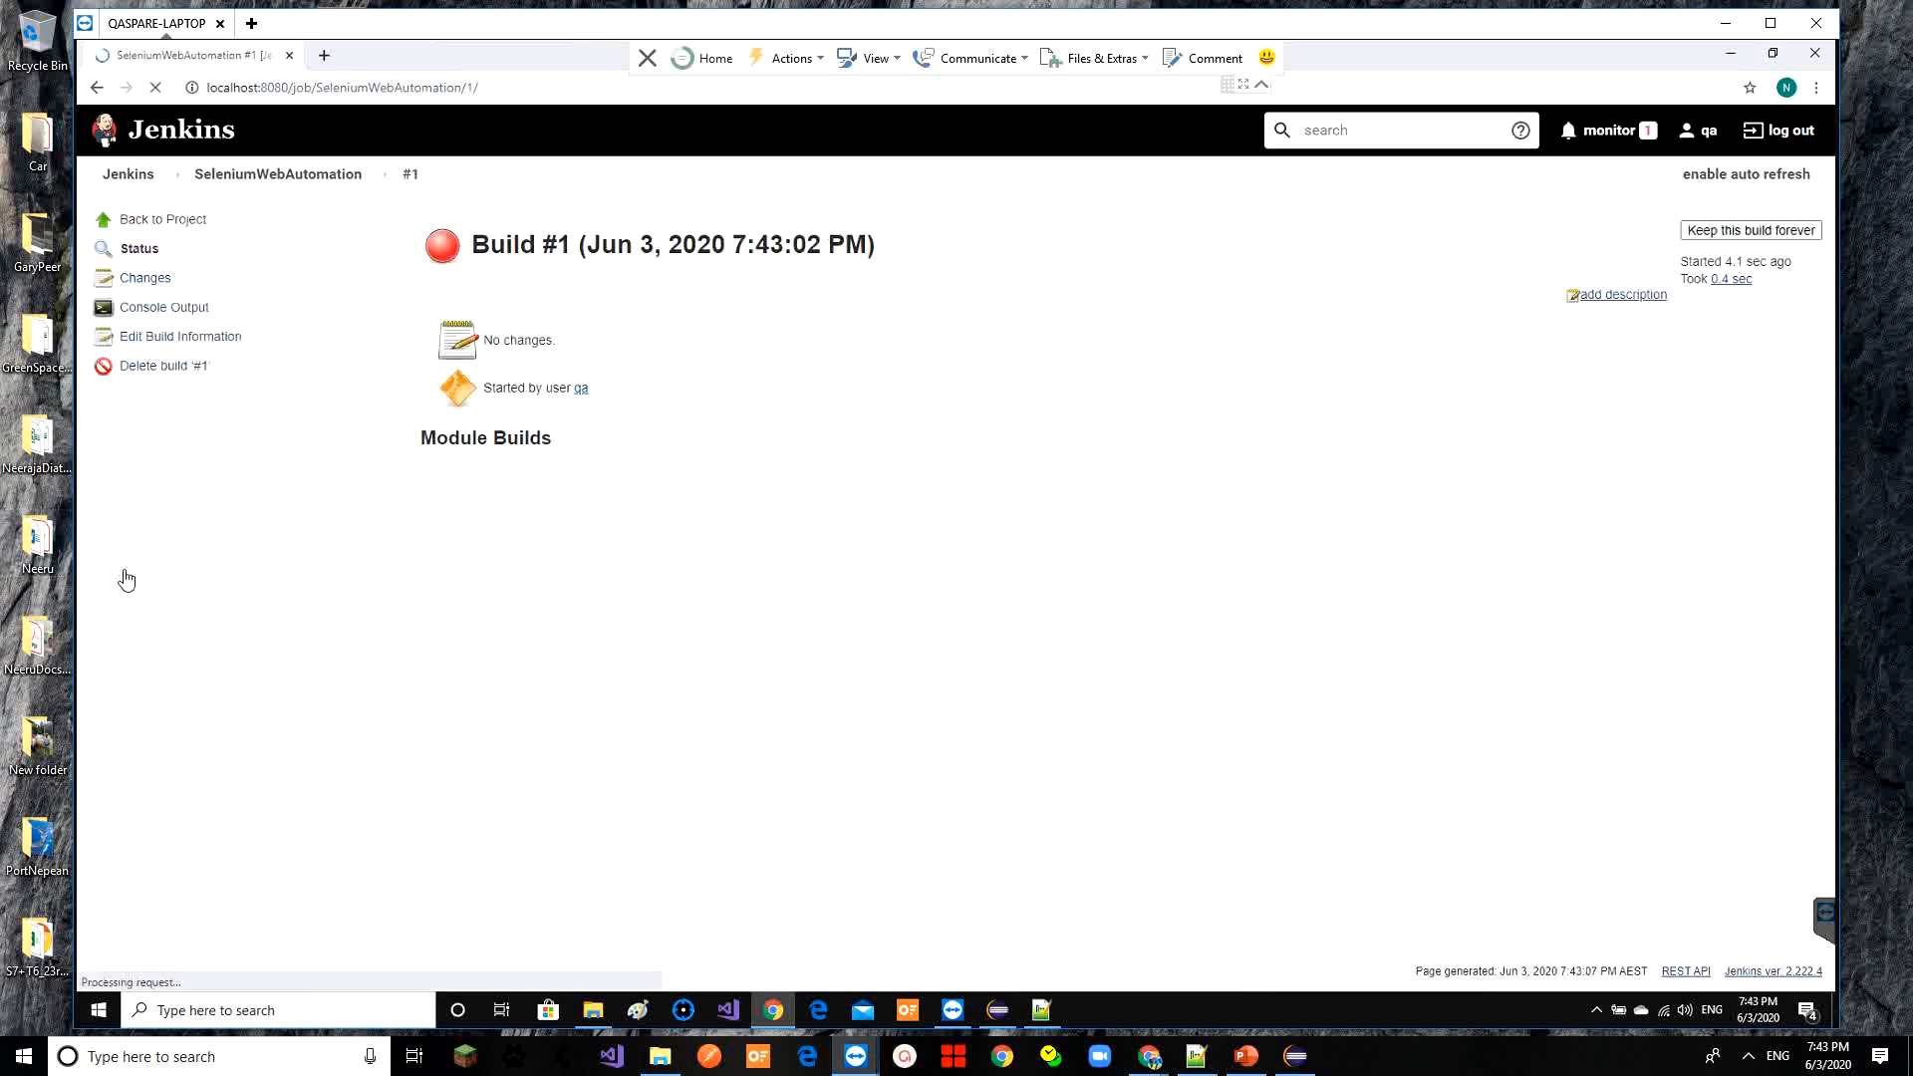
left_click(175, 311)
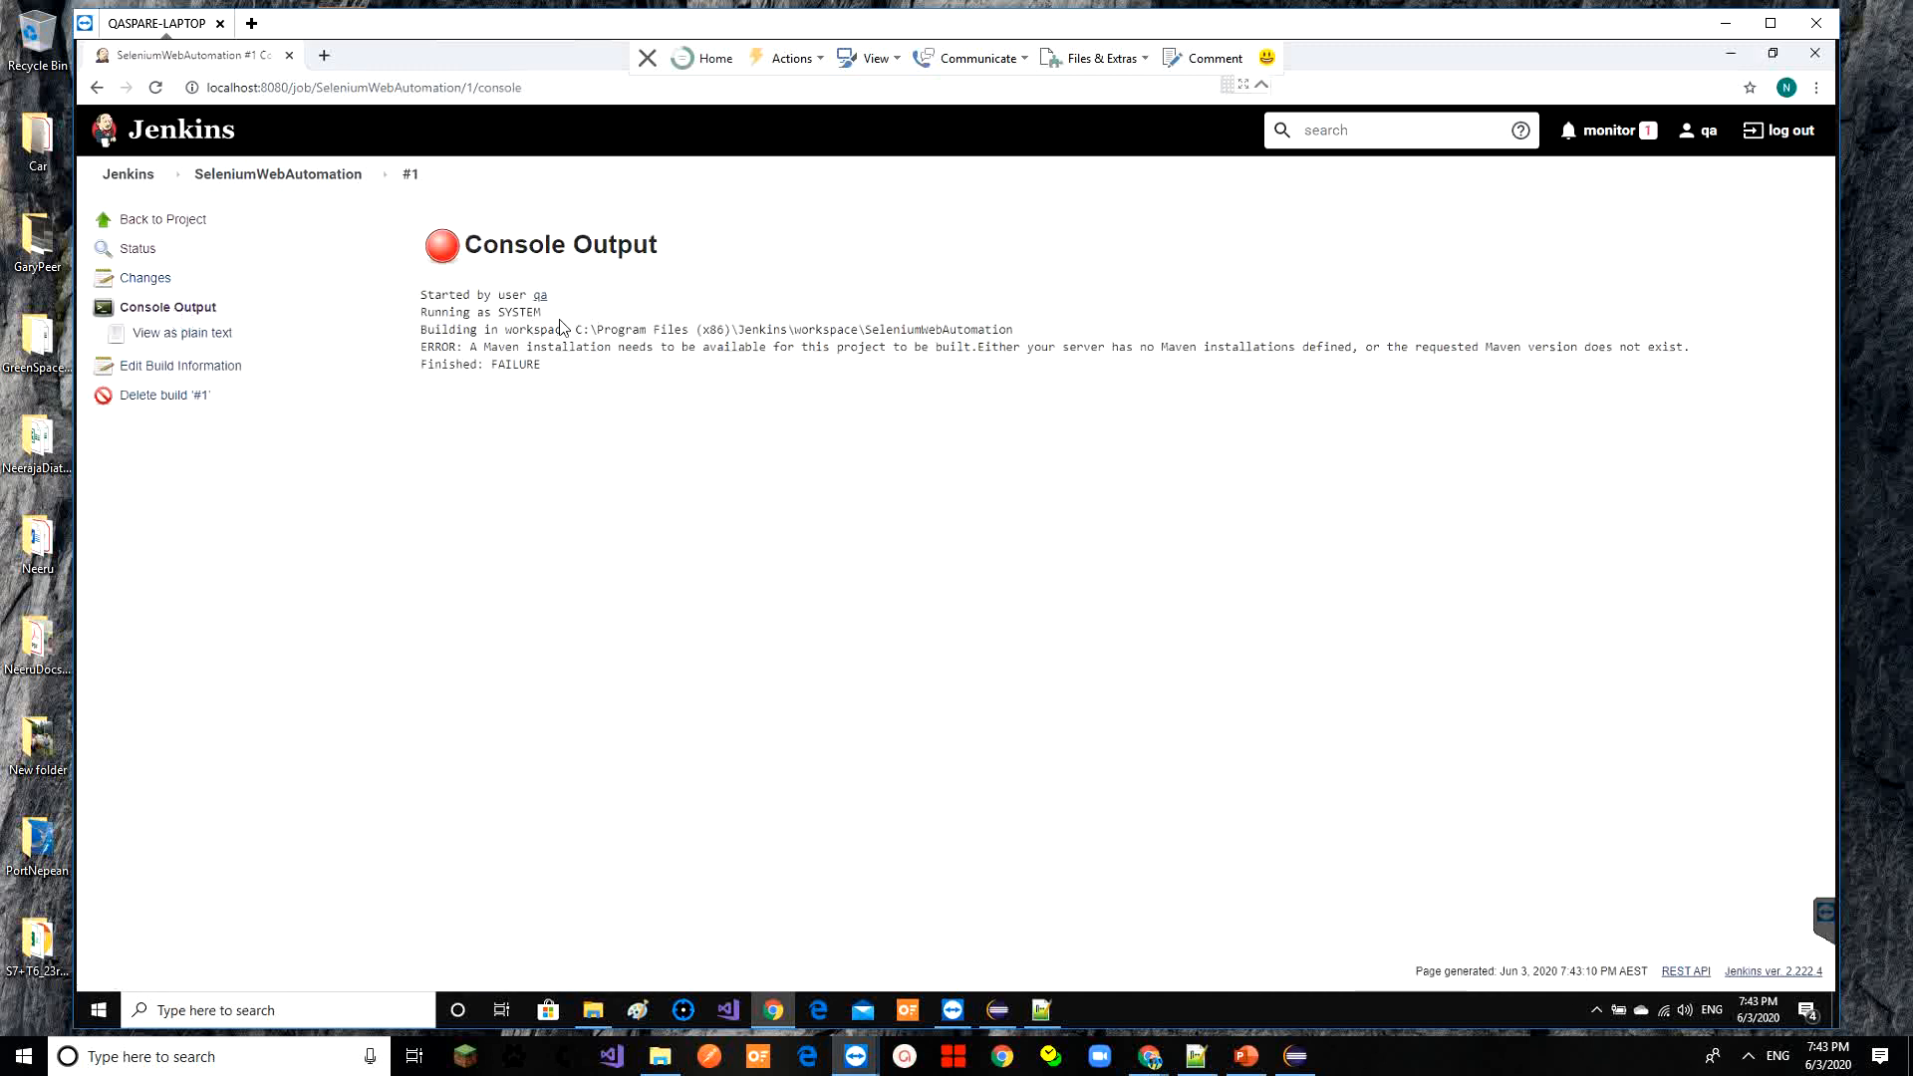
left_click_drag(534, 329, 629, 368)
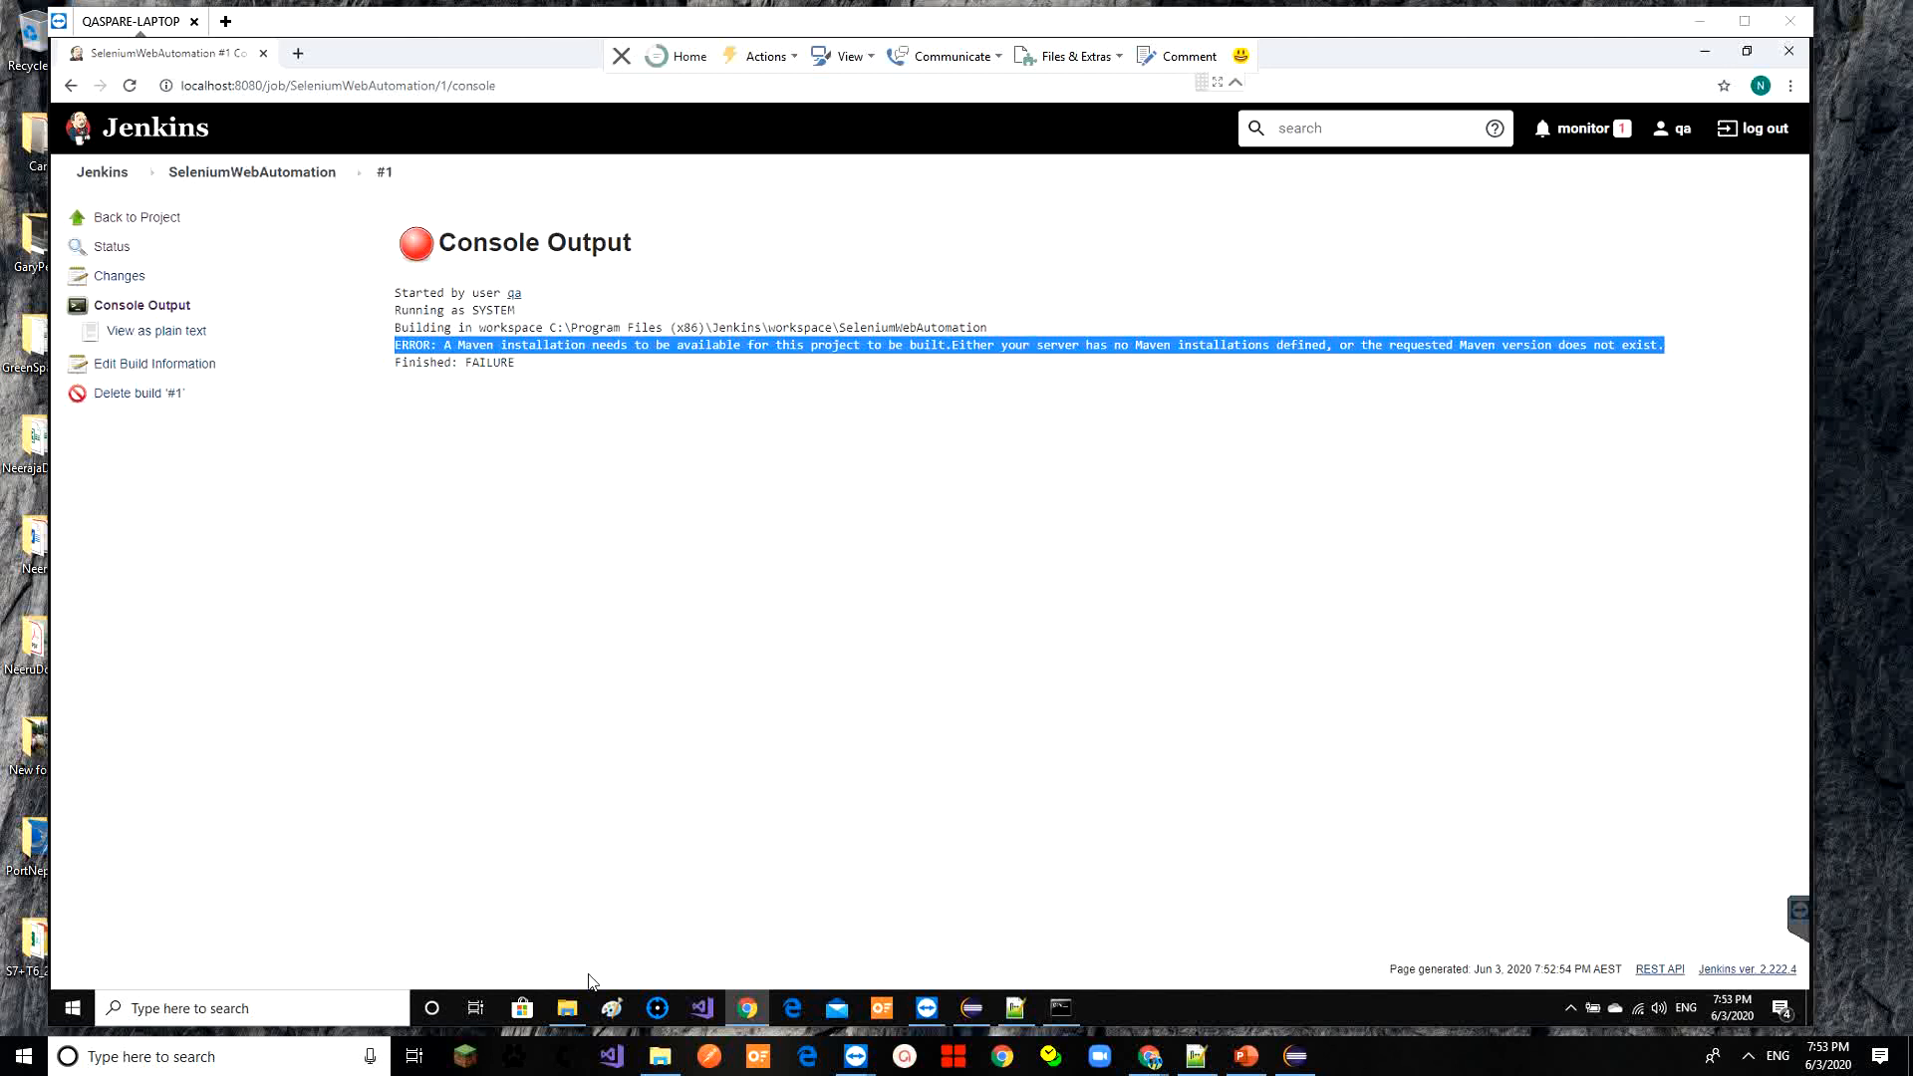
Locate E:\Automation\Installable\apache-maven-3.6.3-bin\apache-maven-3.6.3 in File Explorer, select its path, then minimize
left_click(566, 1009)
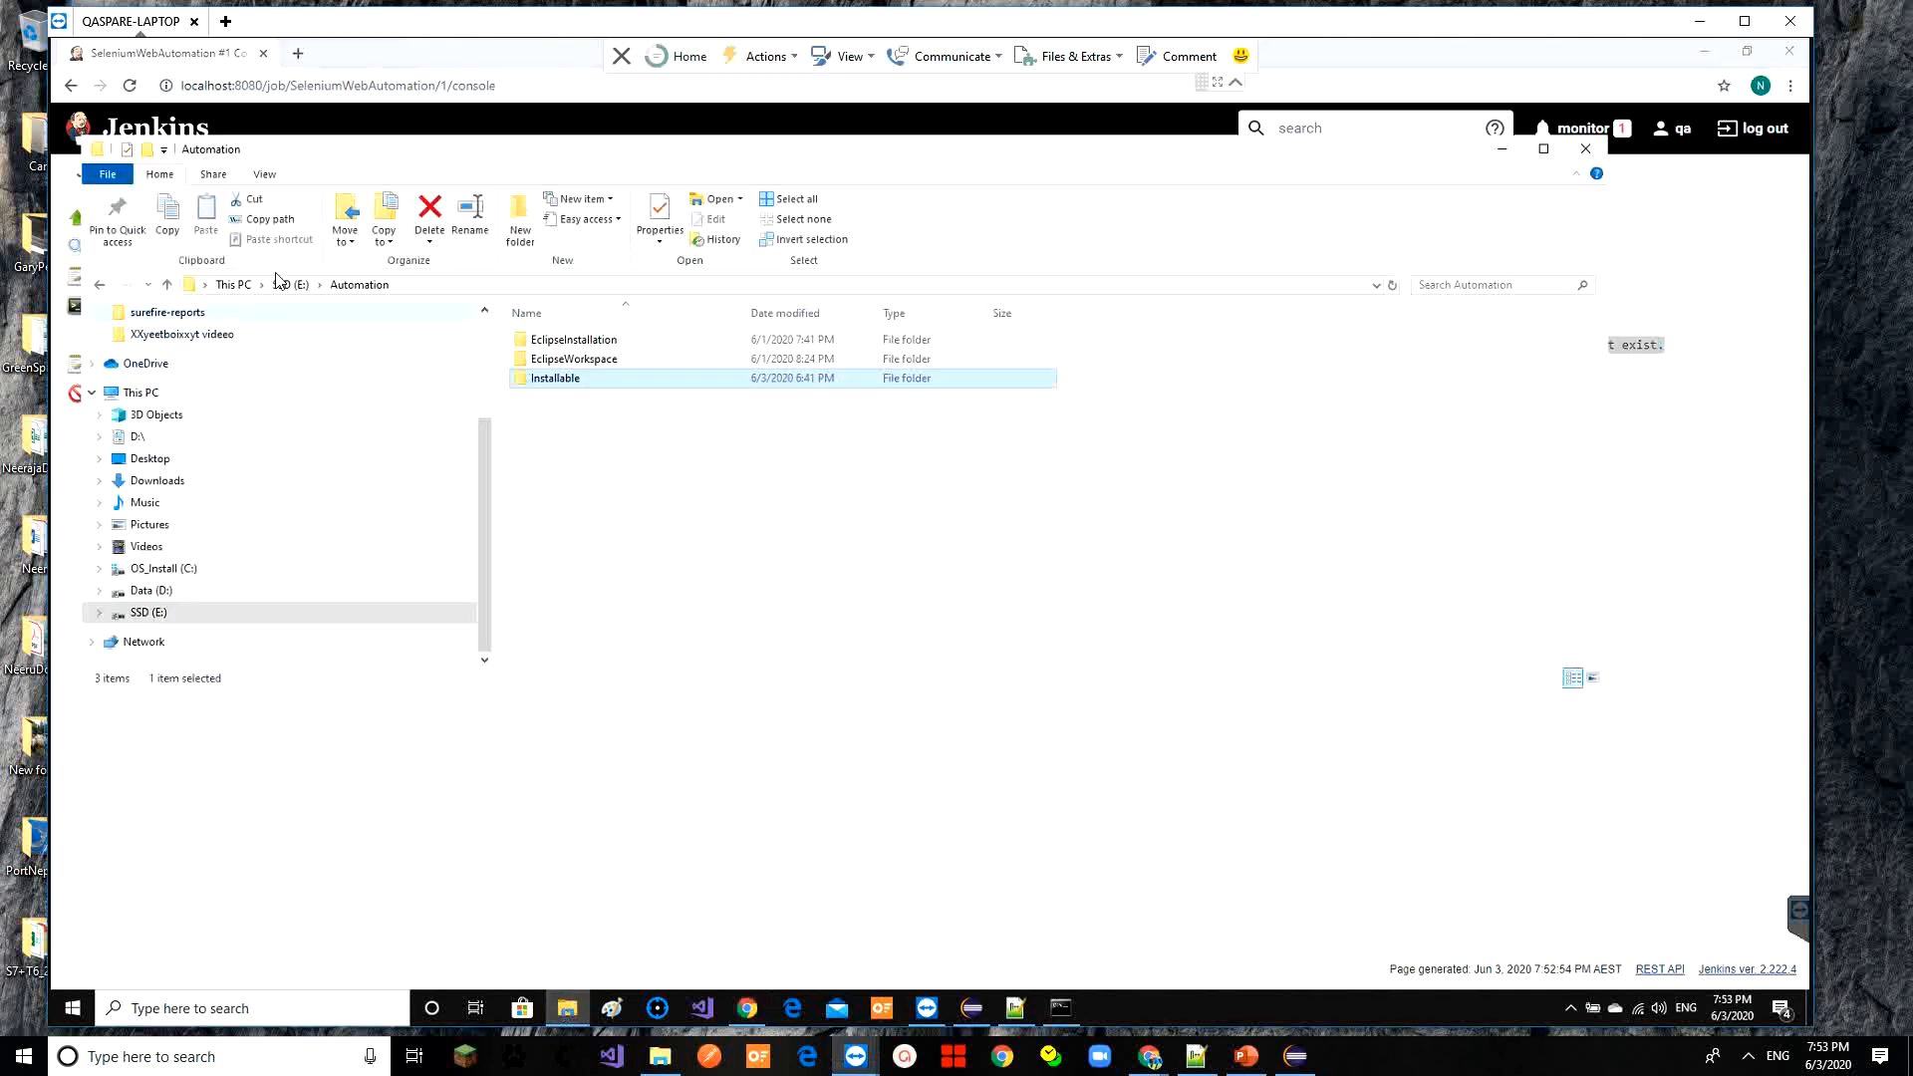
double_click(555, 386)
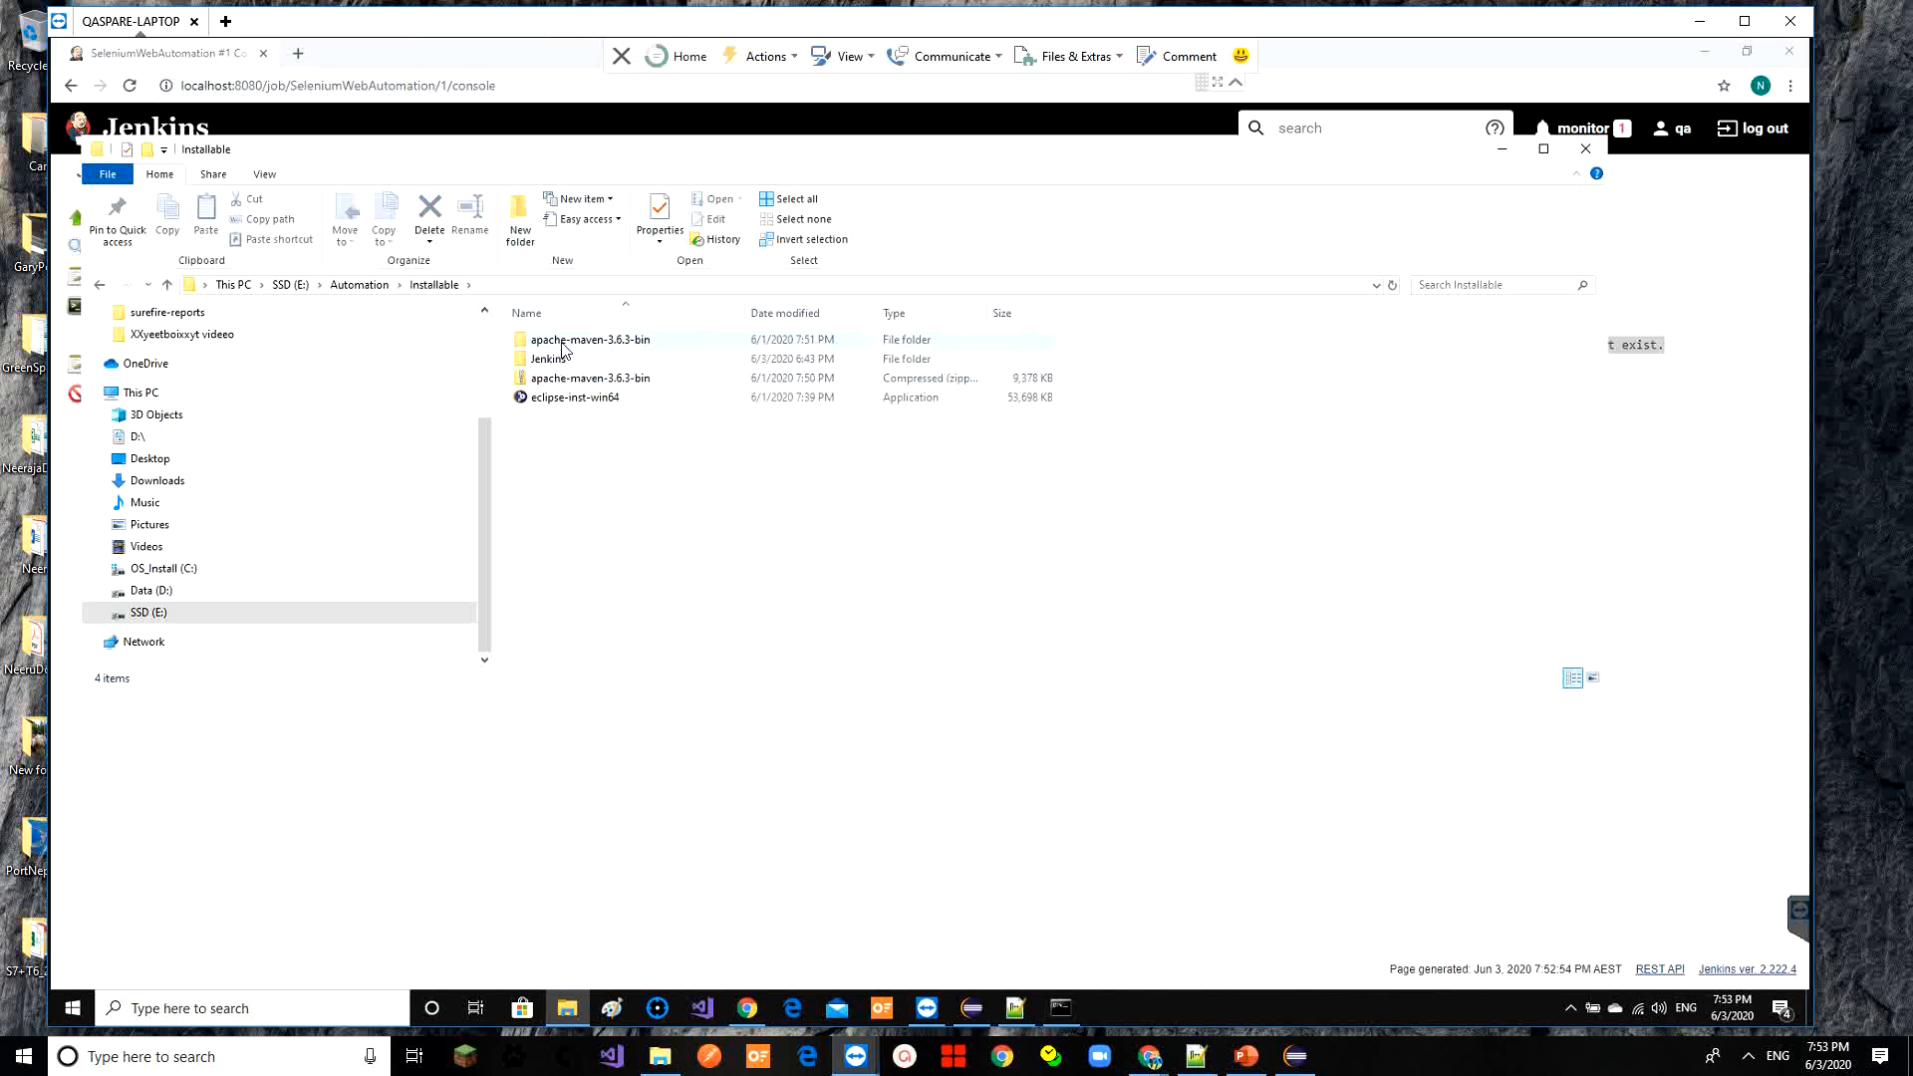
double_click(635, 340)
double_click(635, 343)
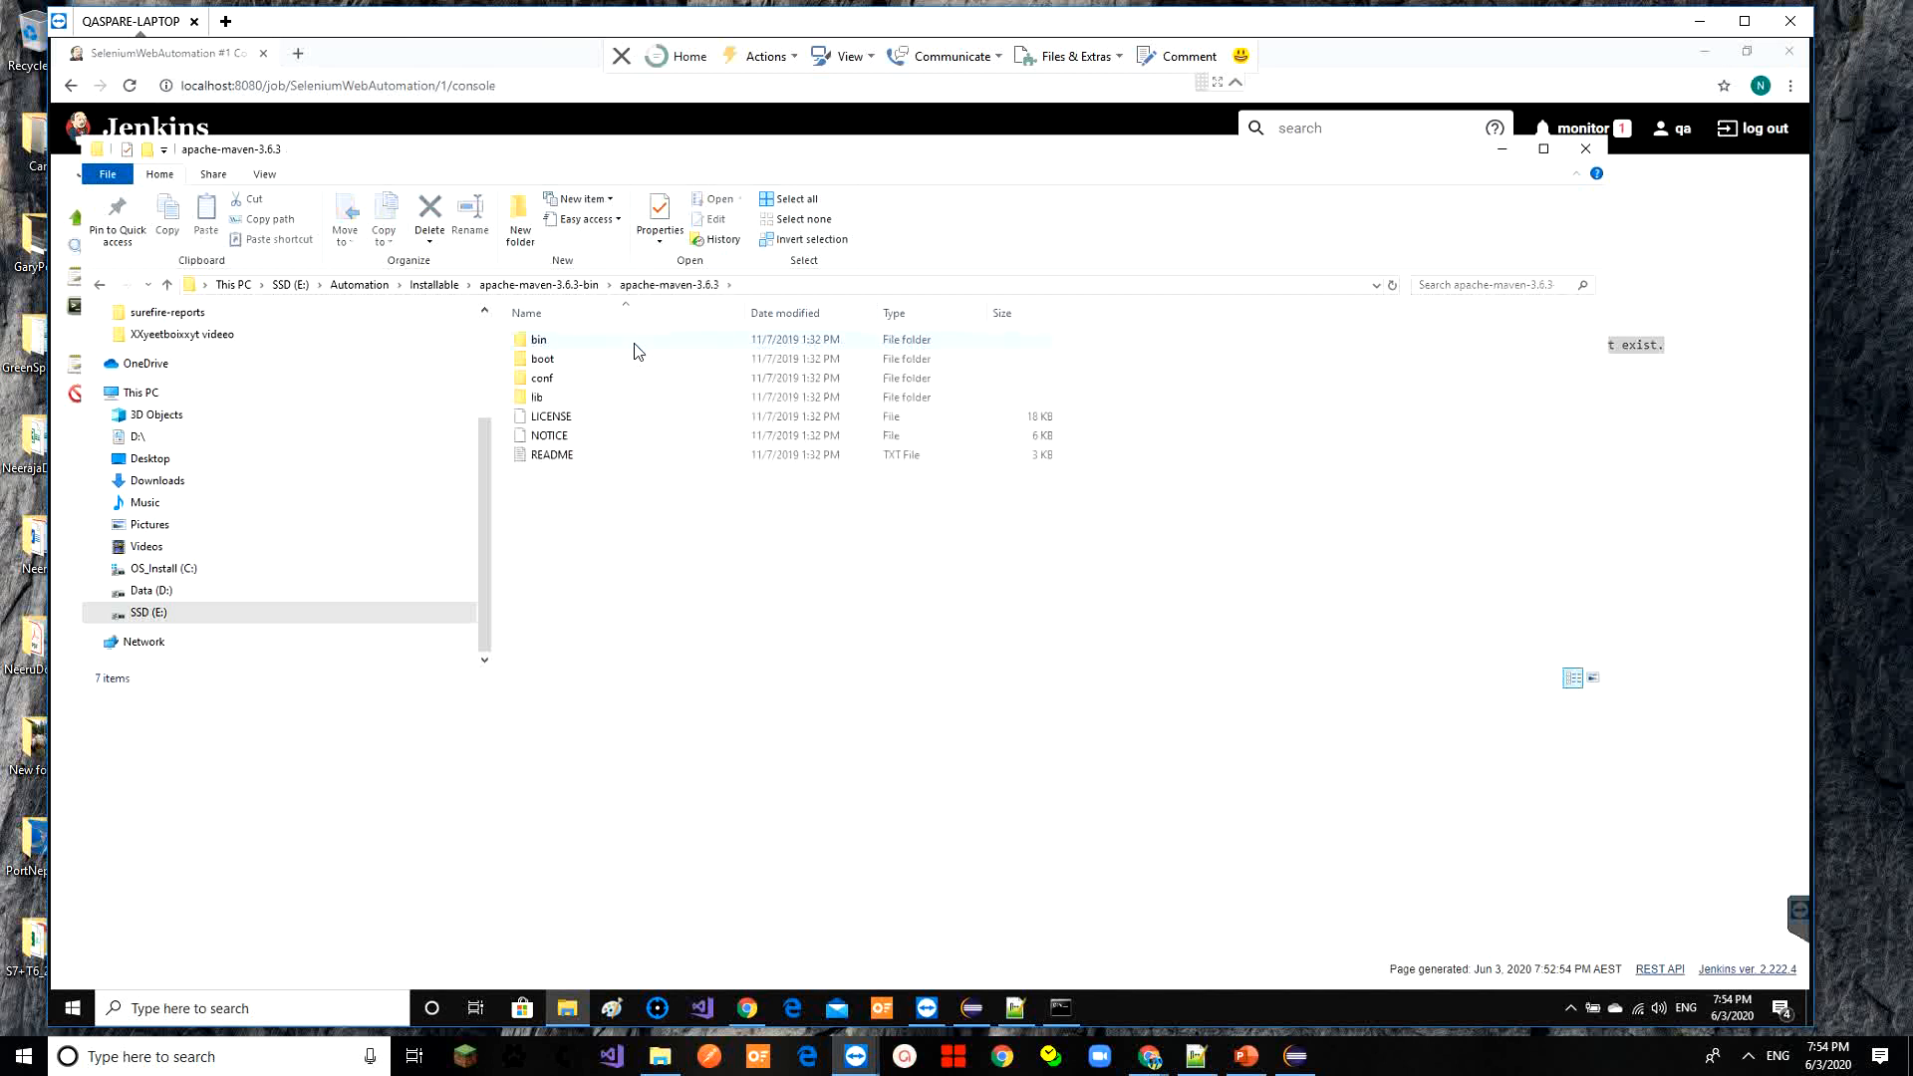
left_click(801, 289)
key("ctrl+c")
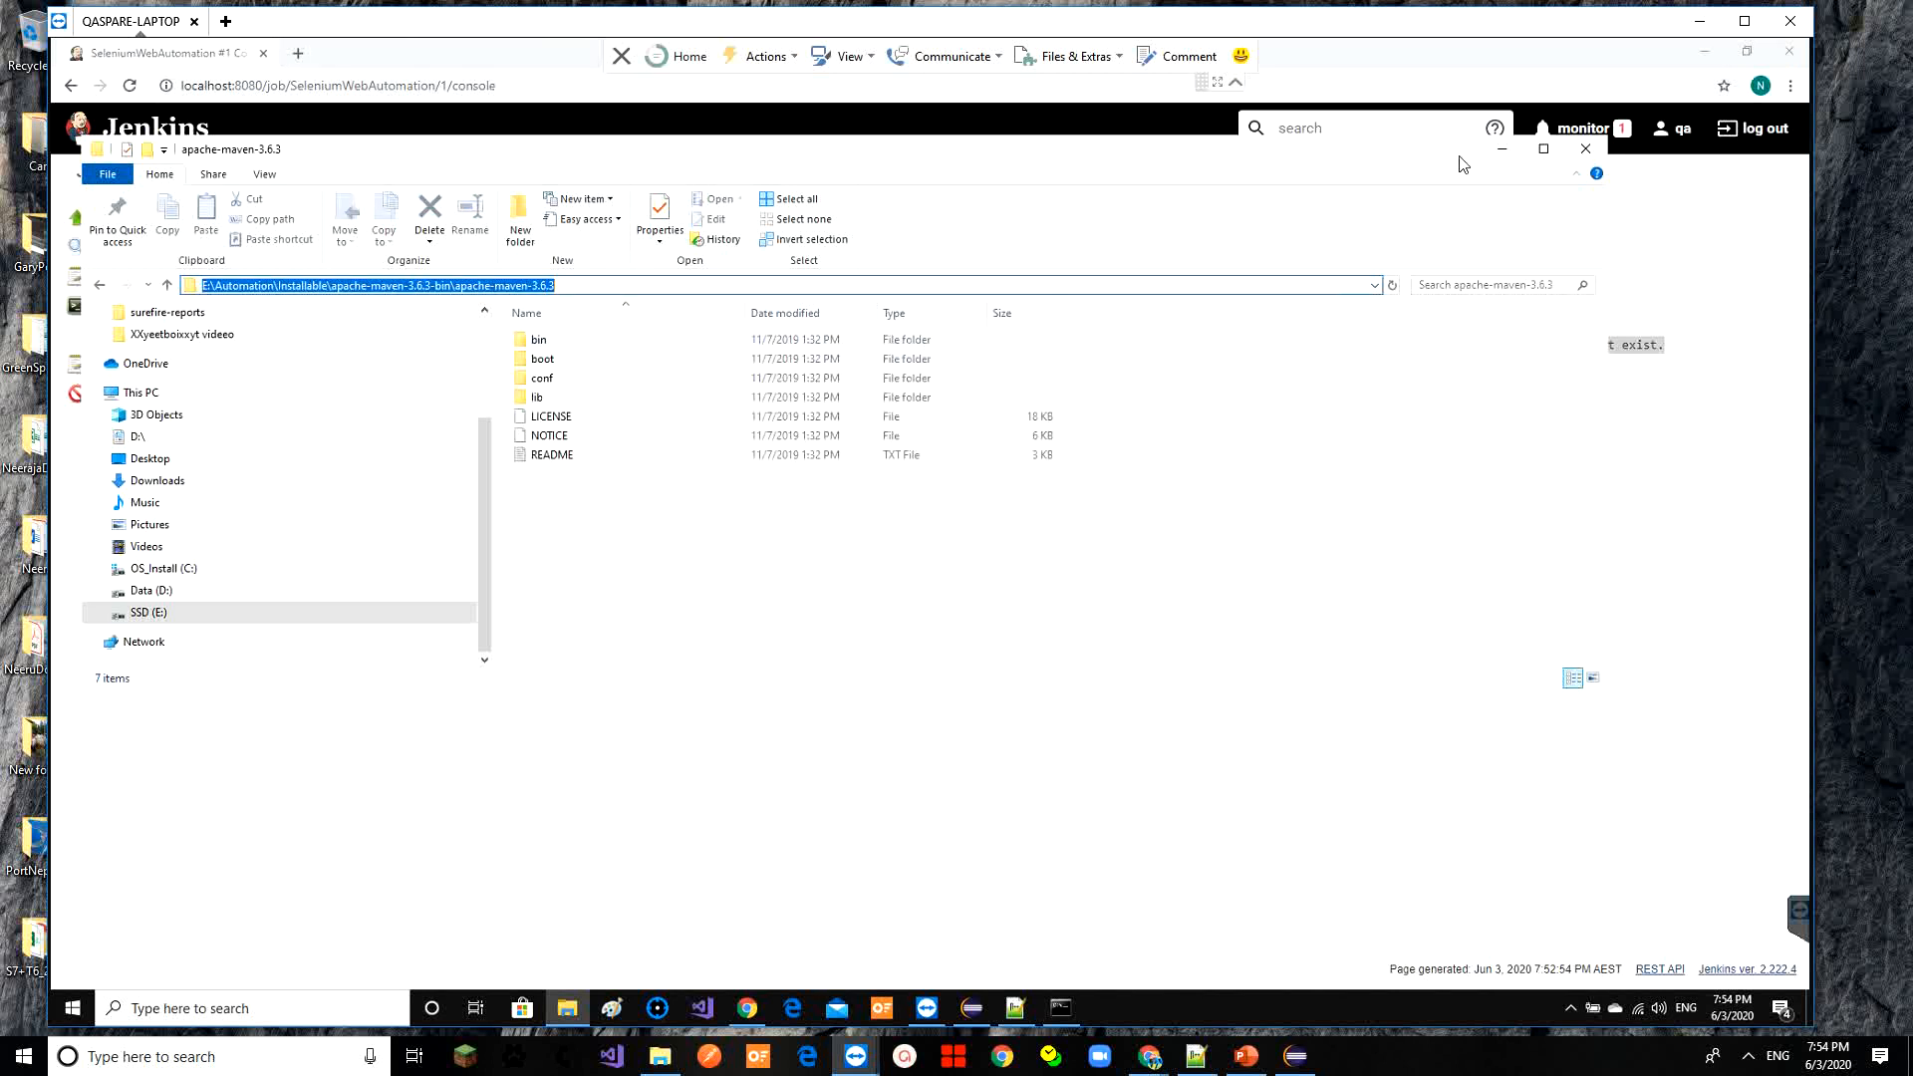
left_click(1499, 158)
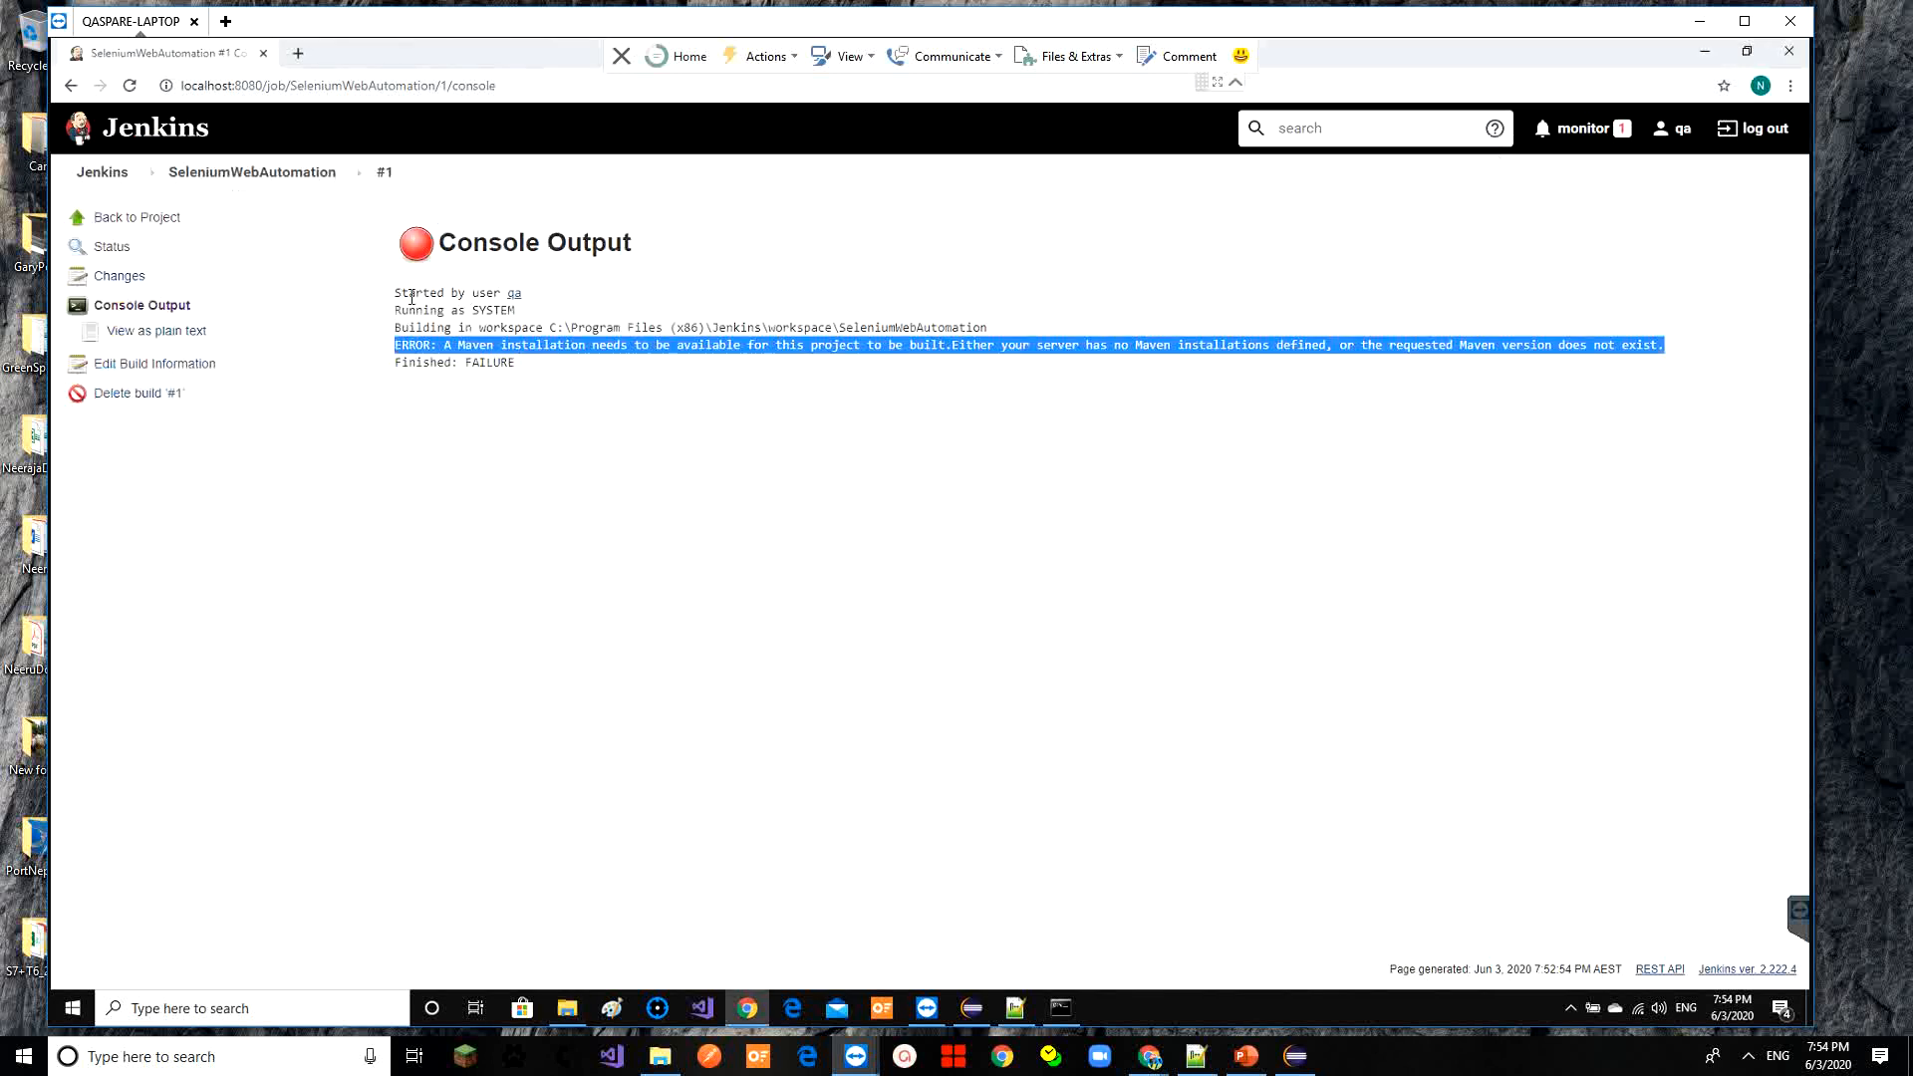
Go from the dashboard through Manage Jenkins to Global Tool Configuration, scrolled to the Maven section
left_click(264, 174)
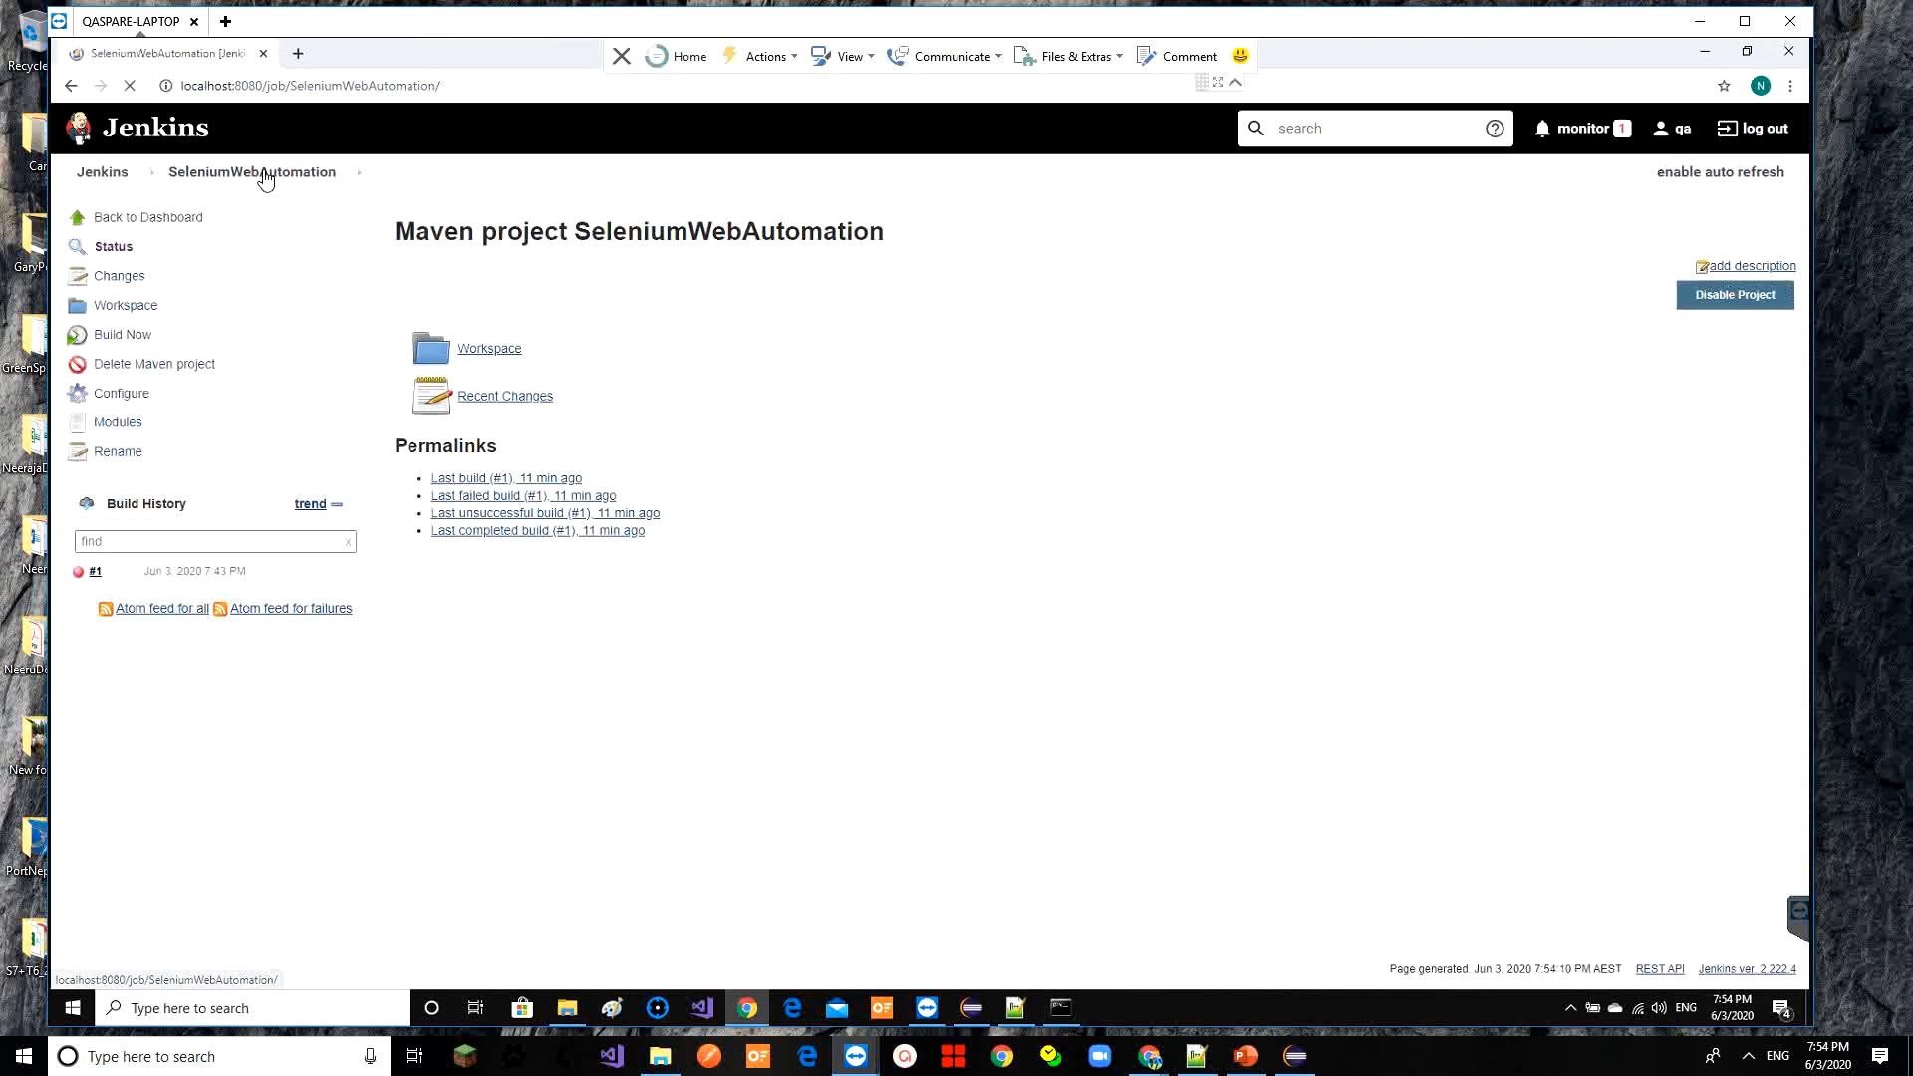
left_click(110, 173)
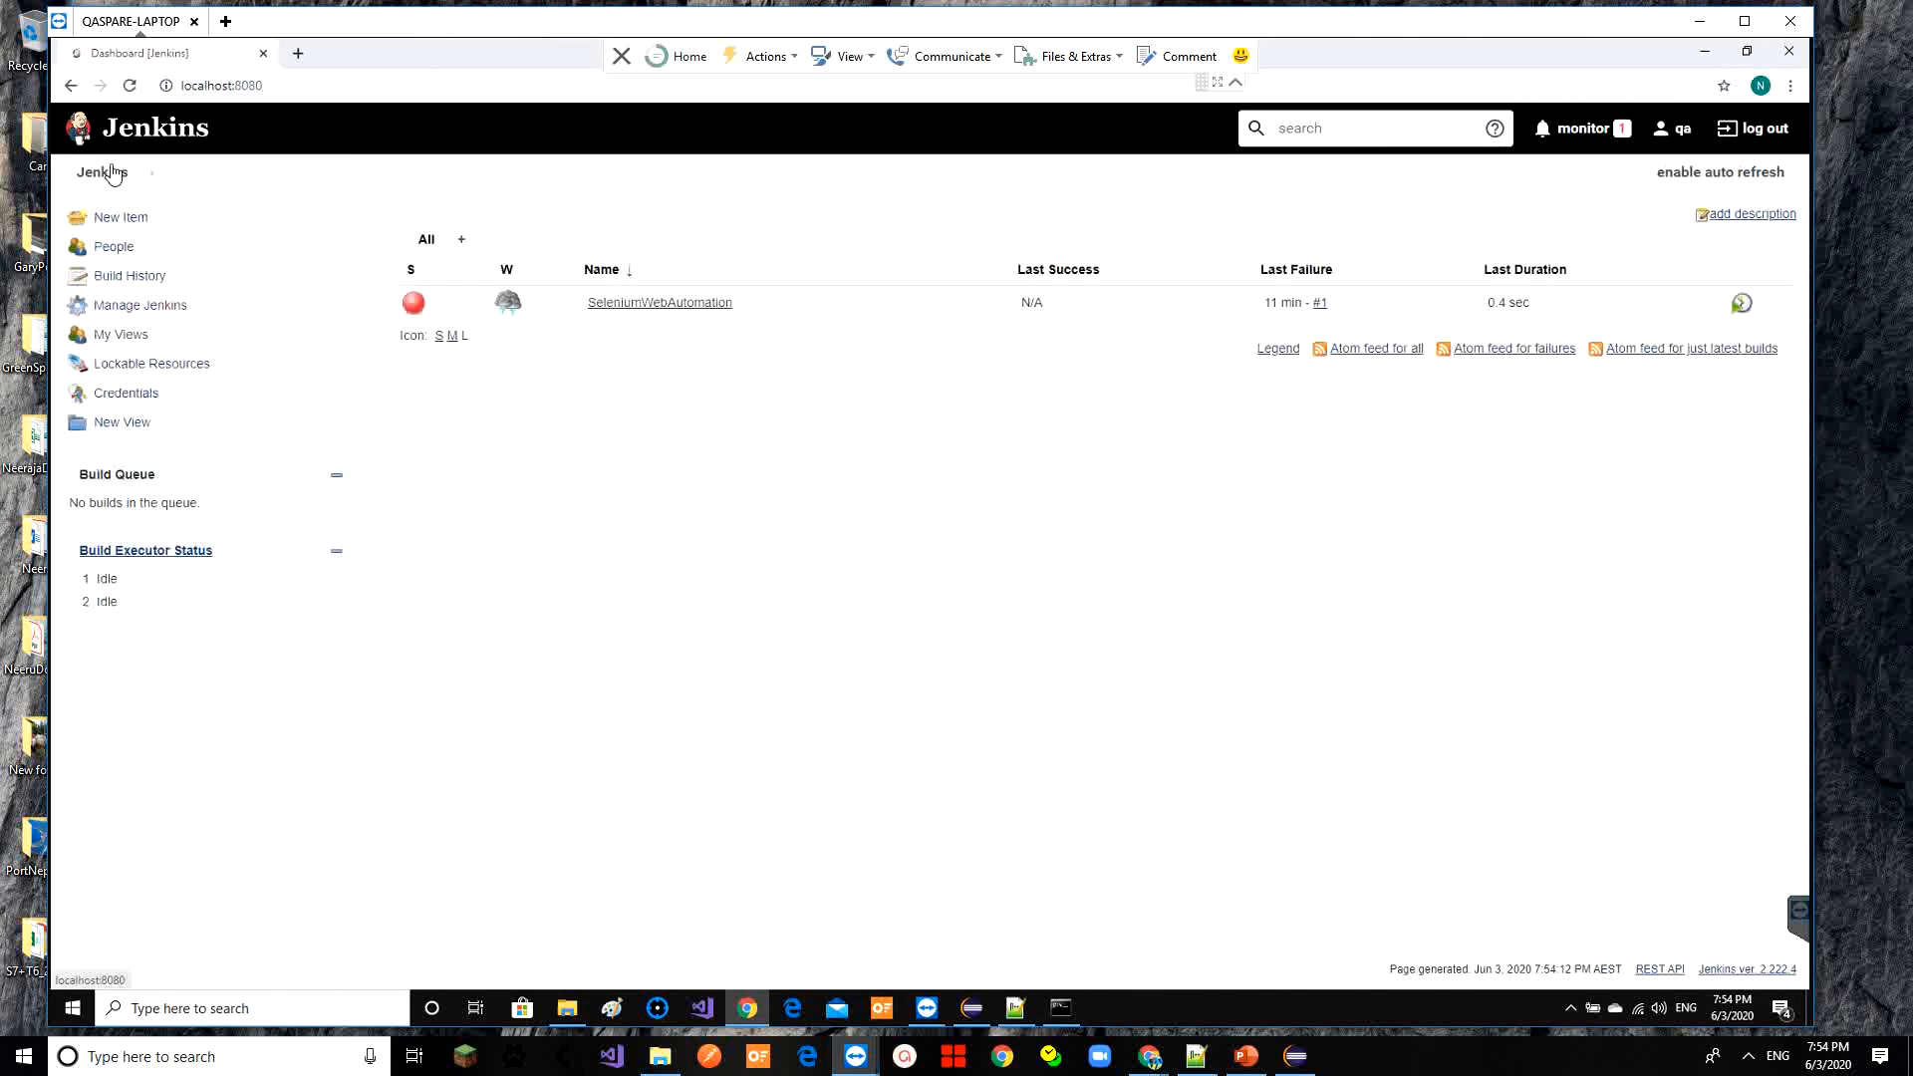
left_click(144, 307)
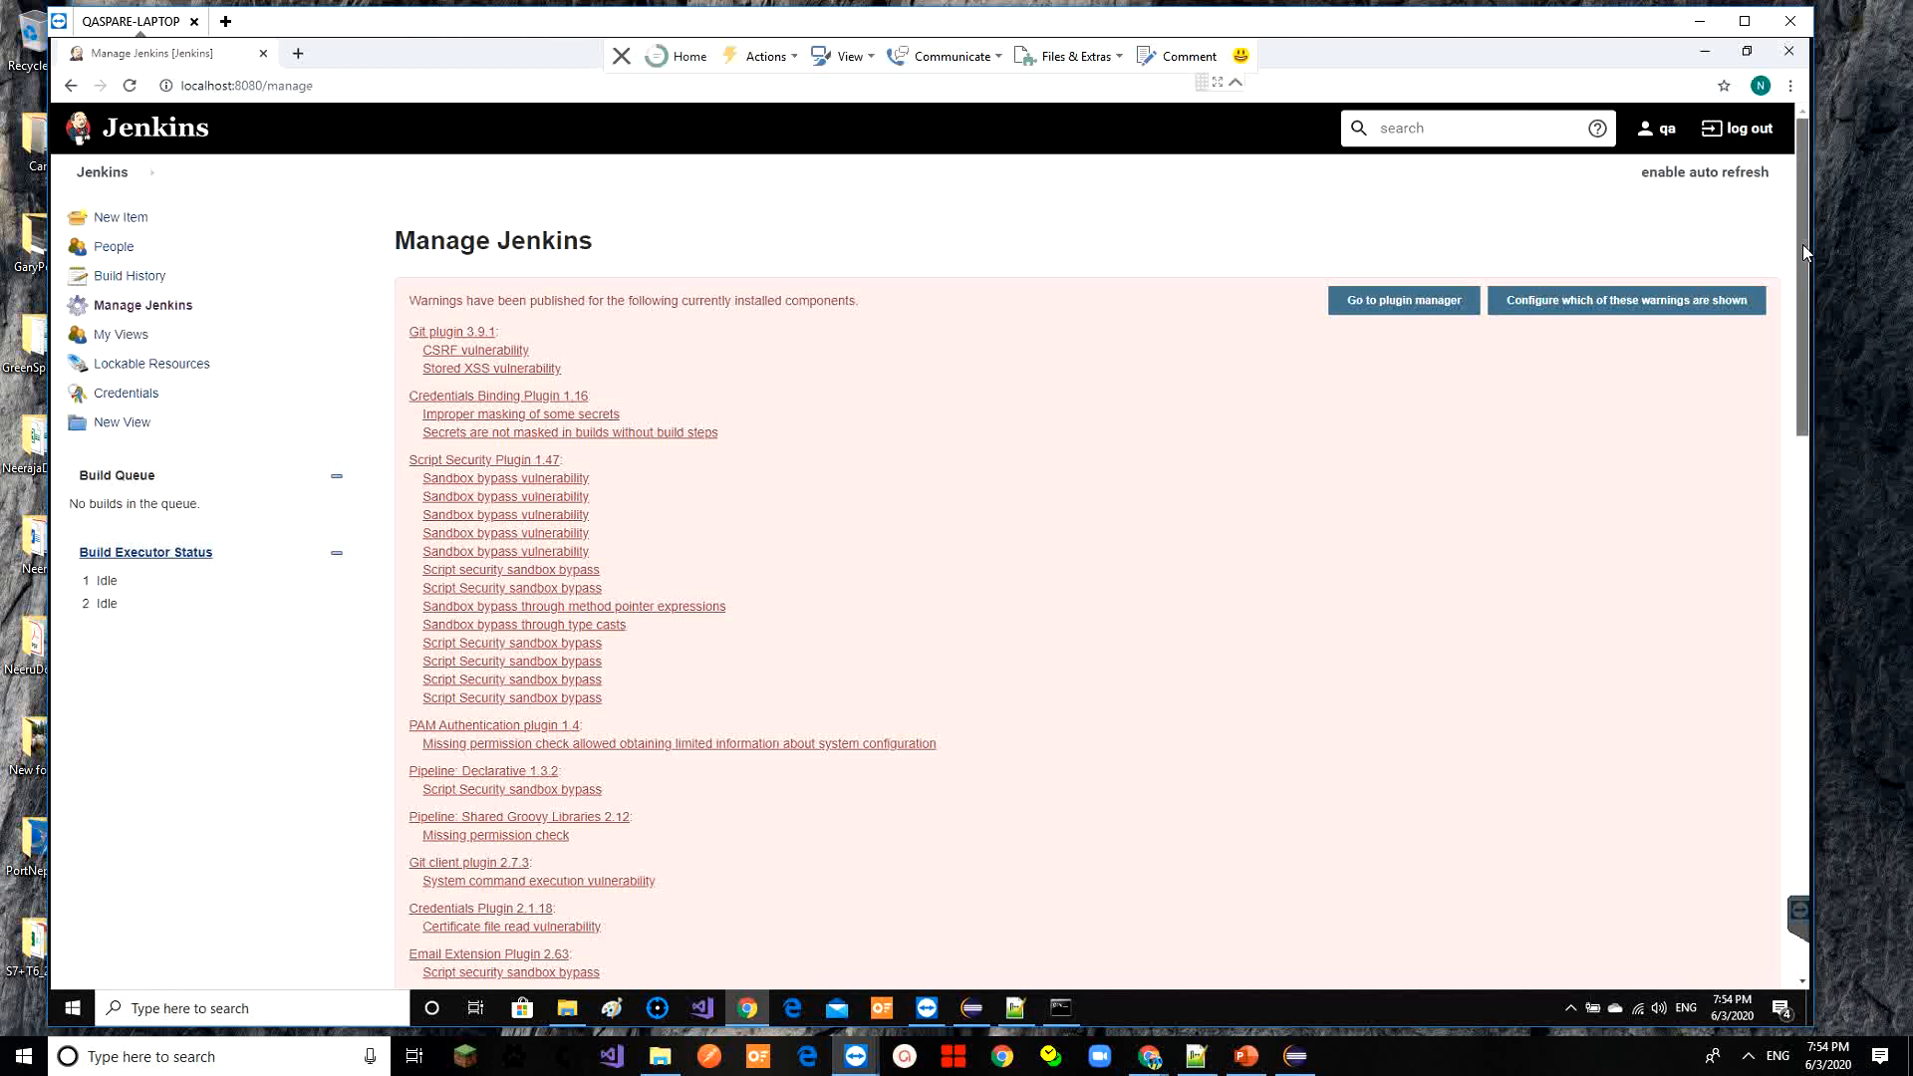
left_click_drag(1802, 249, 609, 546)
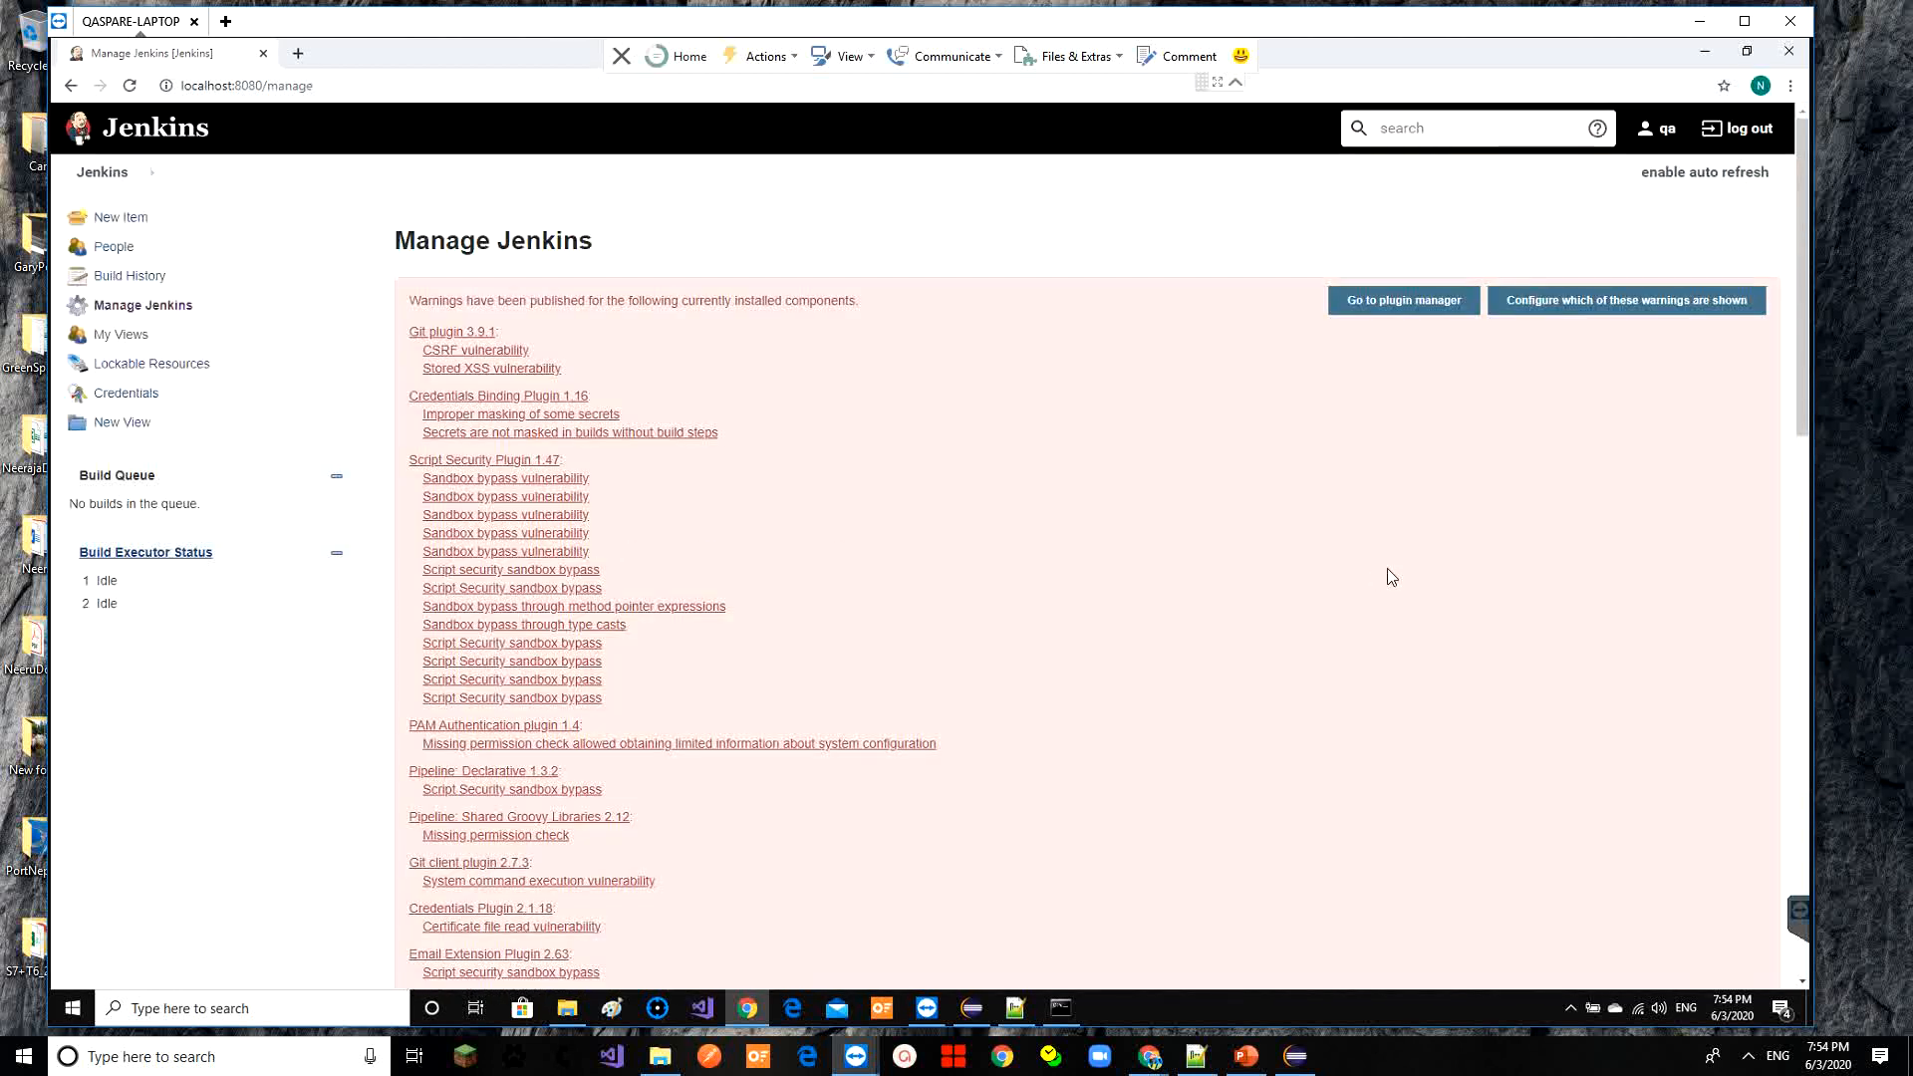
left_click_drag(1803, 367, 1838, 716)
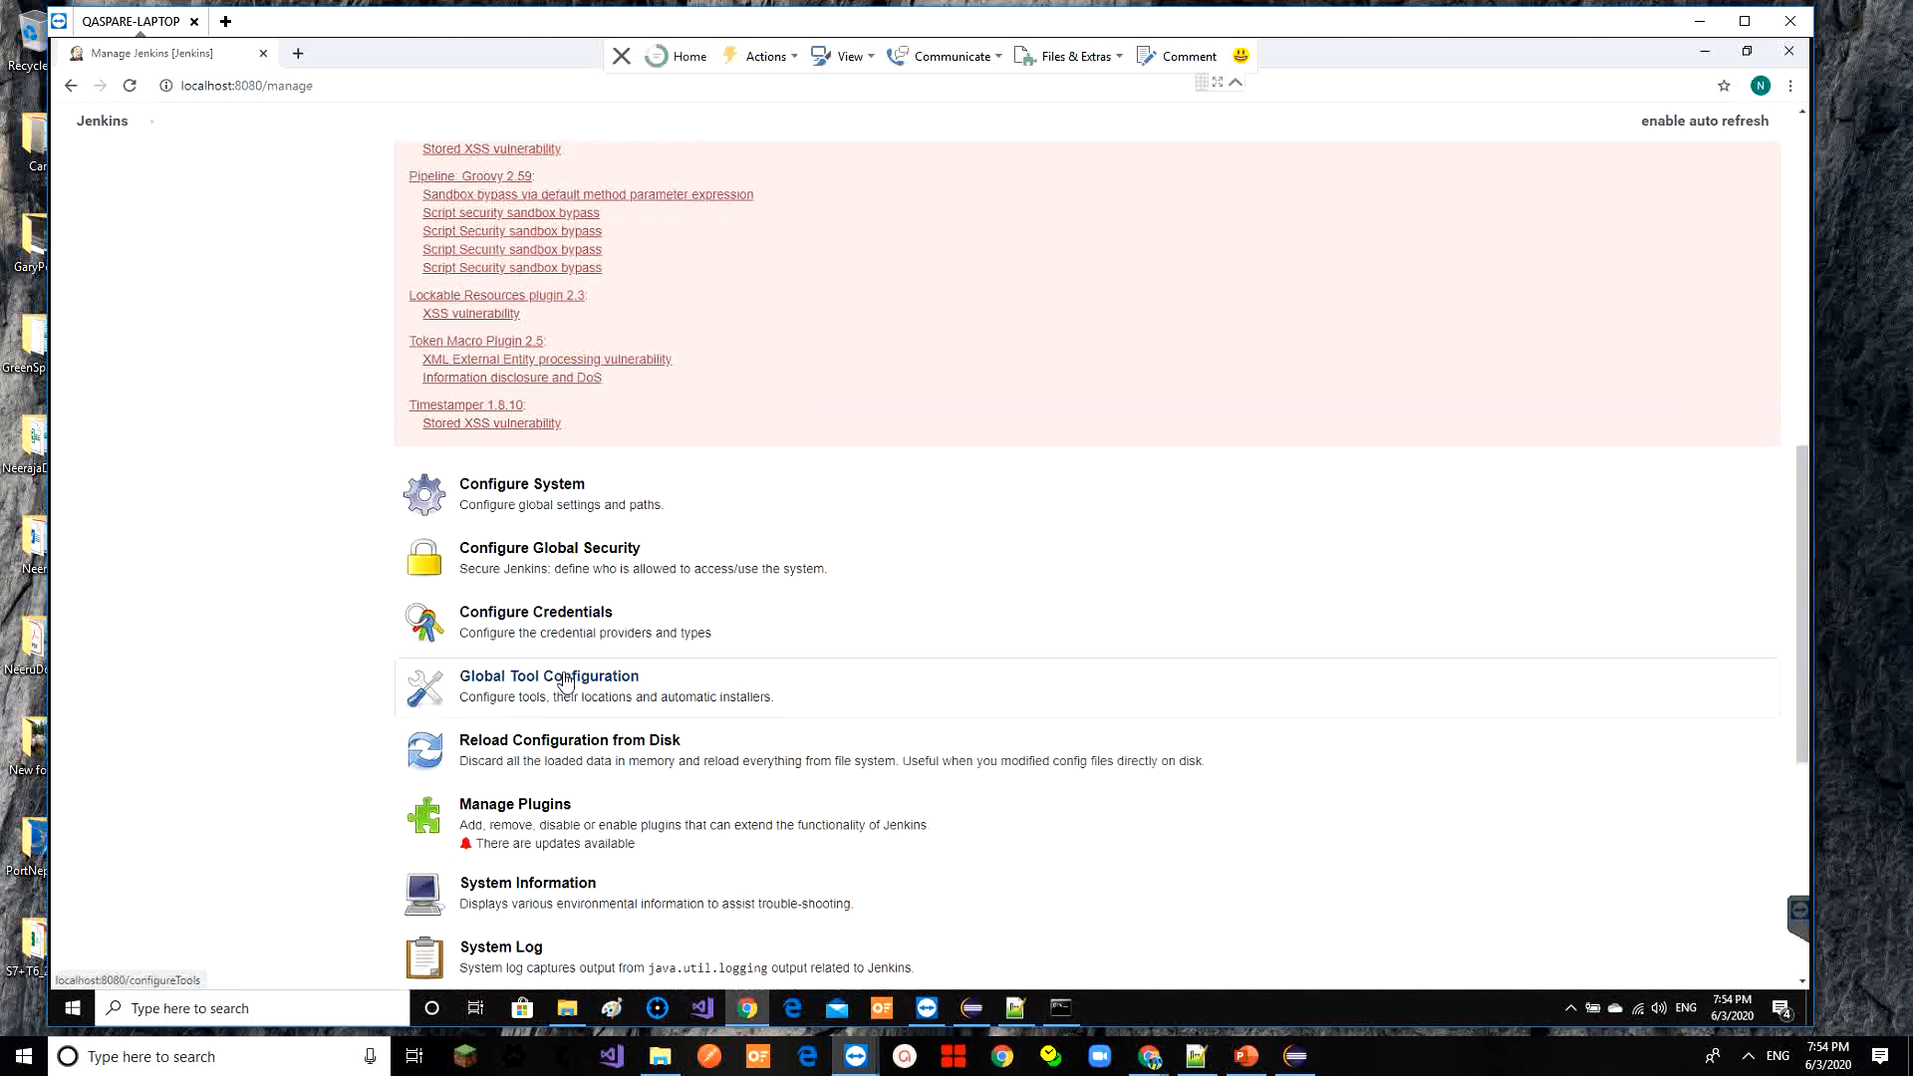
left_click(565, 679)
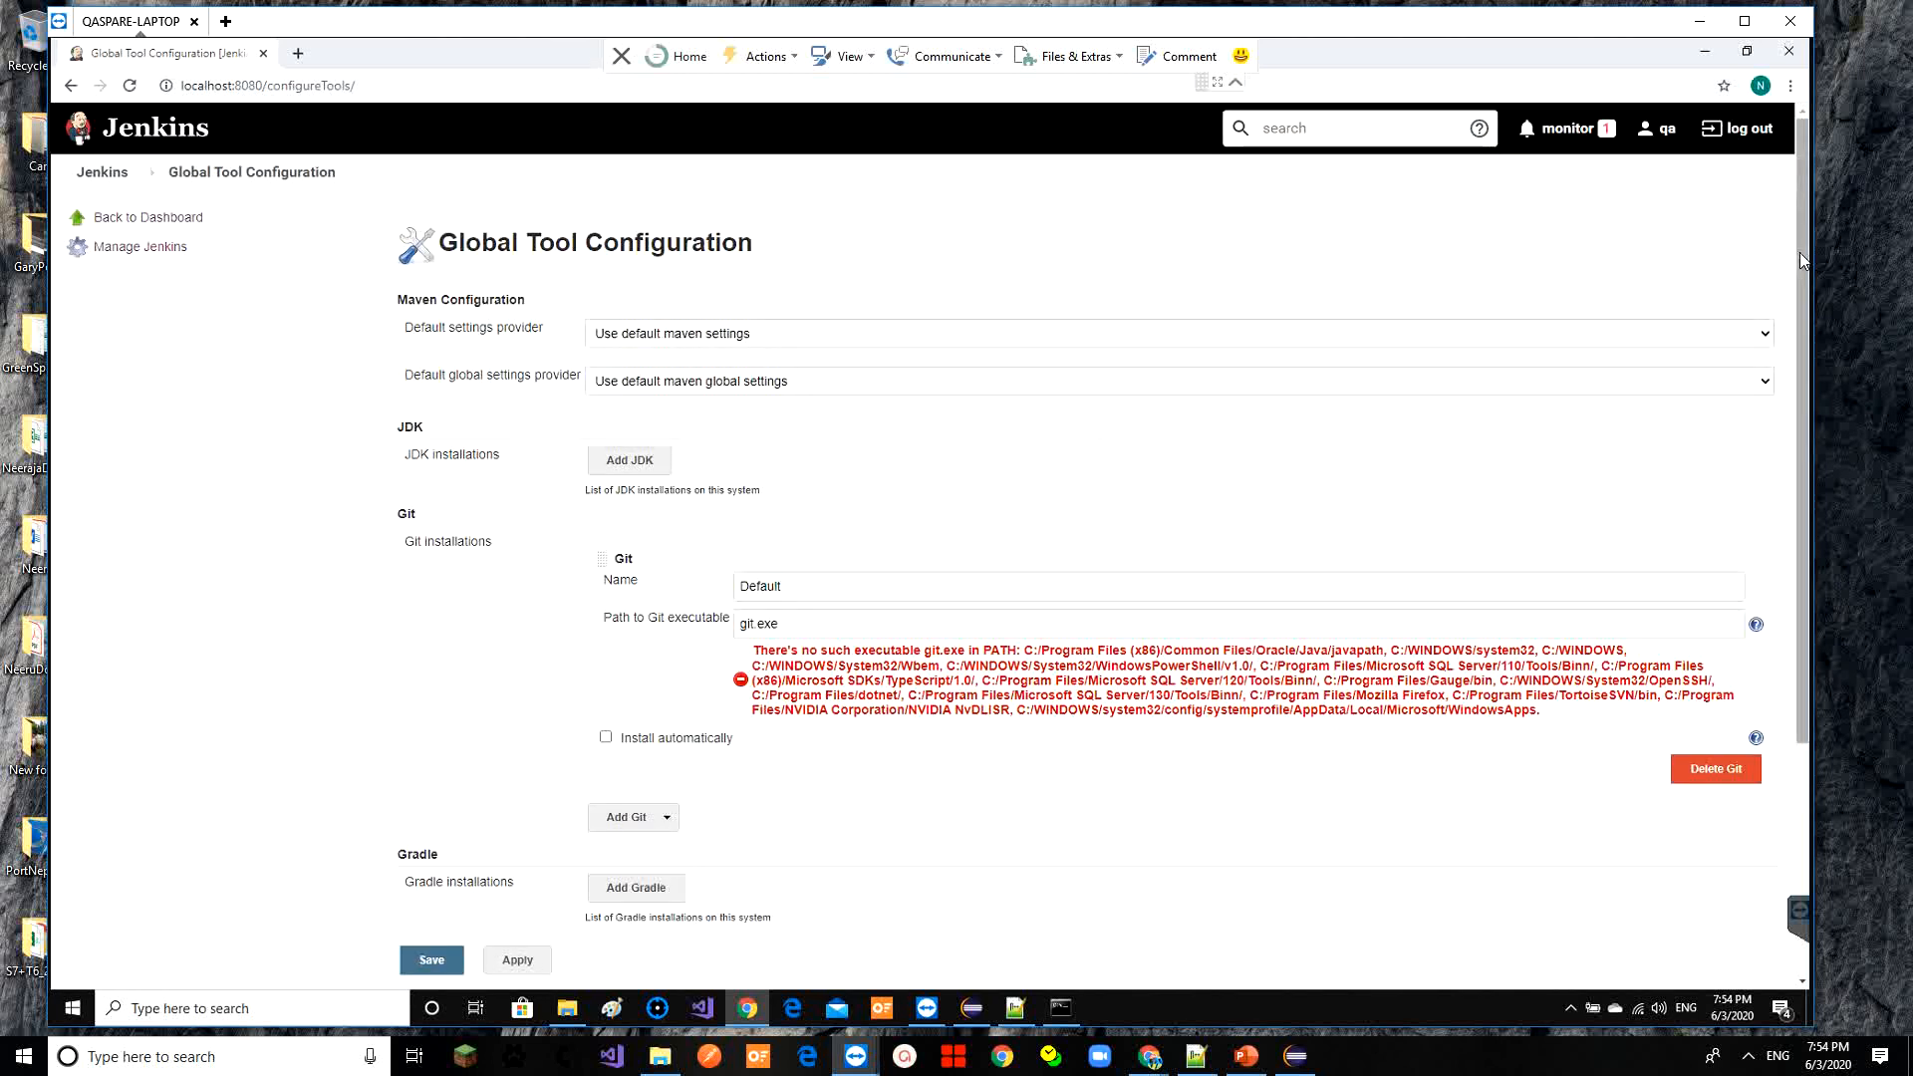
left_click_drag(1799, 253, 1831, 524)
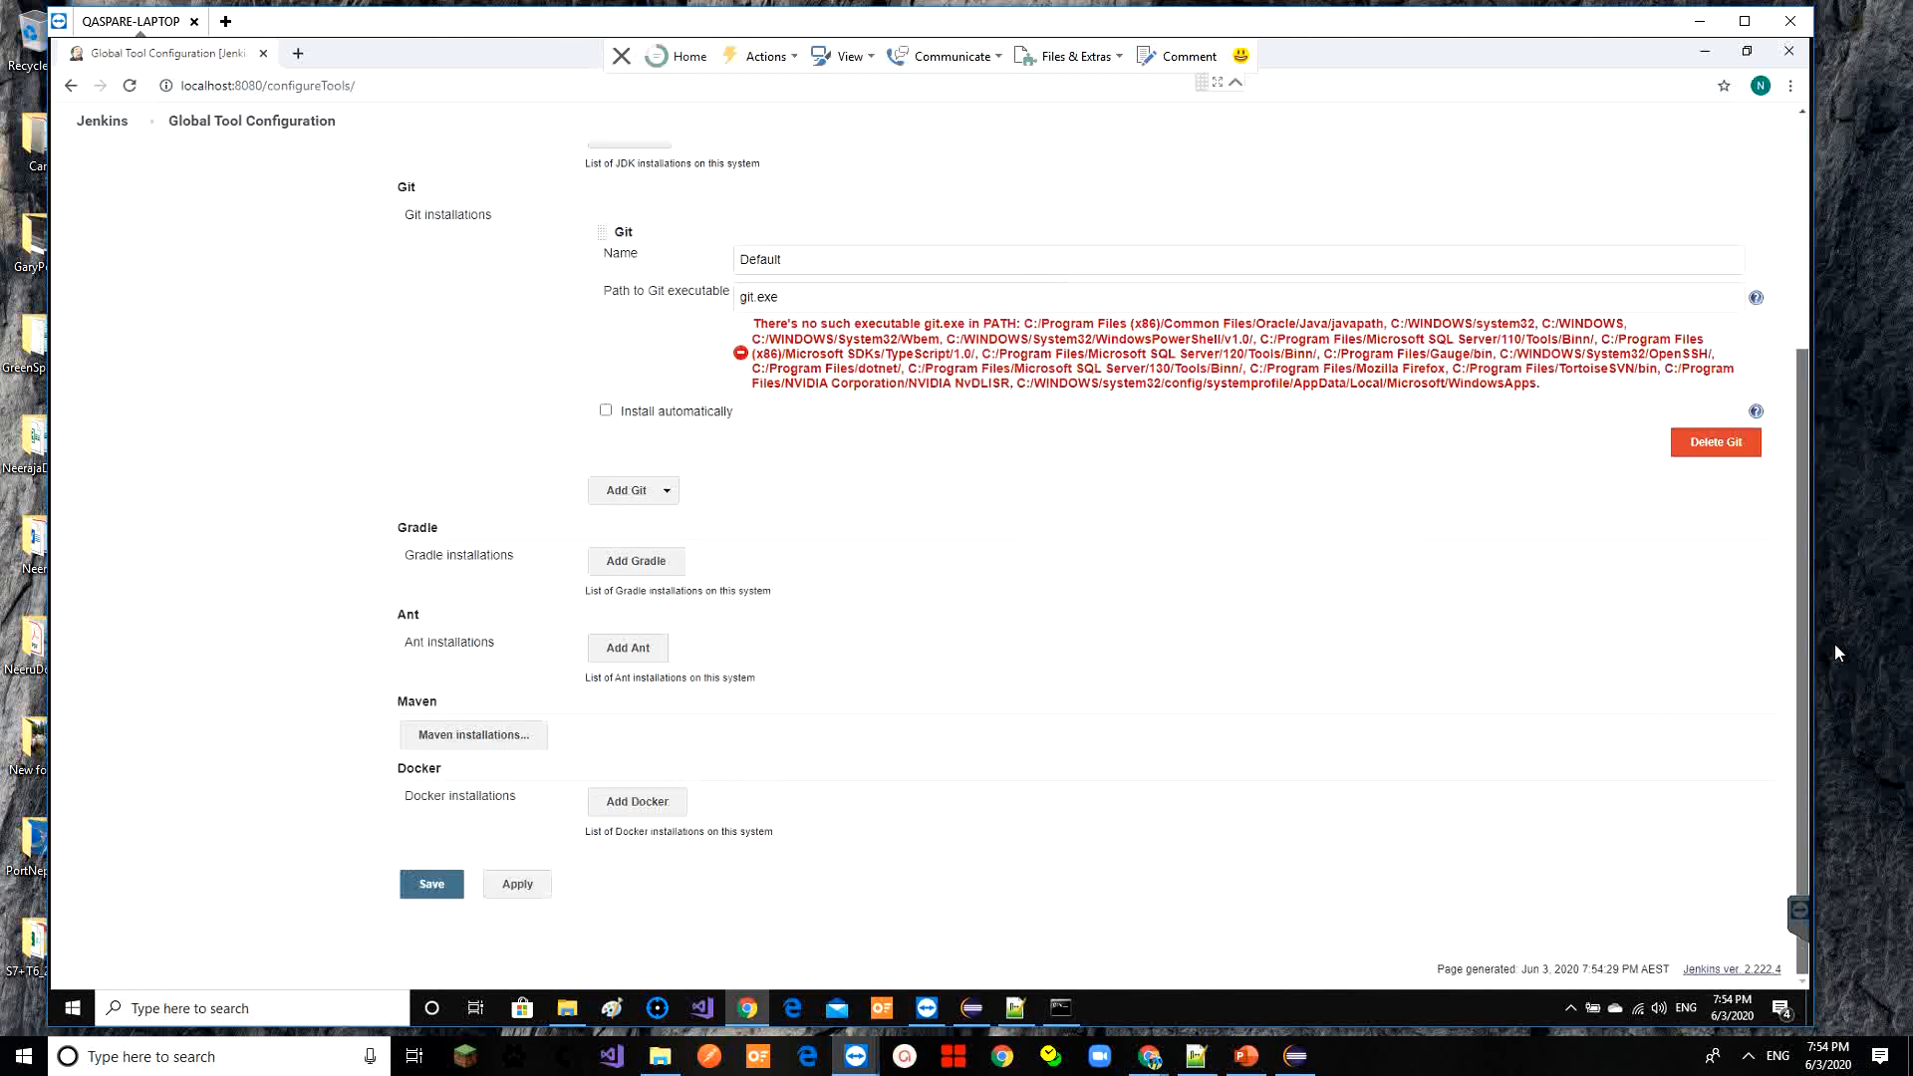
left_click_drag(1839, 653, 1833, 652)
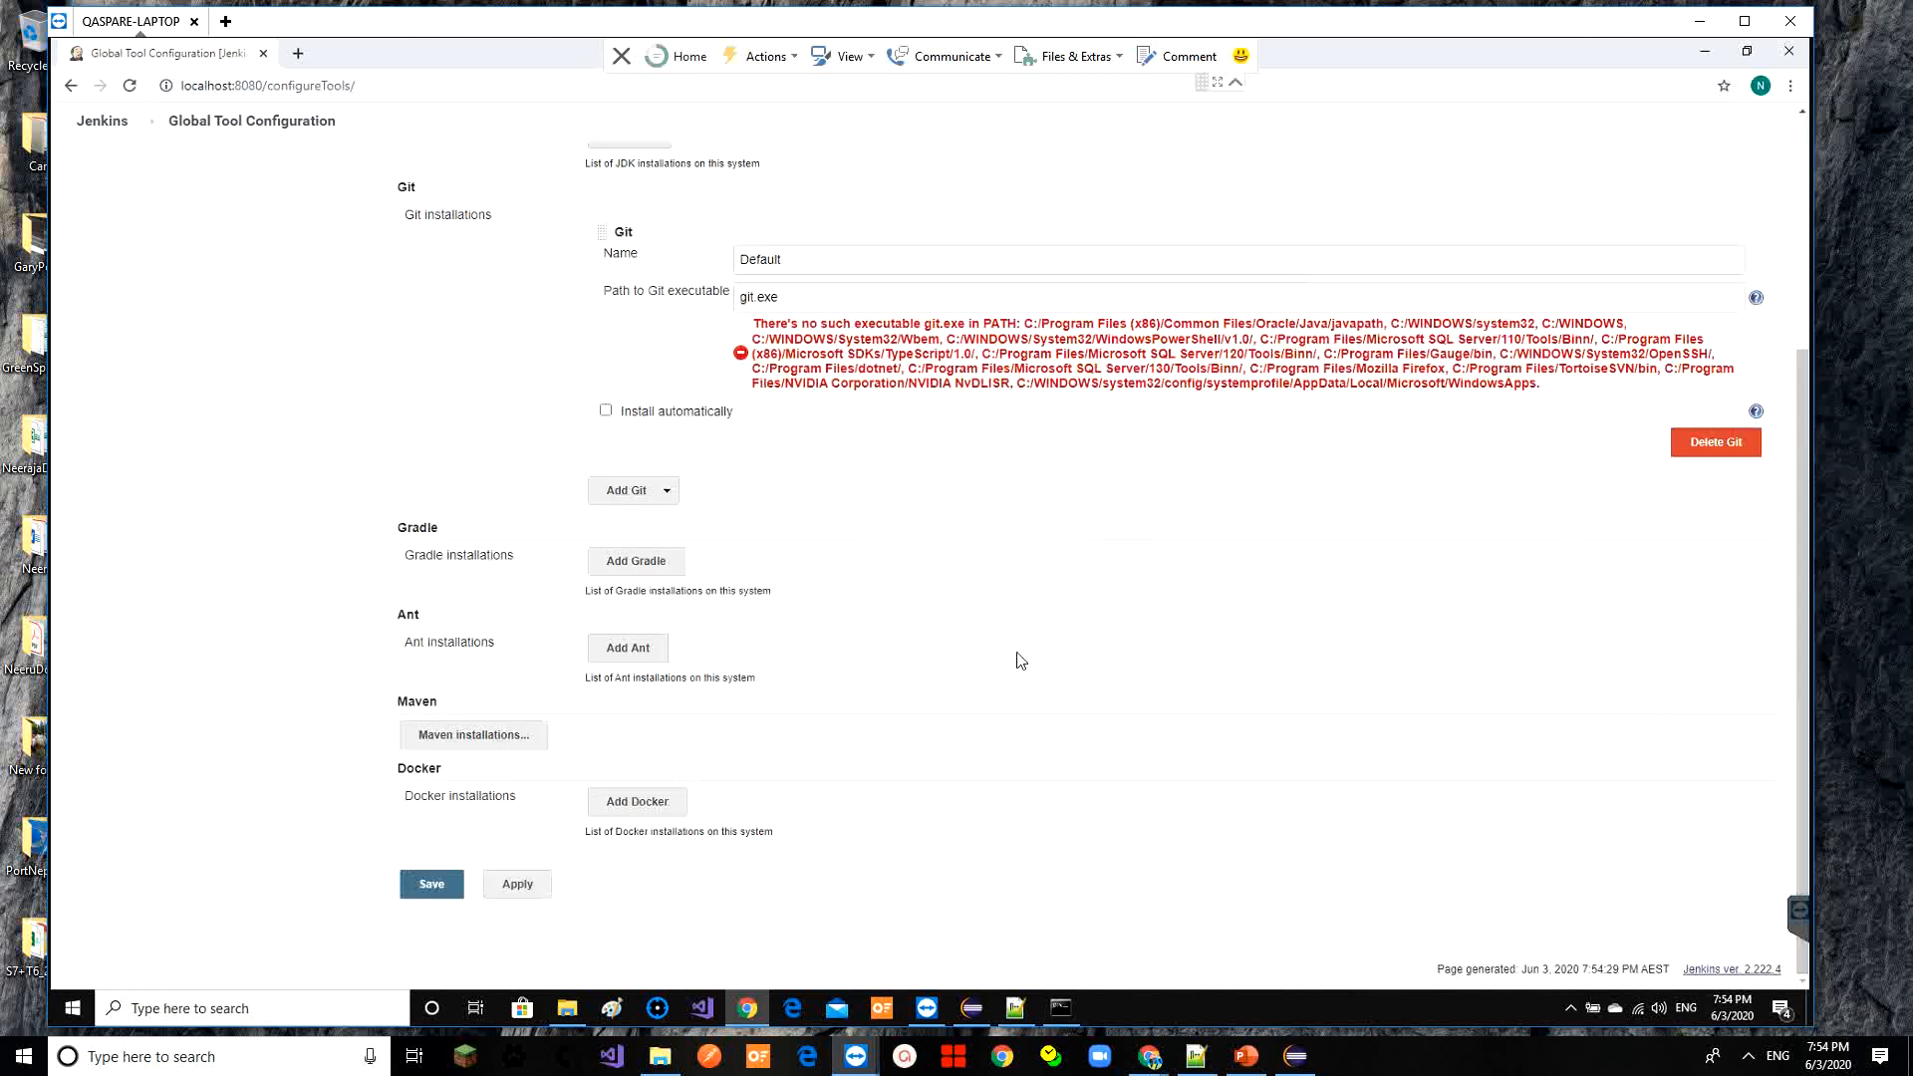
Add Maven installation Maven_Home_3.6.3 with MAVEN_HOME set to the apache-maven-3.6.3 folder, and save
left_click(472, 735)
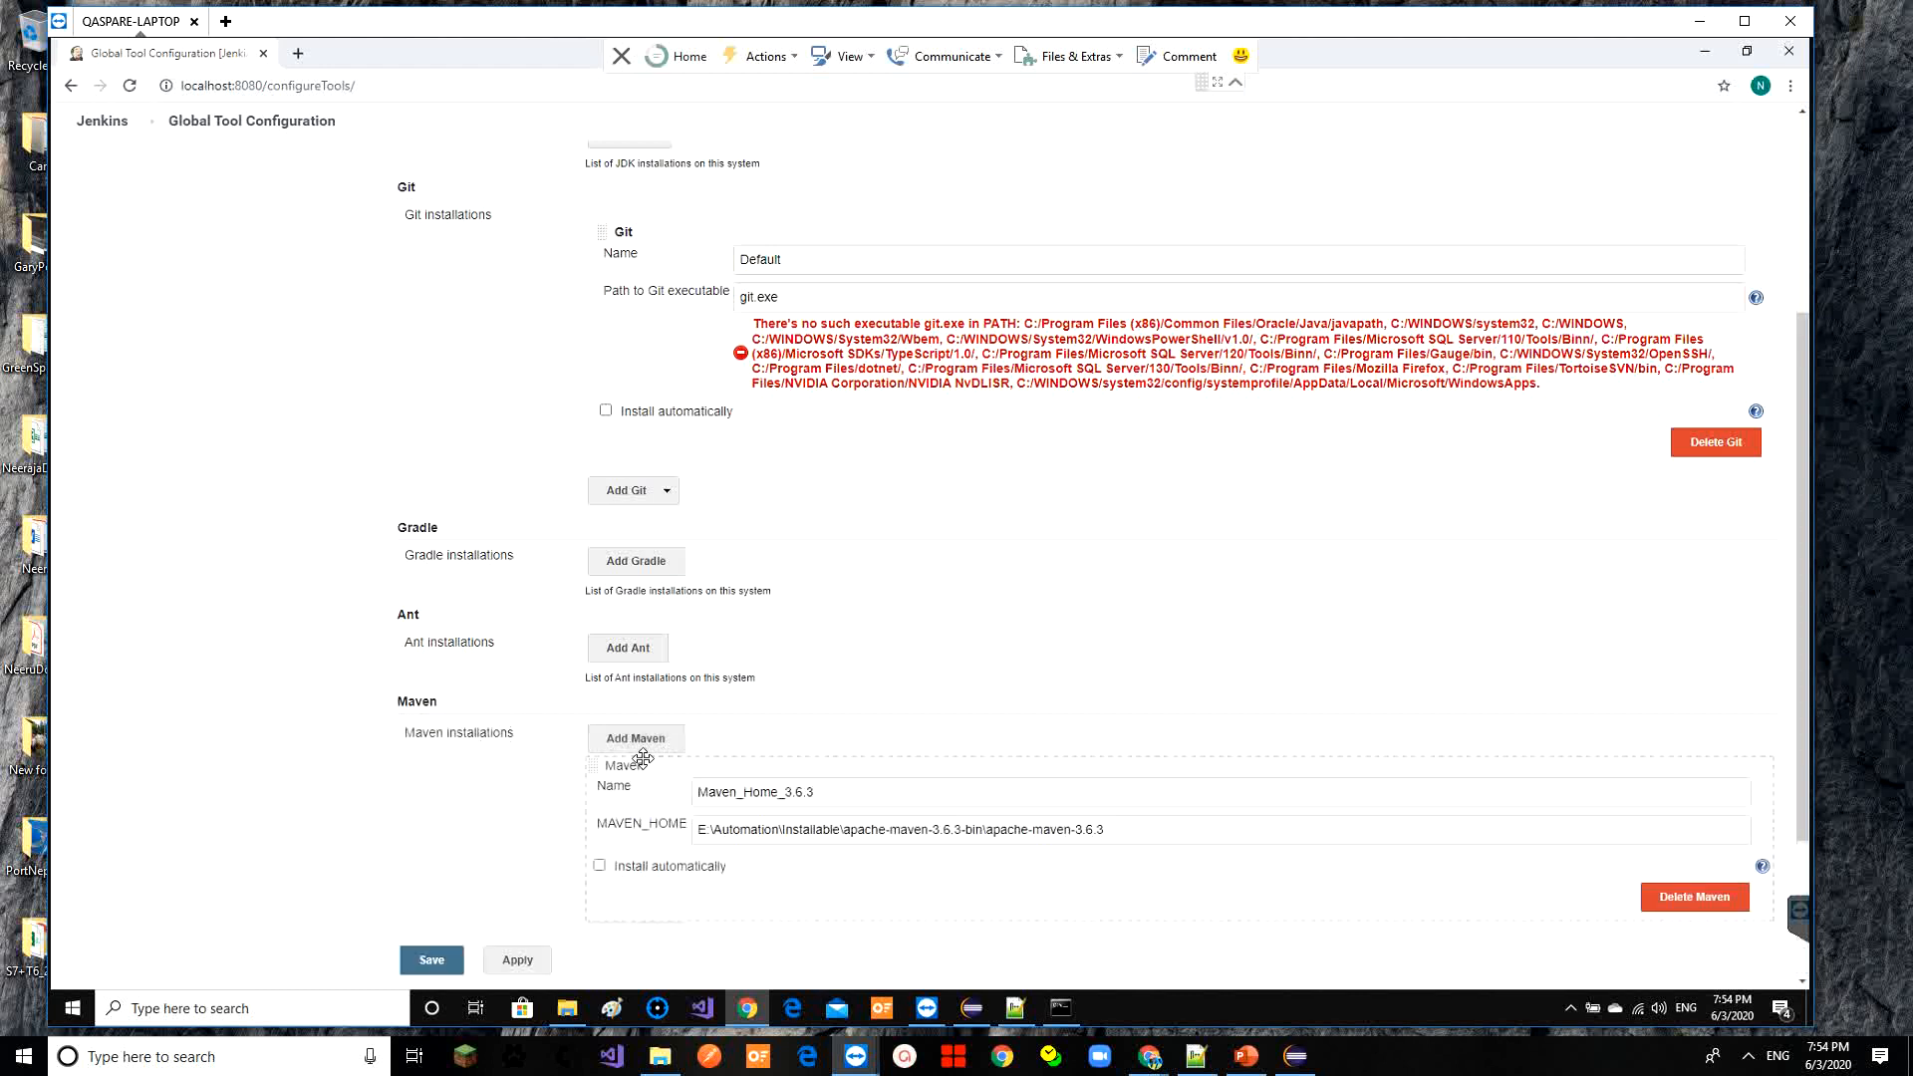
triple_click(786, 827)
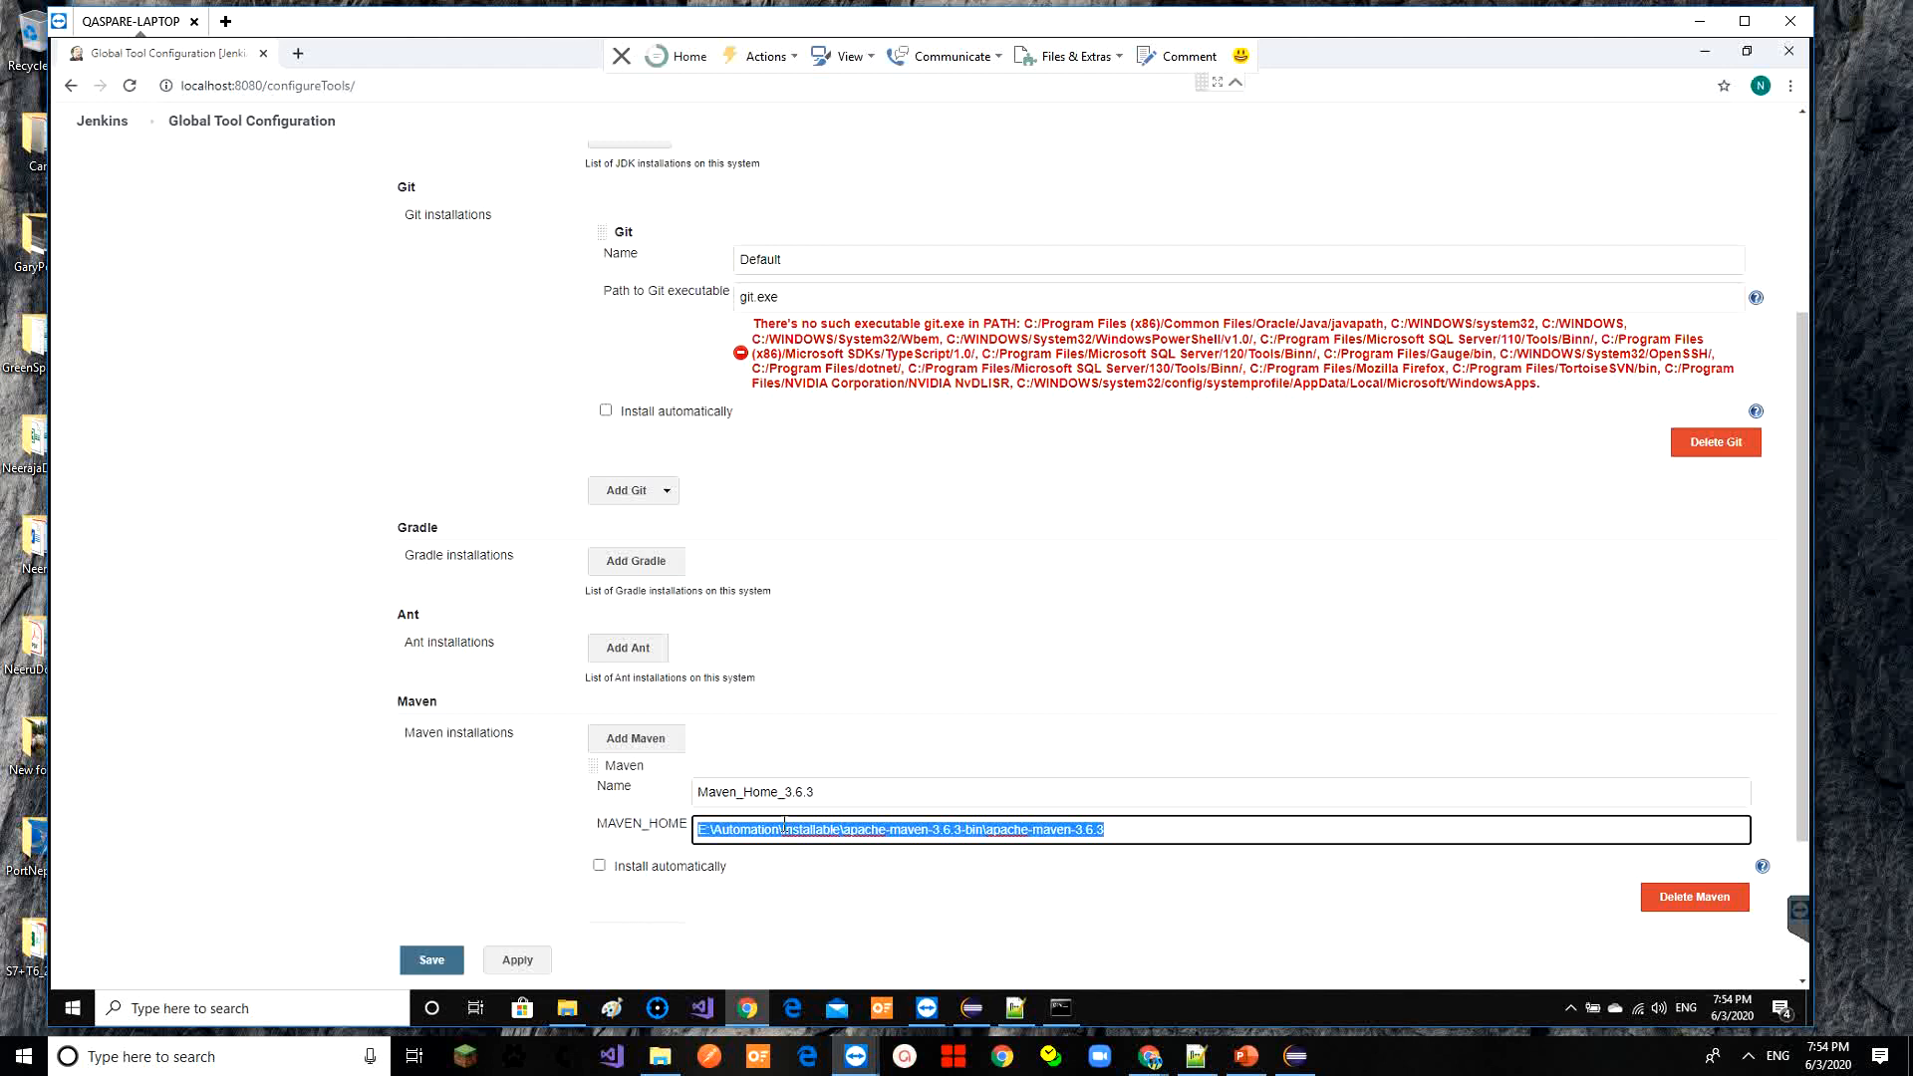
key("ctrl+v")
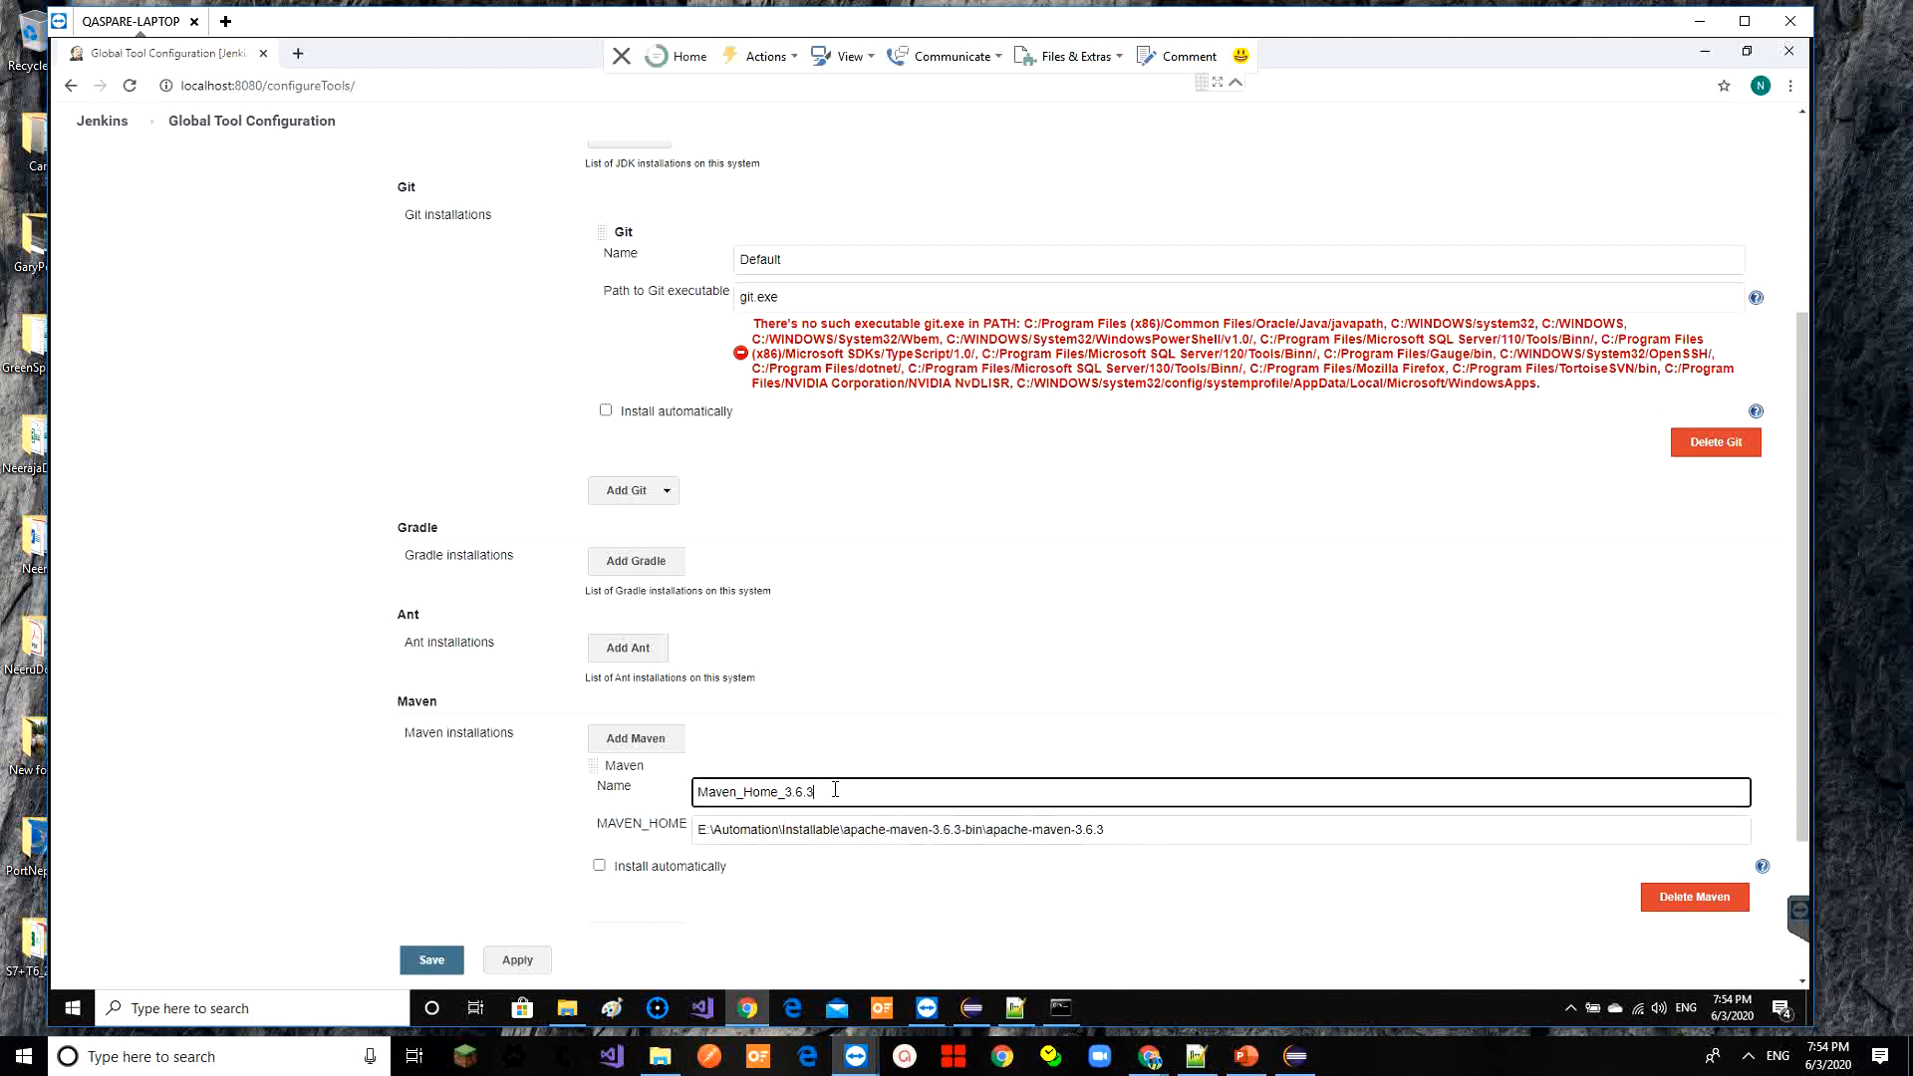
triple_click(837, 789)
left_click(440, 962)
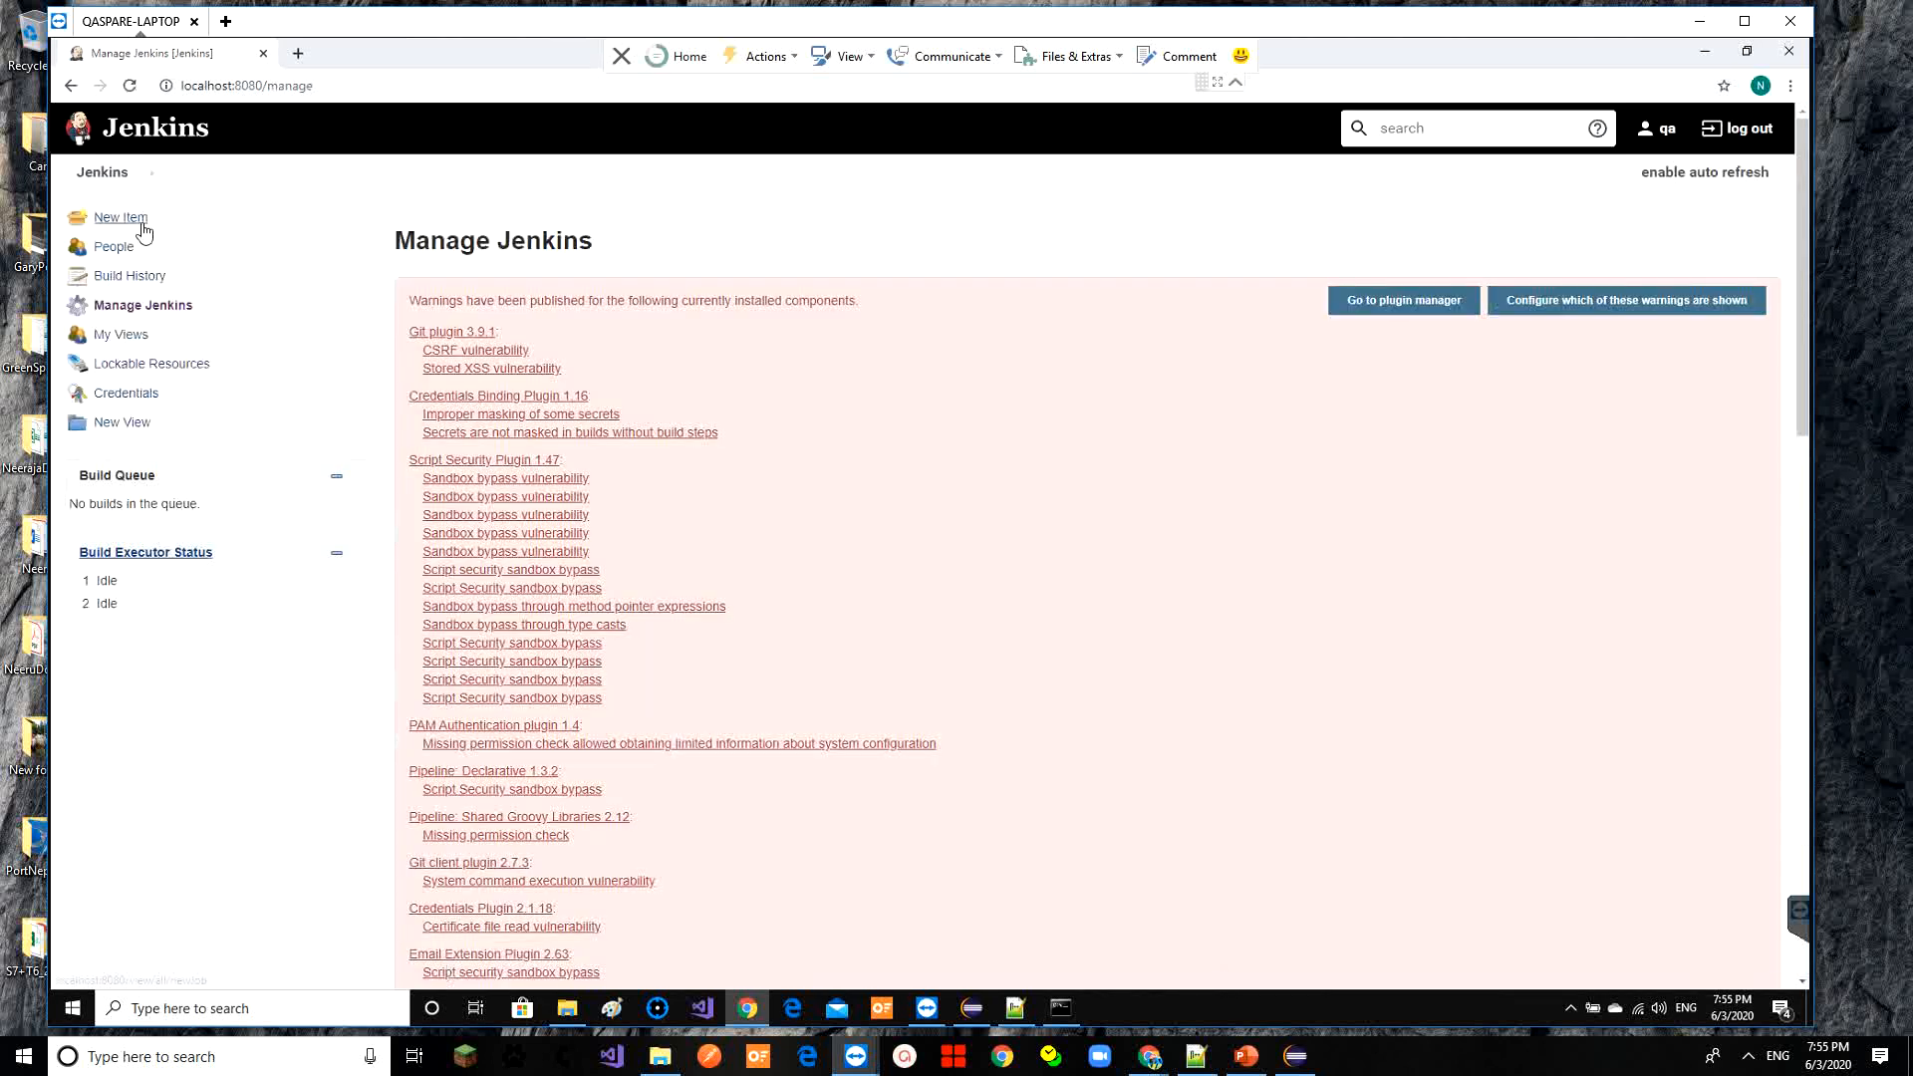
Start build #2 of SeleniumWebAutomation from the dashboard
left_click(103, 173)
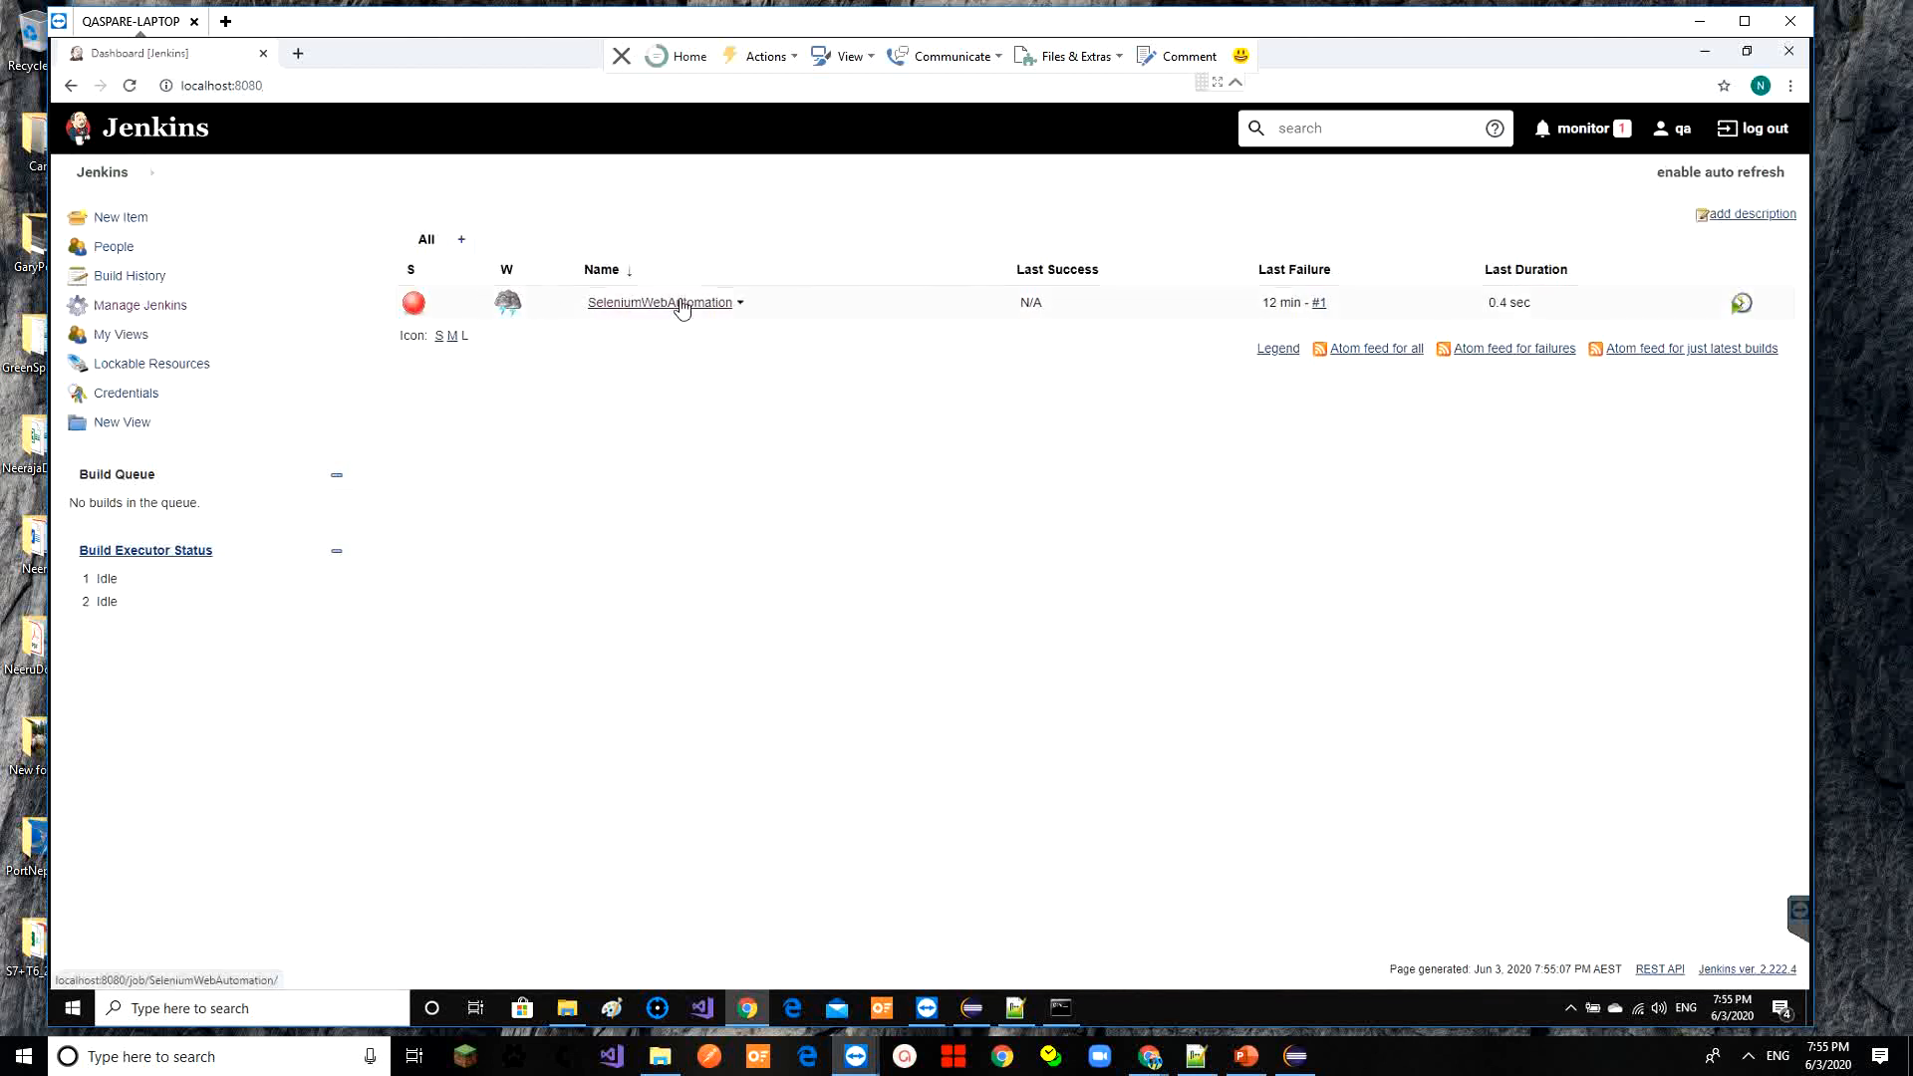
left_click(681, 304)
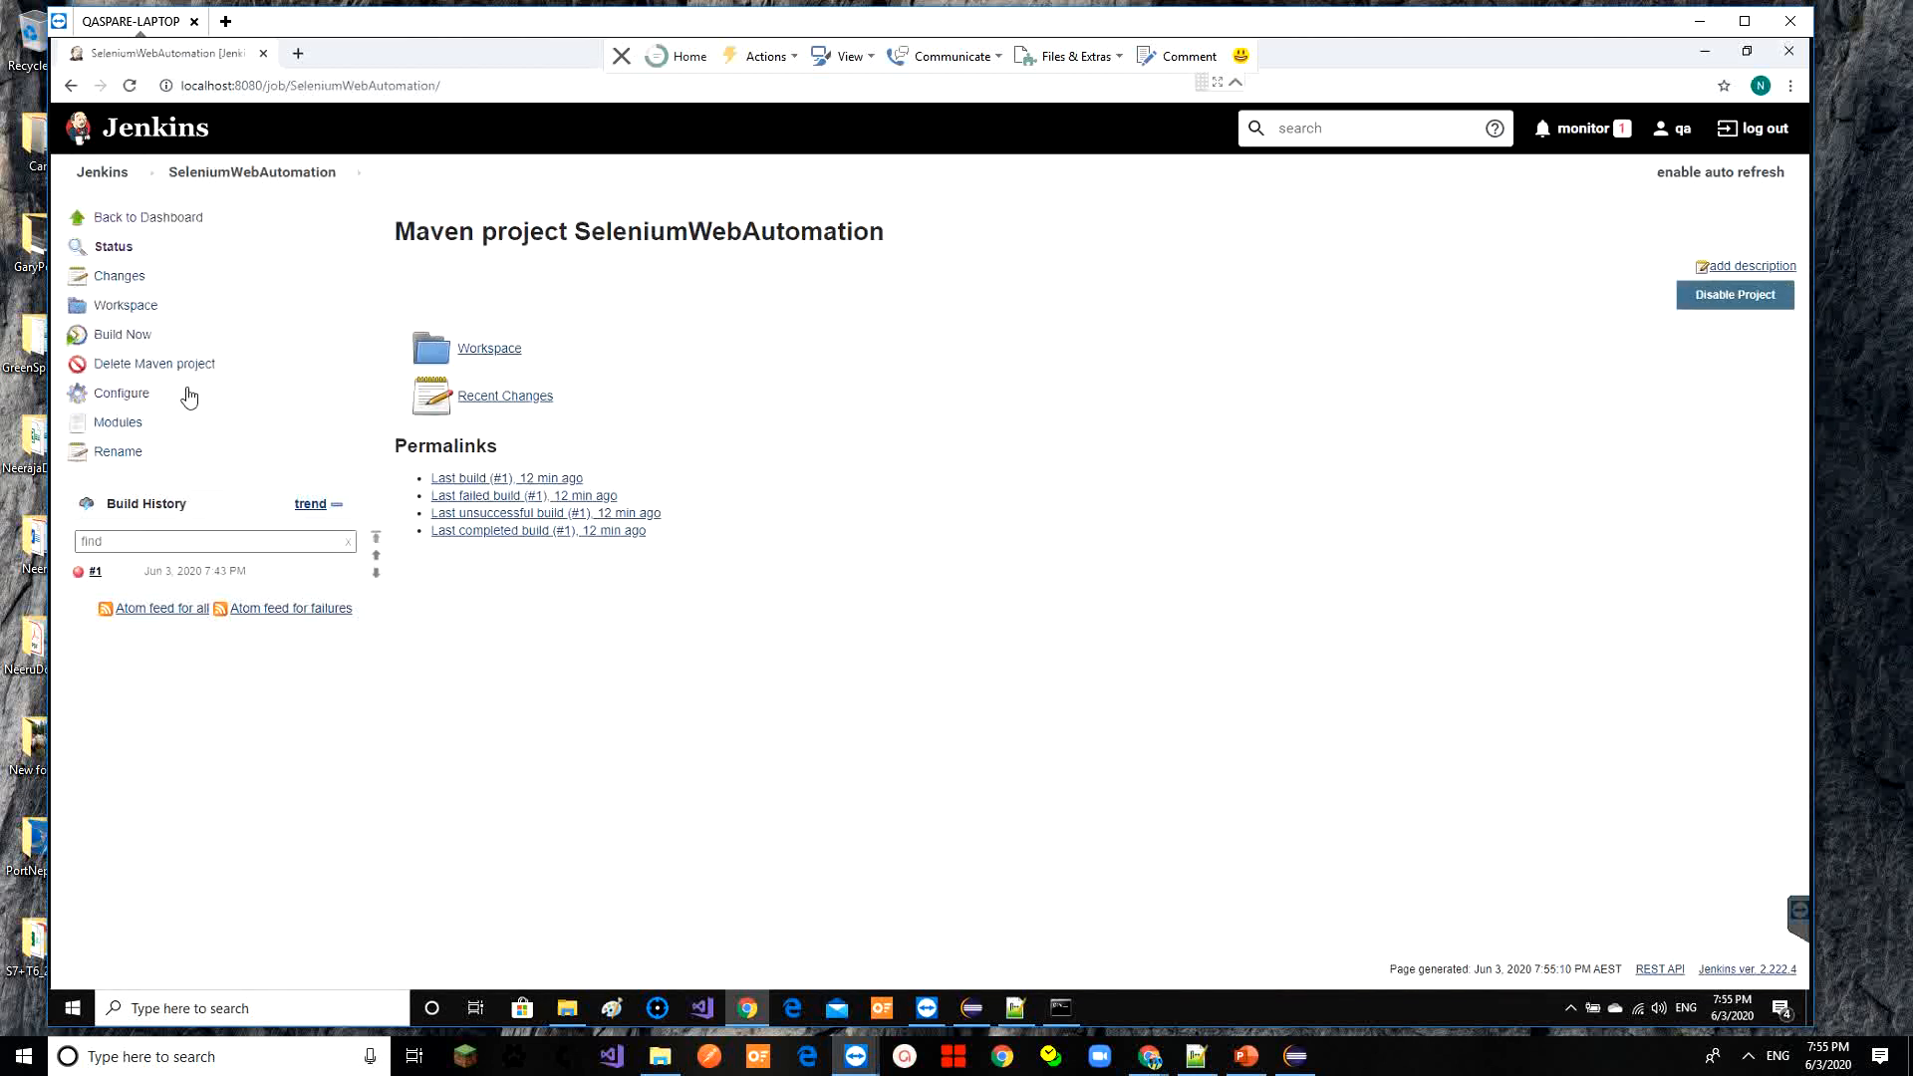
left_click(144, 339)
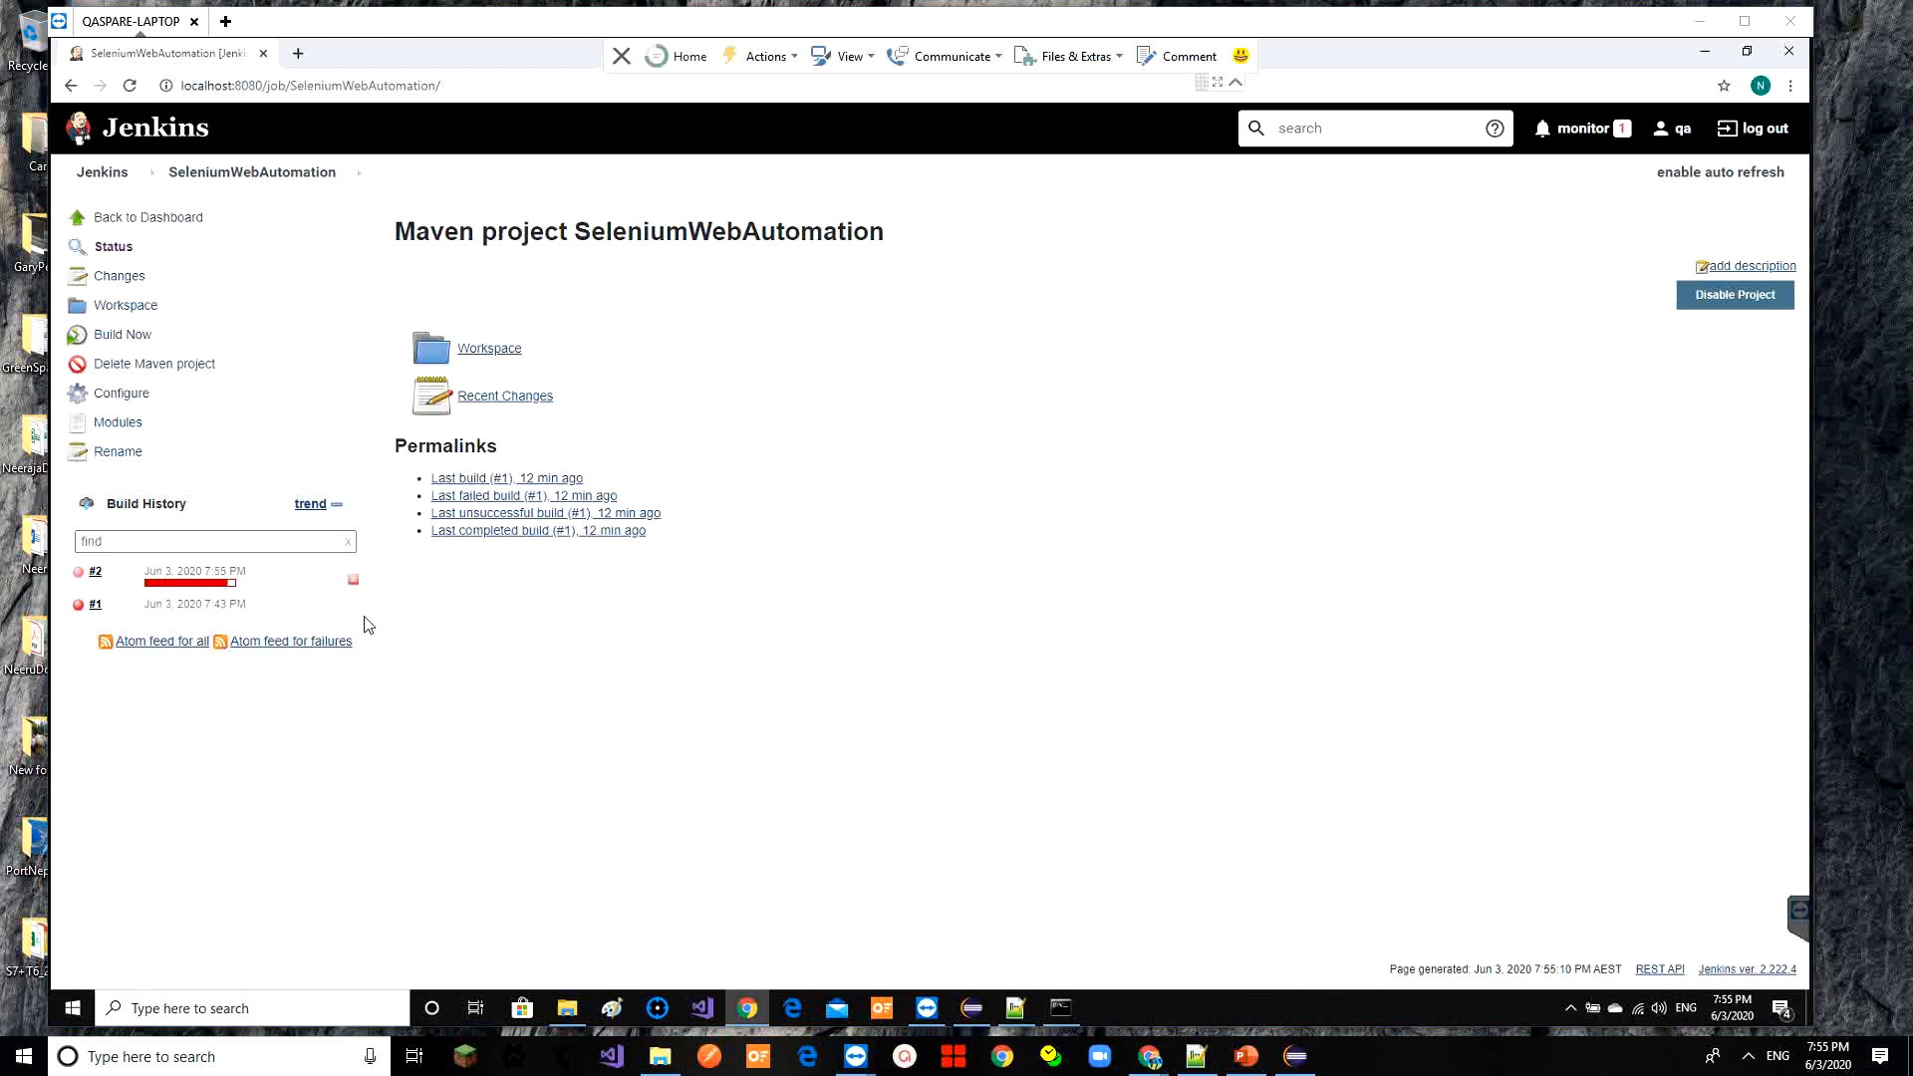
Follow build #2's console output as Maven downloads dependencies, then switch to Eclipse
left_click(96, 573)
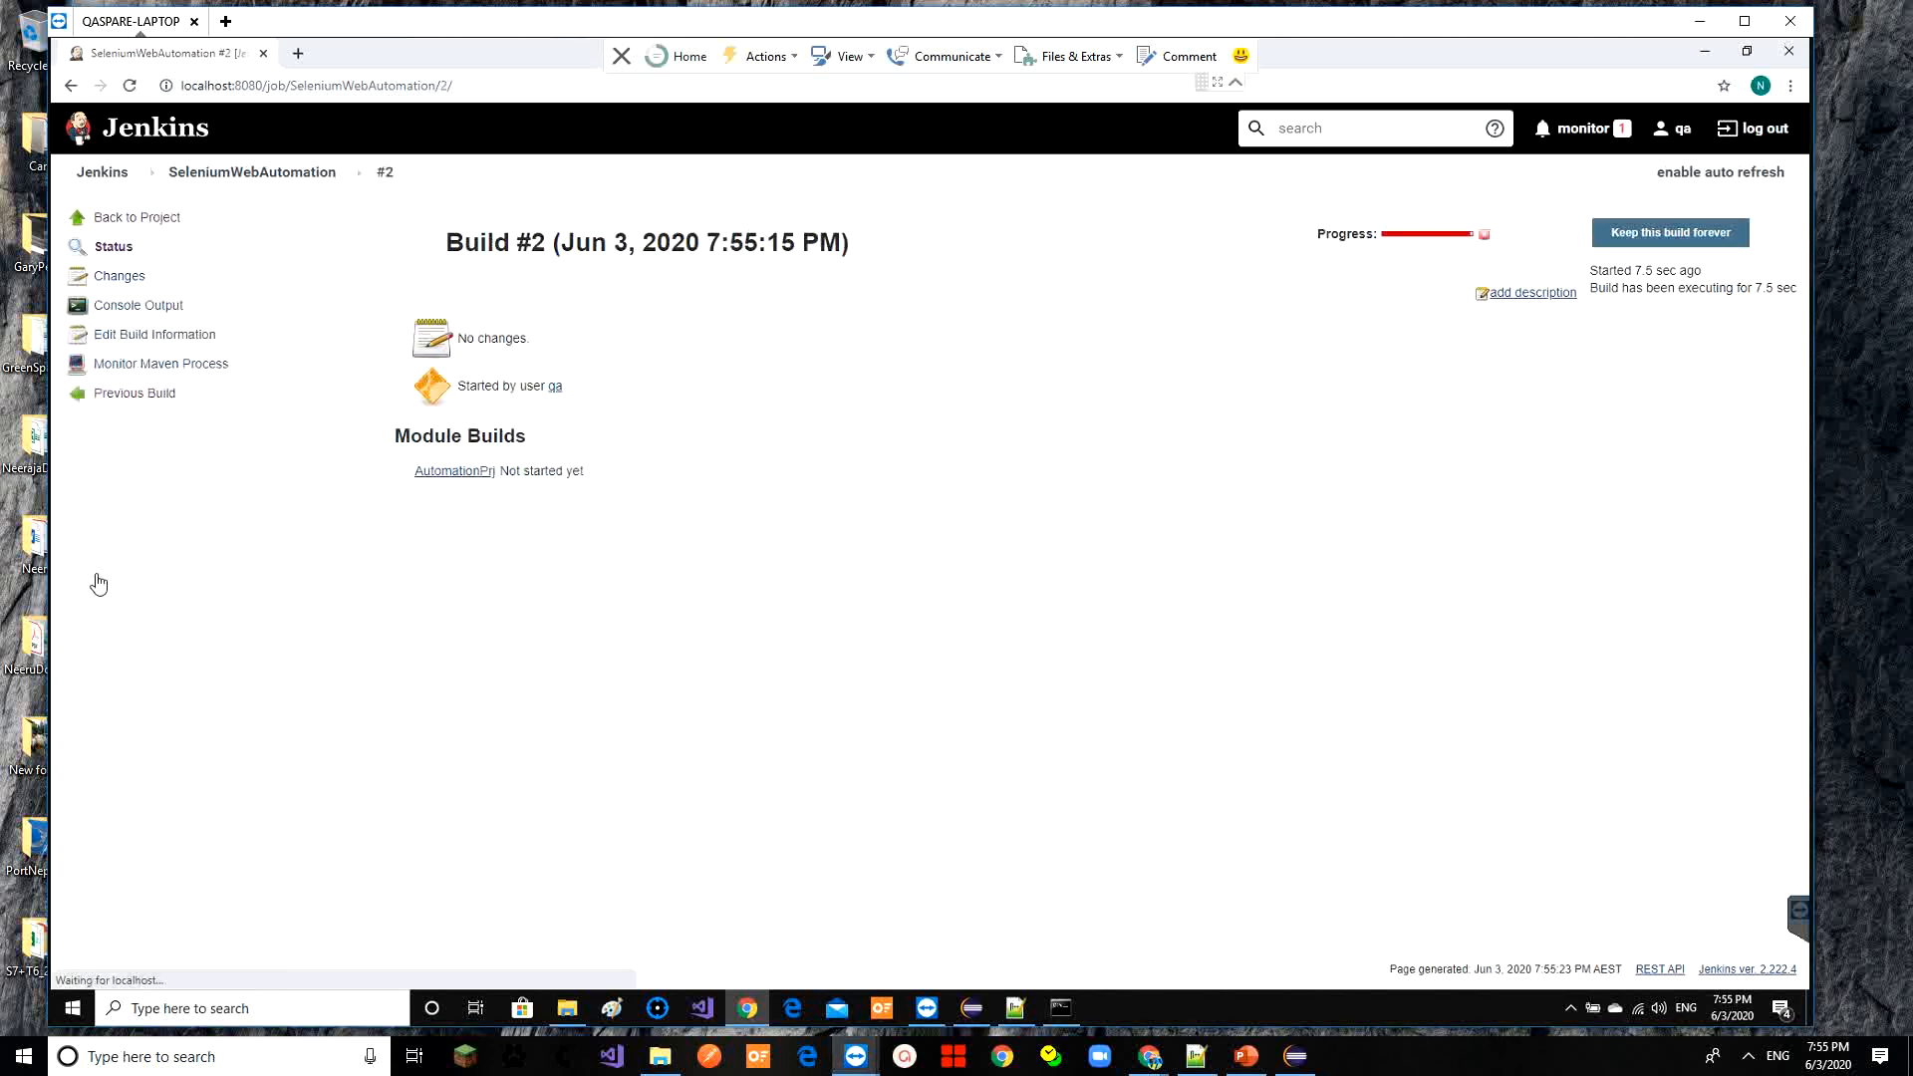
left_click(167, 307)
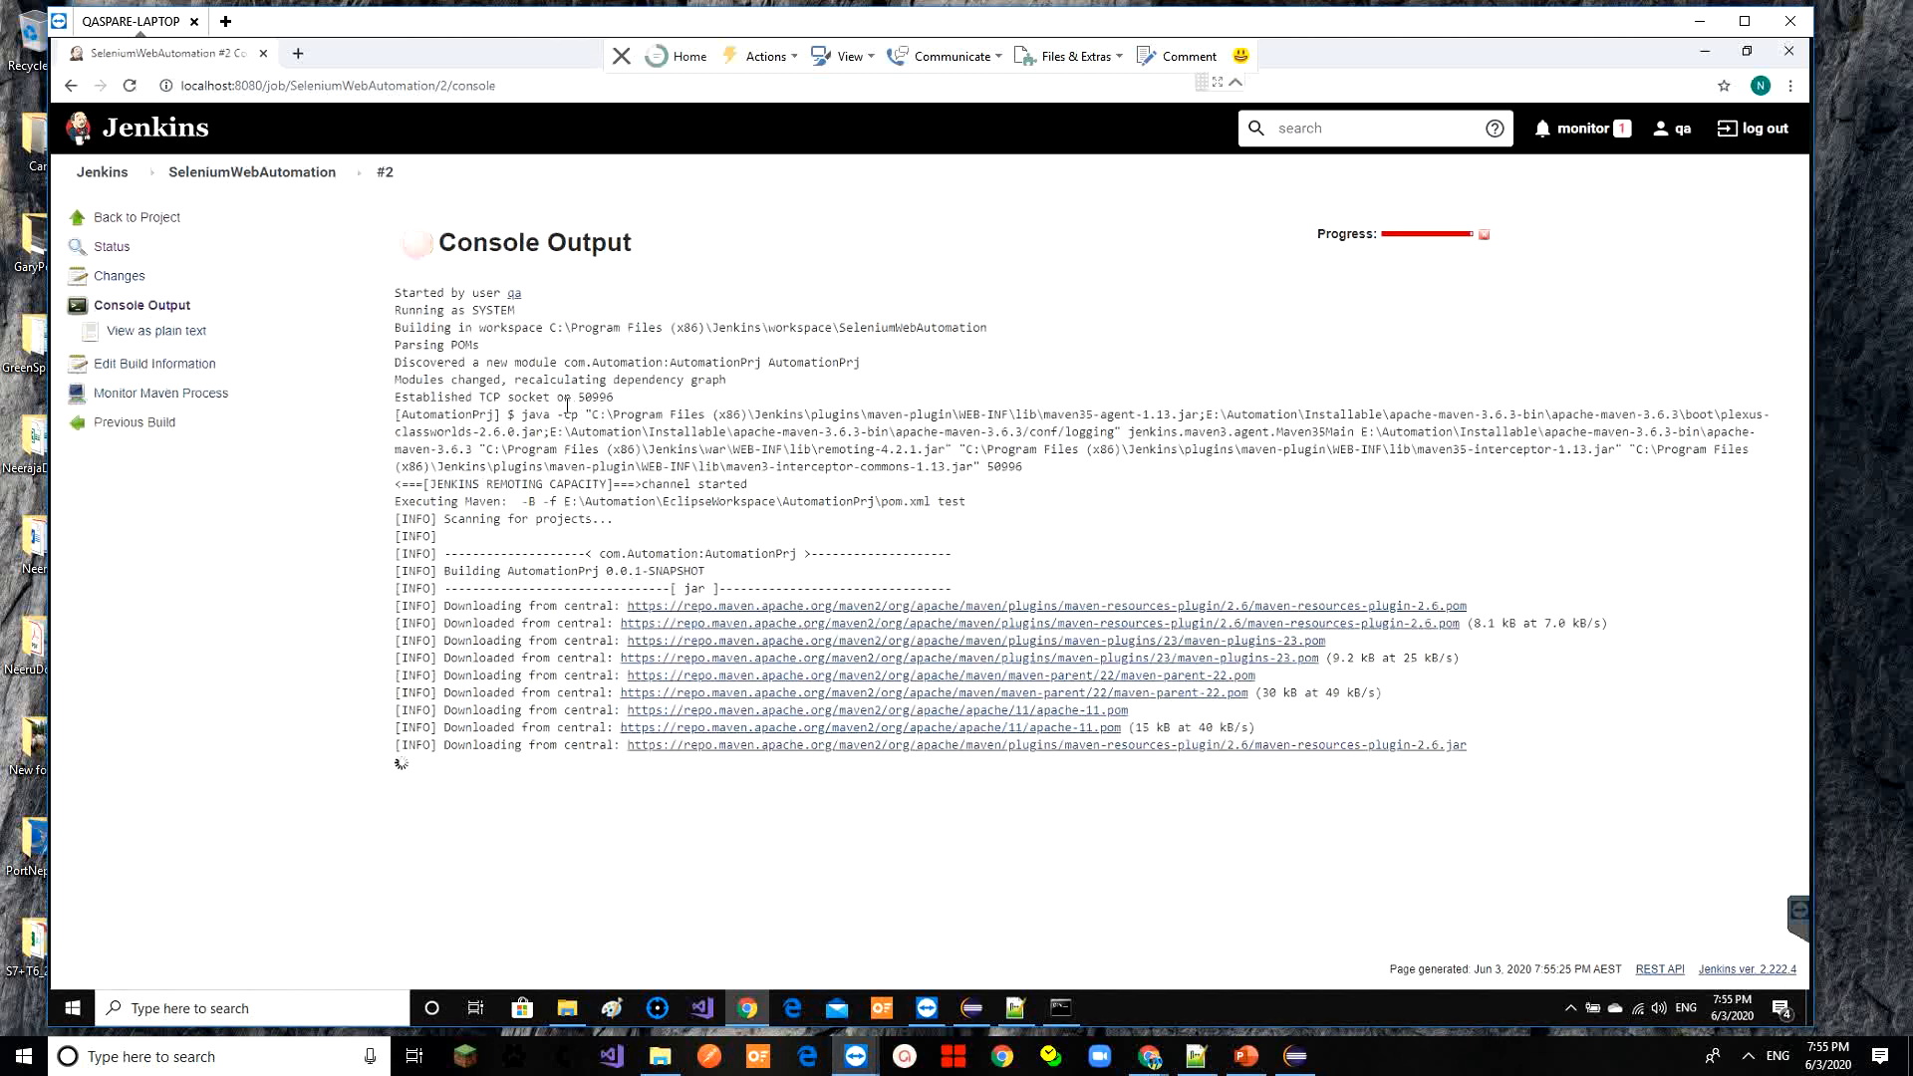
left_click_drag(566, 404, 624, 469)
left_click(624, 469)
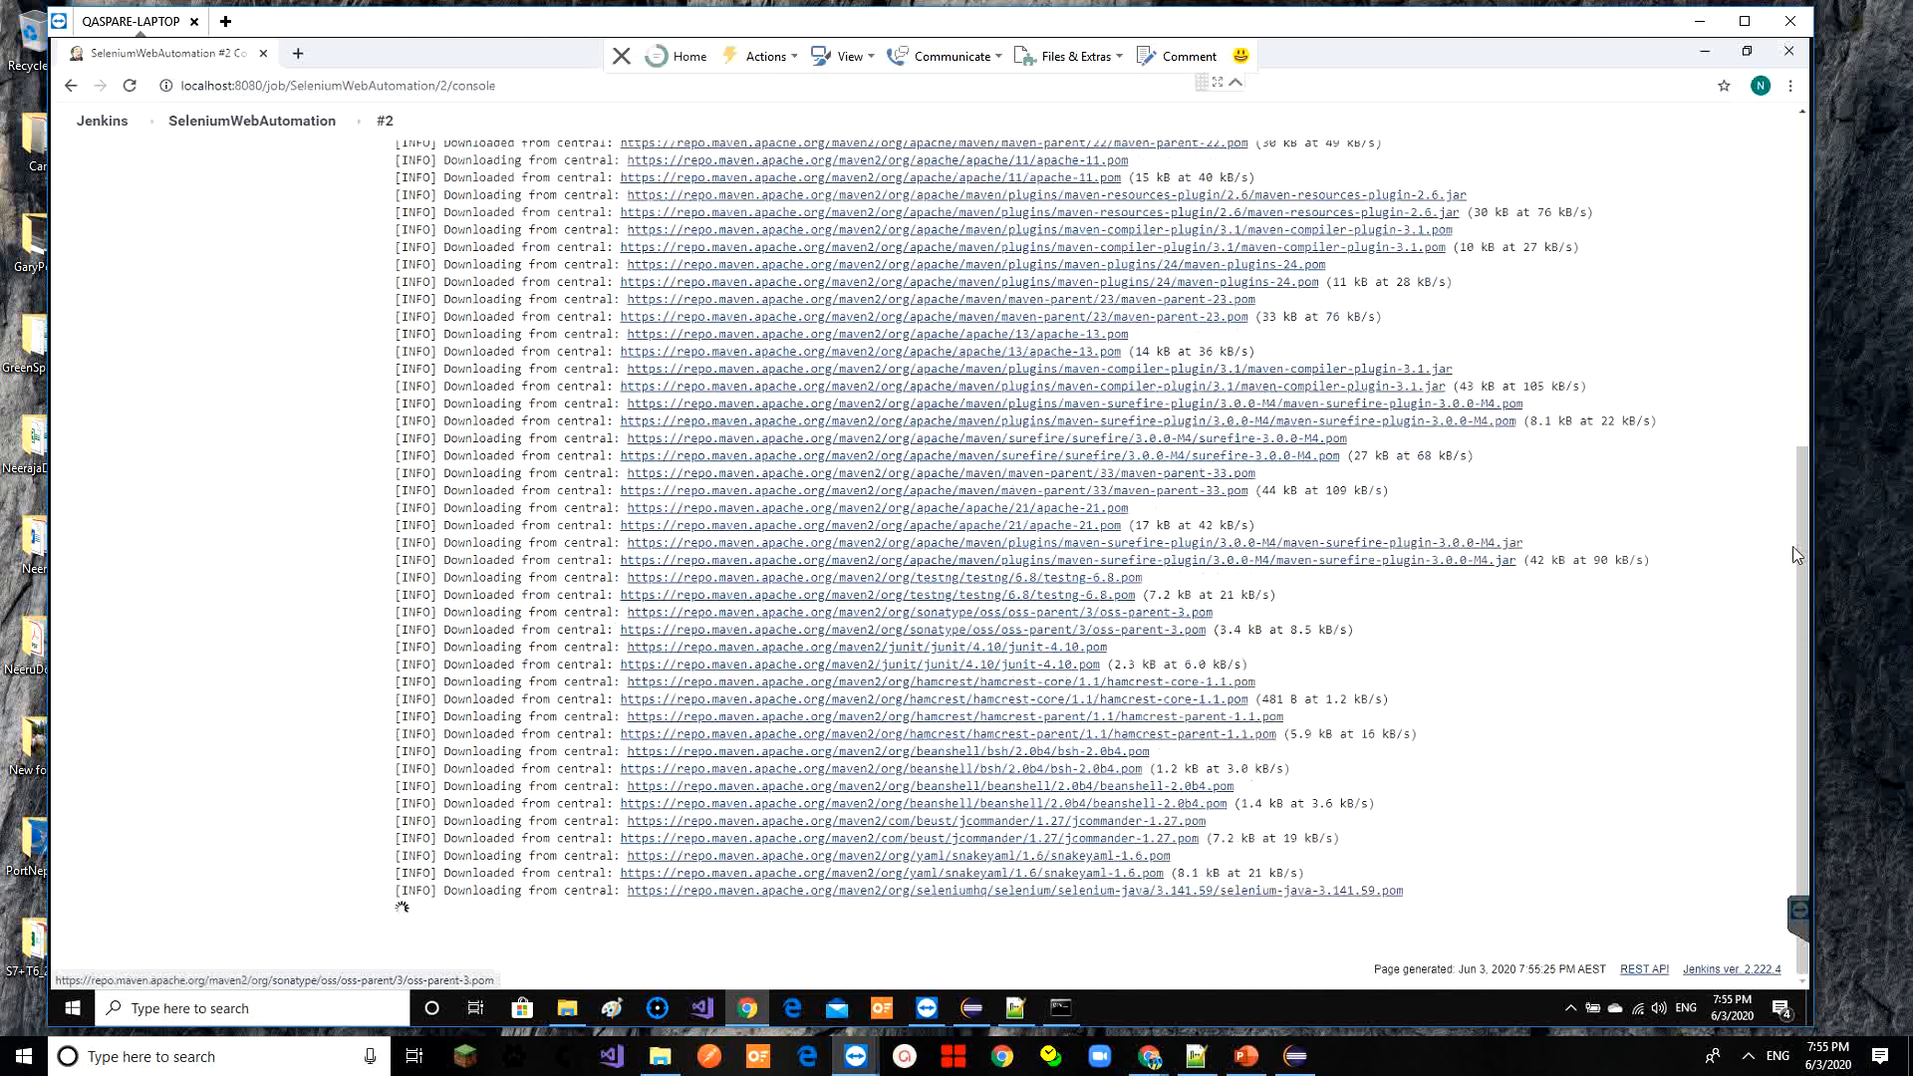
left_click(976, 1011)
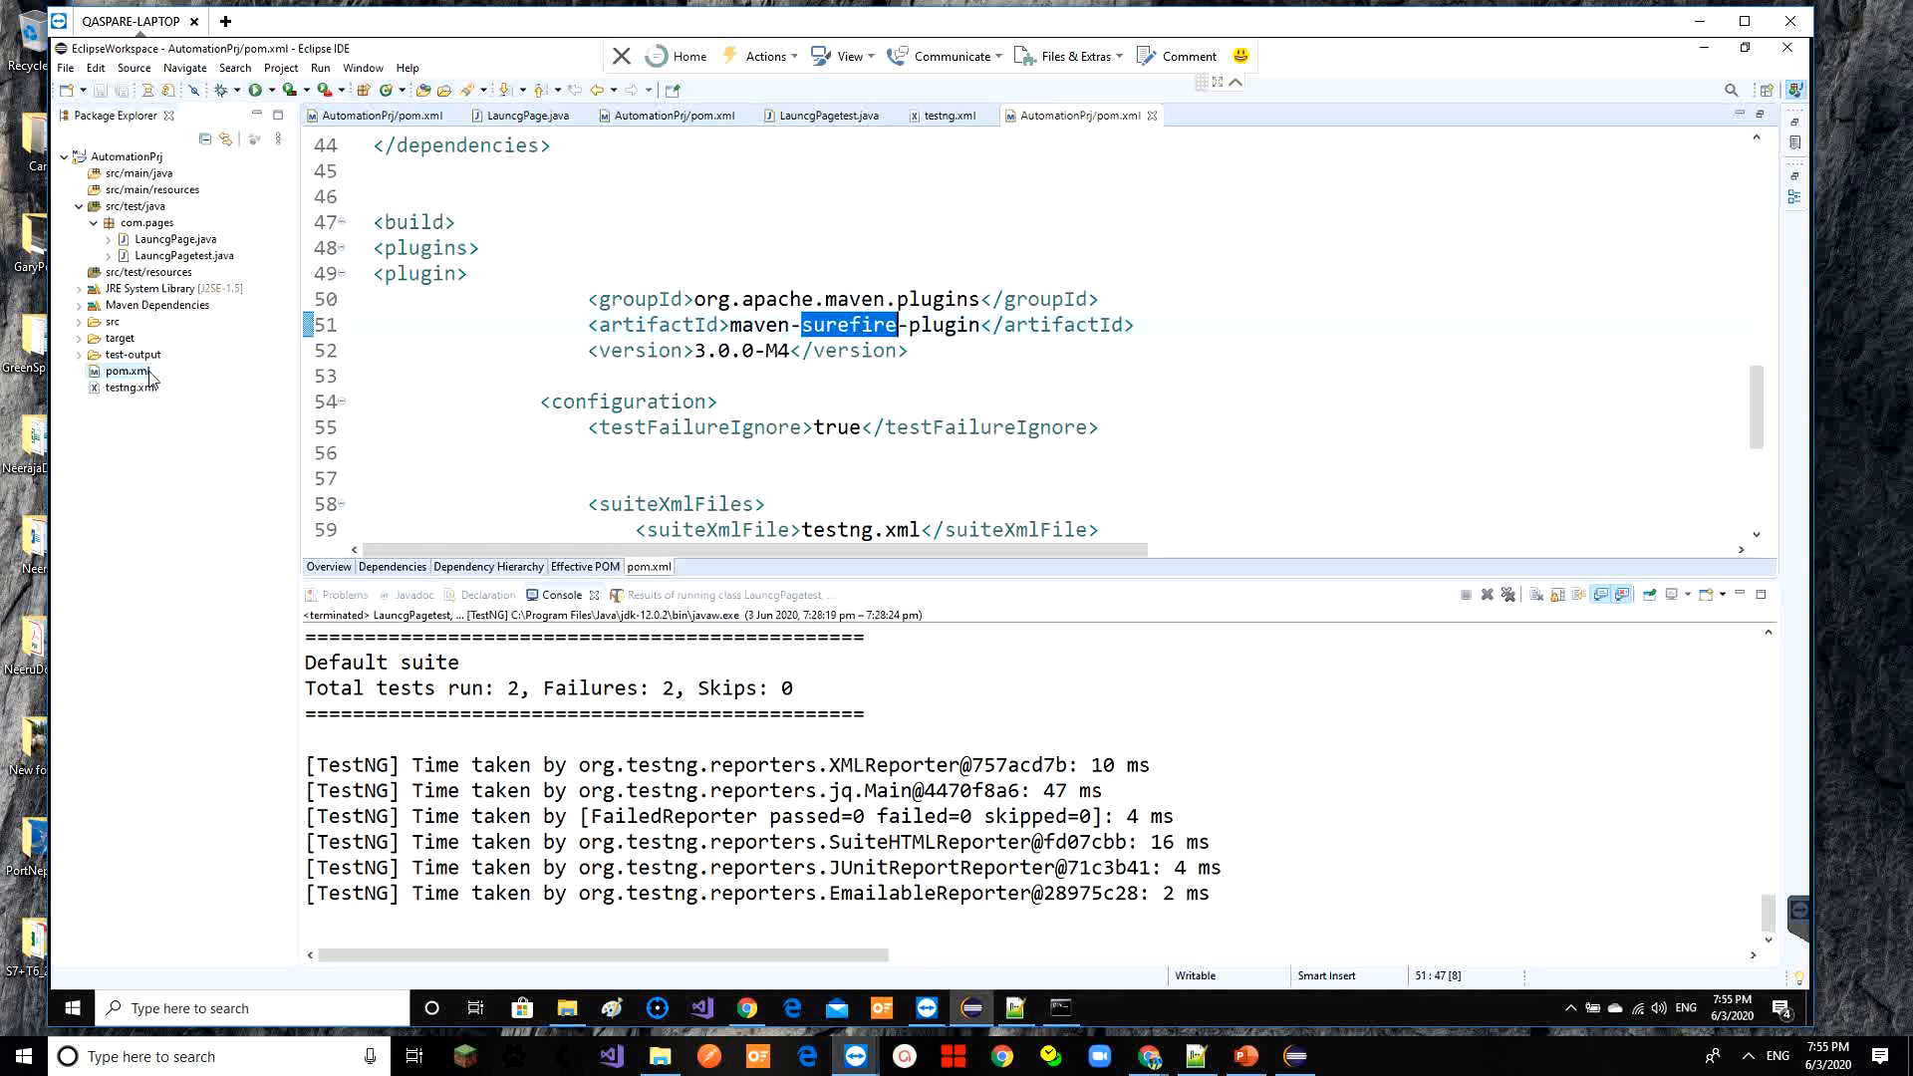
left_click(1702, 52)
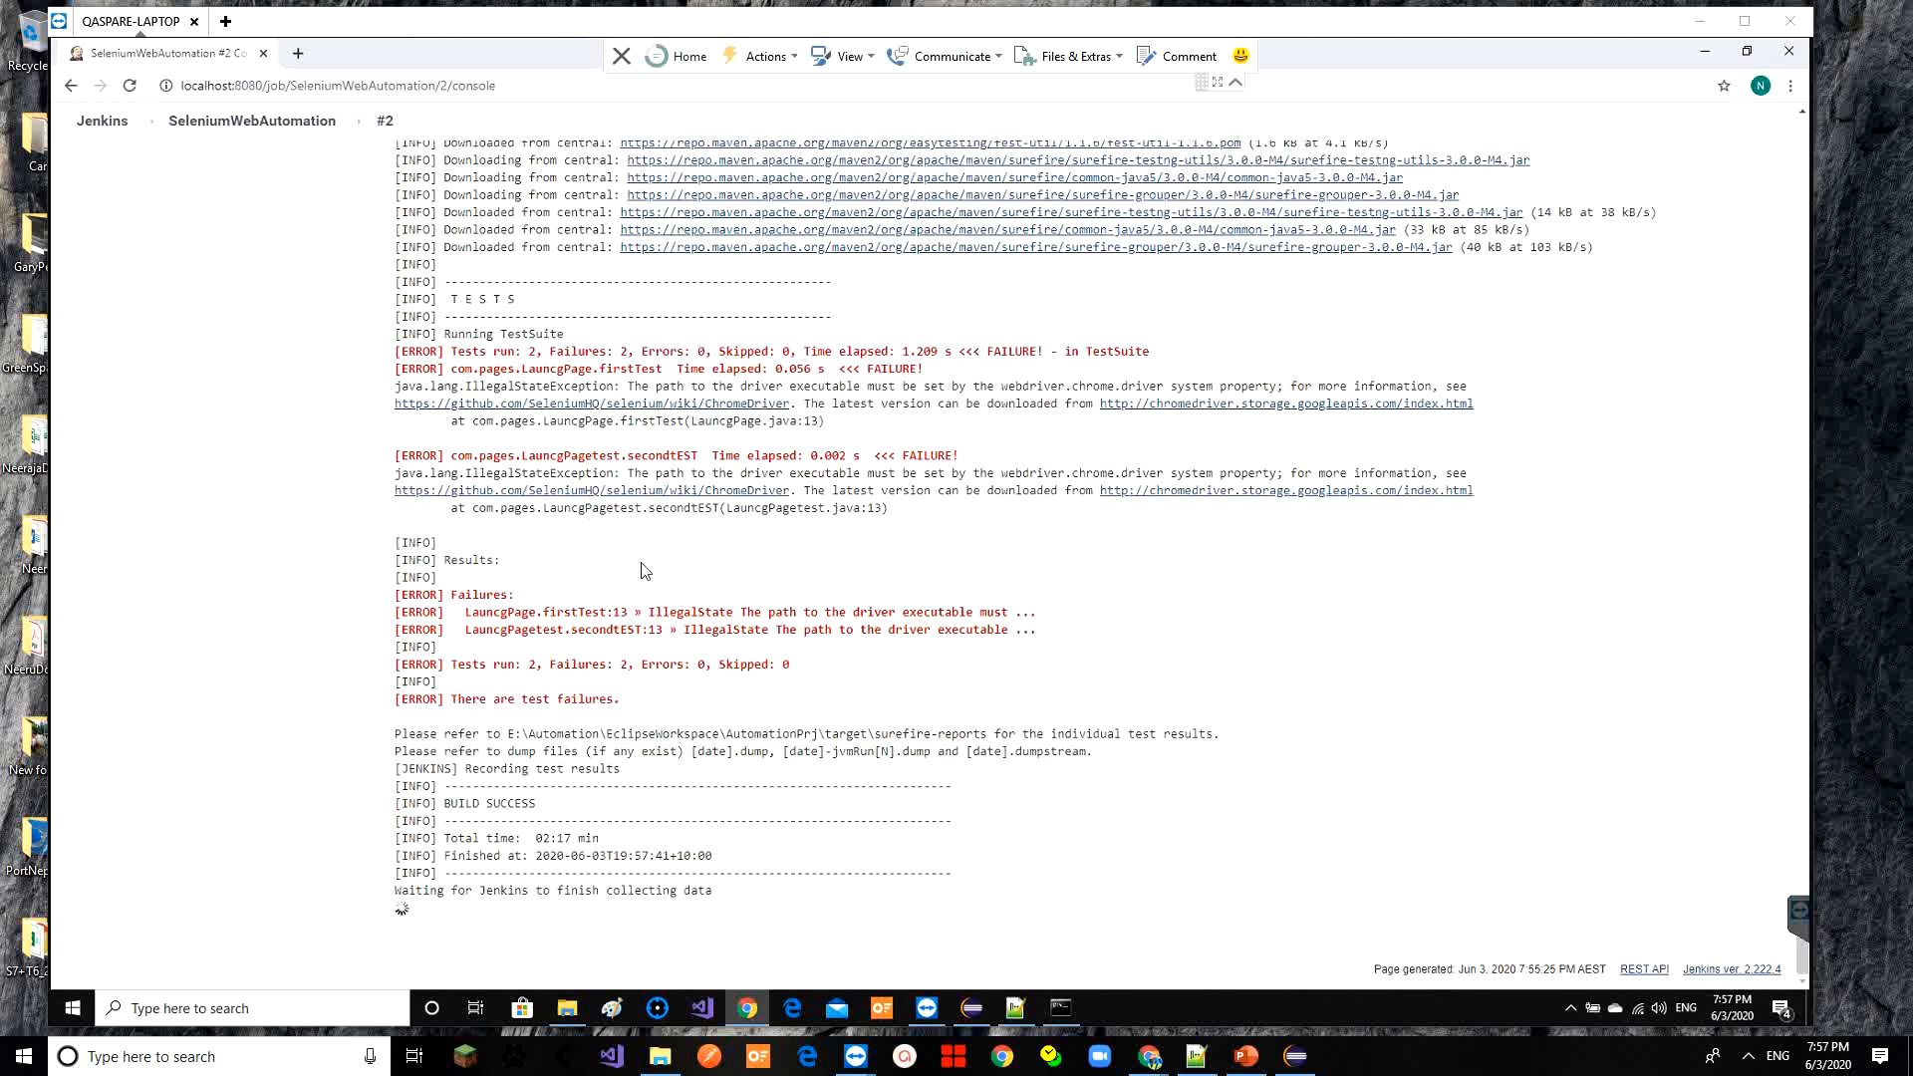
triple_click(511, 812)
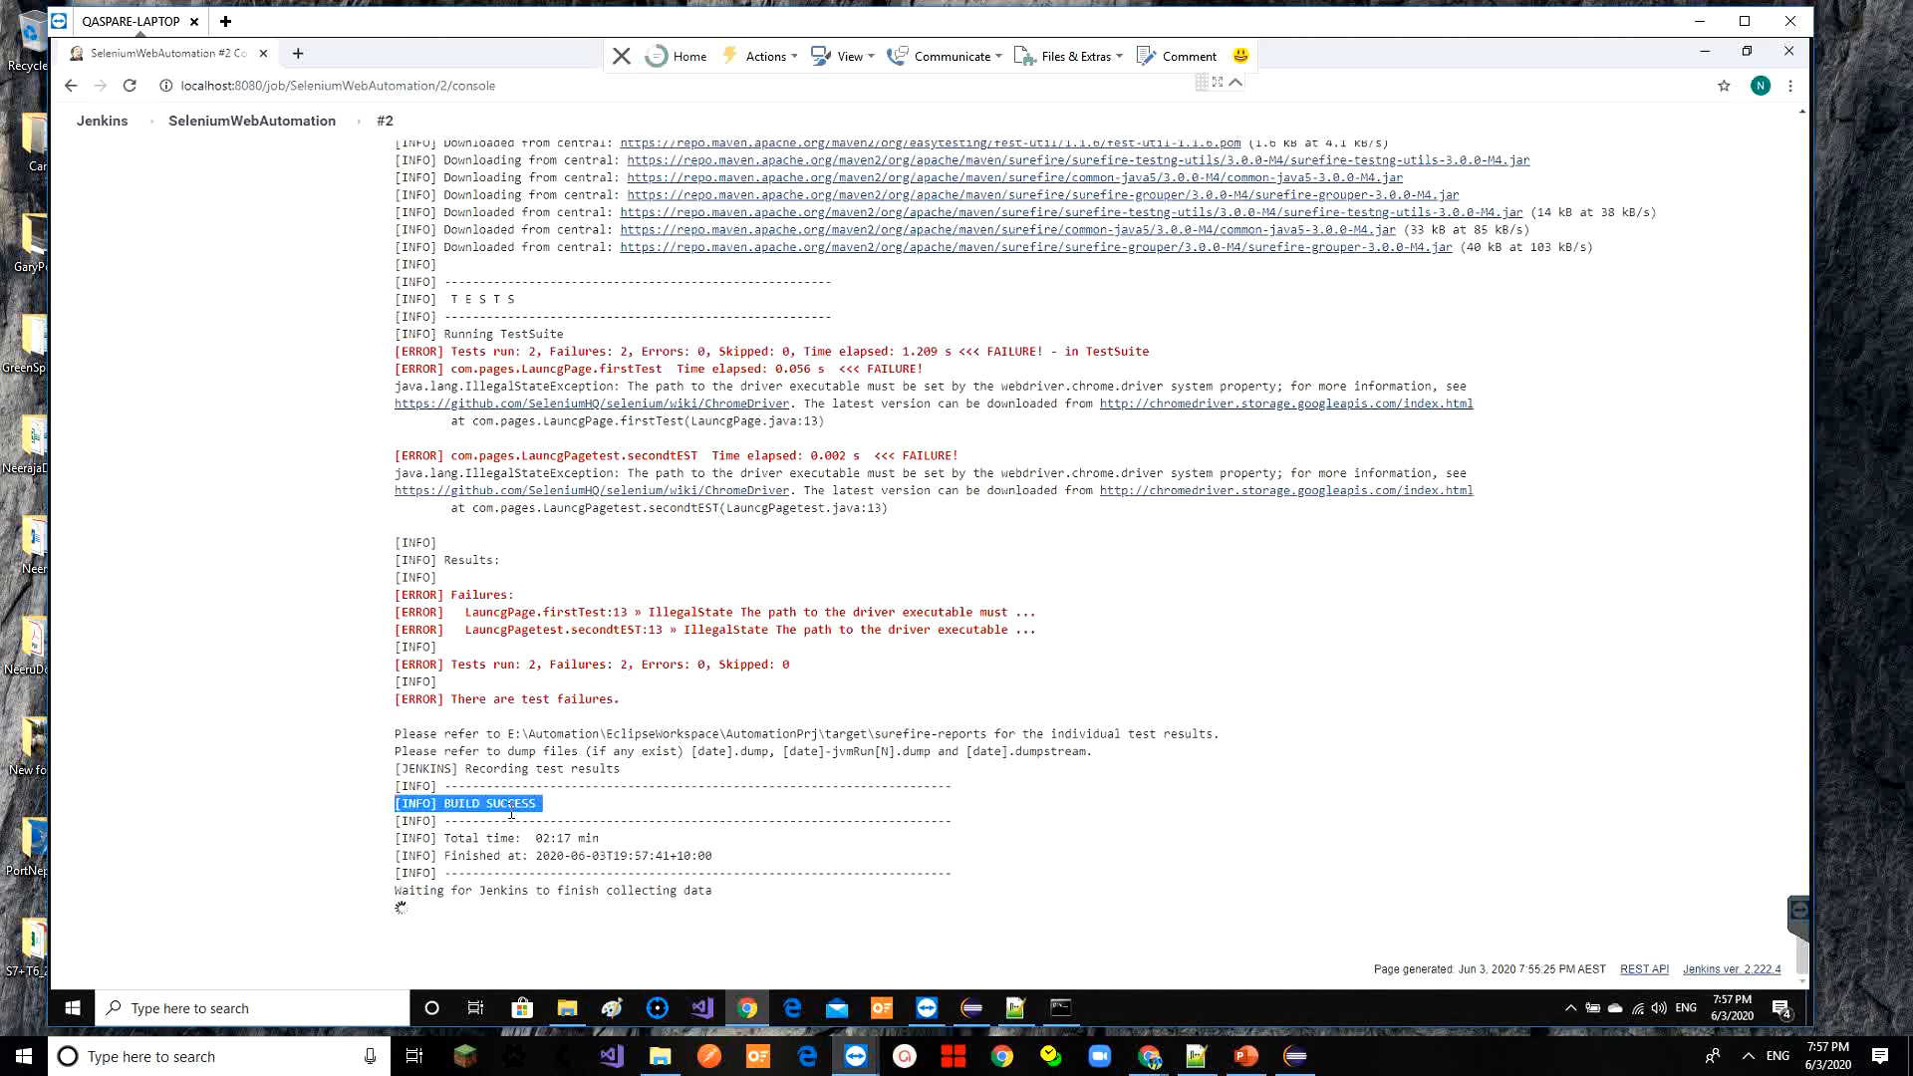
left_click(528, 674)
double_click(528, 673)
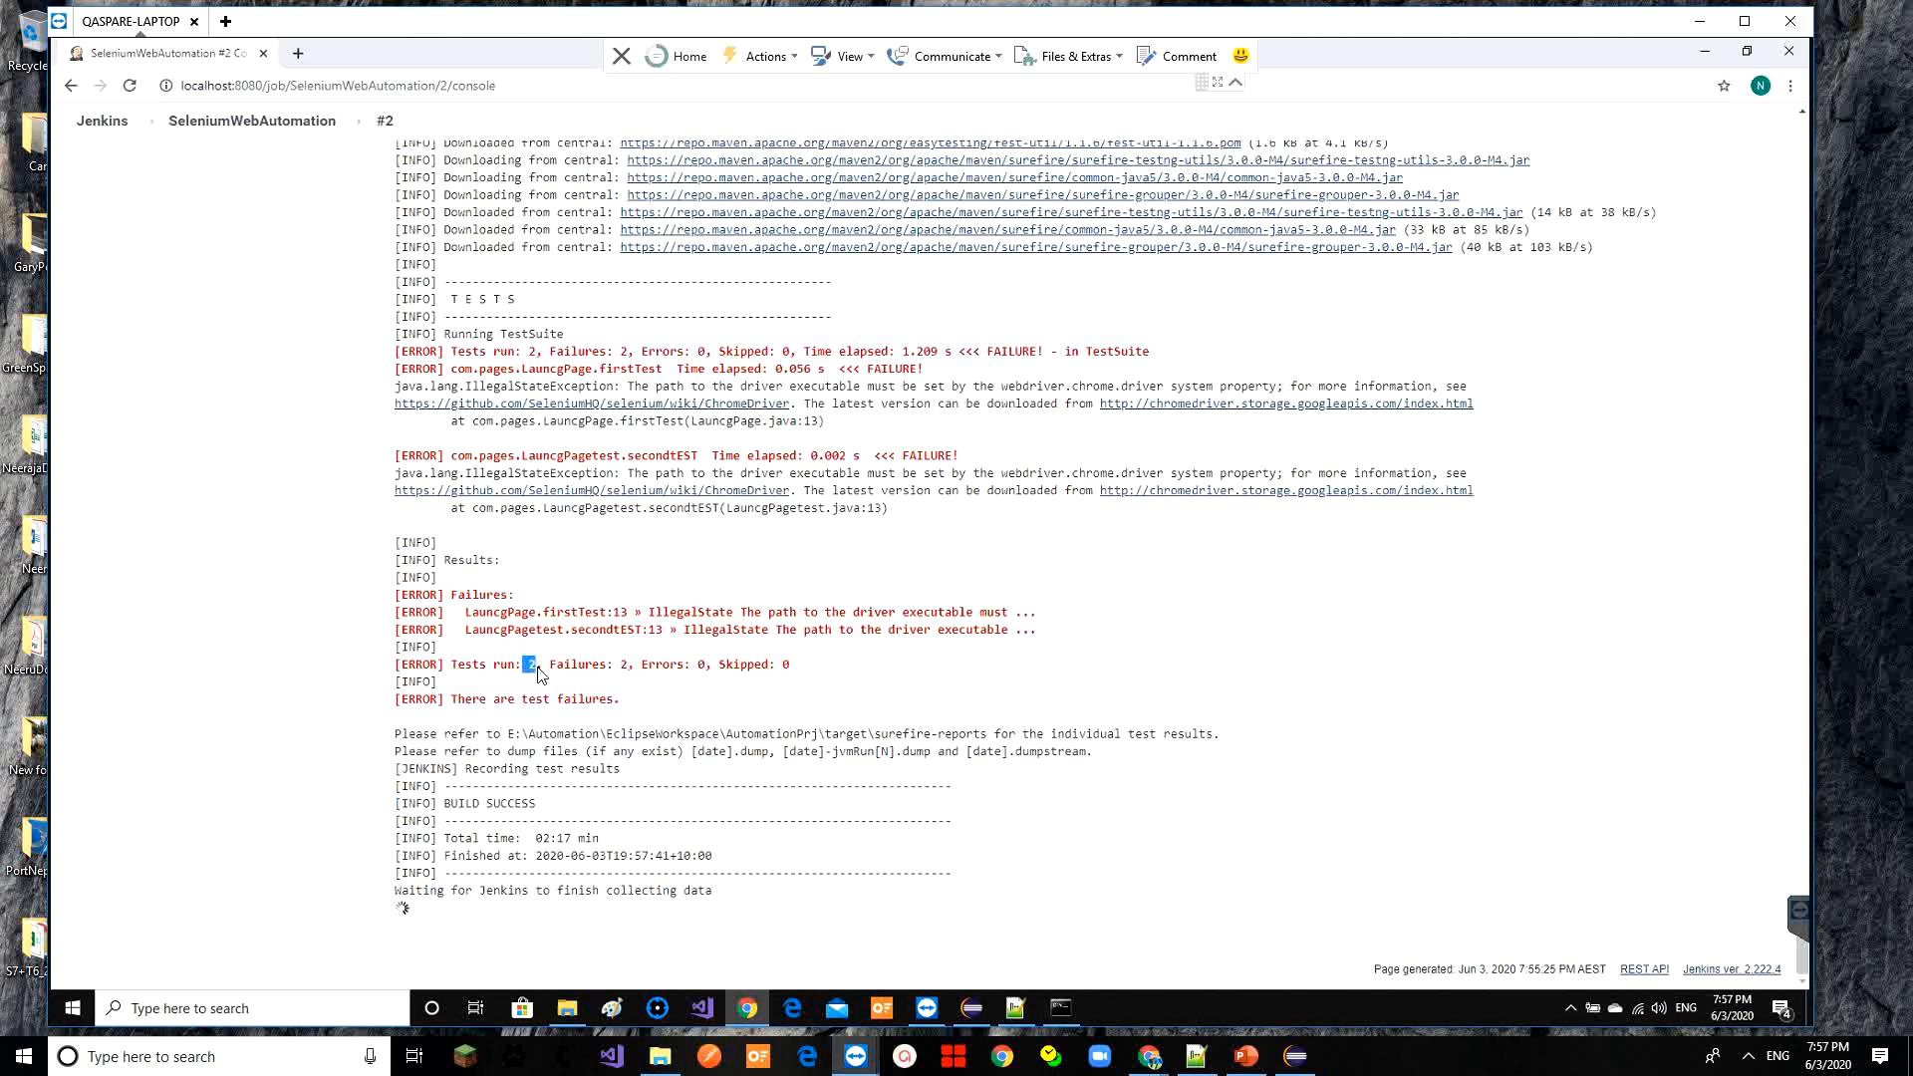
left_click_drag(574, 674, 646, 672)
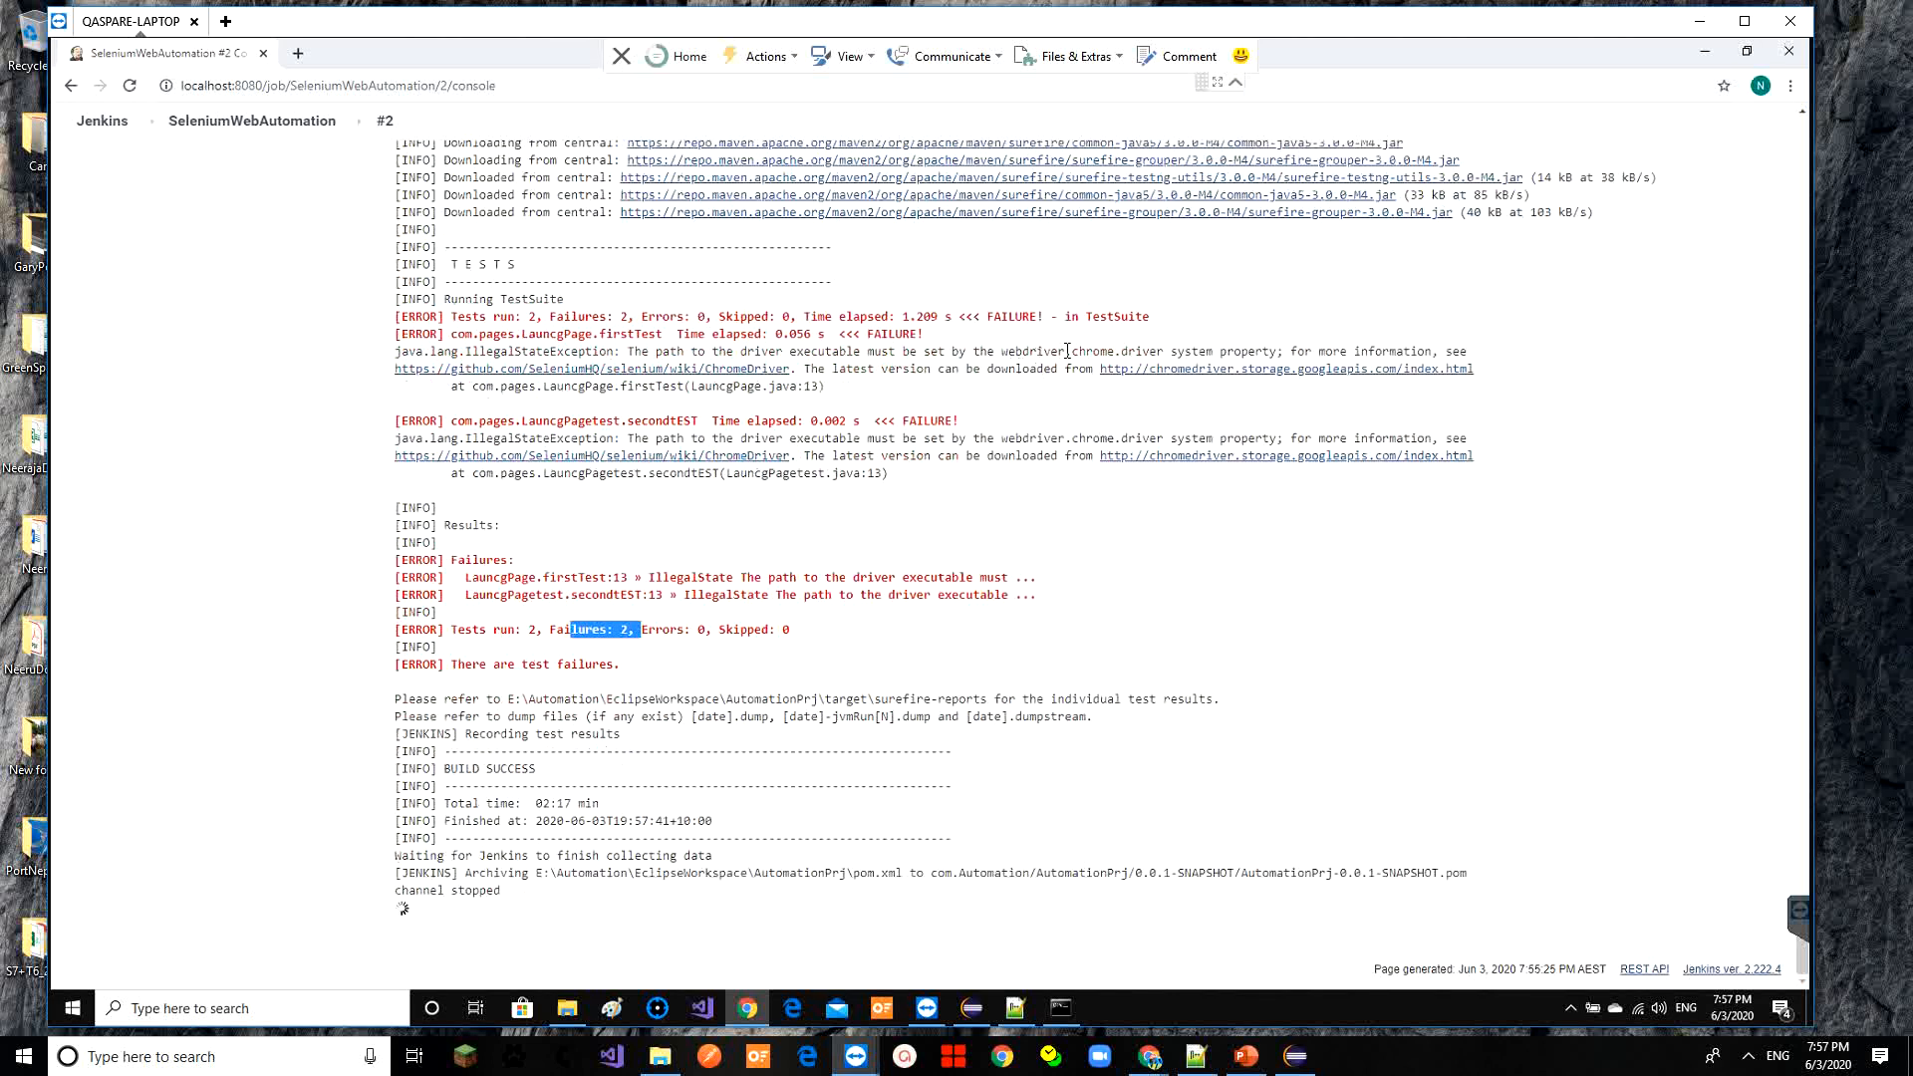
left_click_drag(748, 356, 916, 356)
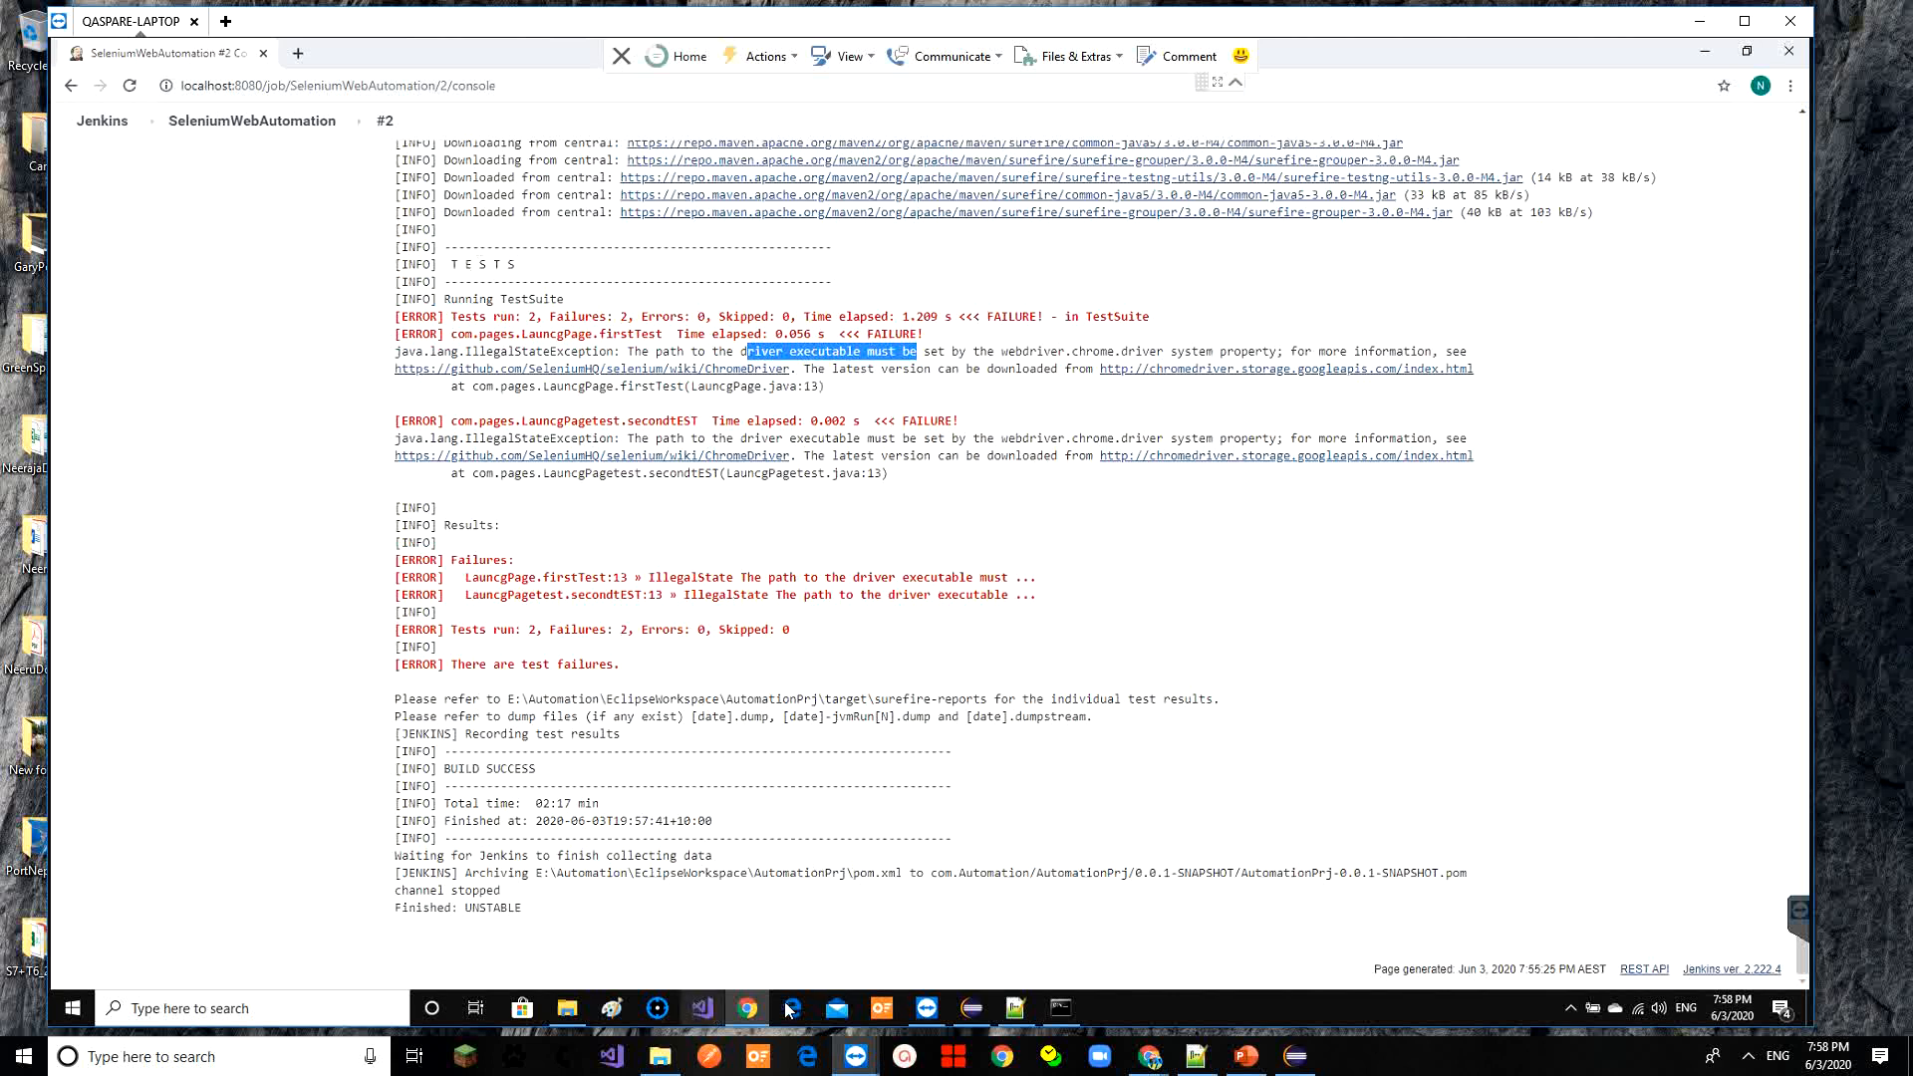
Run the project's pom.xml as Maven test in Eclipse
left_click(964, 1013)
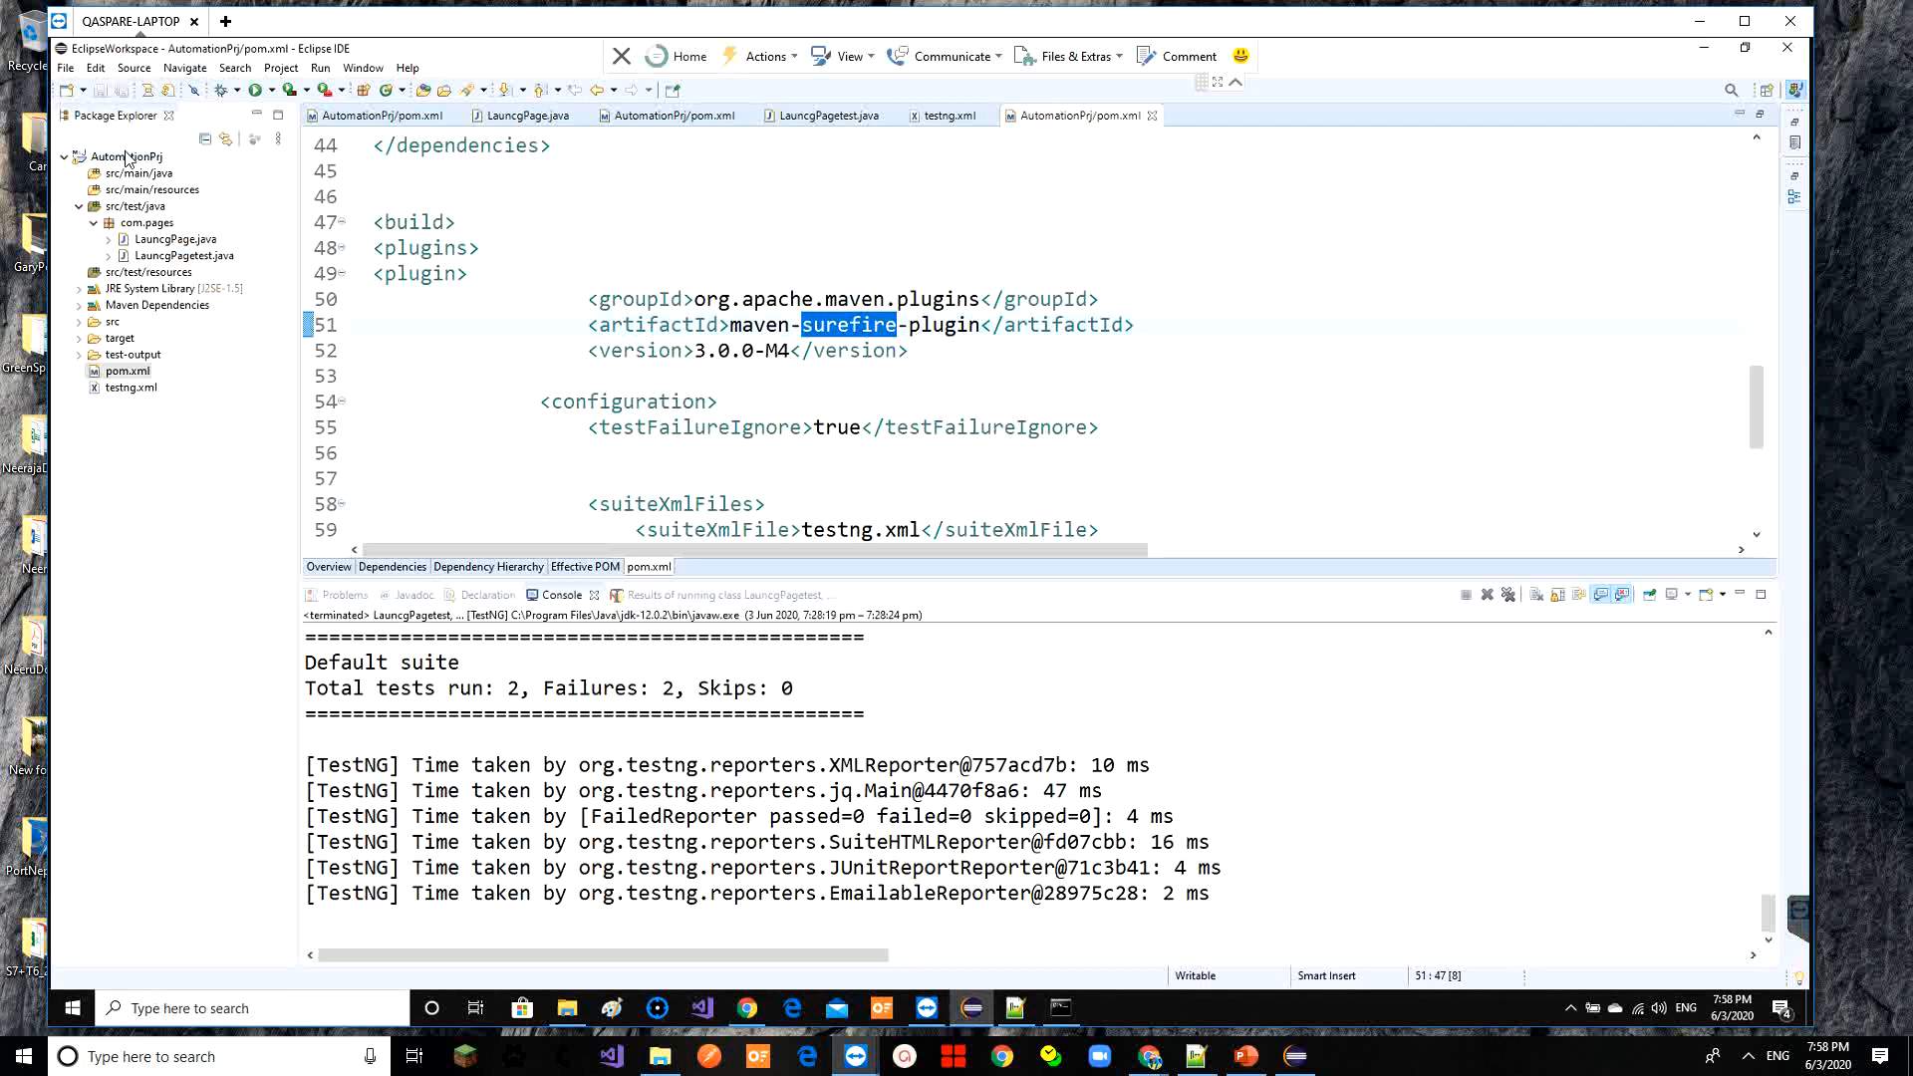
left_click(256, 90)
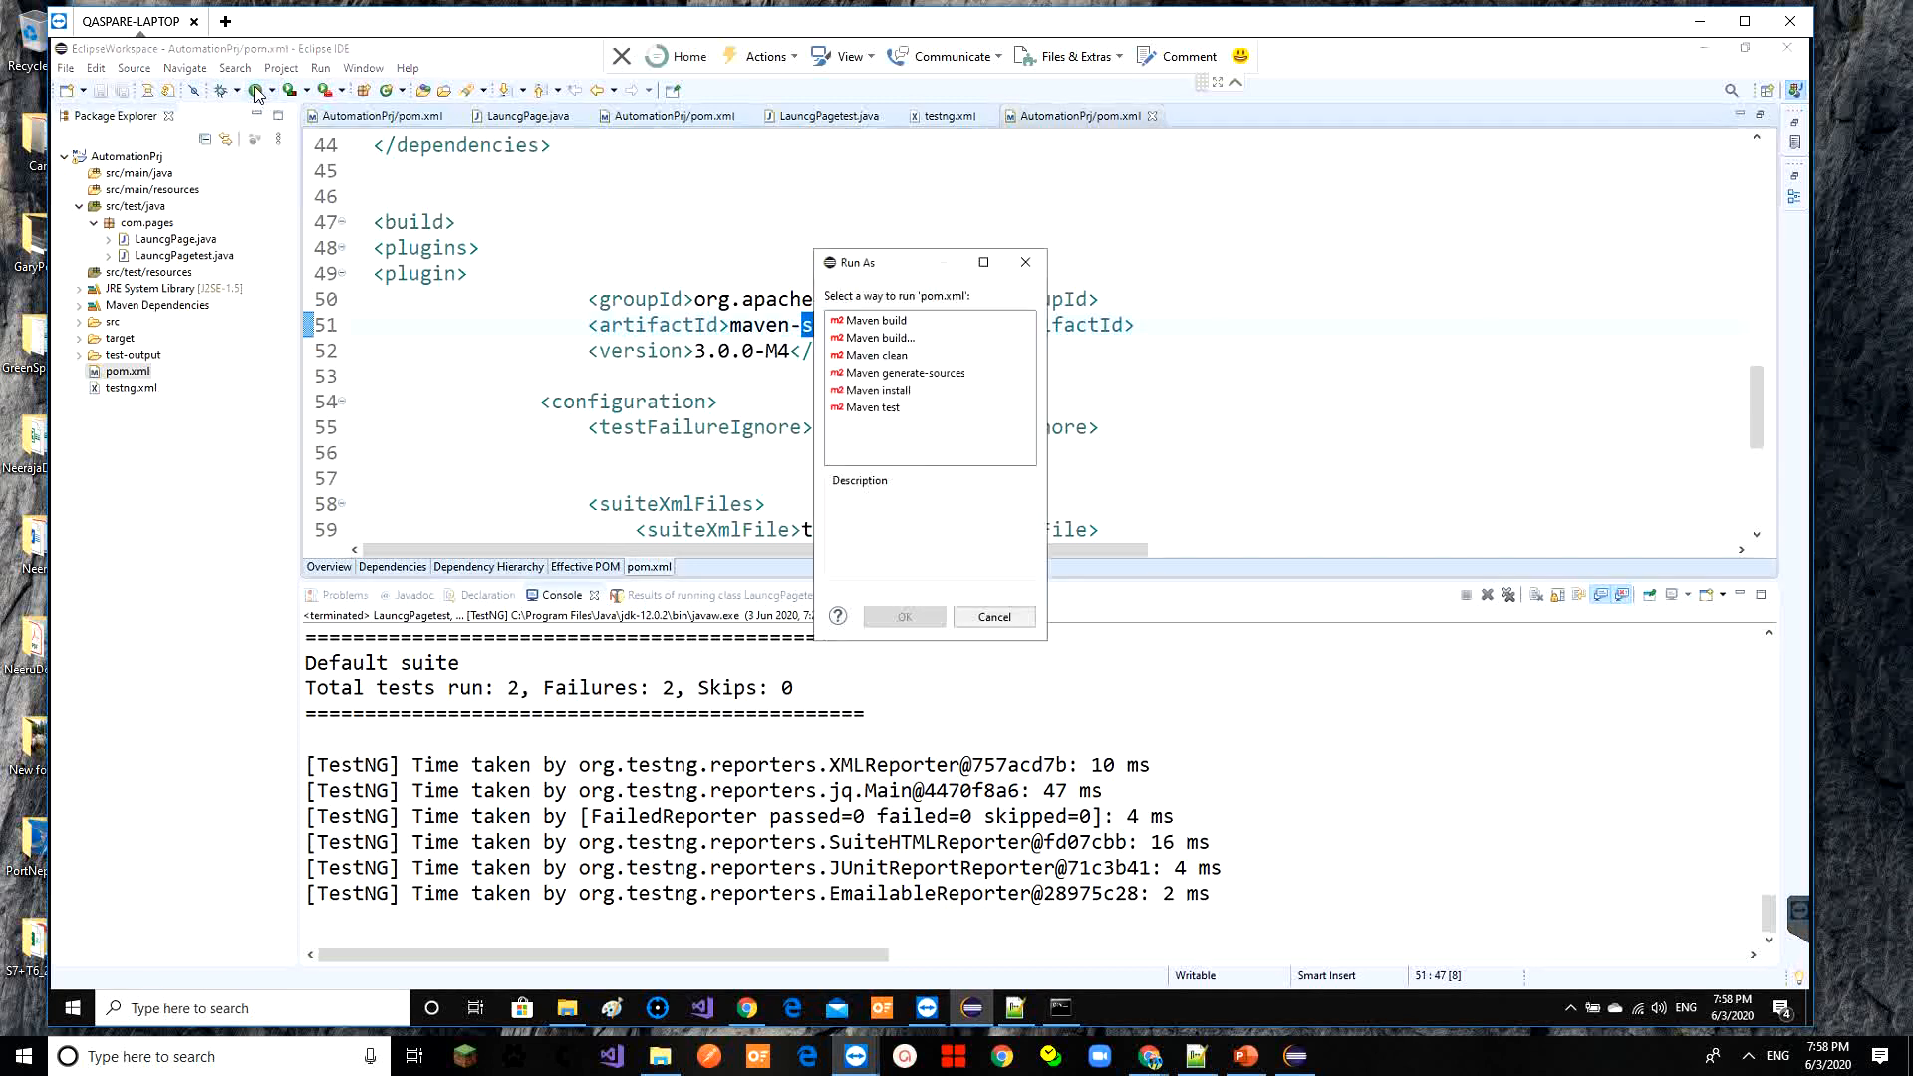
left_click(873, 410)
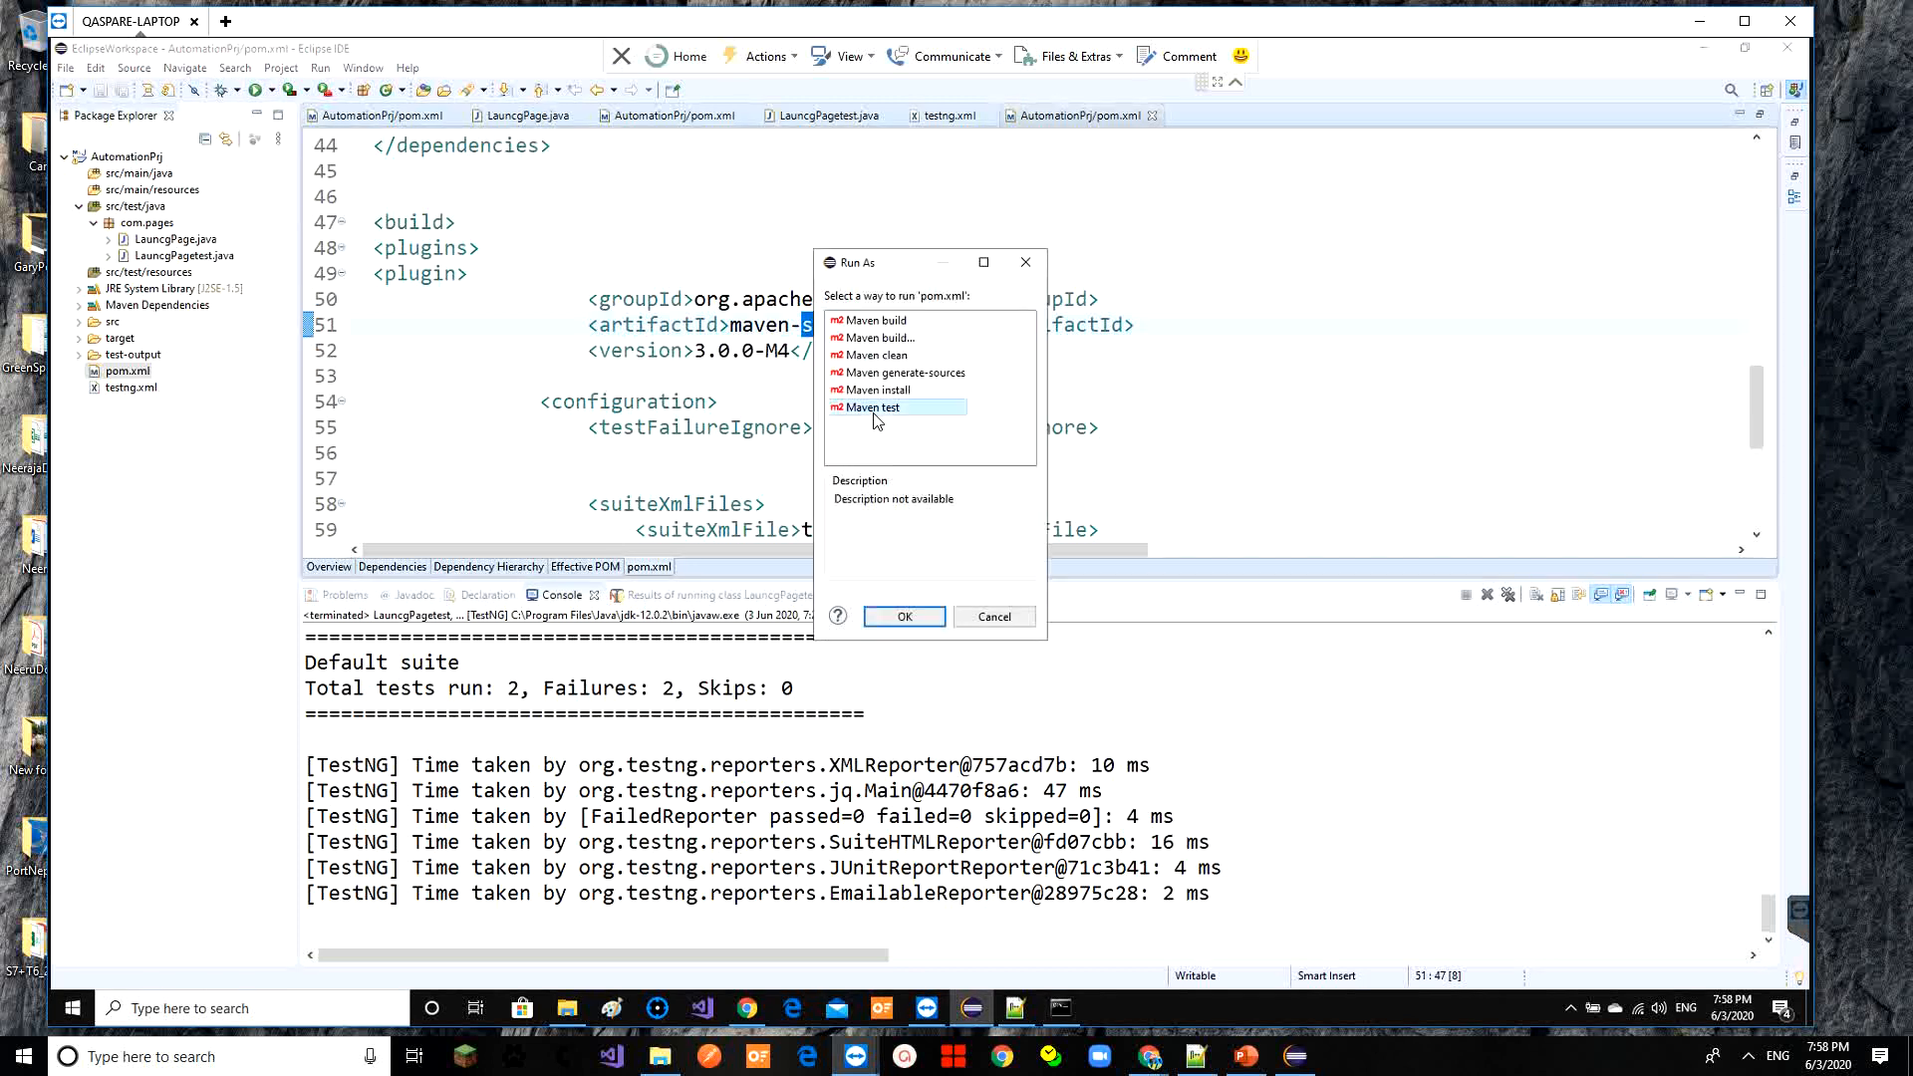
left_click(897, 617)
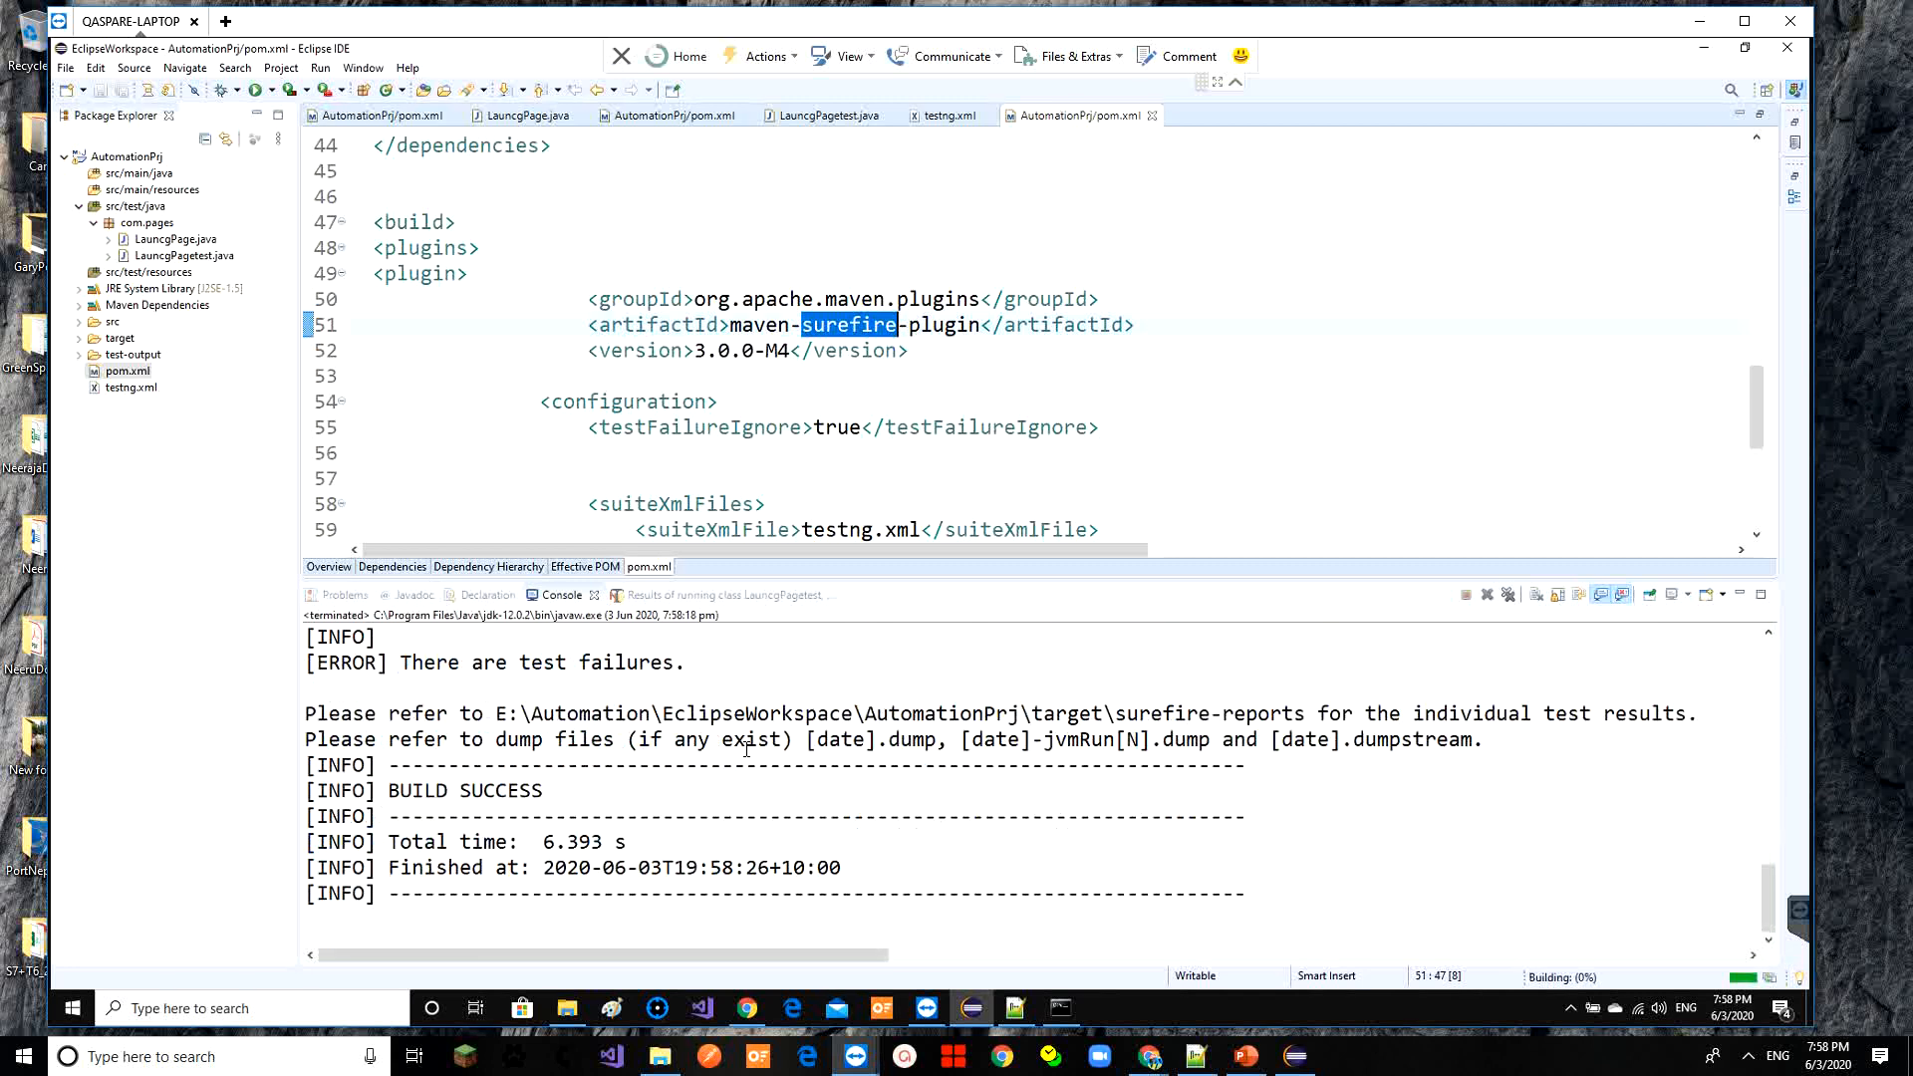
Highlight the console's Tests run summary showing 2 tests with 2 failures, then return to Jenkins
left_click(651, 716)
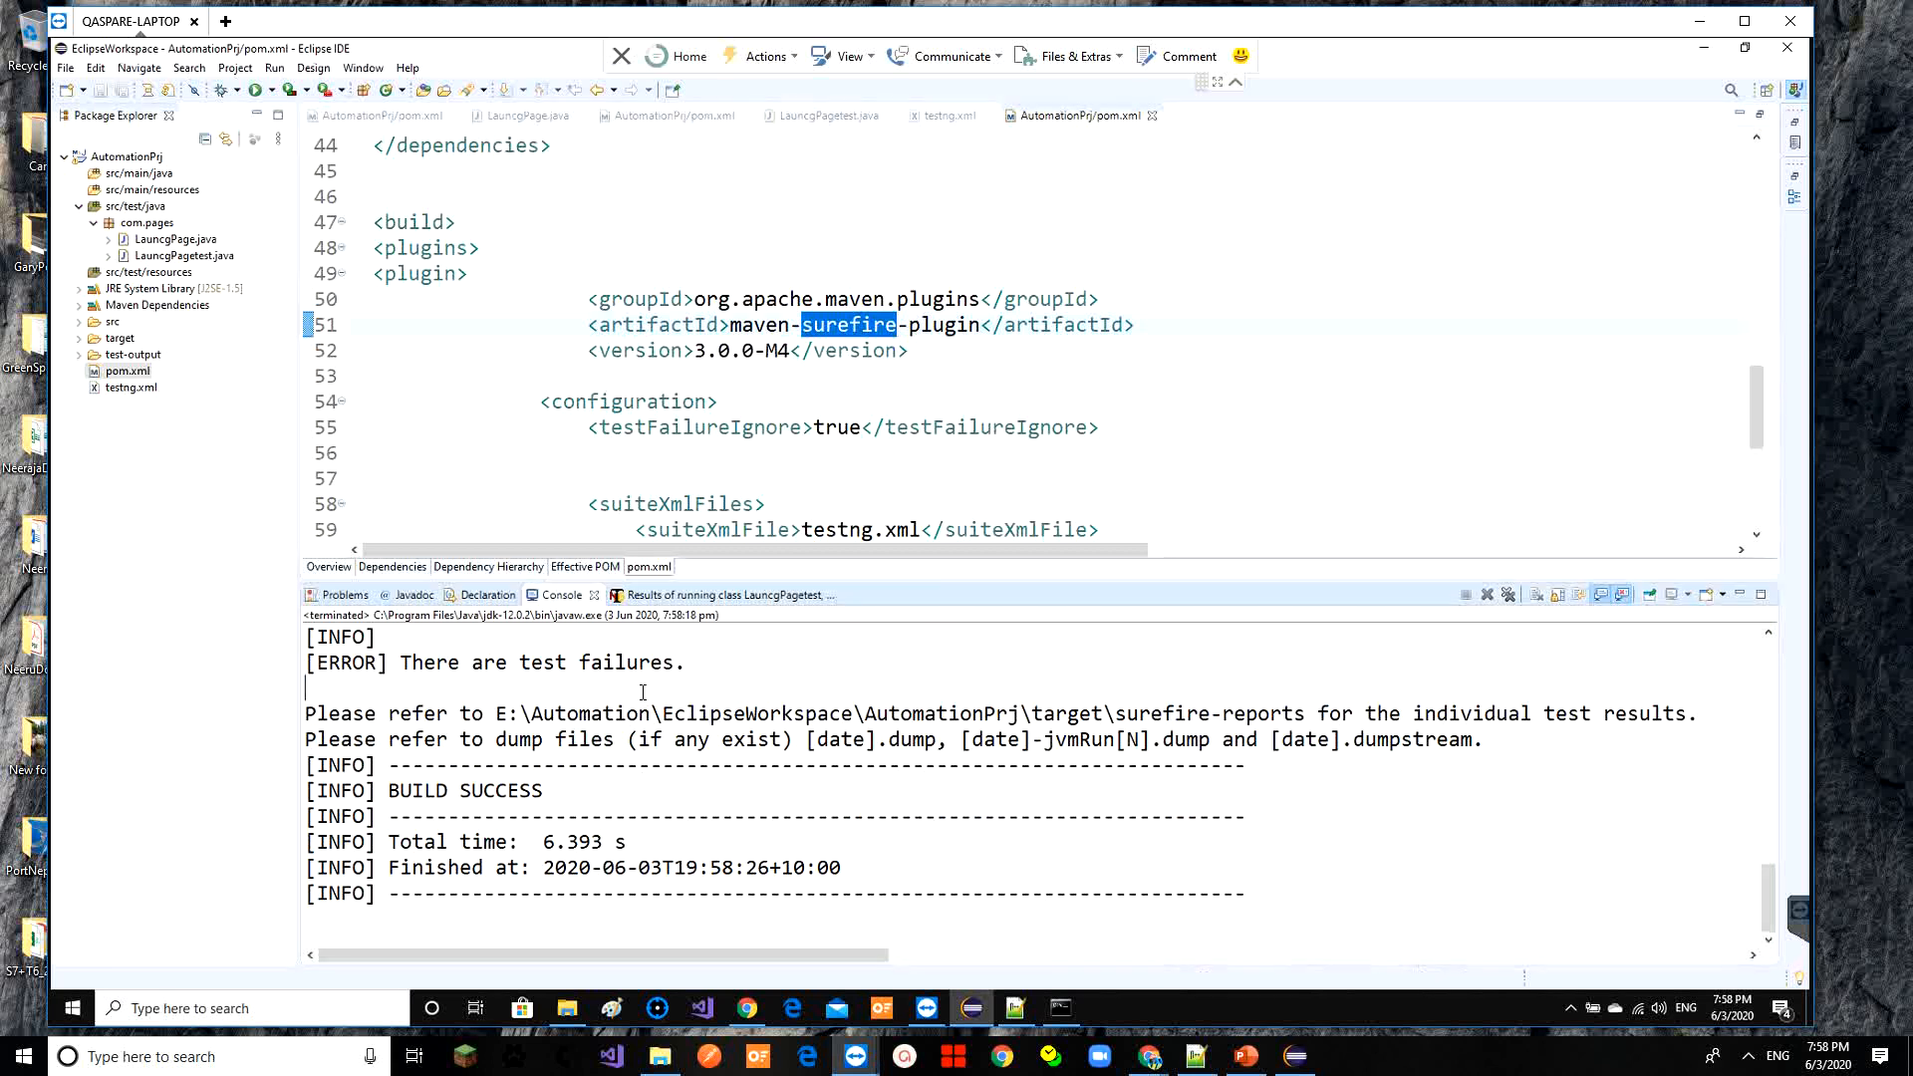
scroll(646, 703, "up", 2)
key("Down")
key("Down")
key("Down")
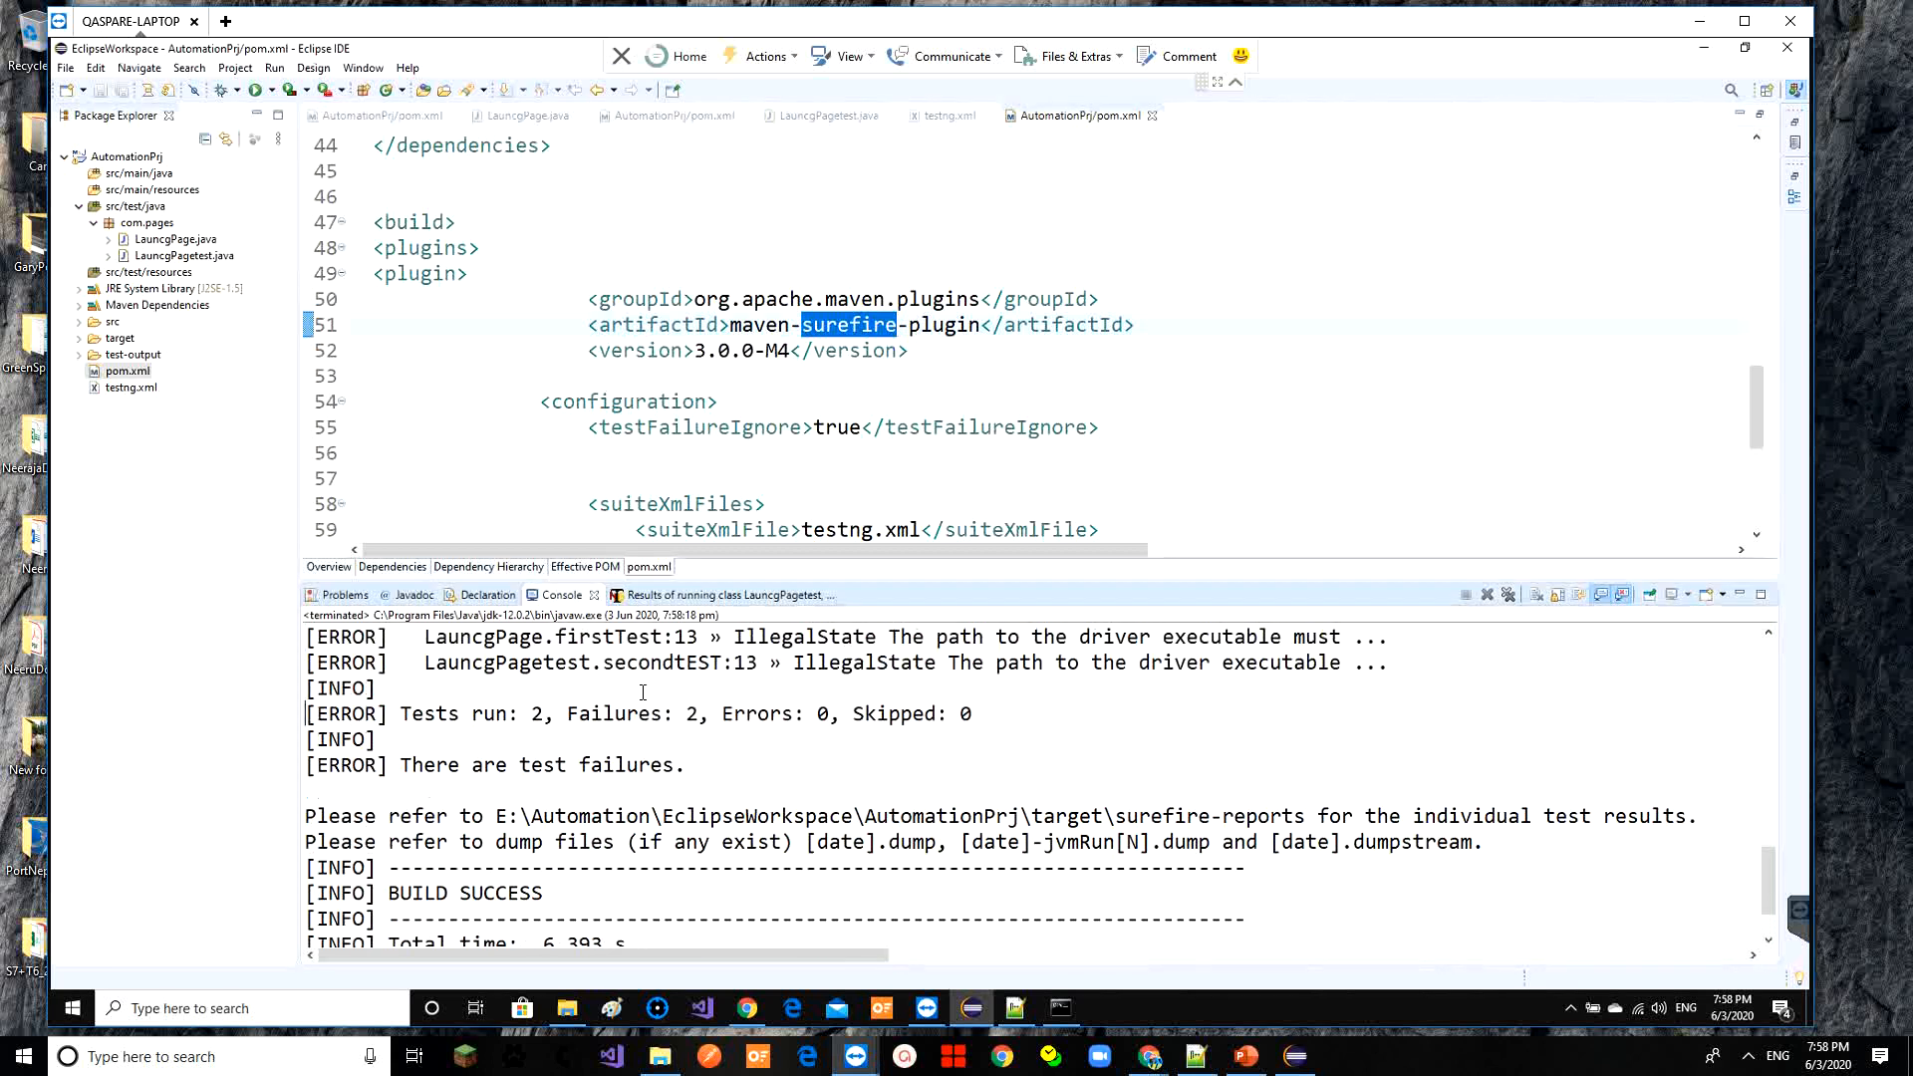
key("shift+End")
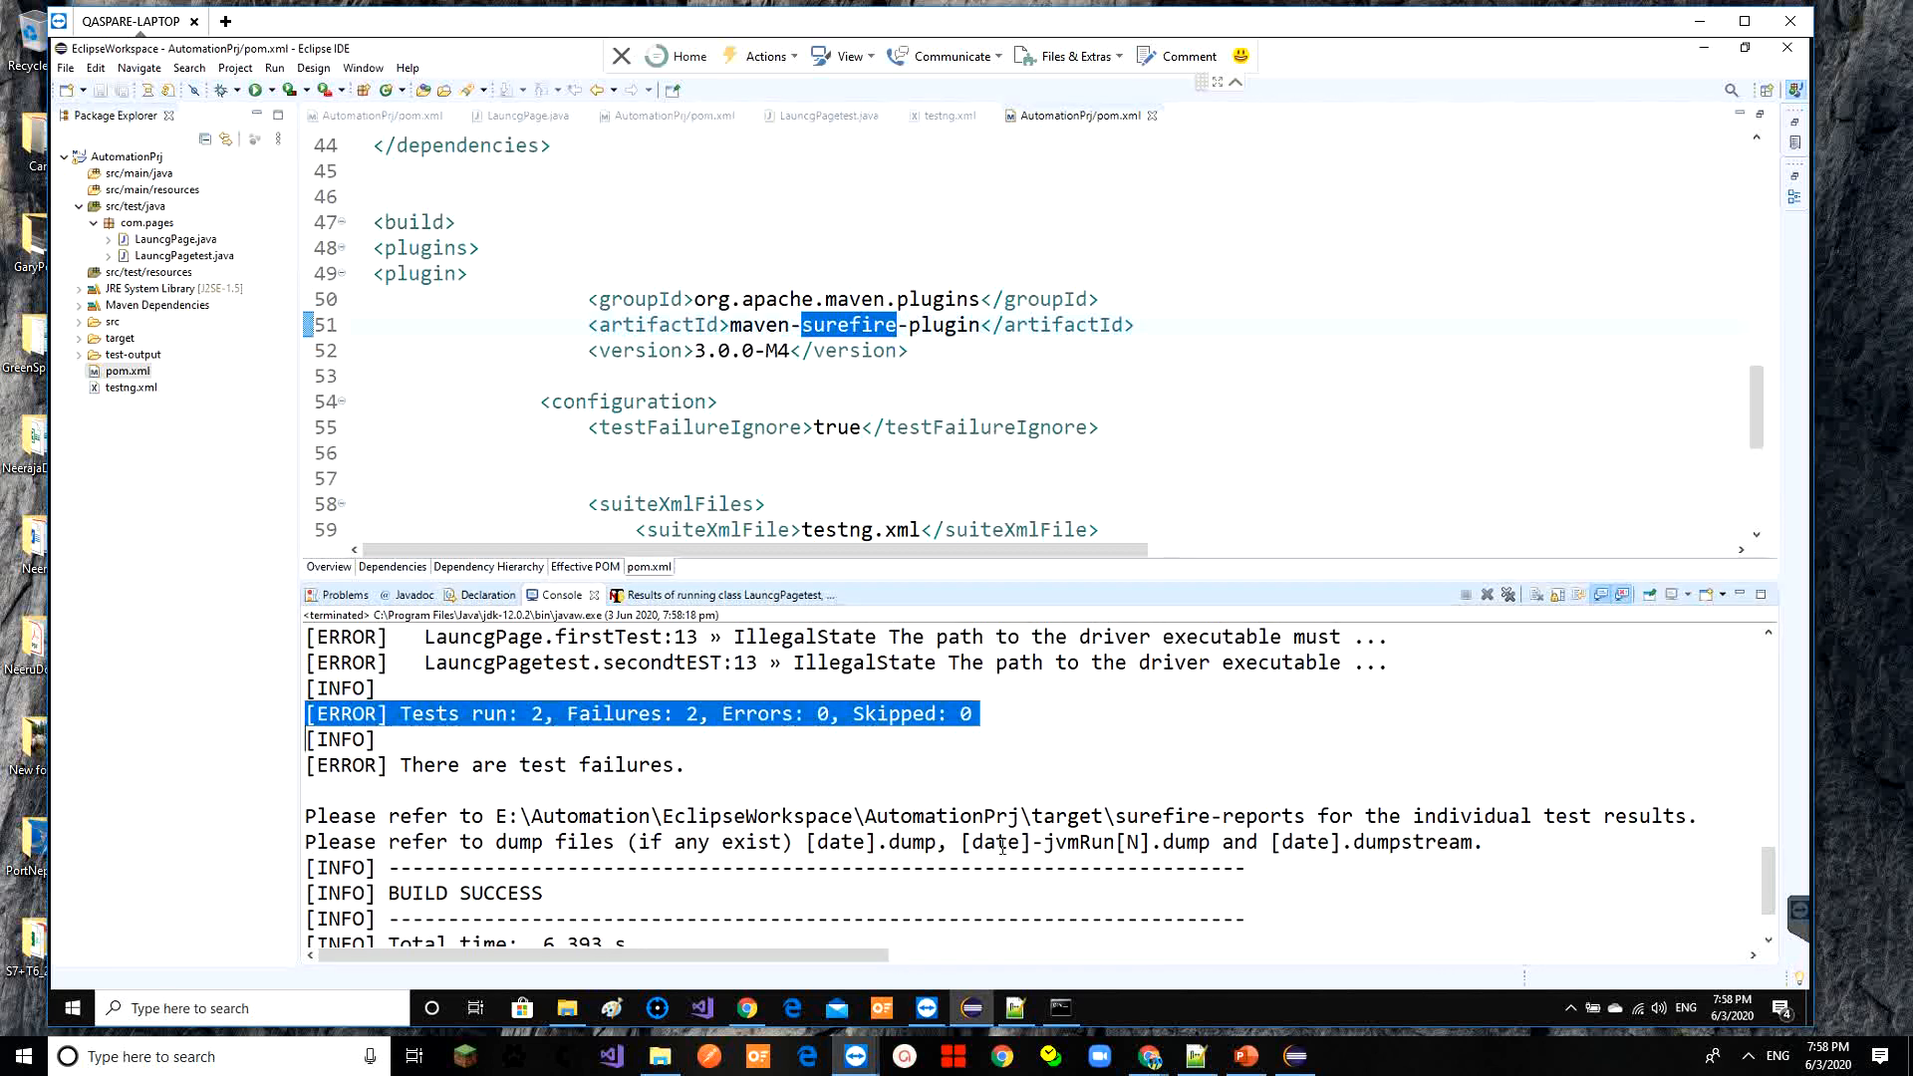
mouse_move(979, 1010)
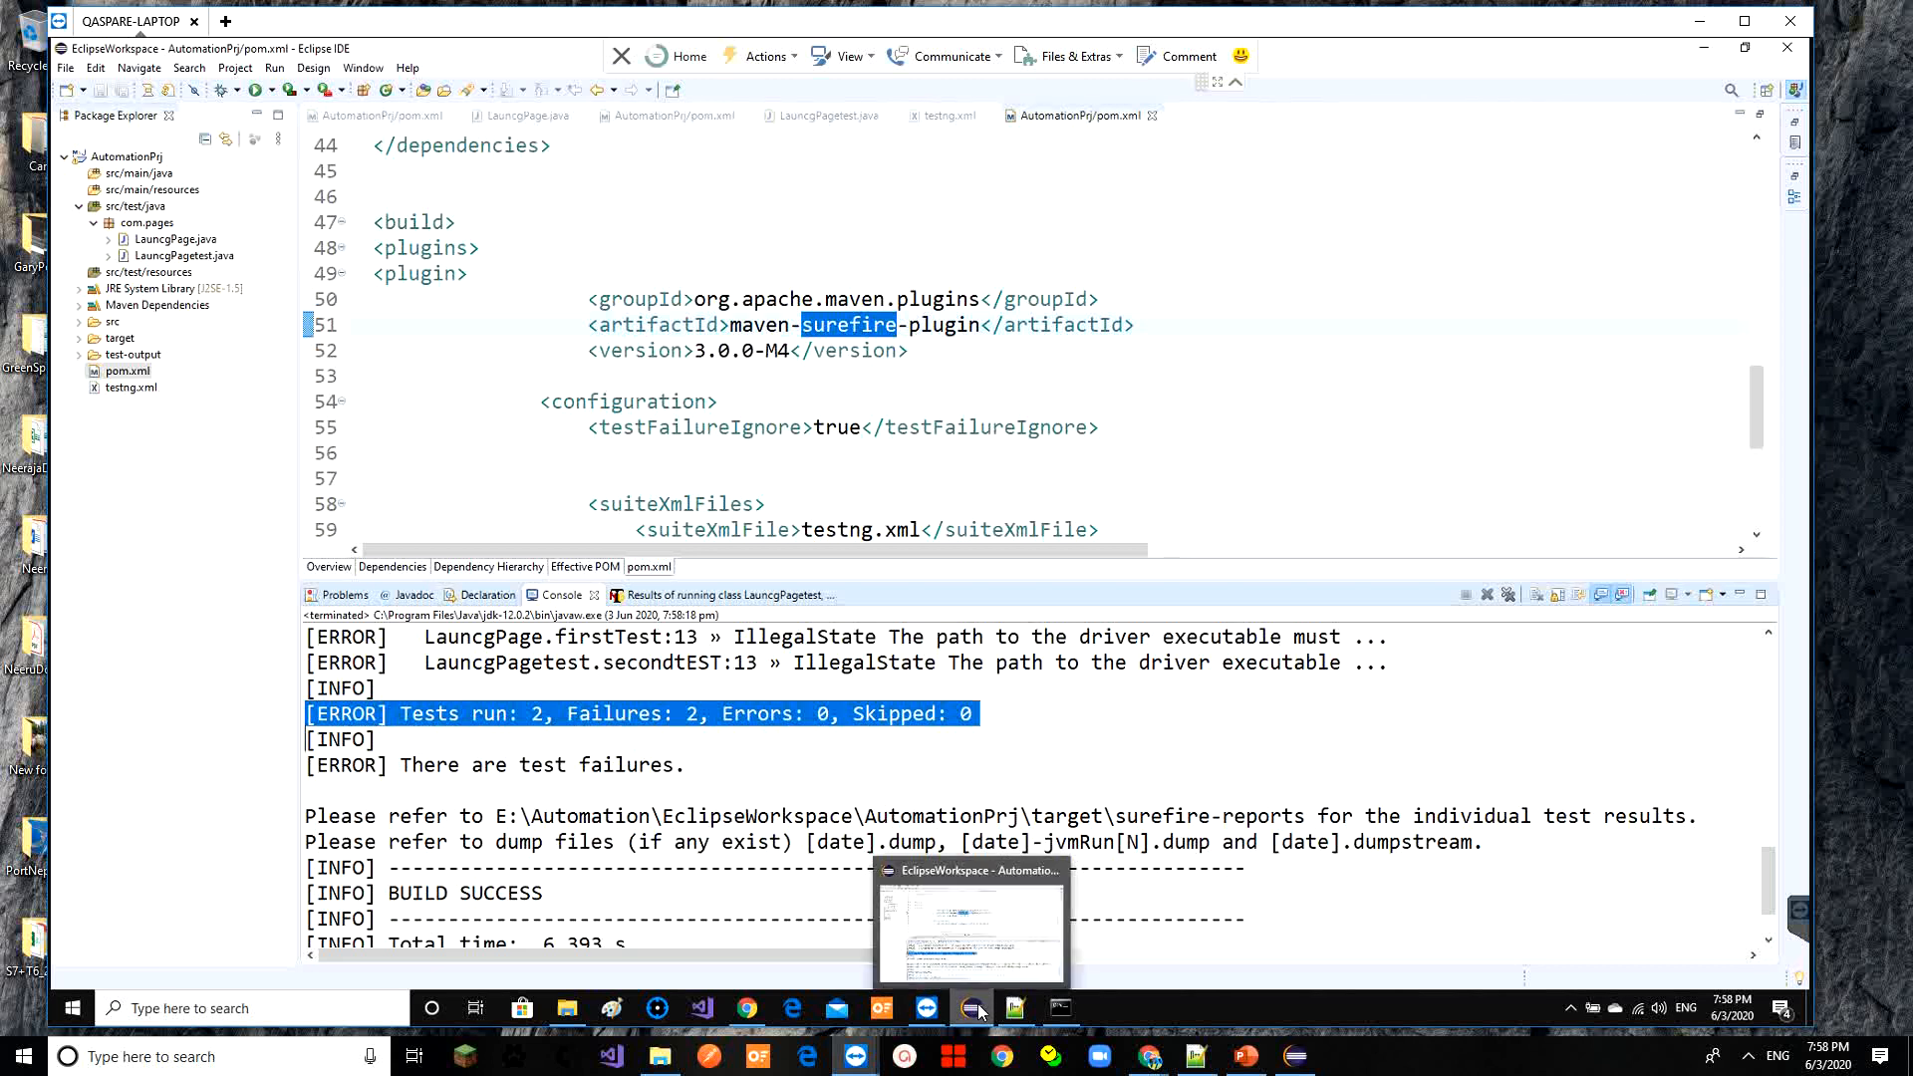
mouse_move(750, 1011)
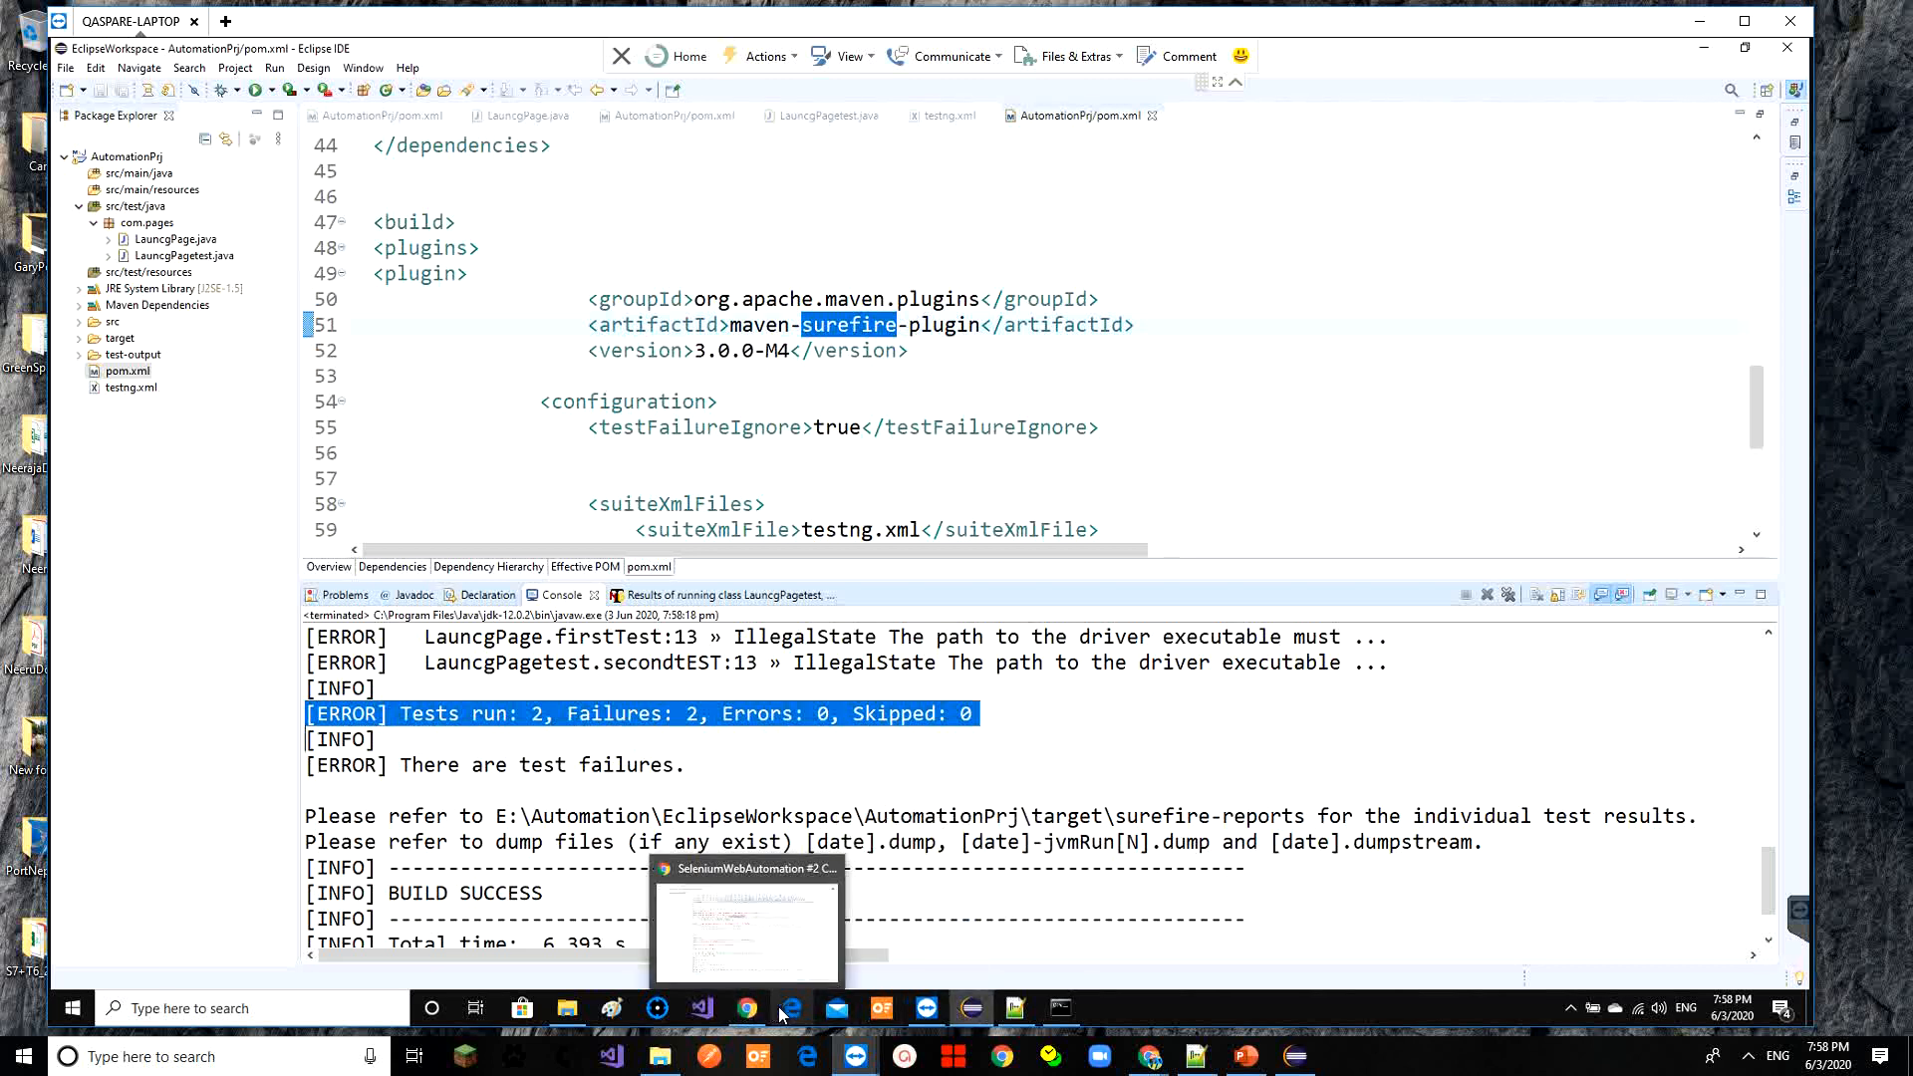
left_click(809, 912)
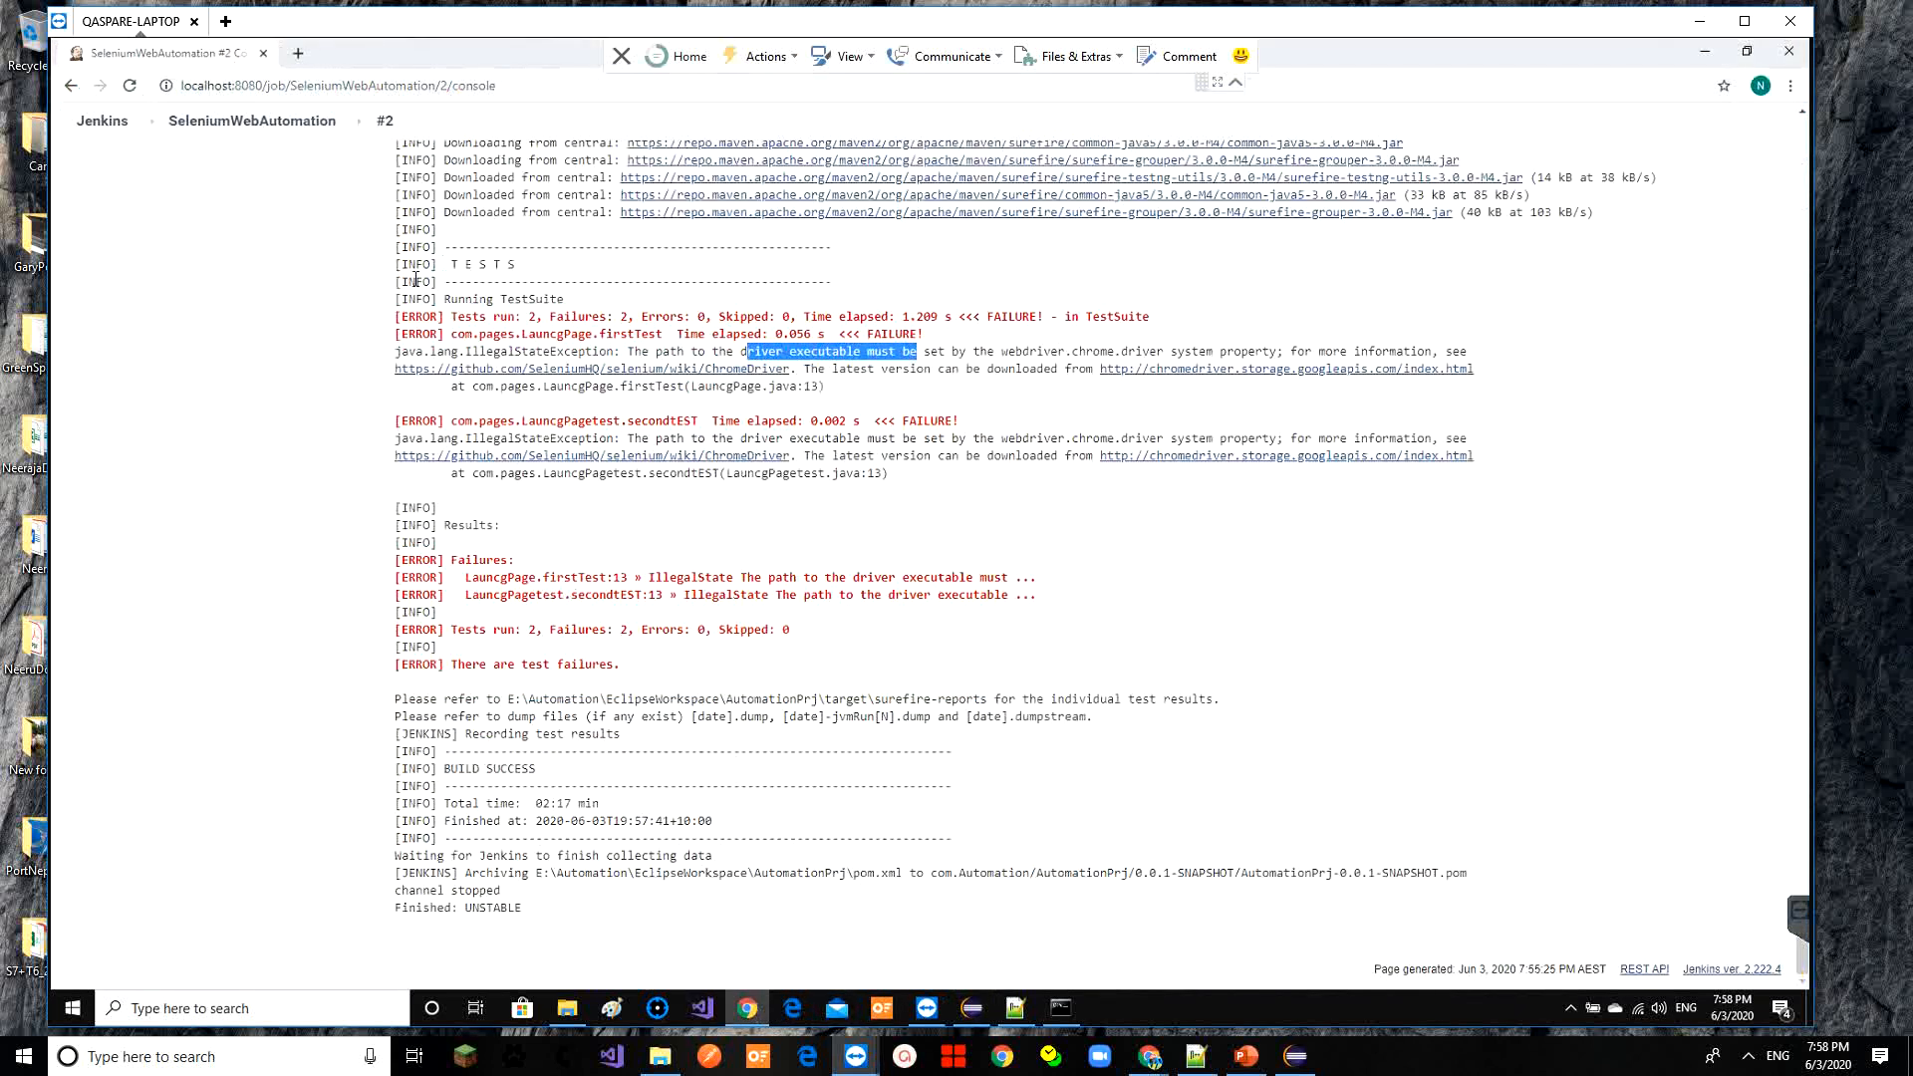
Open the SeleniumWebAutomation project page and launch build #3
left_click(252, 121)
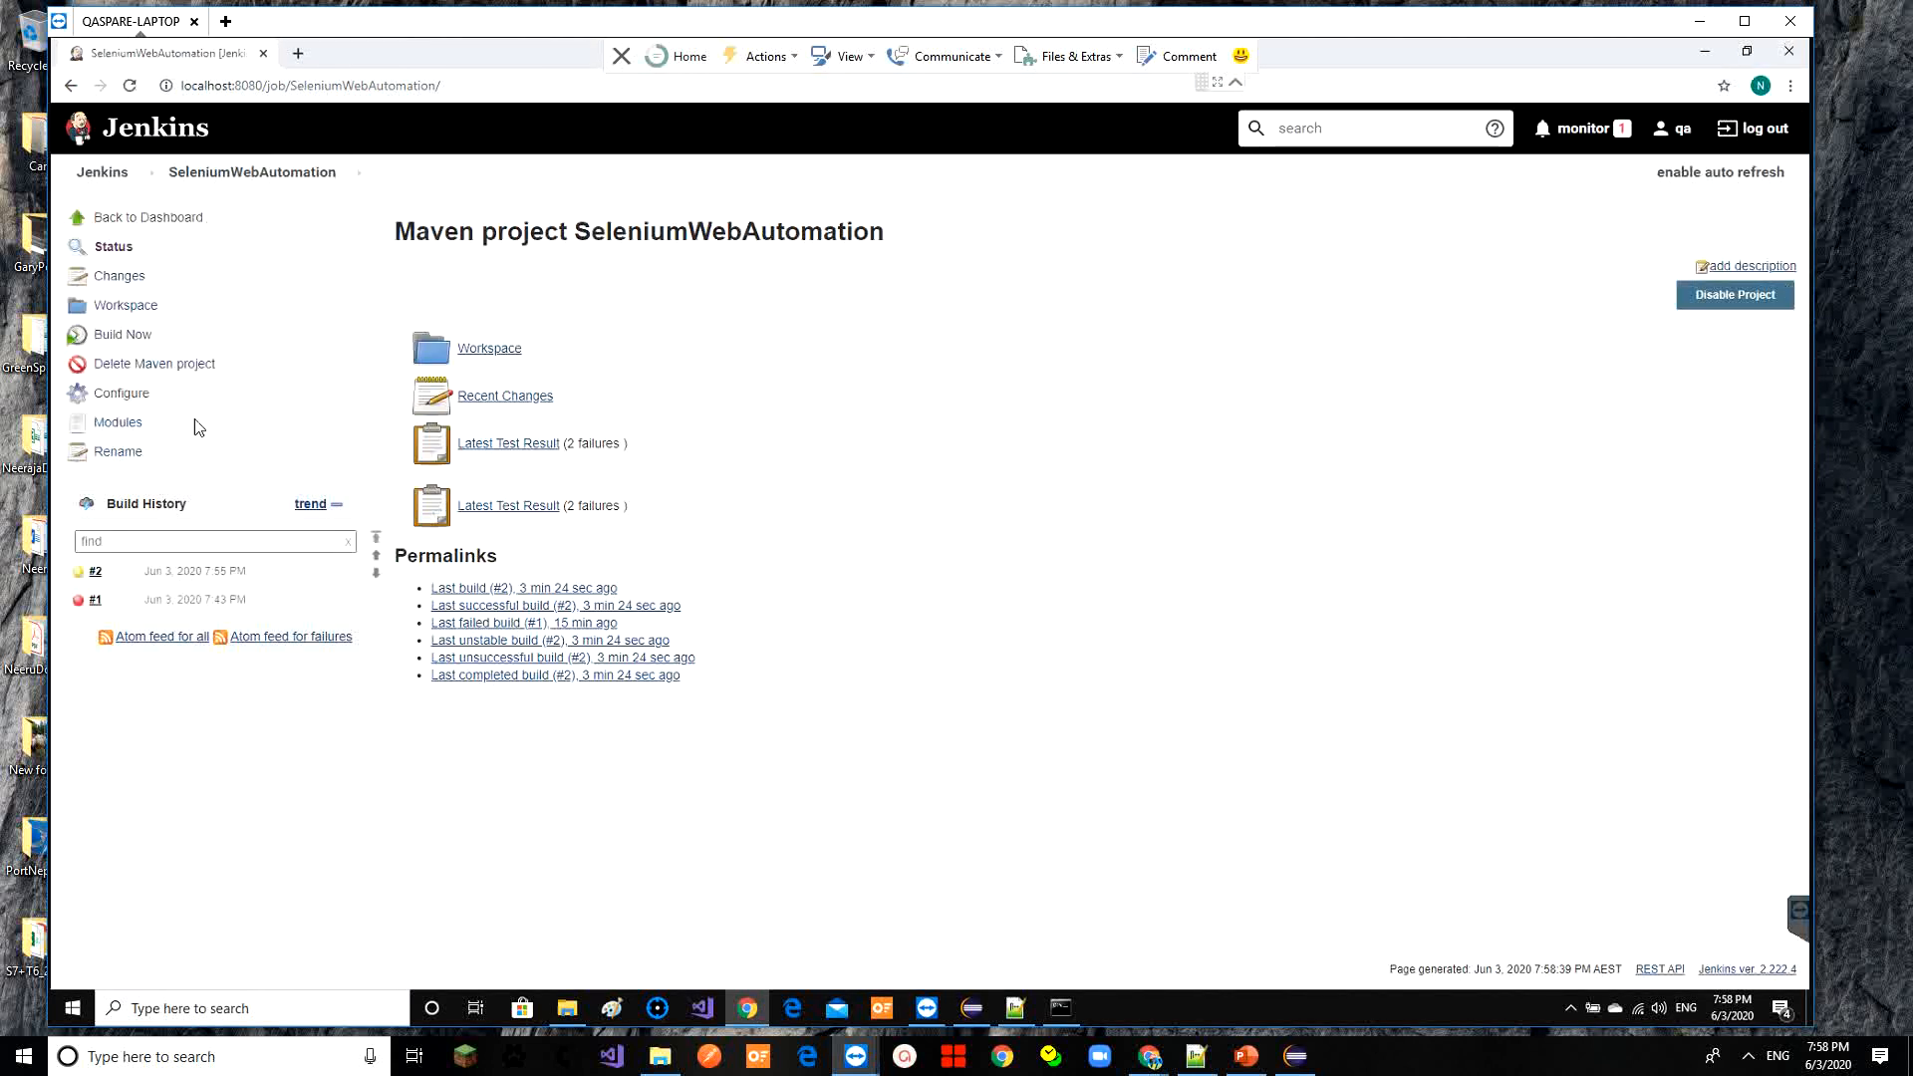
left_click(134, 337)
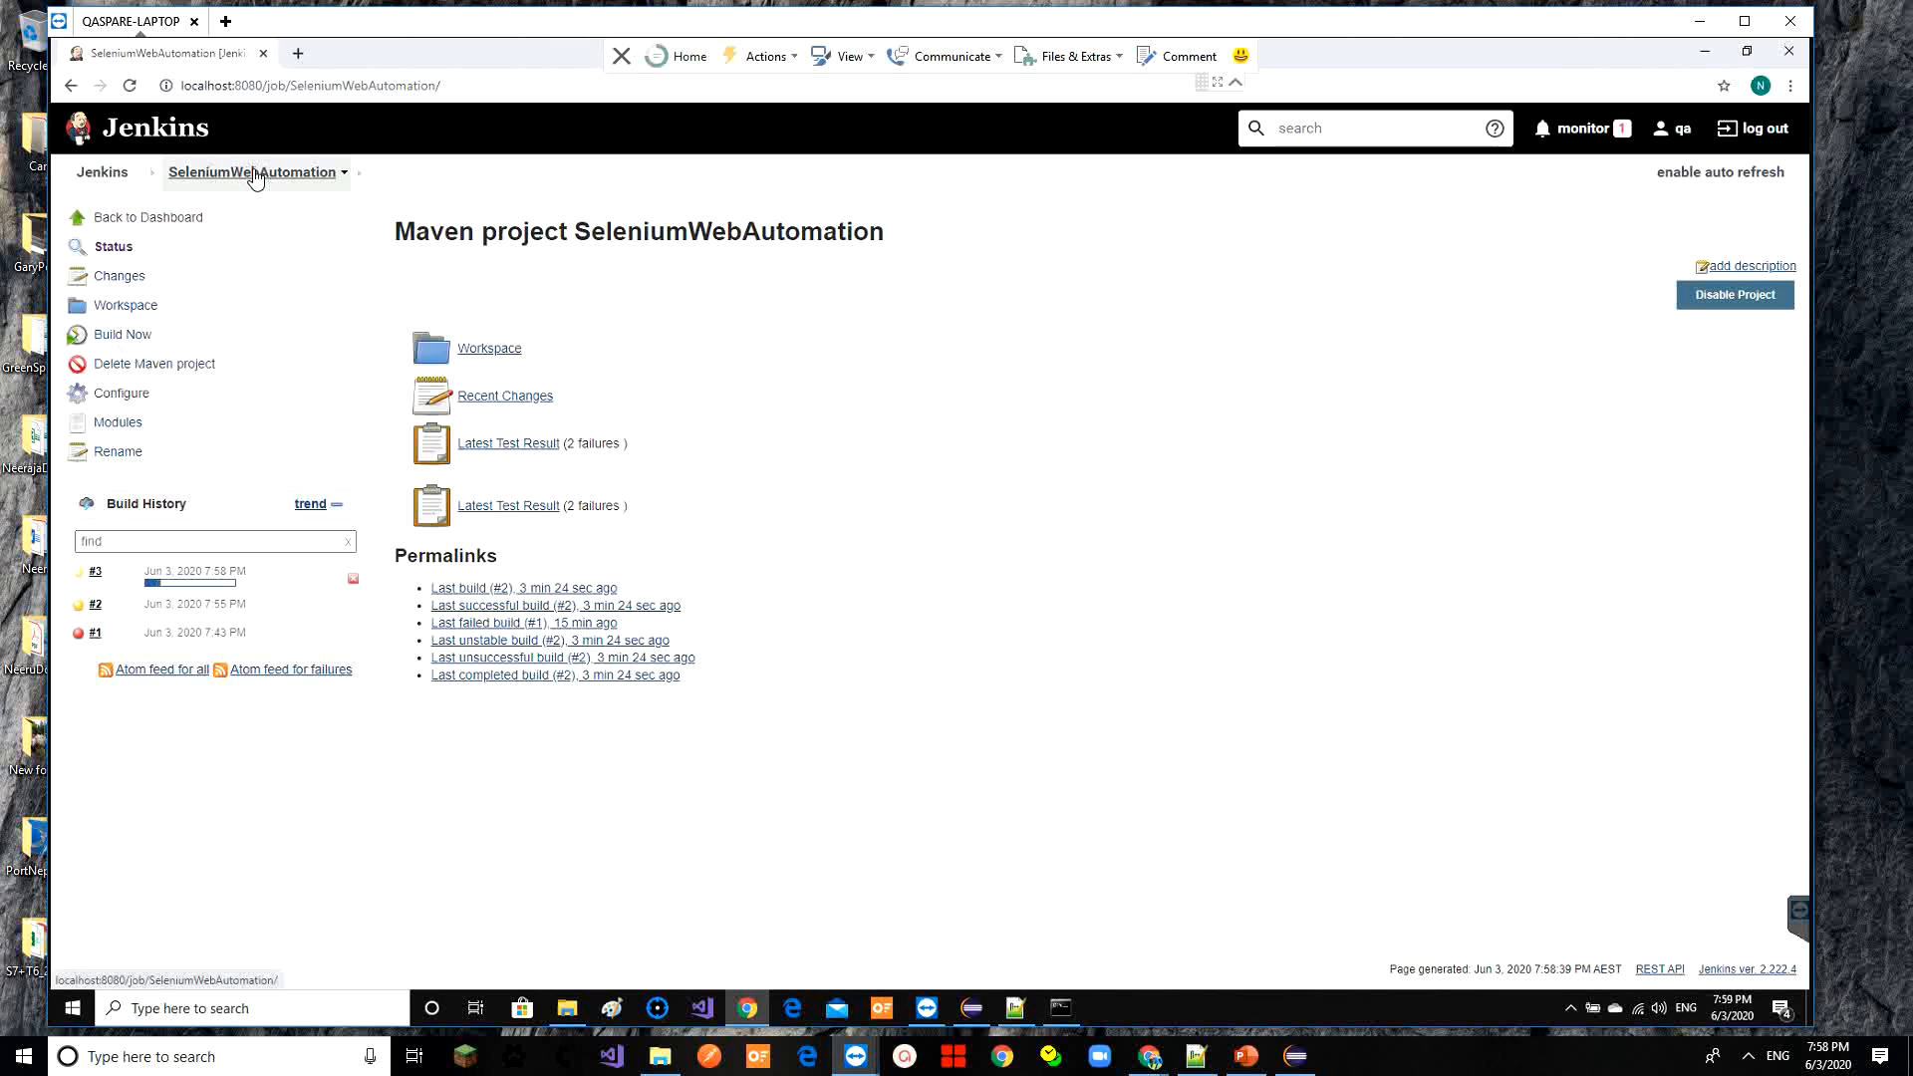
Open SeleniumWebAutomation's Configure page at the Build section and scroll down to Post-build Actions
left_click(145, 398)
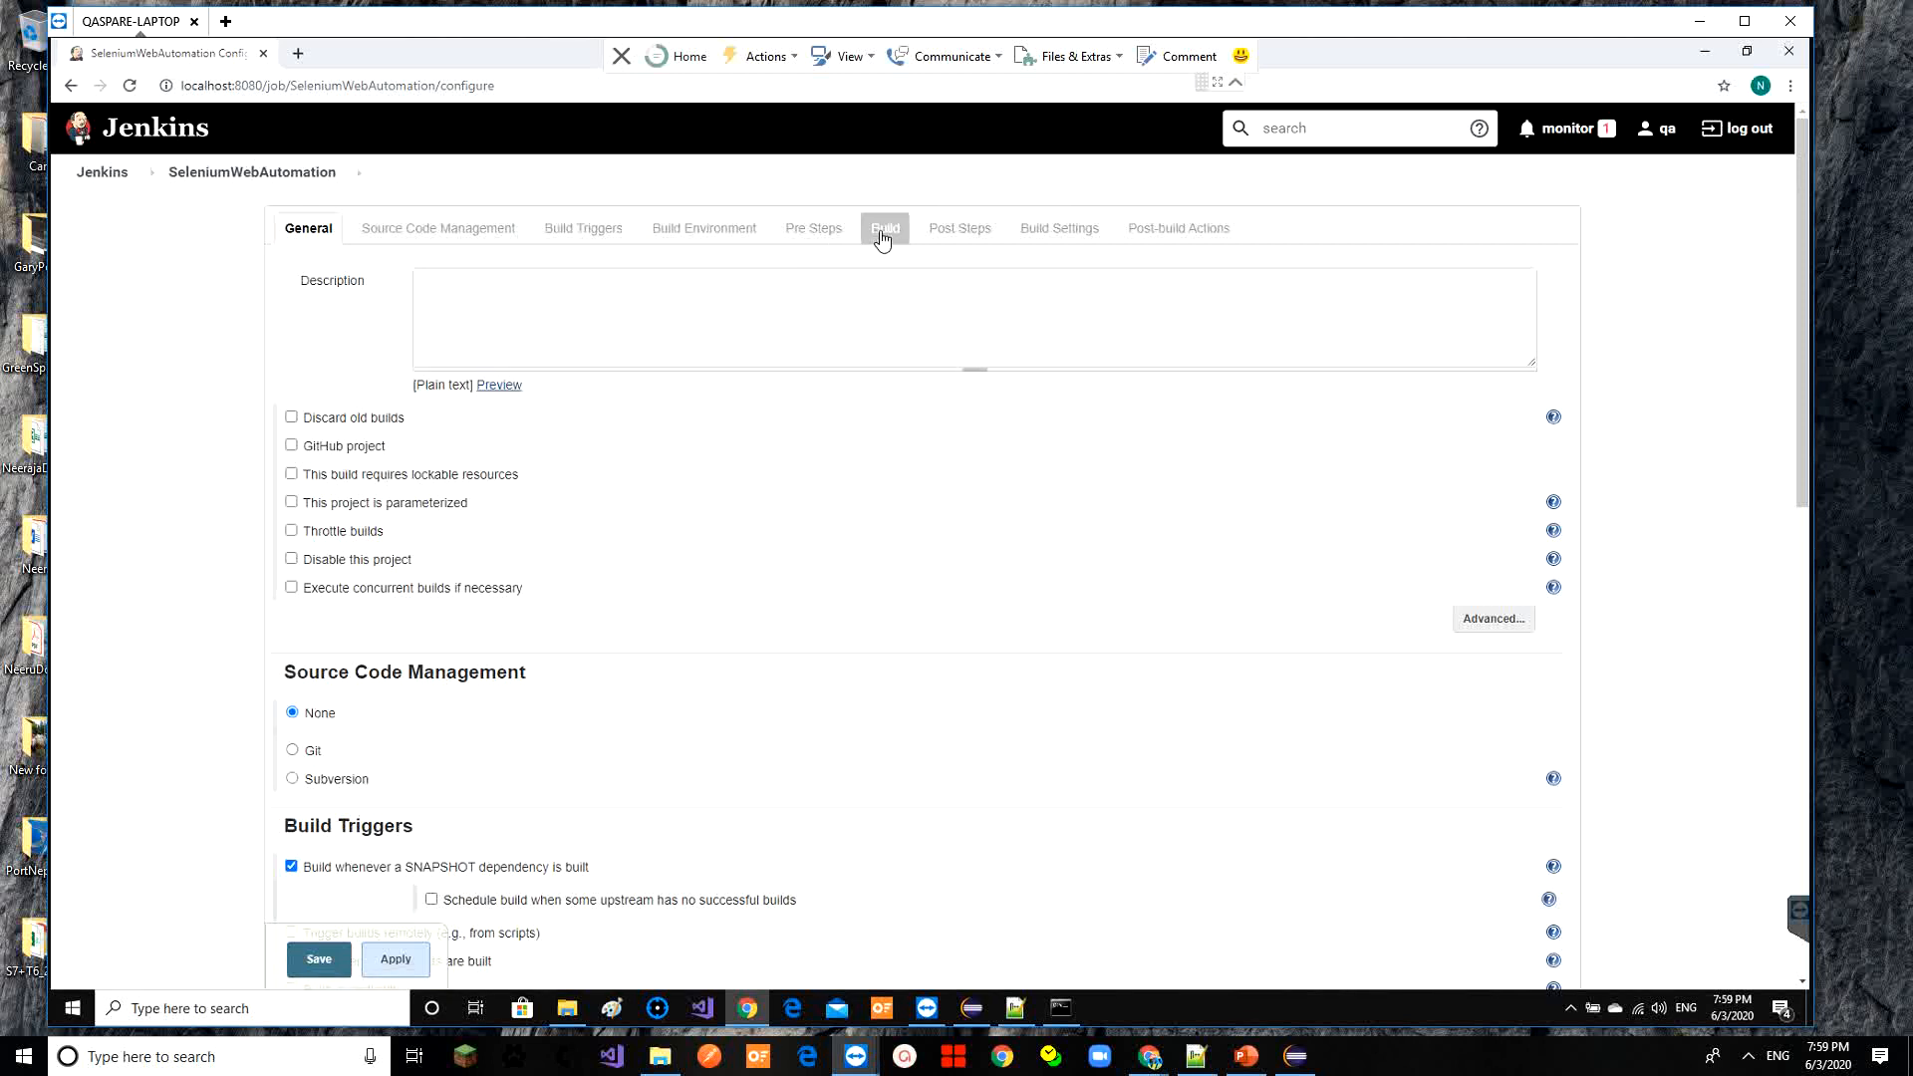
left_click(883, 230)
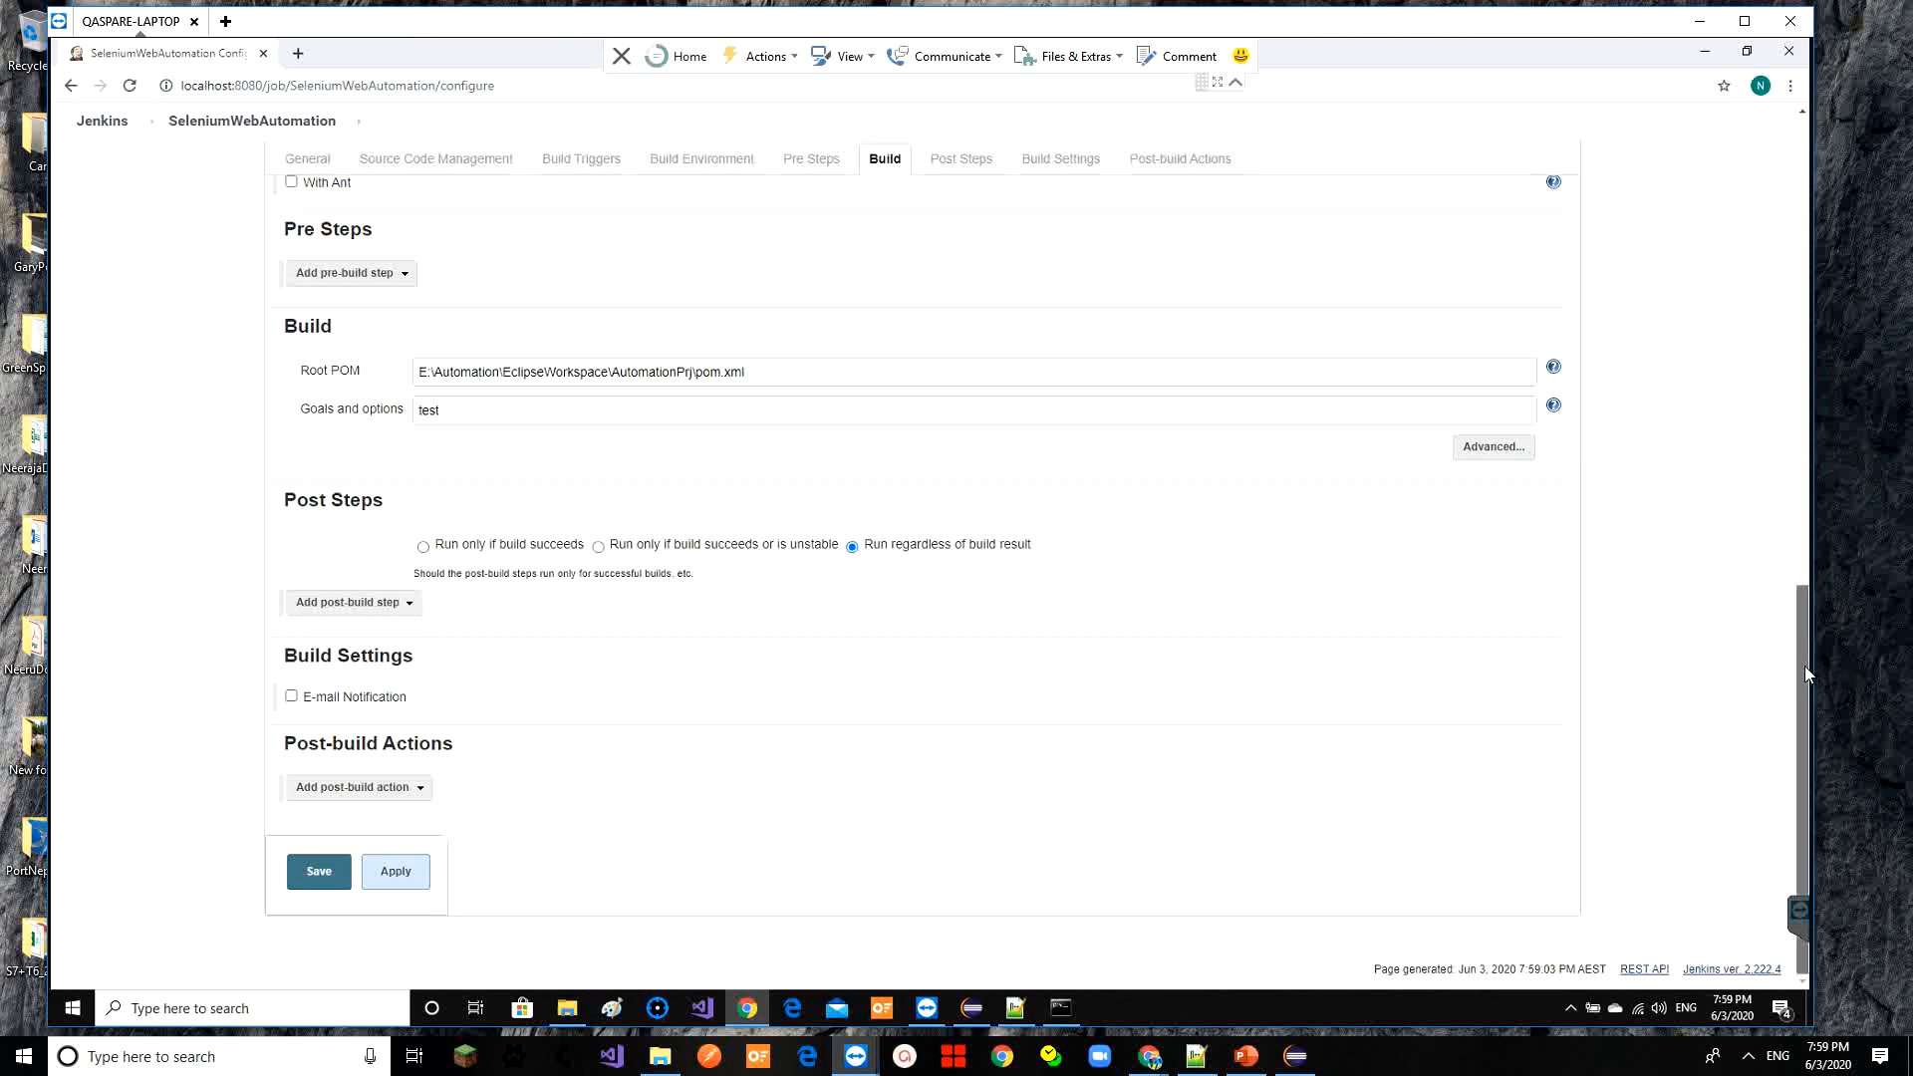
left_click_drag(1803, 666, 915, 325)
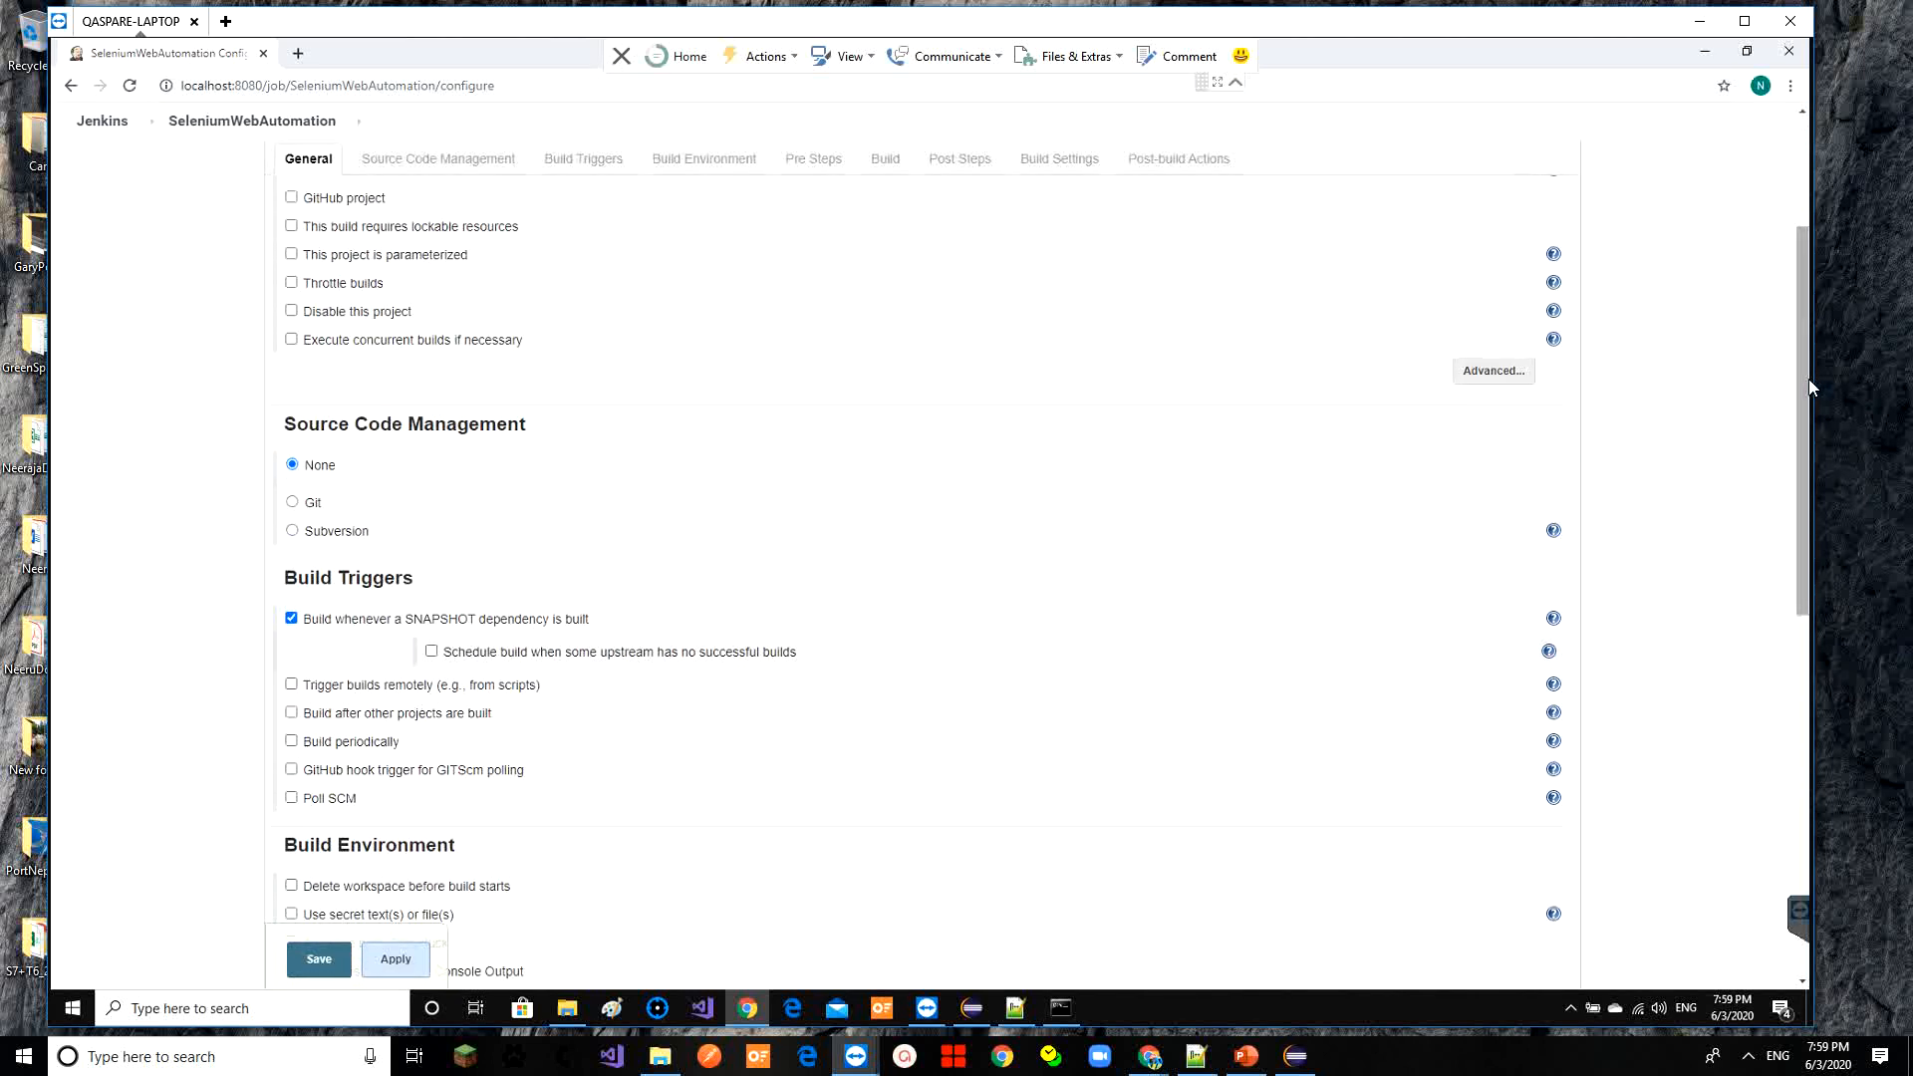
left_click_drag(1805, 379, 1817, 470)
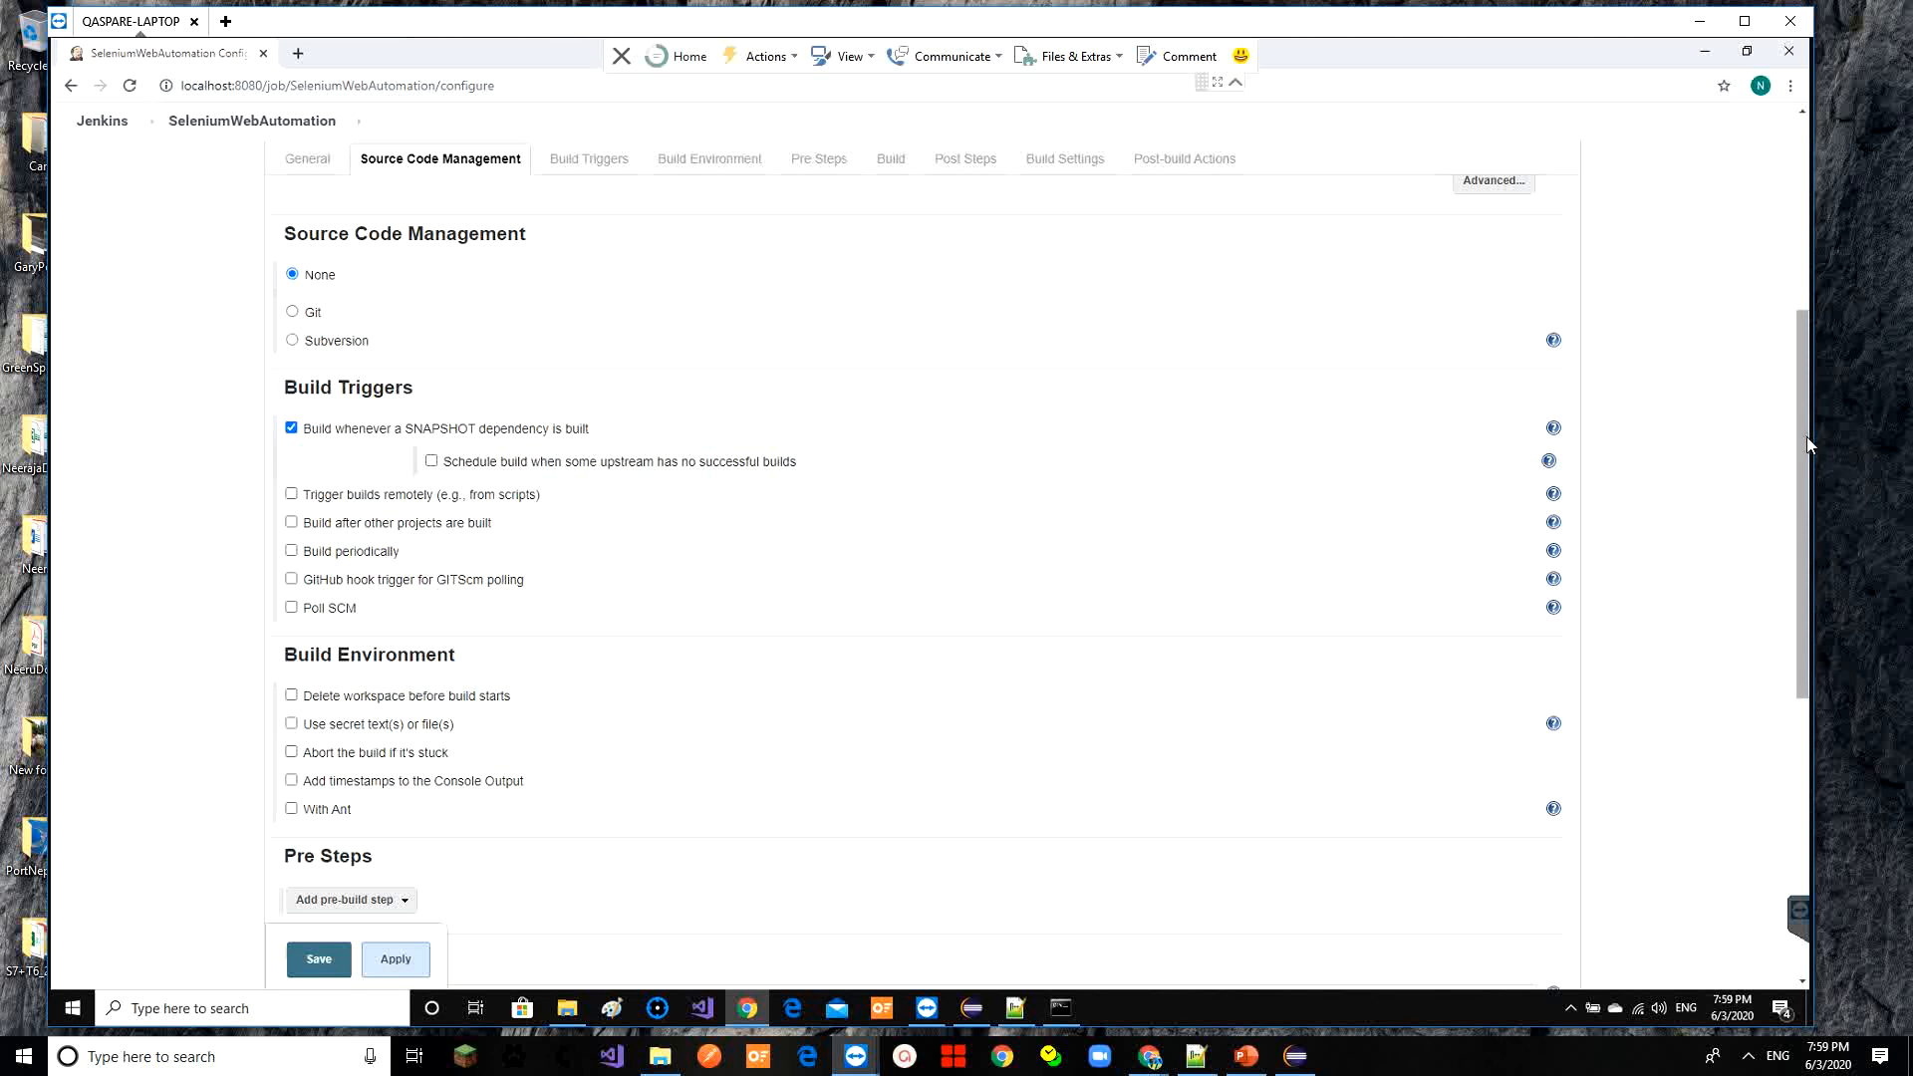
left_click_drag(1807, 438, 1843, 763)
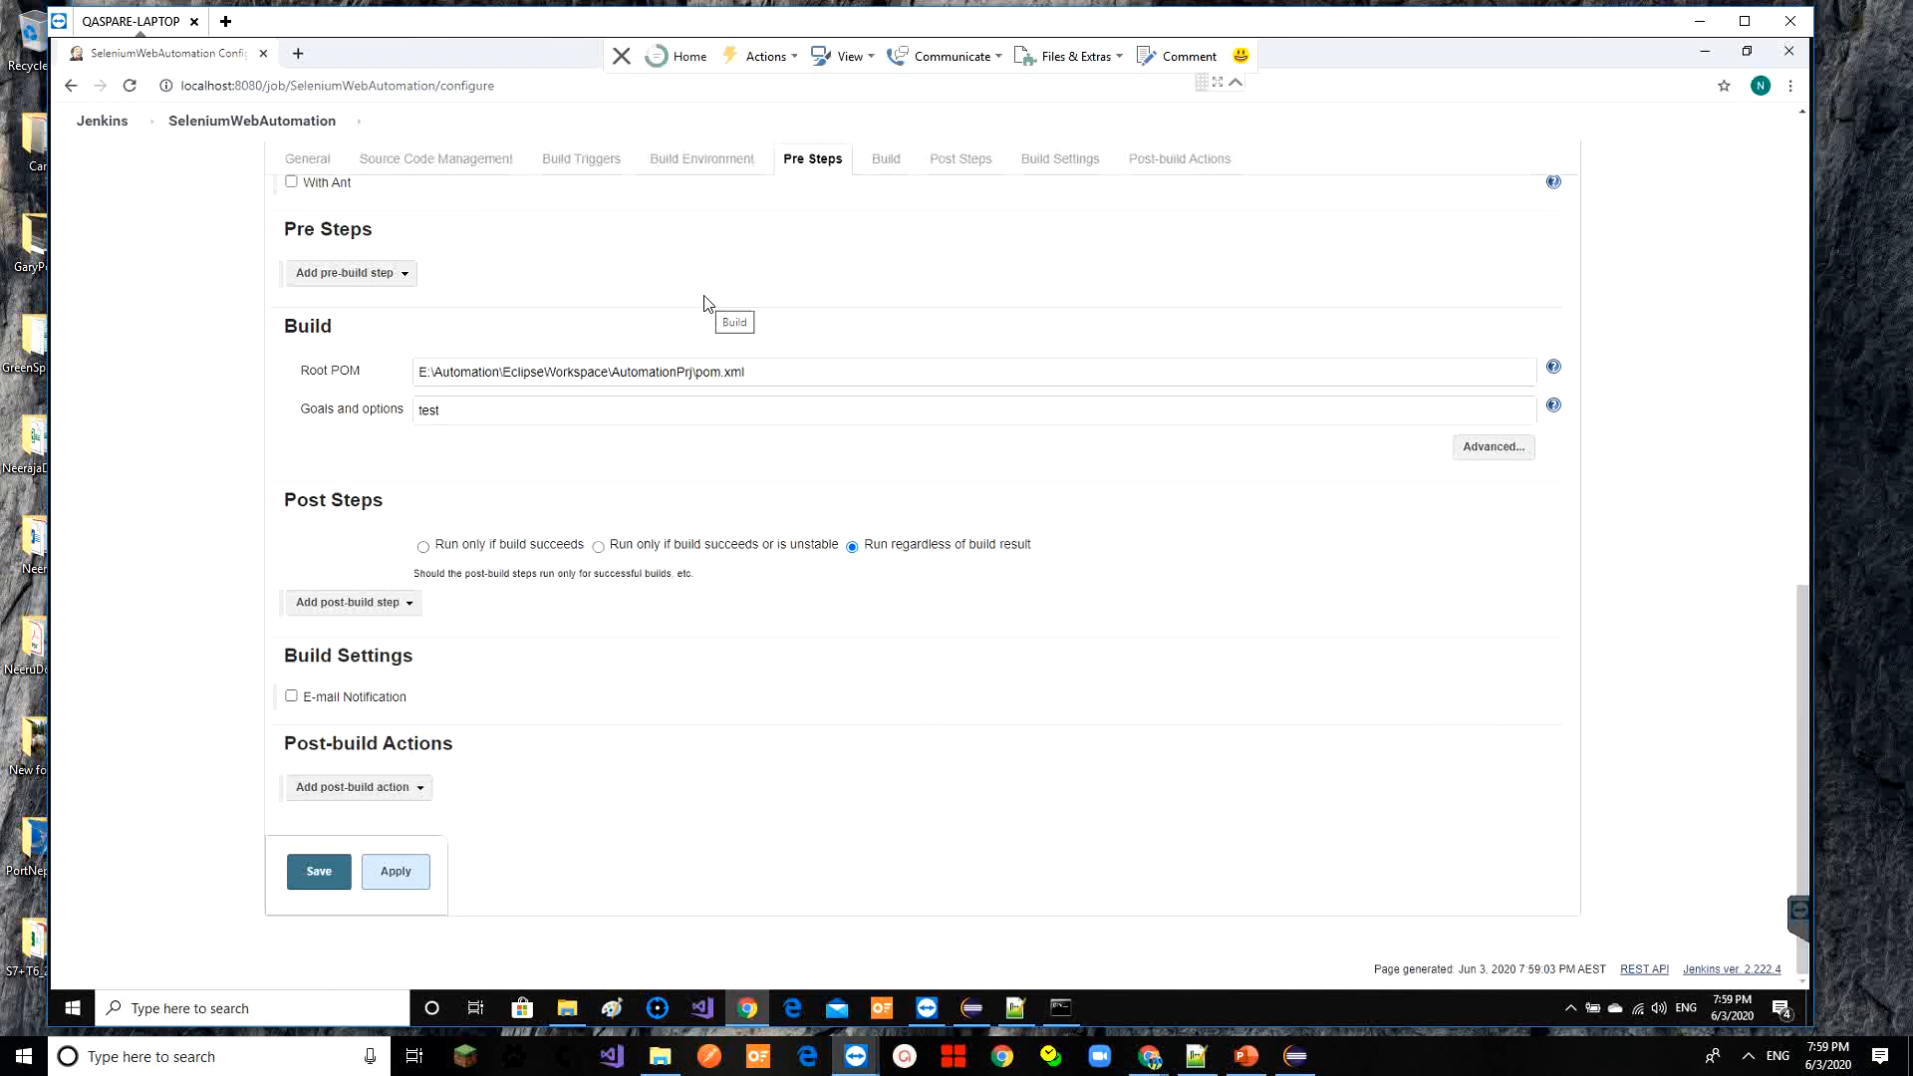
Add an Editable Email Notification post-build action to the configuration
left_click(414, 788)
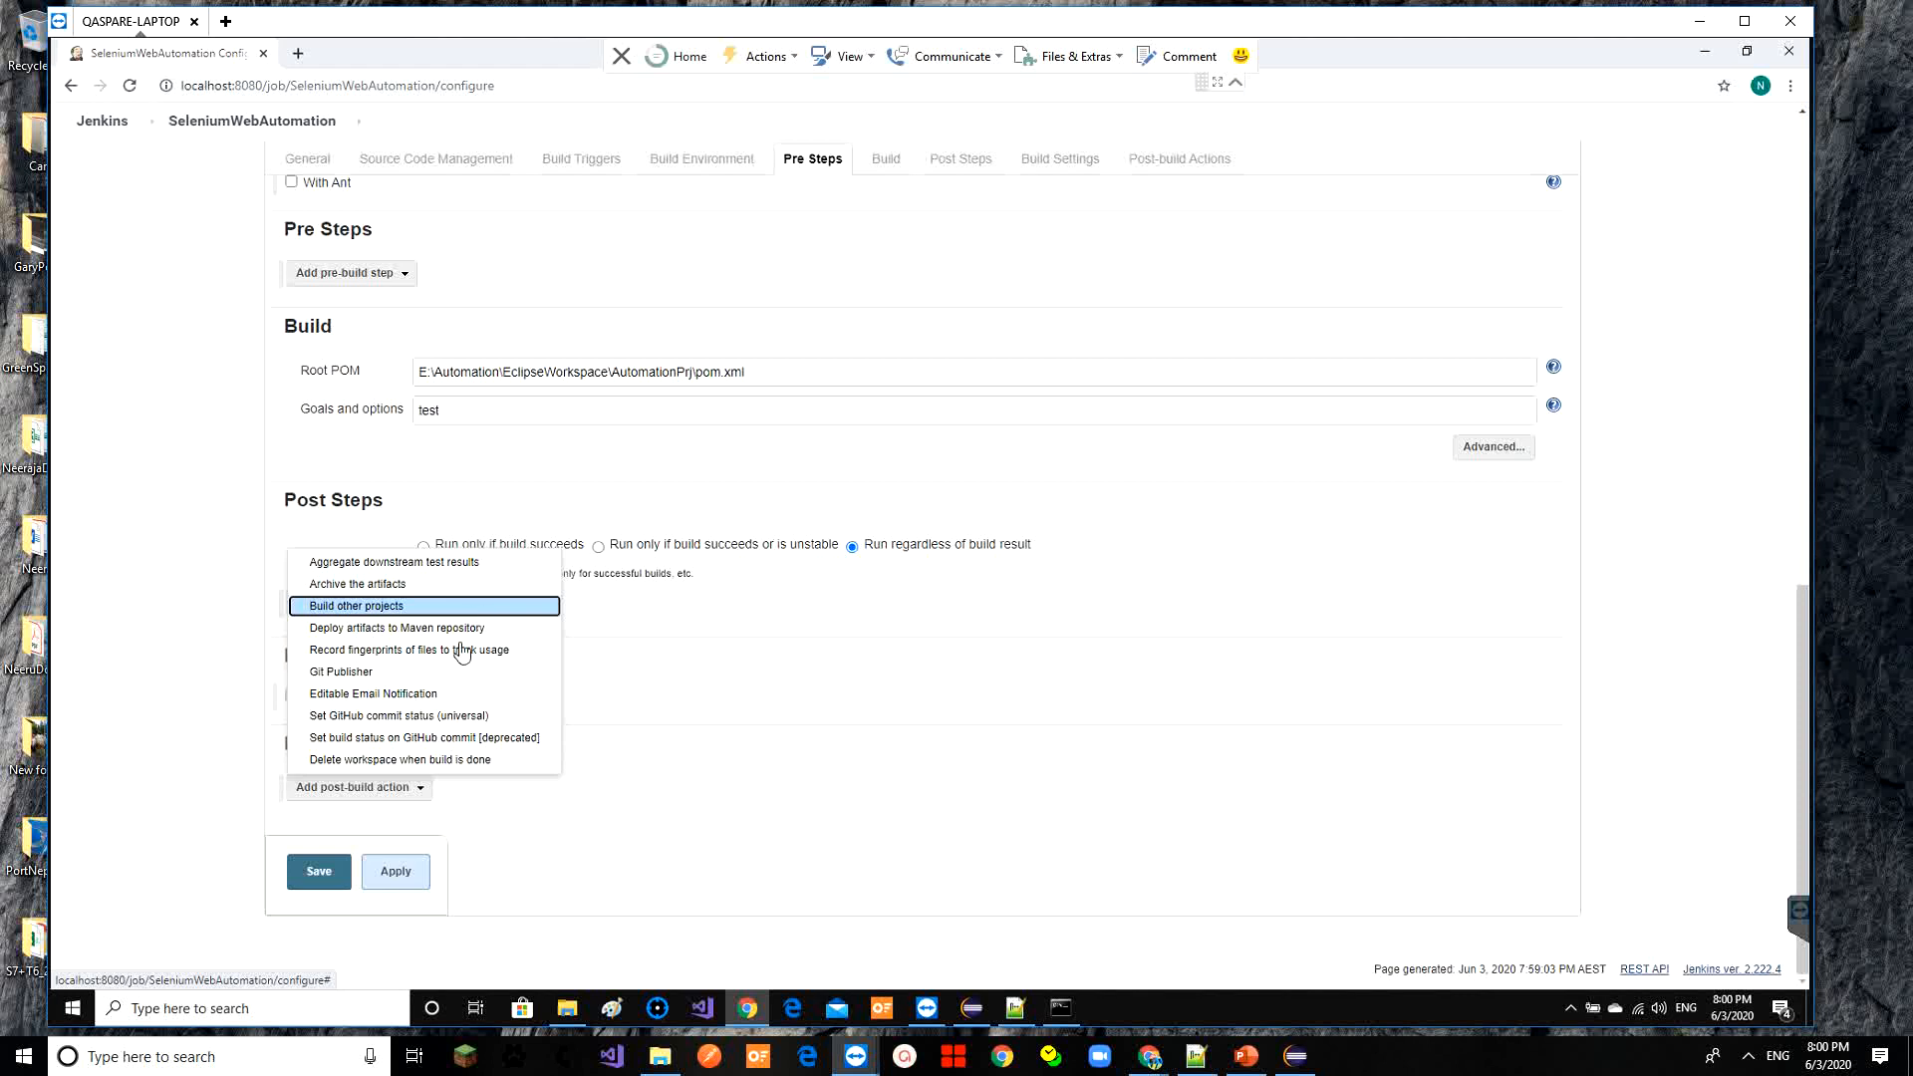
left_click(441, 695)
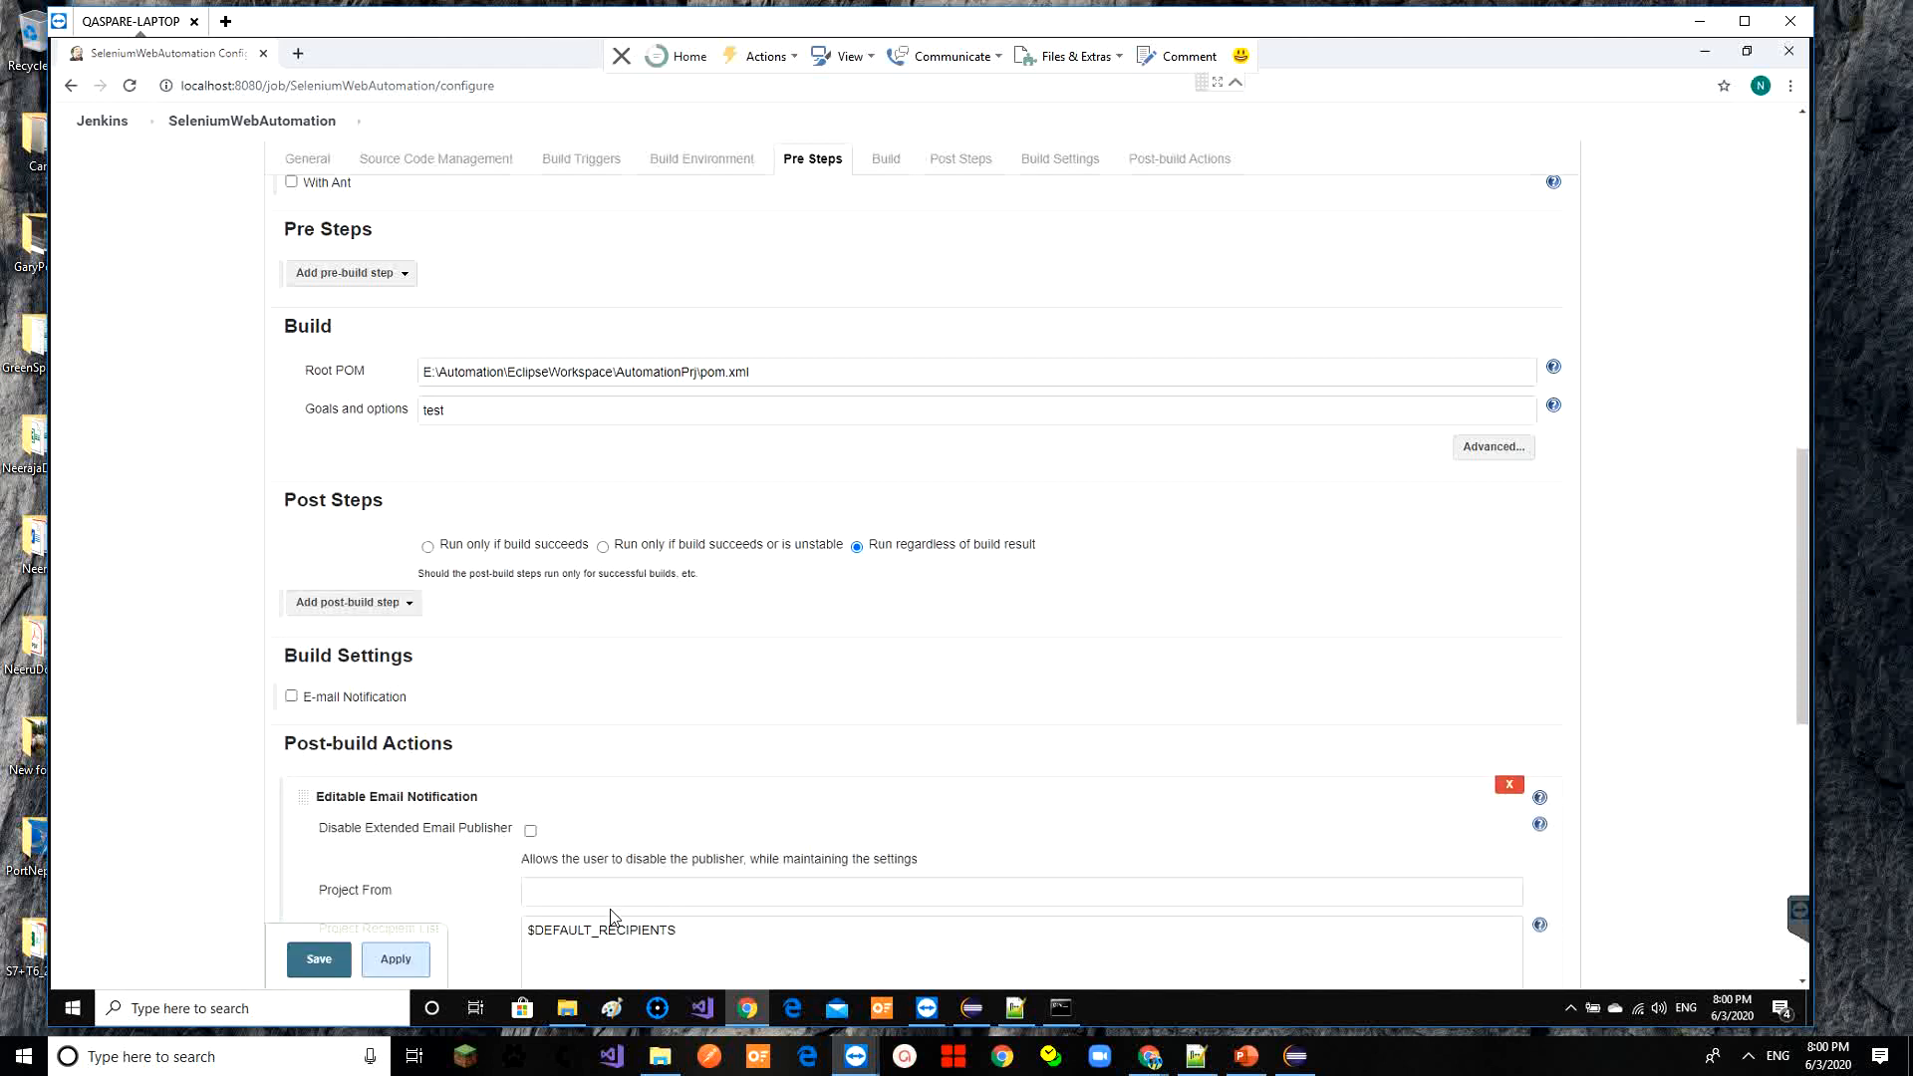
left_click(609, 902)
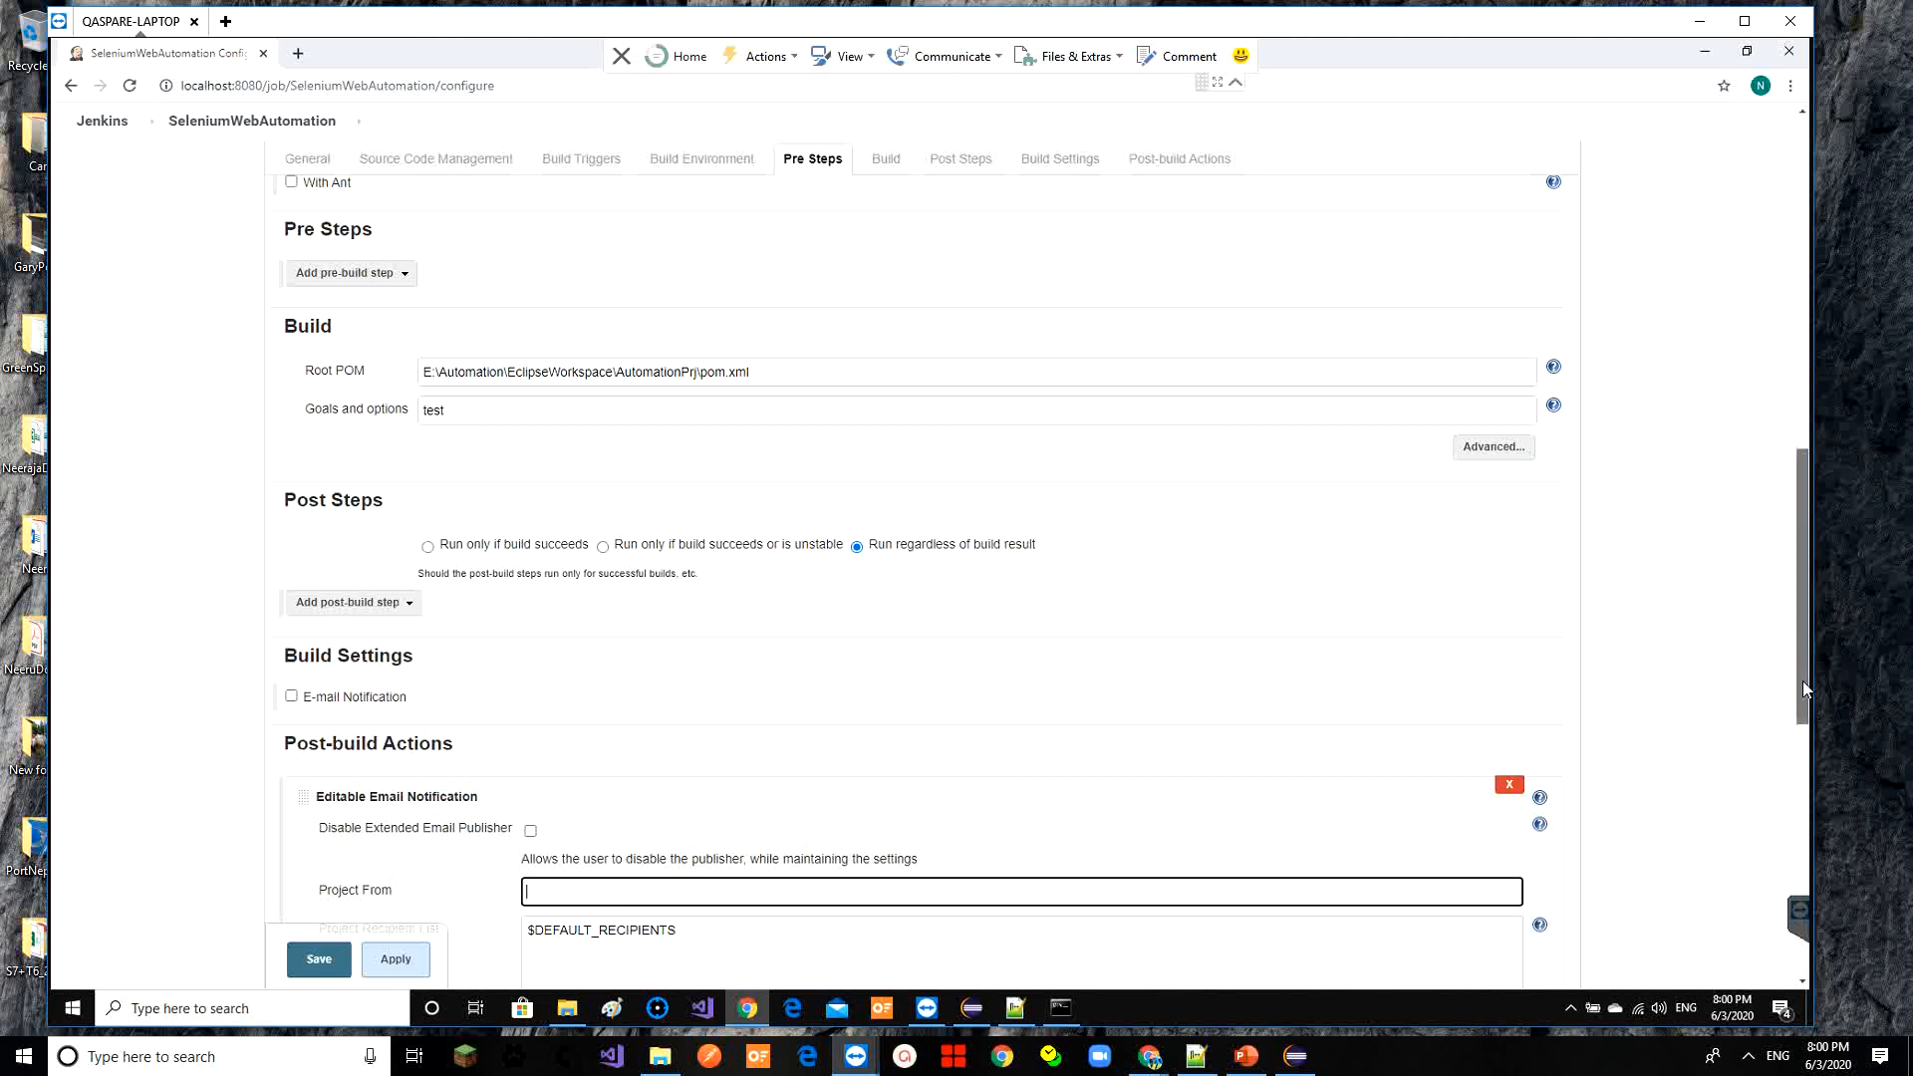
left_click_drag(1802, 679, 1811, 763)
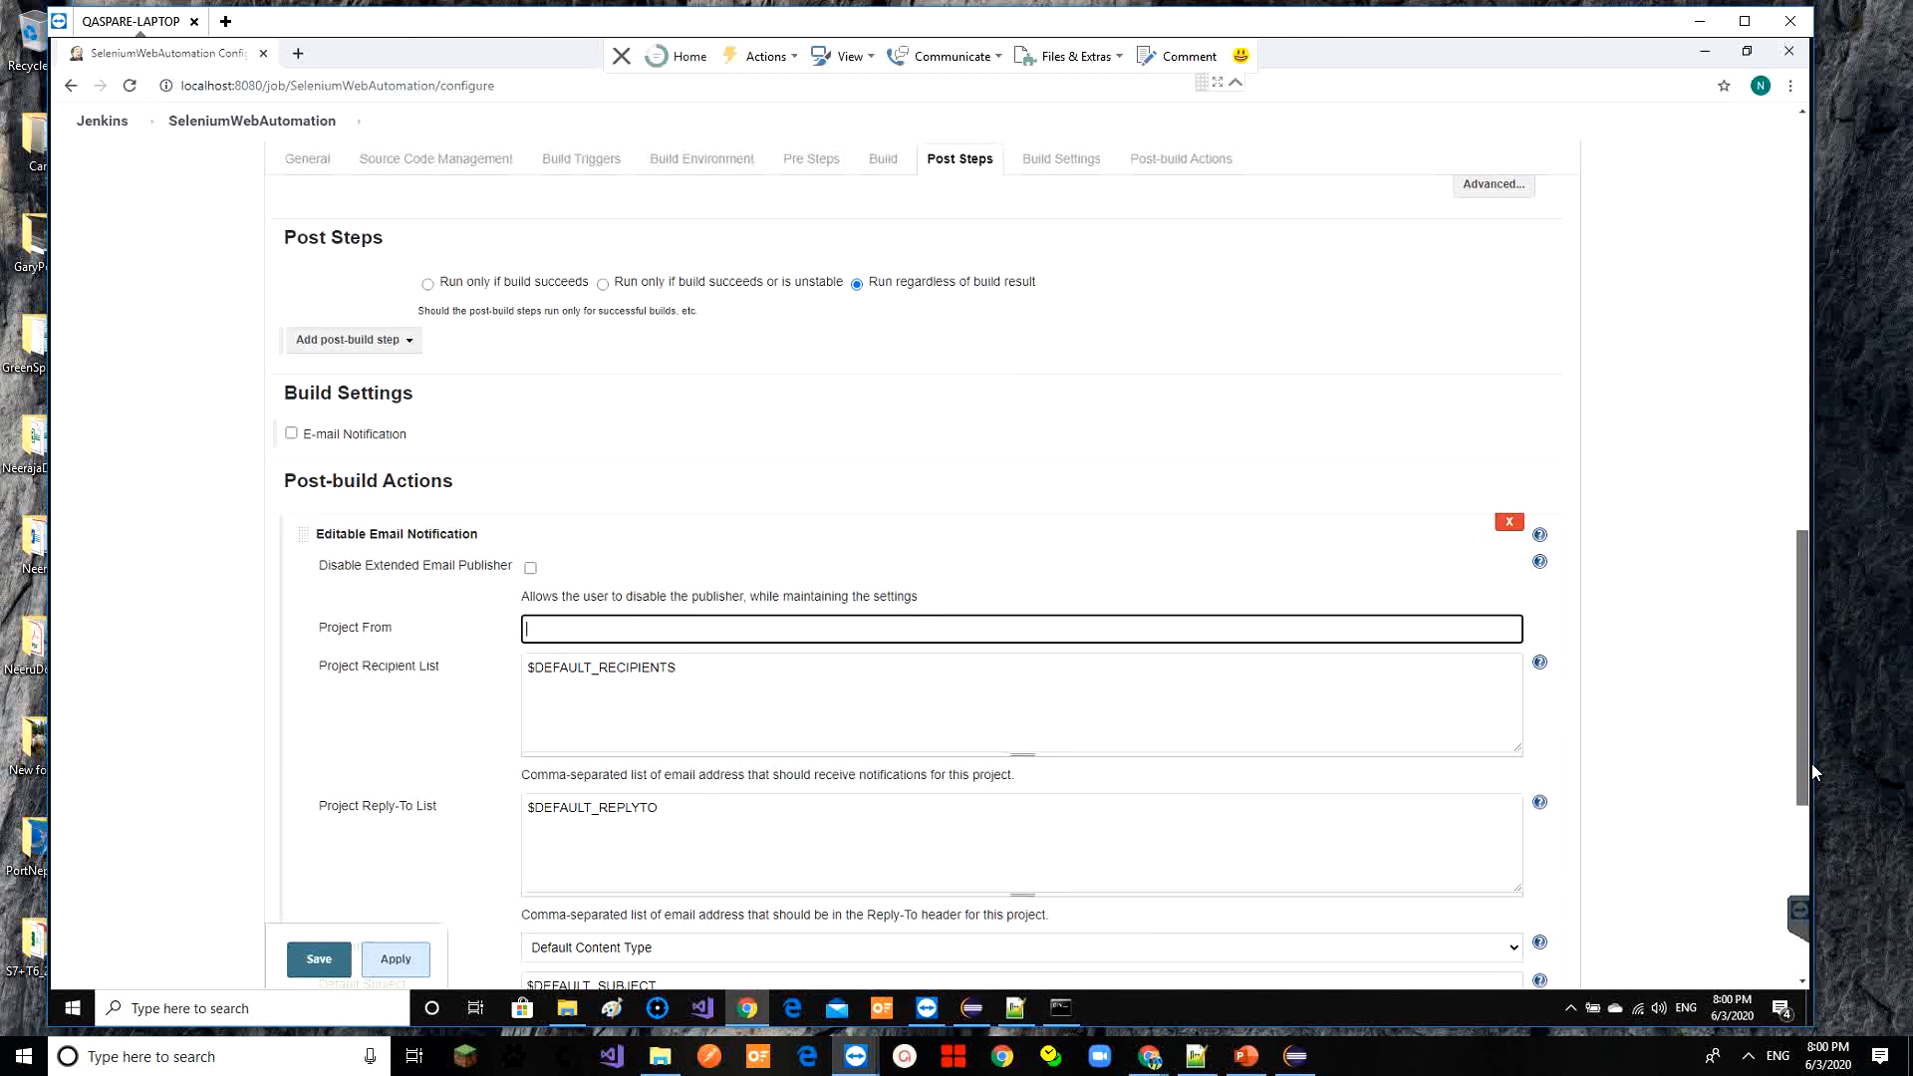
Leave via the SeleniumWebAutomation breadcrumb without saving, triggering the 'Leave site?' warning
scroll(1311, 576, "up", 1)
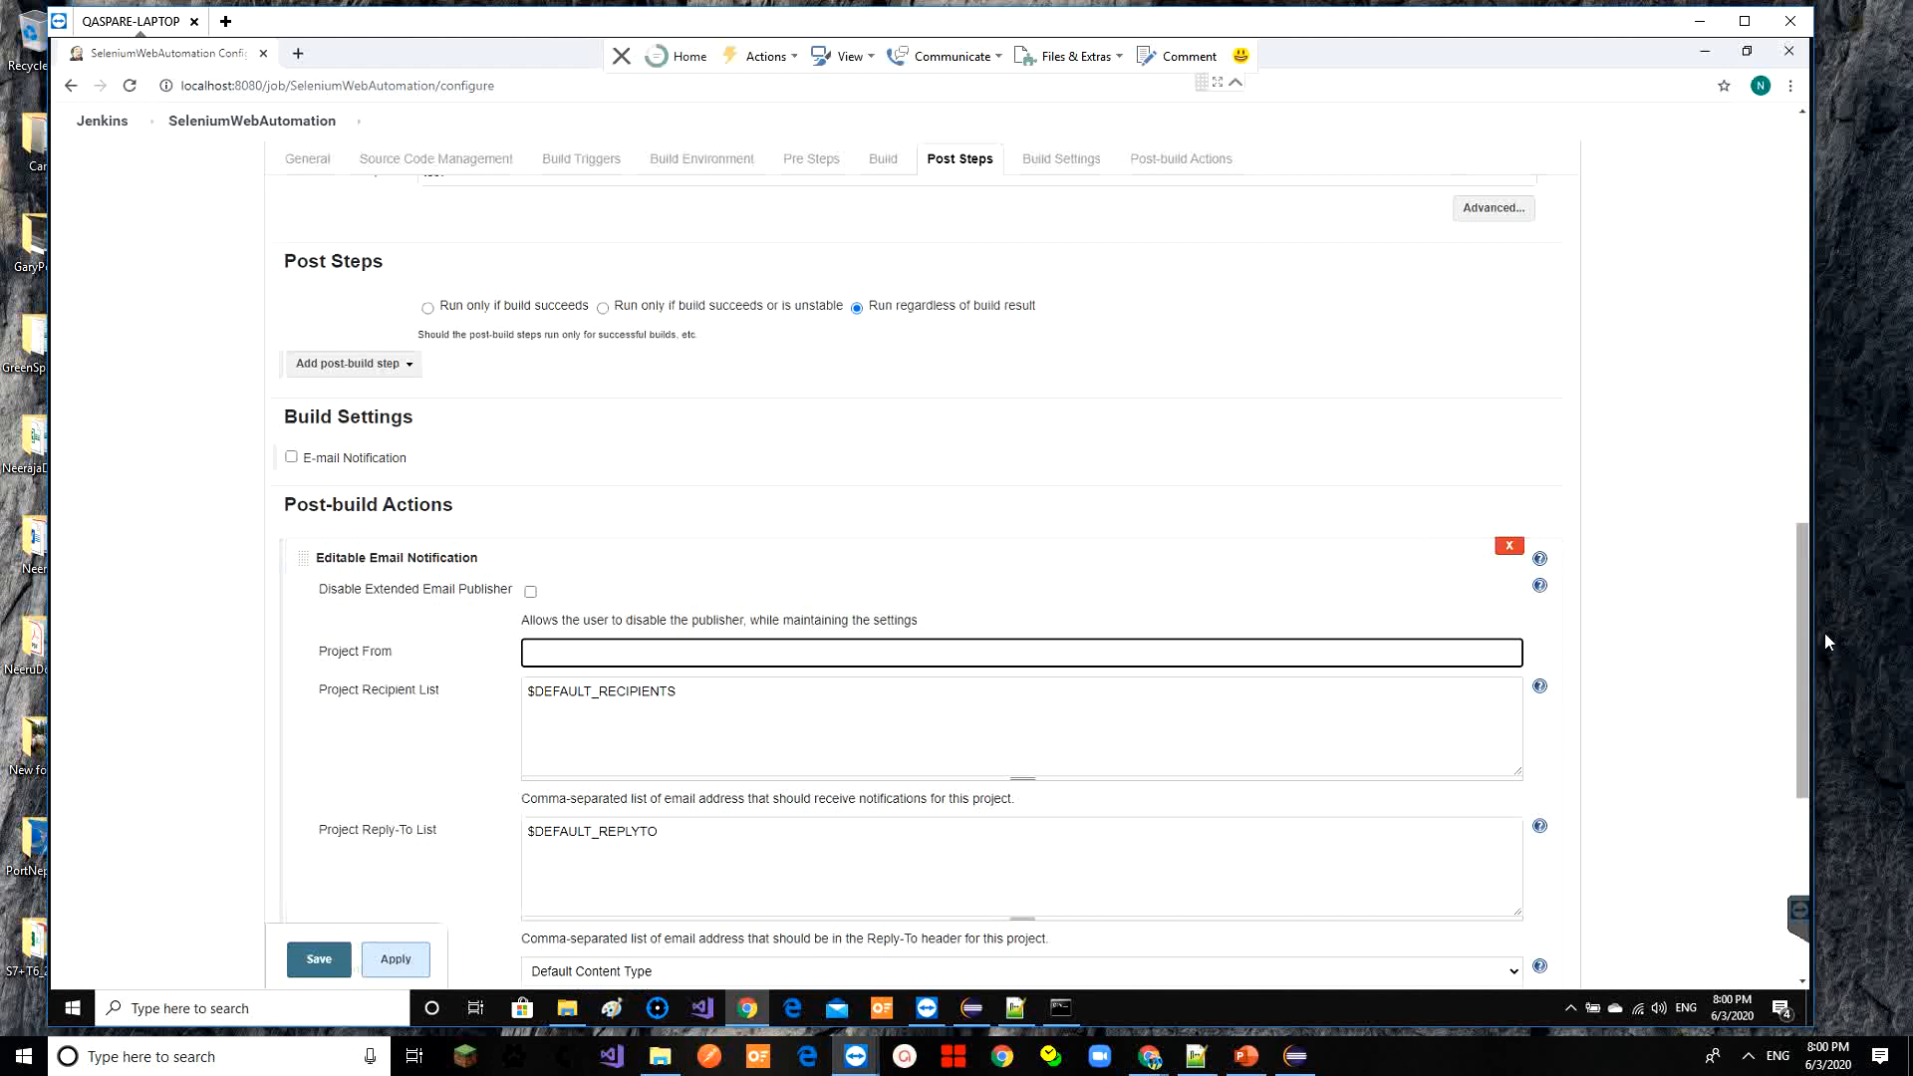
double_click(231, 87)
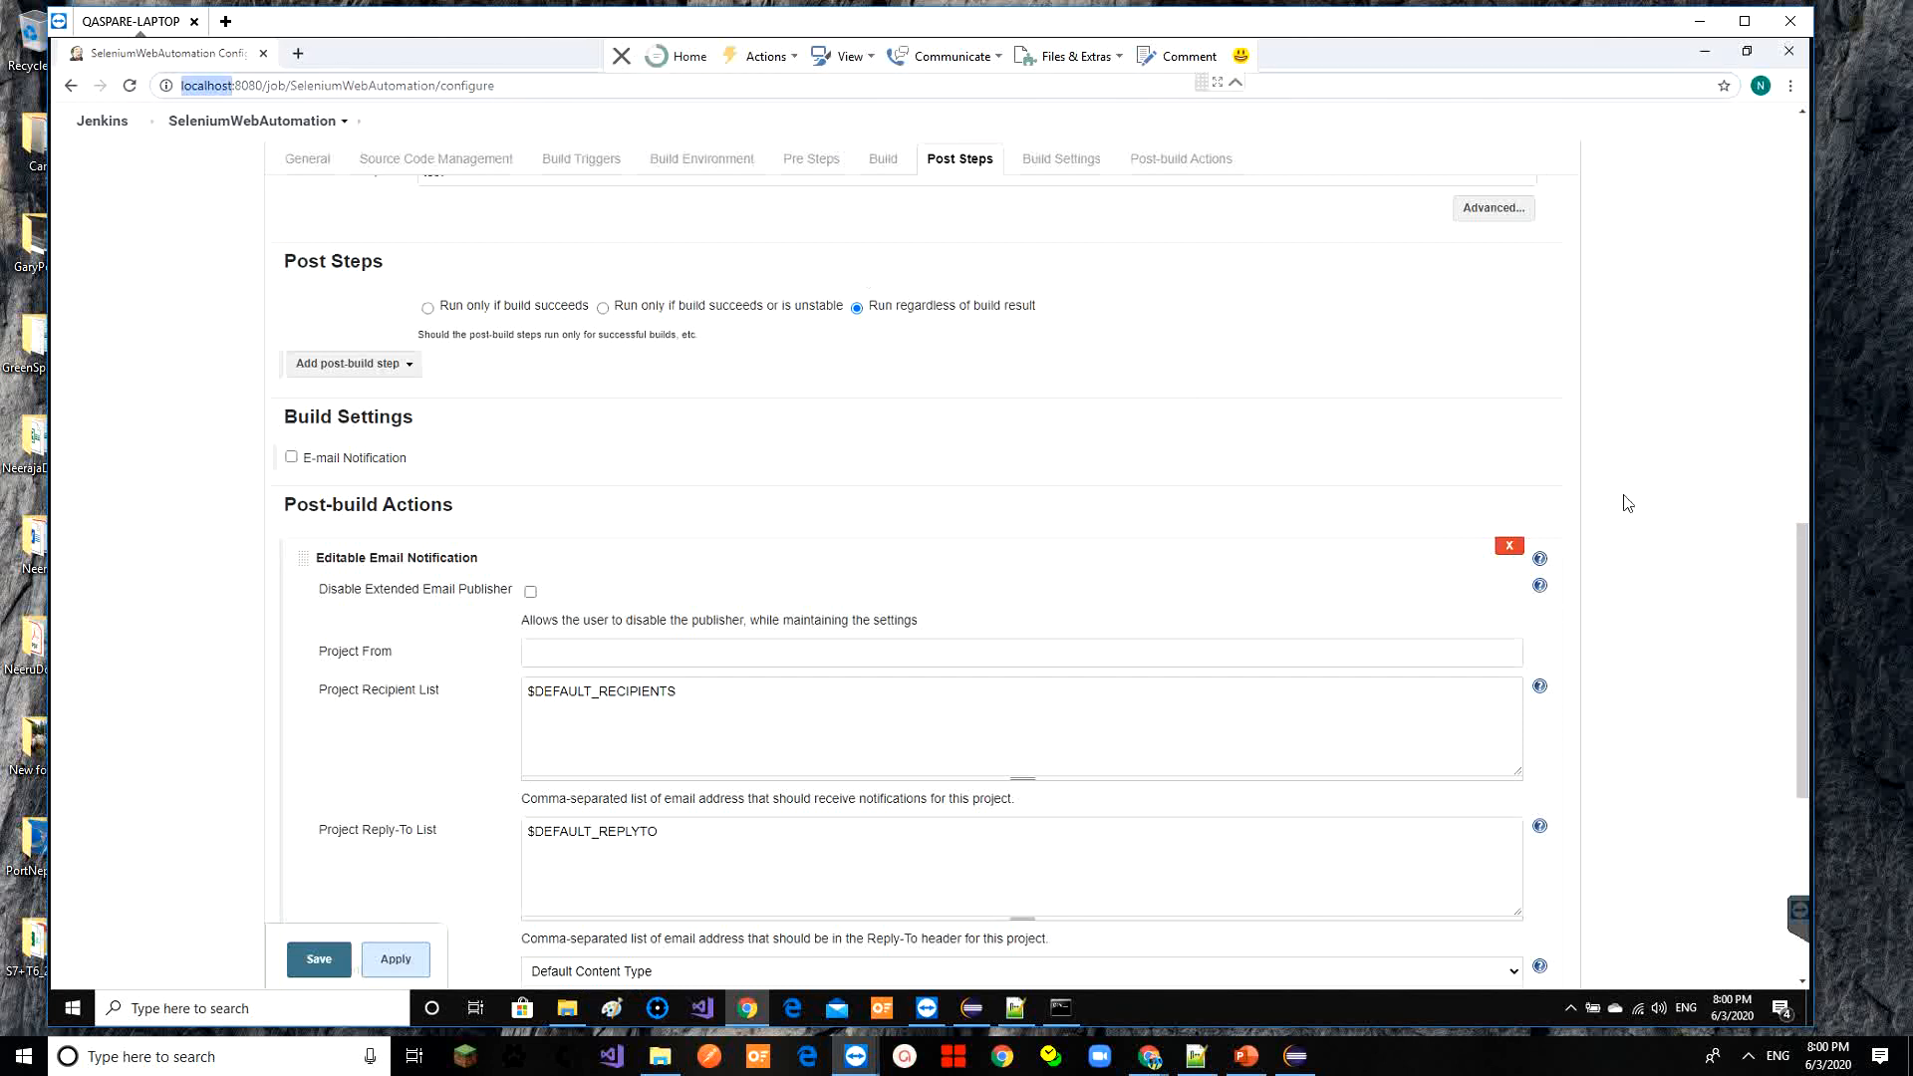
left_click(1803, 608)
left_click_drag(1803, 611, 1802, 514)
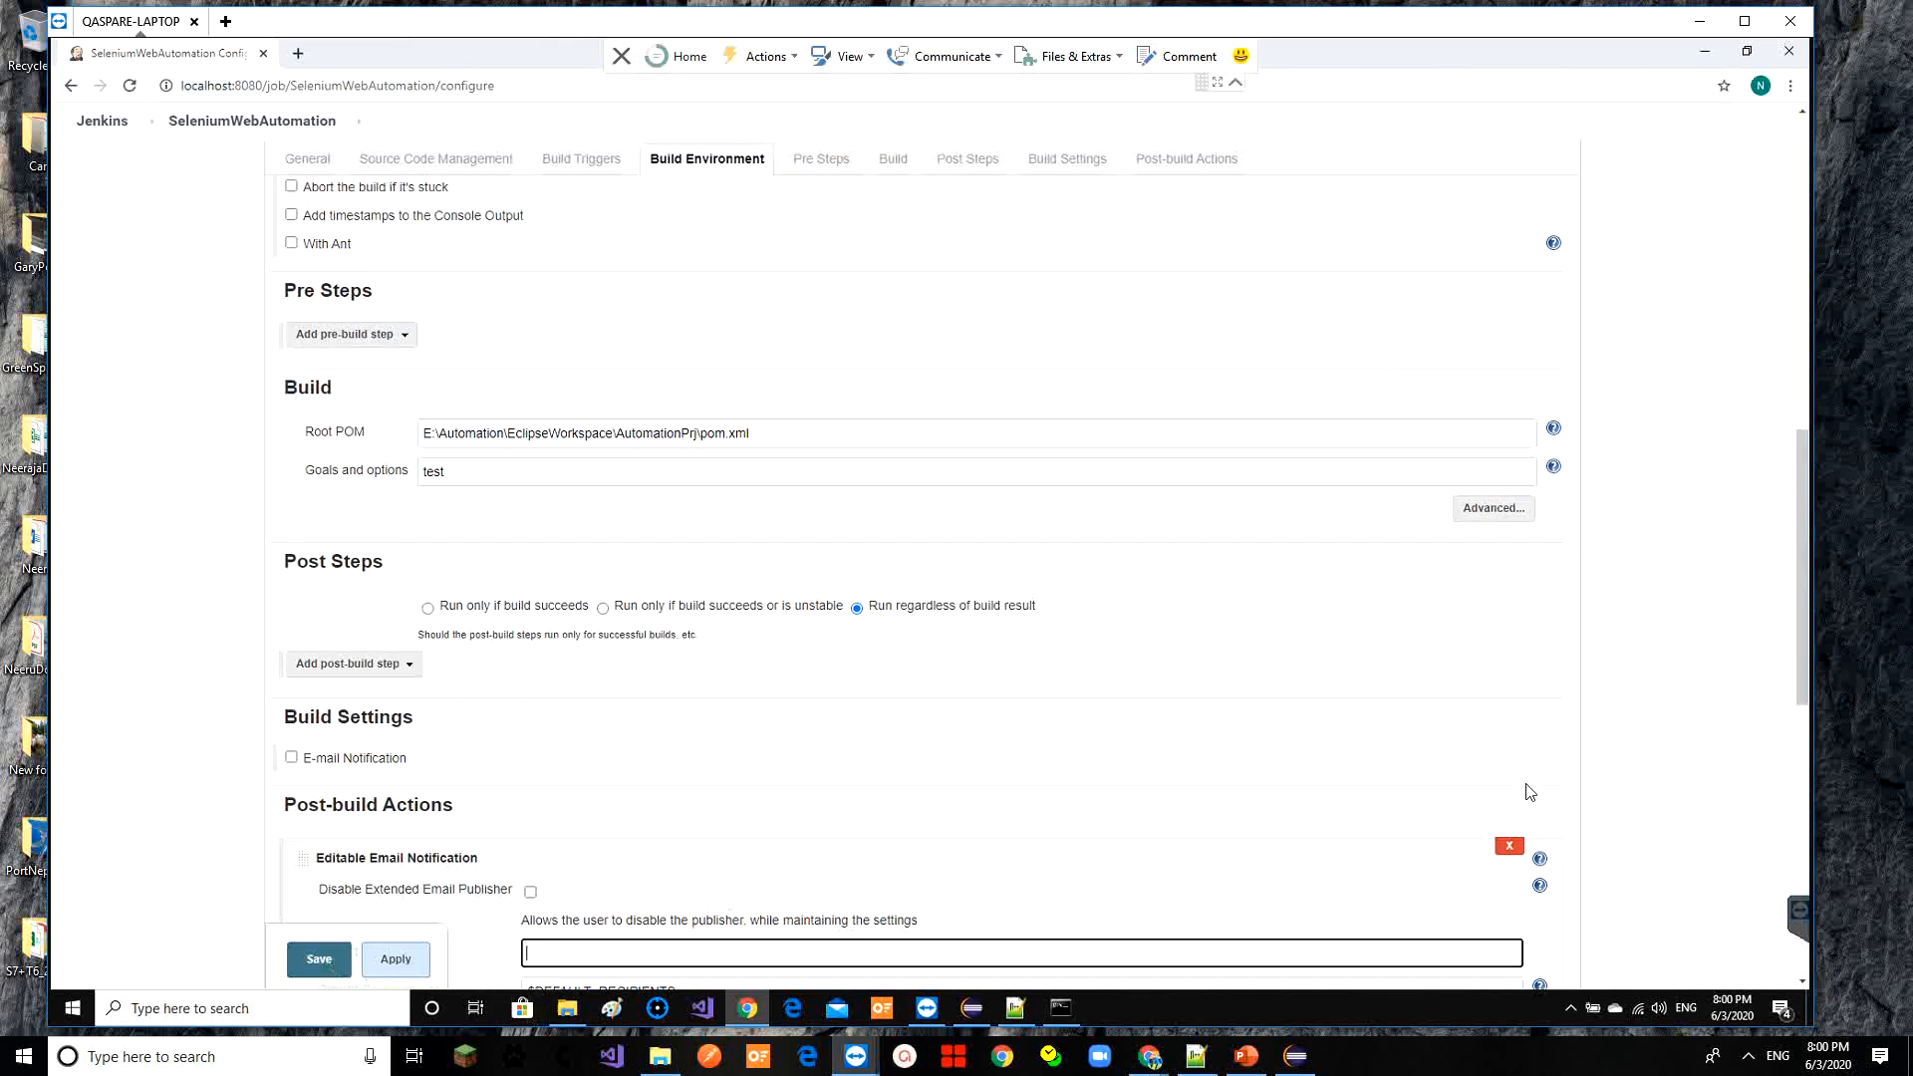
left_click_drag(1803, 570, 1710, 279)
scroll(1703, 264, "up", 10)
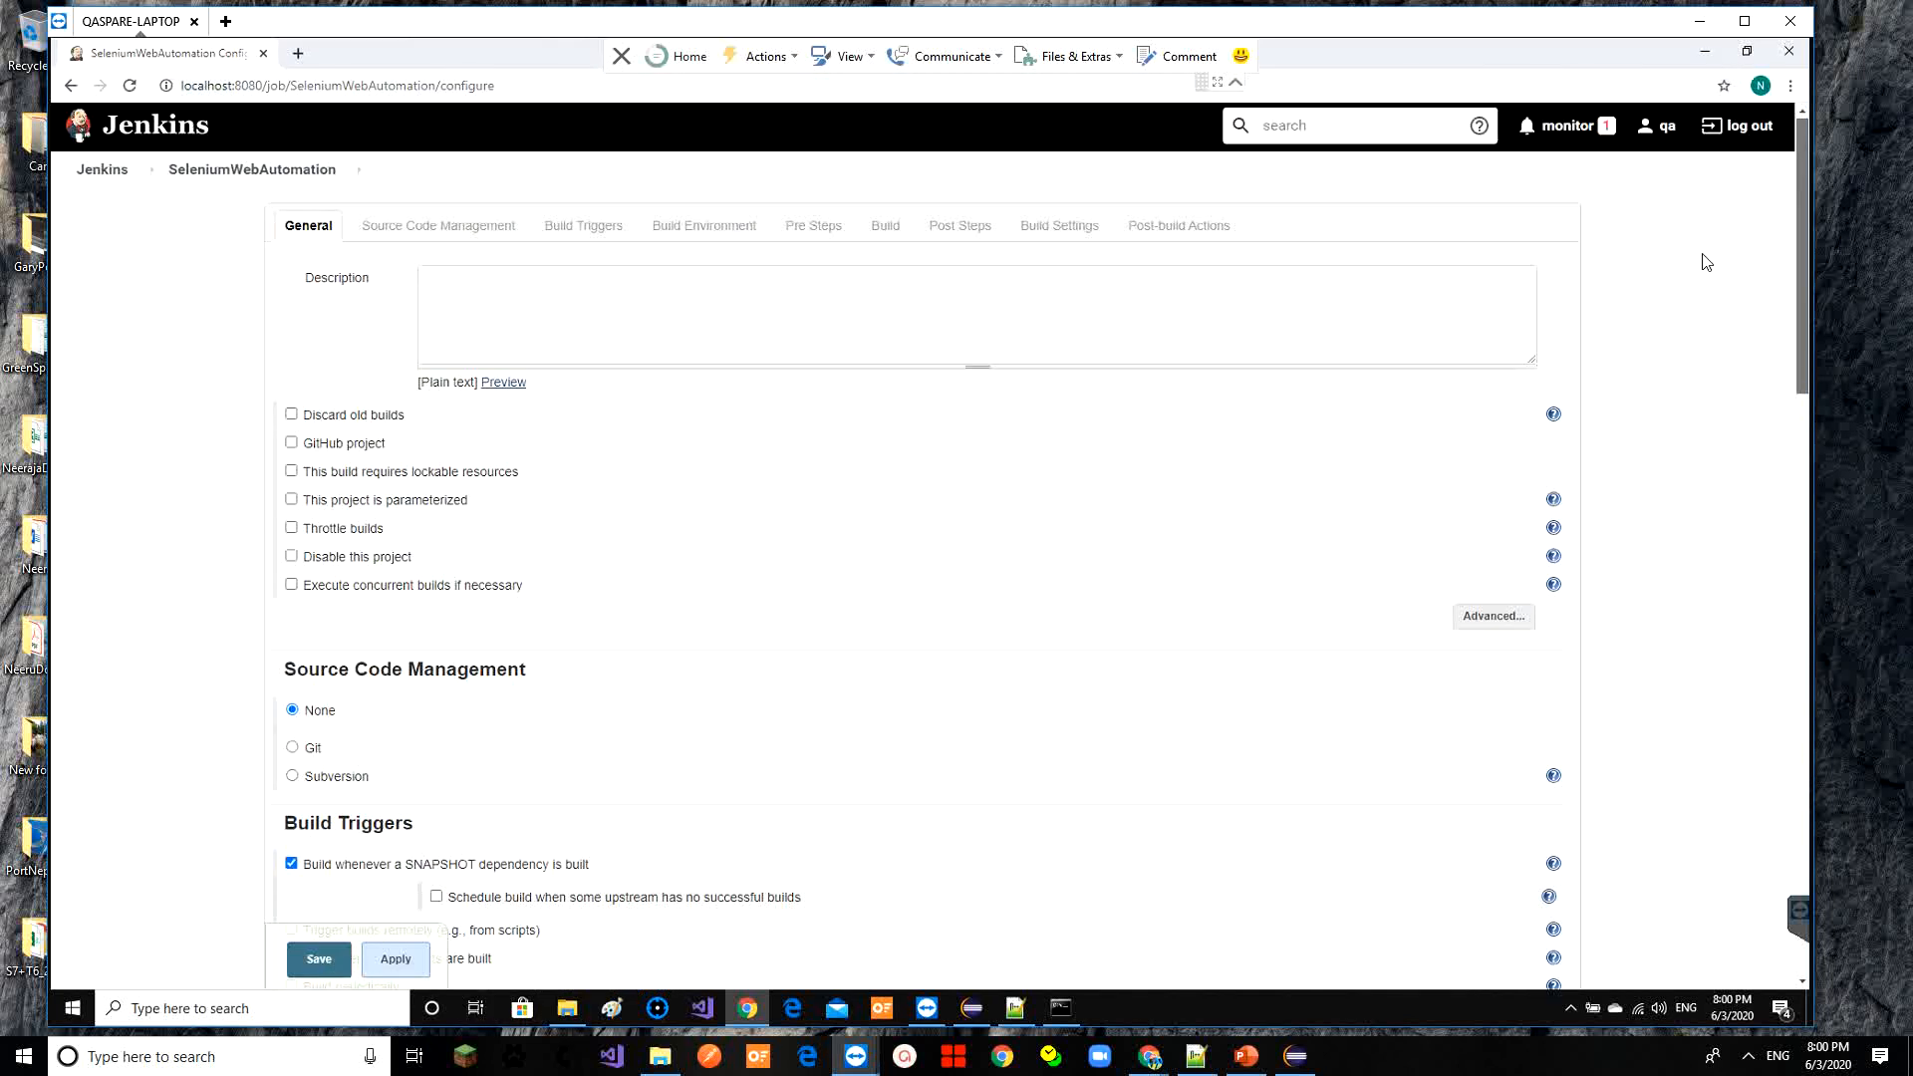
left_click(266, 173)
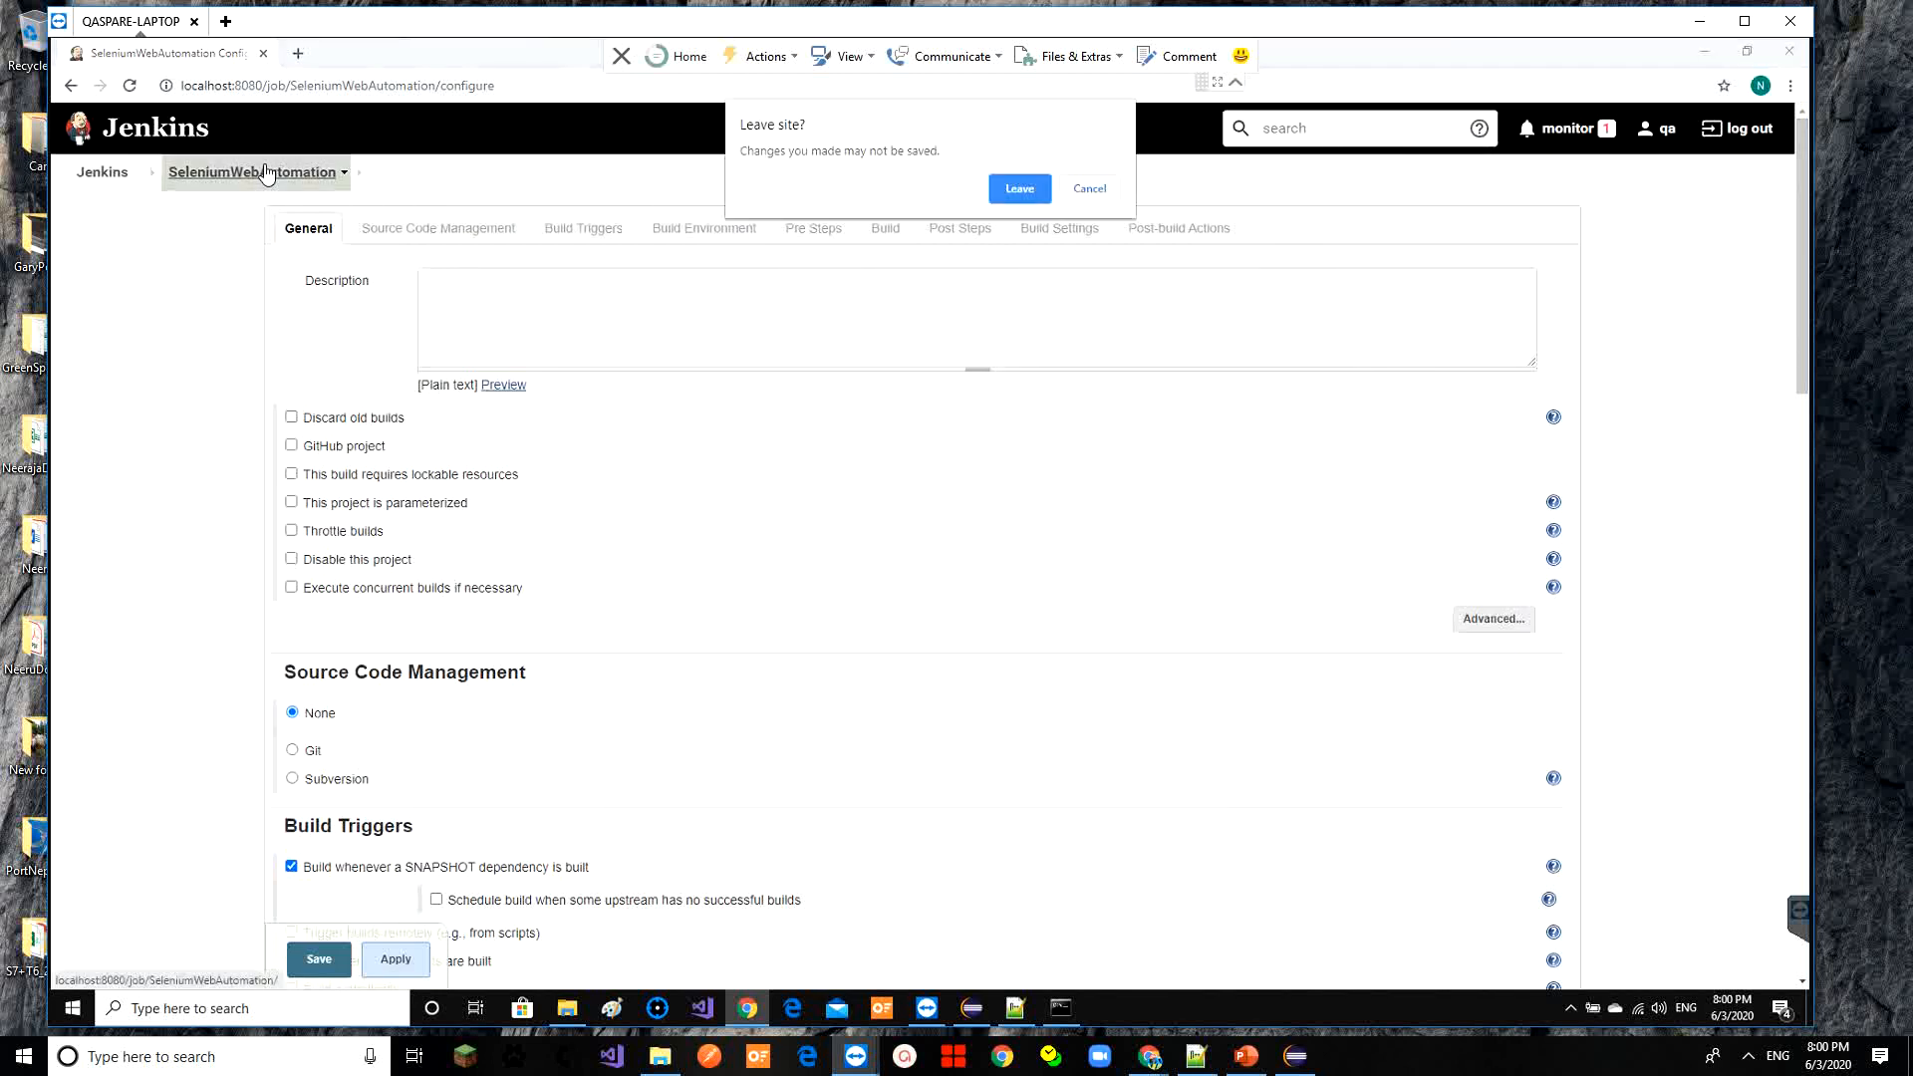
Leave the configuration page unsaved and open build #3's test results
left_click(1032, 191)
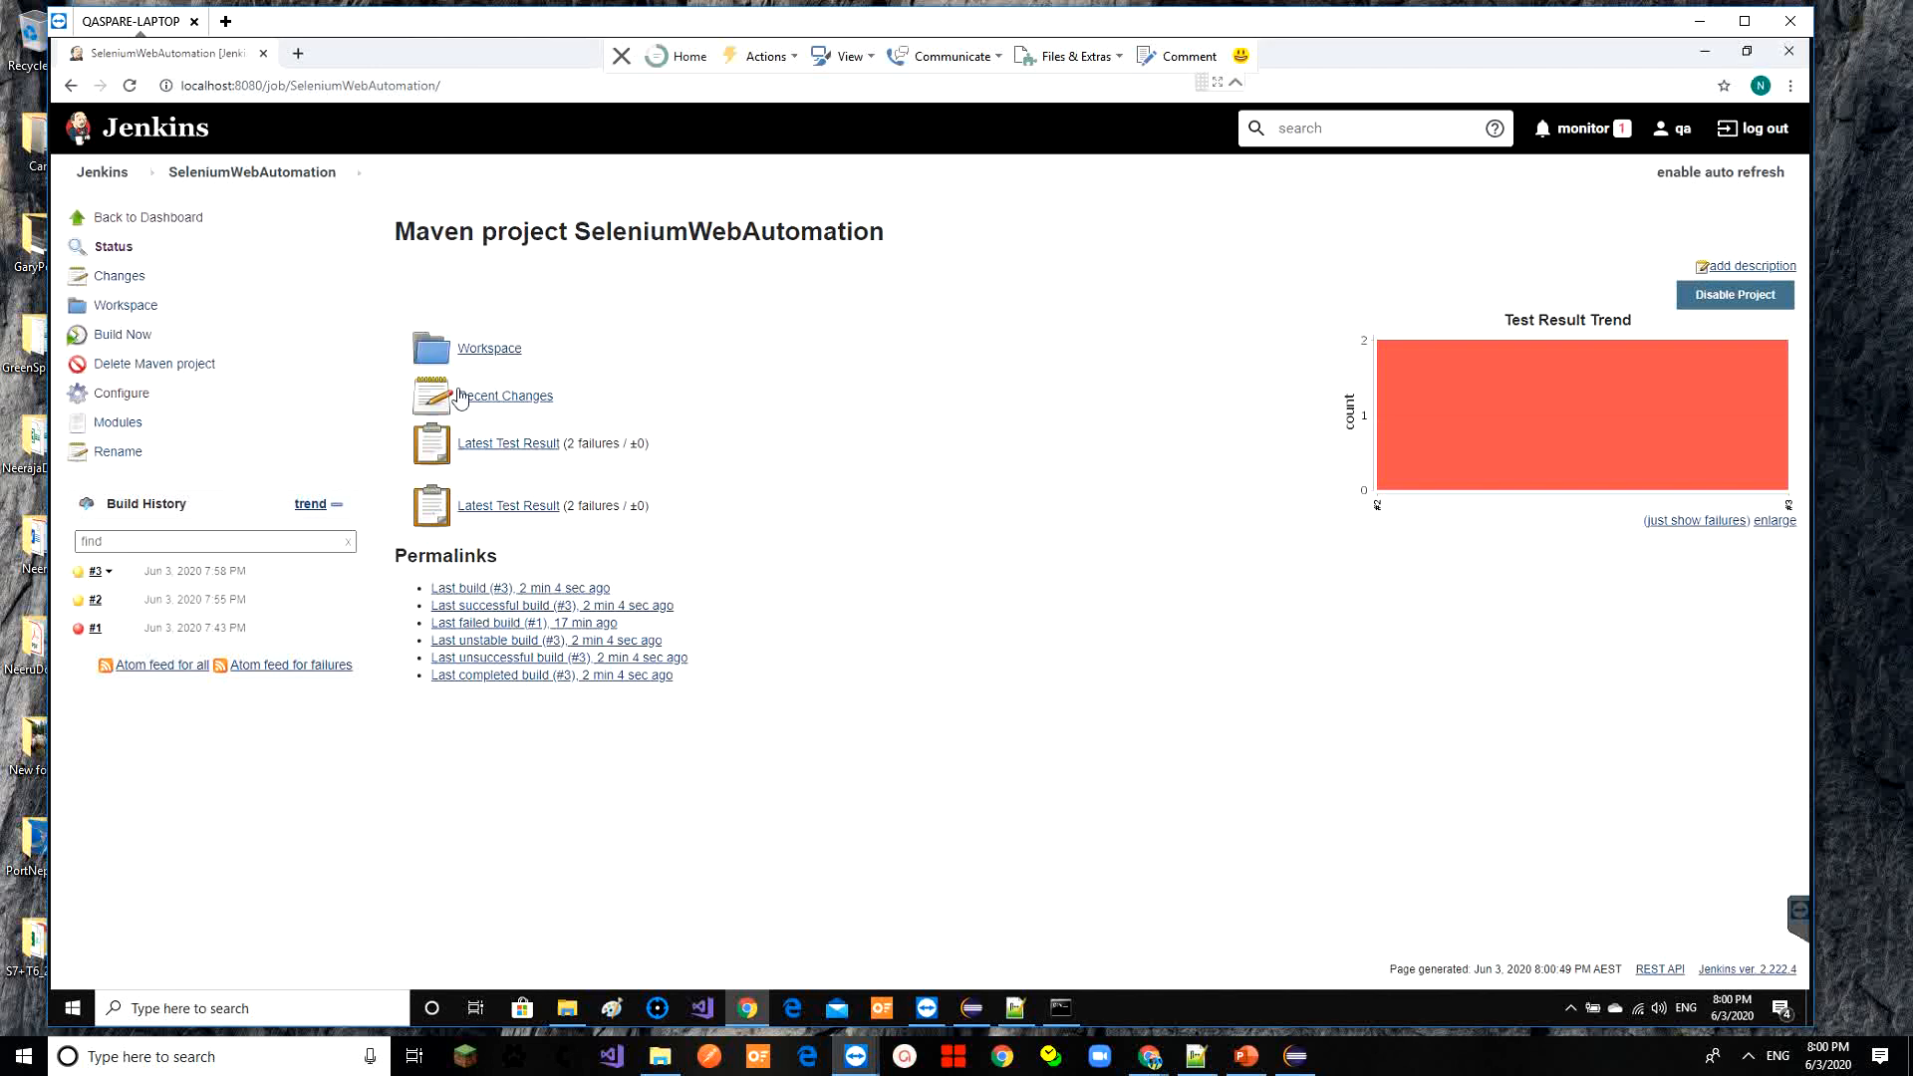
left_click(94, 572)
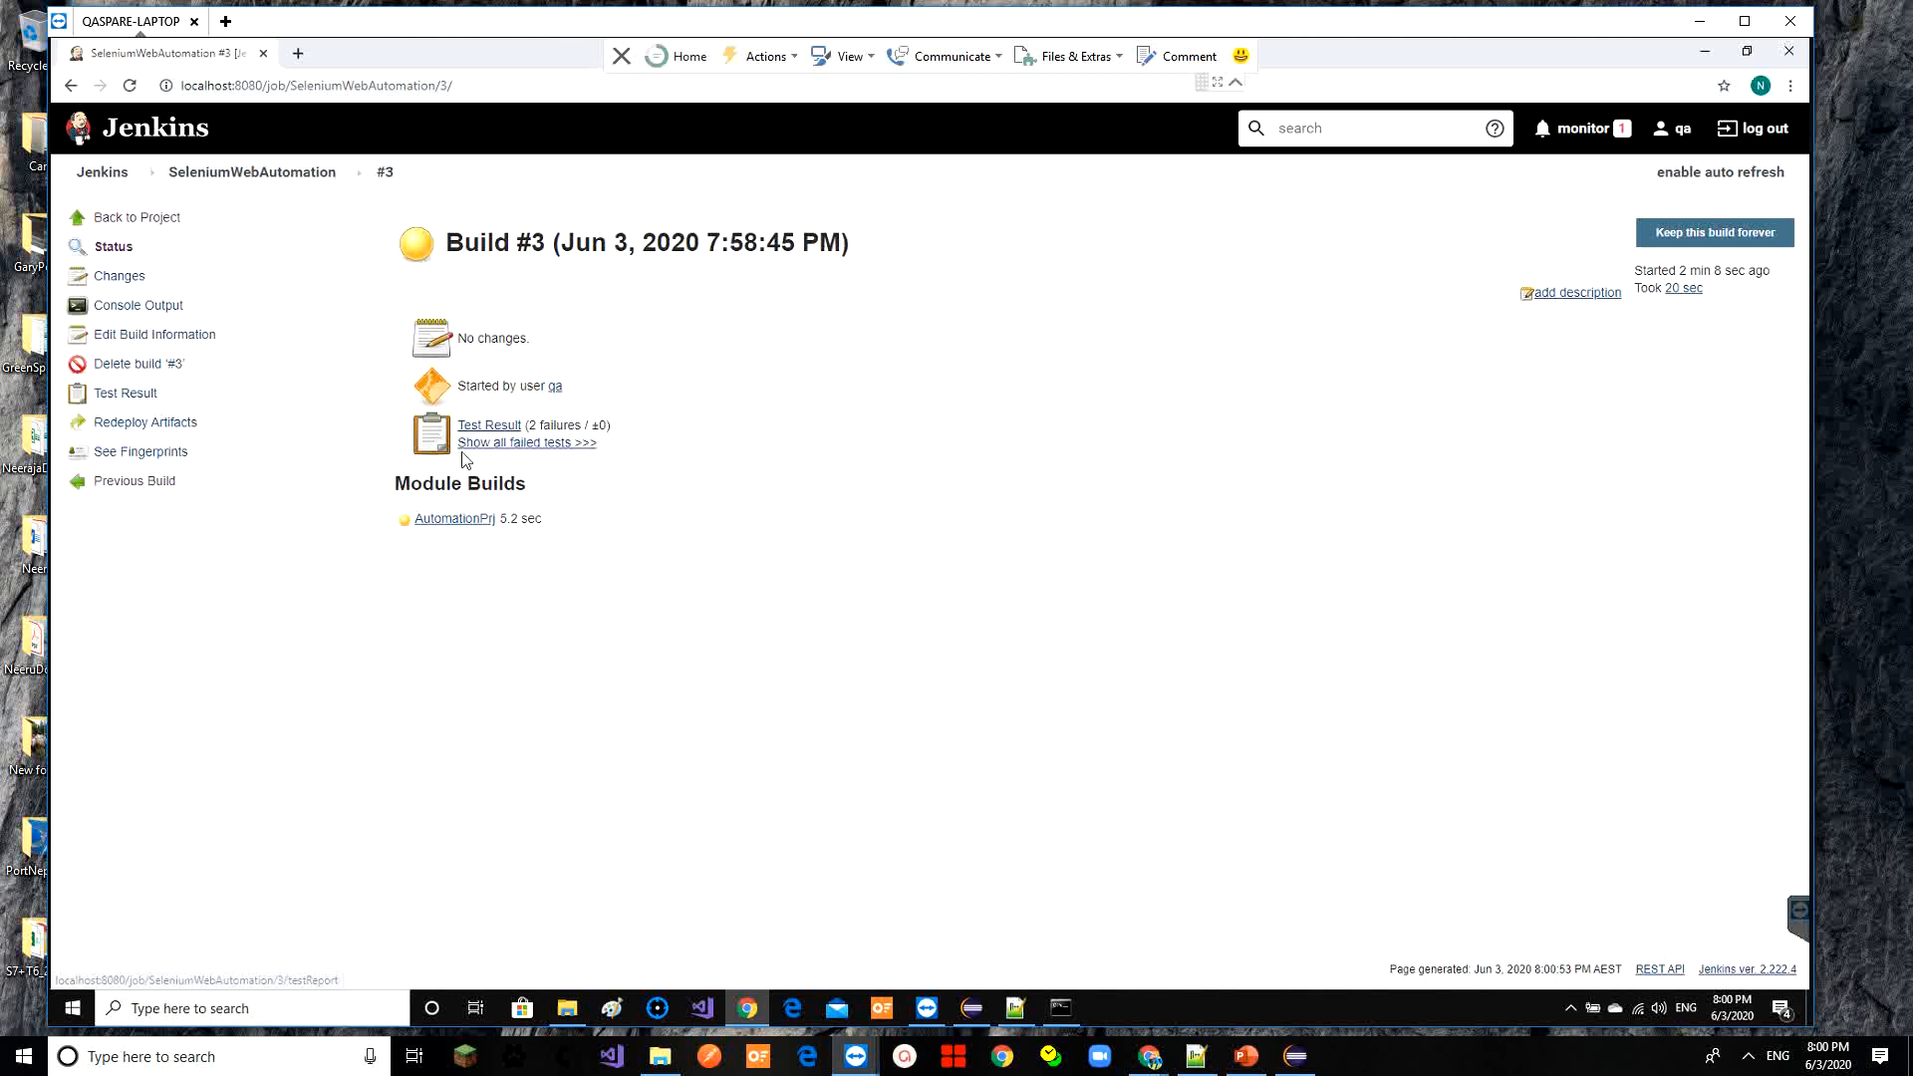
left_click(492, 426)
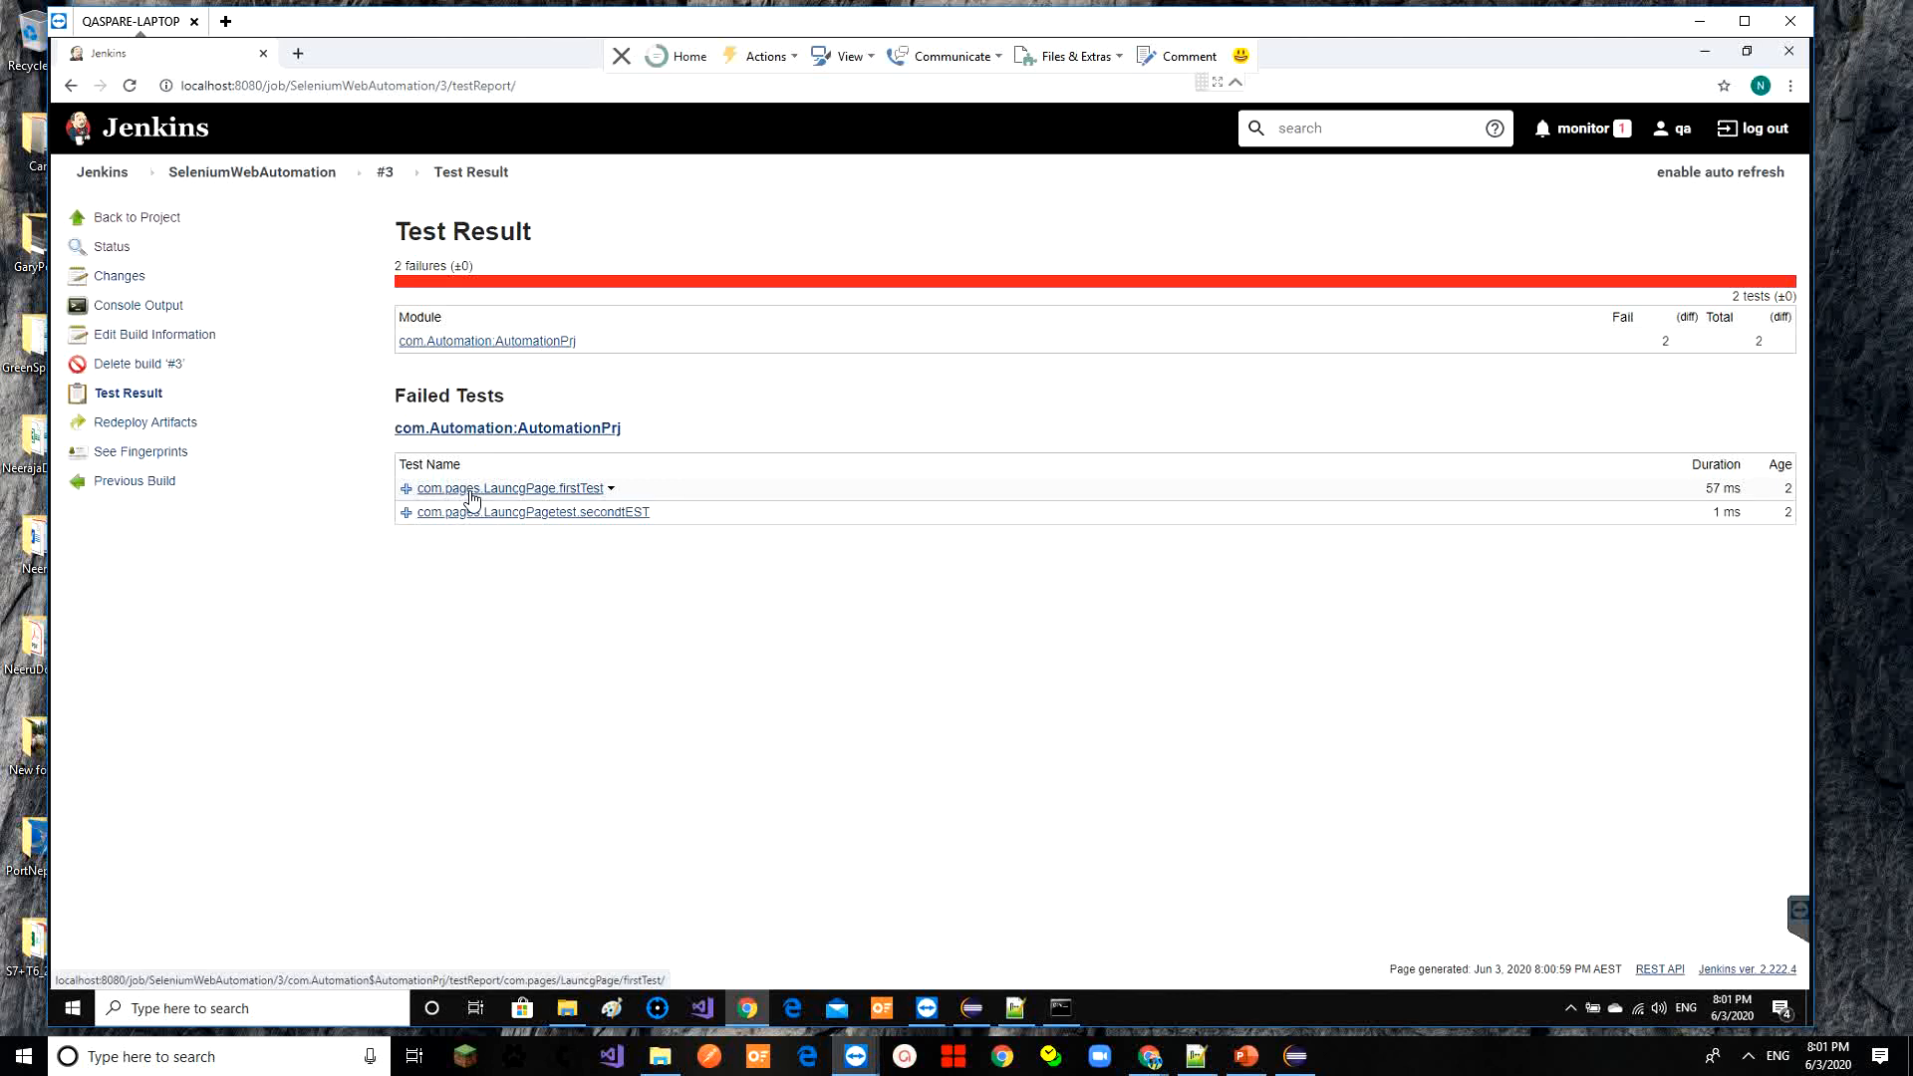
Expand error details and stack traces for the secondtEST and firstTest failures, highlighting the driver path error
left_click(405, 512)
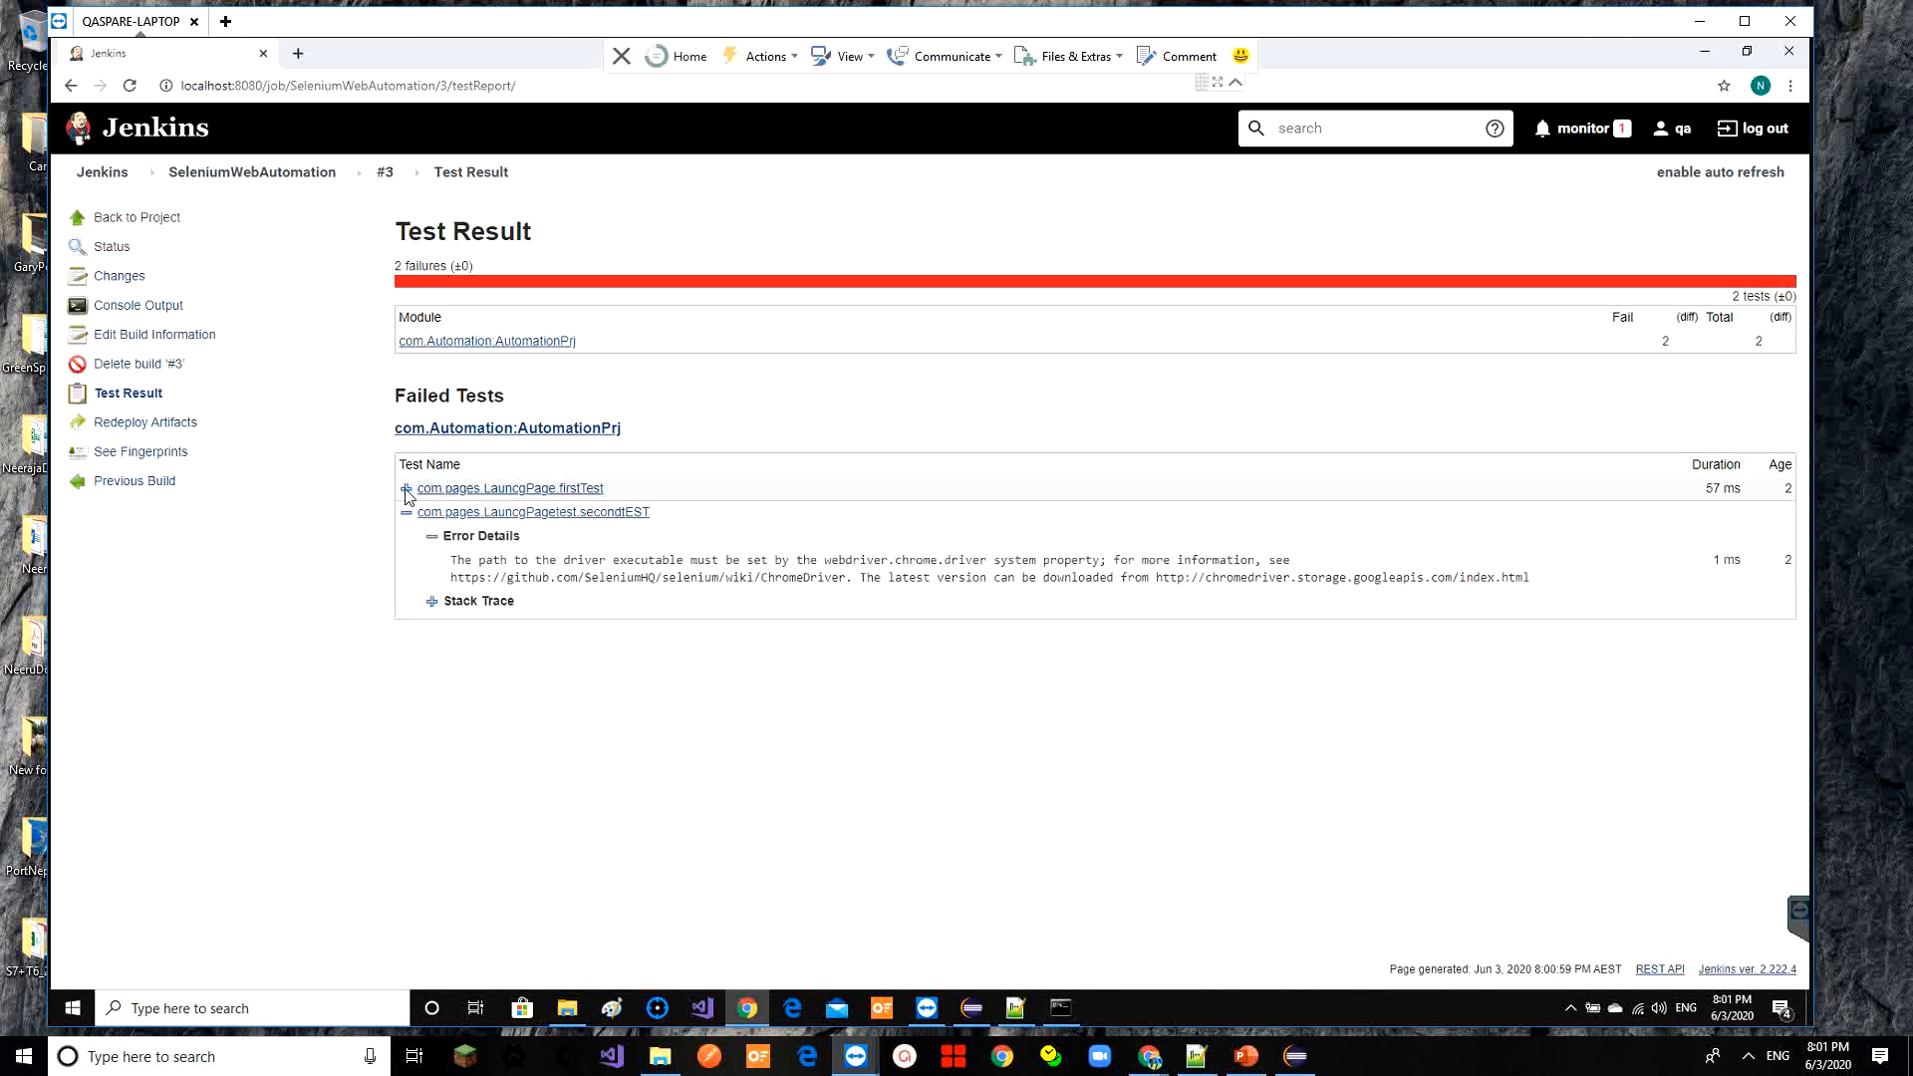
left_click(405, 488)
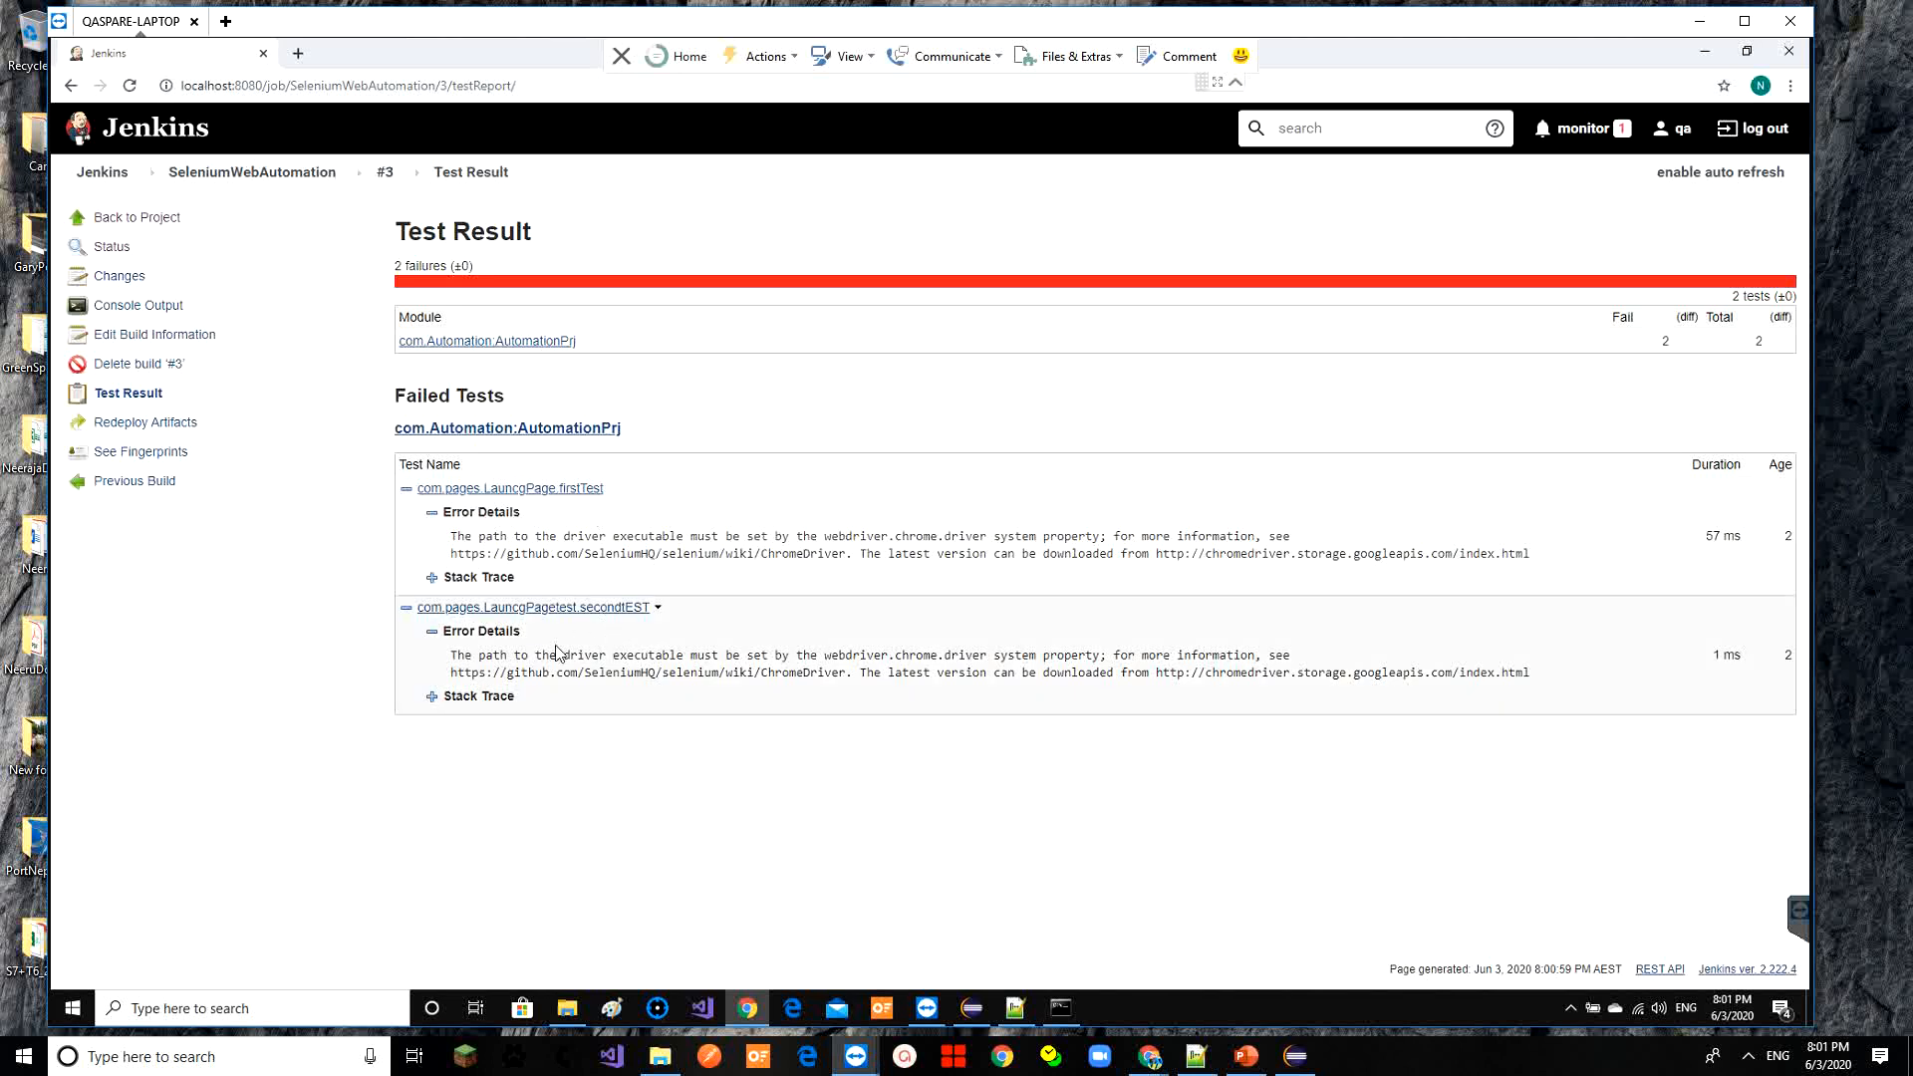
left_click(433, 697)
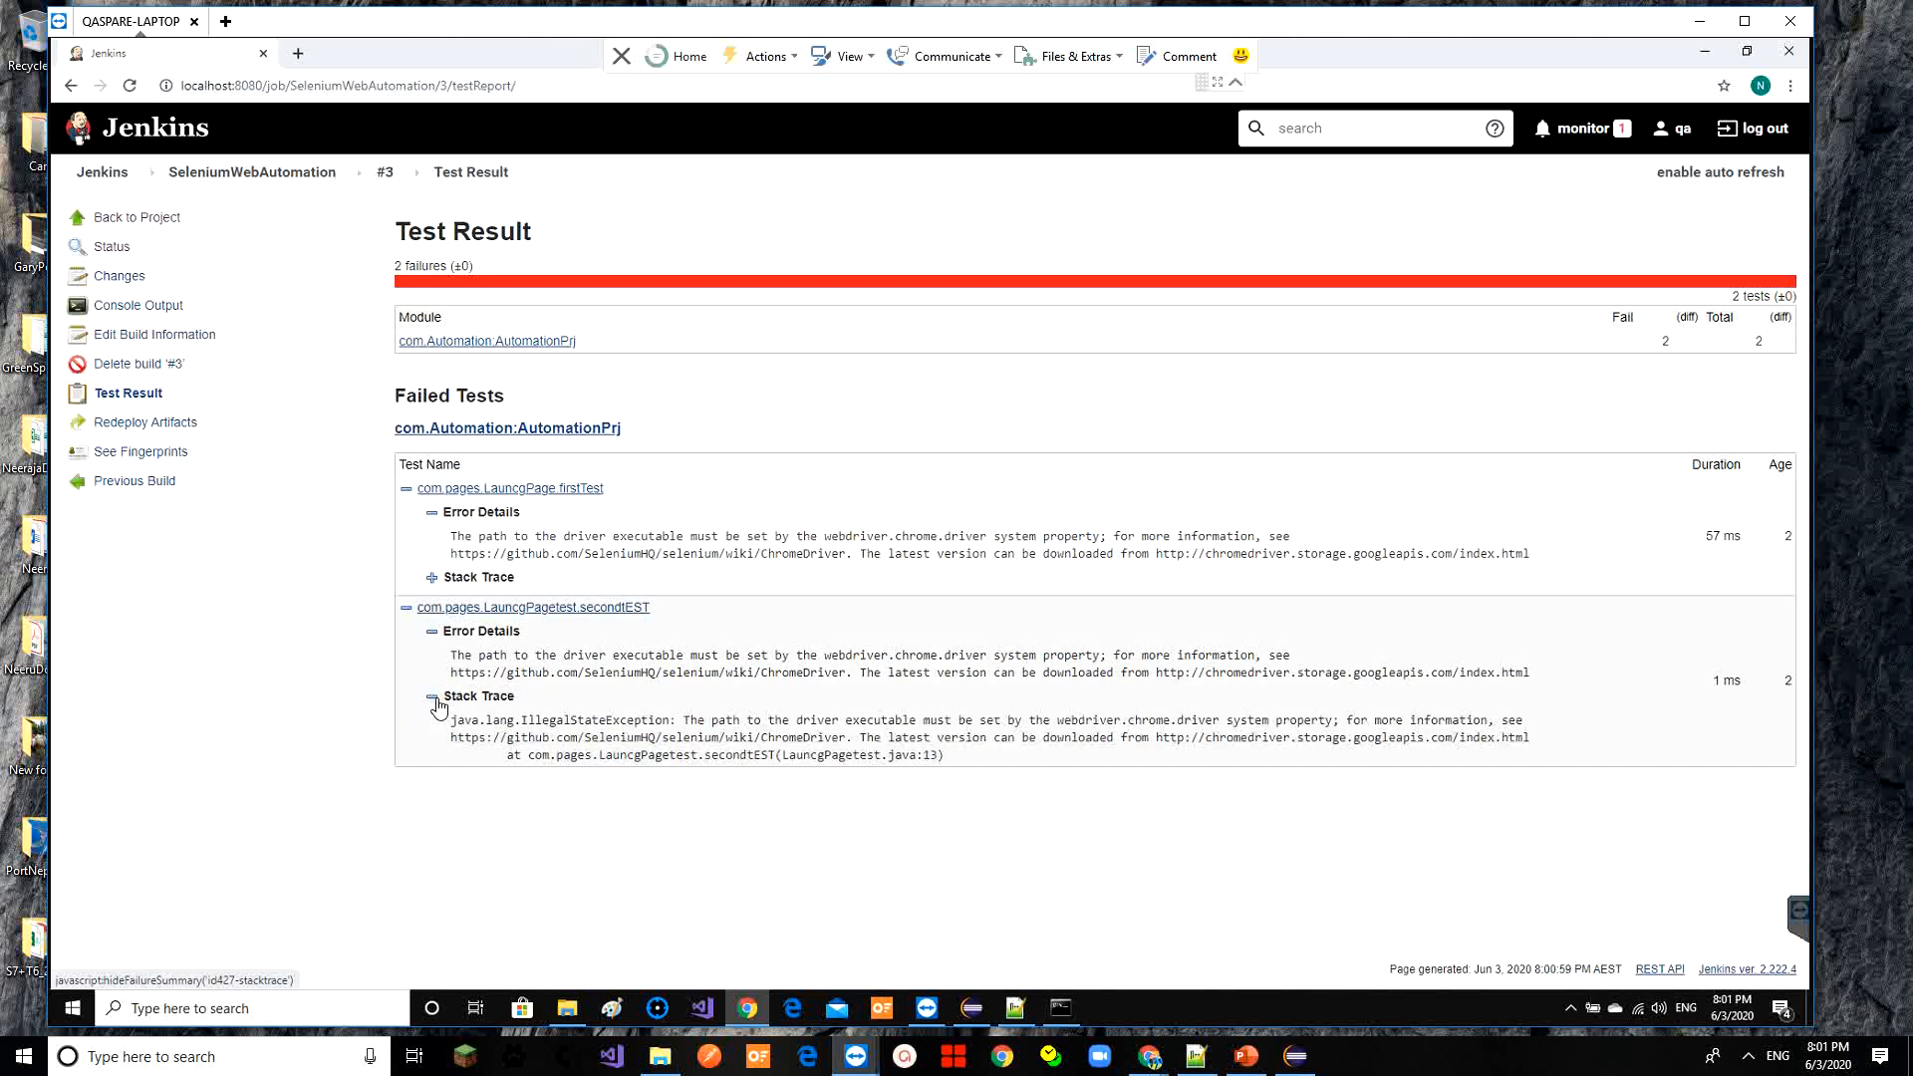
left_click(432, 578)
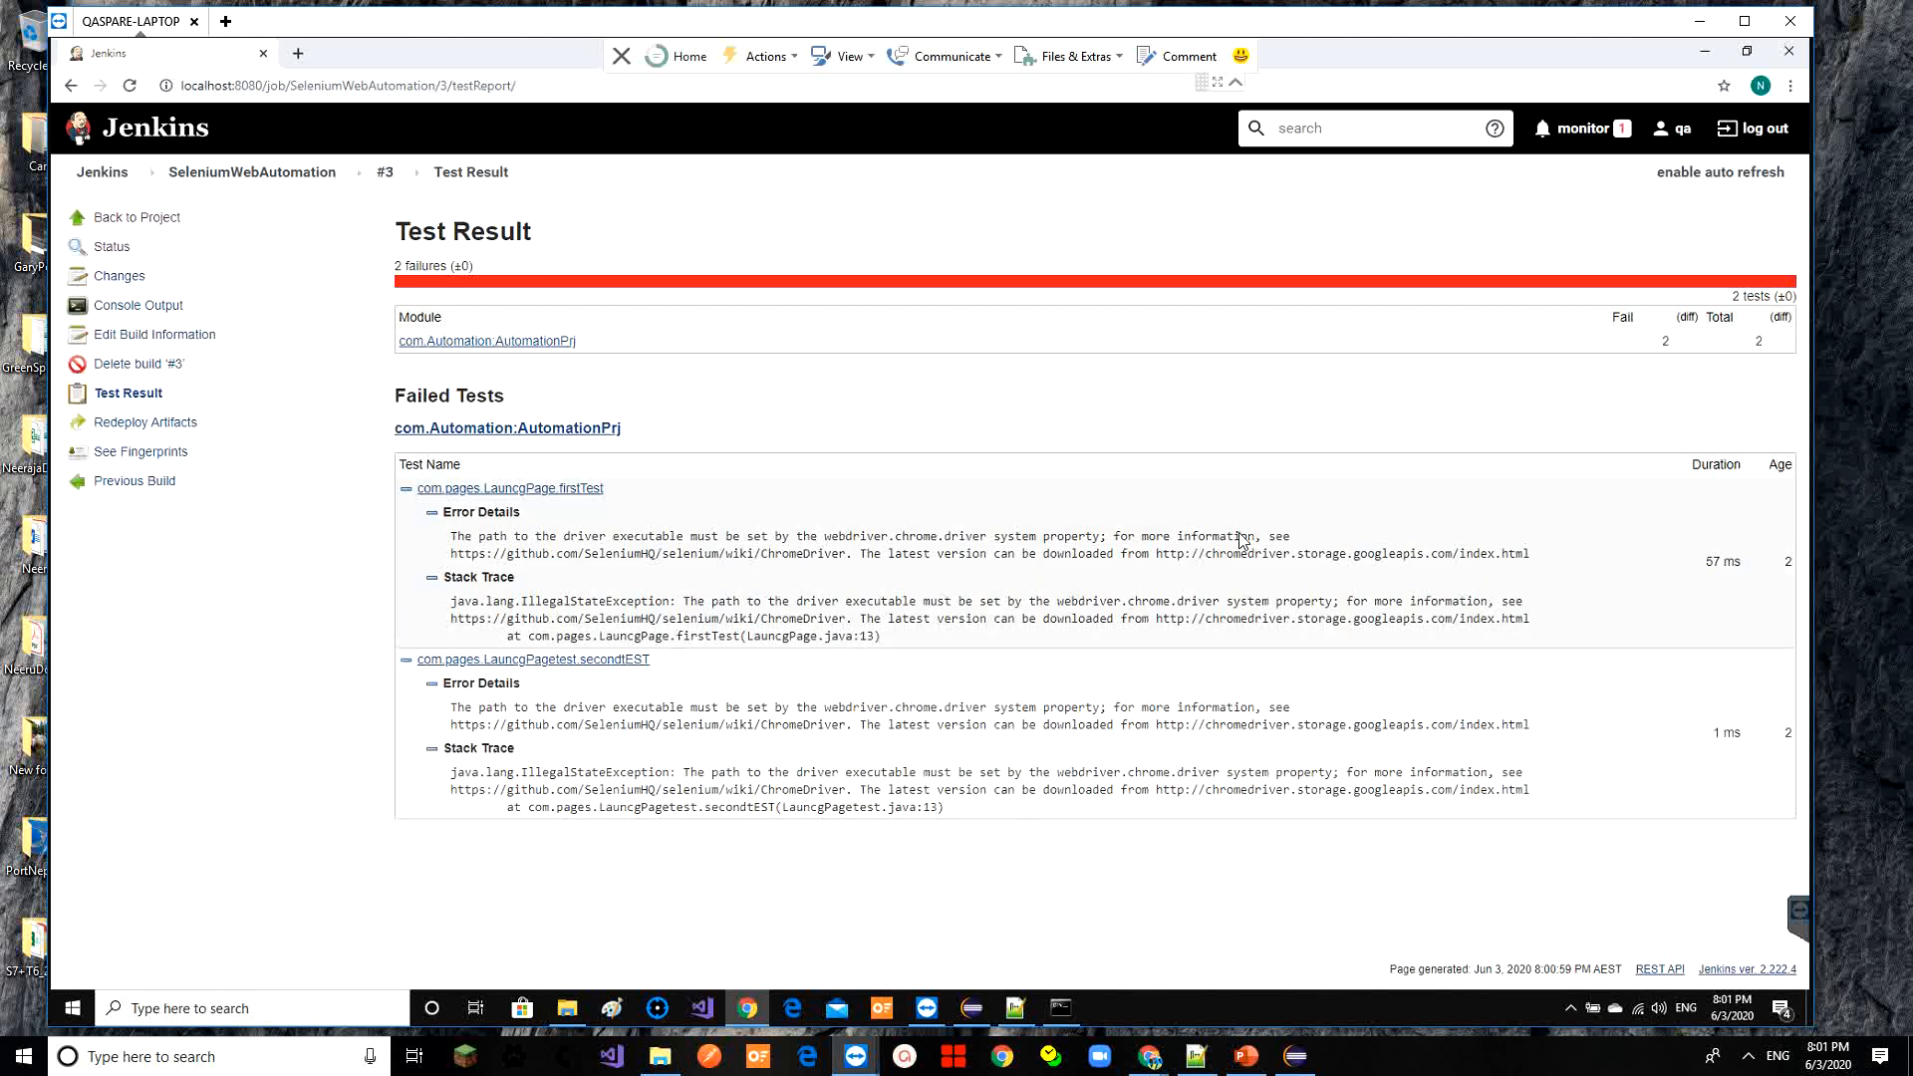
left_click_drag(1557, 624, 724, 597)
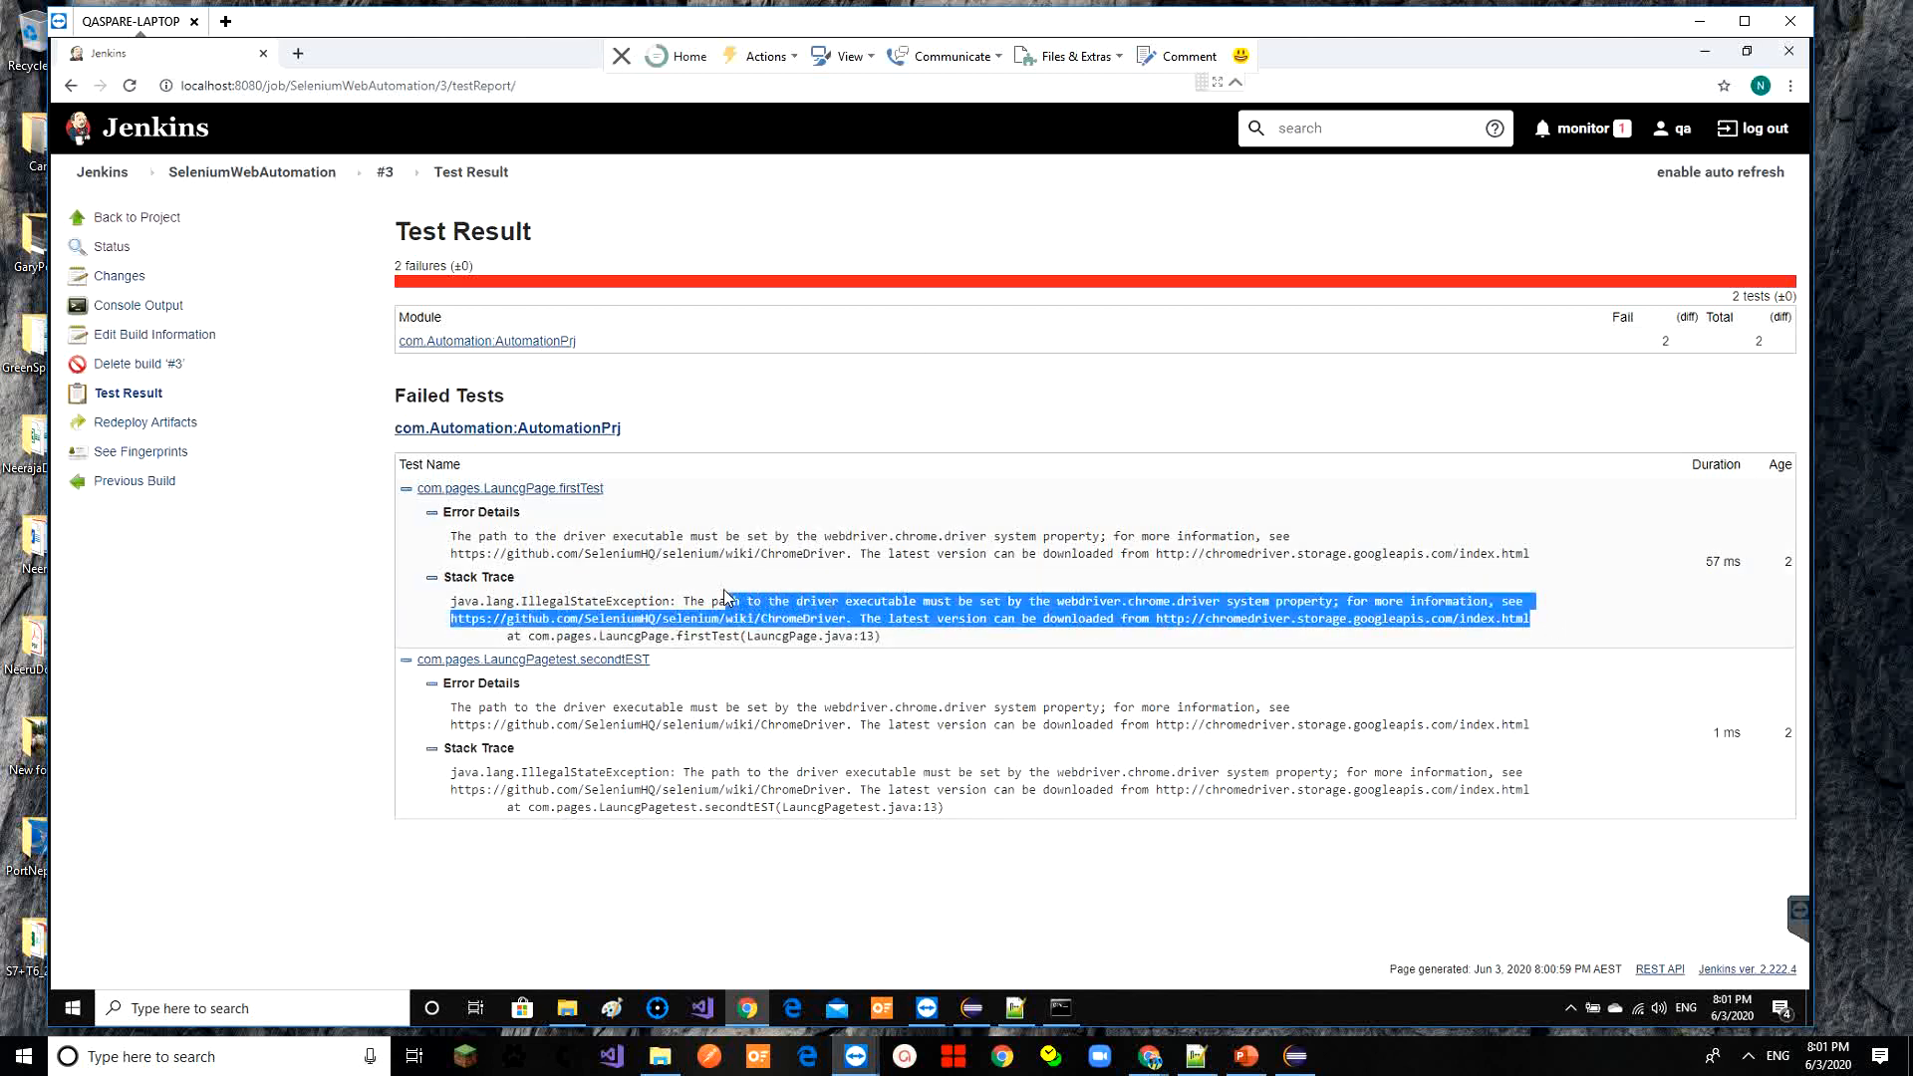
Open the AutomationPrj module's test results, then its module page via the build #3 breadcrumb
left_click(549, 343)
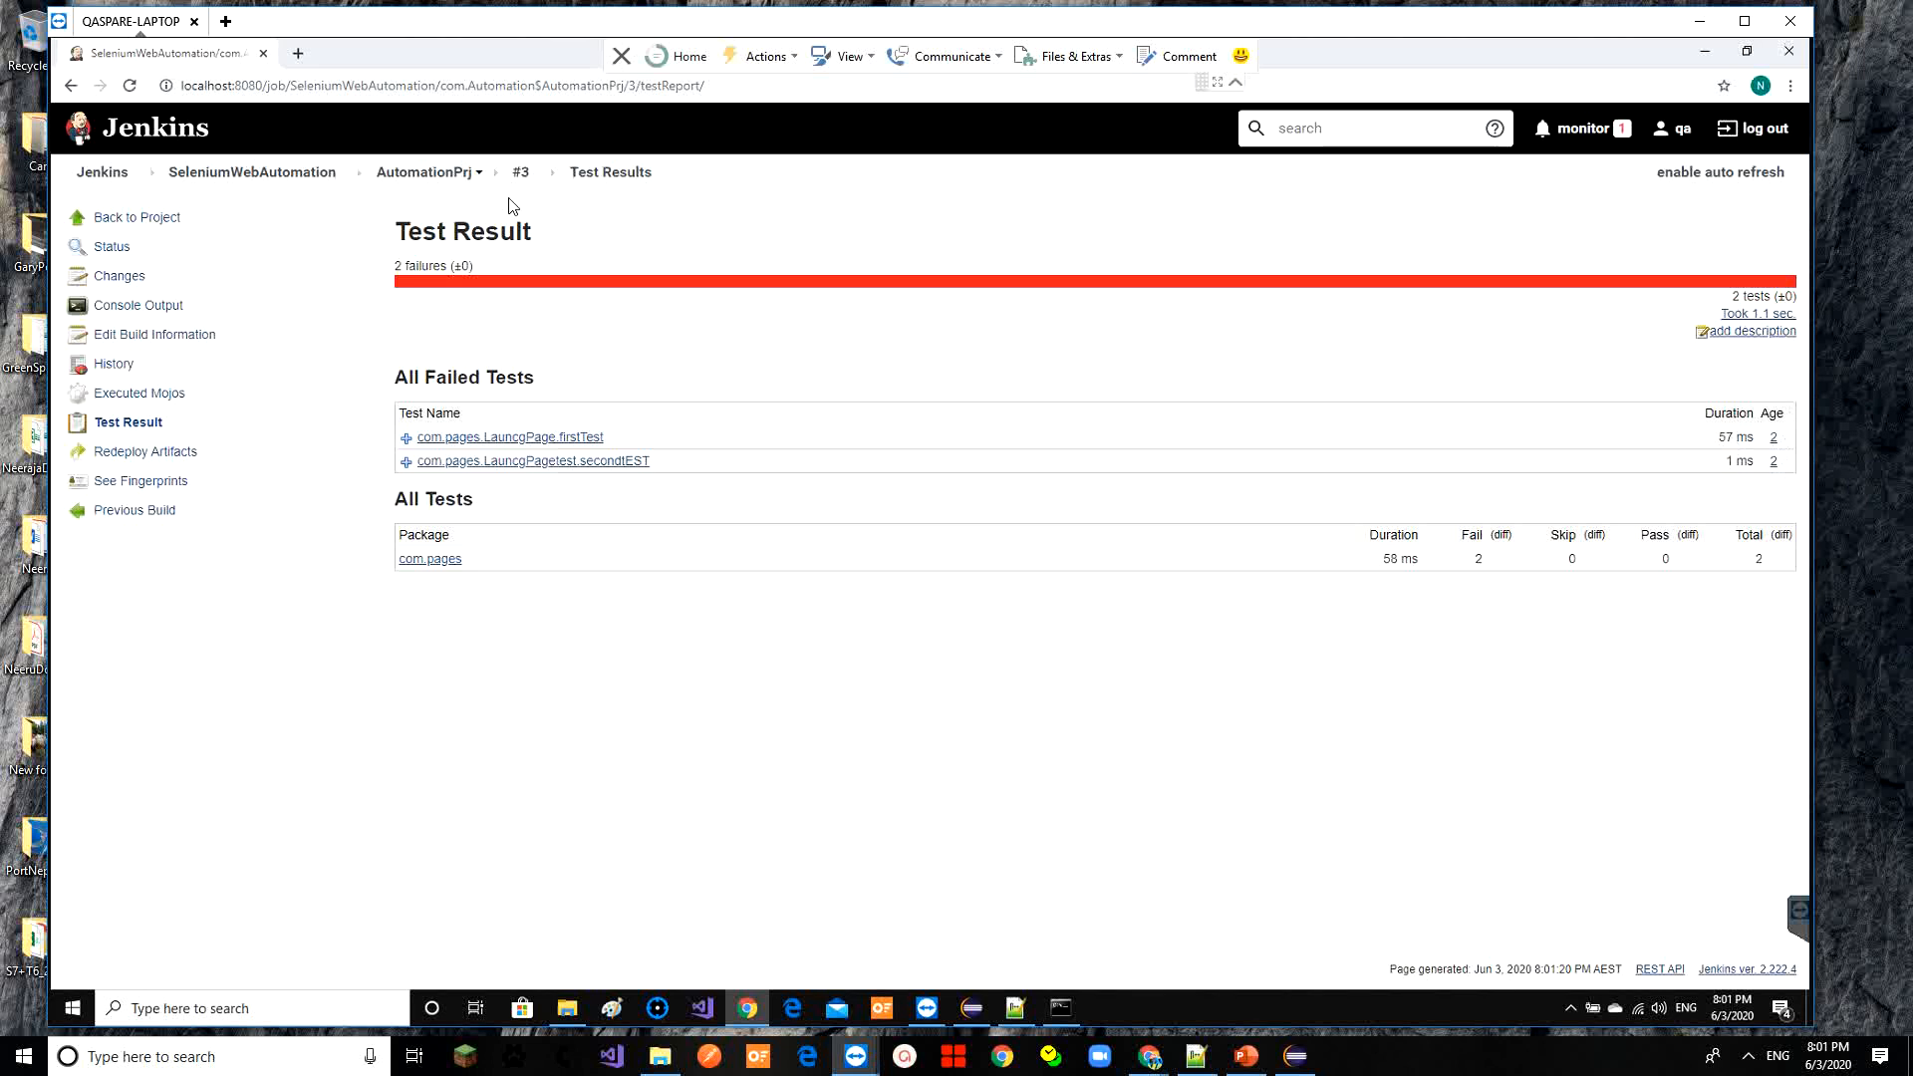
left_click(520, 174)
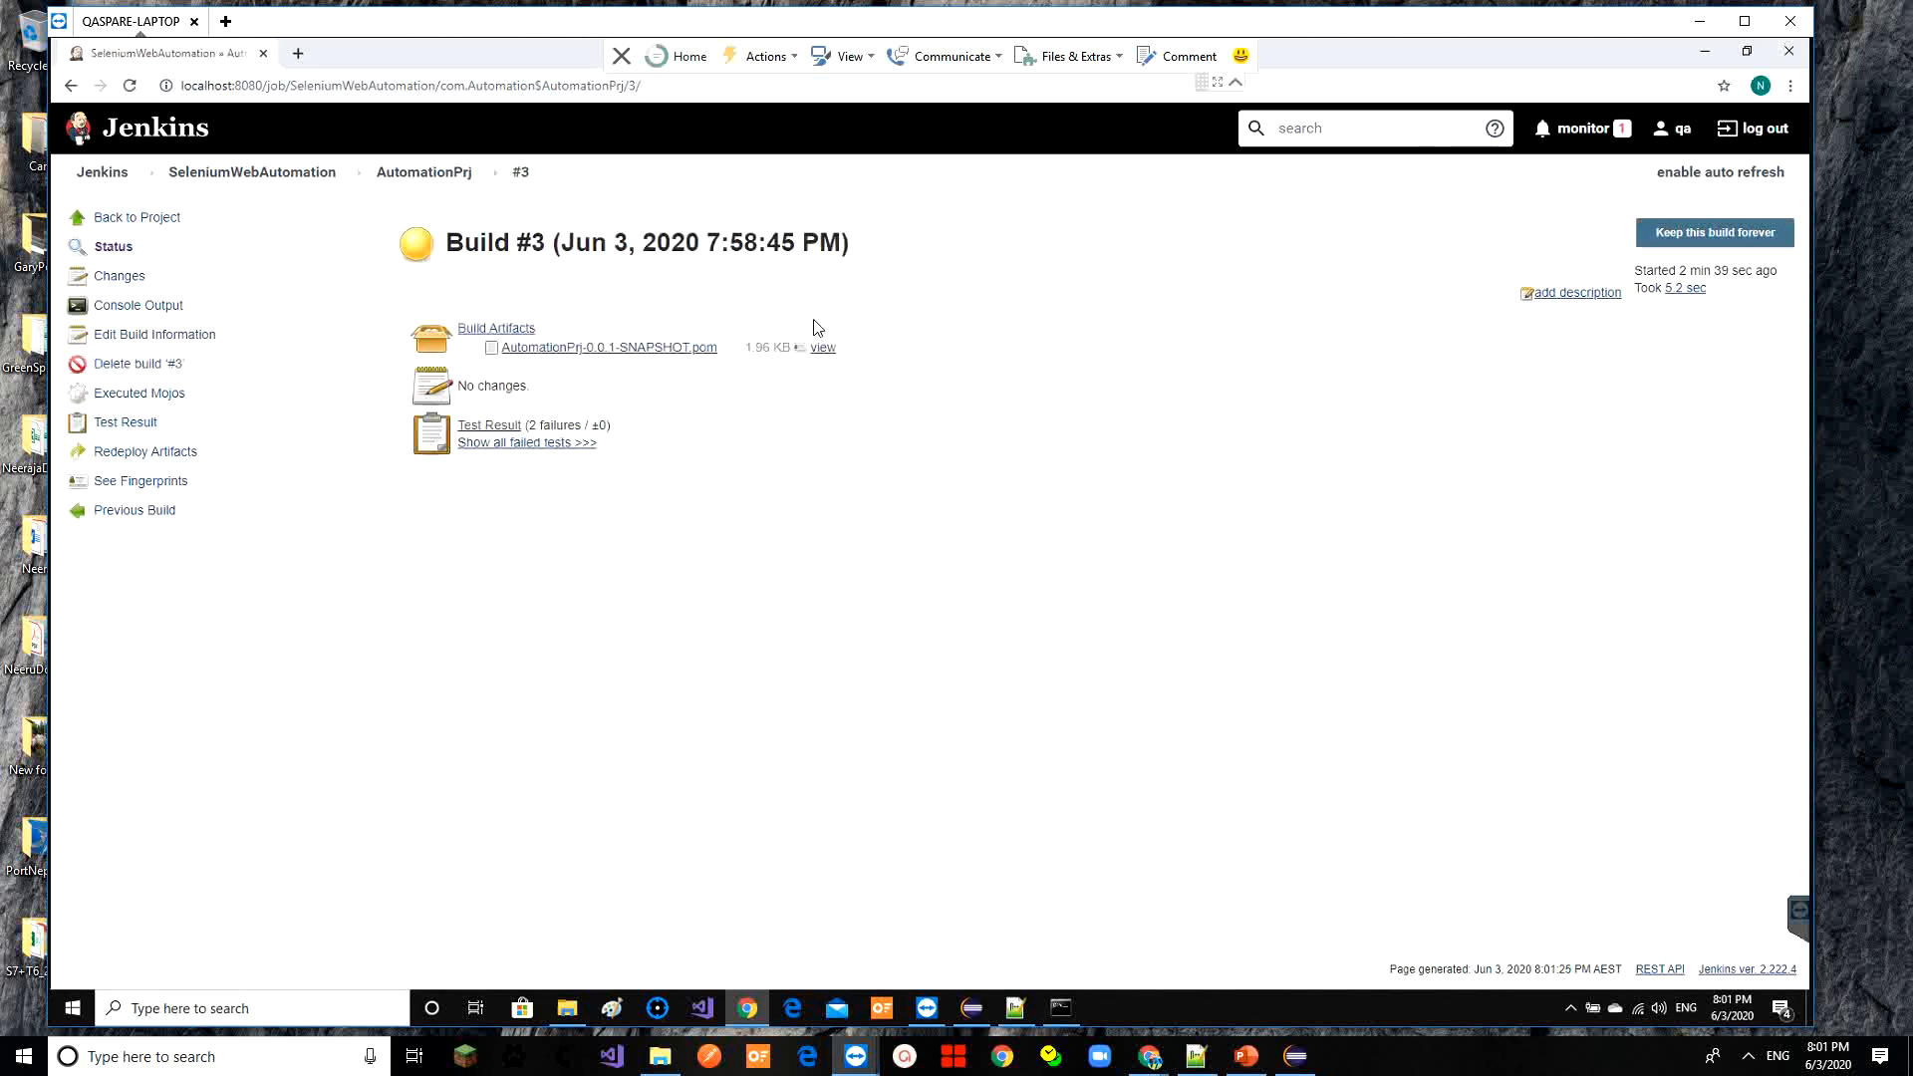
left_click(415, 185)
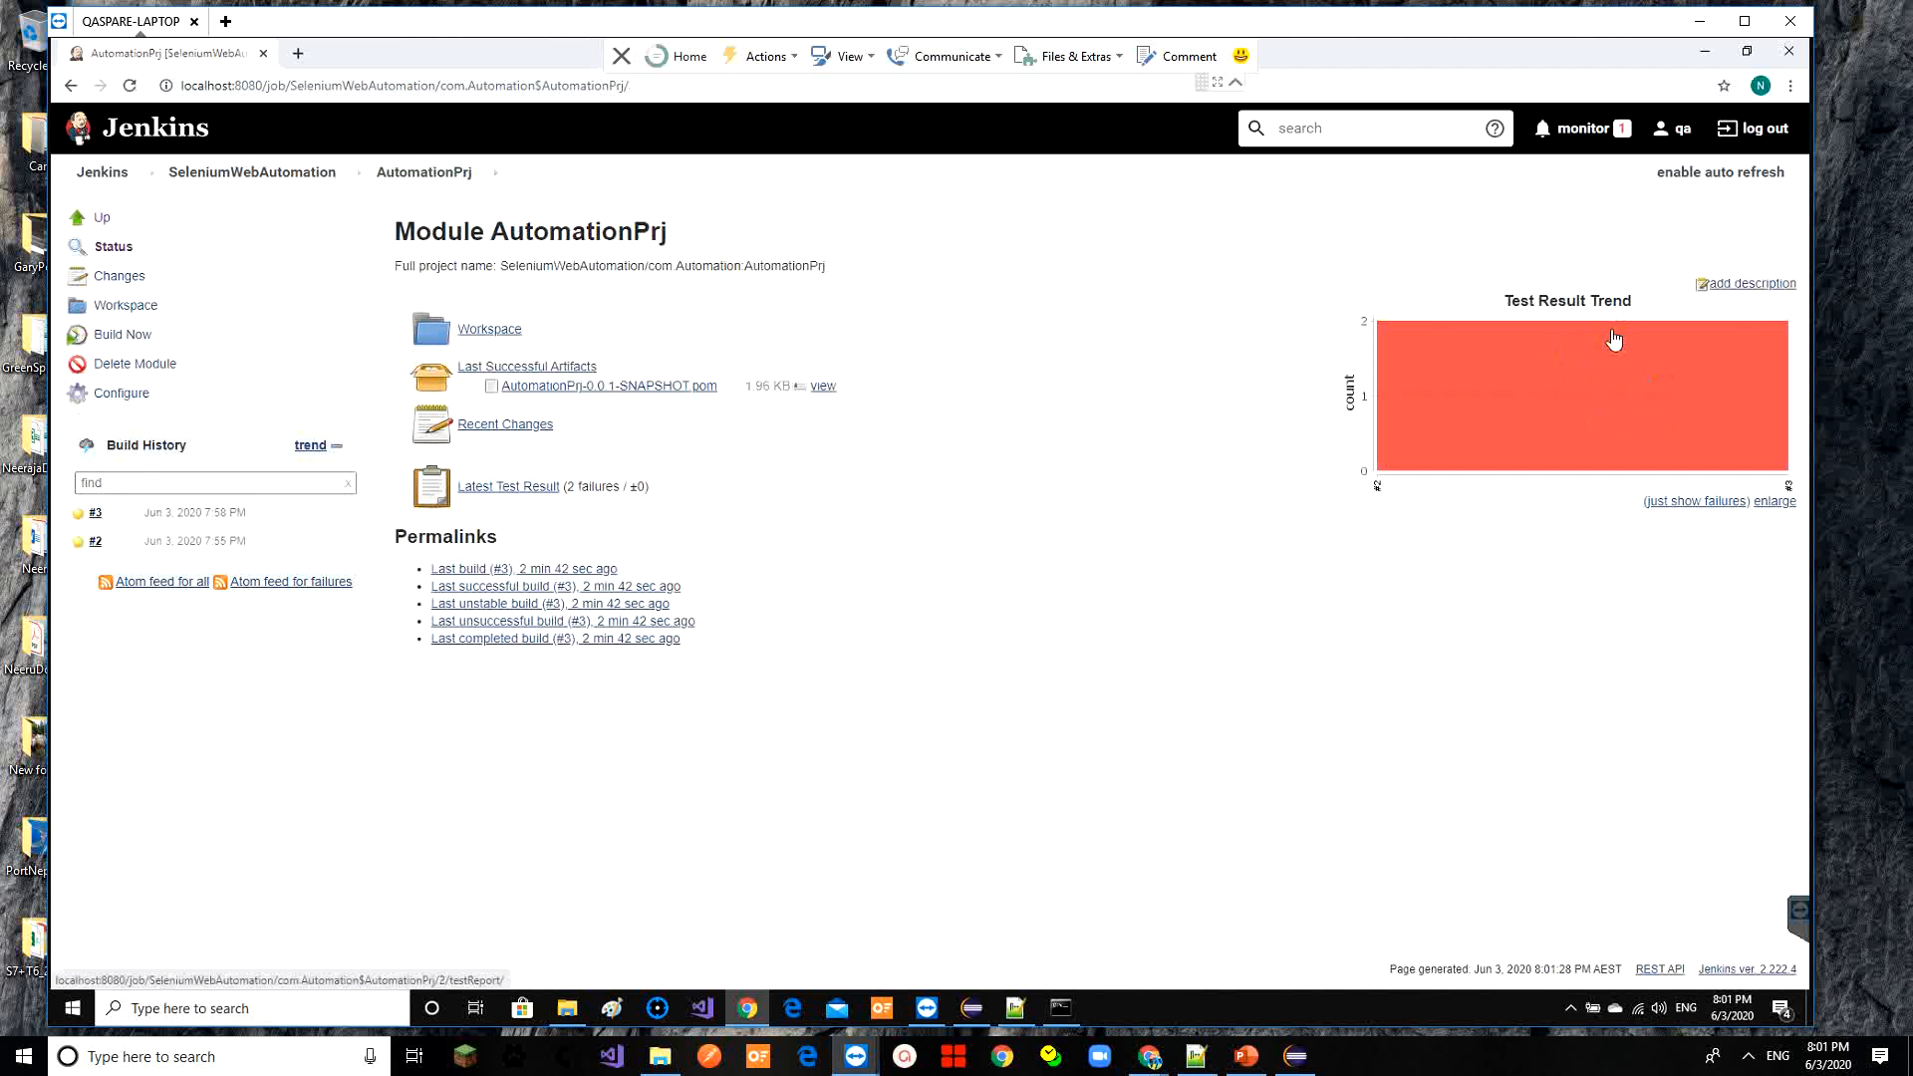
Return to the SeleniumWebAutomation project page listing builds #1–#3 with 2 failing tests
mouse_move(1599, 376)
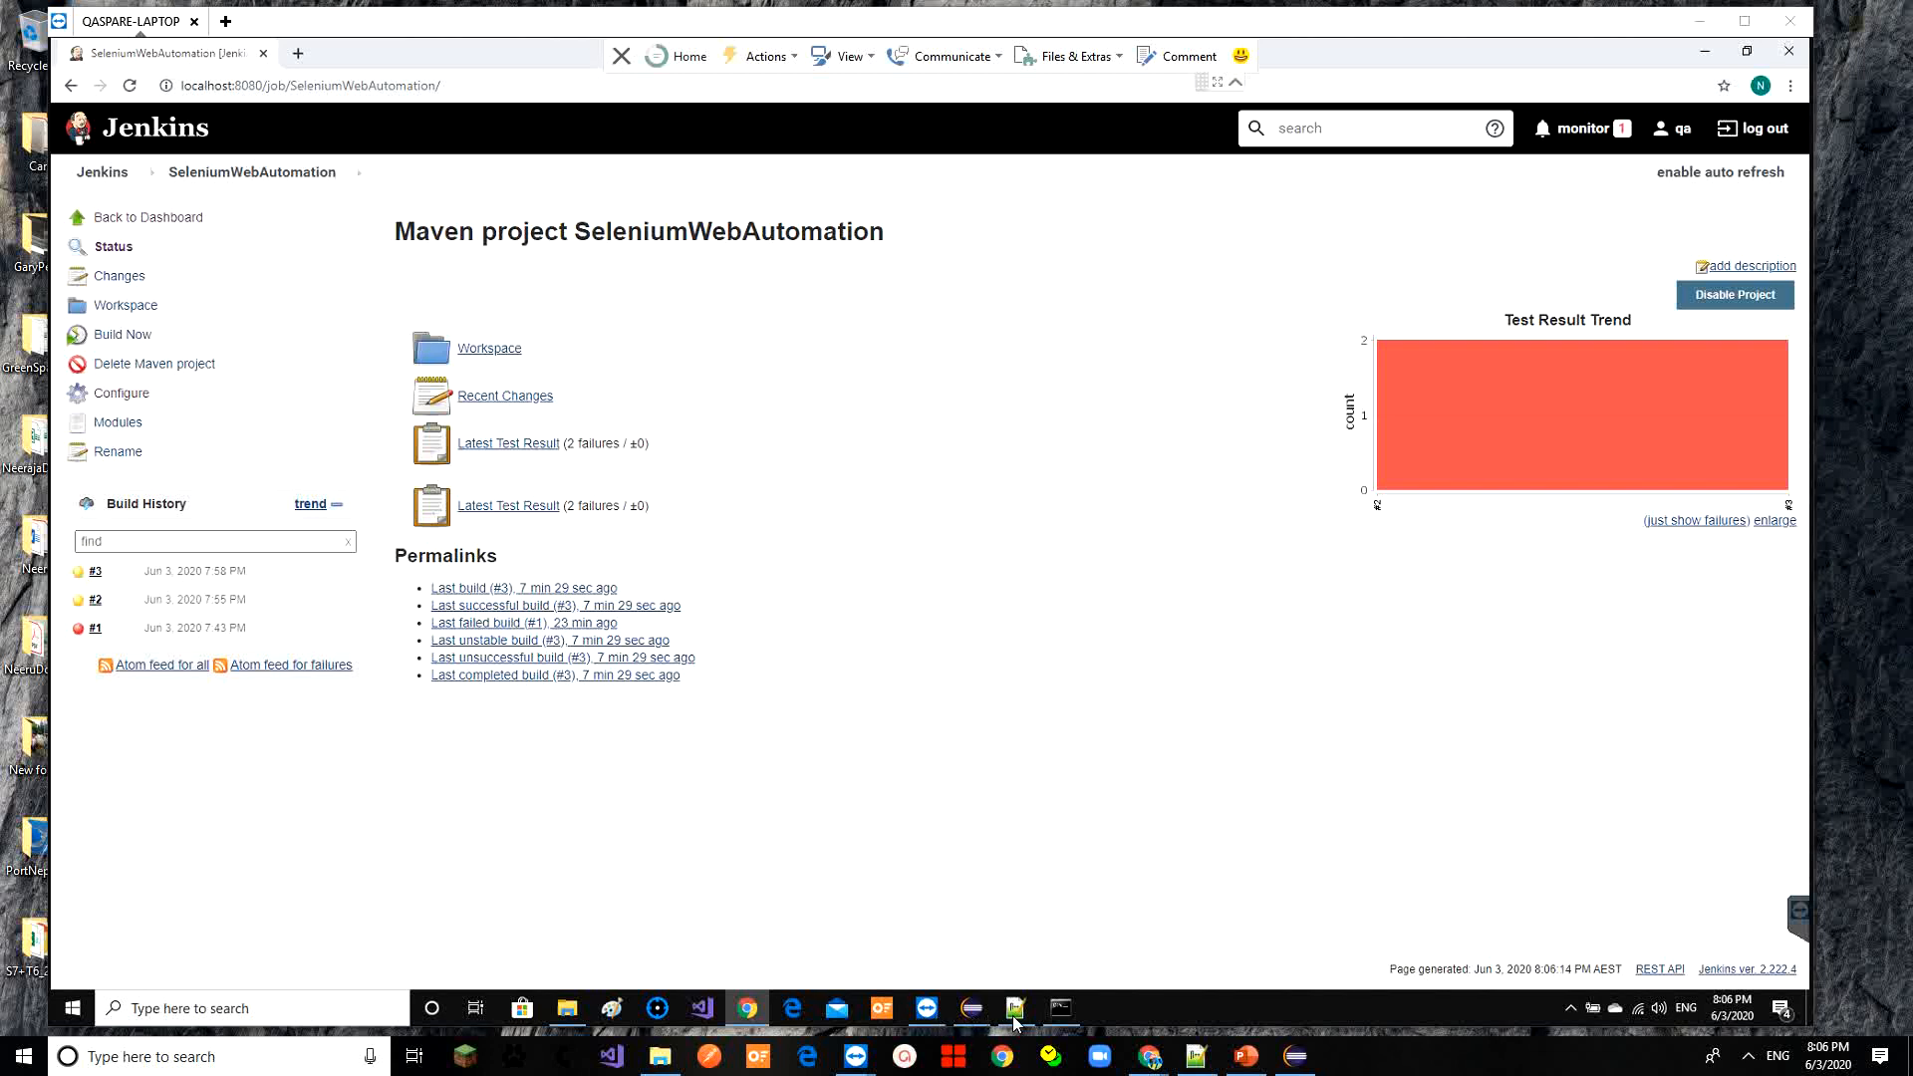
In Eclipse, open the testng.xml suite file from the project tree
left_click(972, 1009)
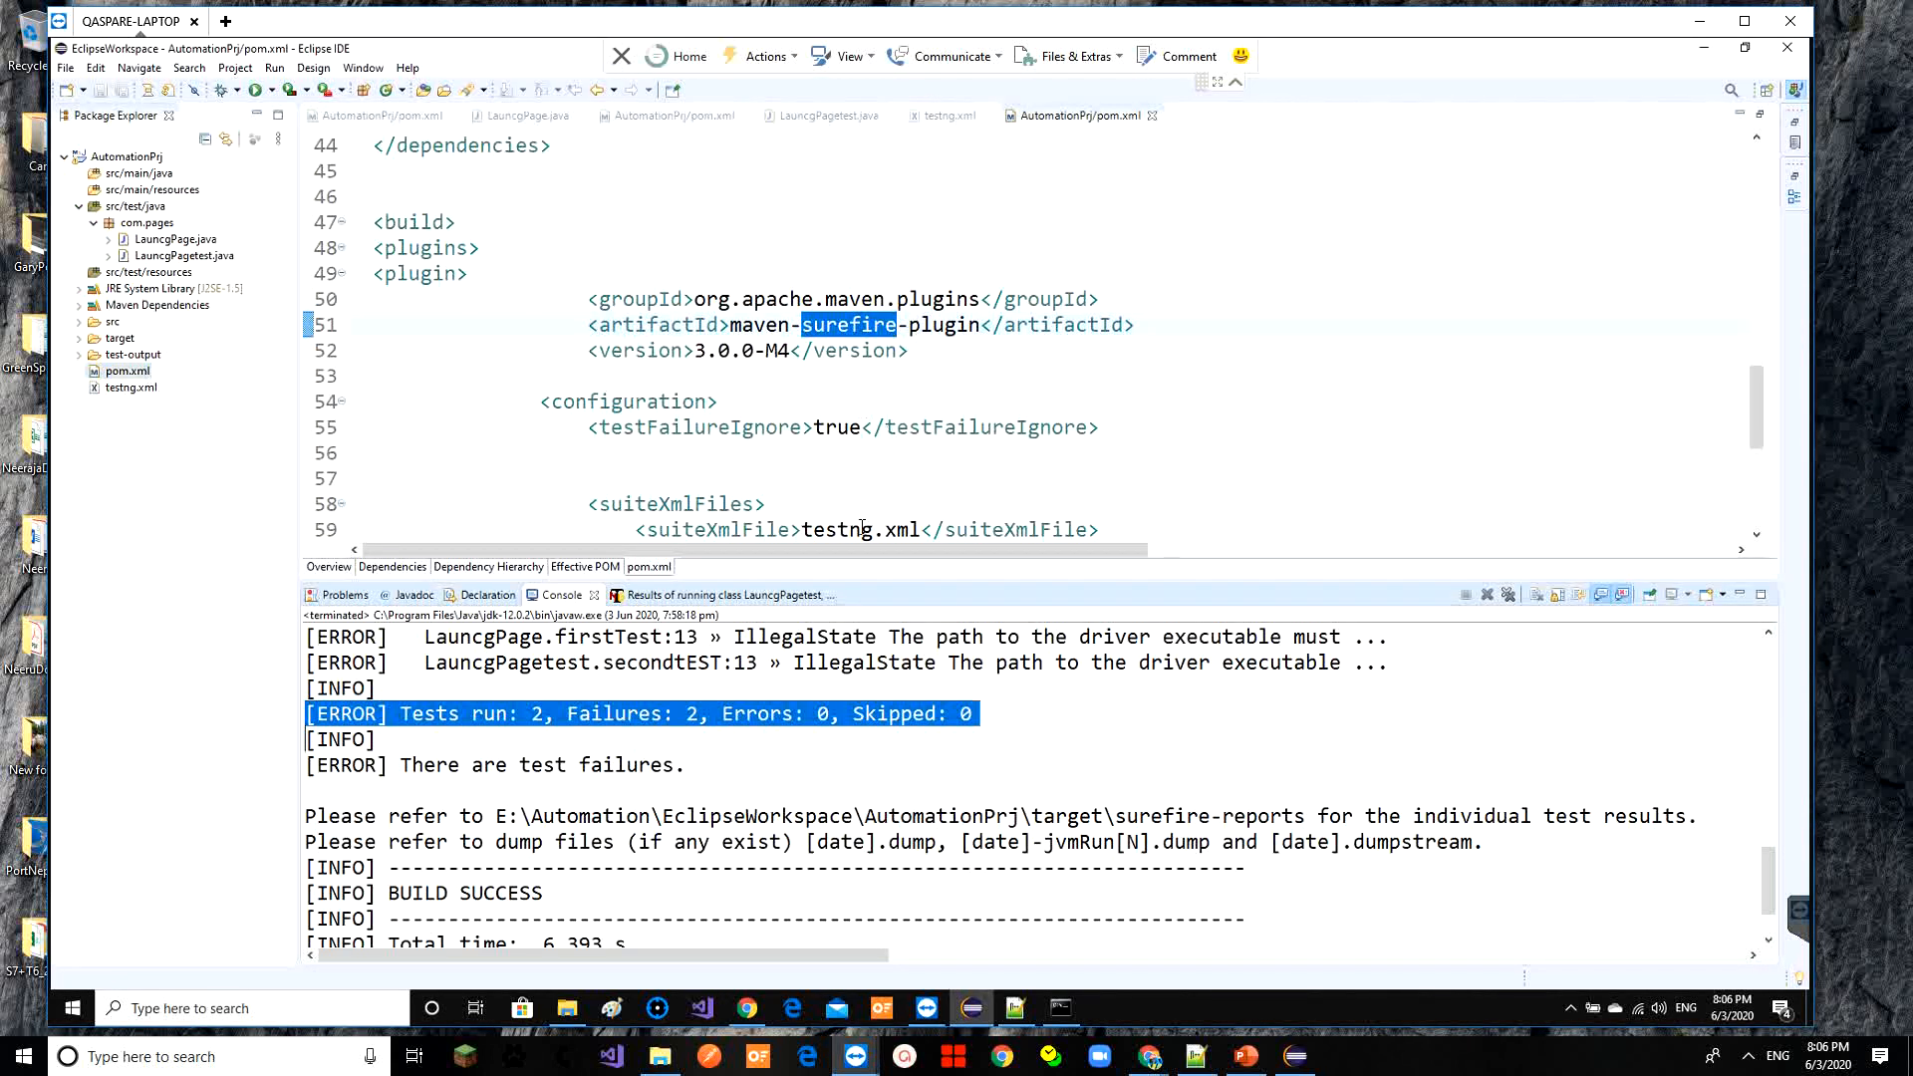
double_click(862, 528)
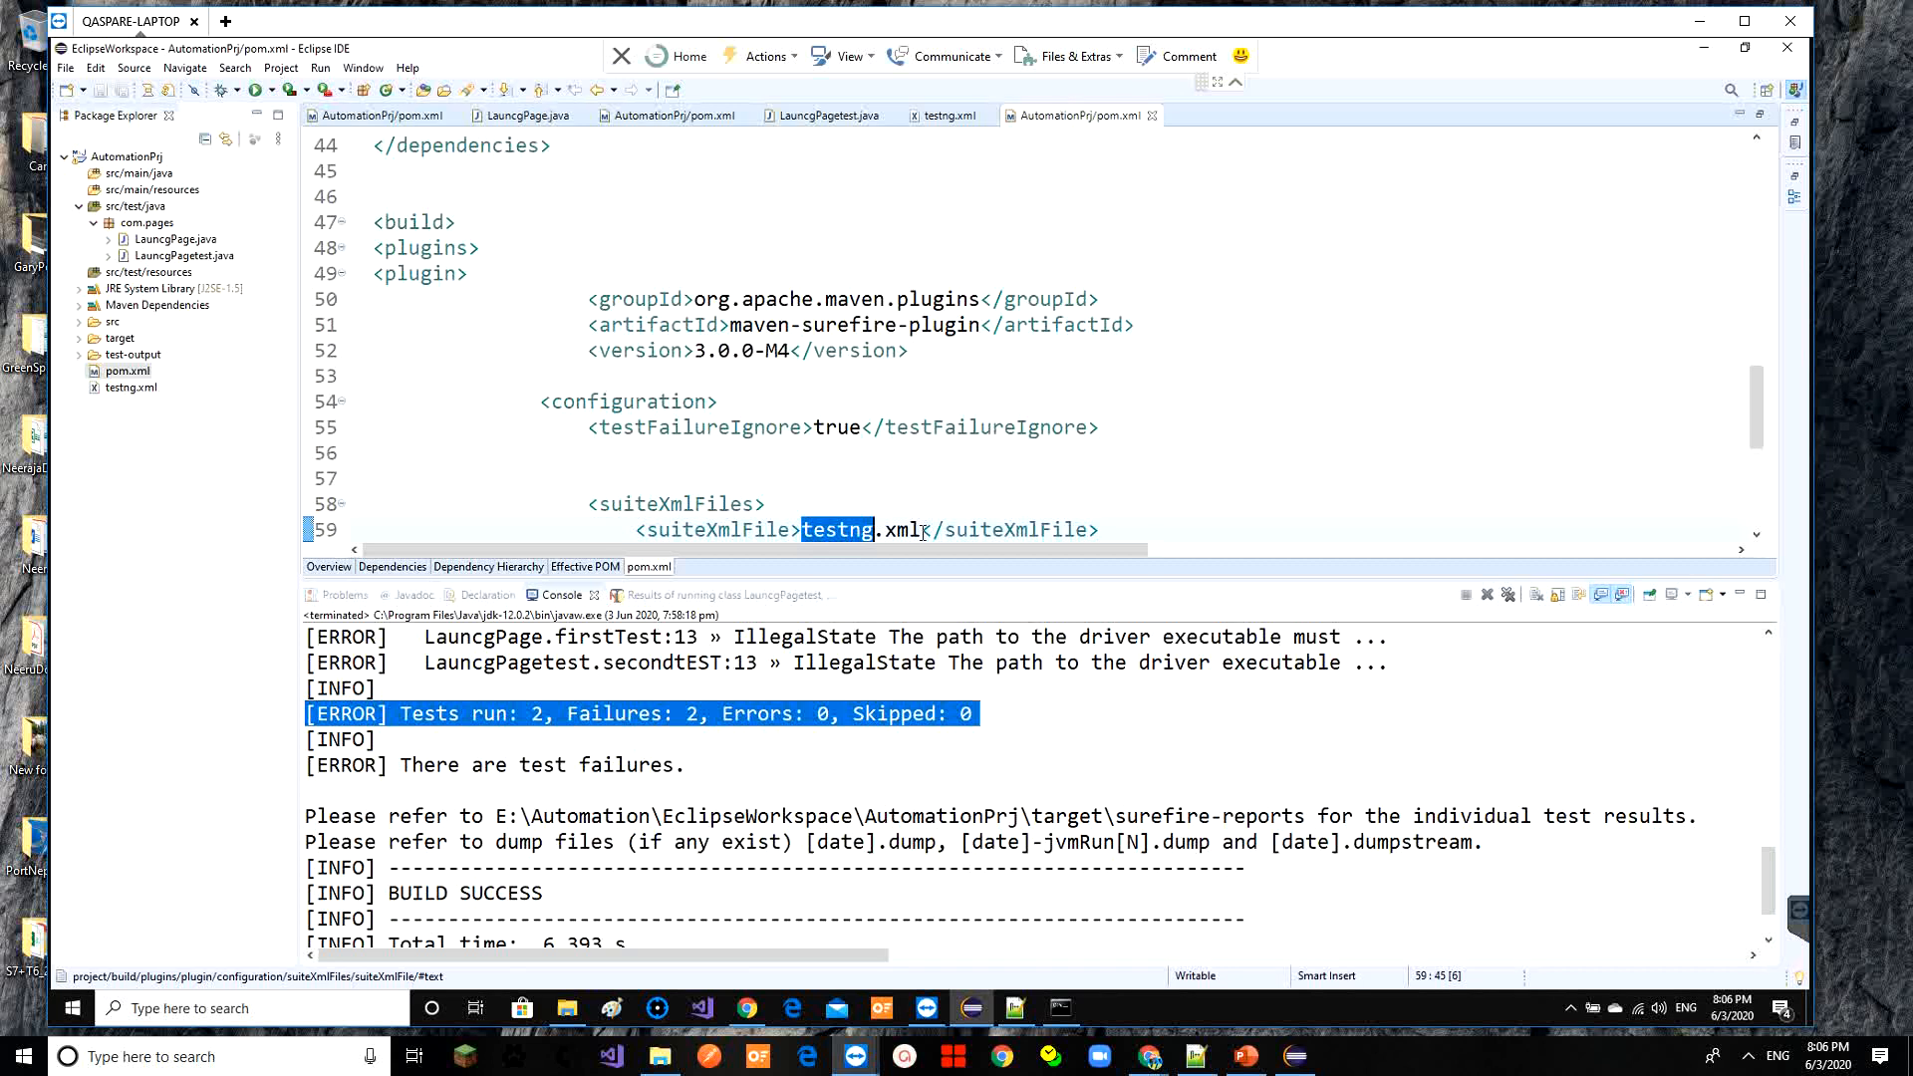
left_click(154, 390)
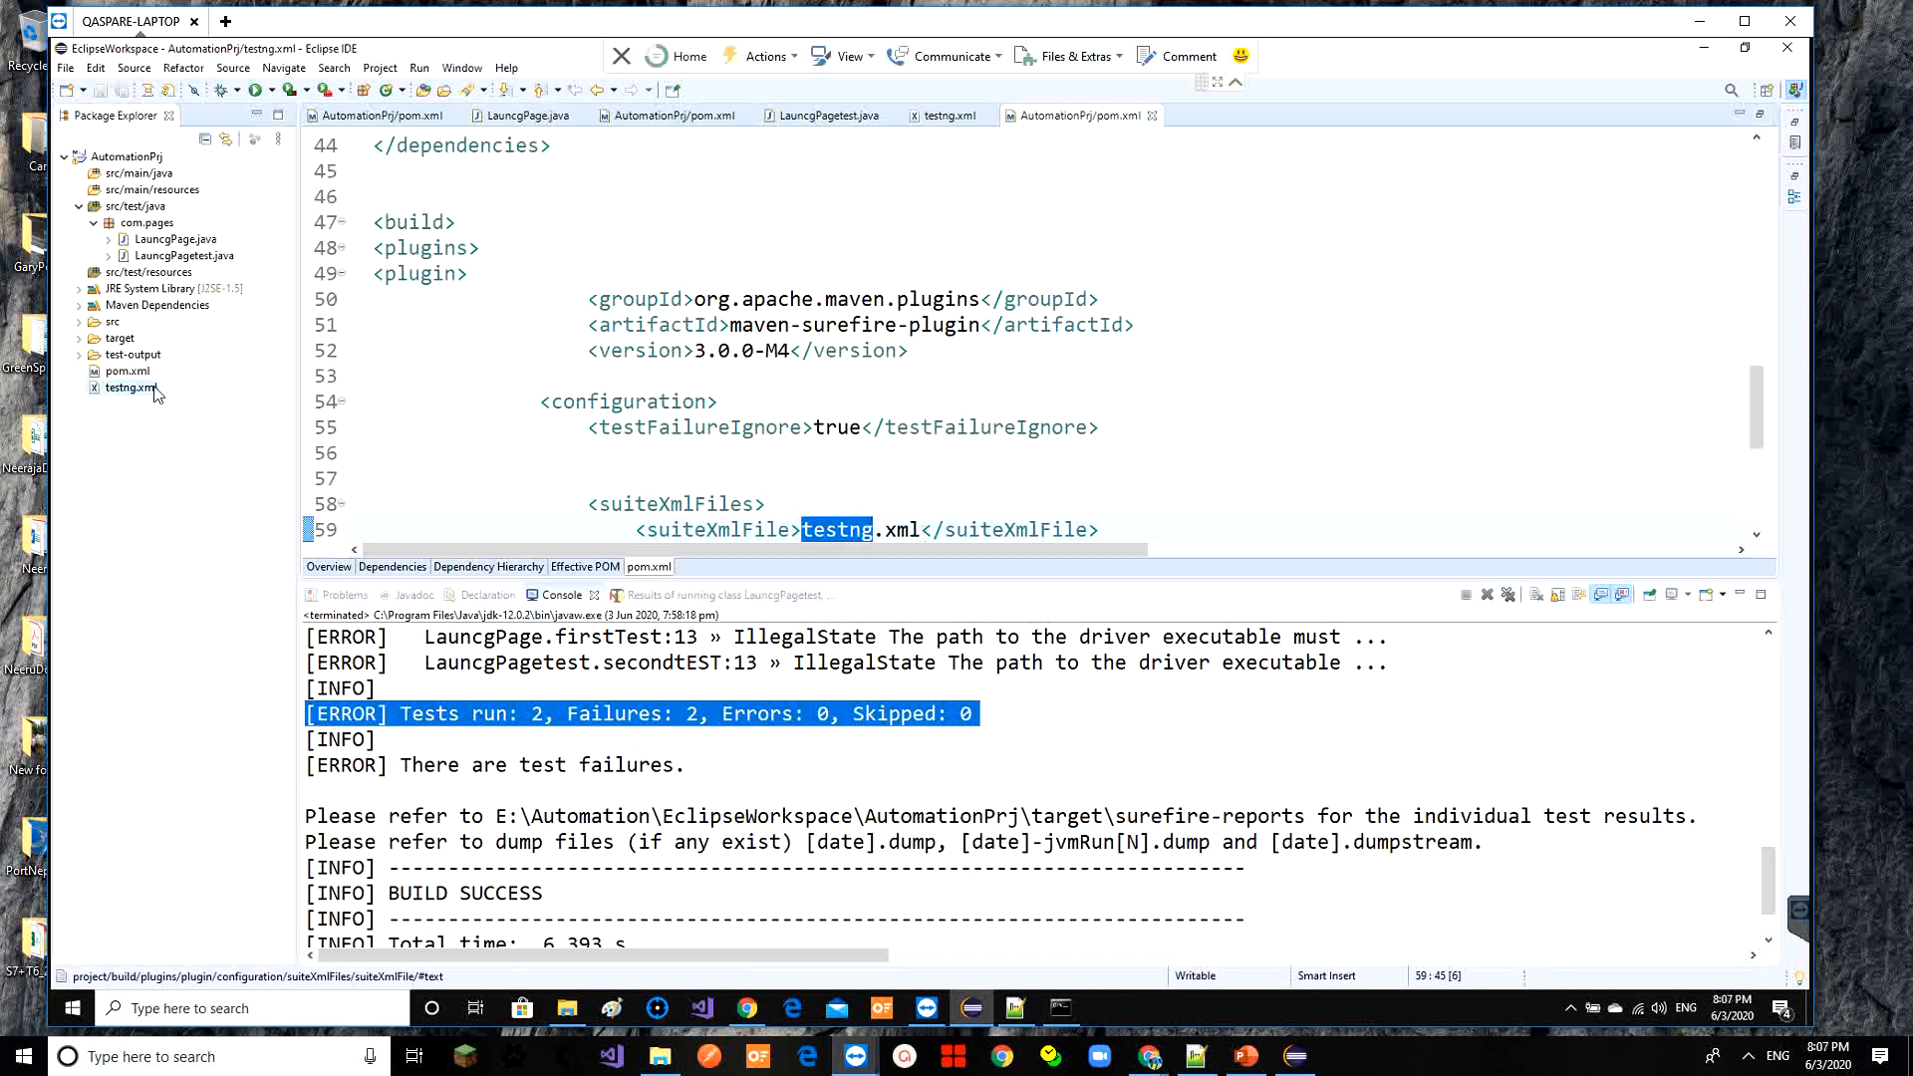
double_click(155, 389)
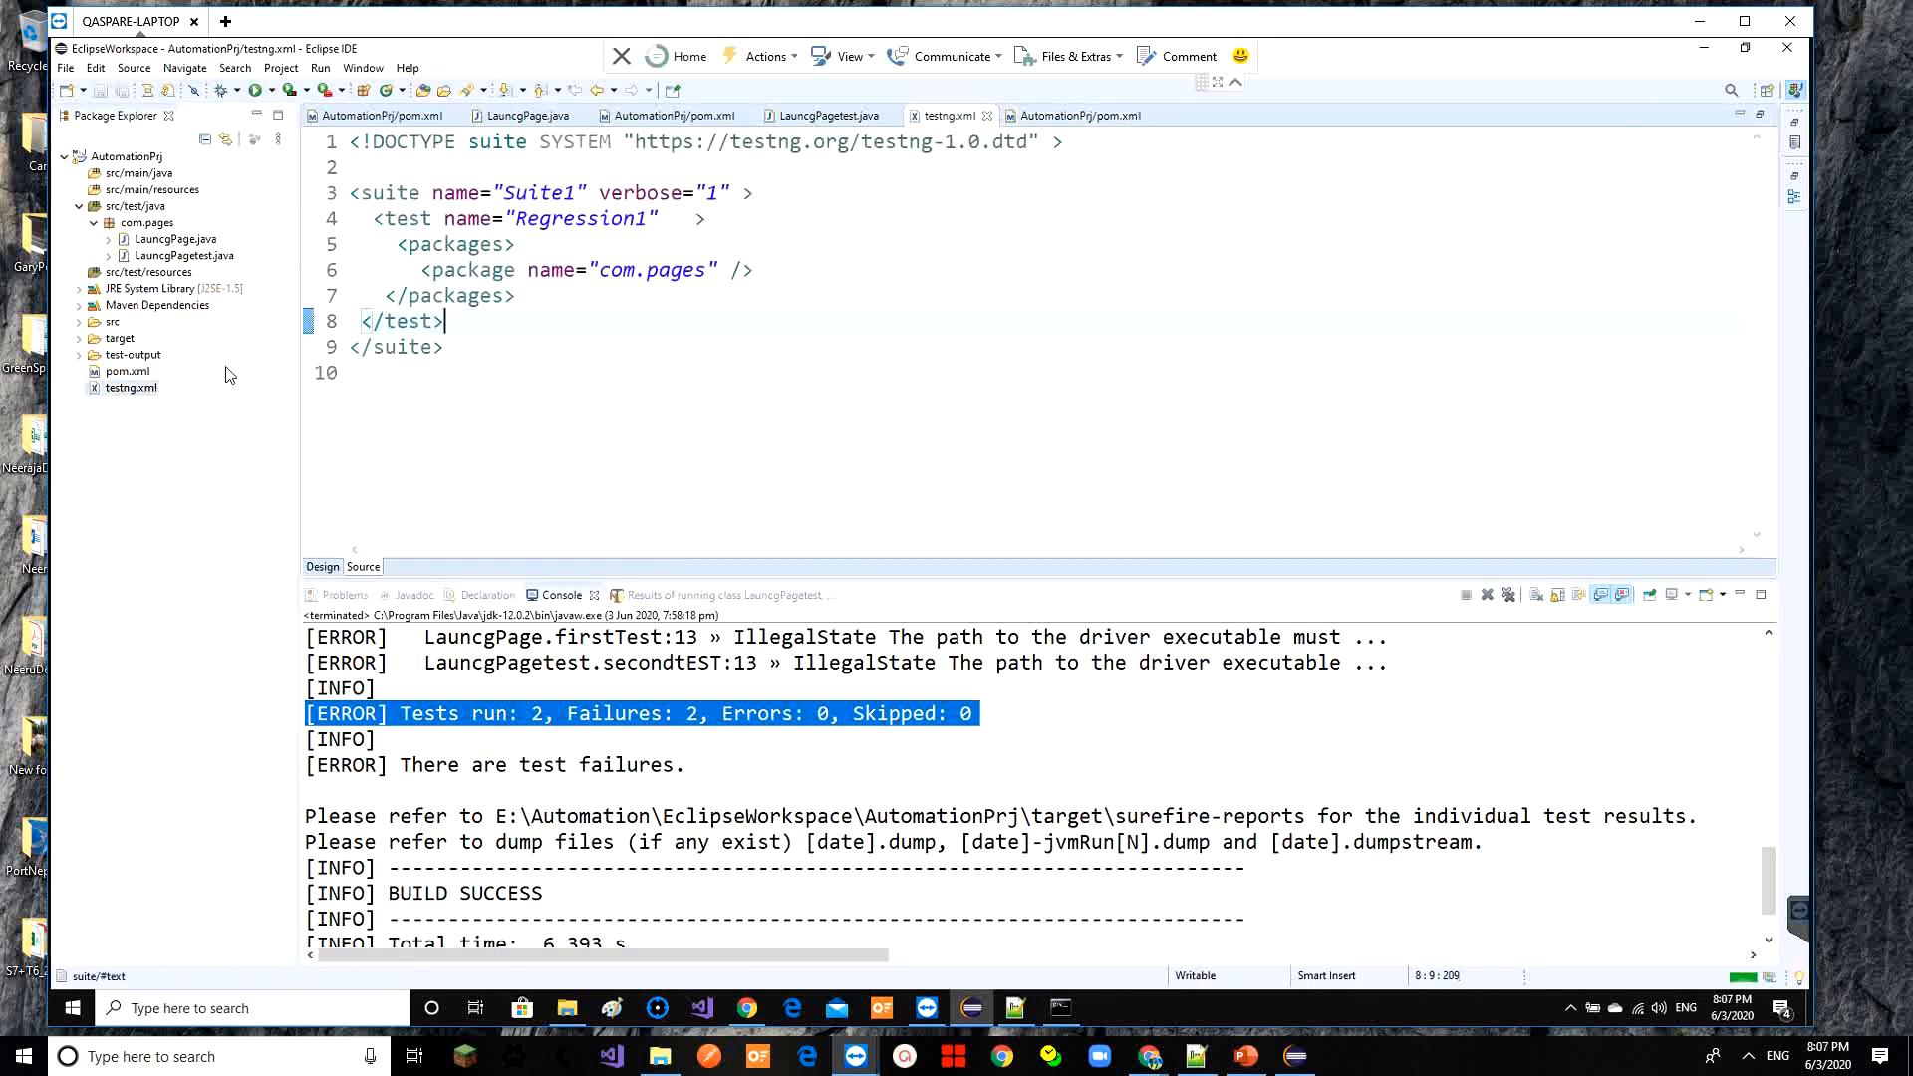
Expand com.pages to check its test classes, then go back to the Jenkins project page
double_click(161, 225)
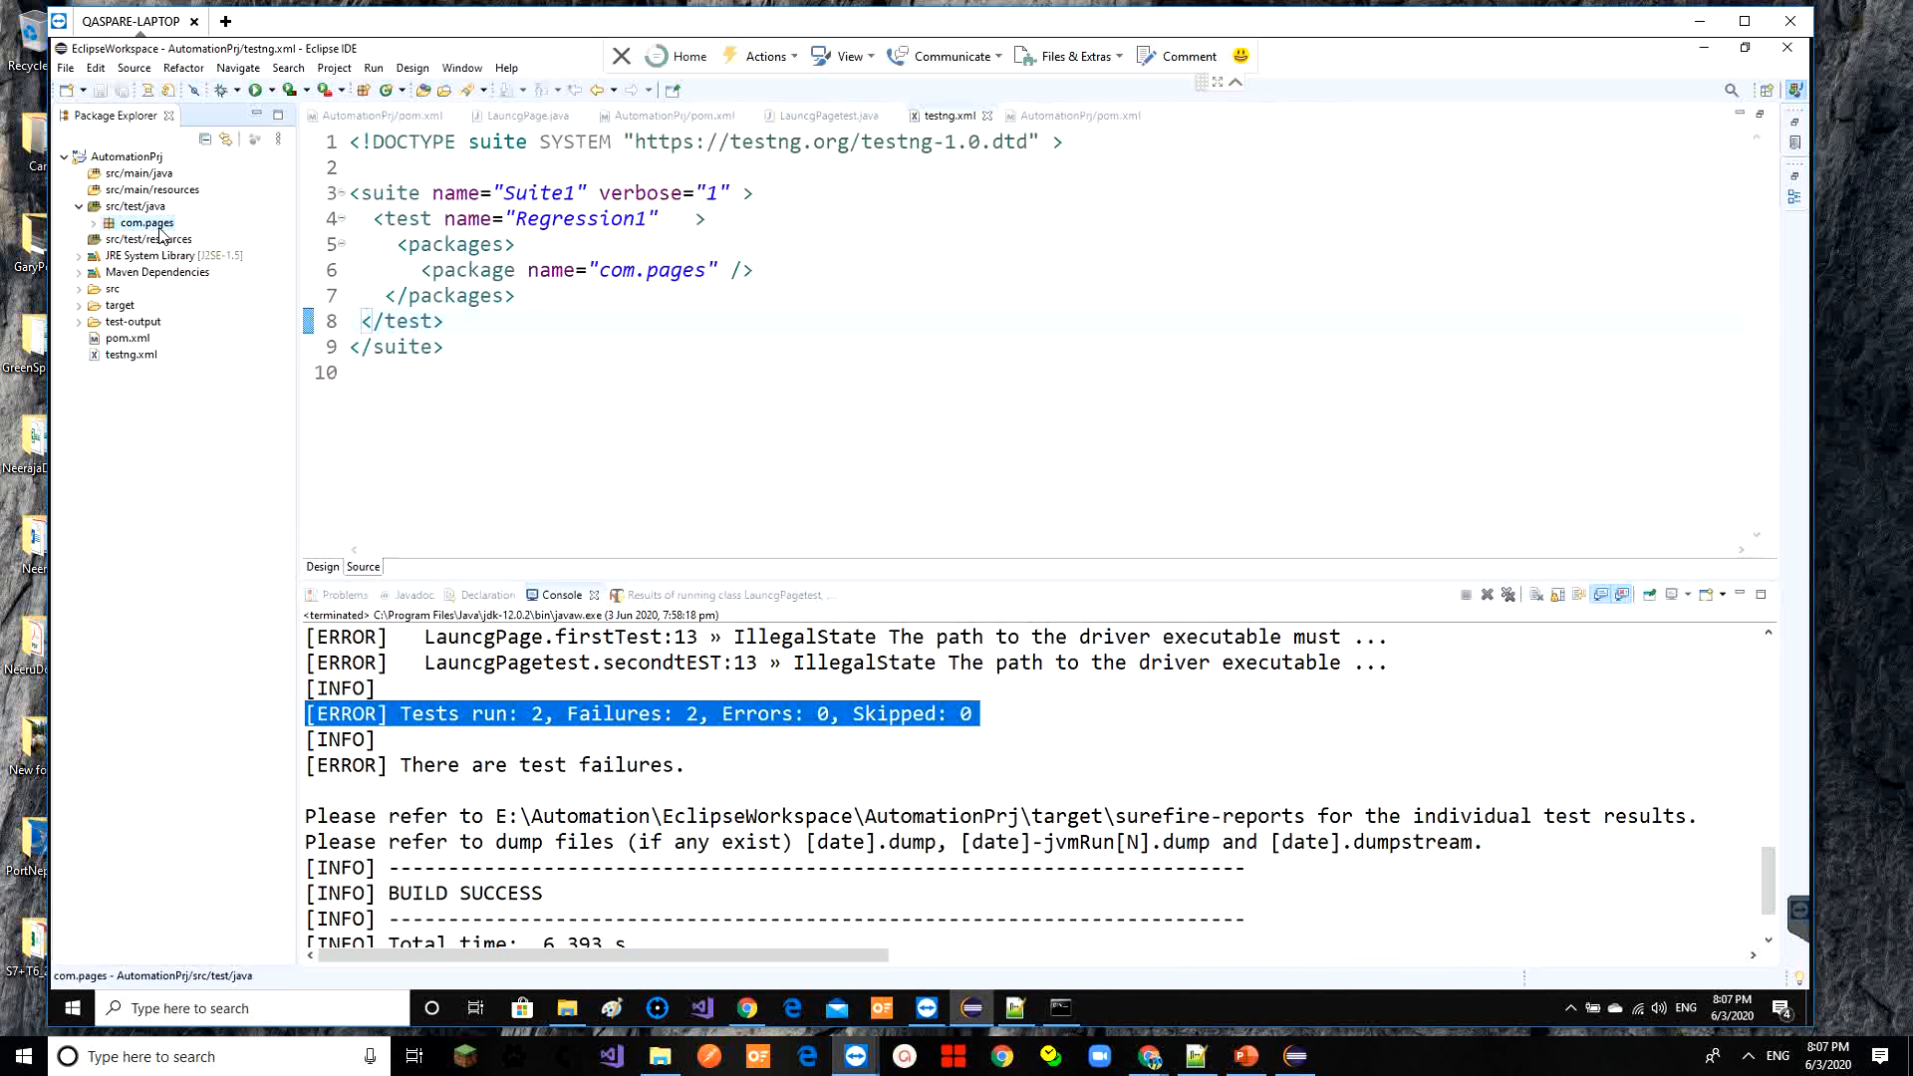
double_click(160, 227)
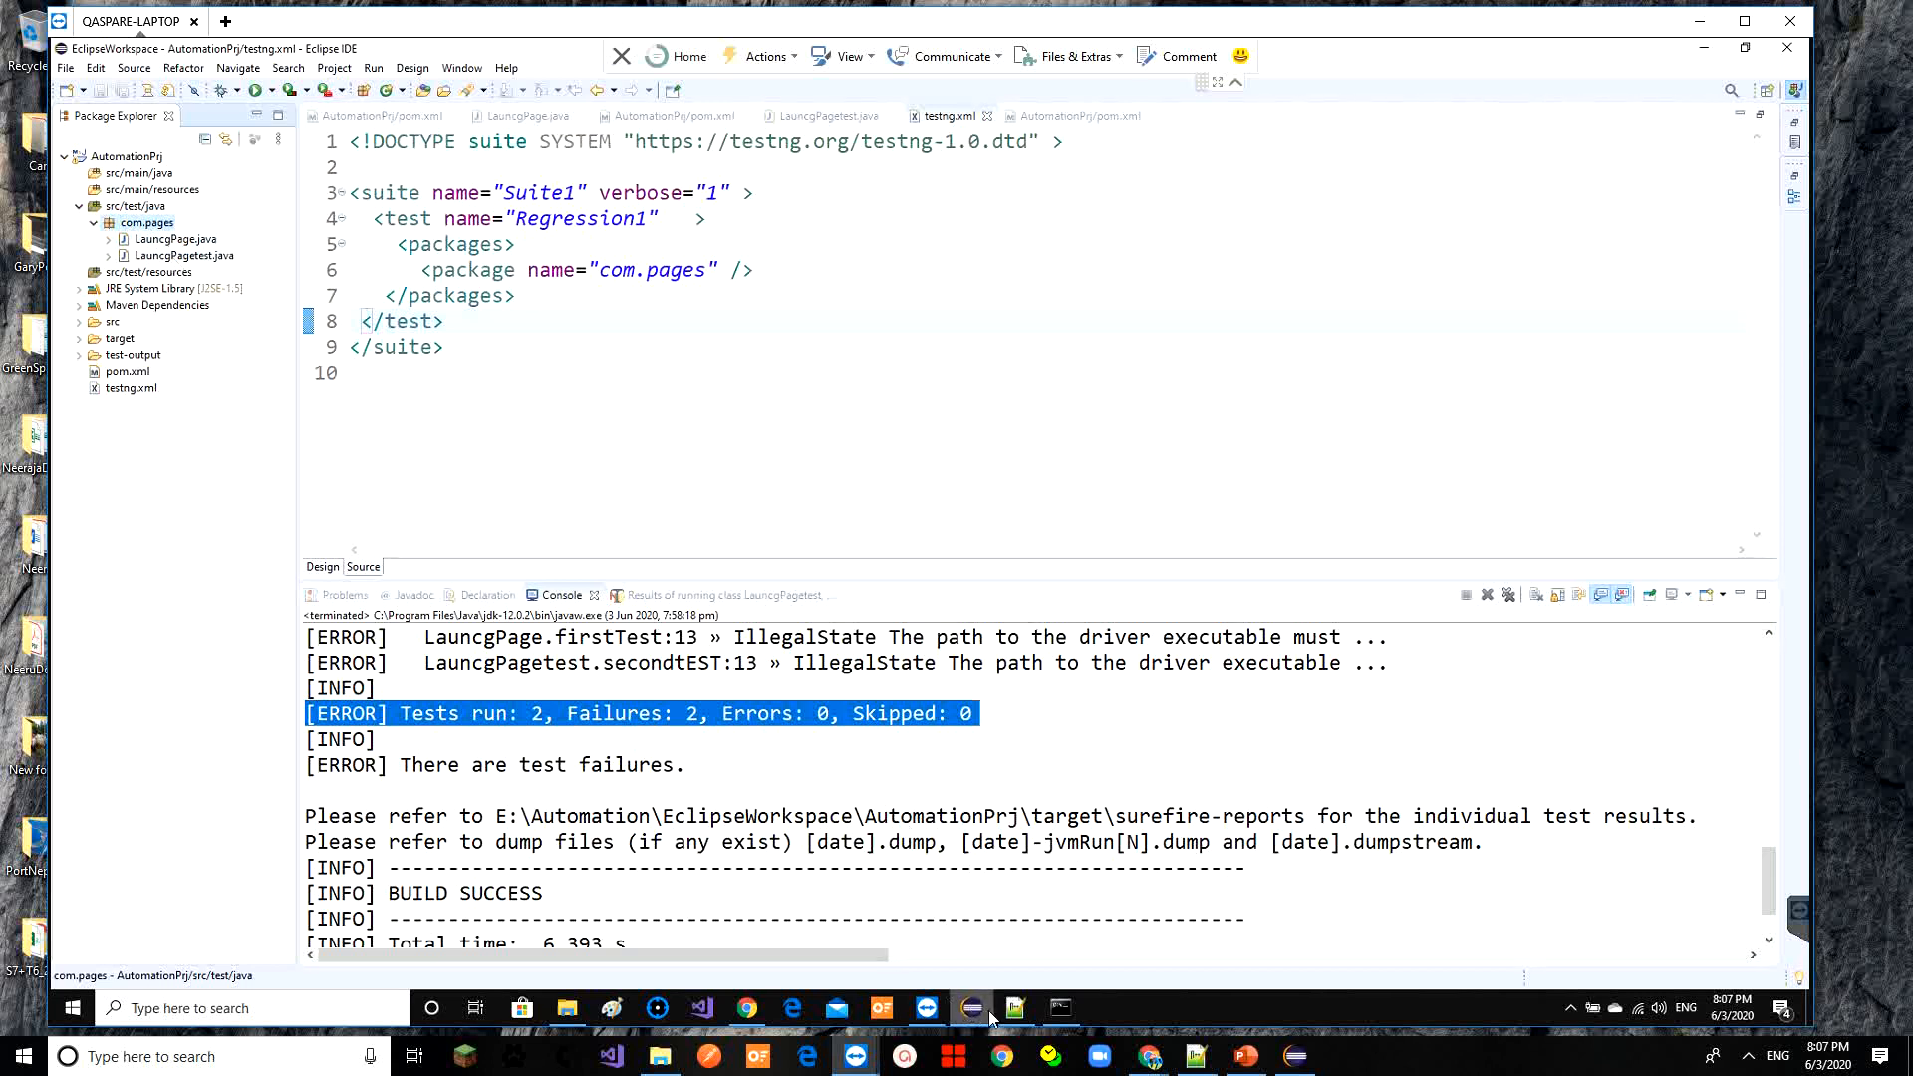
mouse_move(991, 1017)
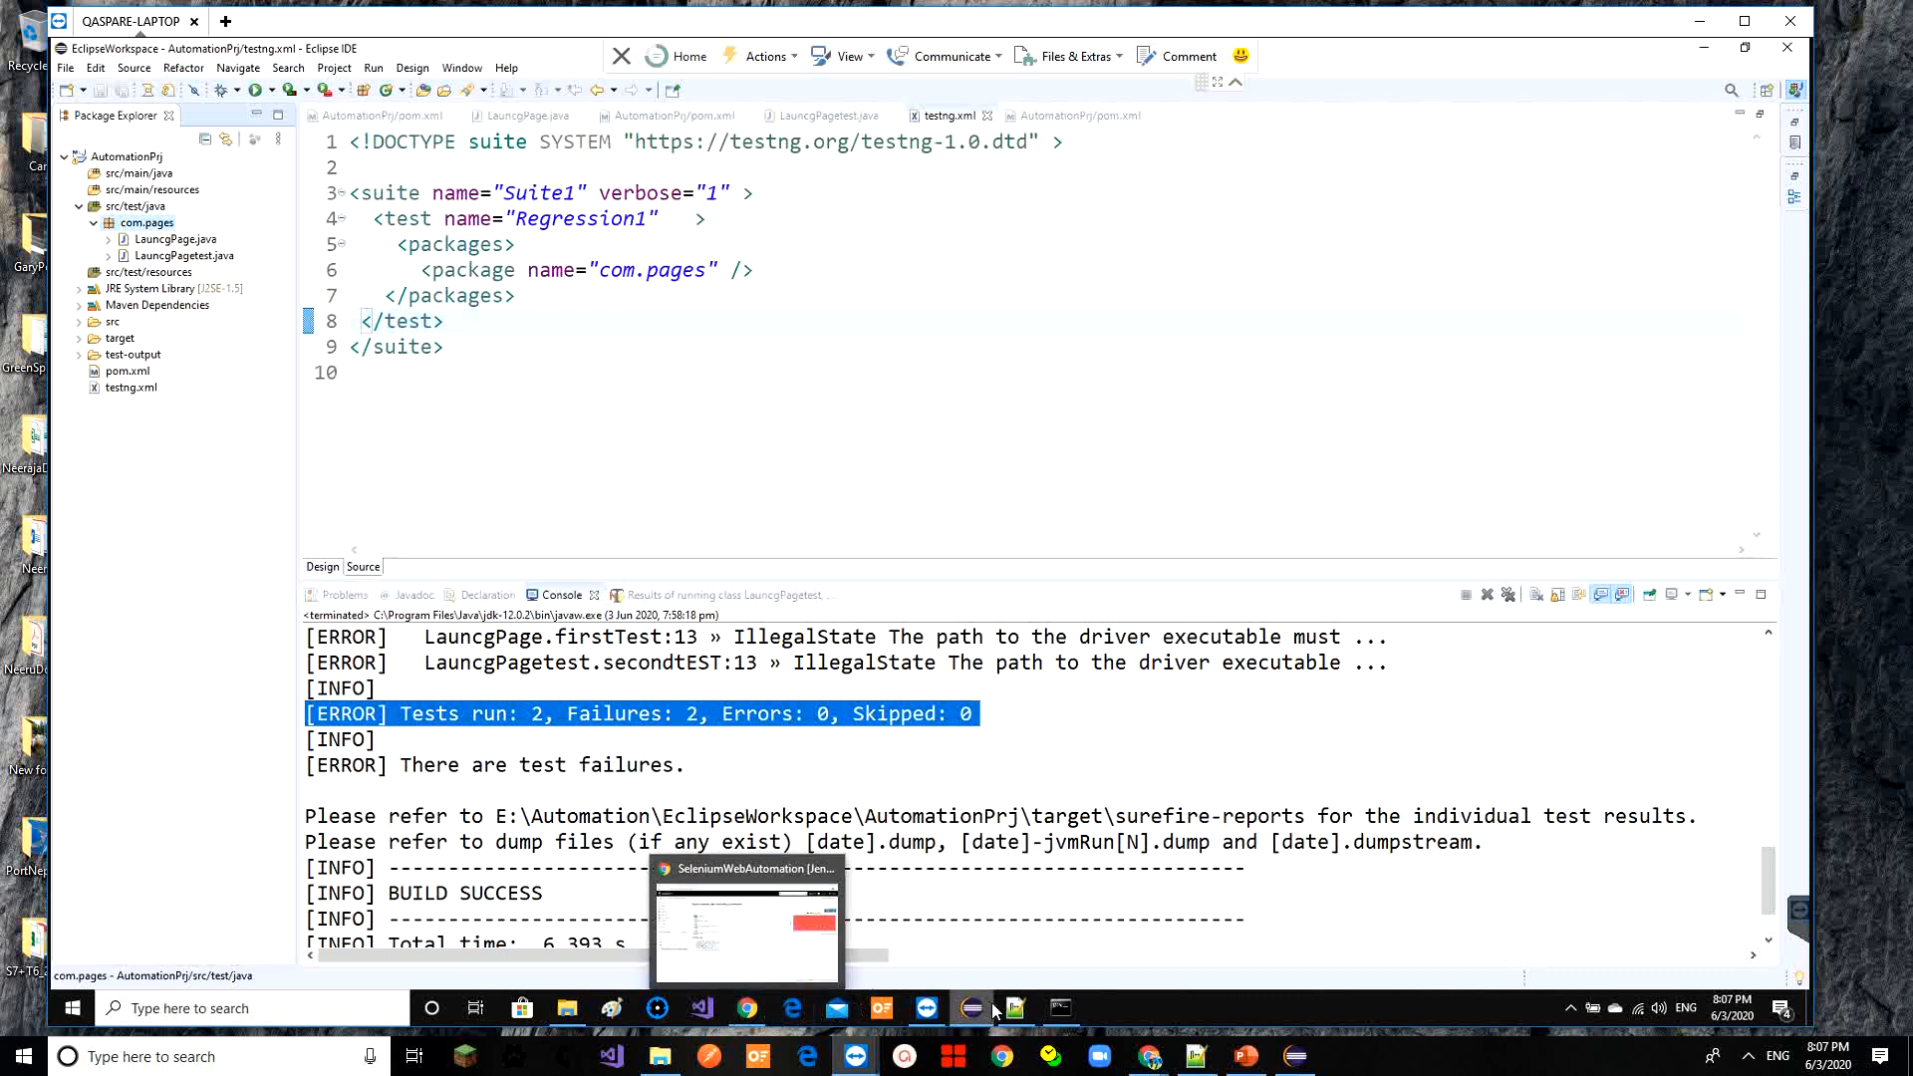
left_click(749, 1014)
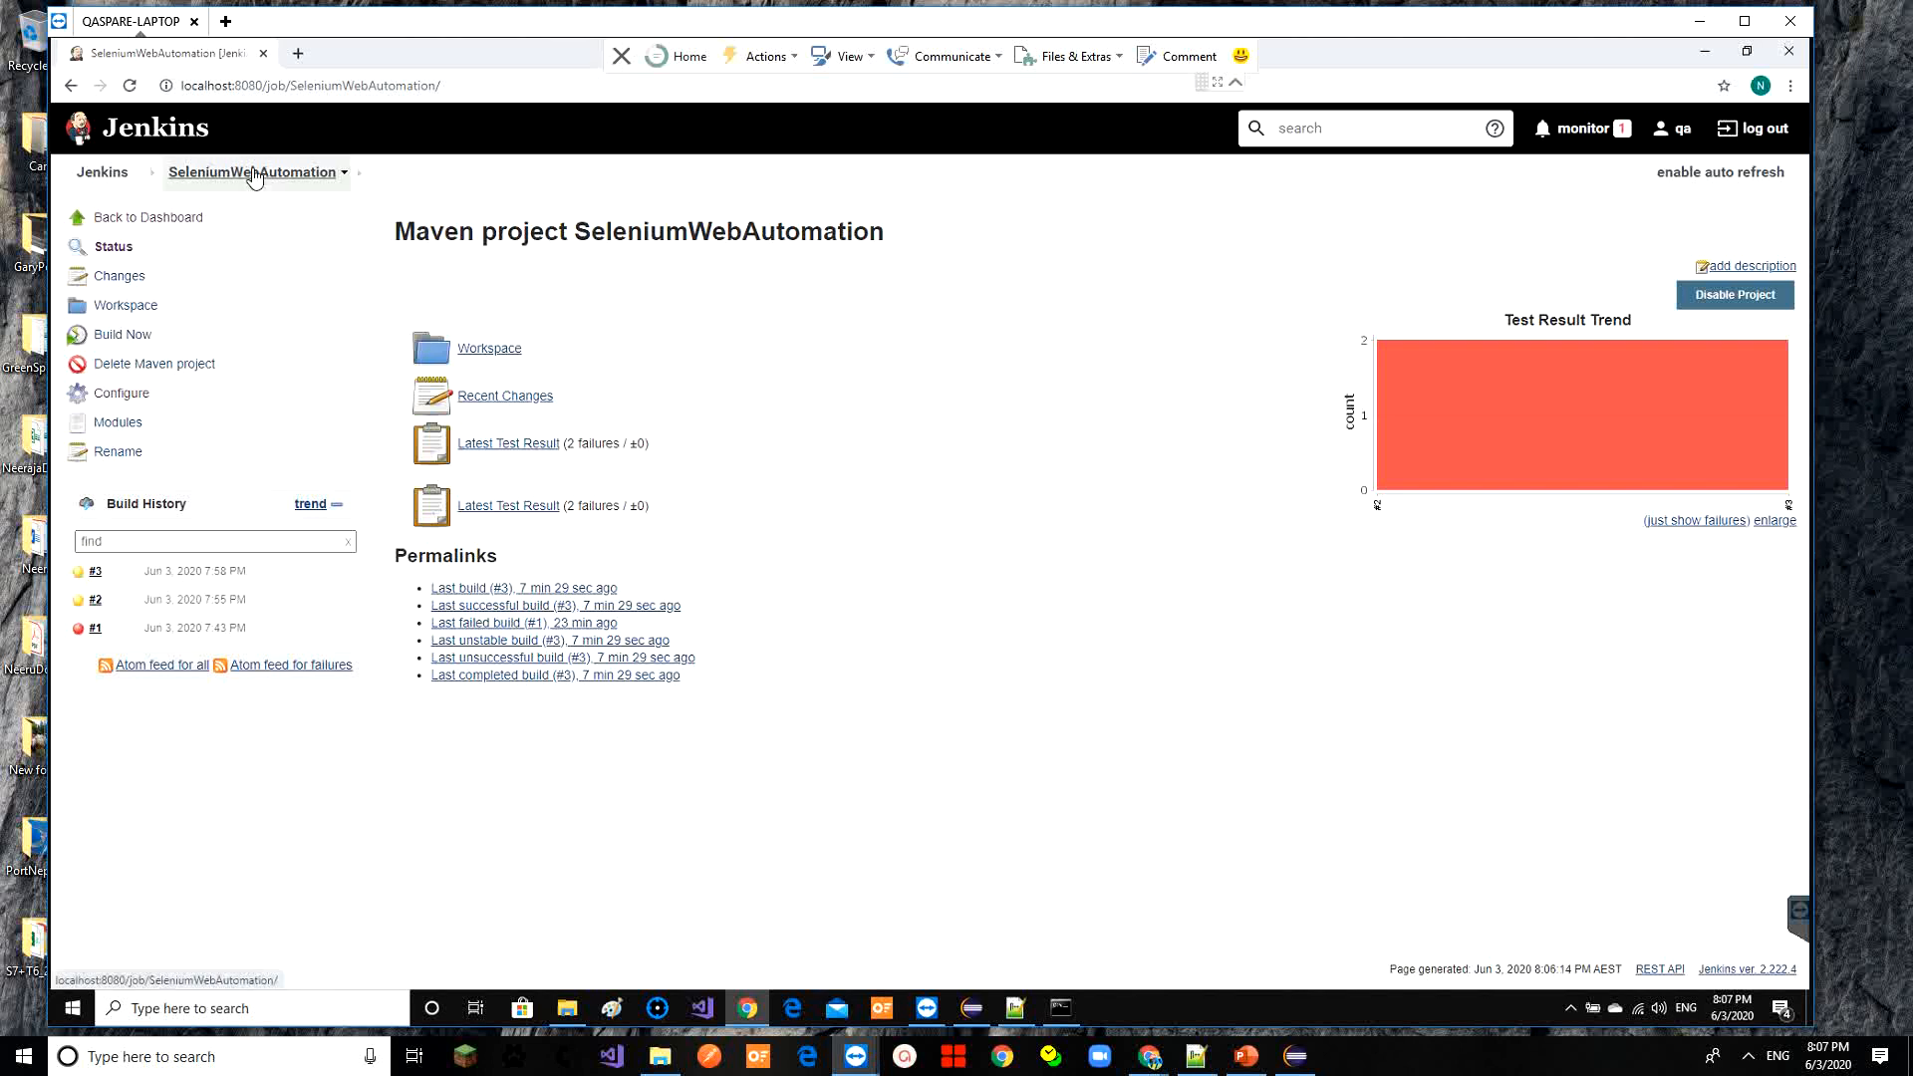
Go to Manage Jenkins' plugin manager and list the Available plugins
left_click(102, 172)
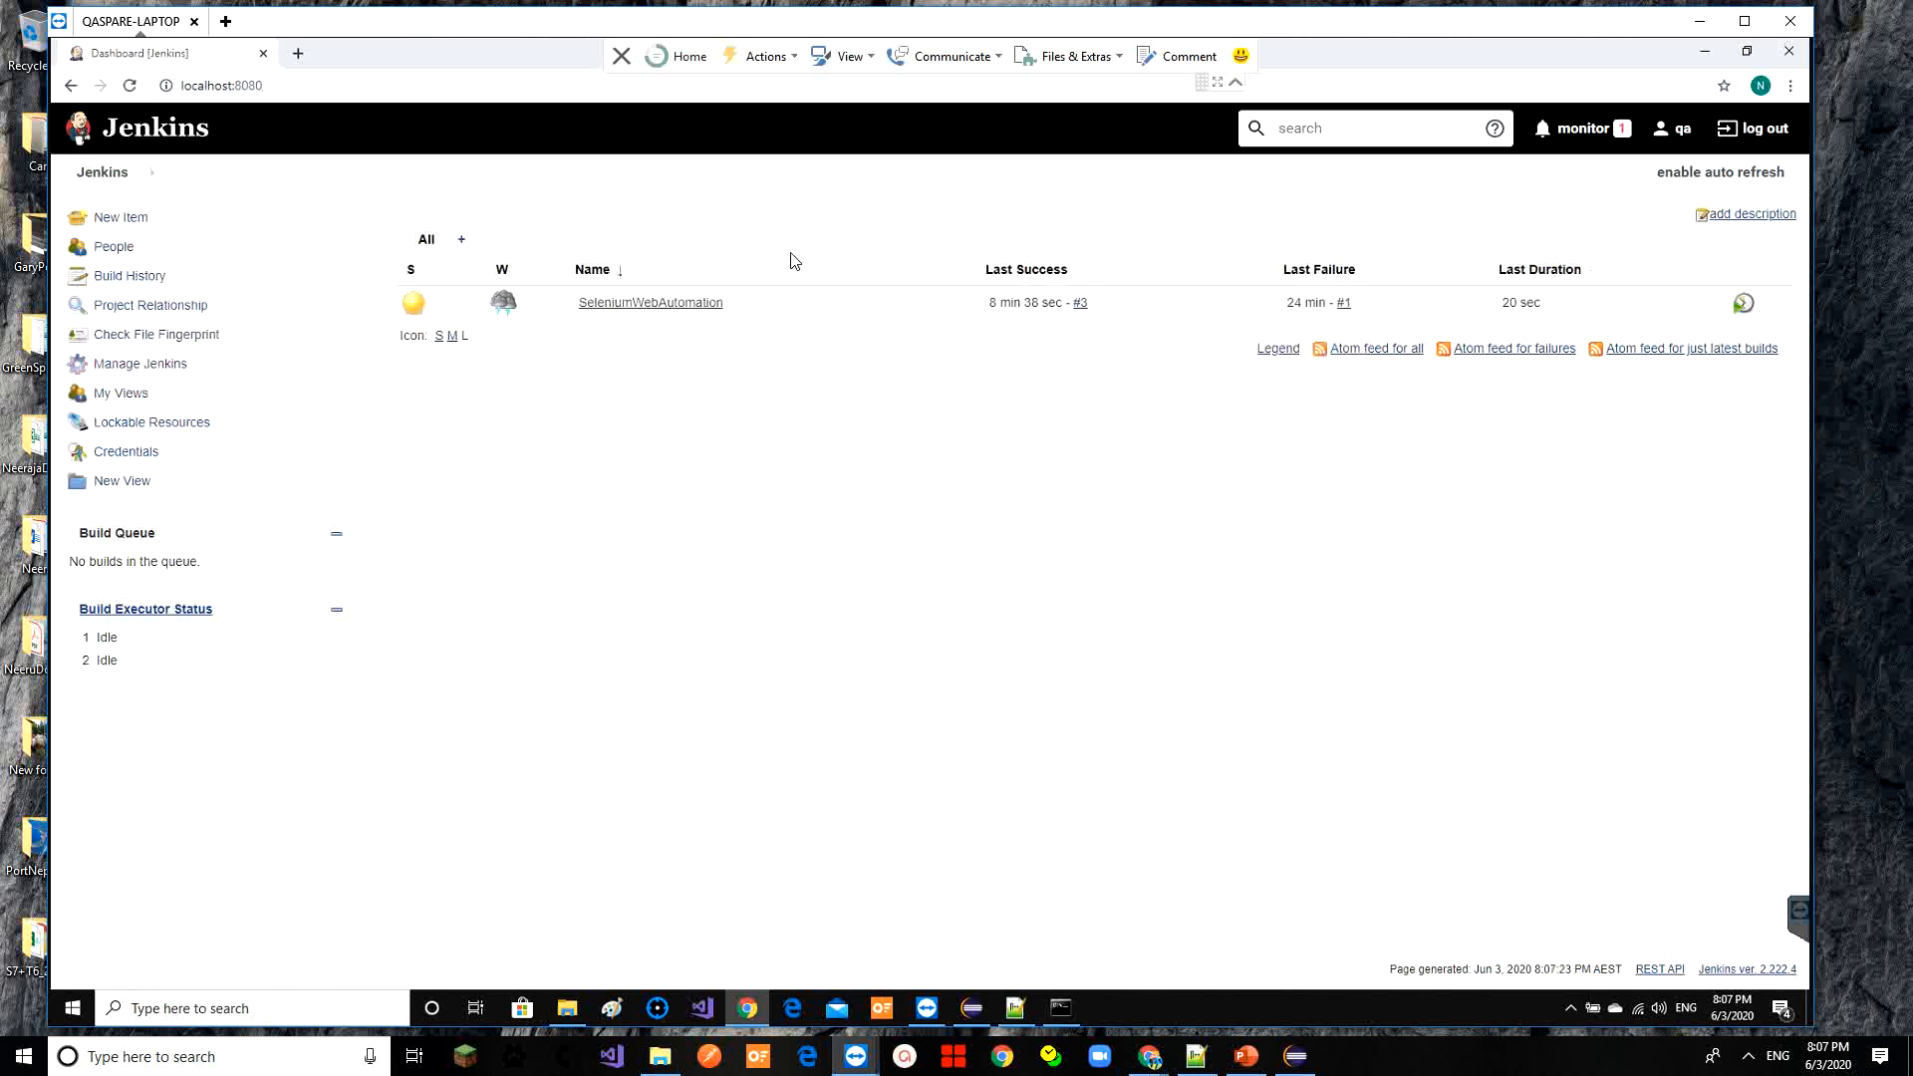
left_click(146, 370)
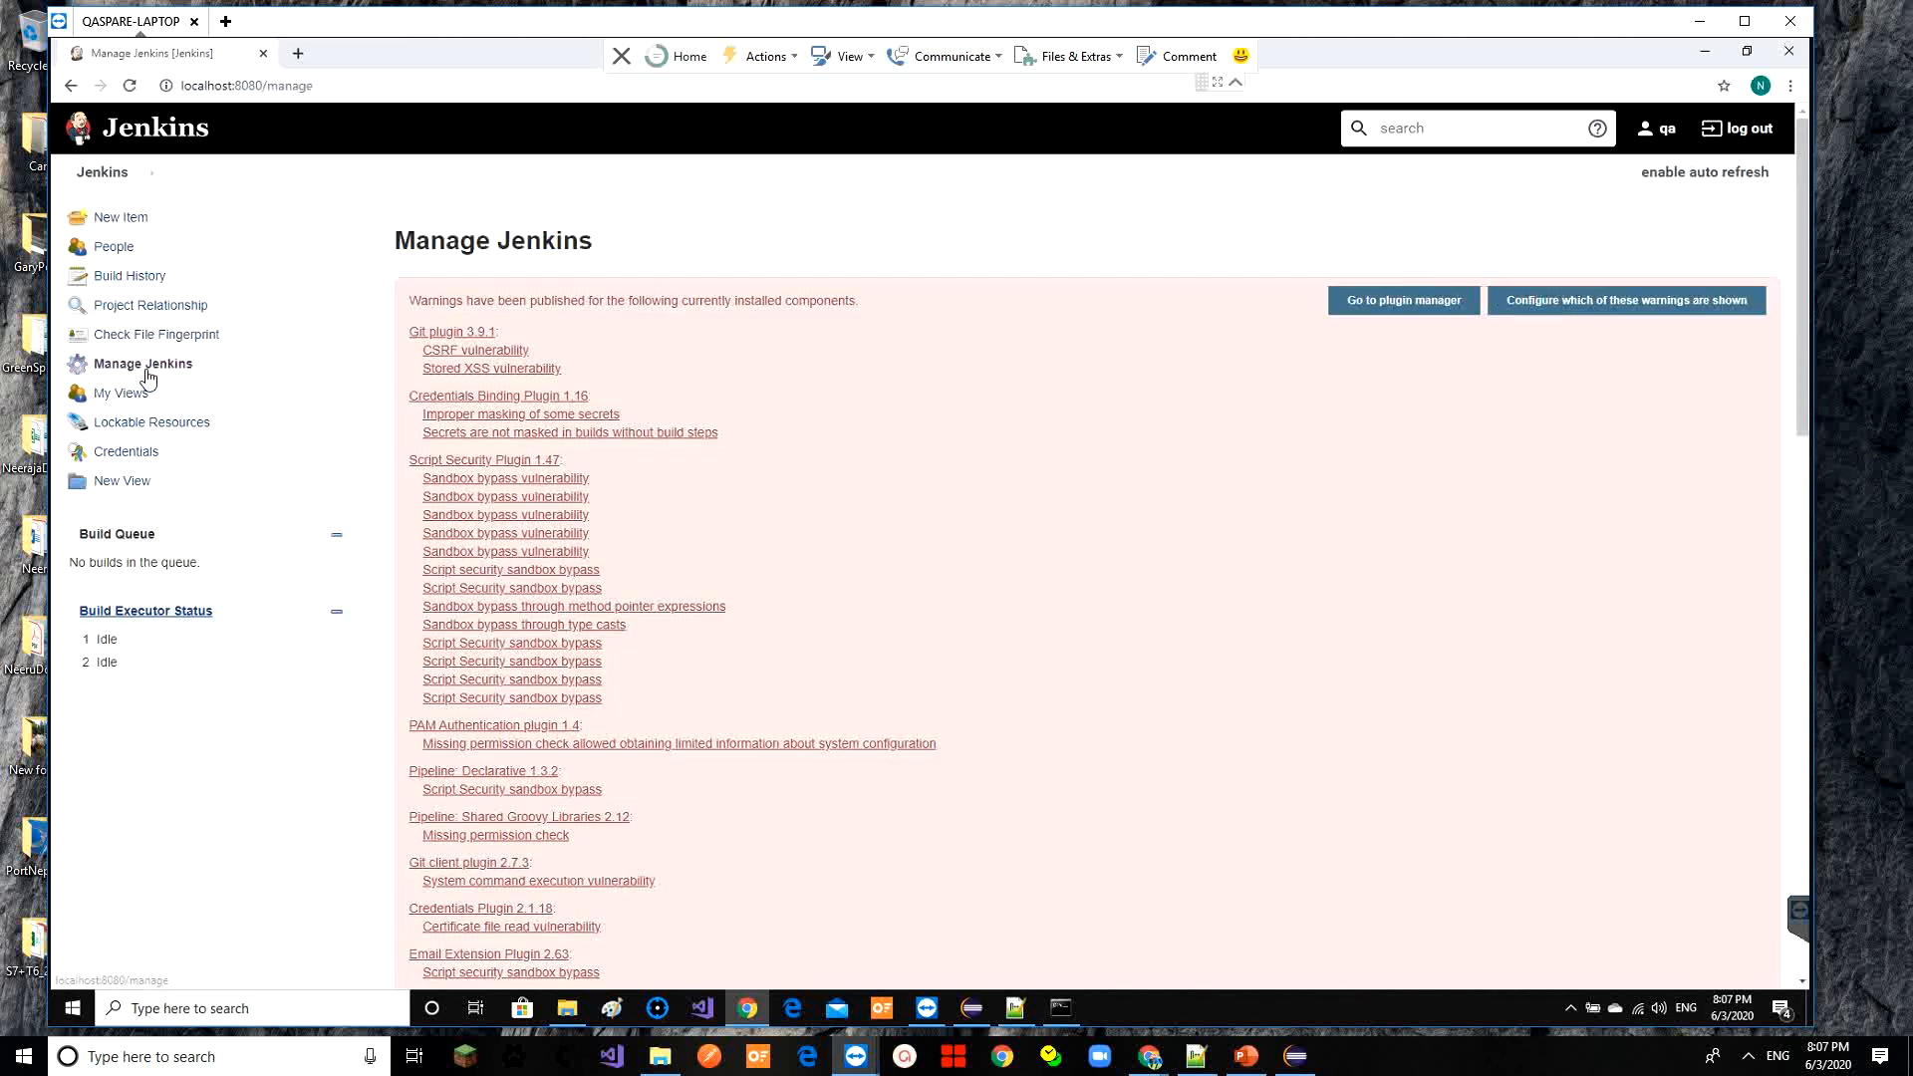
left_click(1431, 305)
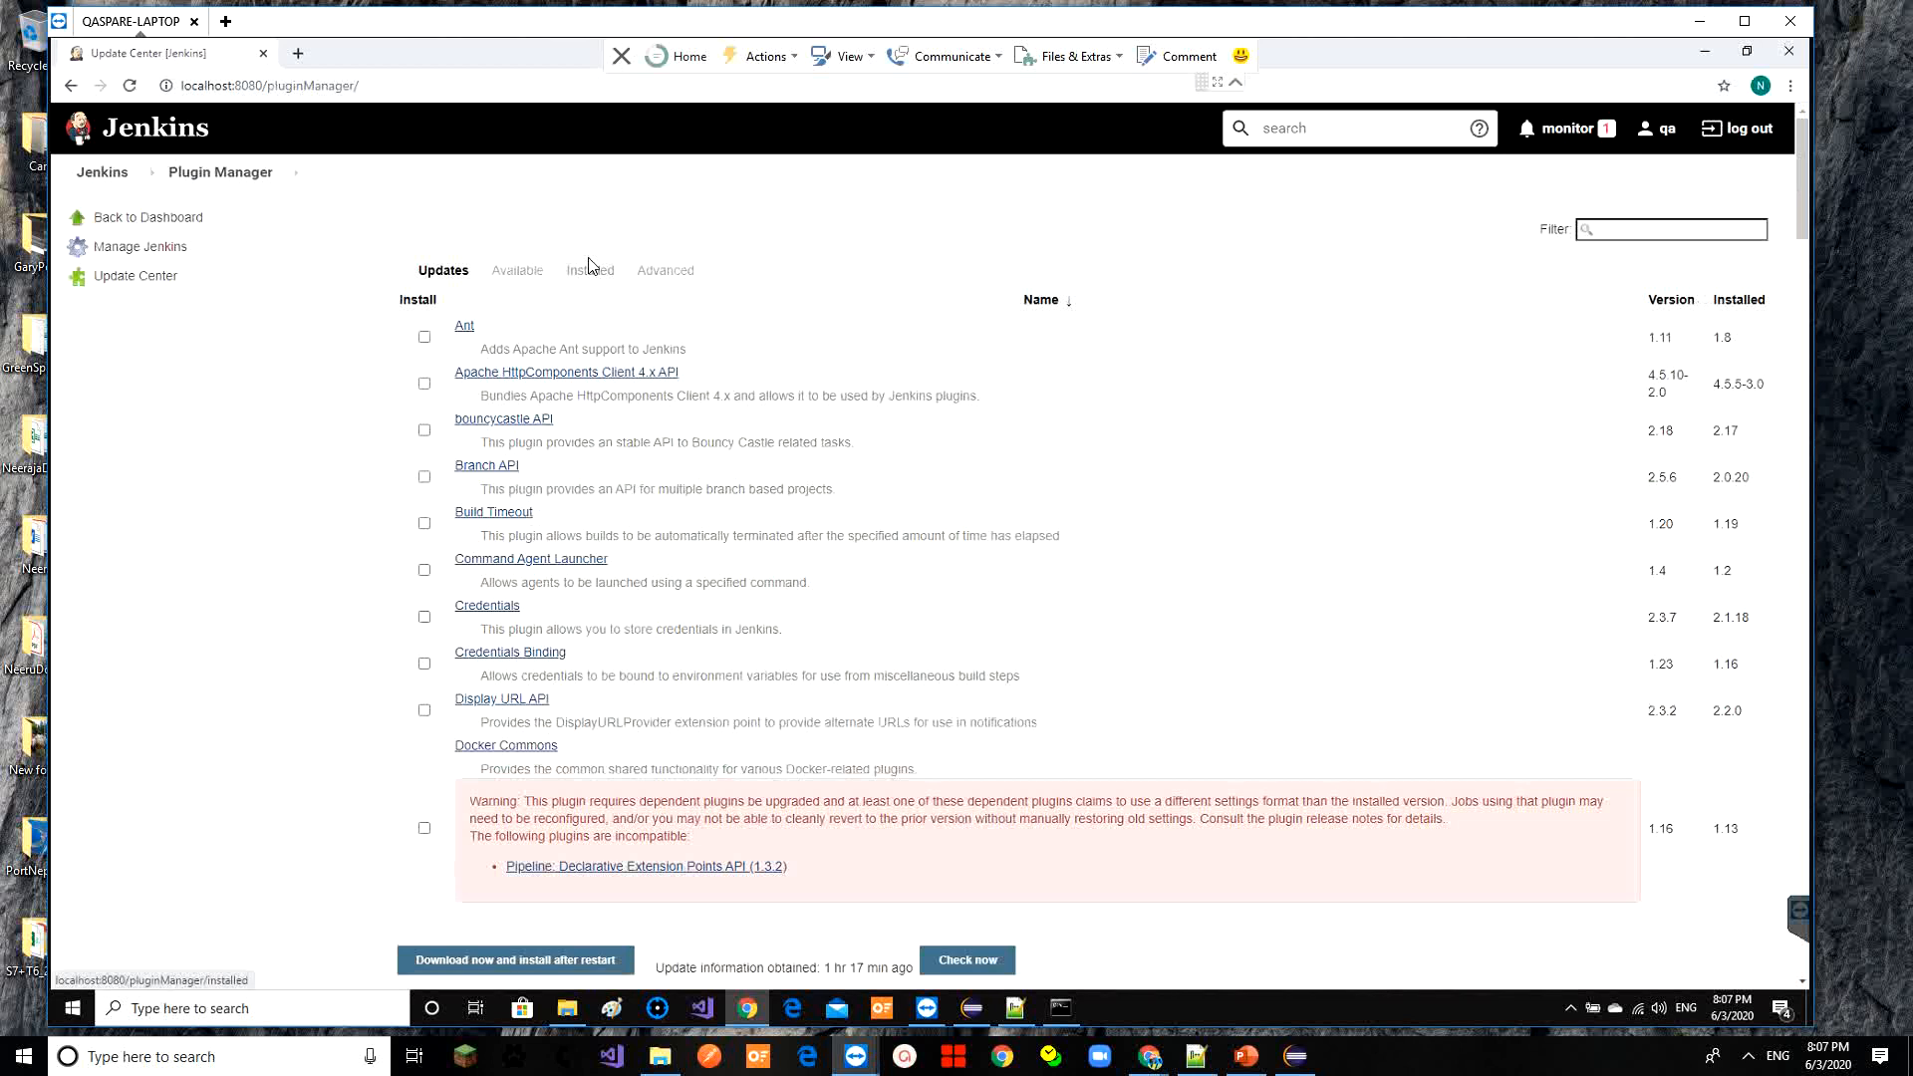
left_click(510, 279)
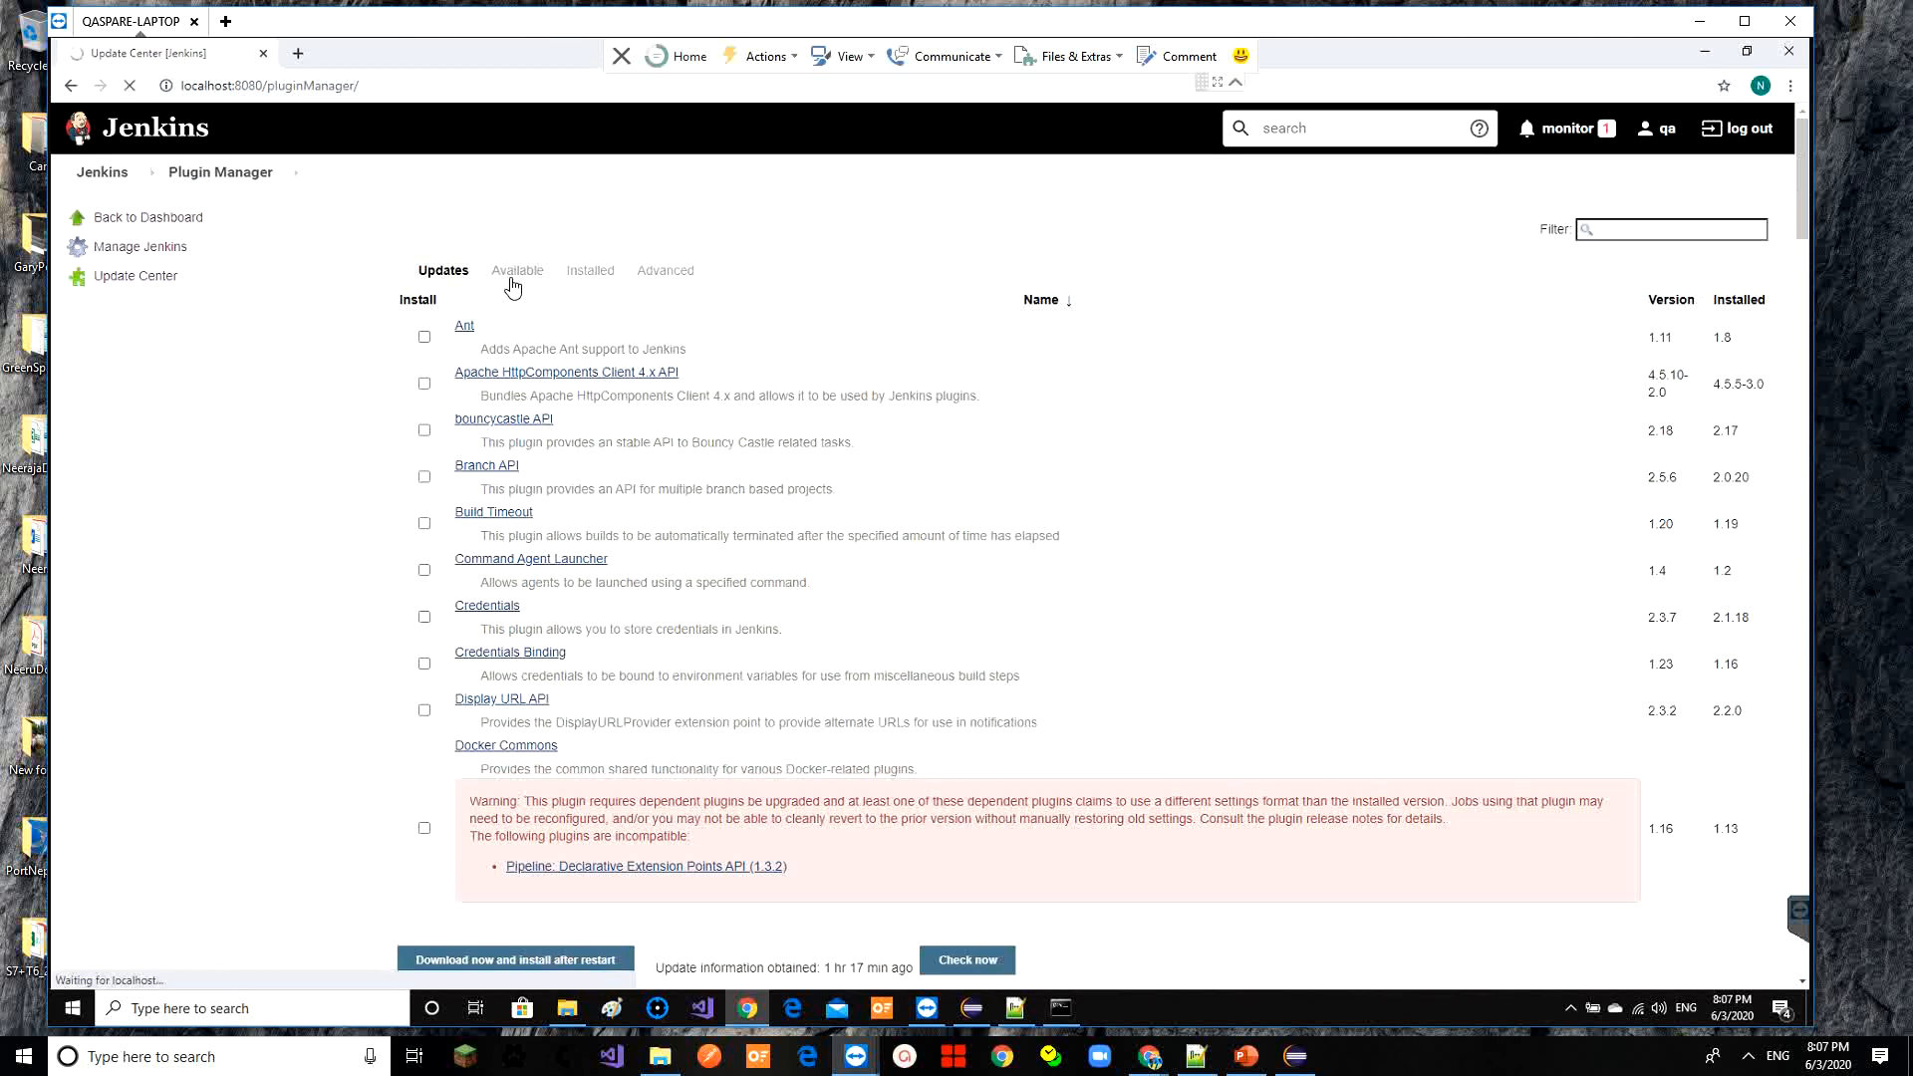
Filter for 'testng', install TestNG Results without restart, and return to the dashboard
left_click(1633, 232)
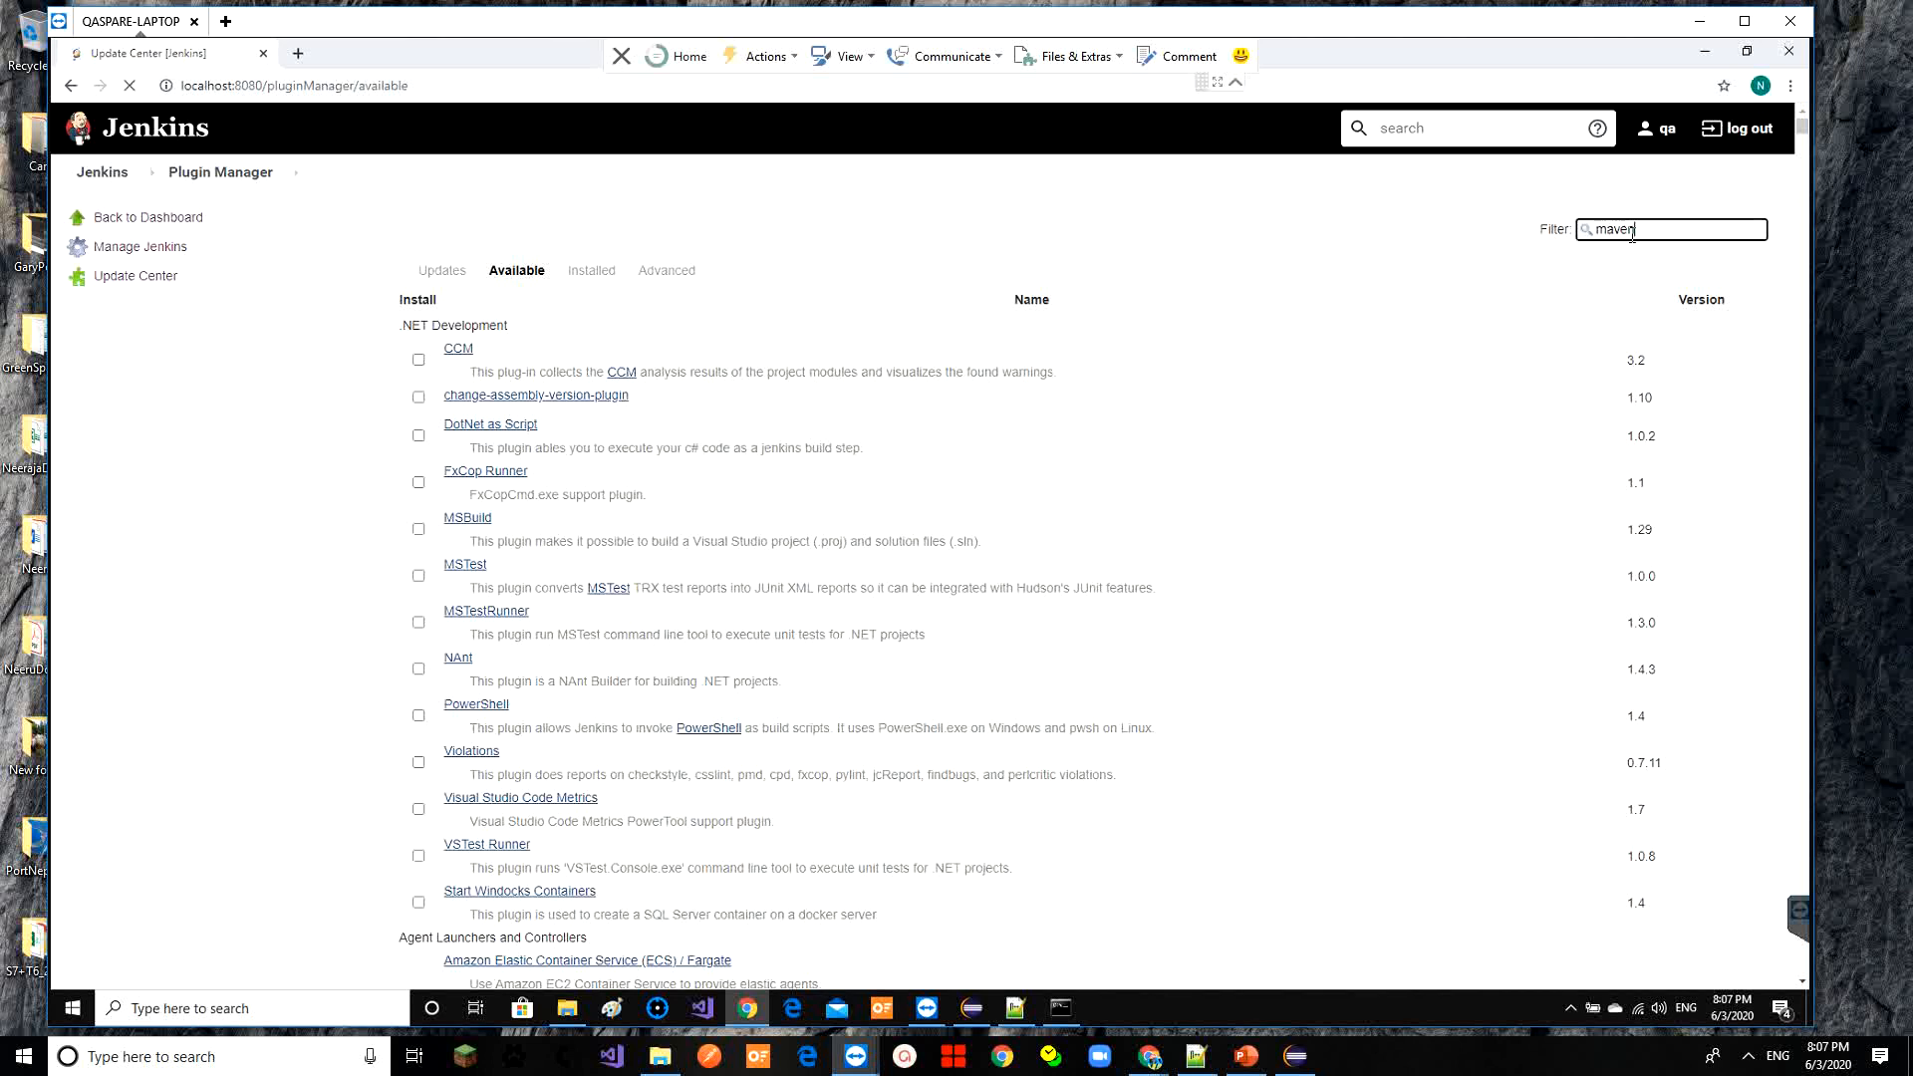
double_click(1633, 232)
type("test")
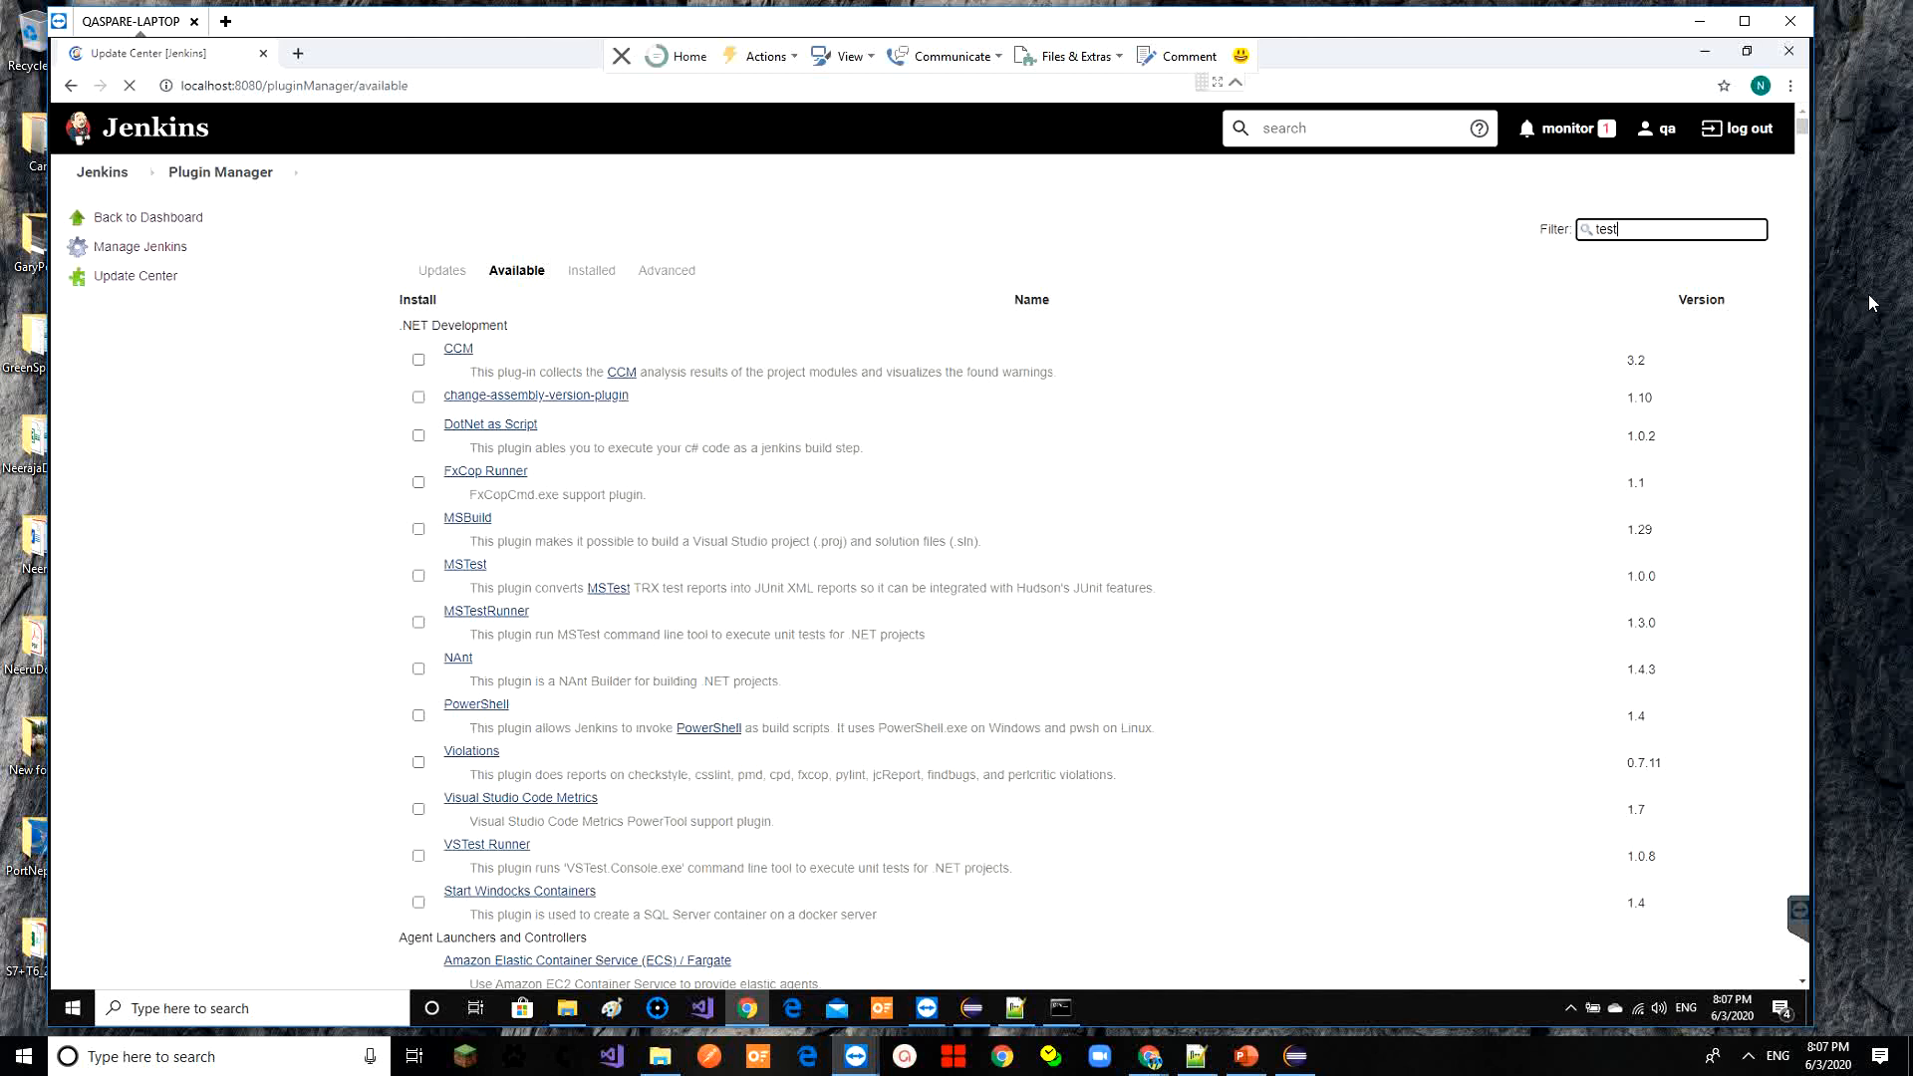
type("ng")
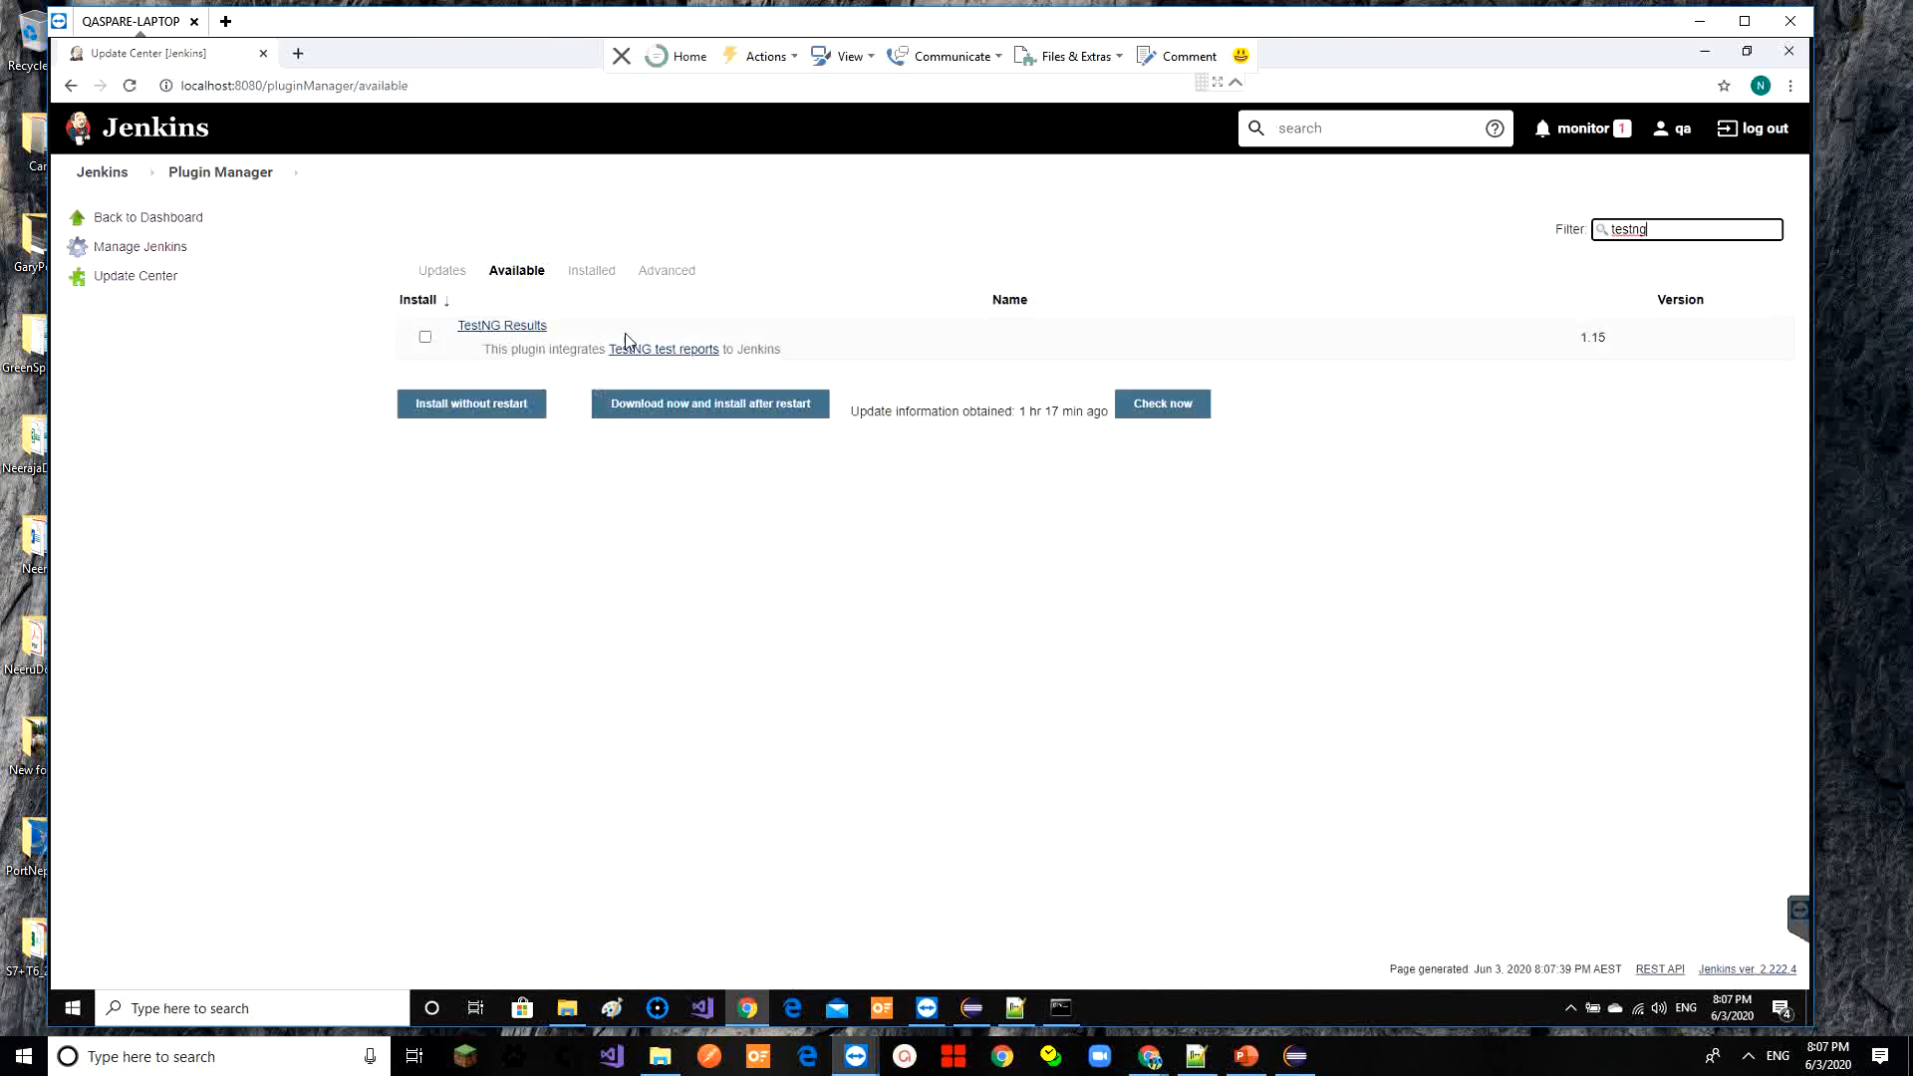
left_click(426, 337)
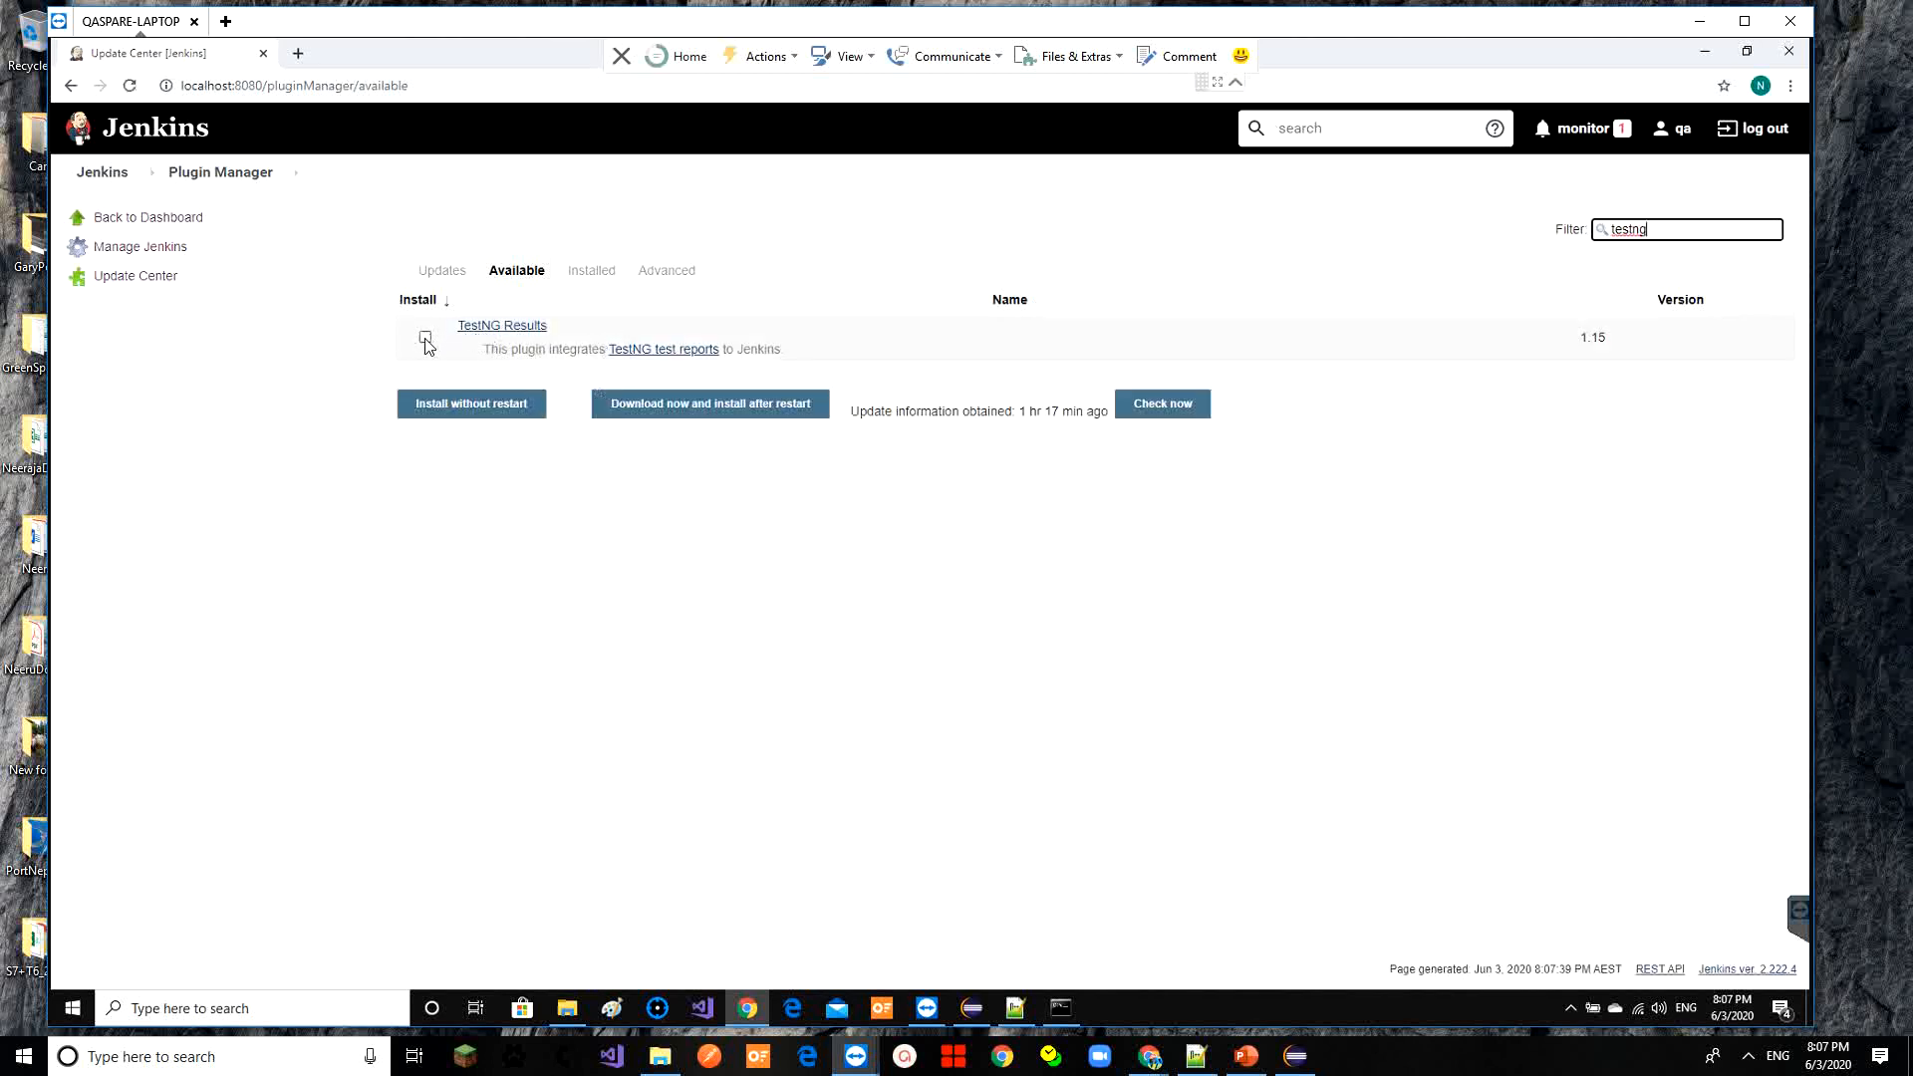
left_click(463, 412)
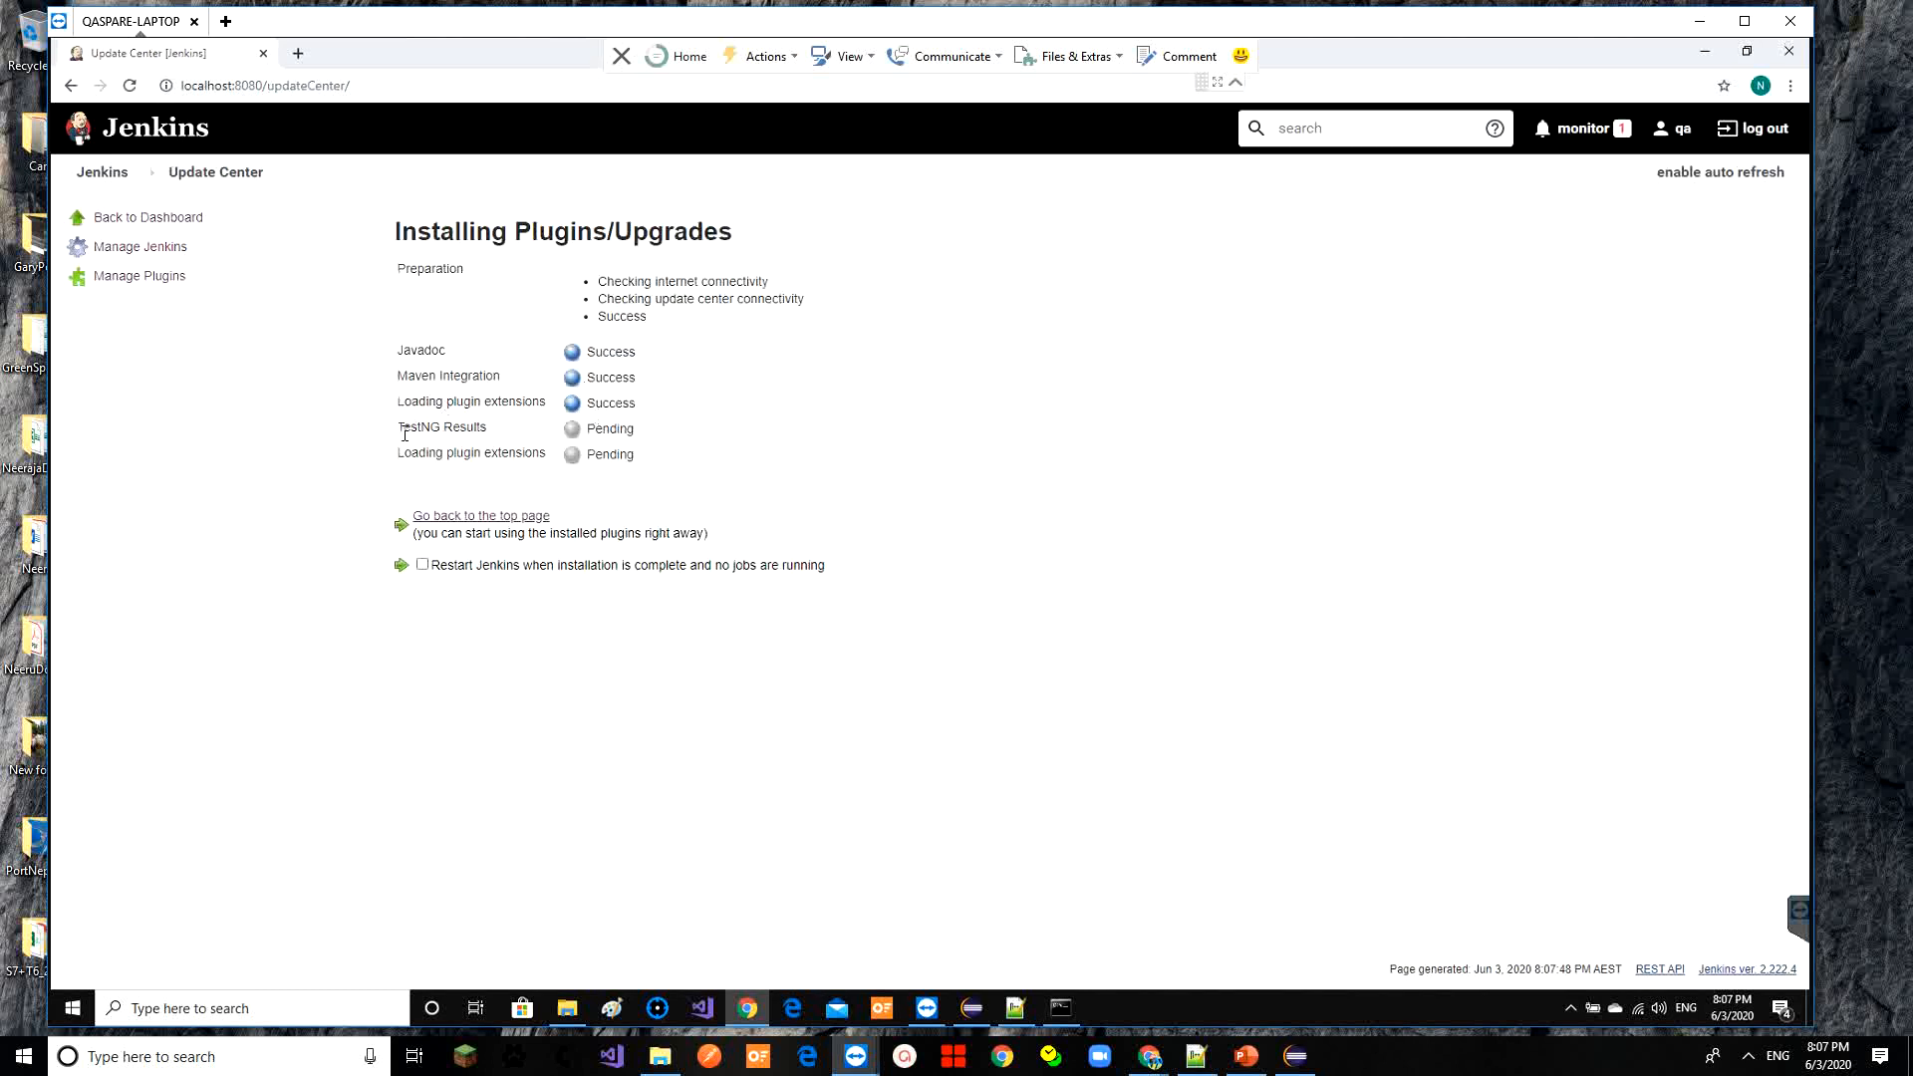
left_click_drag(402, 431, 488, 445)
left_click(92, 178)
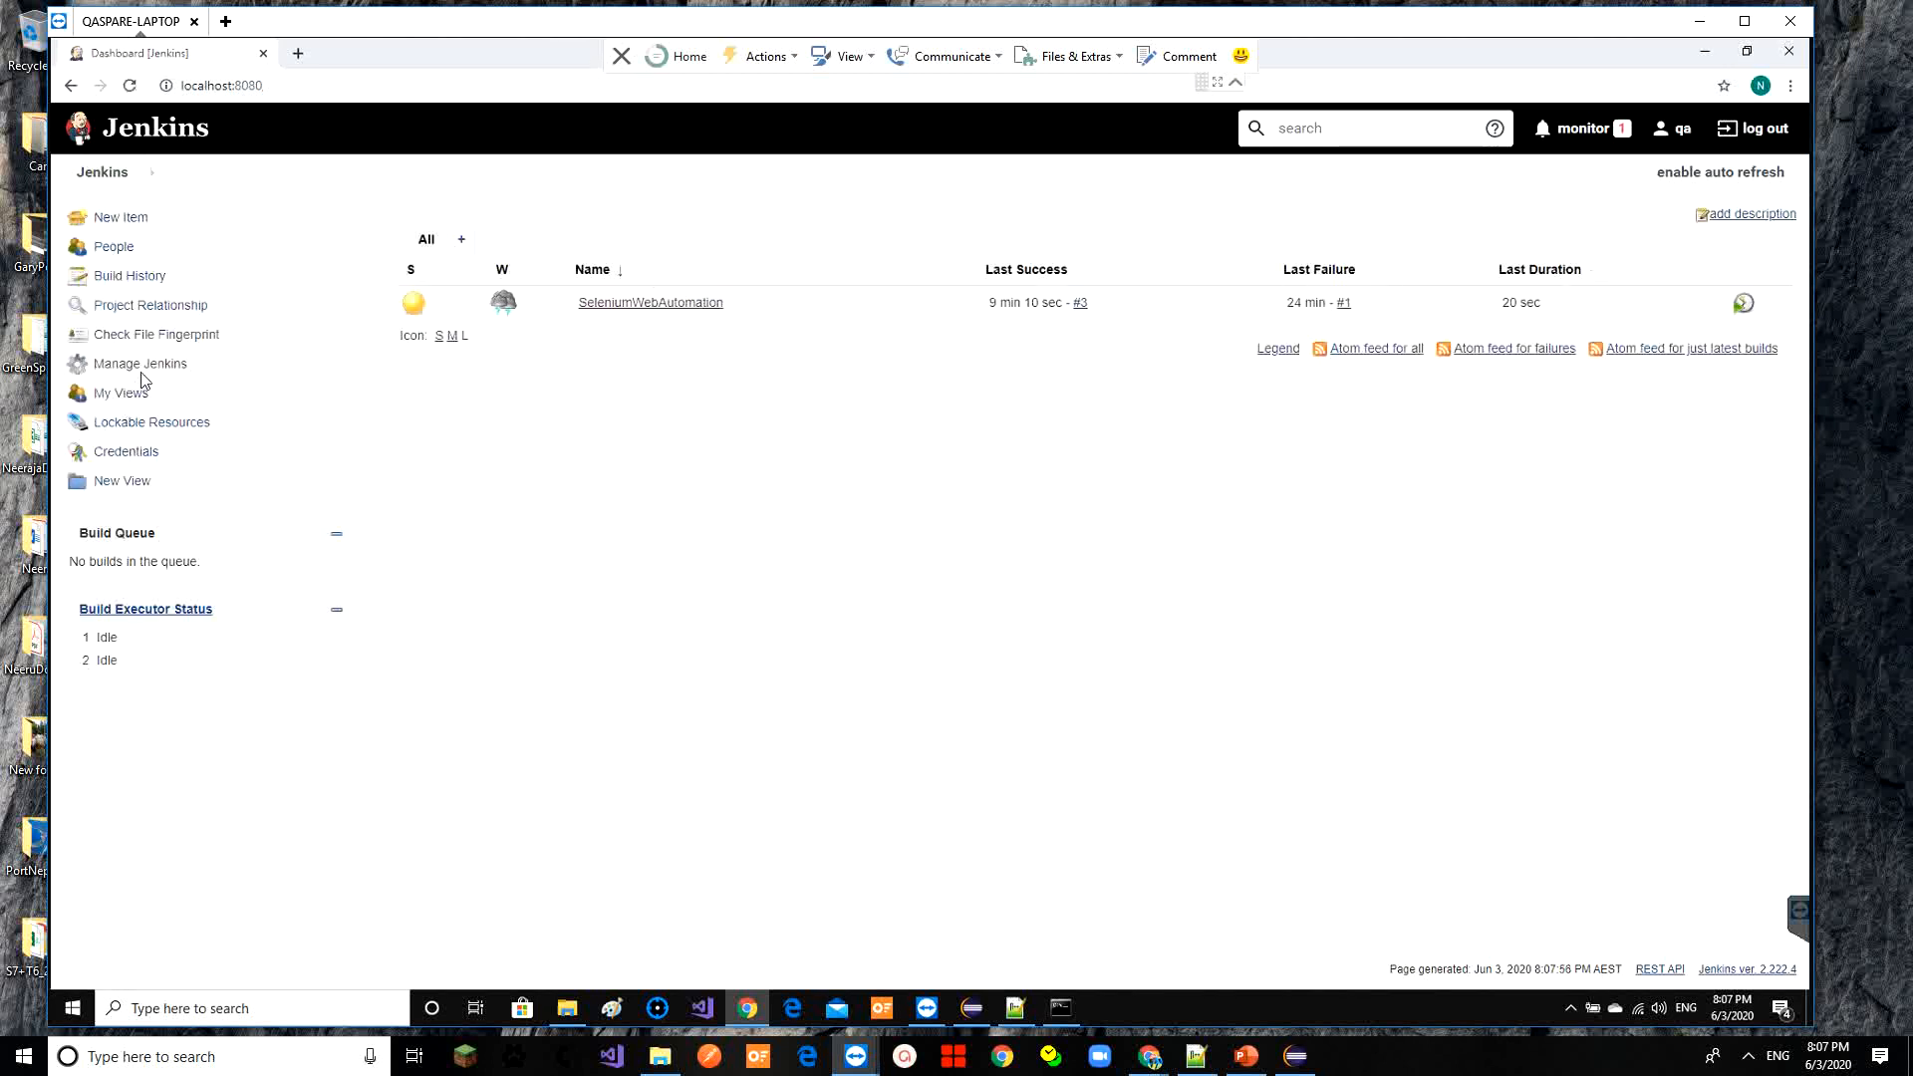
Start build #4 of SeleniumWebAutomation and watch its console log
left_click(672, 304)
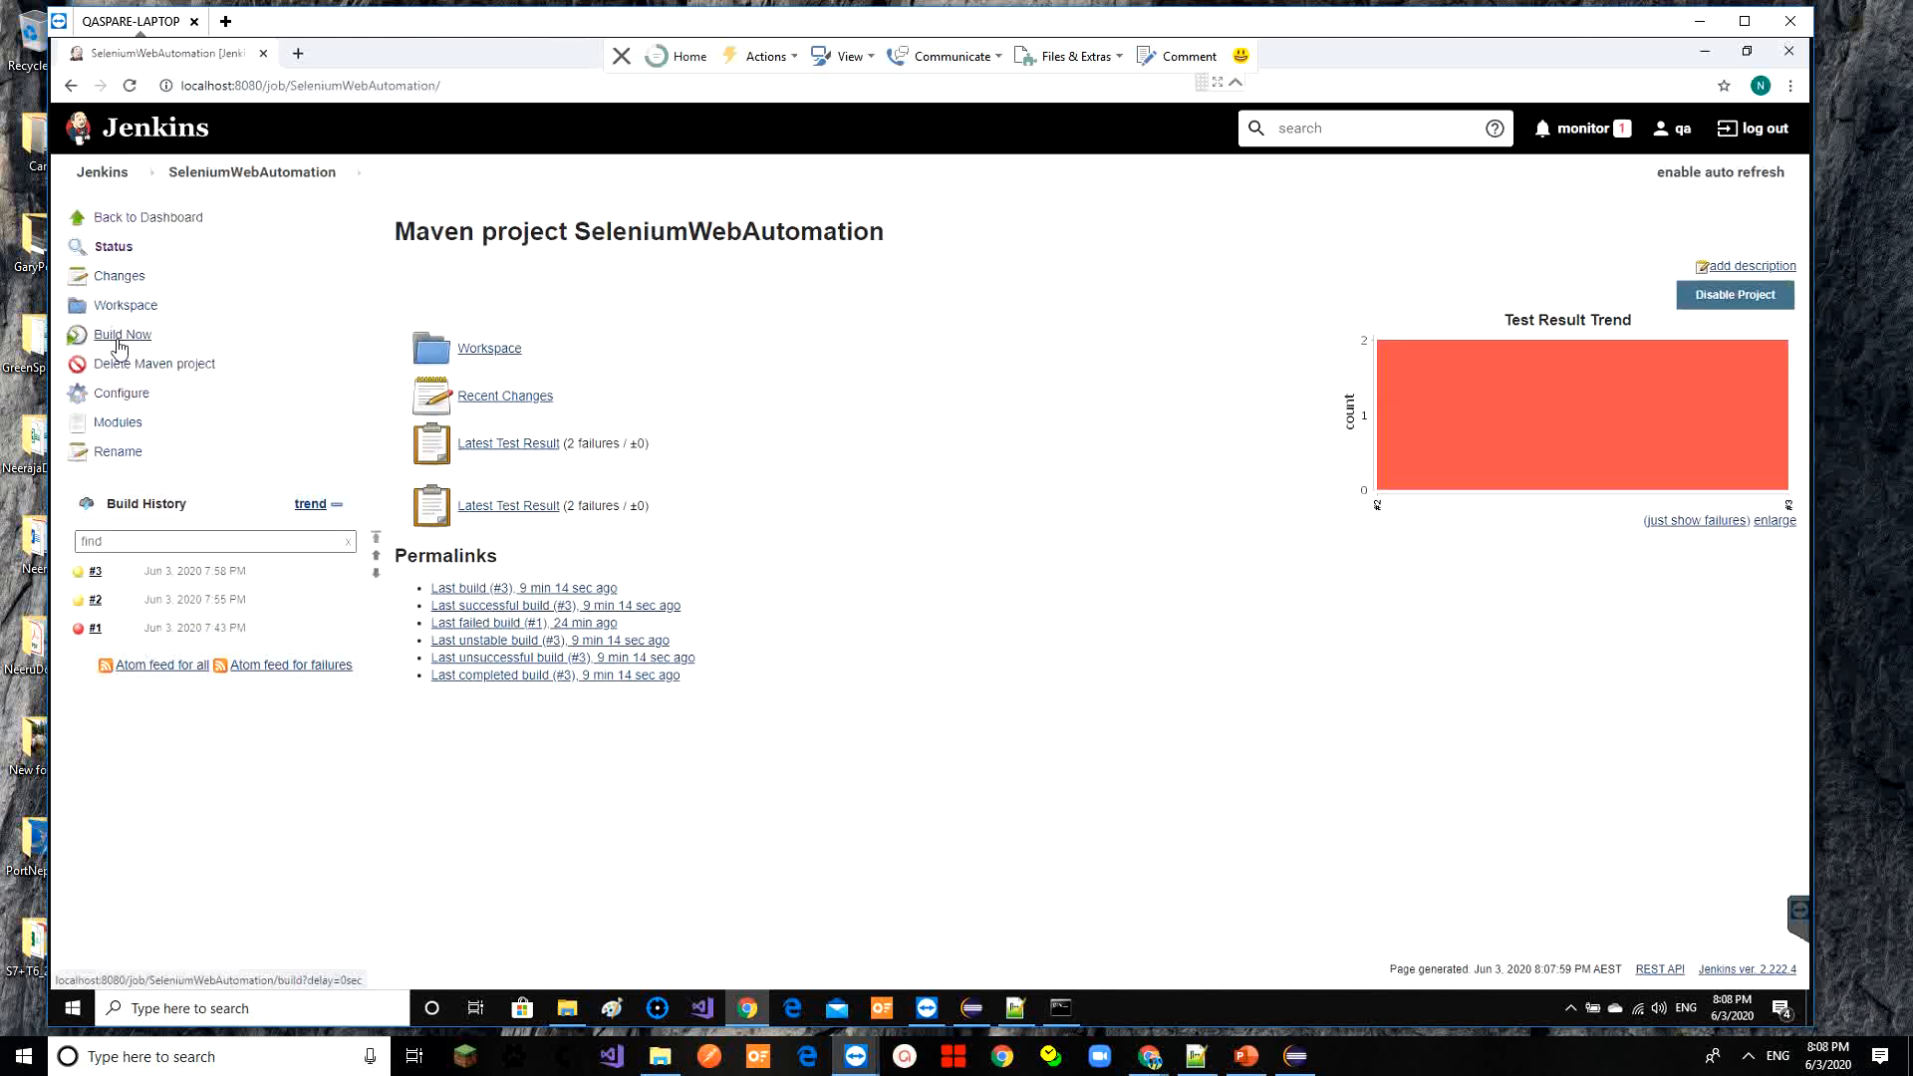
left_click(118, 338)
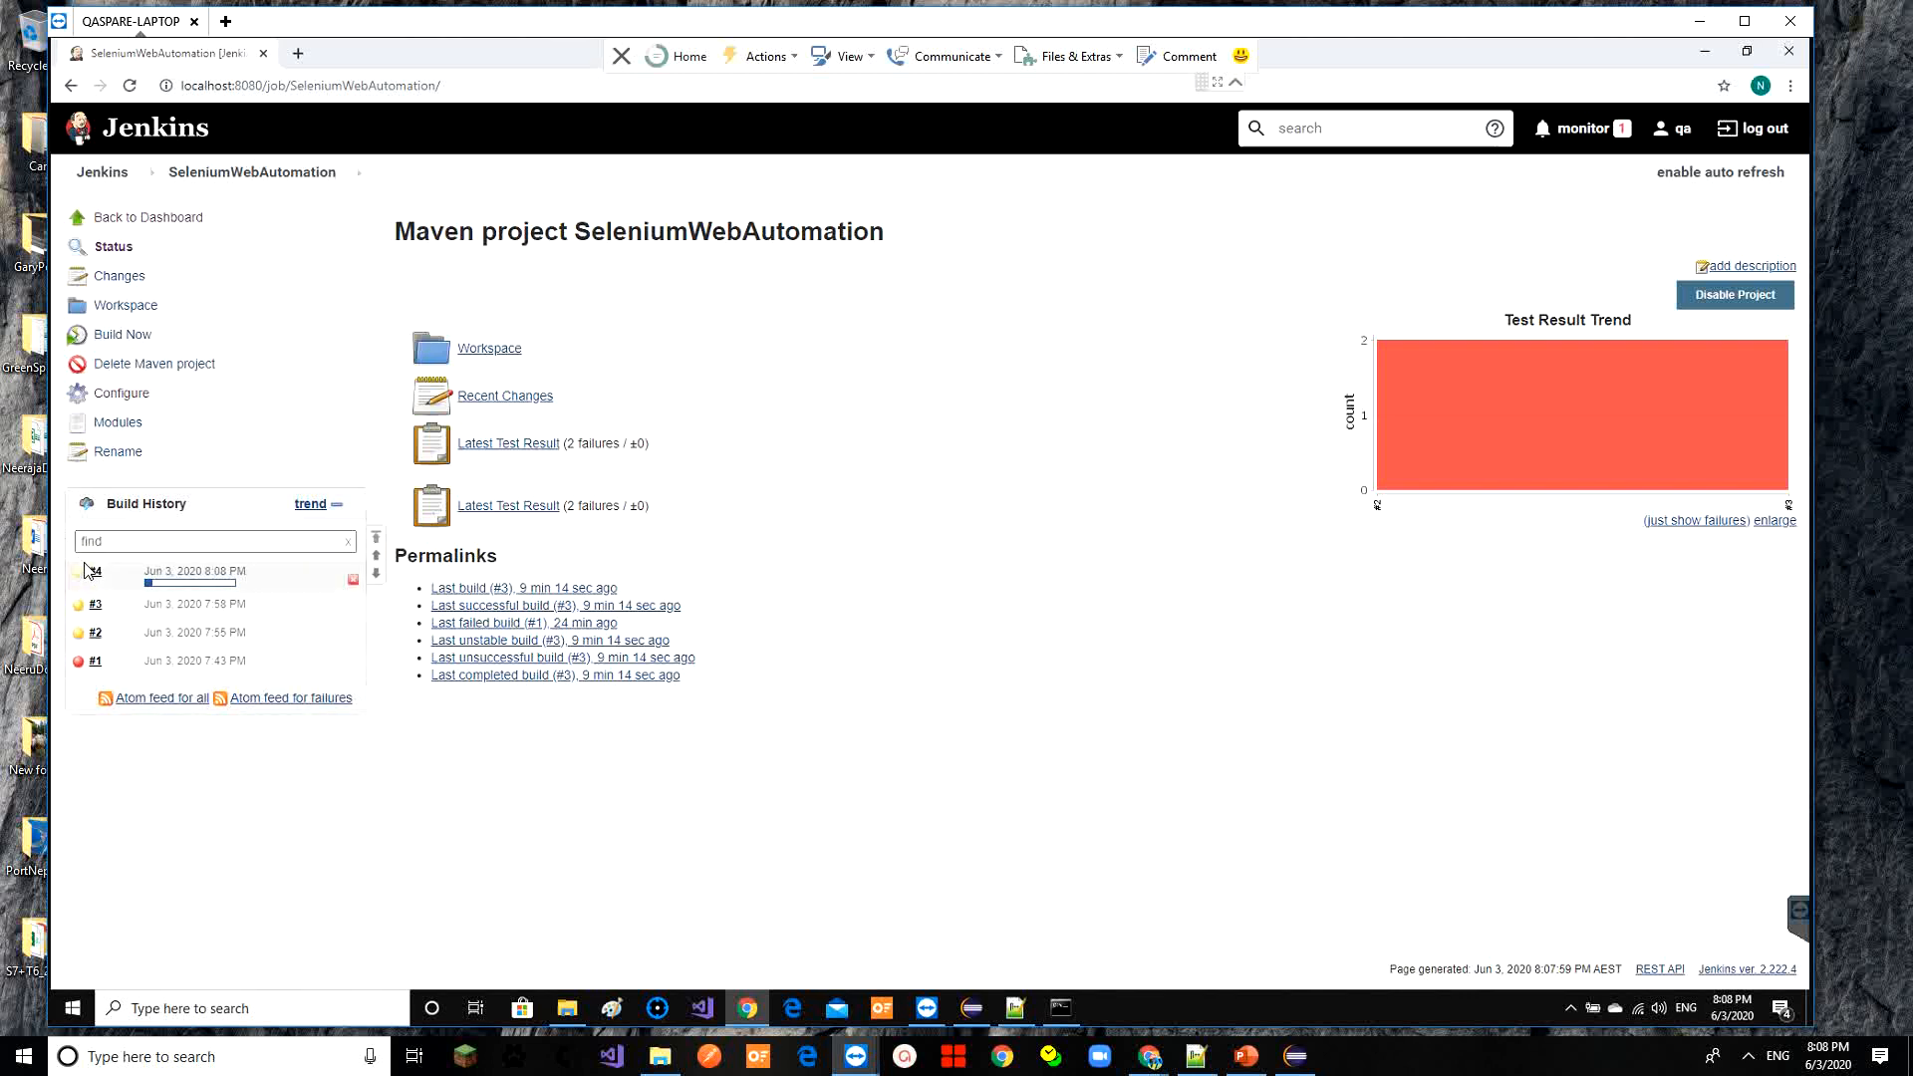
left_click(96, 573)
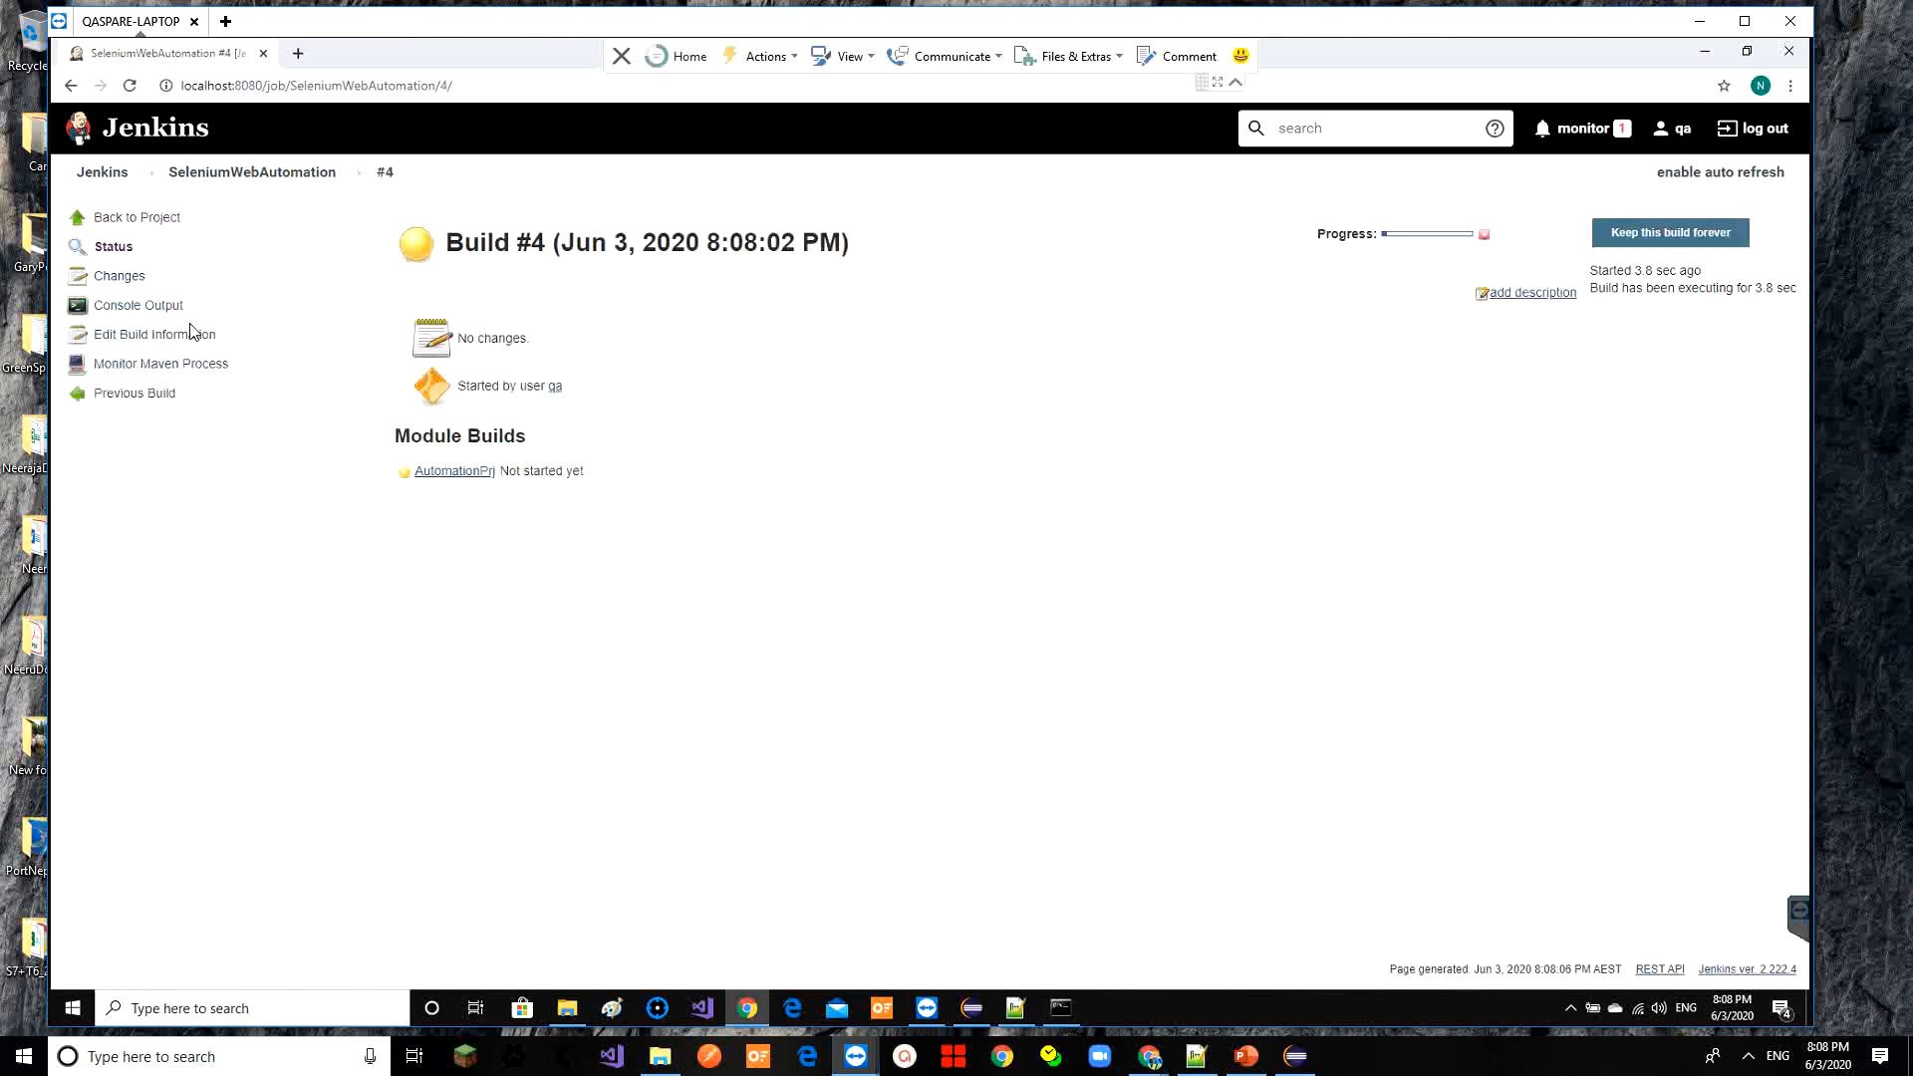
left_click(150, 304)
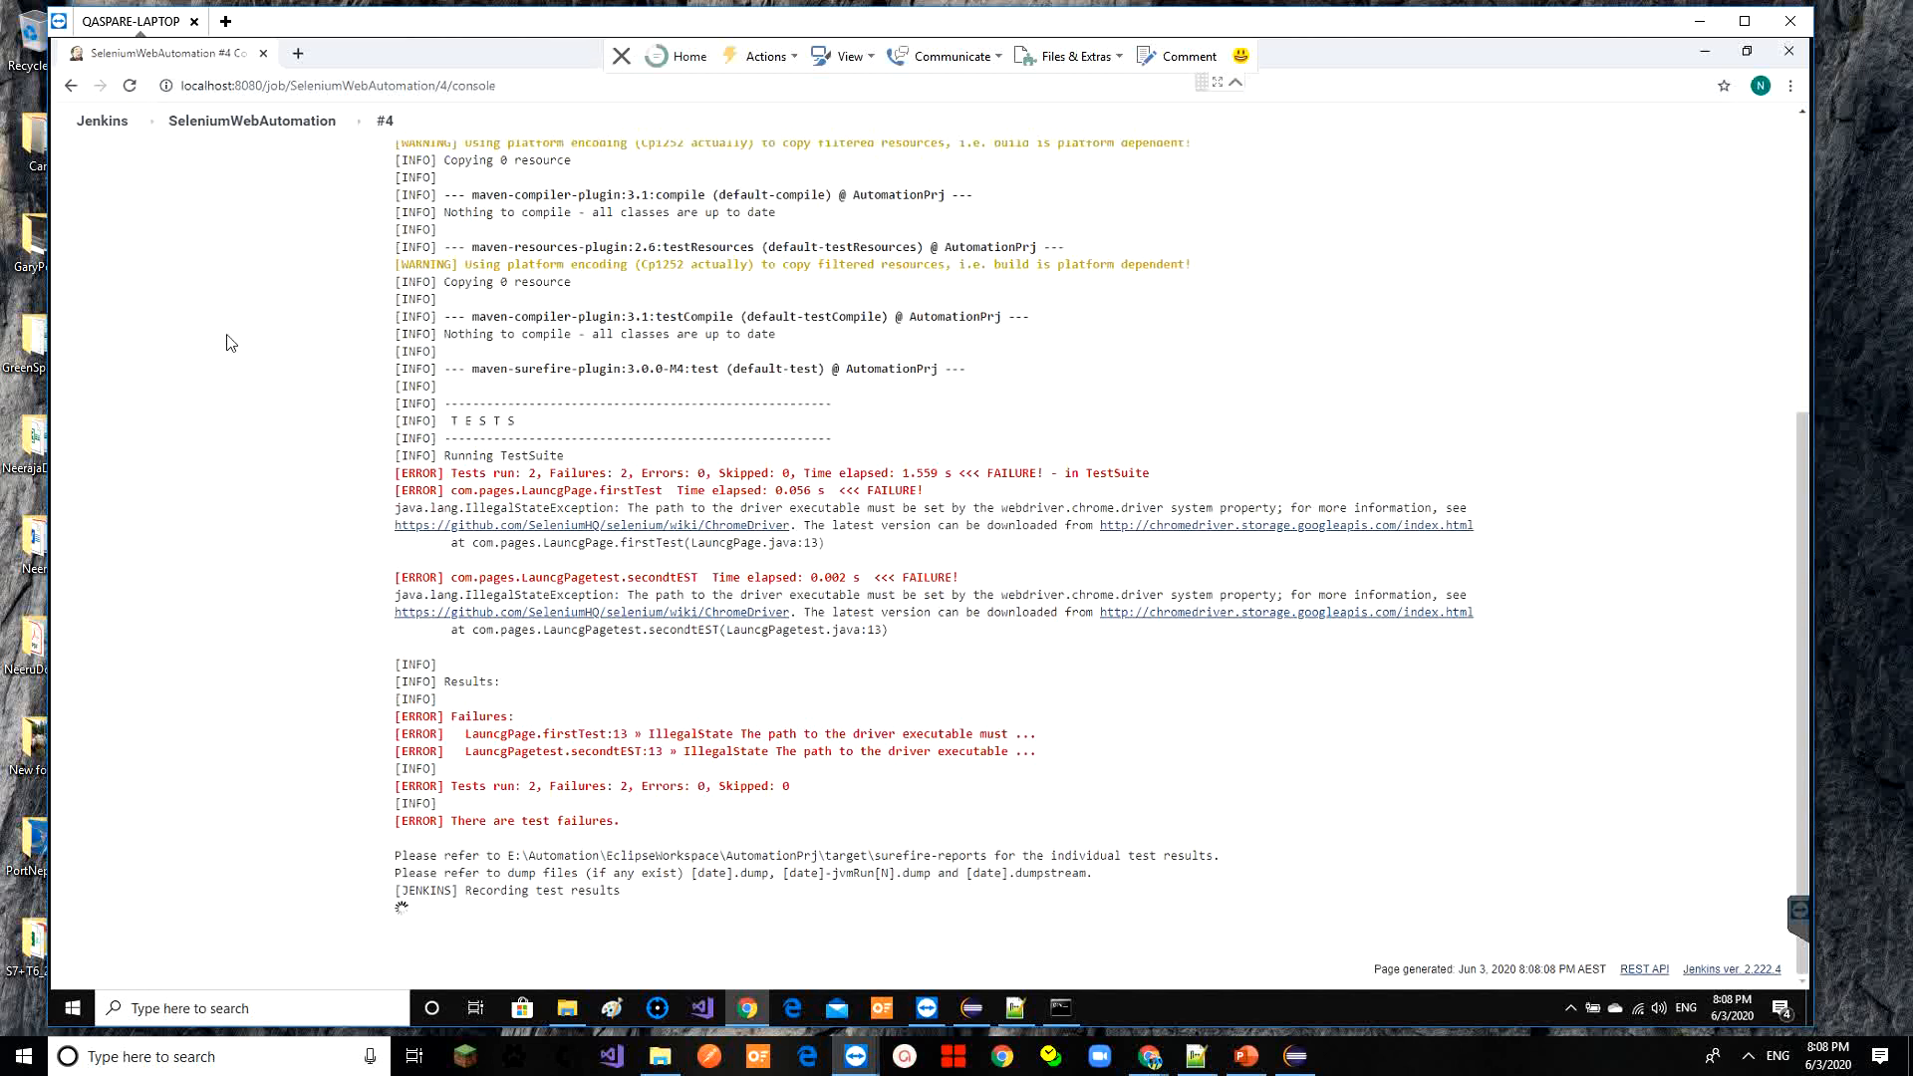
left_click(384, 121)
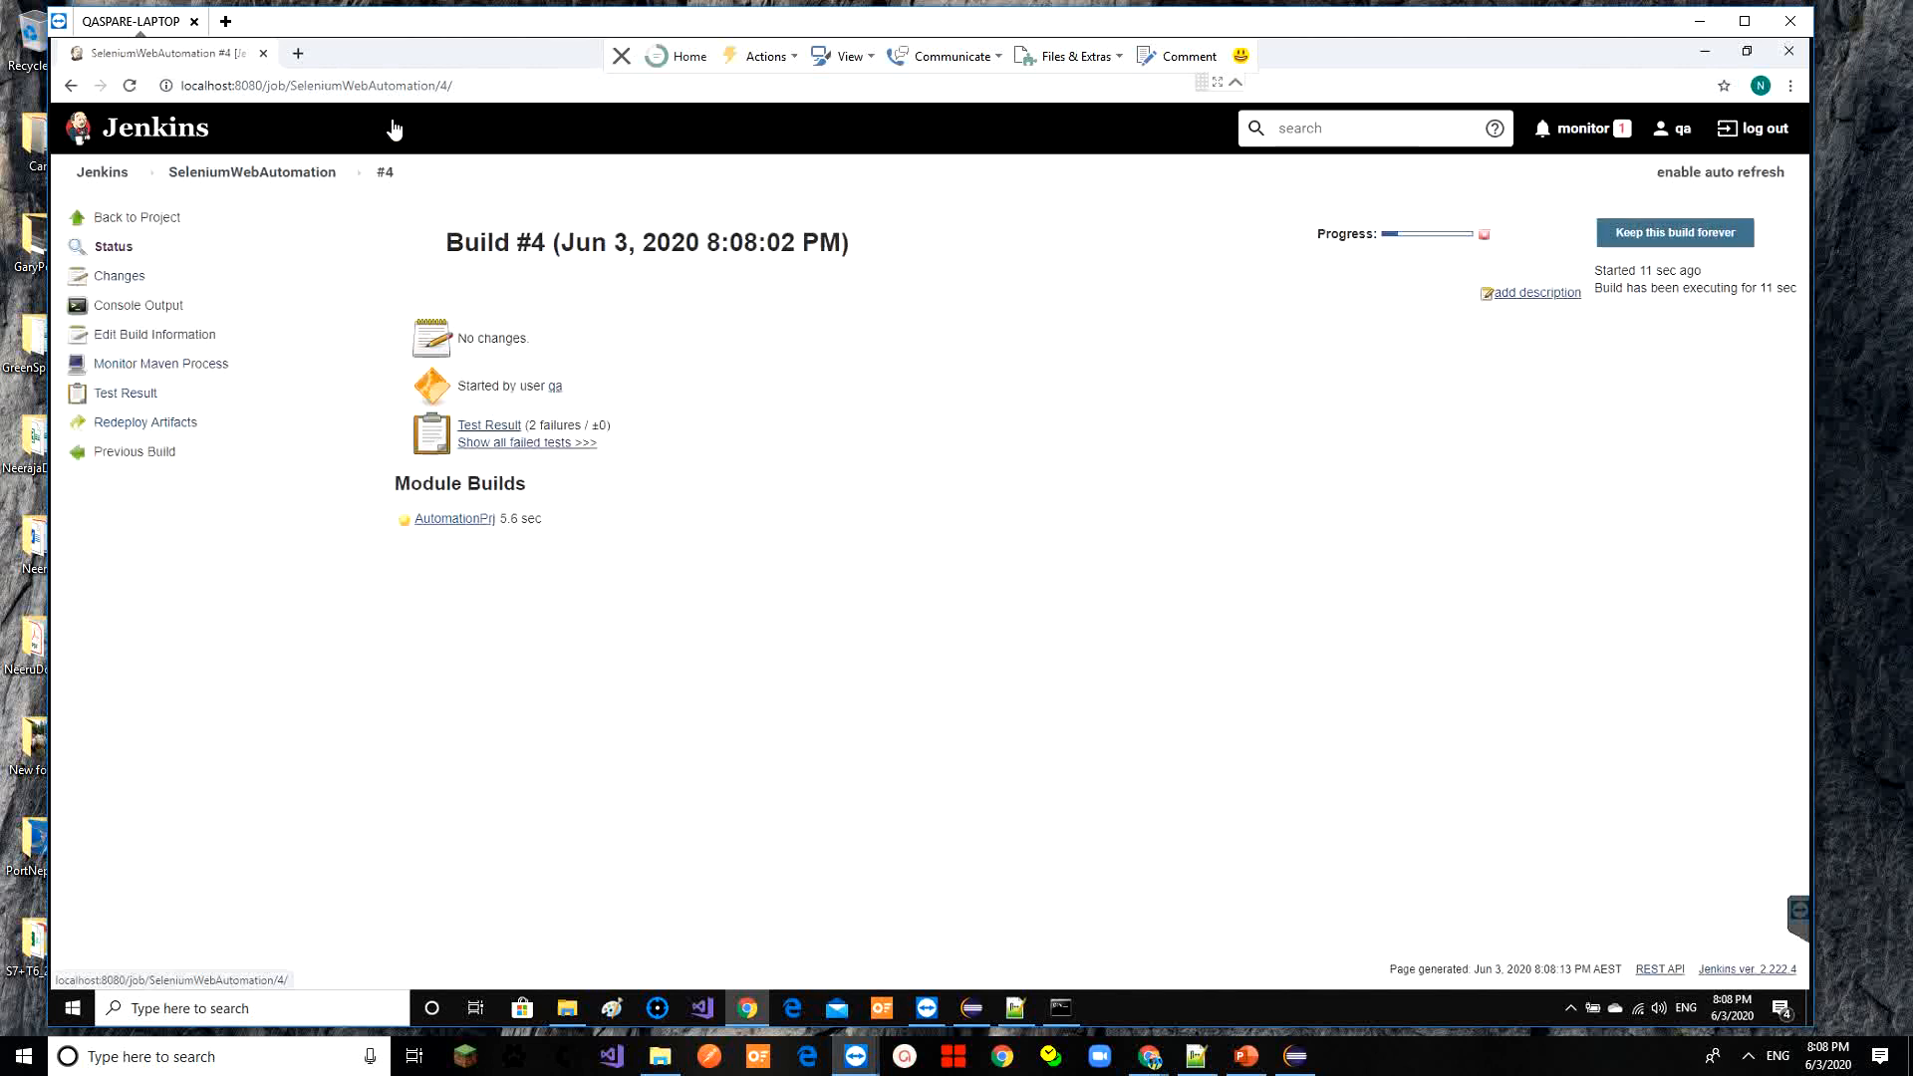
Review build #4's test results and console output, then return to the project page
left_click(140, 398)
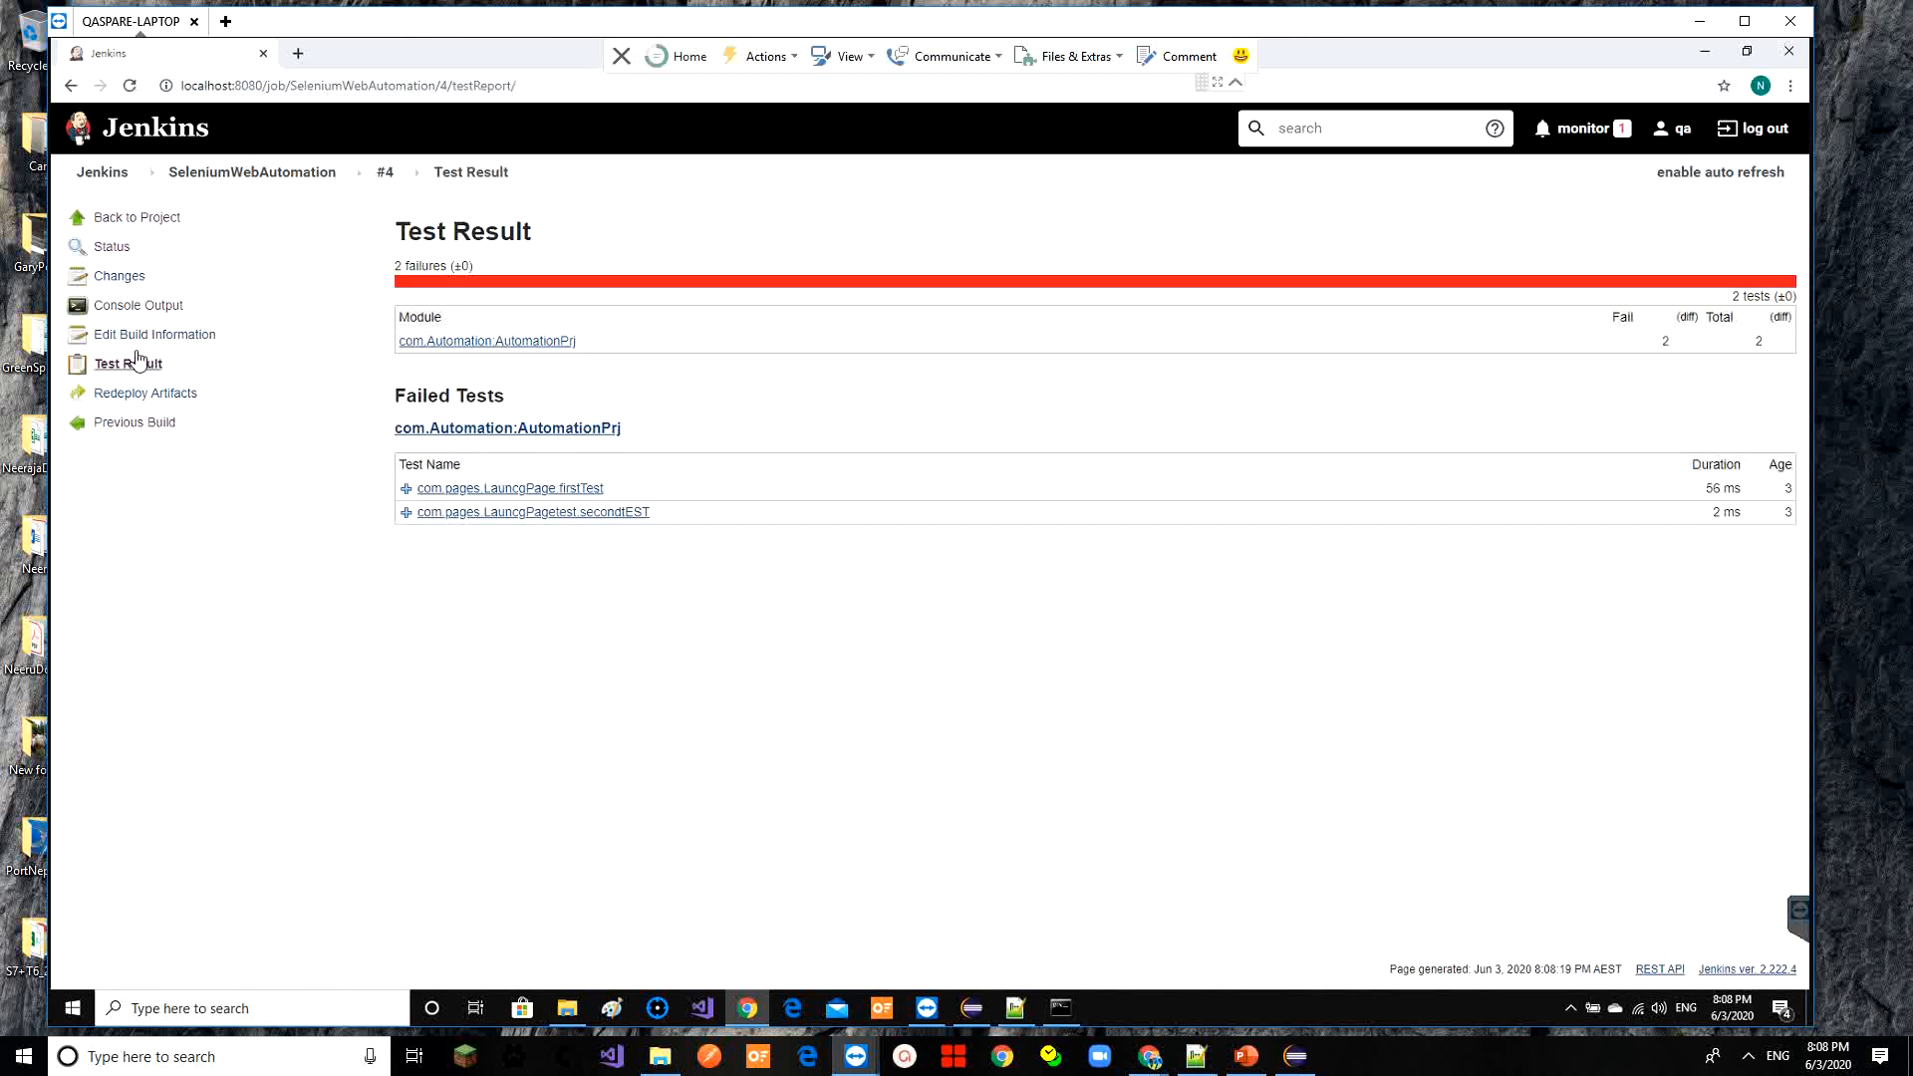
left_click(135, 309)
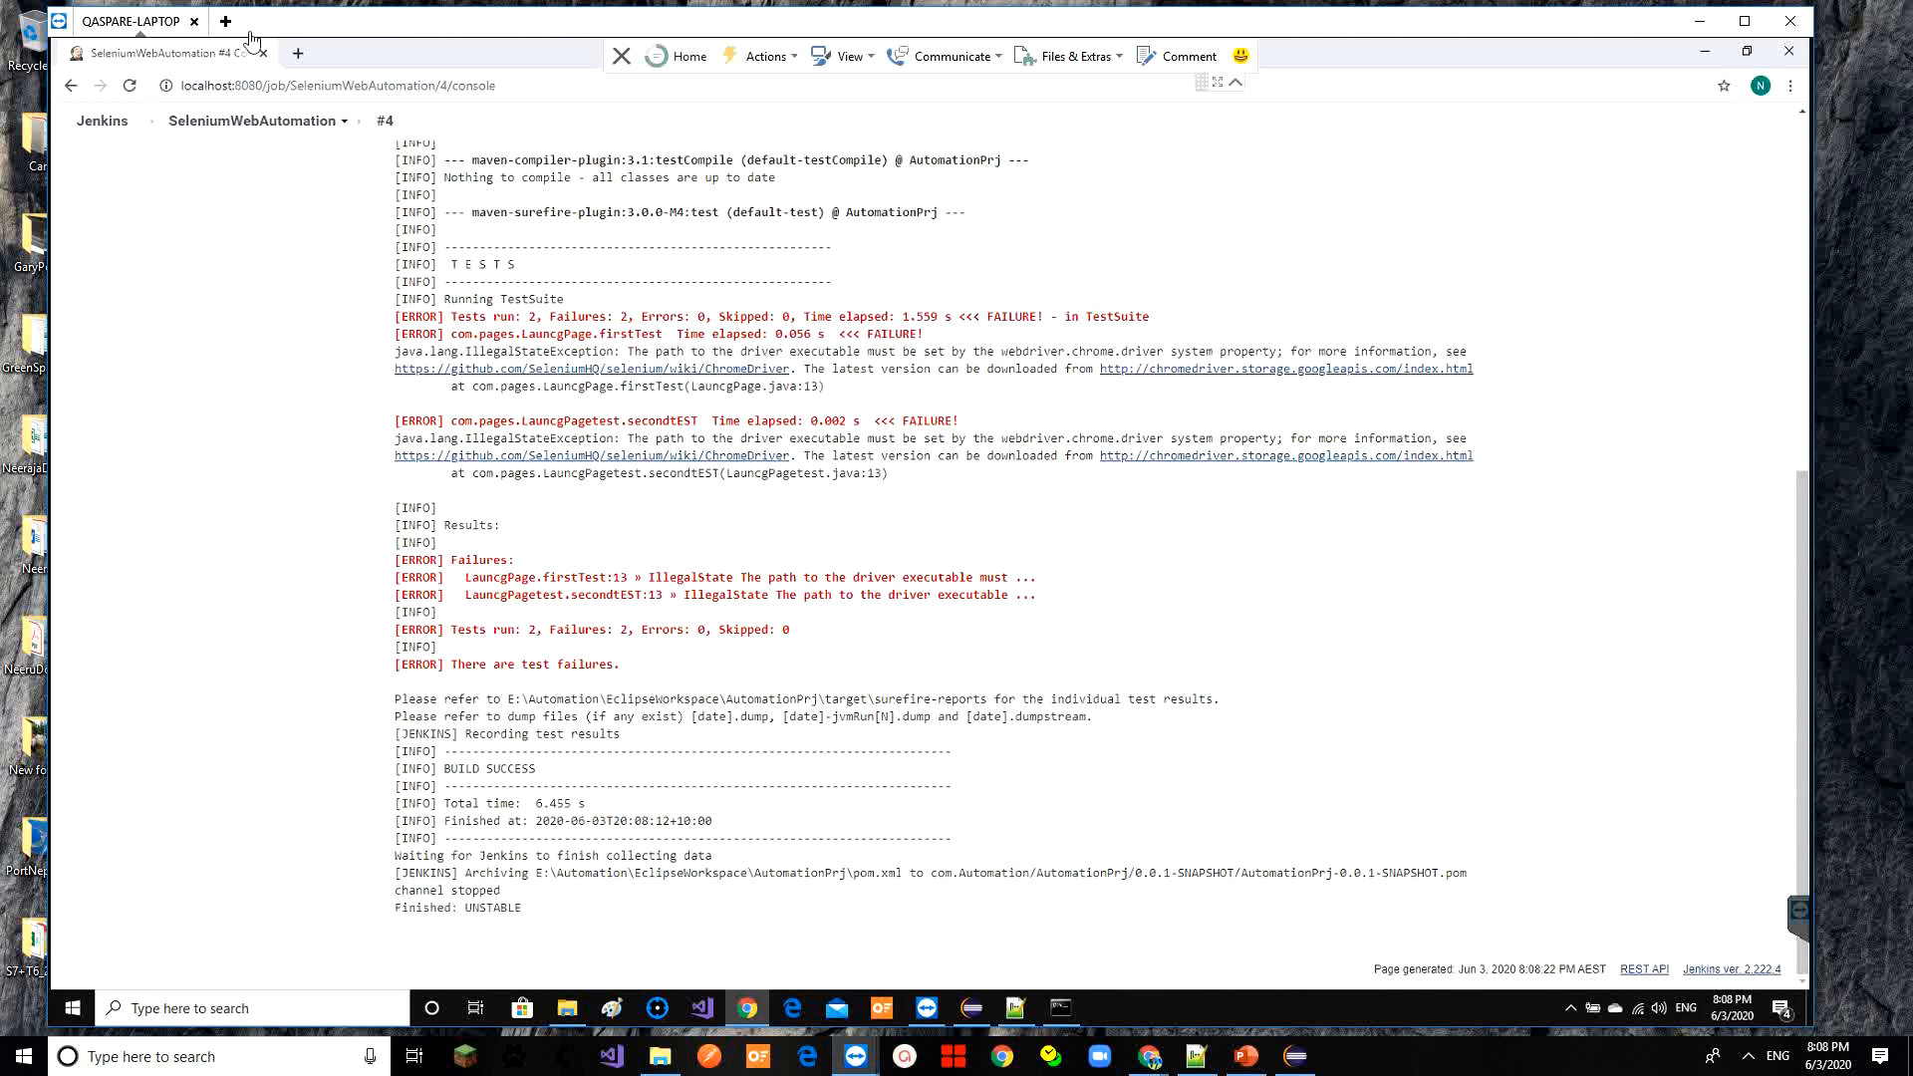
left_click(249, 119)
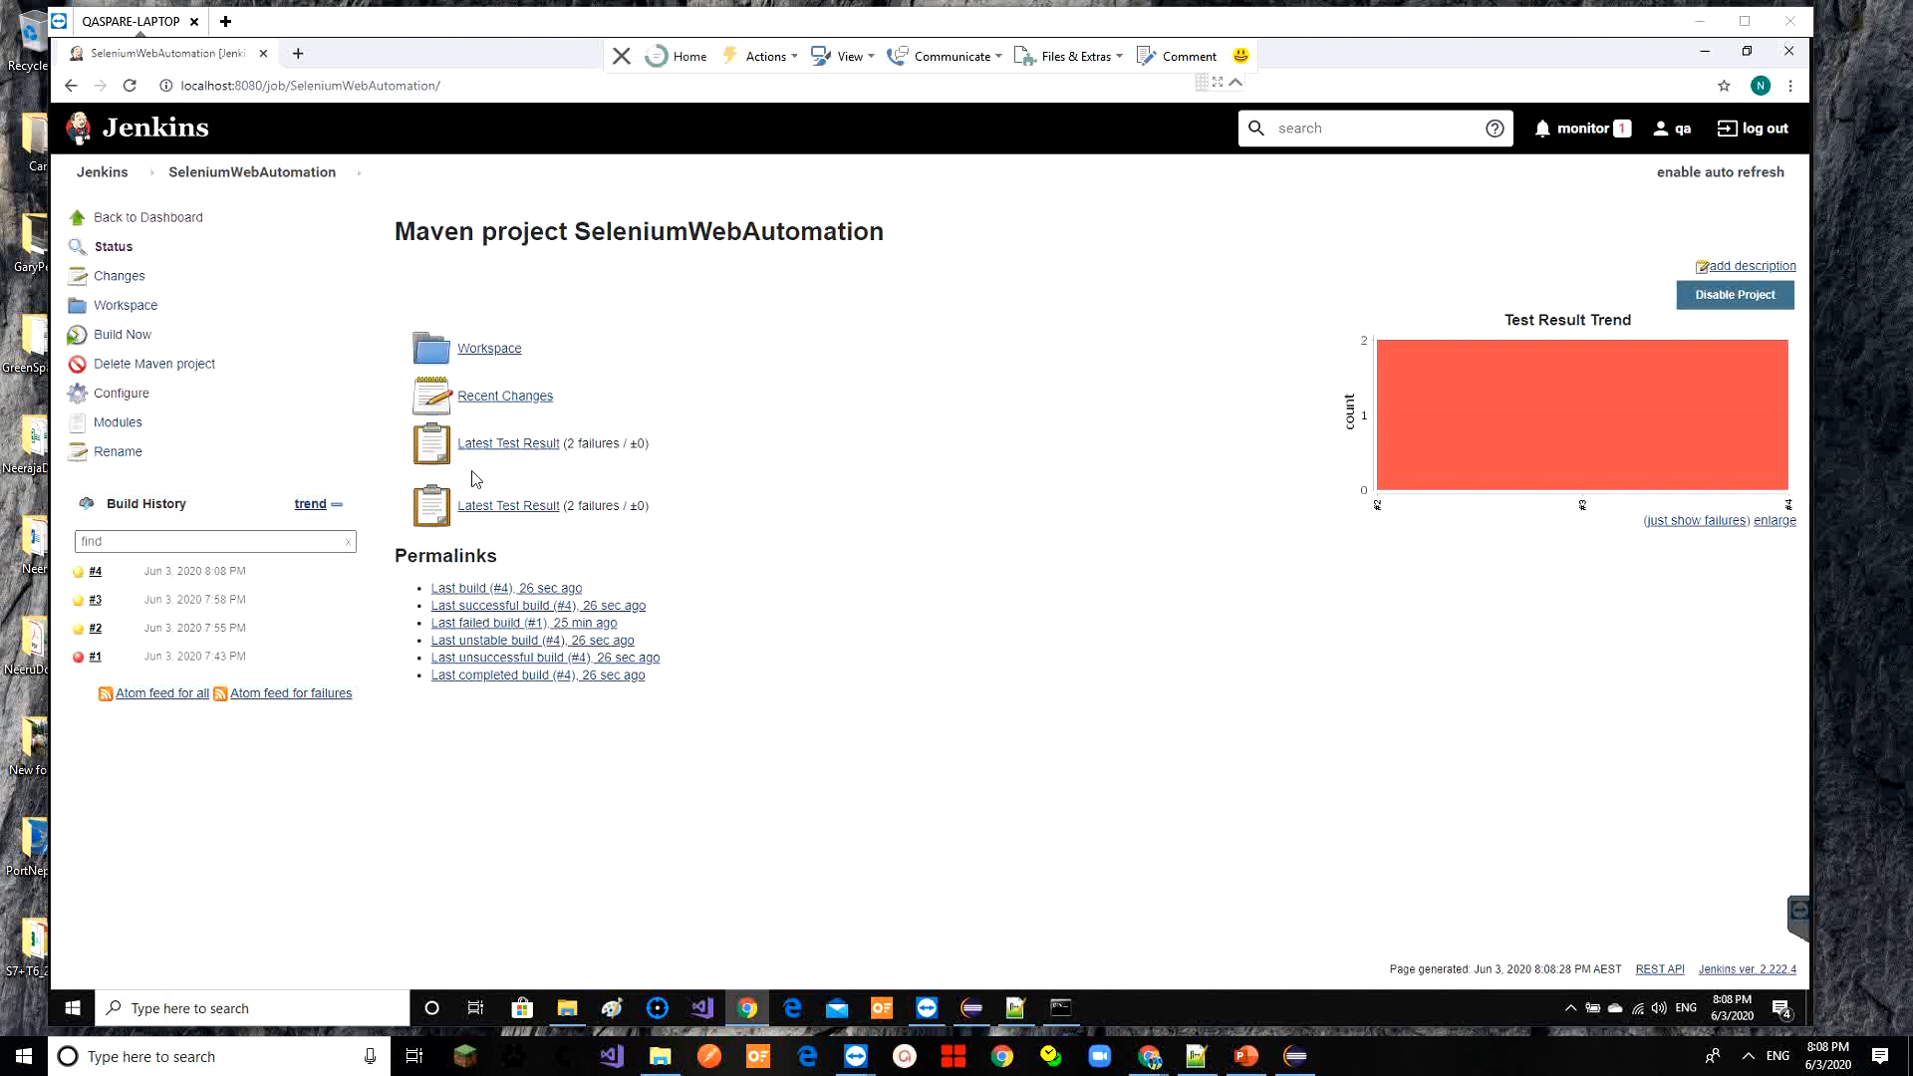
left_click(516, 510)
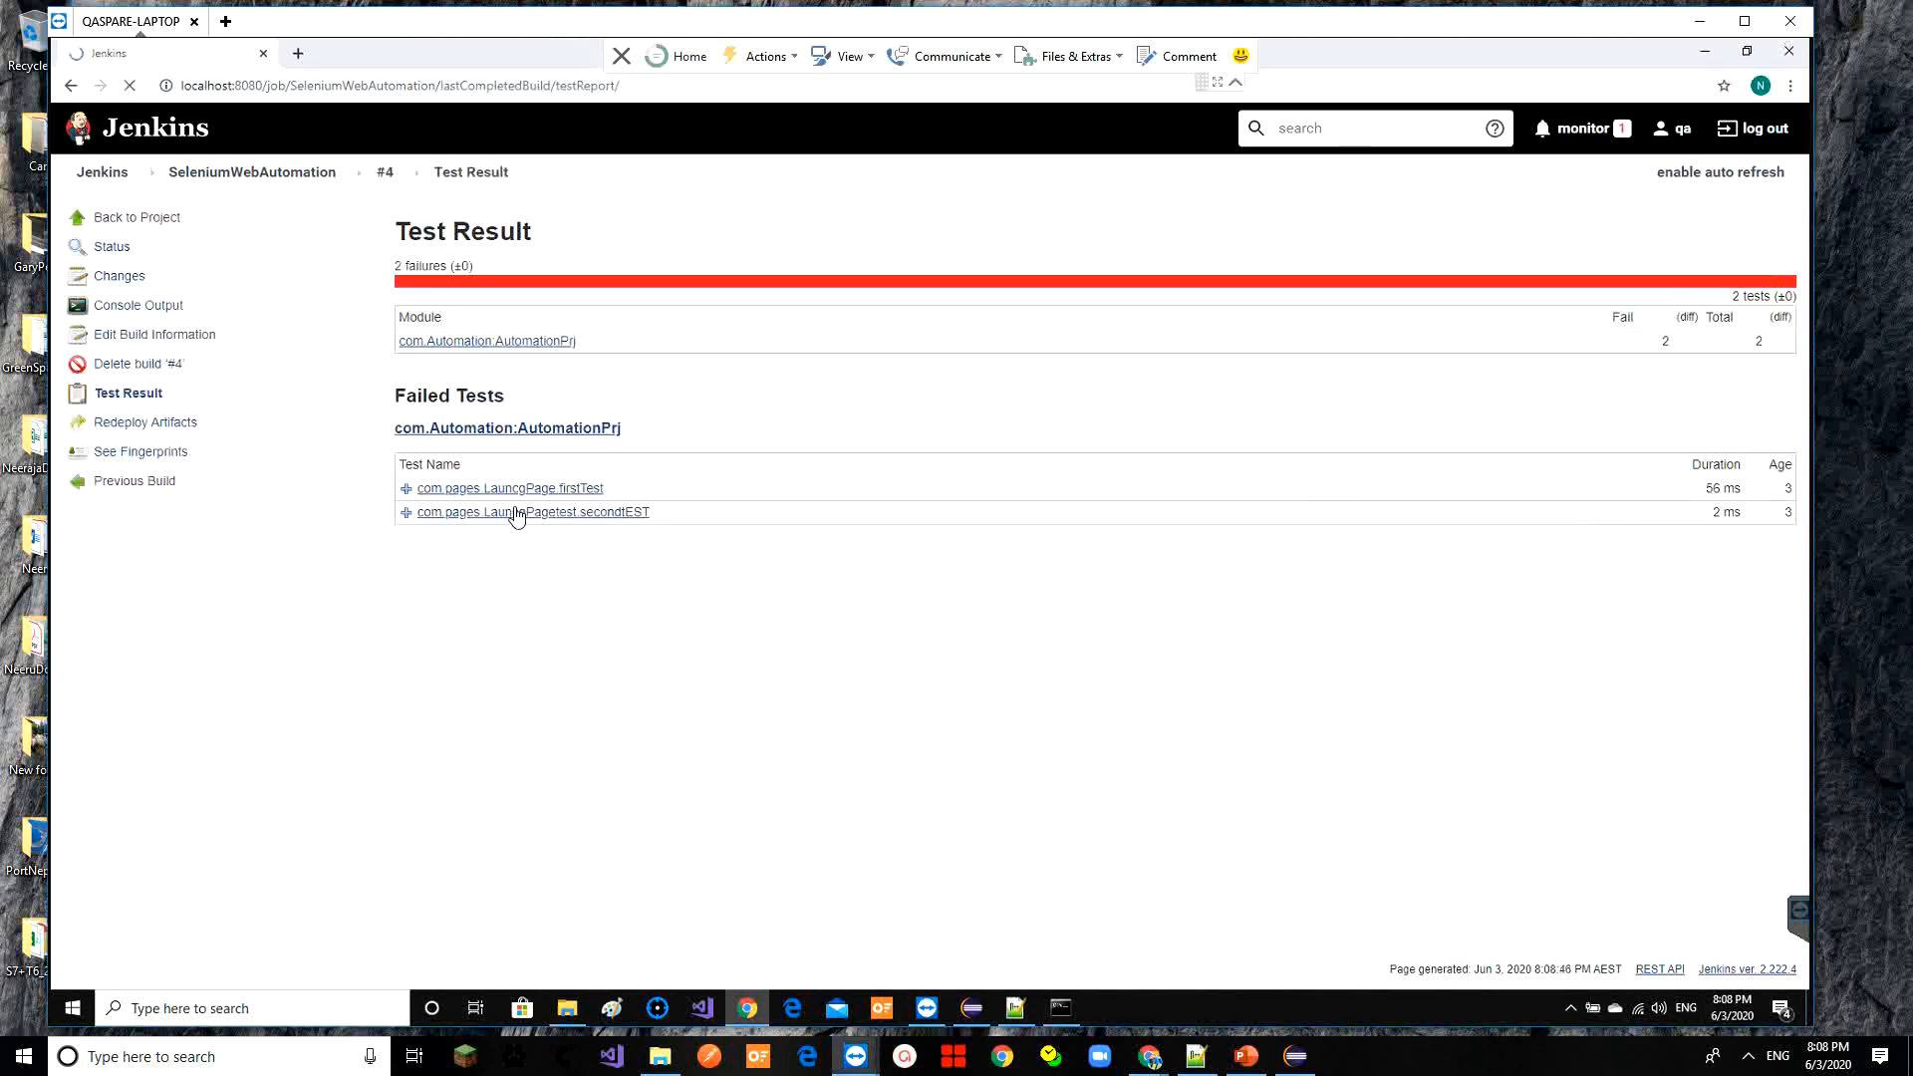
left_click(428, 343)
left_click(420, 560)
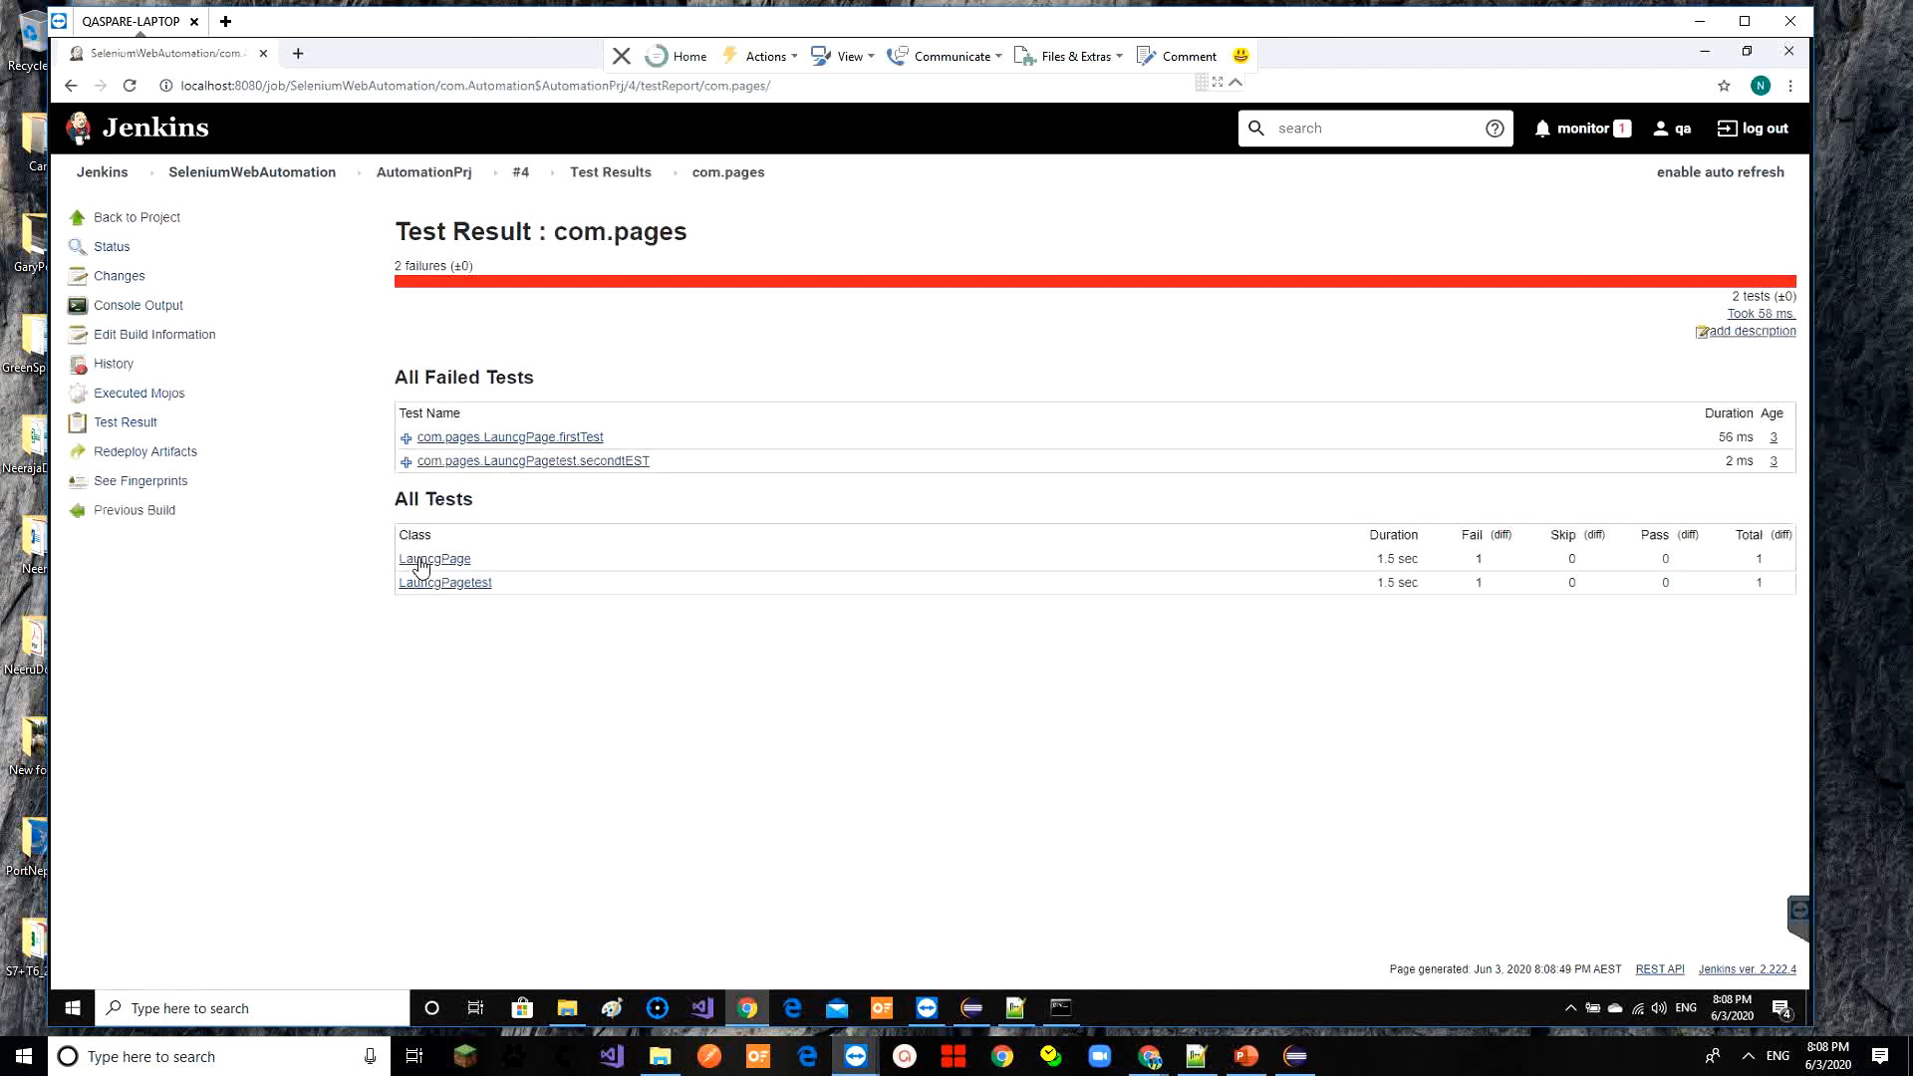
left_click(465, 585)
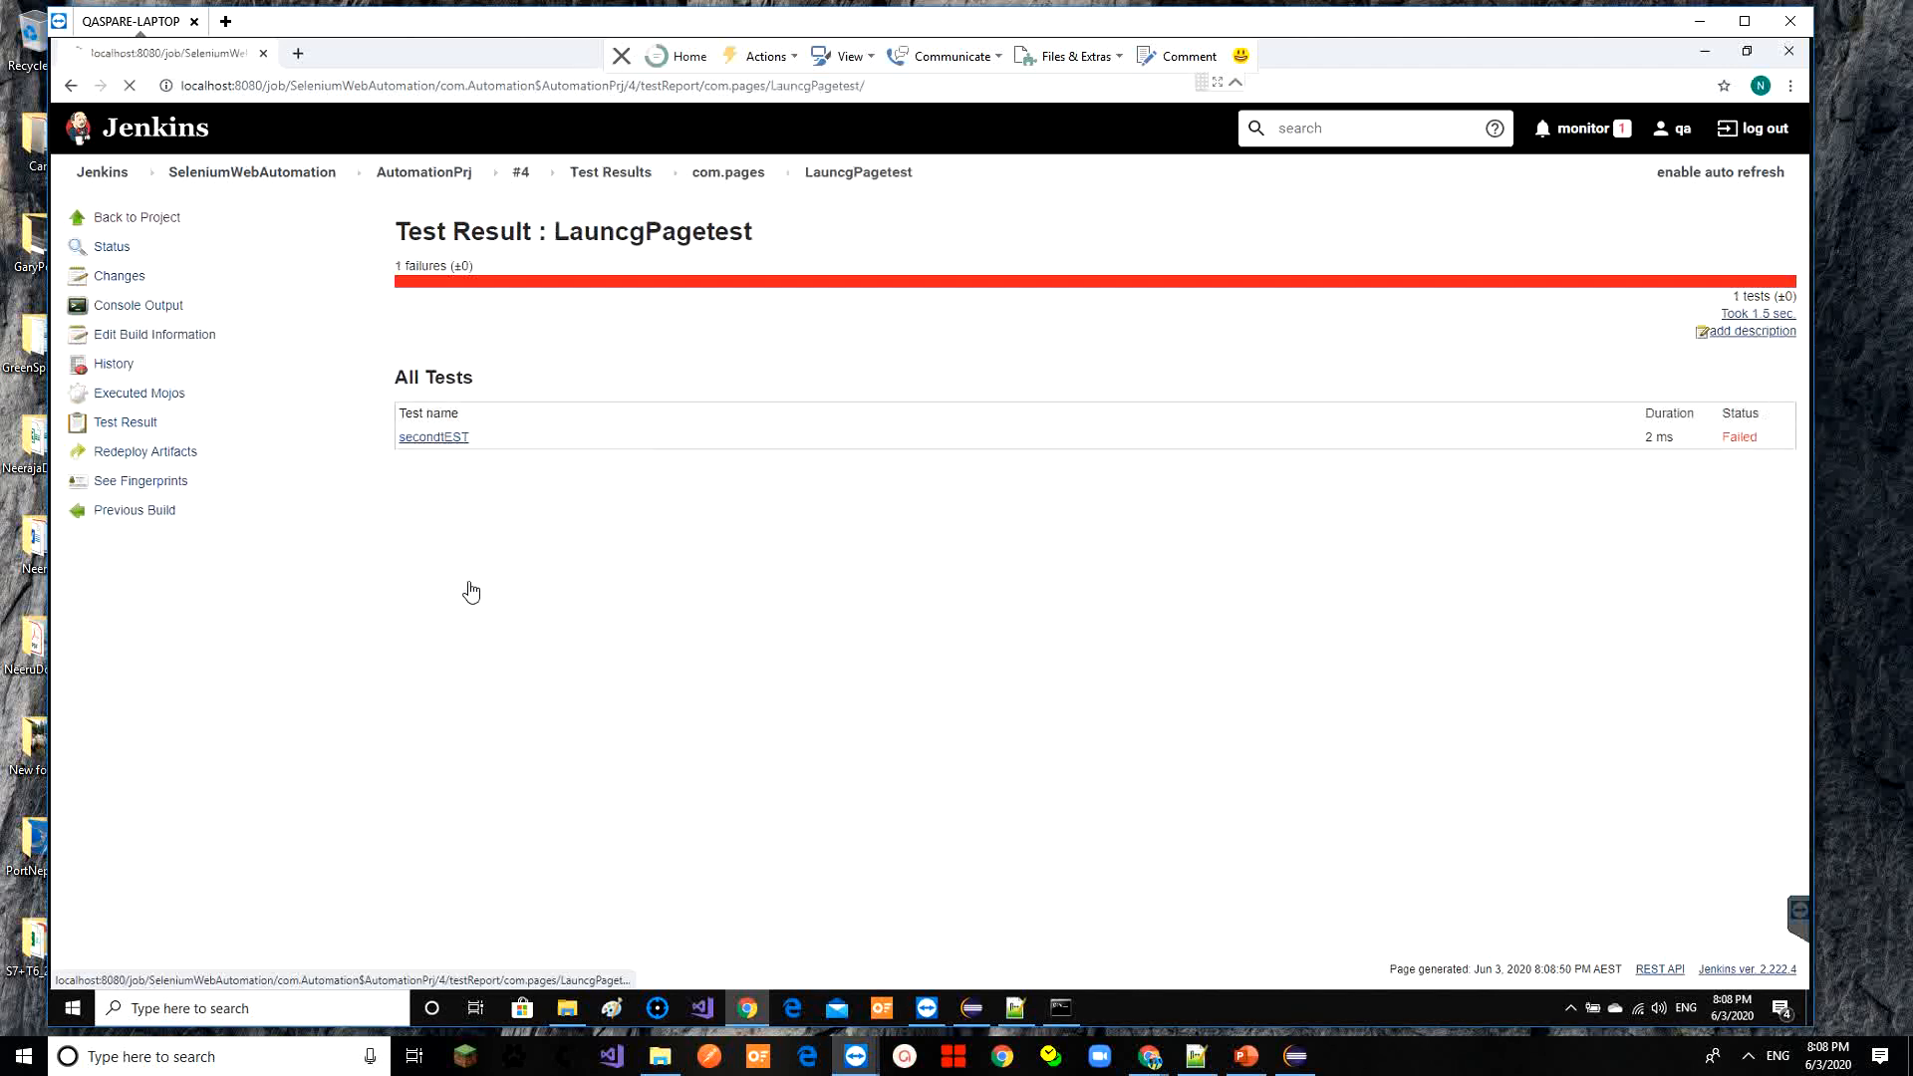
left_click(438, 439)
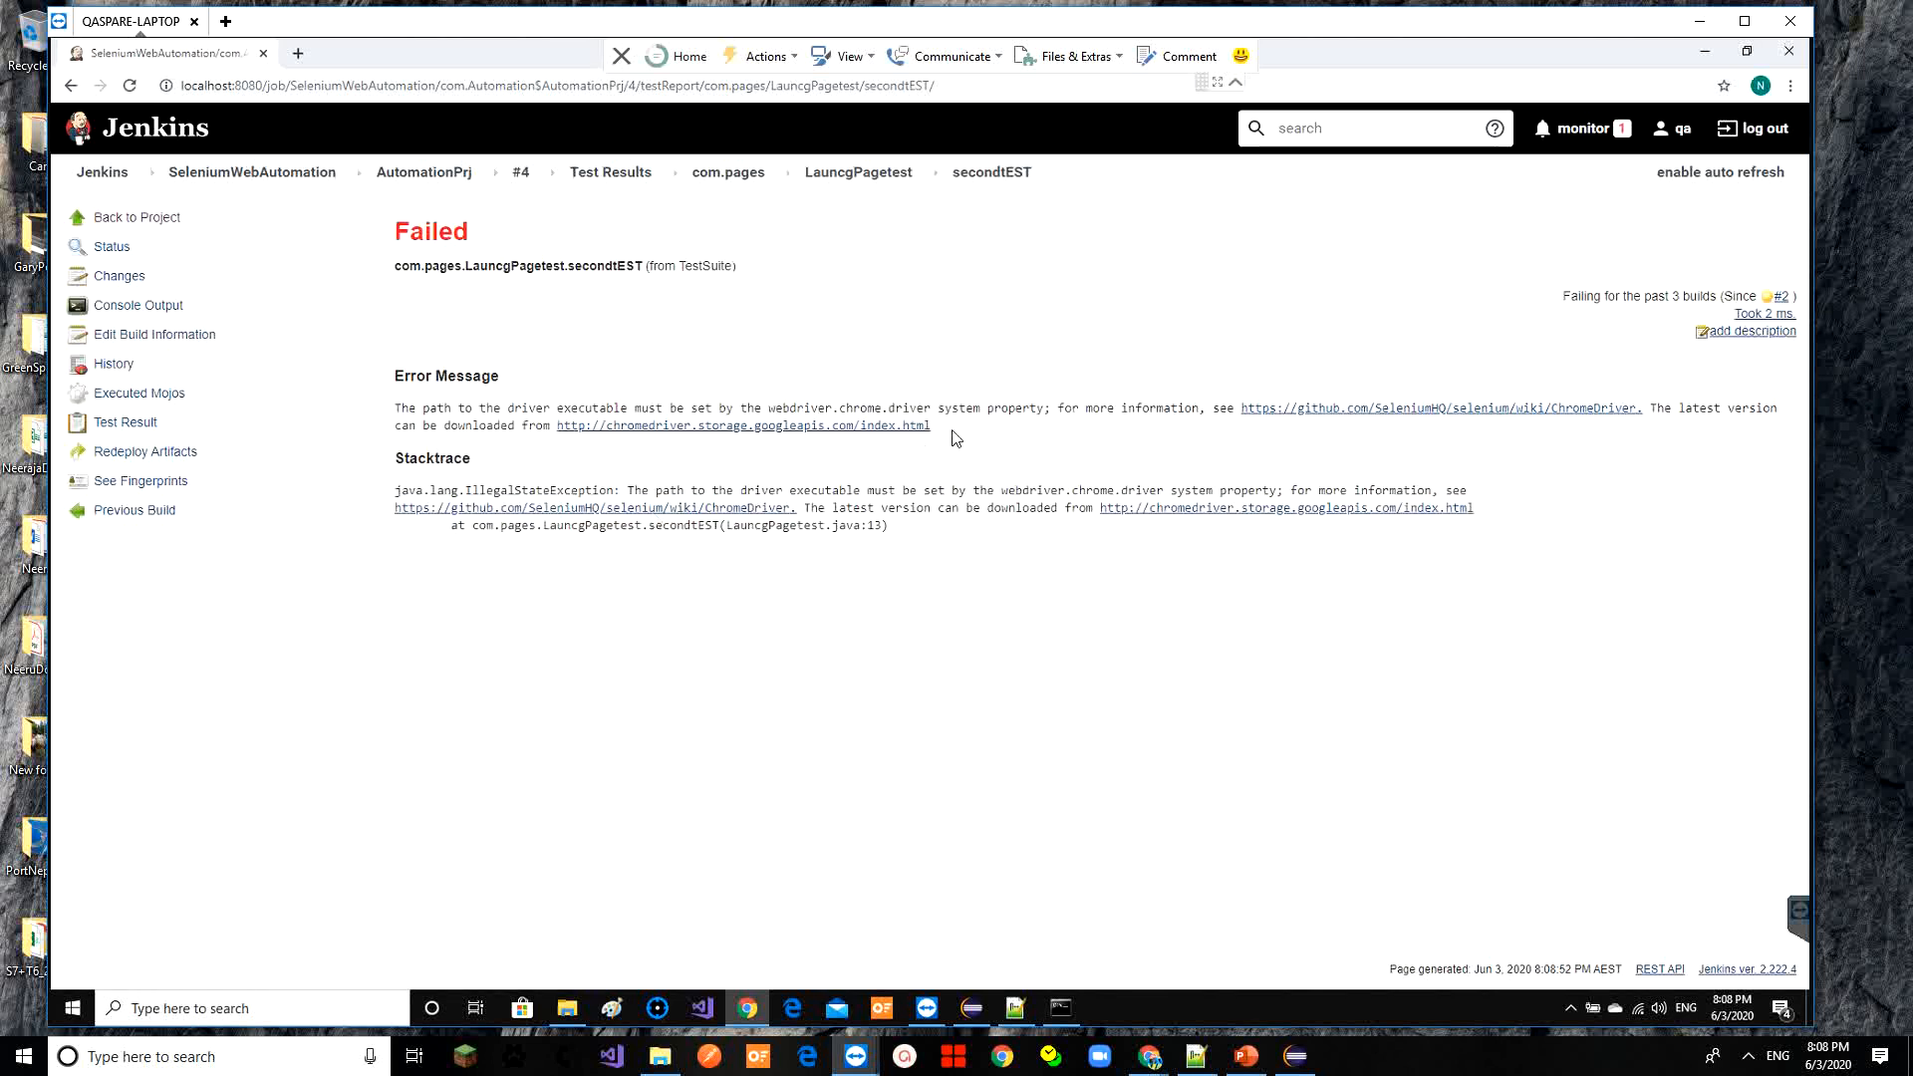
left_click_drag(952, 429, 386, 421)
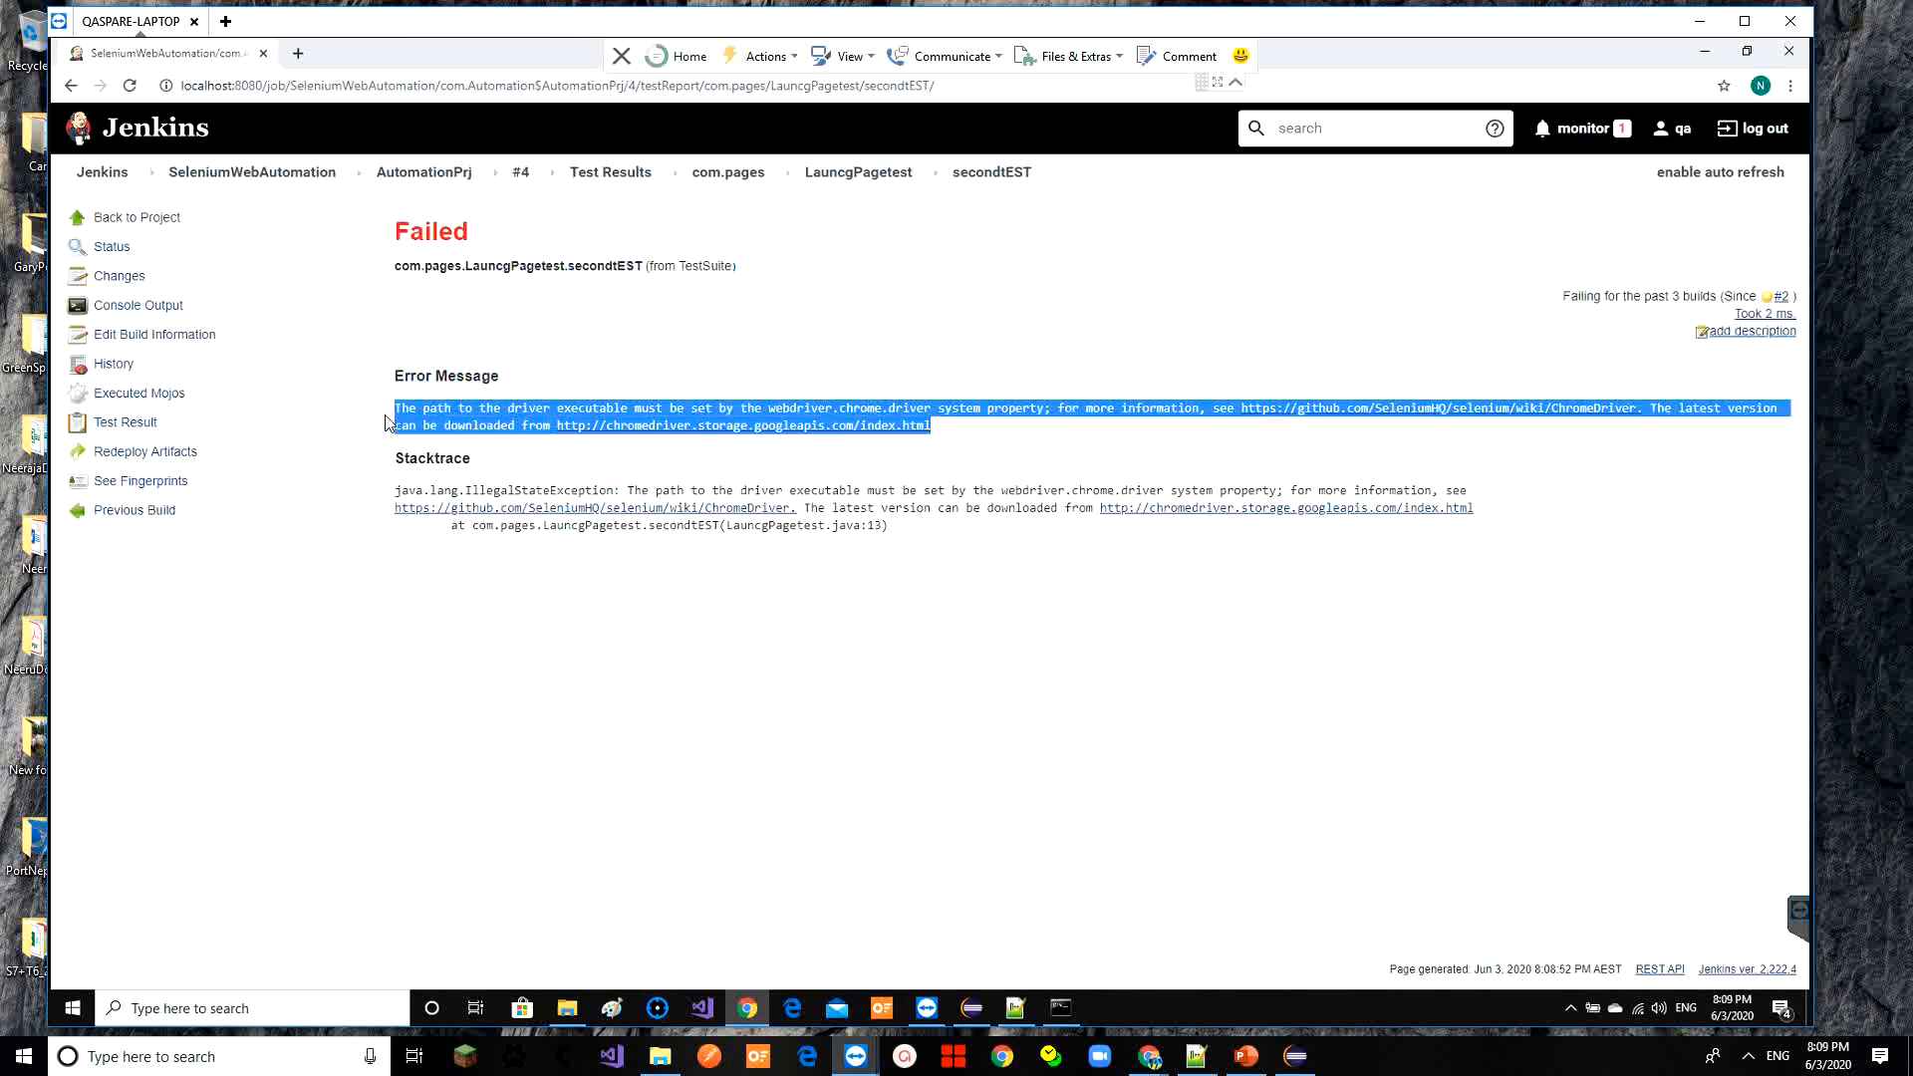
left_click(128, 424)
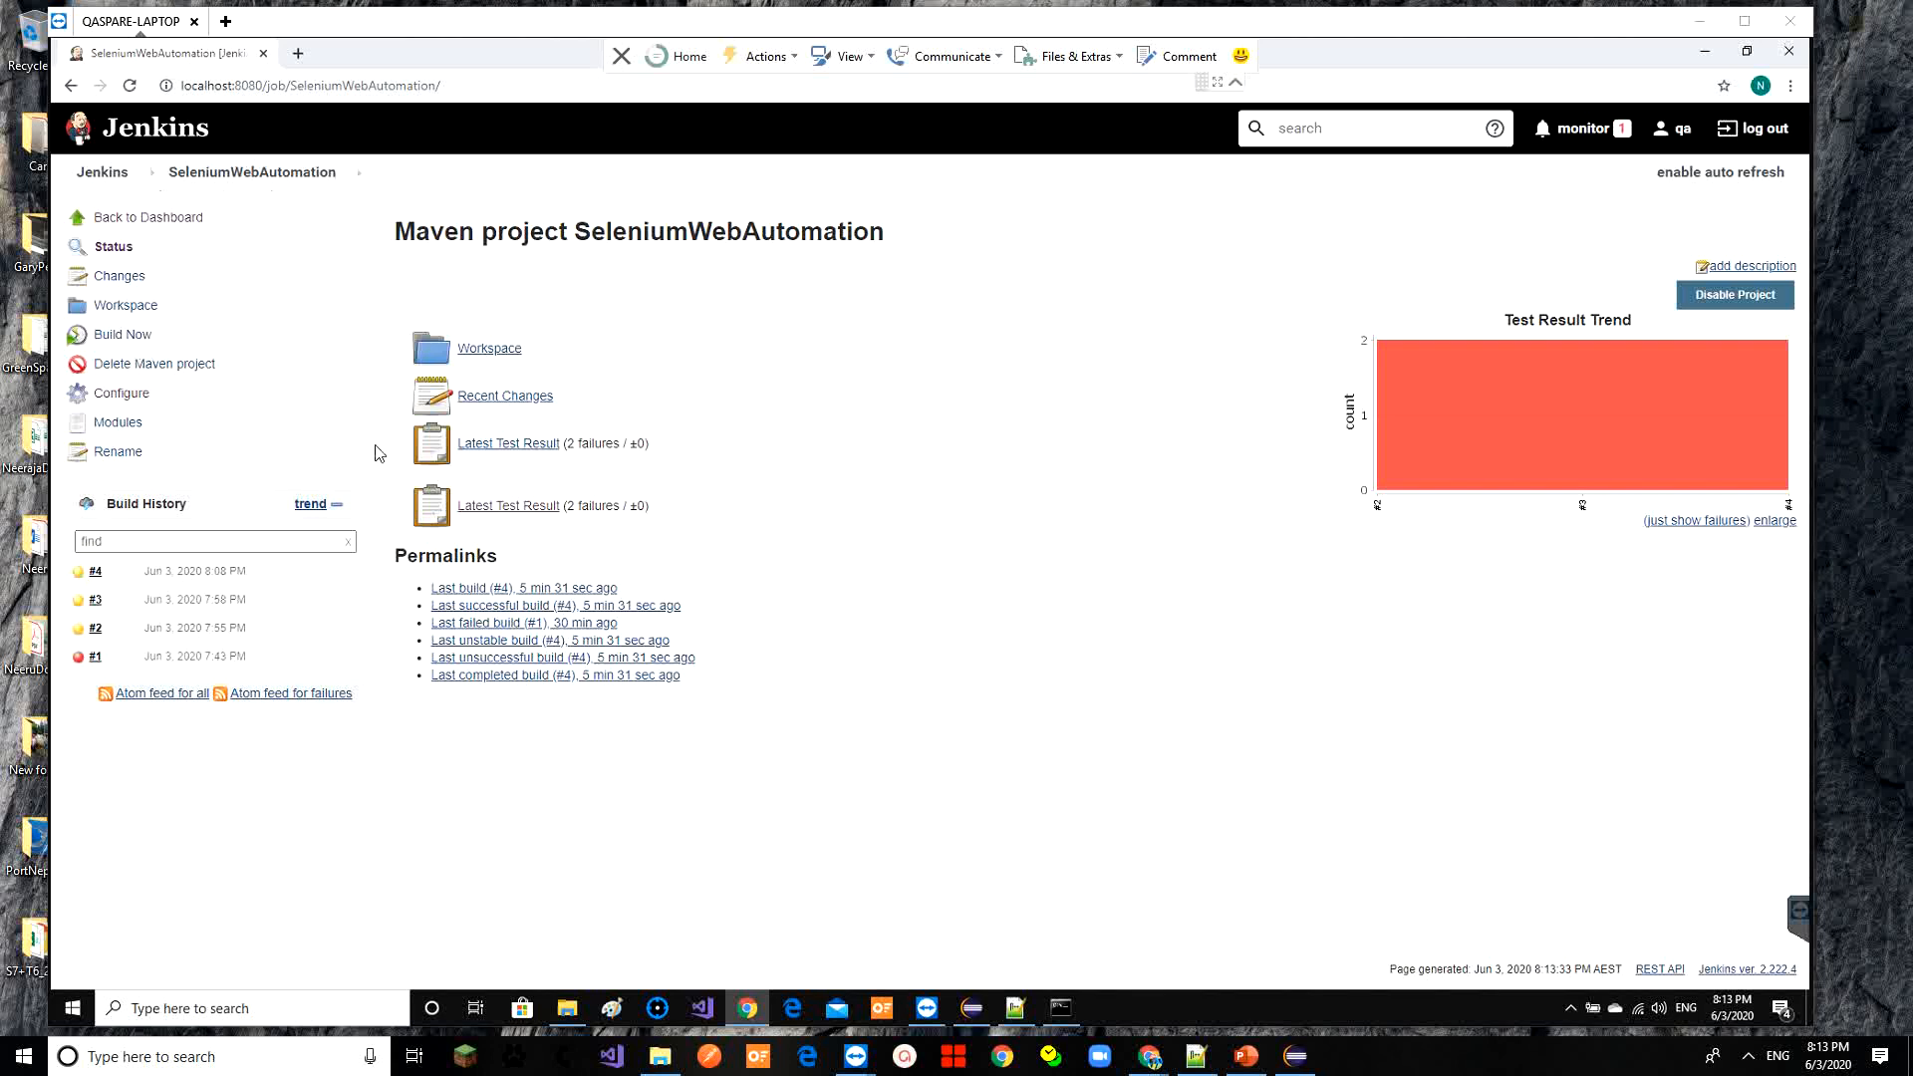
left_click(980, 1011)
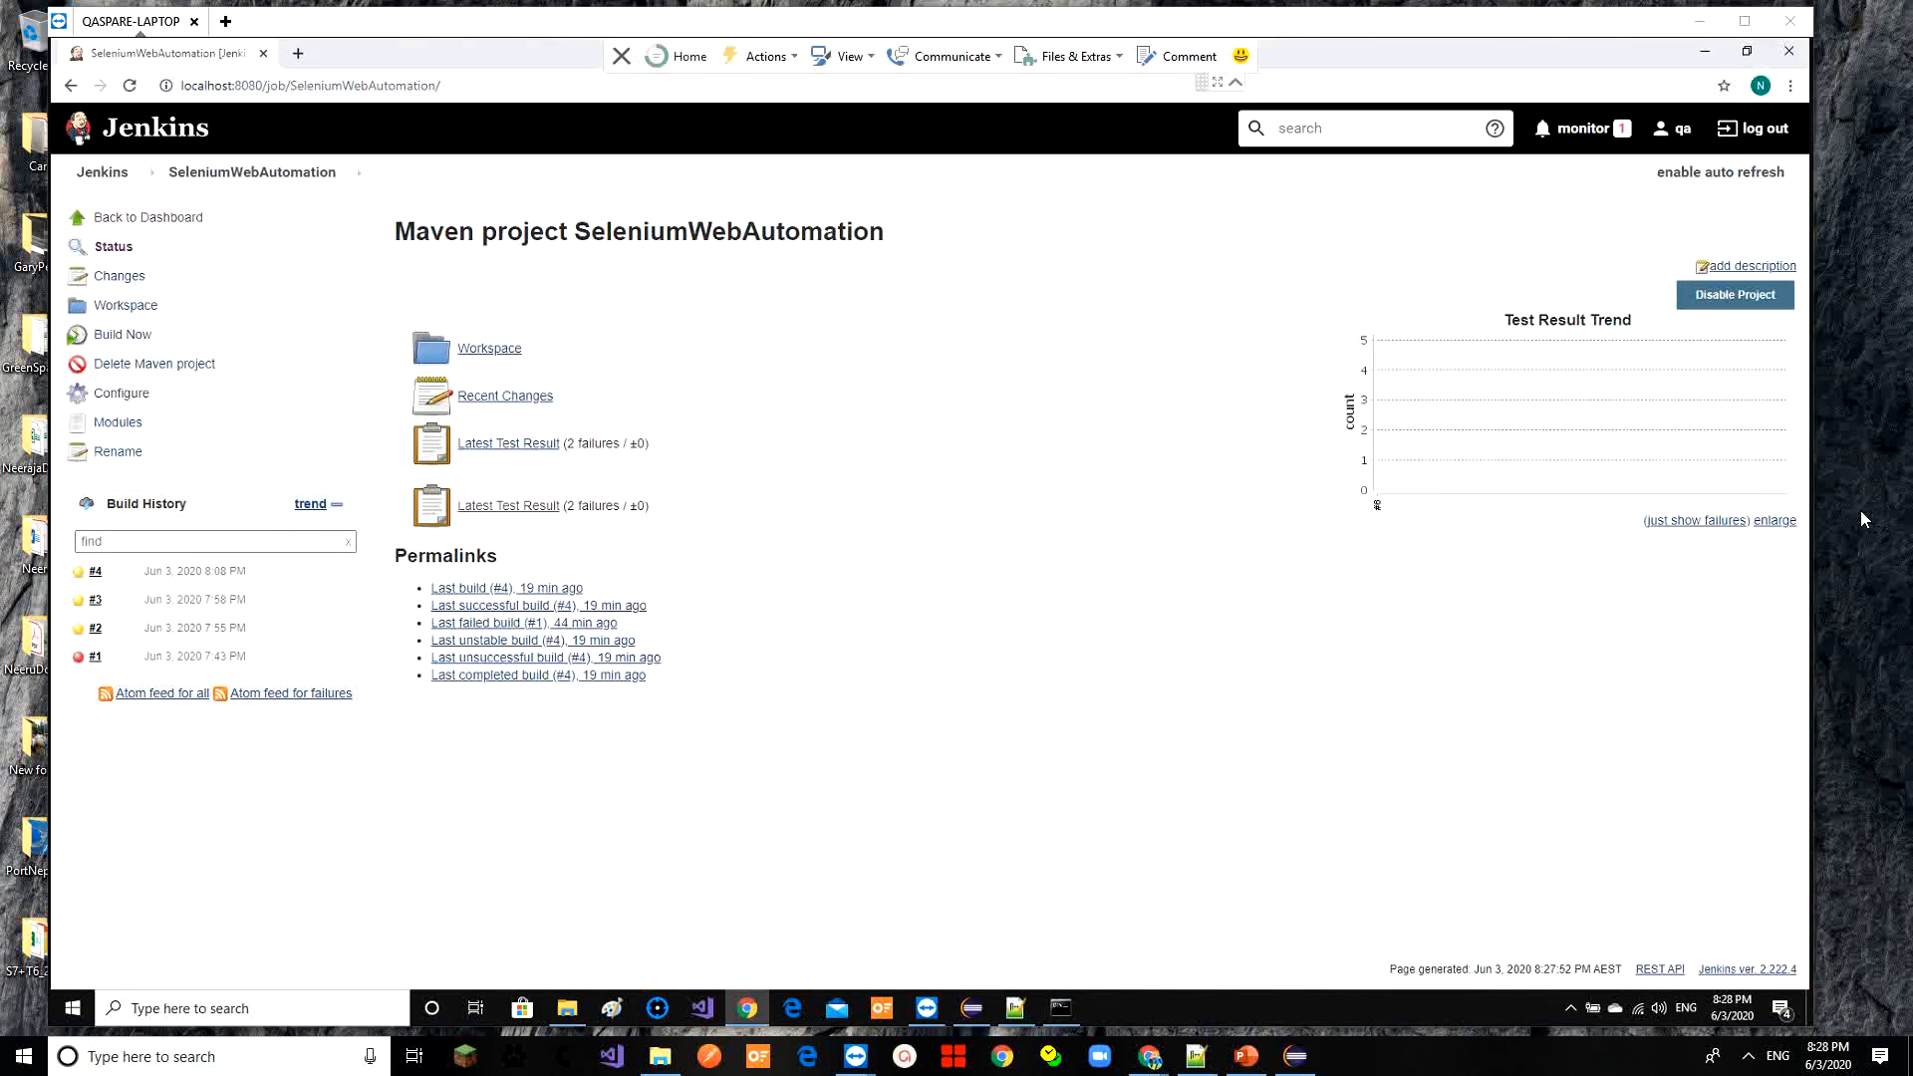
left_click(972, 1009)
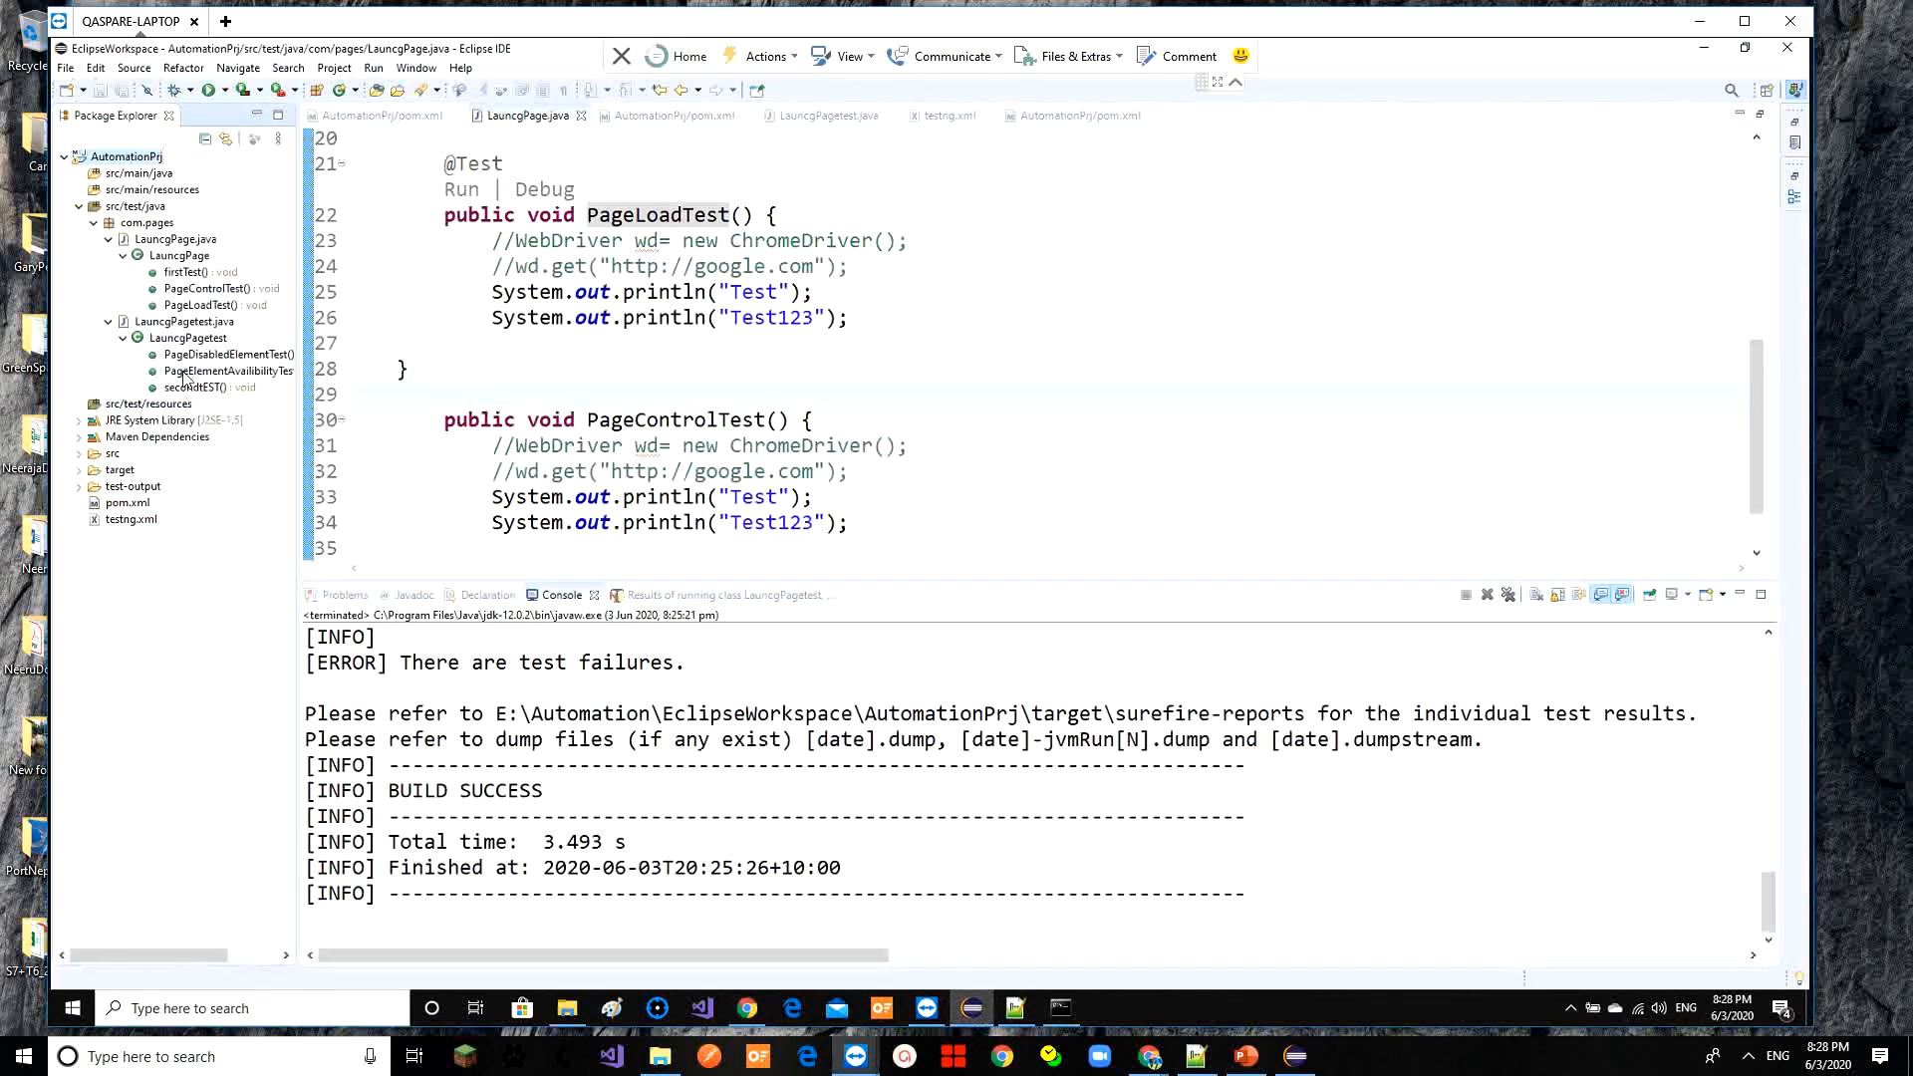
Minimize Eclipse to reveal the Jenkins SeleniumWebAutomation project page with builds #1–#4
left_click(1704, 48)
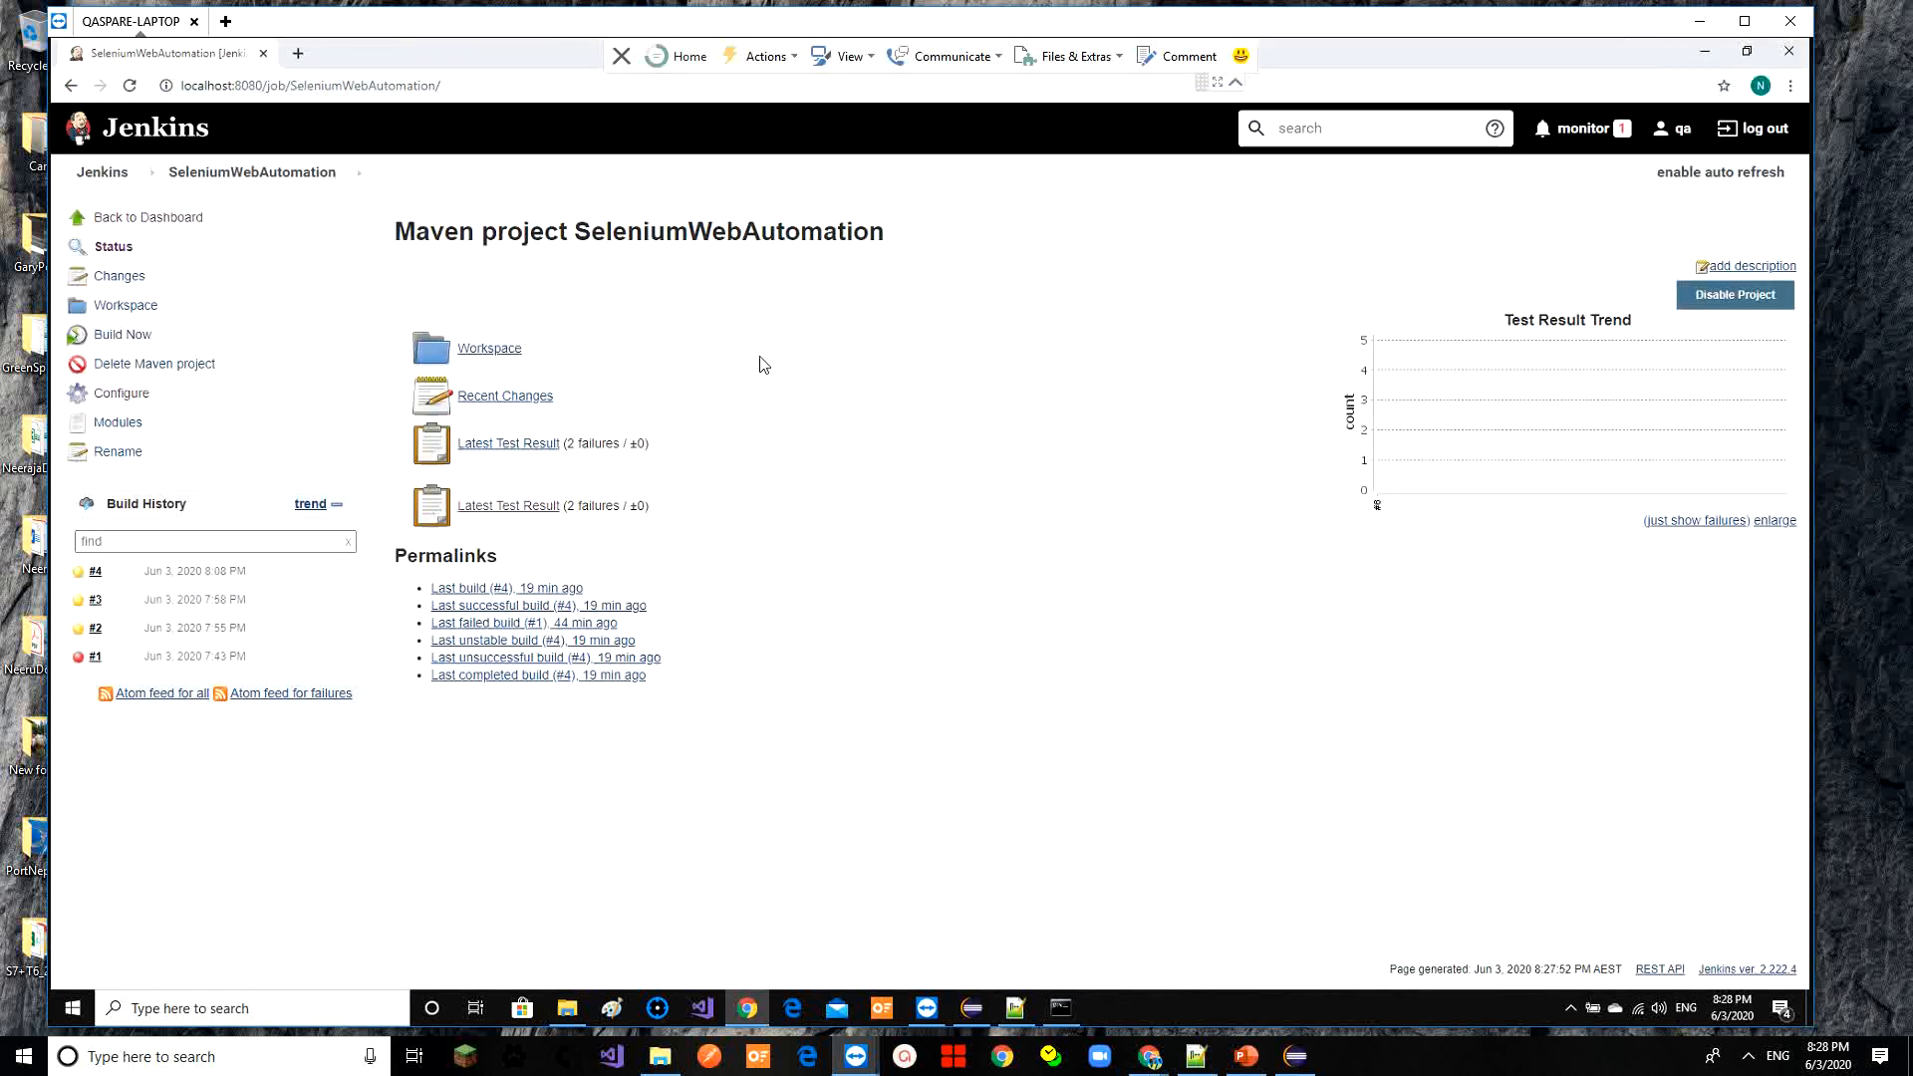
Start build #7 of SeleniumWebAutomation and open its console log
left_click(131, 339)
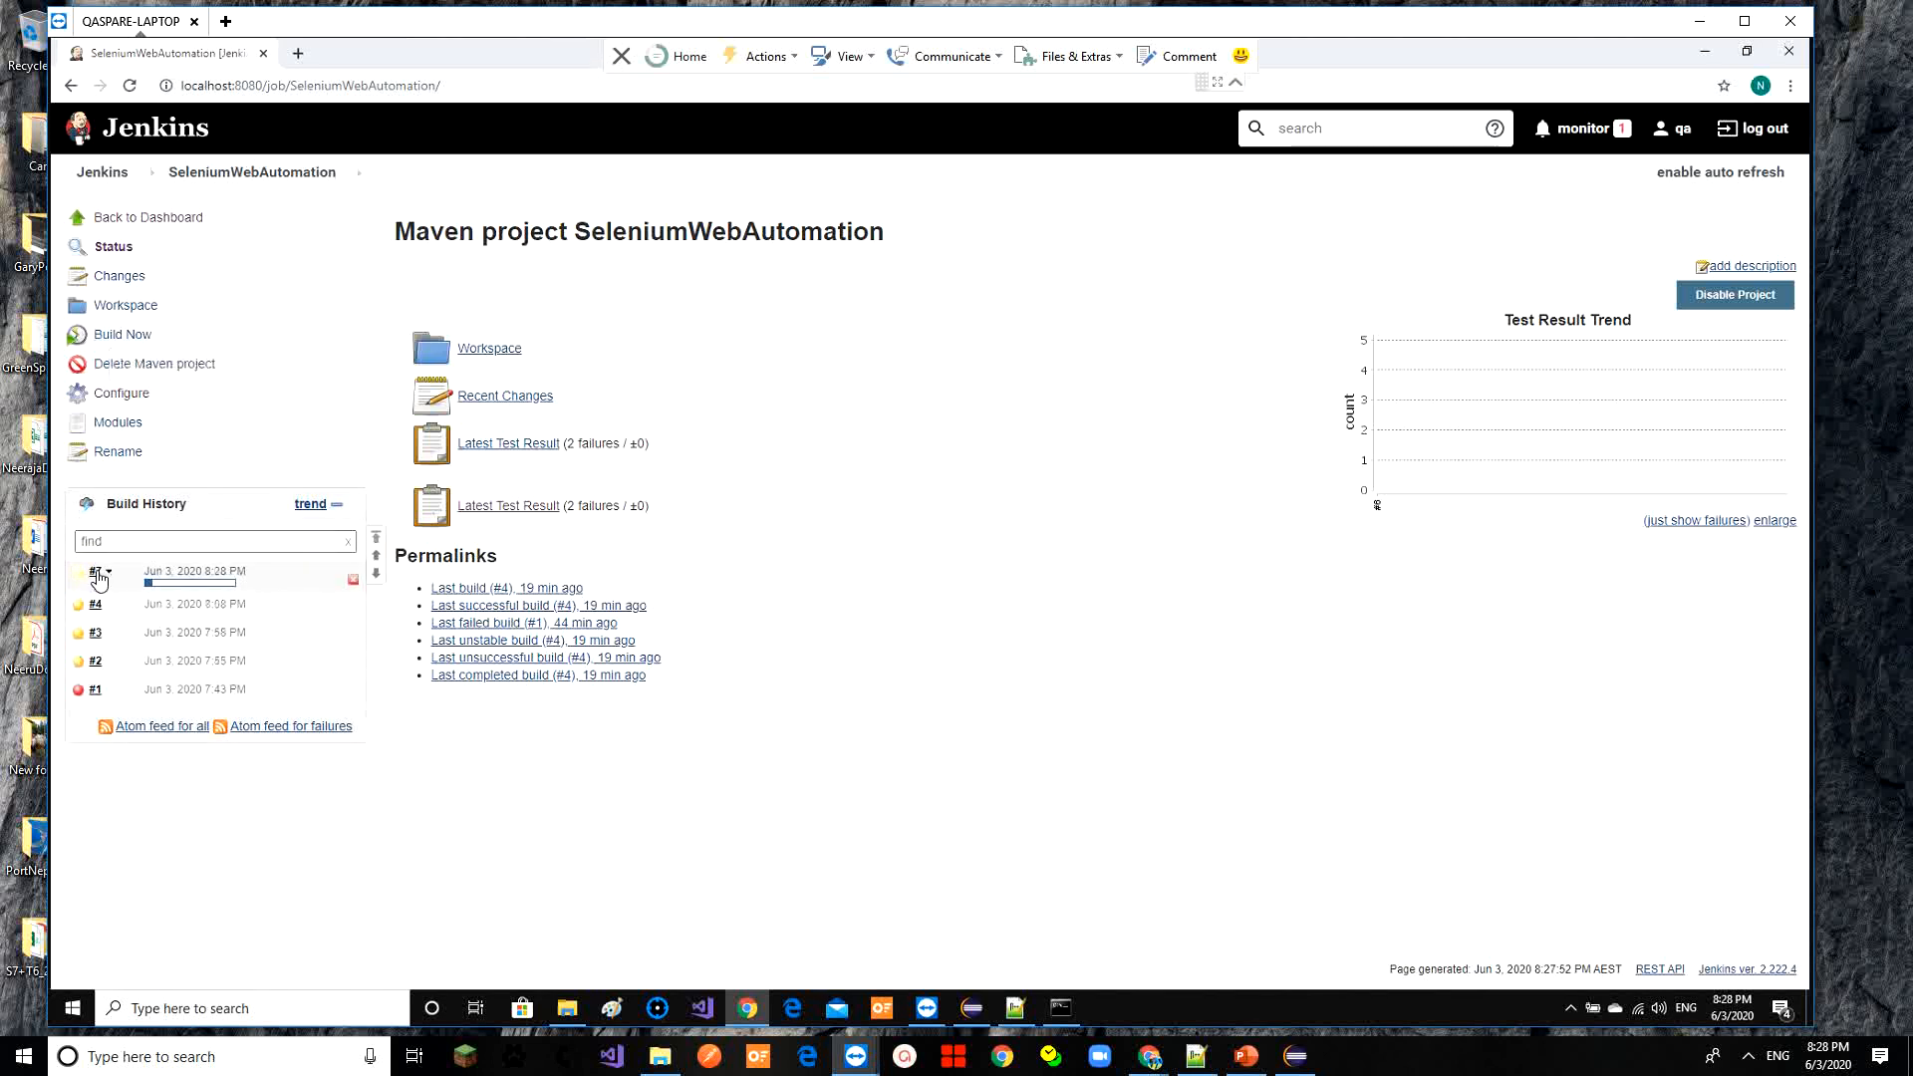
left_click(95, 572)
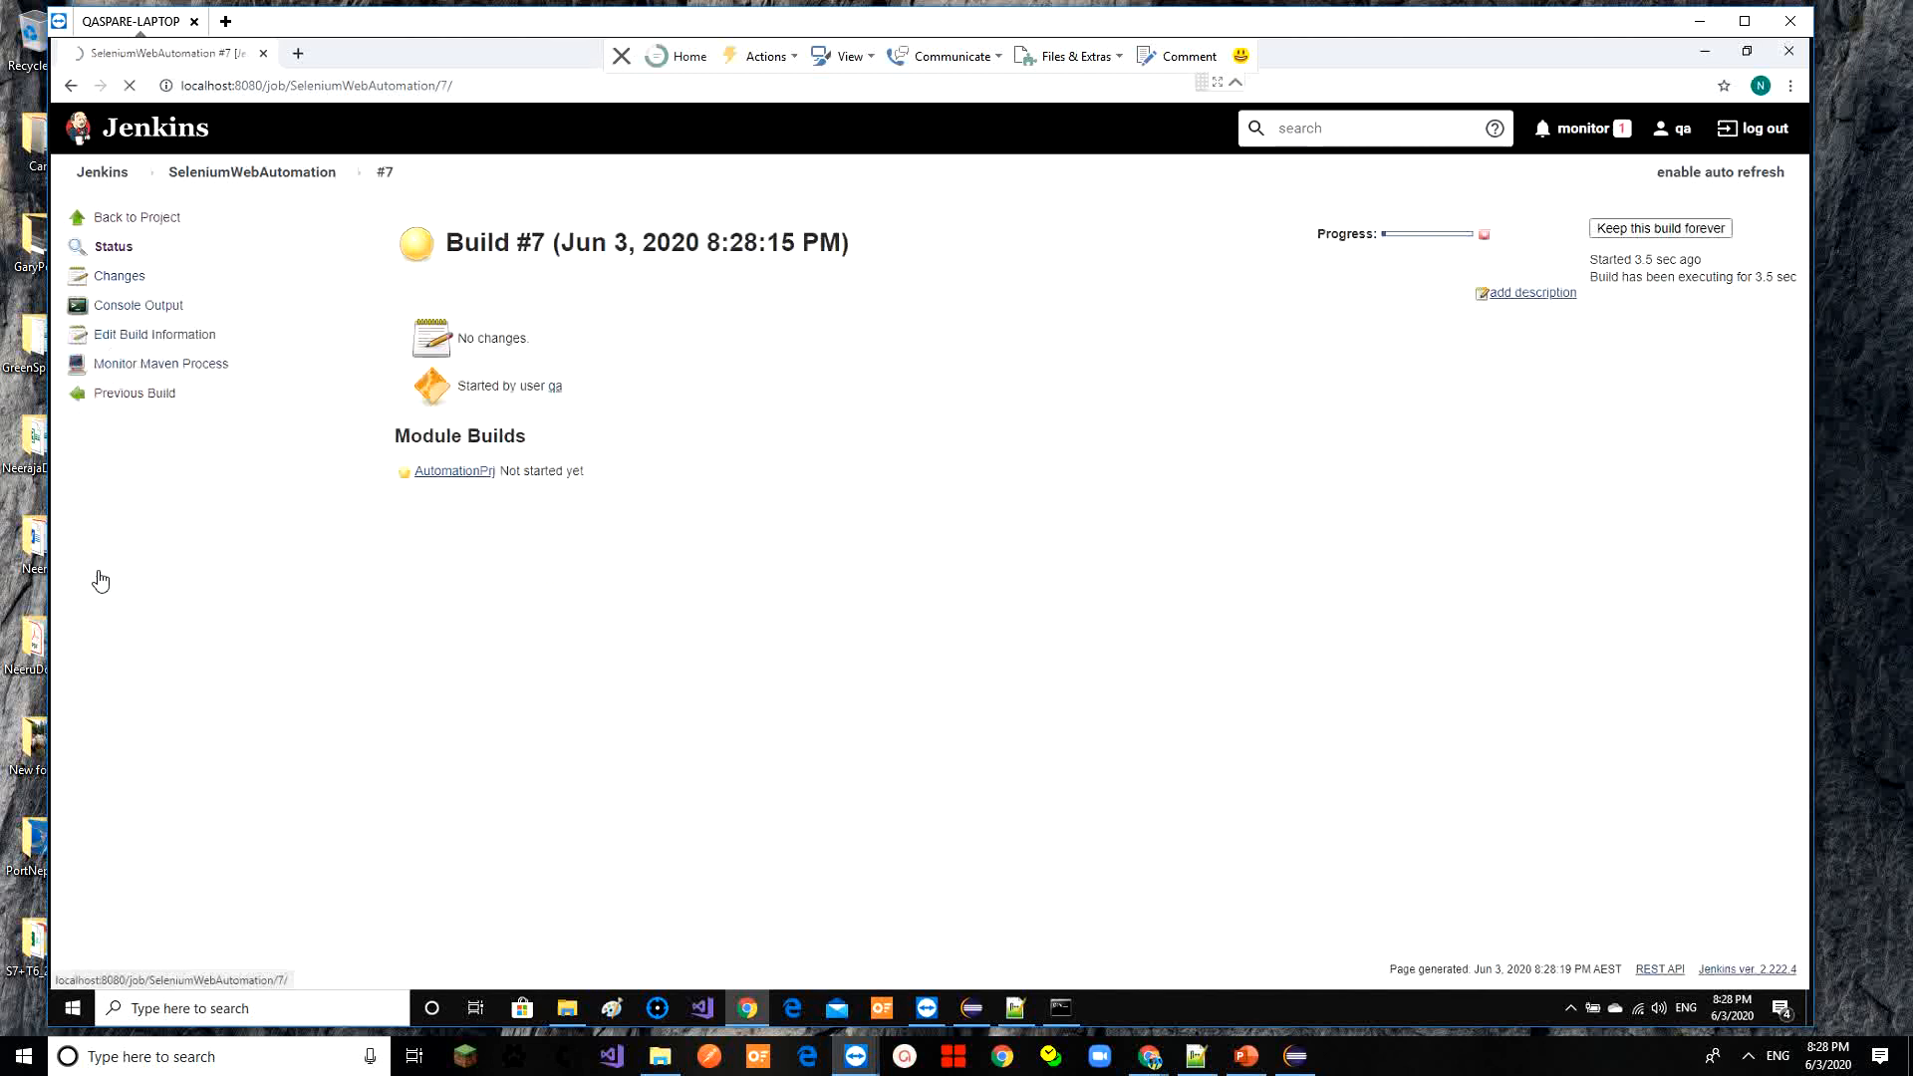
left_click(152, 308)
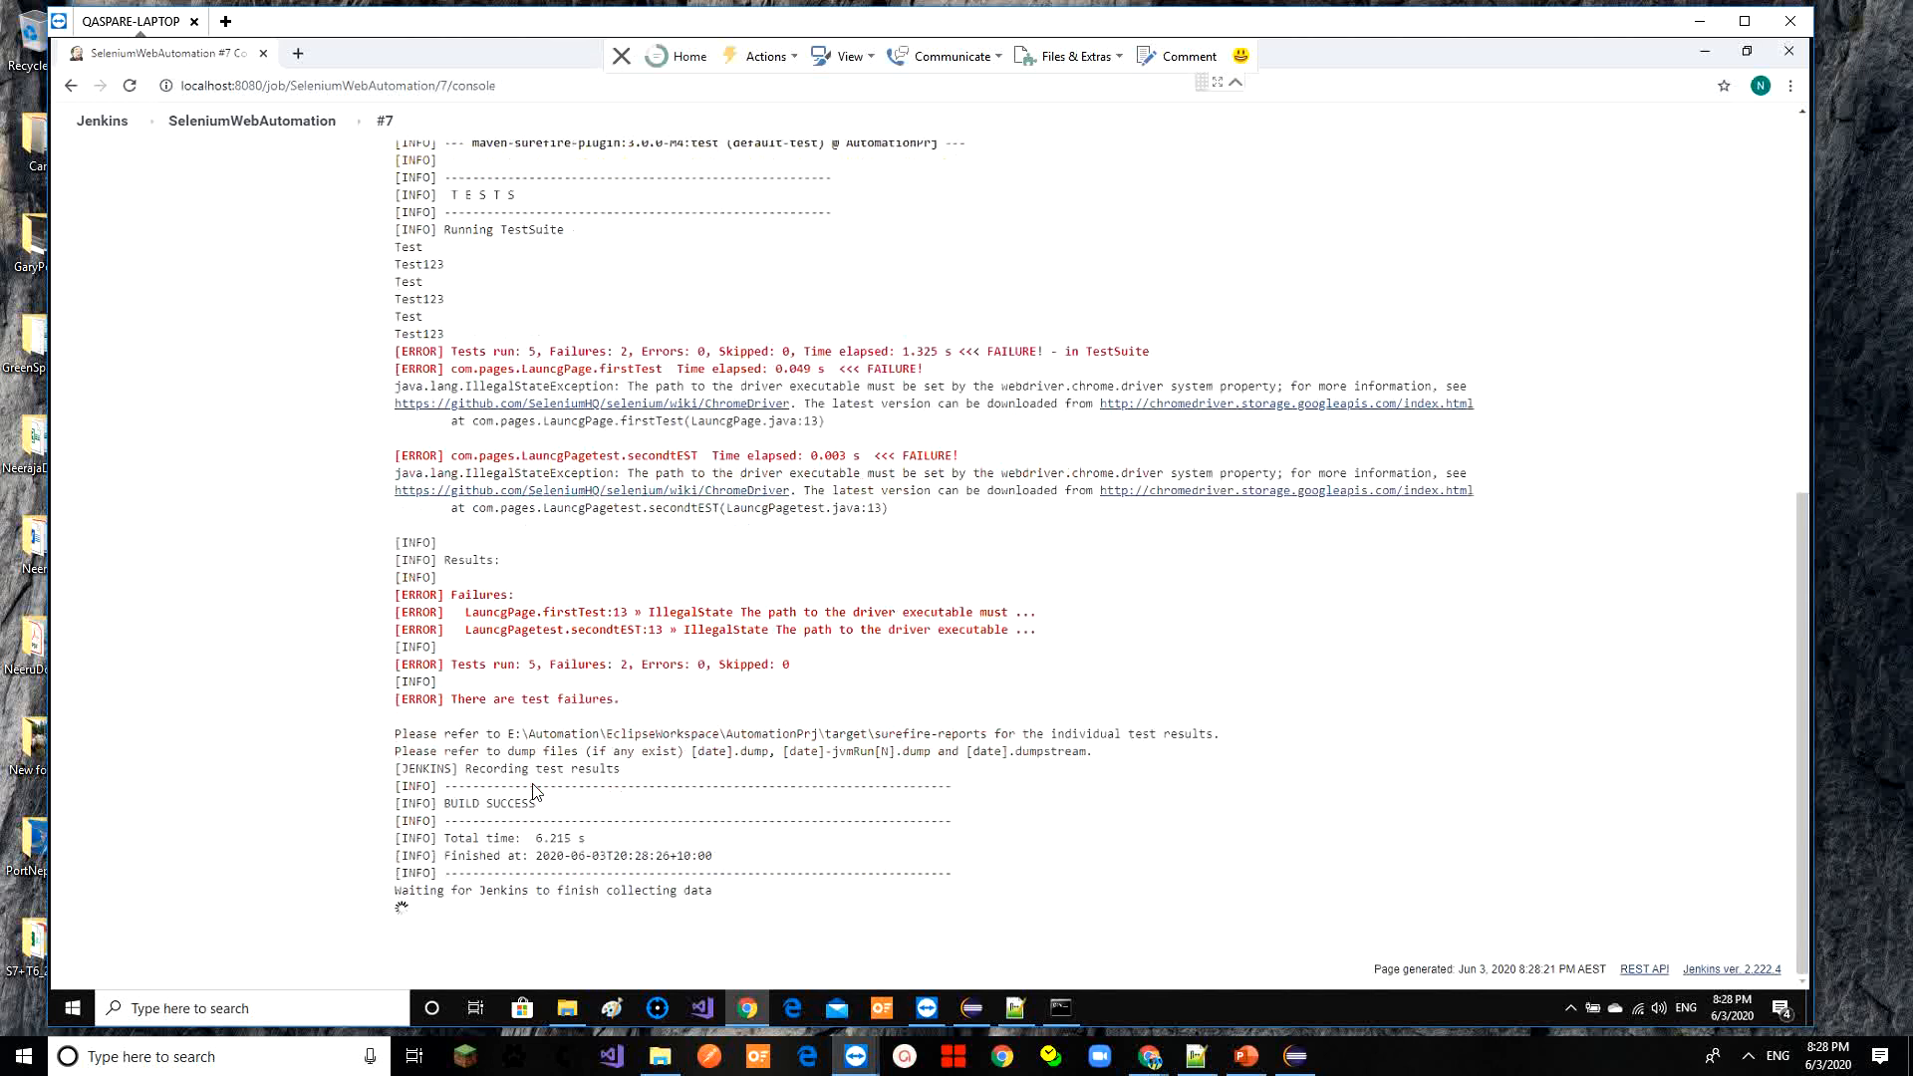
Highlight the BUILD SUCCESS line and the 5 tests run, 2 failures summary, then return to the project page
left_click_drag(538, 805, 446, 803)
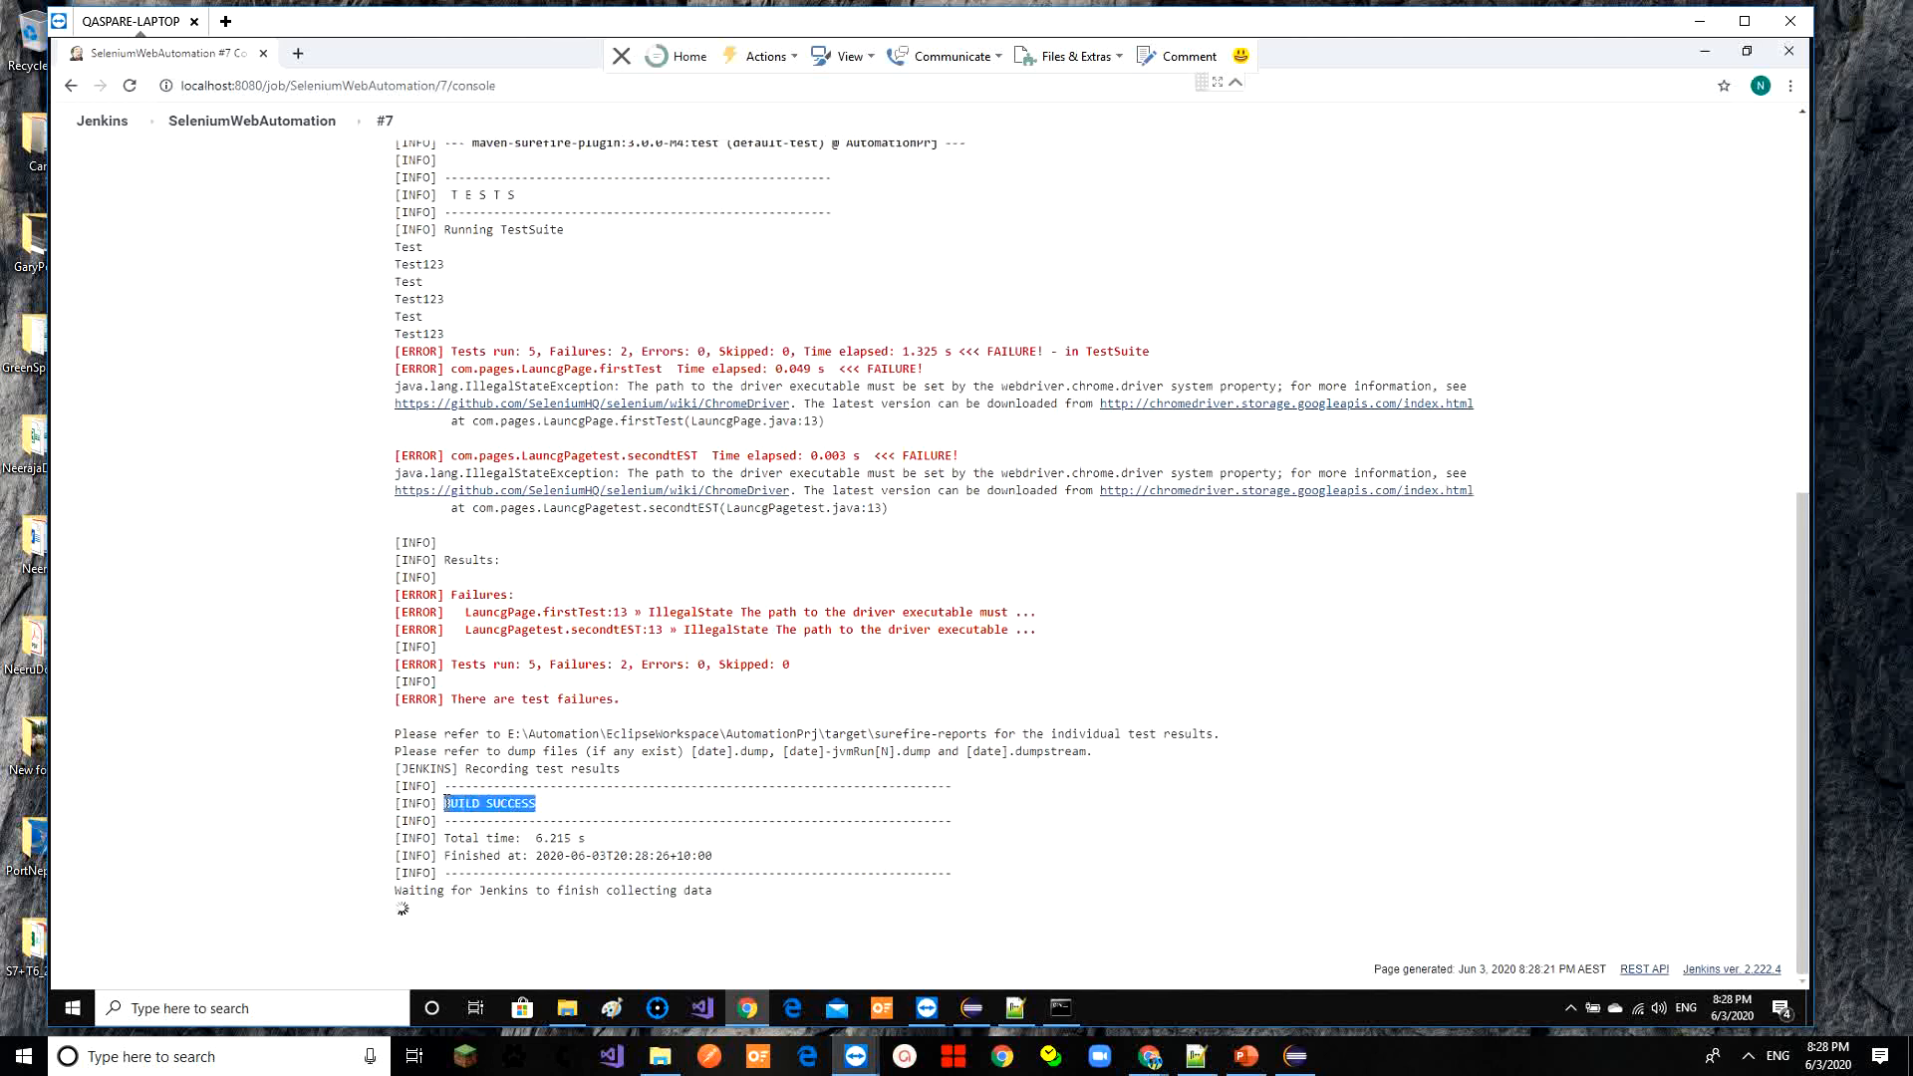
left_click_drag(537, 665, 472, 665)
left_click_drag(627, 664, 556, 665)
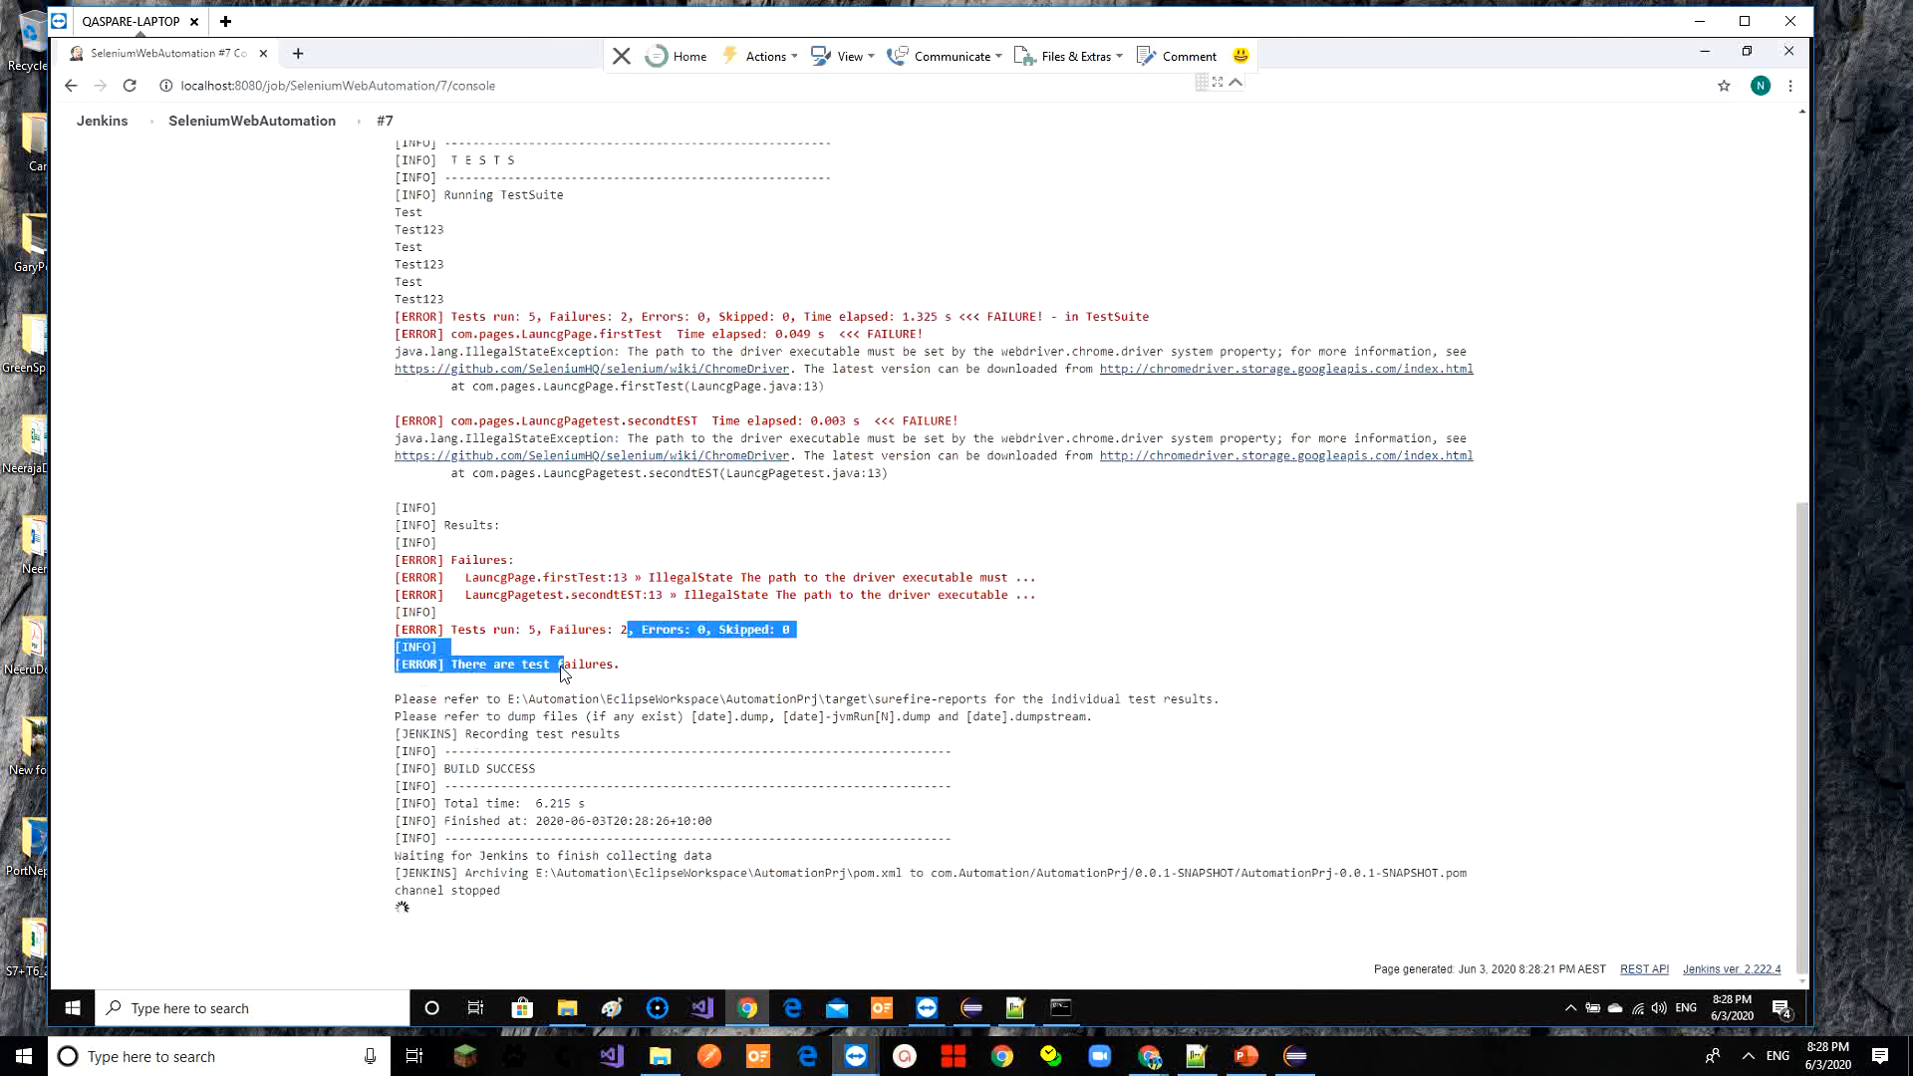
left_click(984, 732)
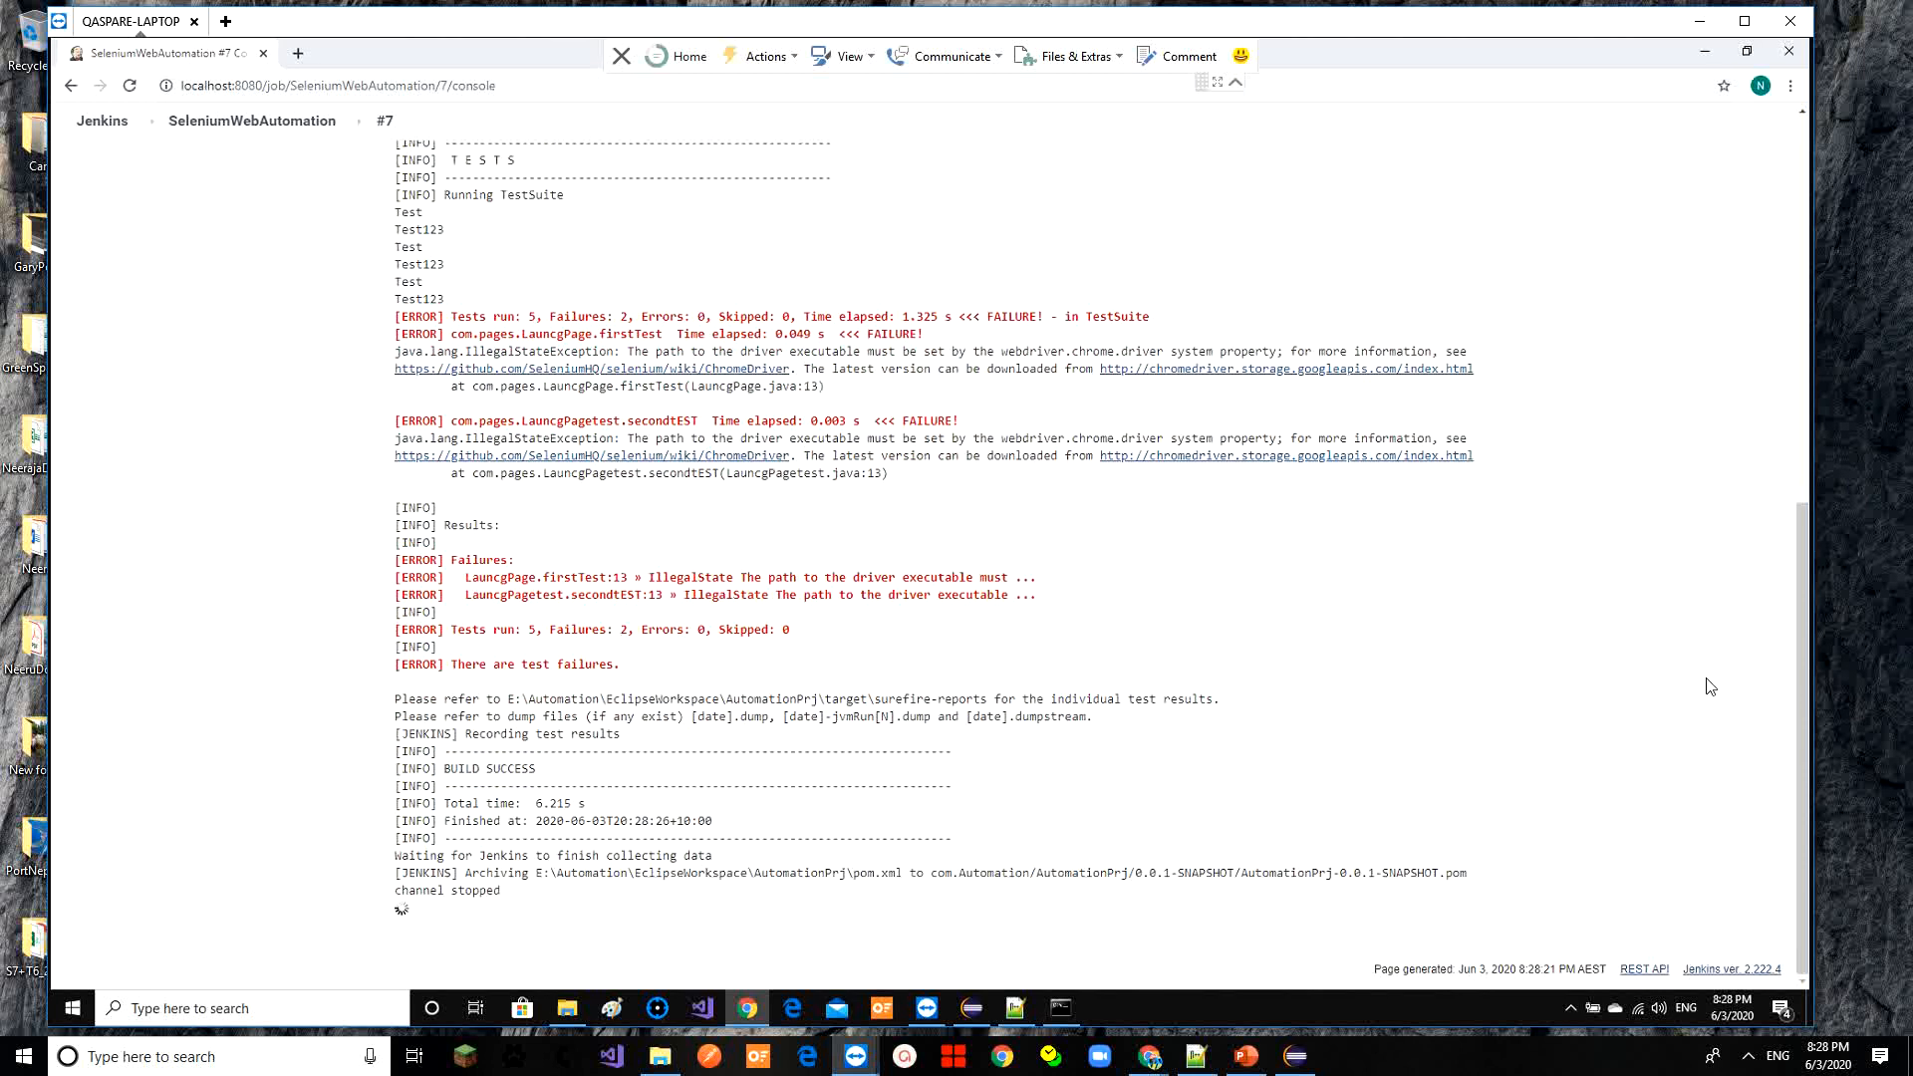
left_click_drag(1802, 703, 1747, 346)
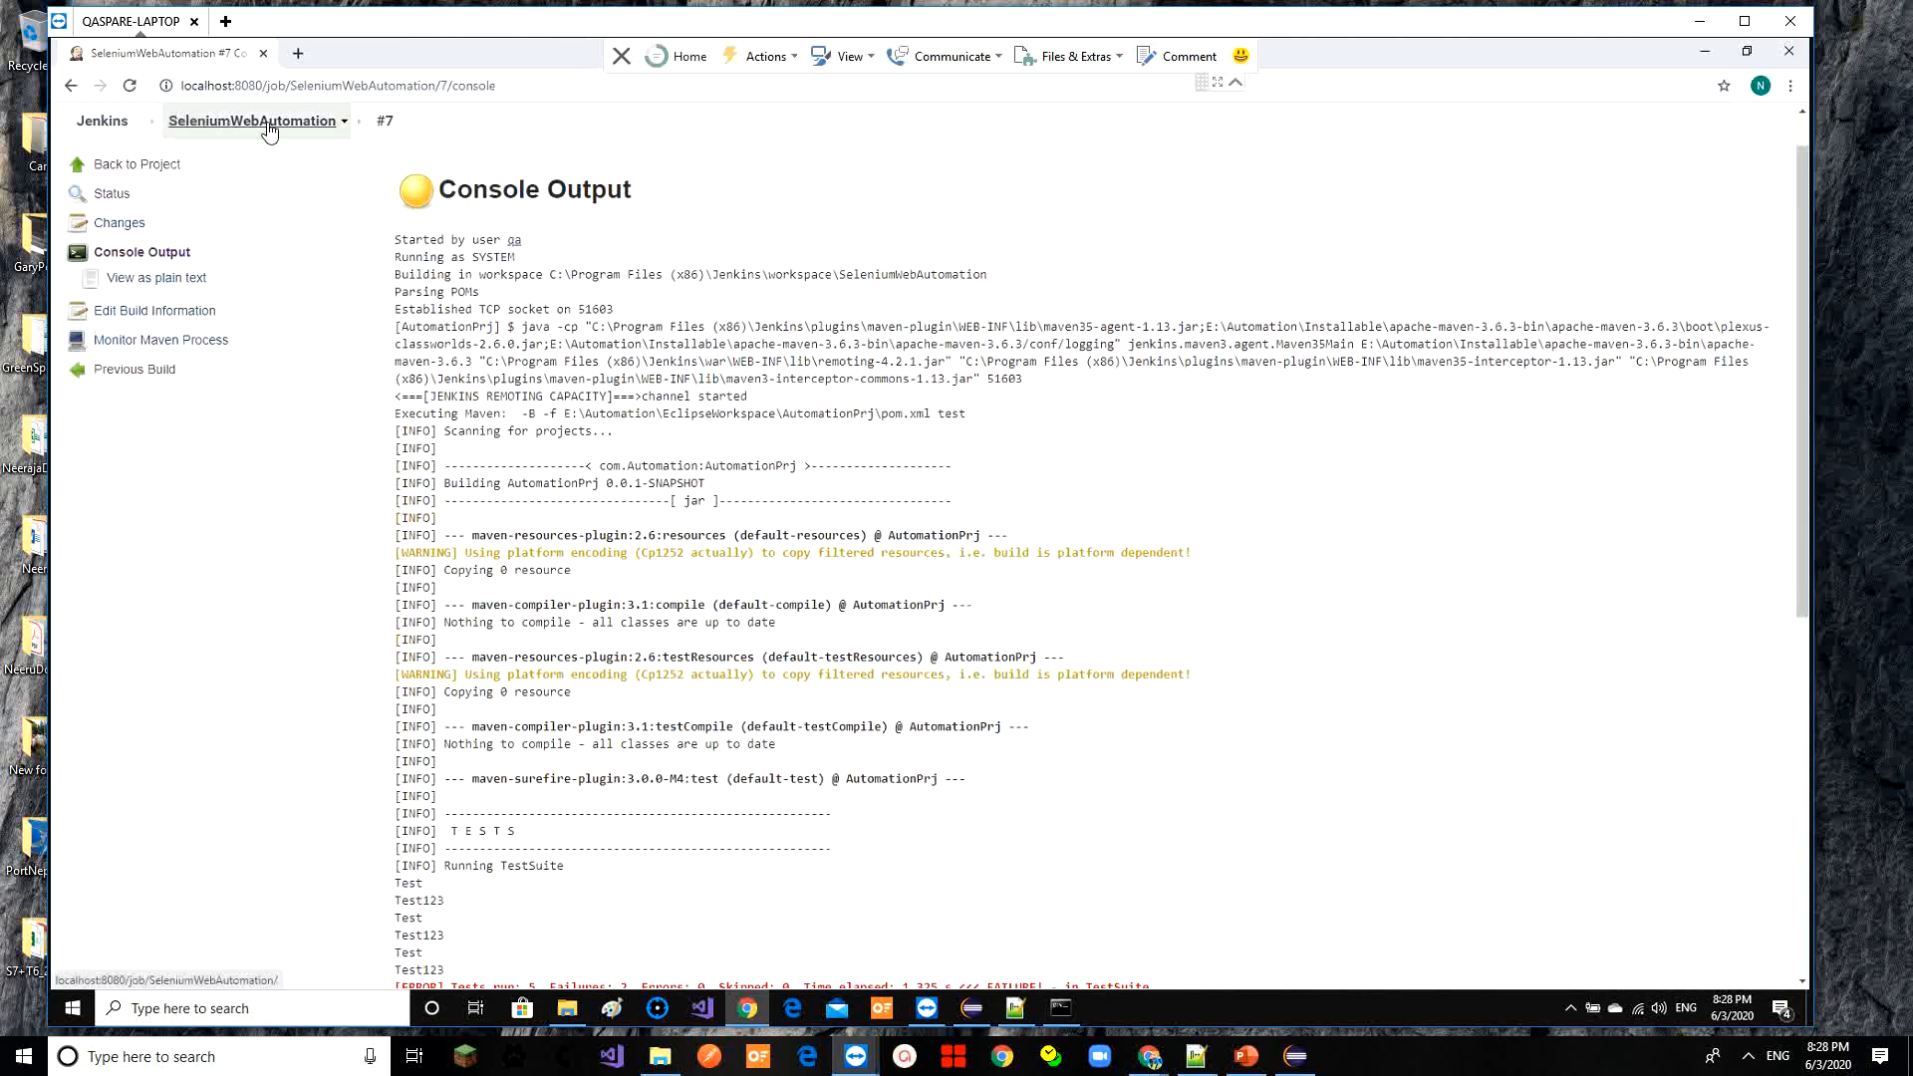
left_click(199, 123)
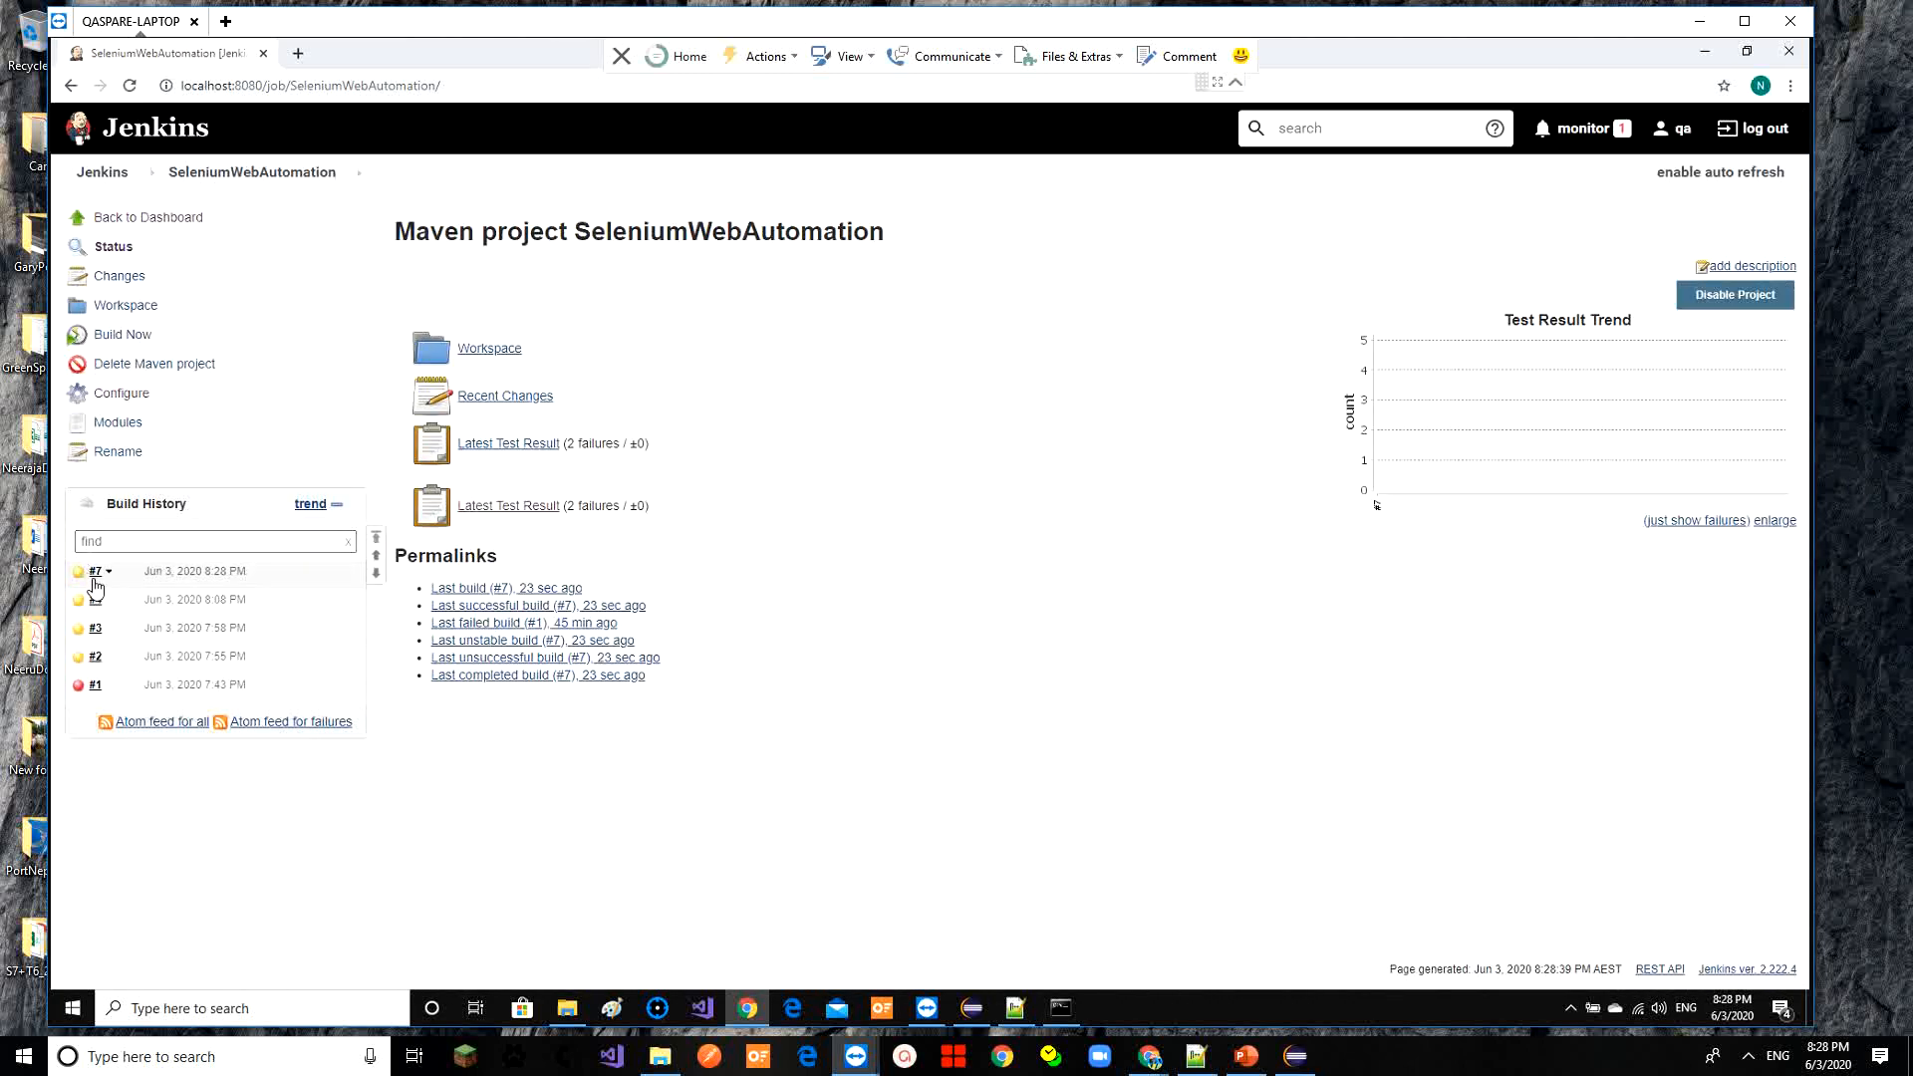
left_click(530, 515)
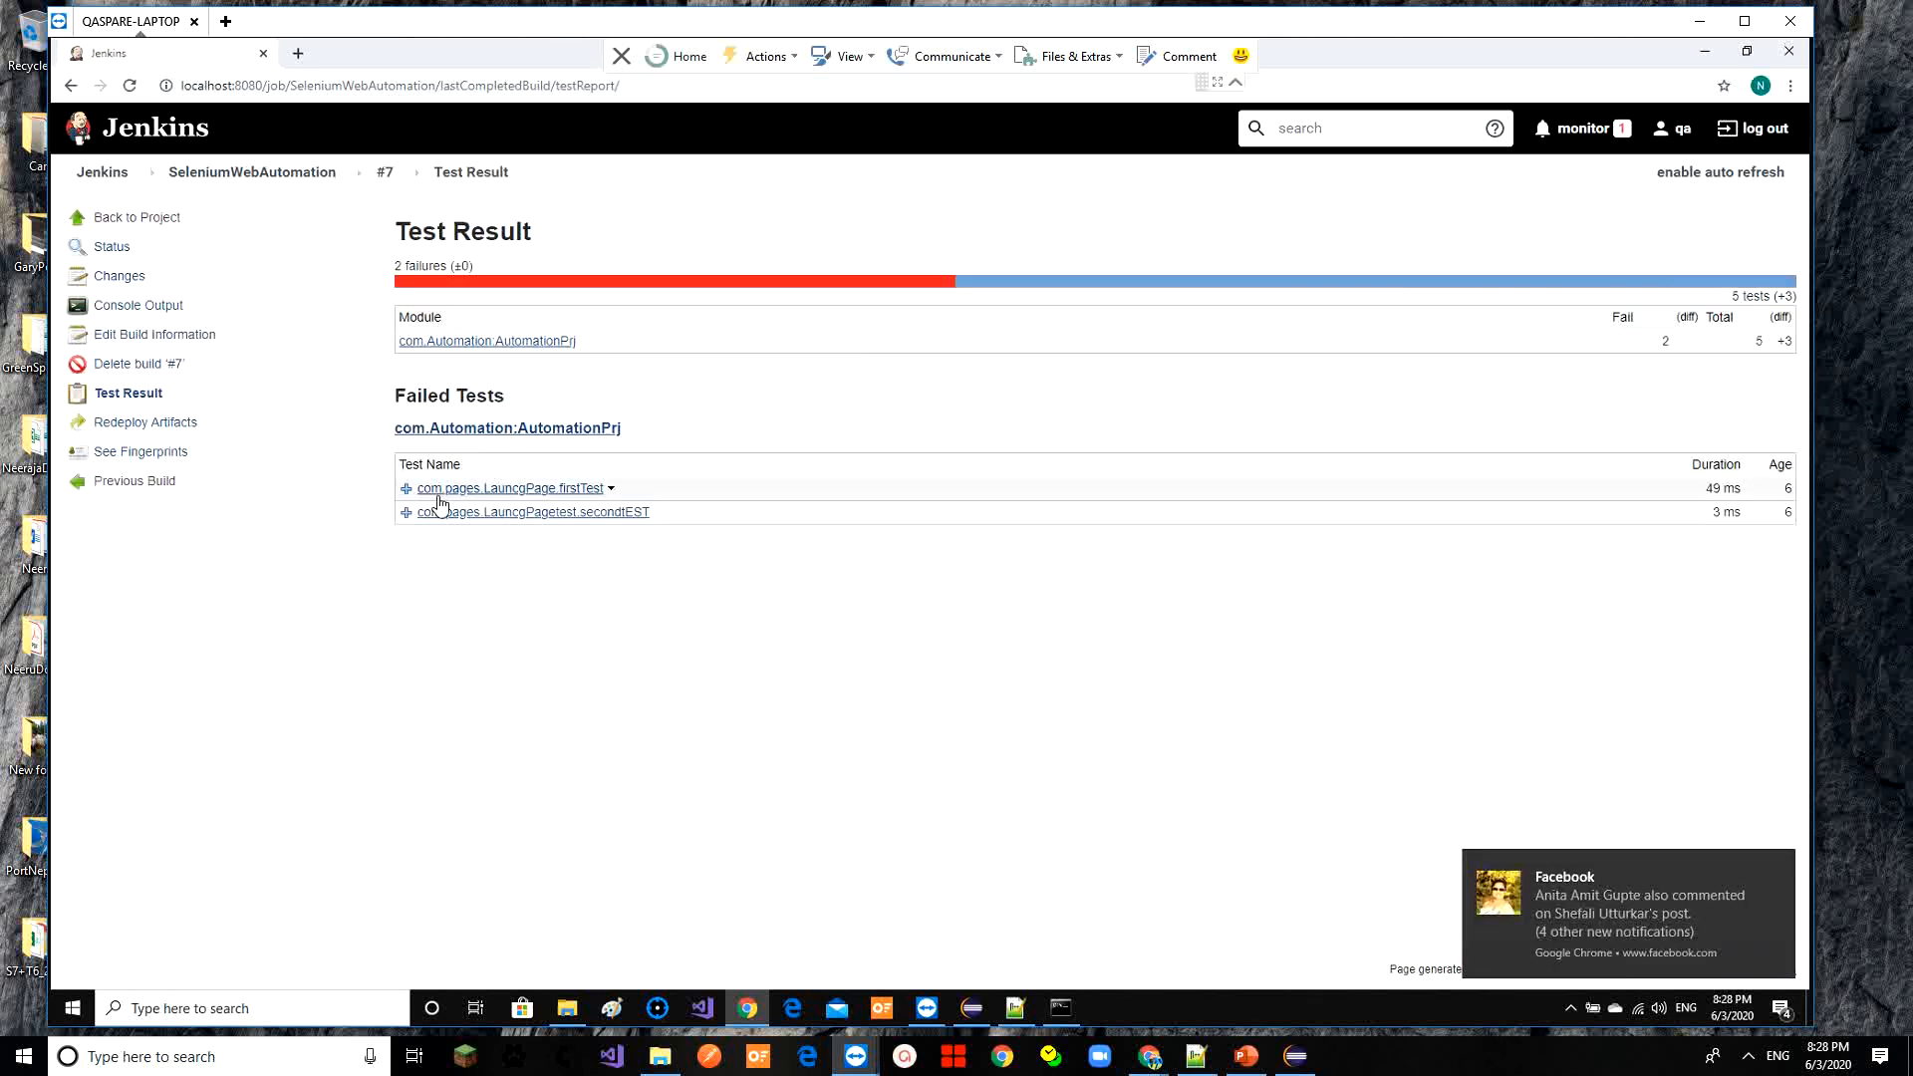
left_click(406, 512)
left_click(406, 491)
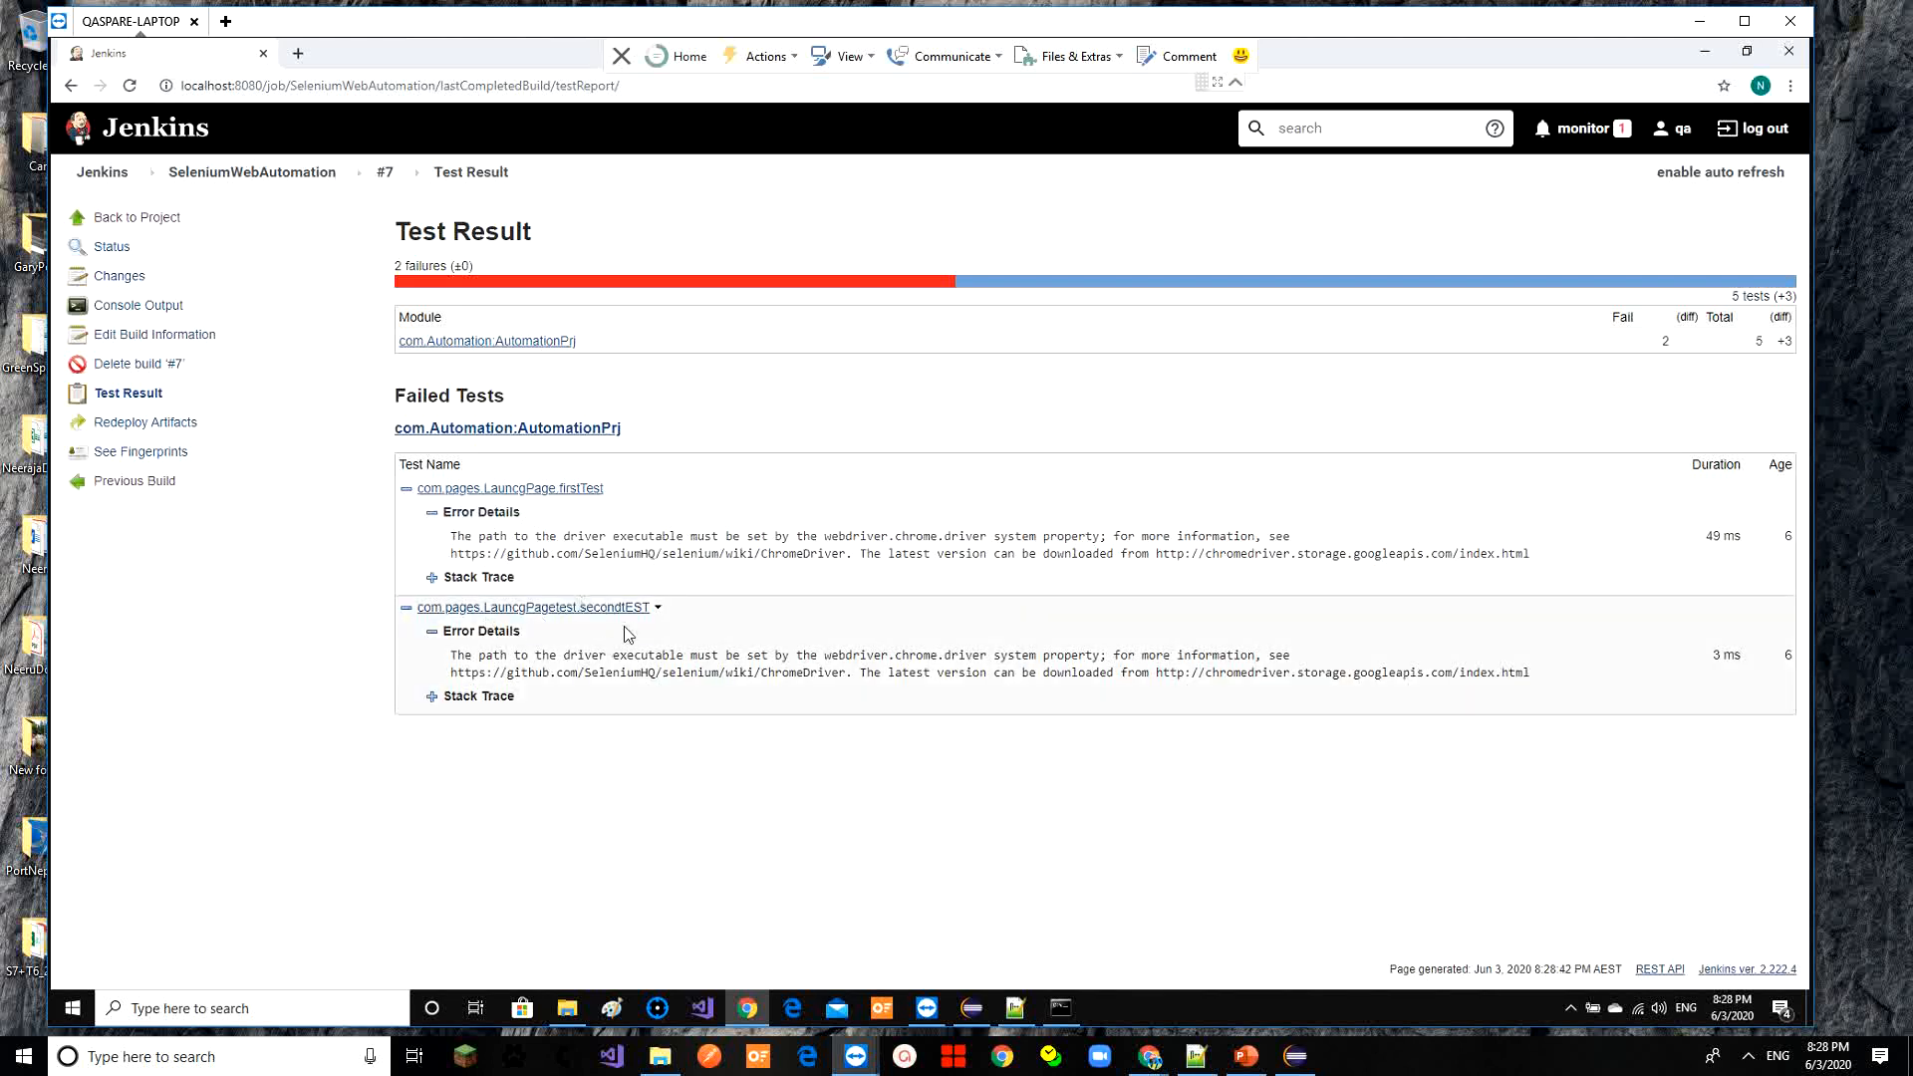
left_click(574, 429)
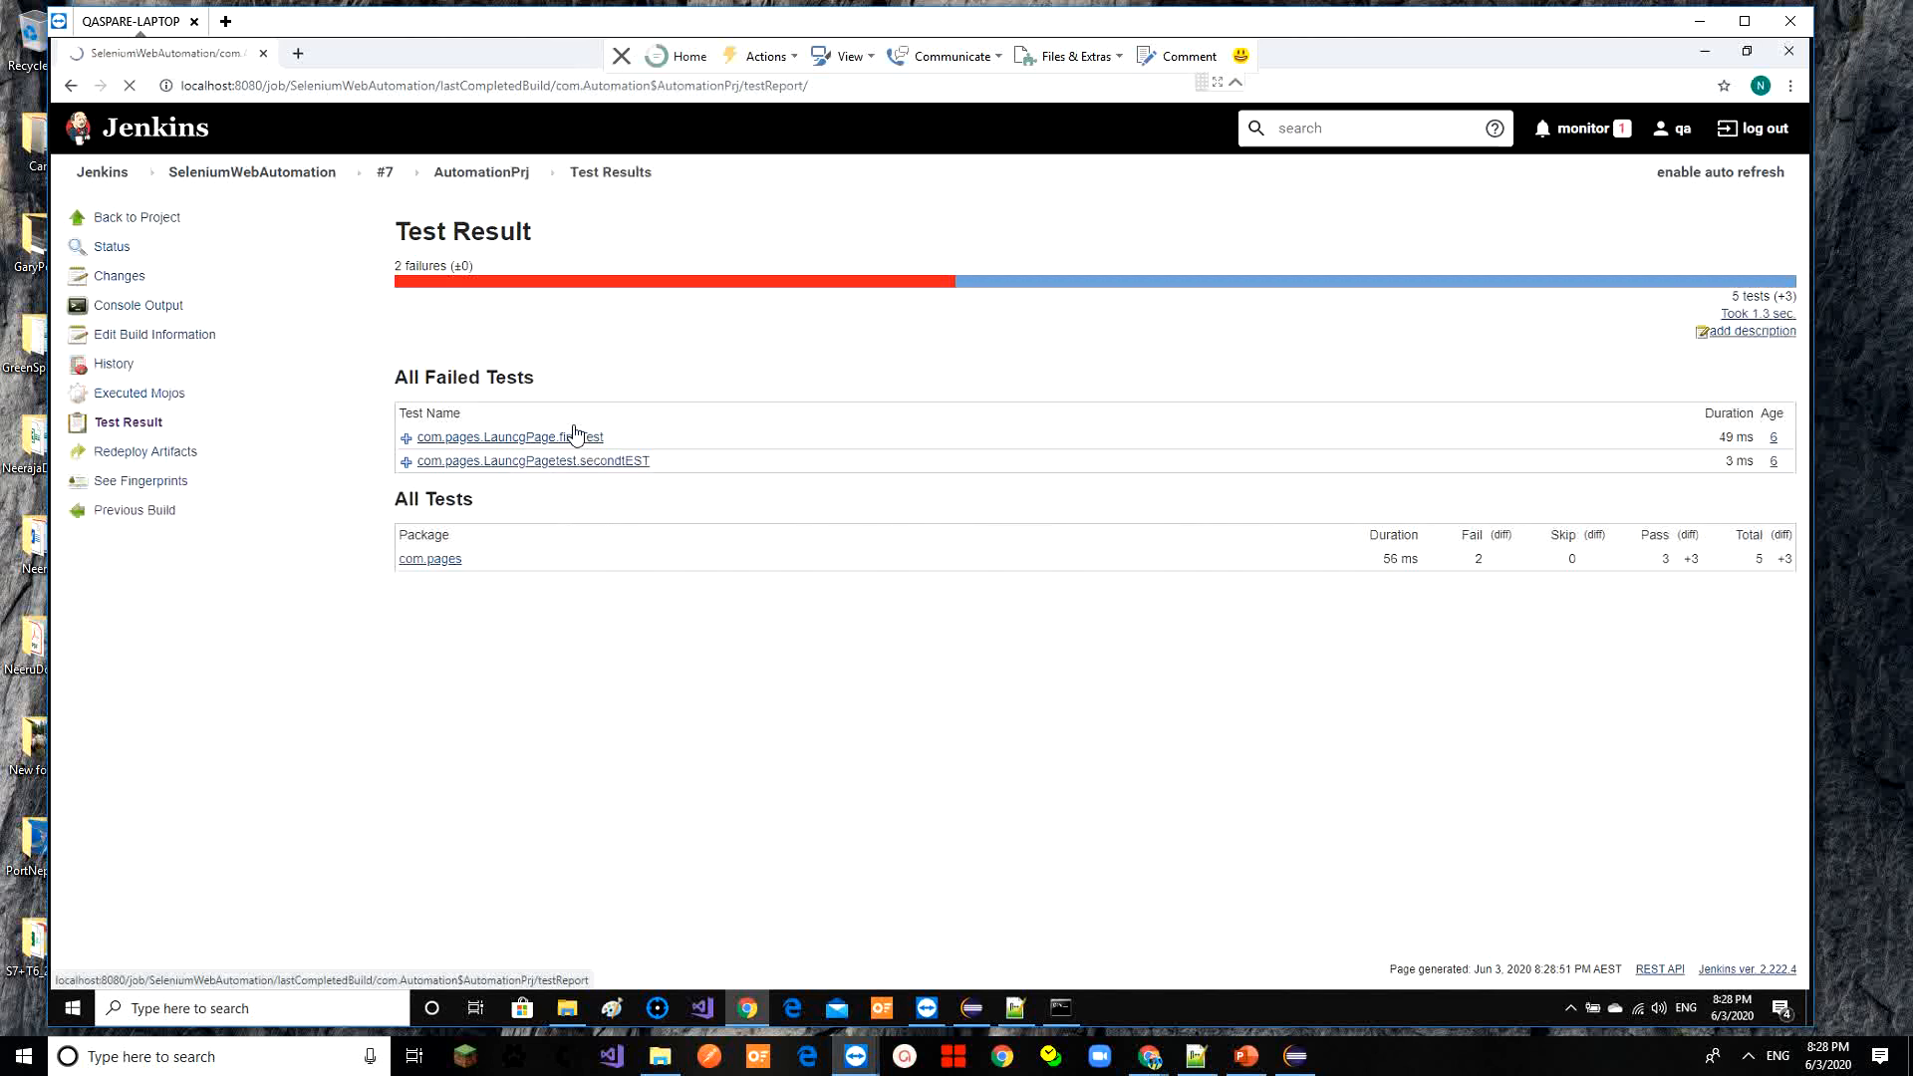
left_click(407, 463)
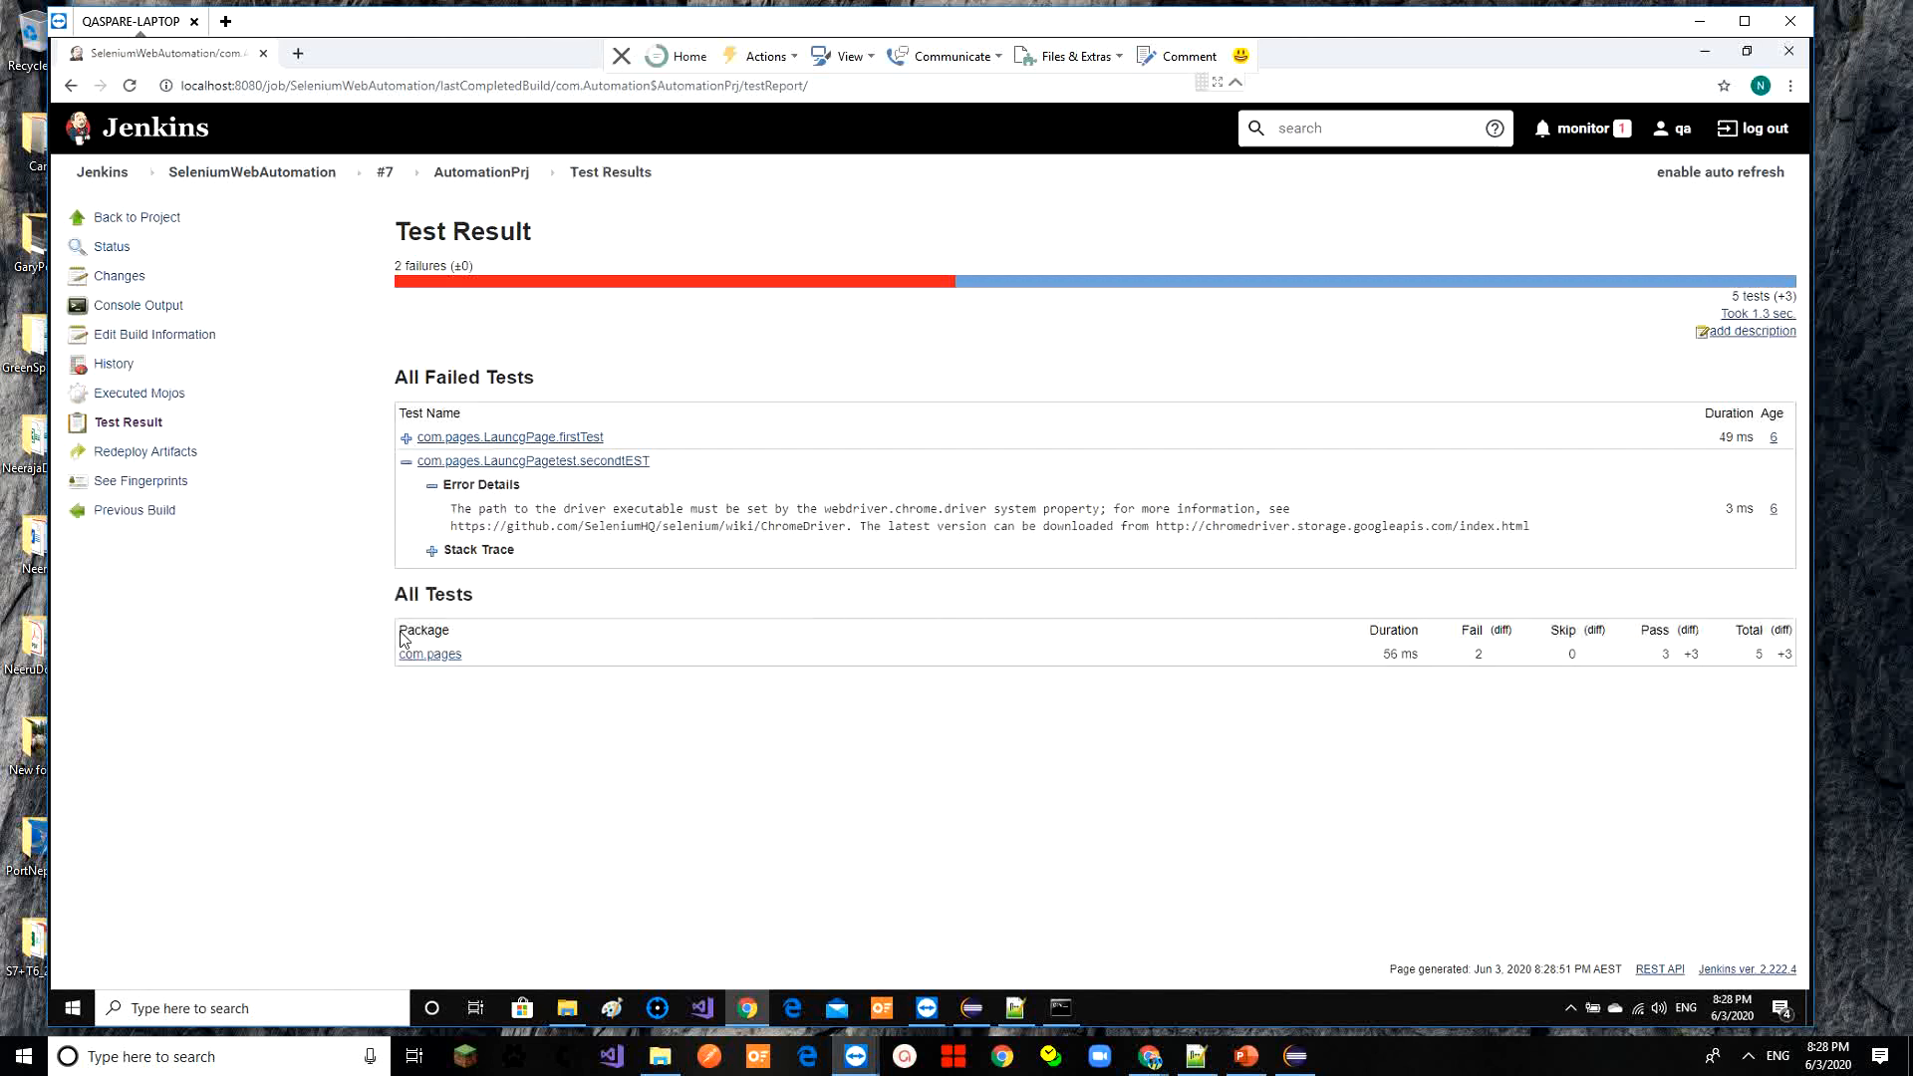
left_click(457, 660)
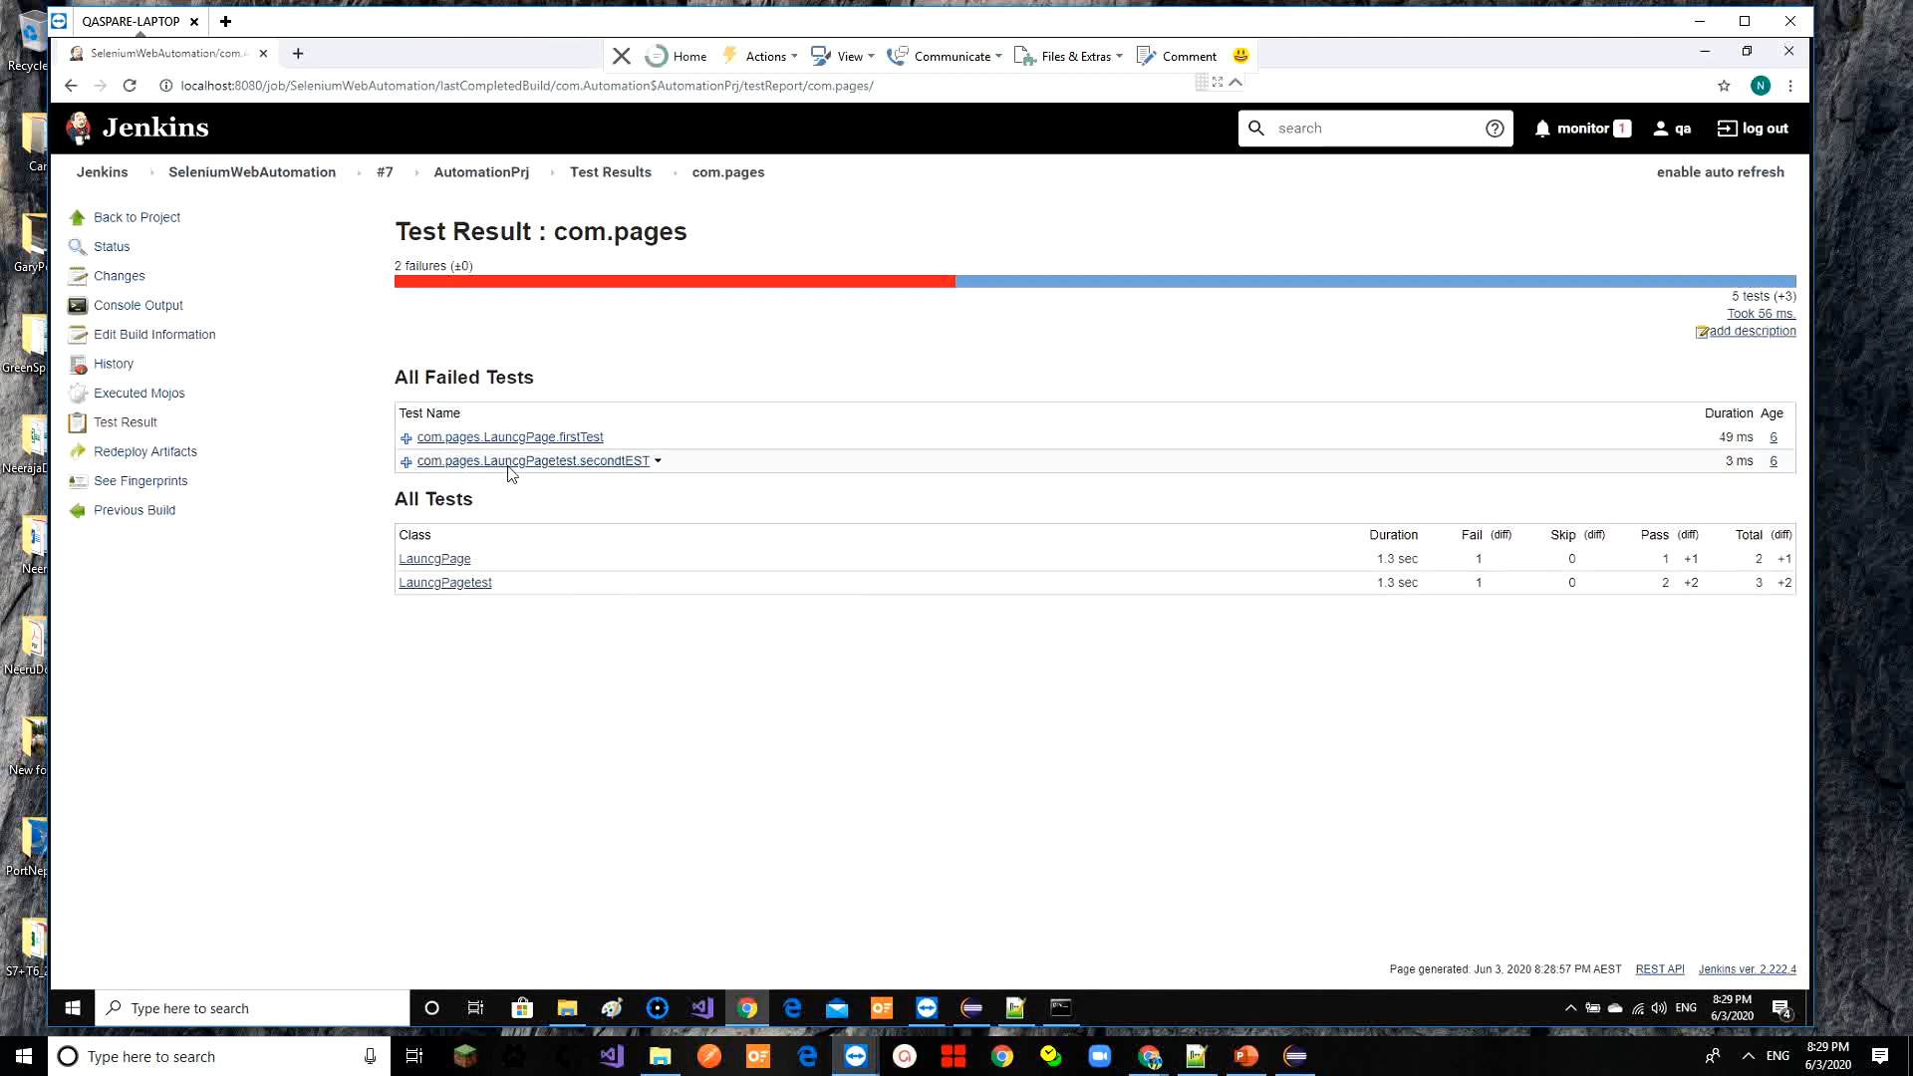
left_click(451, 587)
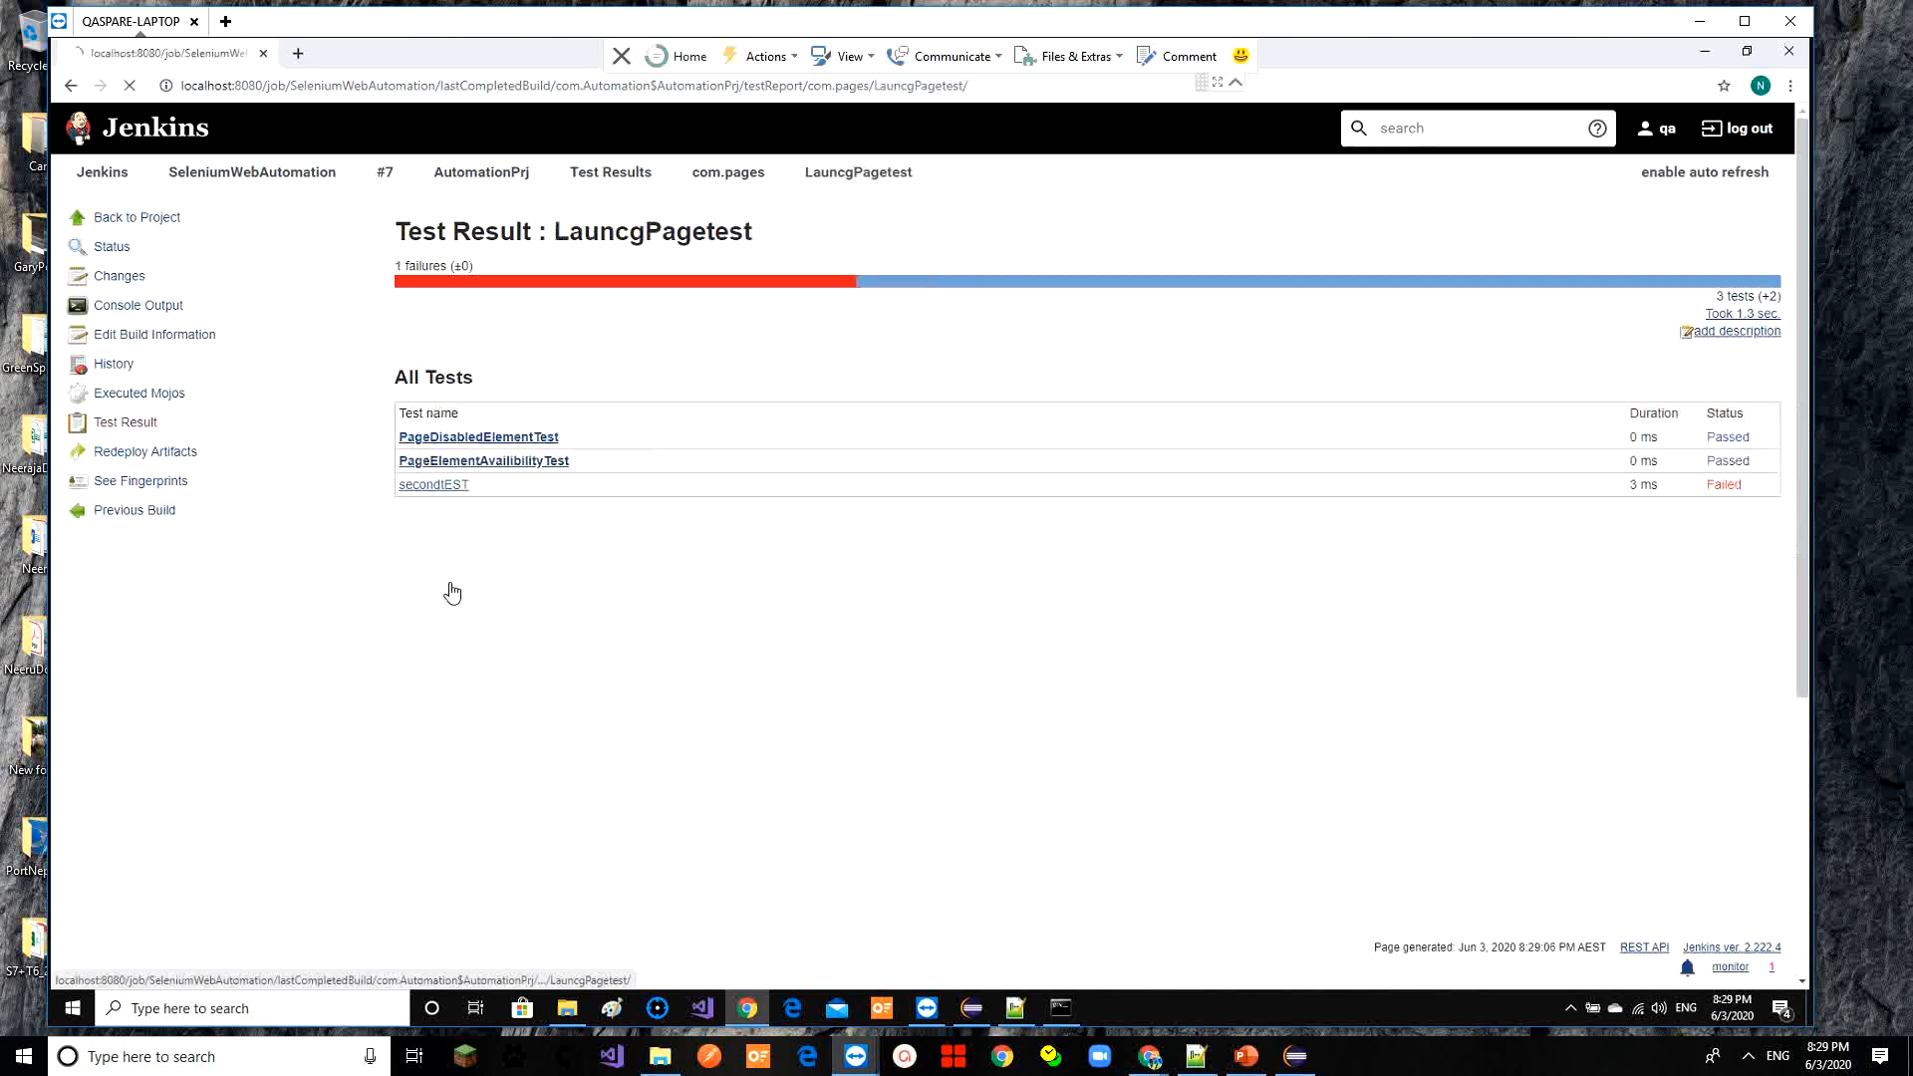
left_click(534, 443)
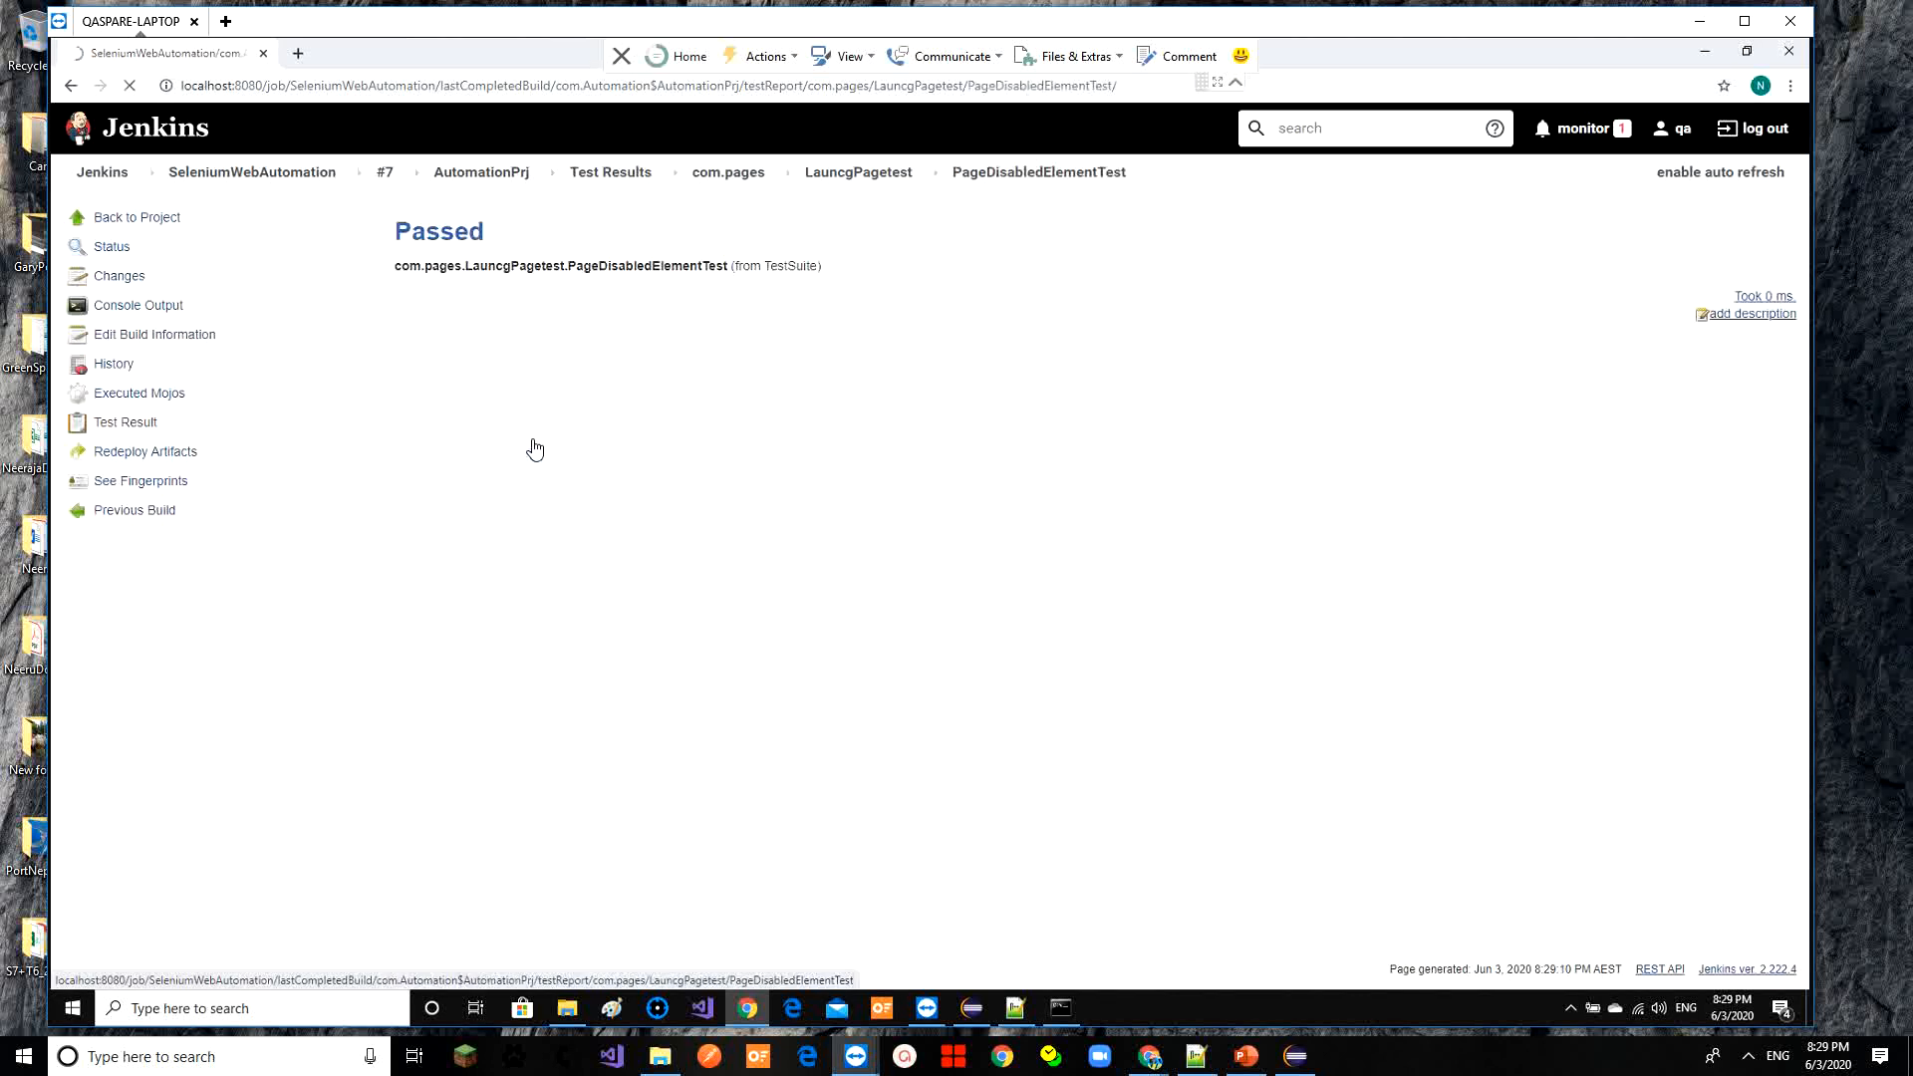
left_click(503, 177)
left_click(290, 177)
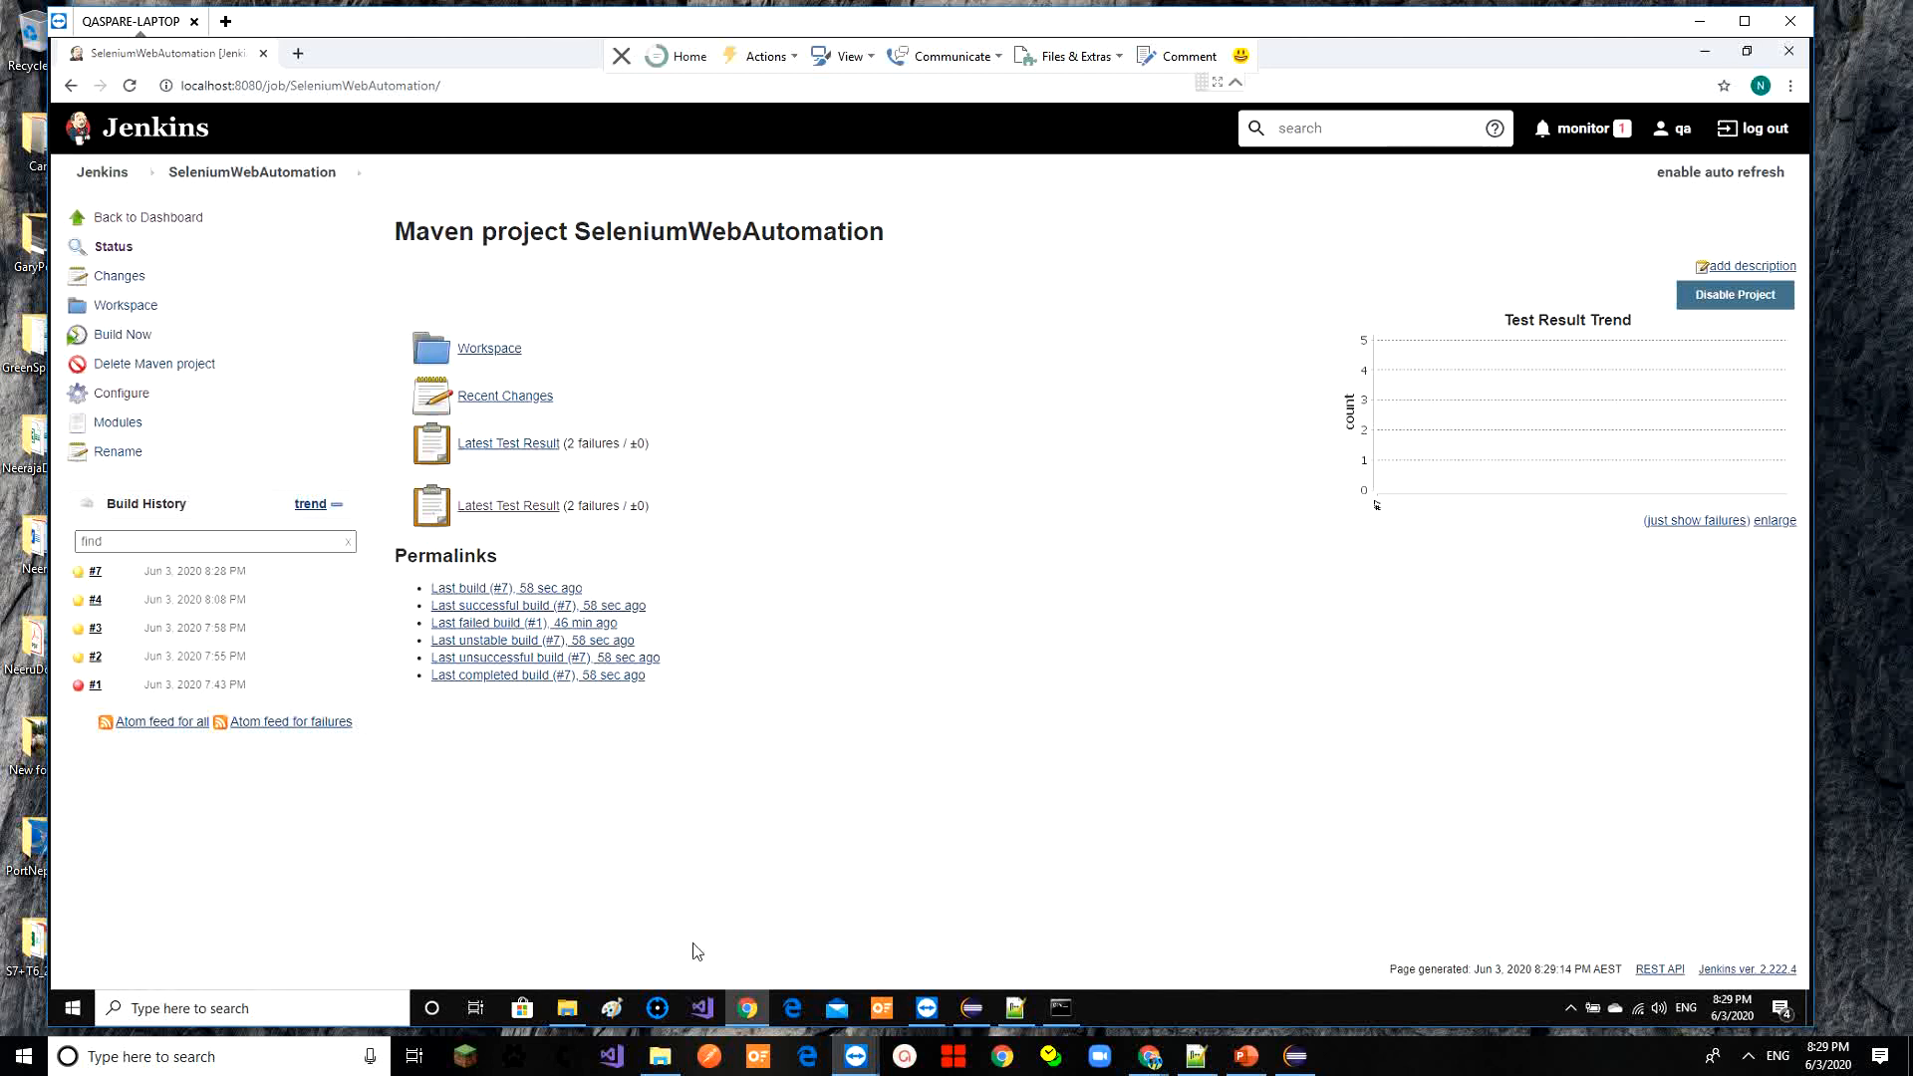
left_click(981, 1014)
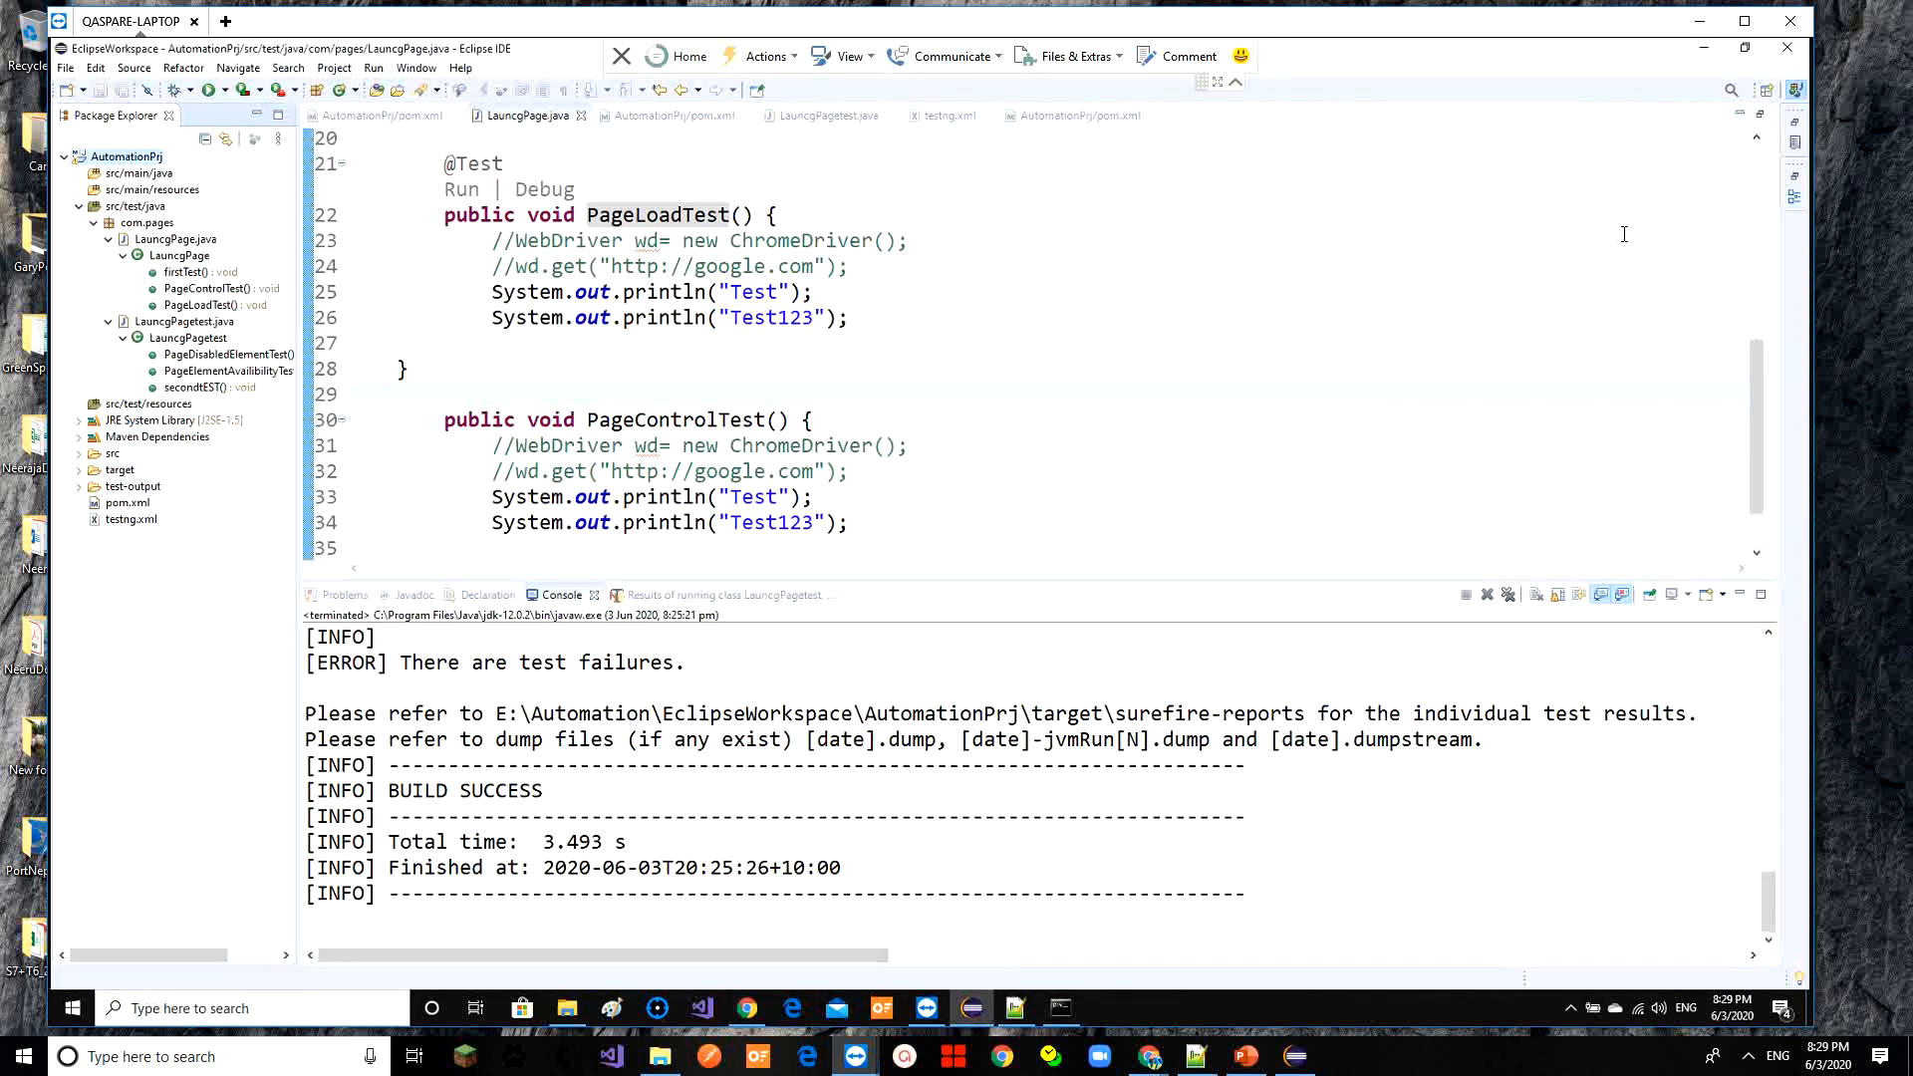
left_click(1704, 48)
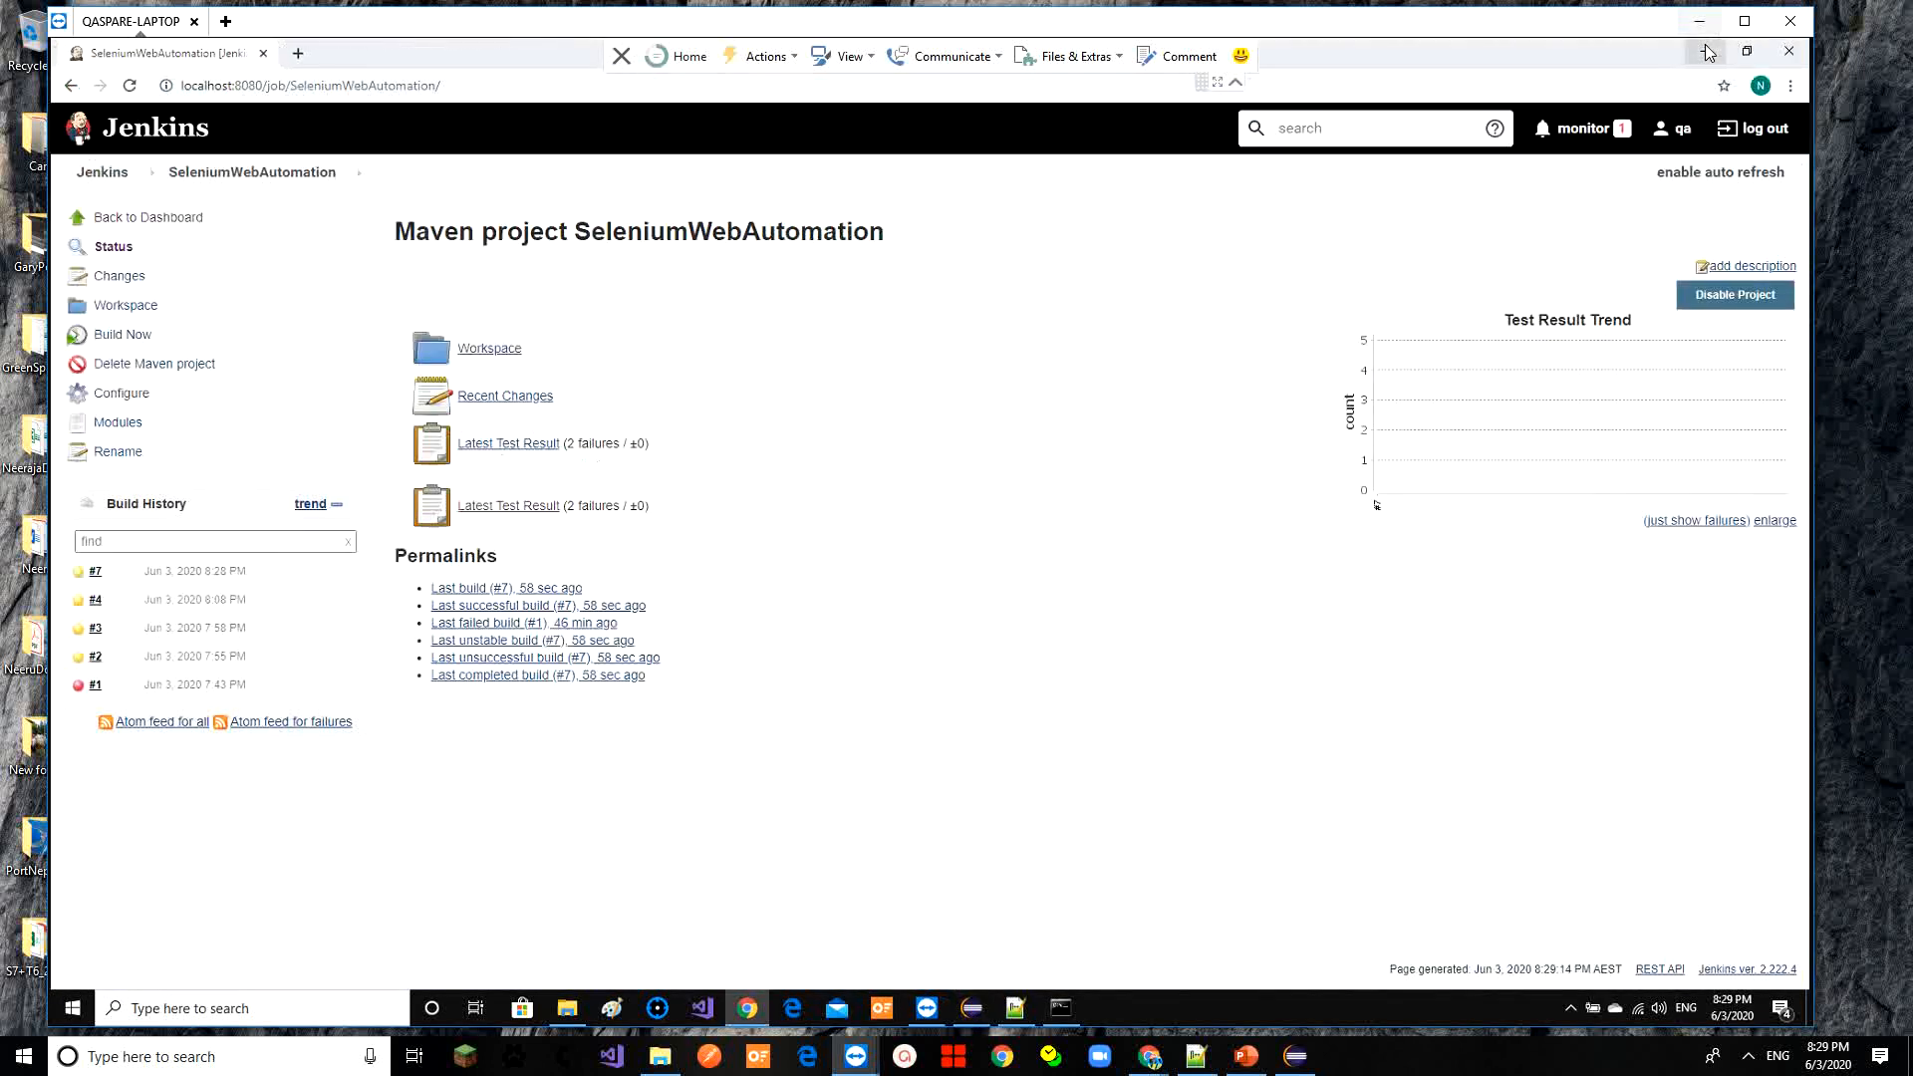